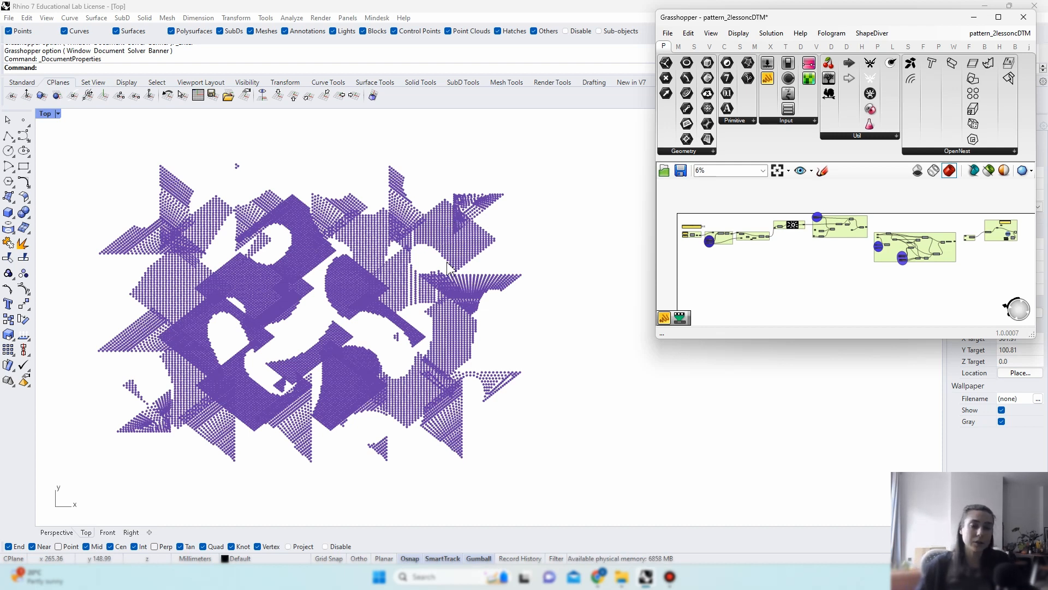
Step: Load drawing3.jpg from the image_maps folder into the Image Sampler
{"action": "scroll", "coordinate": [824, 213], "scroll_direction": "up", "scroll_amount": 6}
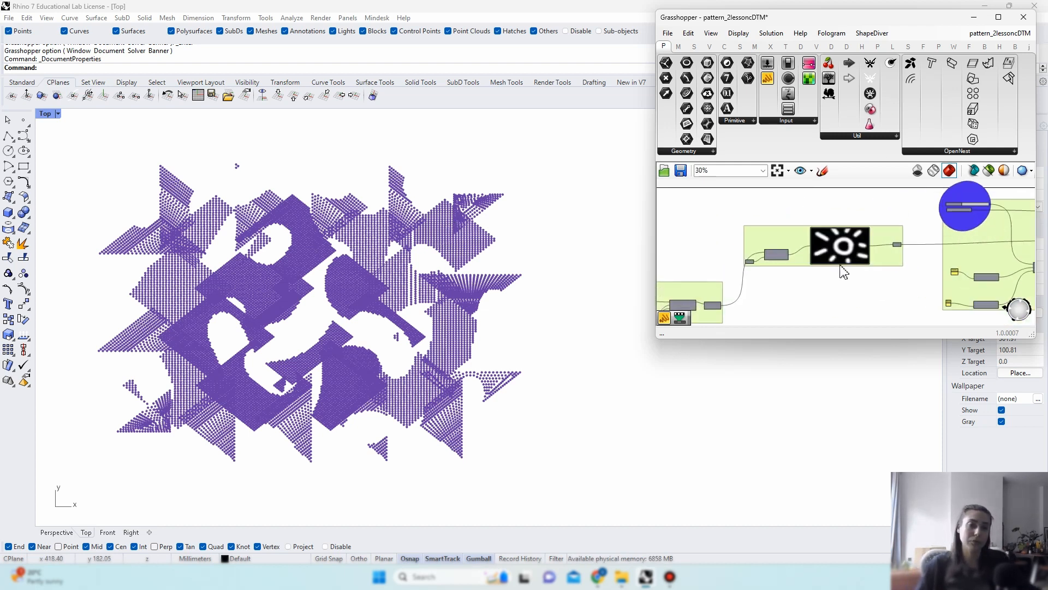
{"action": "scroll", "coordinate": [844, 271], "scroll_direction": "up", "scroll_amount": 2}
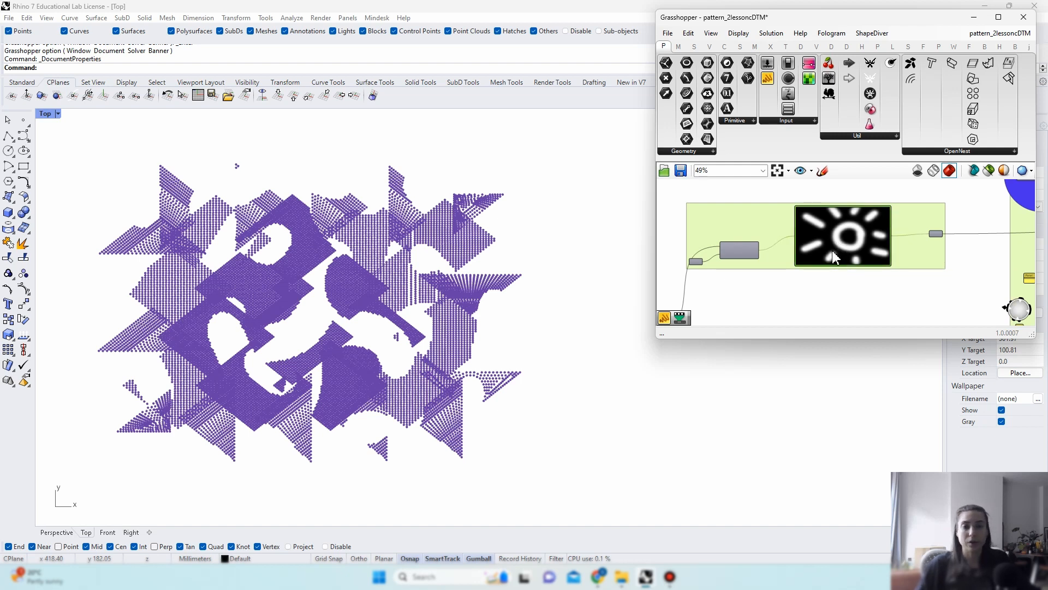
{"action": "double_click", "coordinate": [834, 258]}
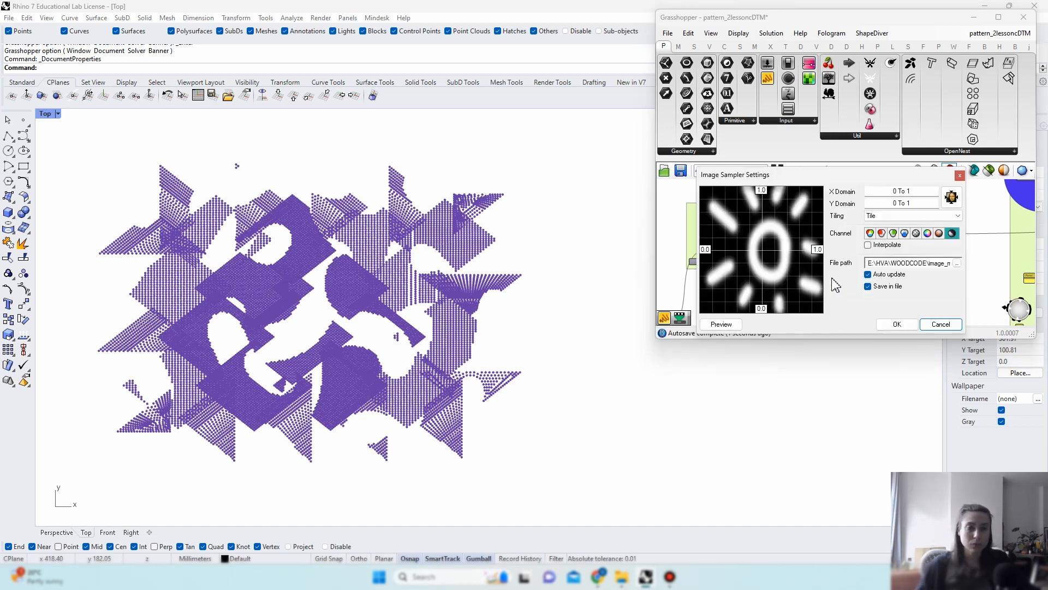
{"action": "left_click", "coordinate": [957, 263]}
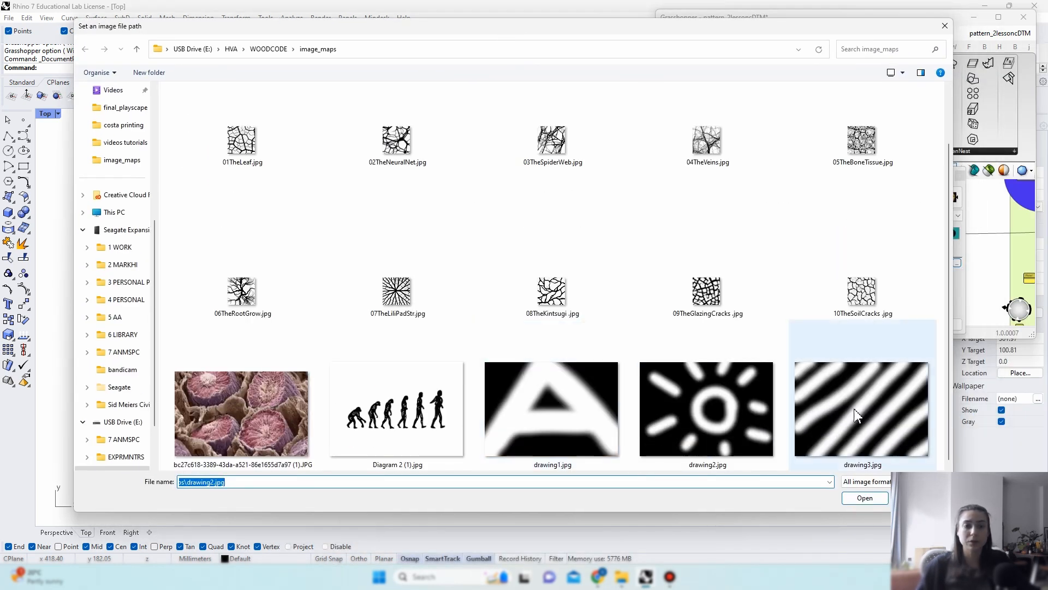
{"action": "double_click", "coordinate": [855, 416]}
{"action": "left_click", "coordinate": [903, 327]}
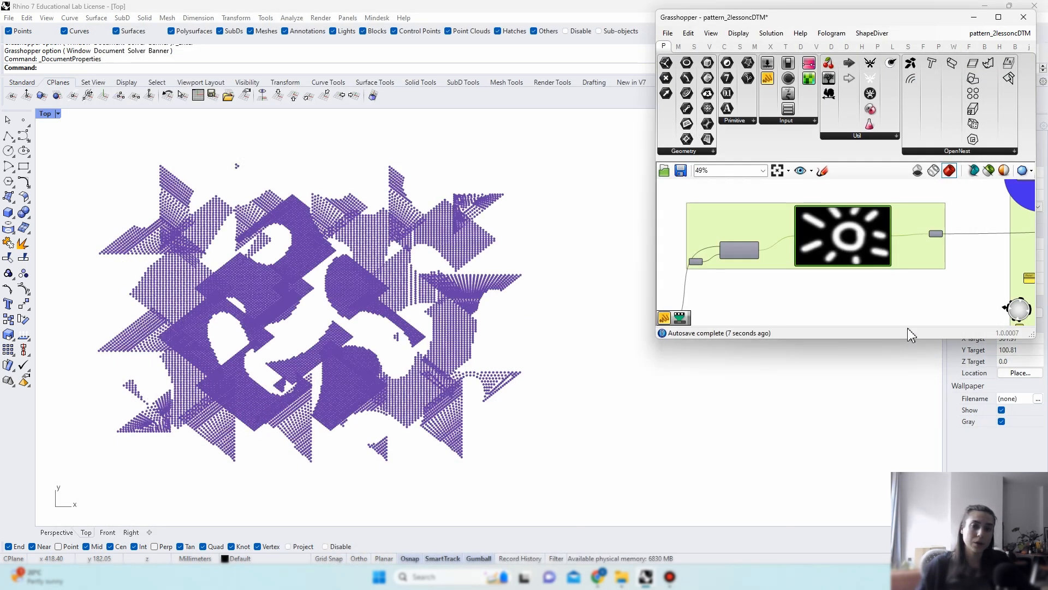
Step: Replace the Image Sampler's picture with Diagram 2 (1).jpg from the image_maps folder
{"action": "double_click", "coordinate": [857, 258]}
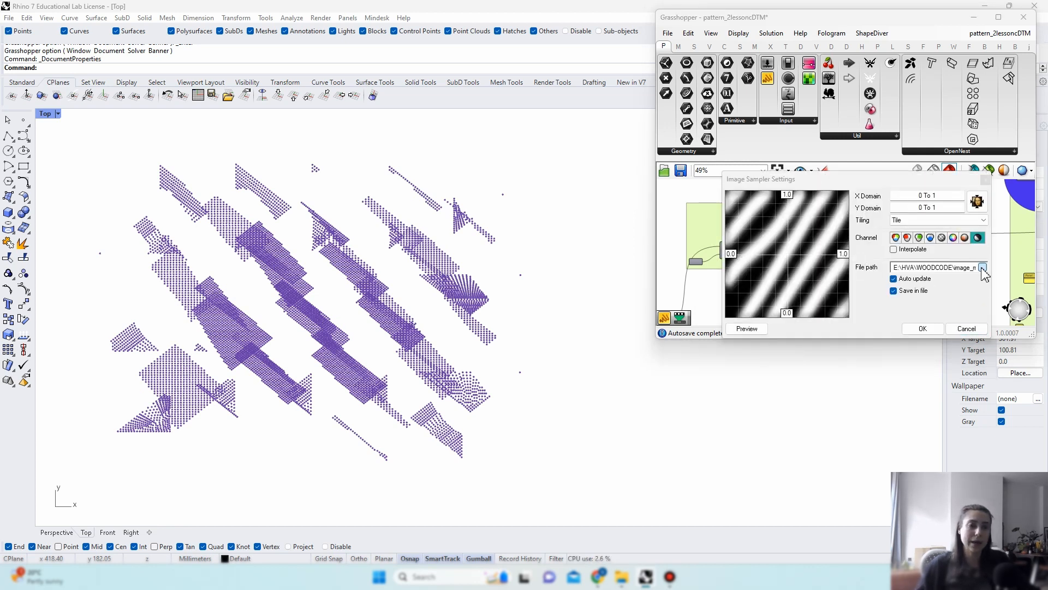
{"action": "left_click", "coordinate": [982, 267]}
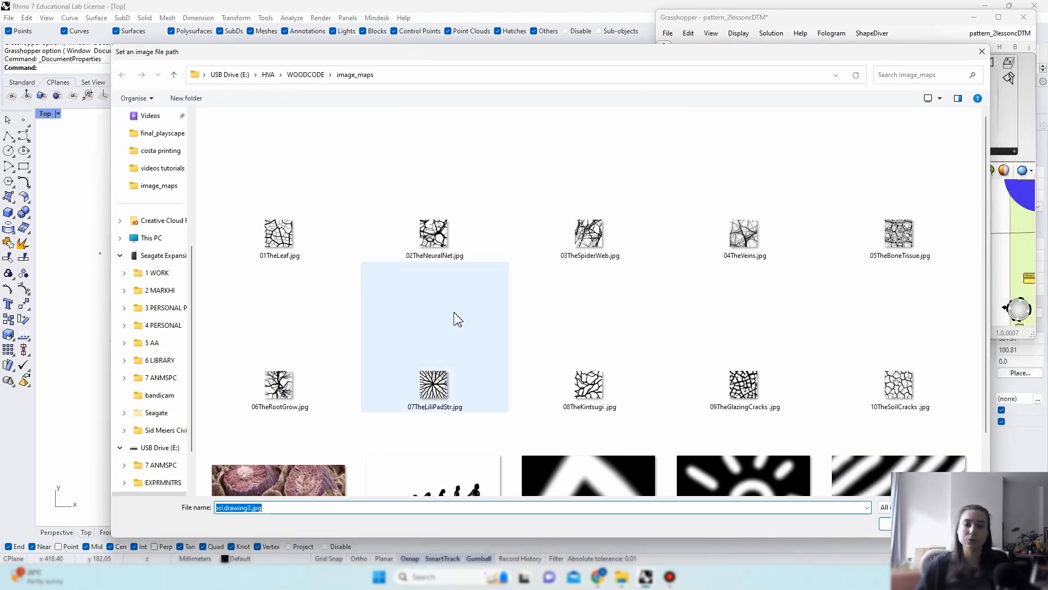
{"action": "scroll", "coordinate": [457, 320], "scroll_direction": "down", "scroll_amount": 2}
{"action": "double_click", "coordinate": [465, 453]}
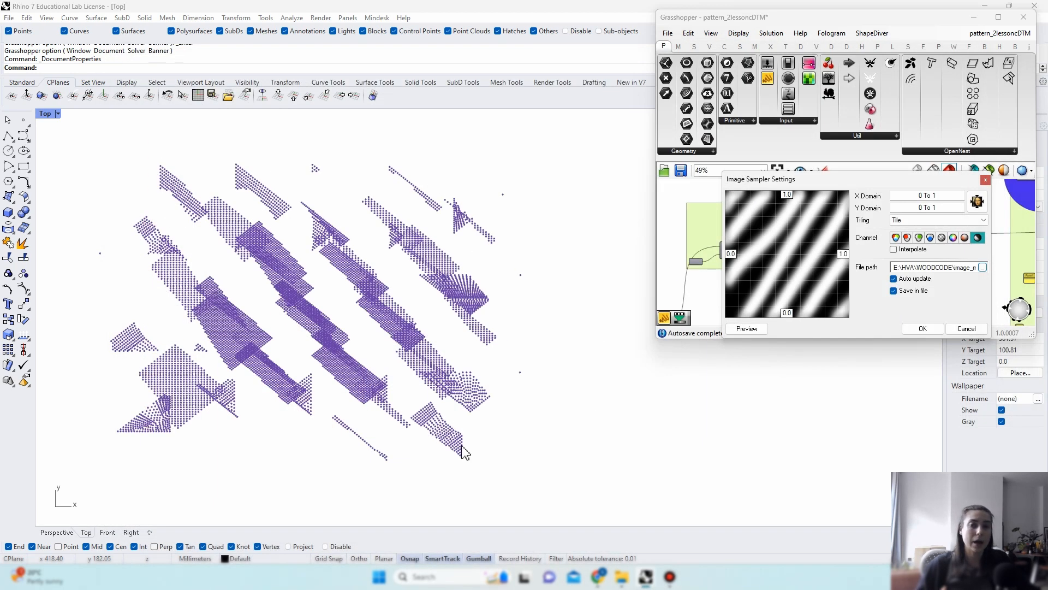
{"action": "left_click", "coordinate": [917, 328]}
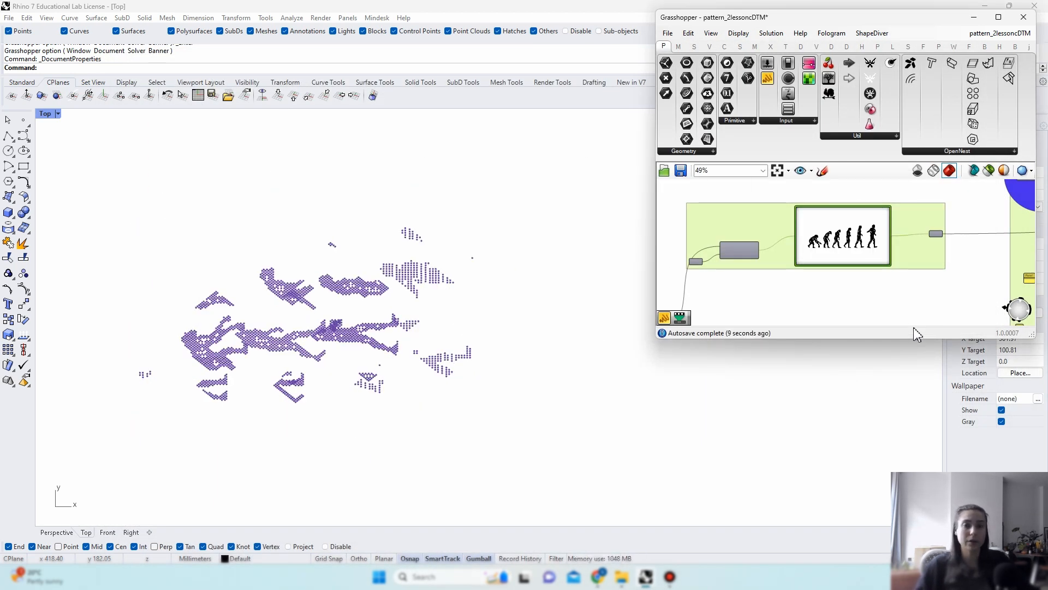
Step: Replace the Image Sampler's evolution diagram with the letter image drawing1.jpg
{"action": "double_click", "coordinate": [857, 244]}
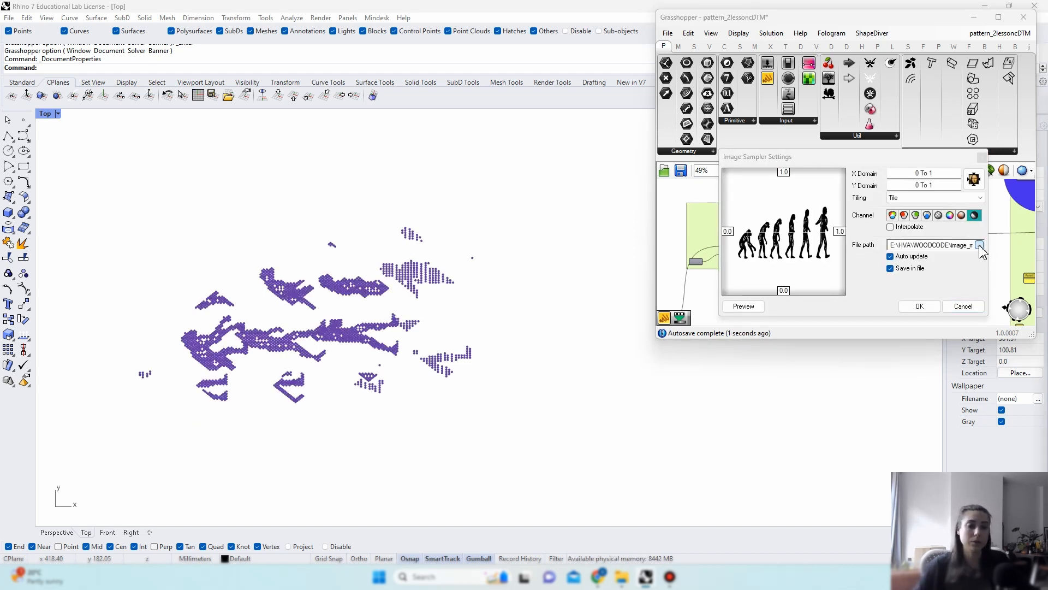
{"action": "left_click", "coordinate": [979, 245]}
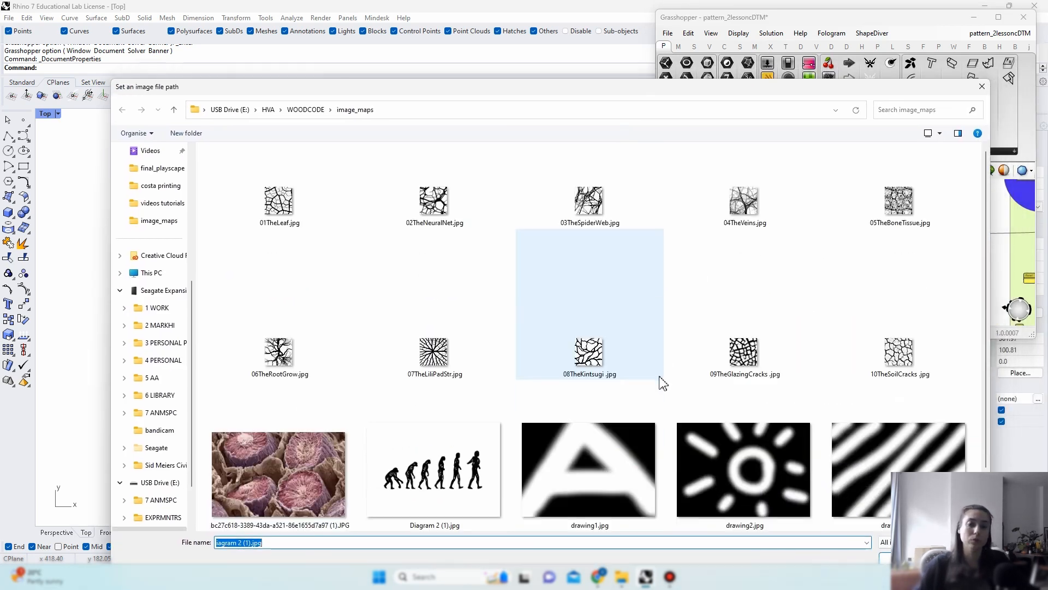
{"action": "double_click", "coordinate": [632, 453]}
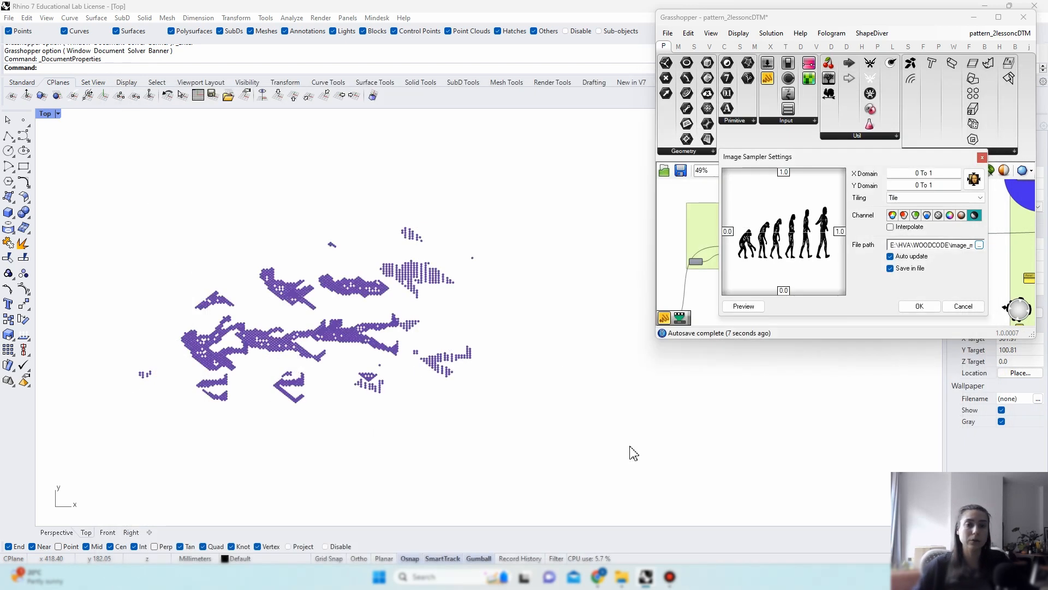
{"action": "left_click", "coordinate": [919, 306]}
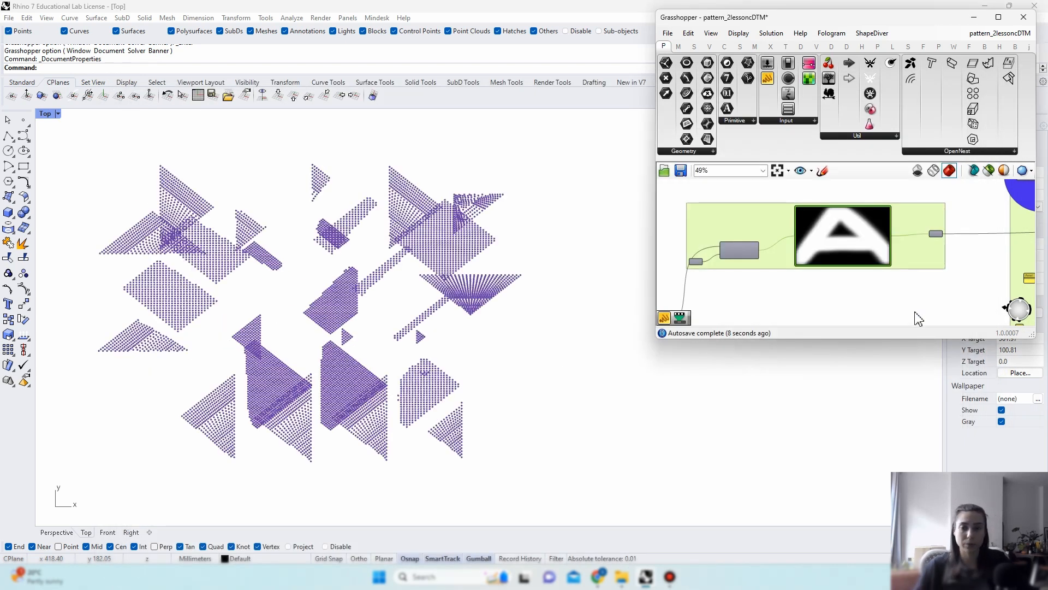
Step: Switch the Image Sampler's source image to 07TheLiliPadStr.jpg
{"action": "double_click", "coordinate": [875, 250]}
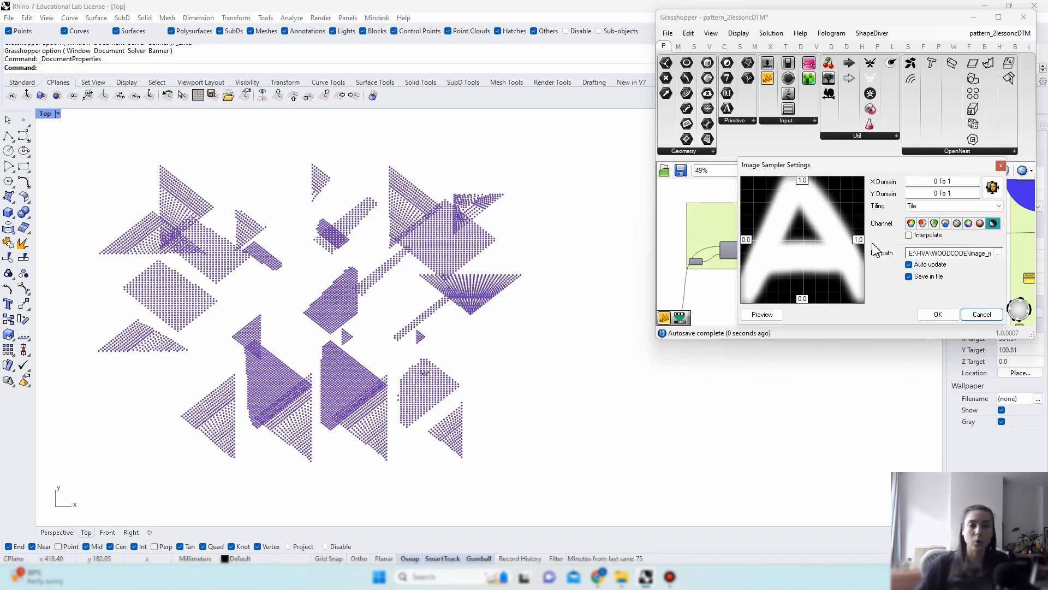
{"action": "left_click", "coordinate": [999, 253]}
{"action": "double_click", "coordinate": [516, 336]}
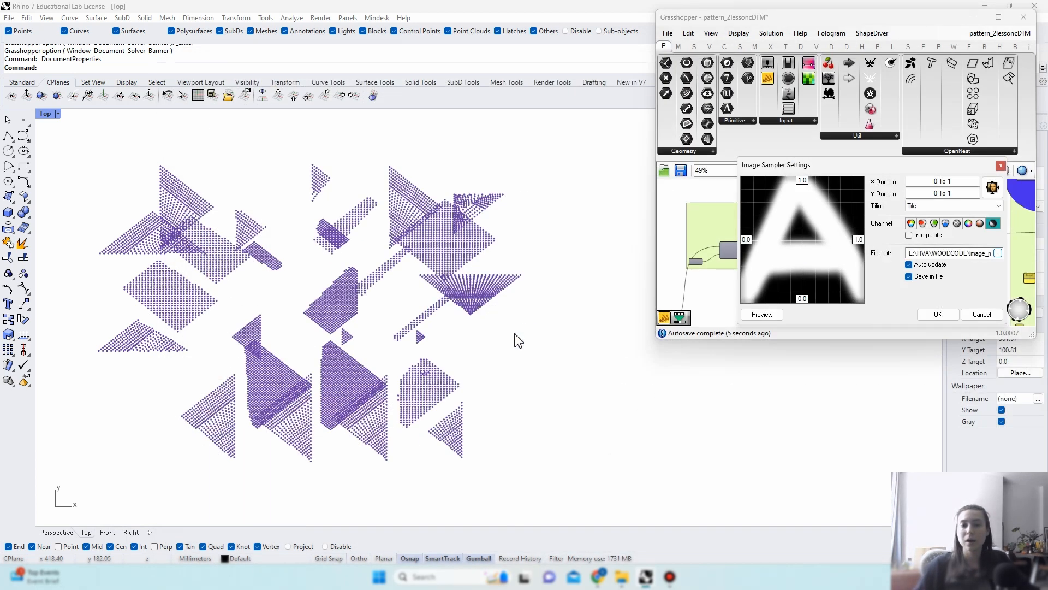
{"action": "left_click", "coordinate": [941, 316]}
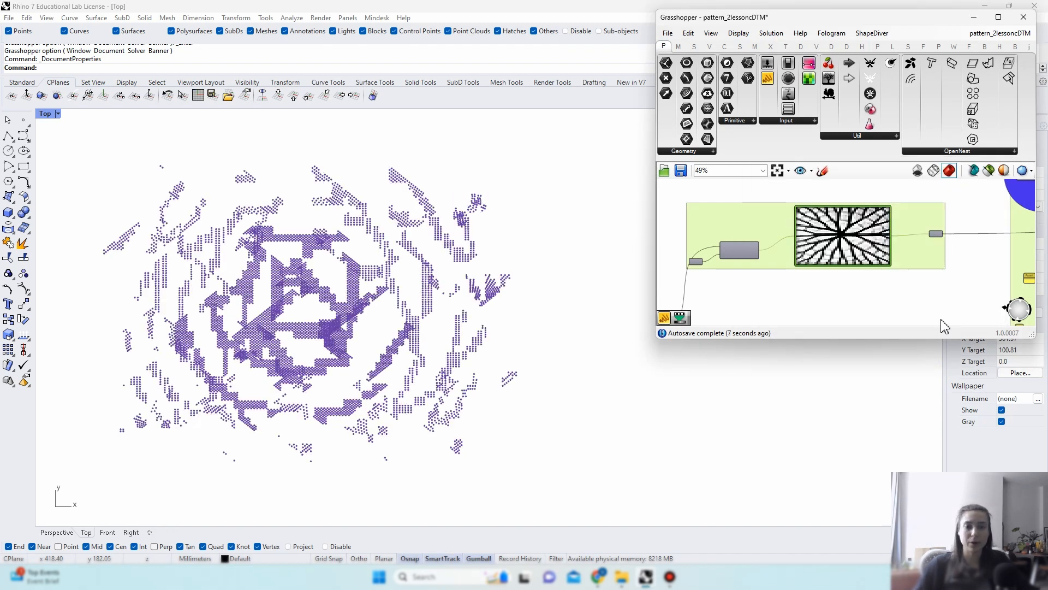
Step: Switch the Image Sampler's source image to 02TheNeuralNet.jpg
{"action": "double_click", "coordinate": [870, 253]}
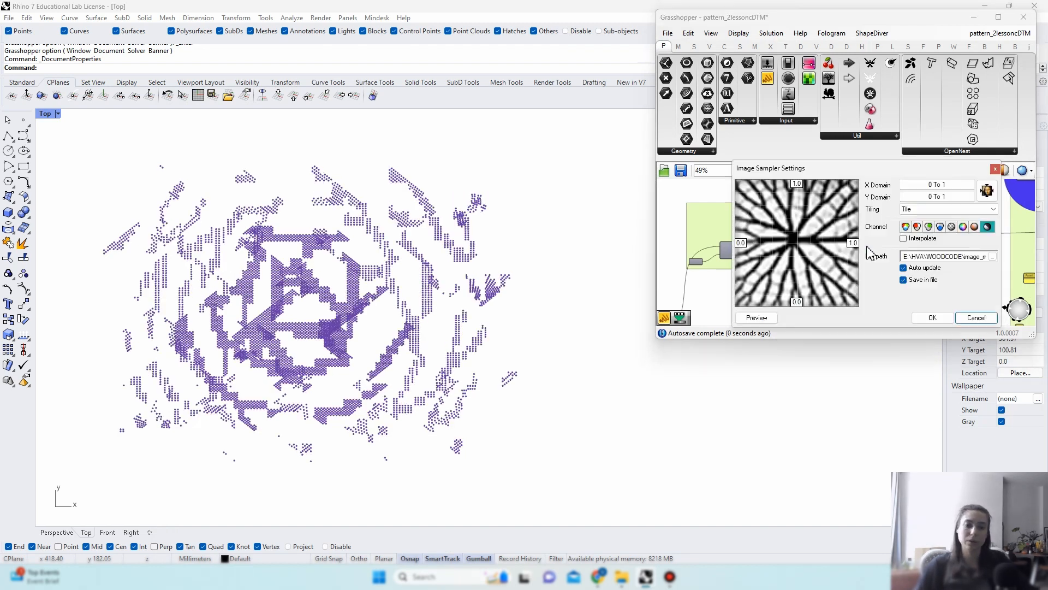
{"action": "left_click", "coordinate": [993, 257]}
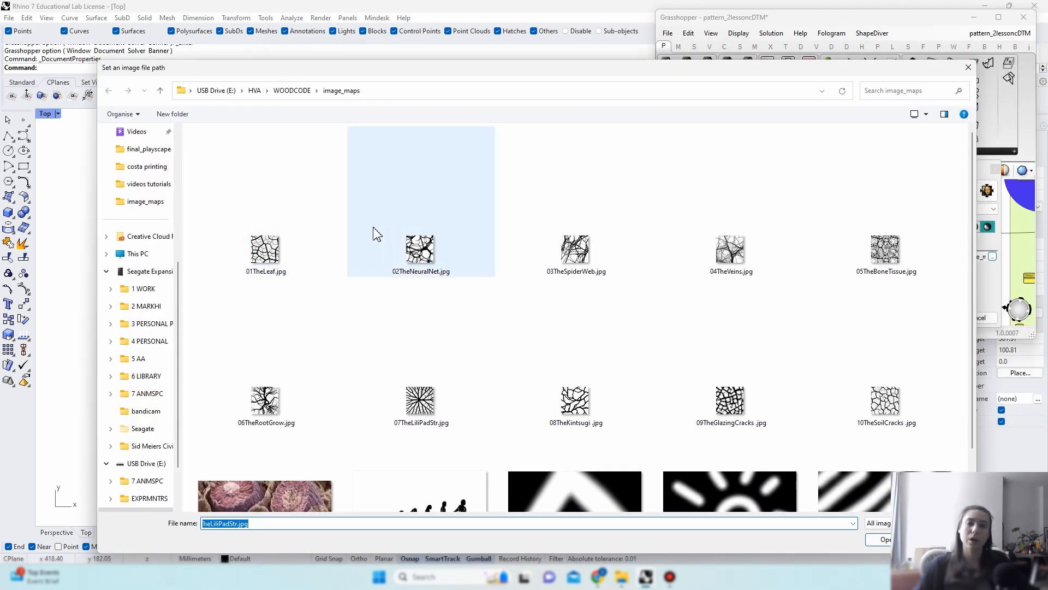
{"action": "left_click", "coordinate": [387, 236]}
{"action": "double_click", "coordinate": [388, 236]}
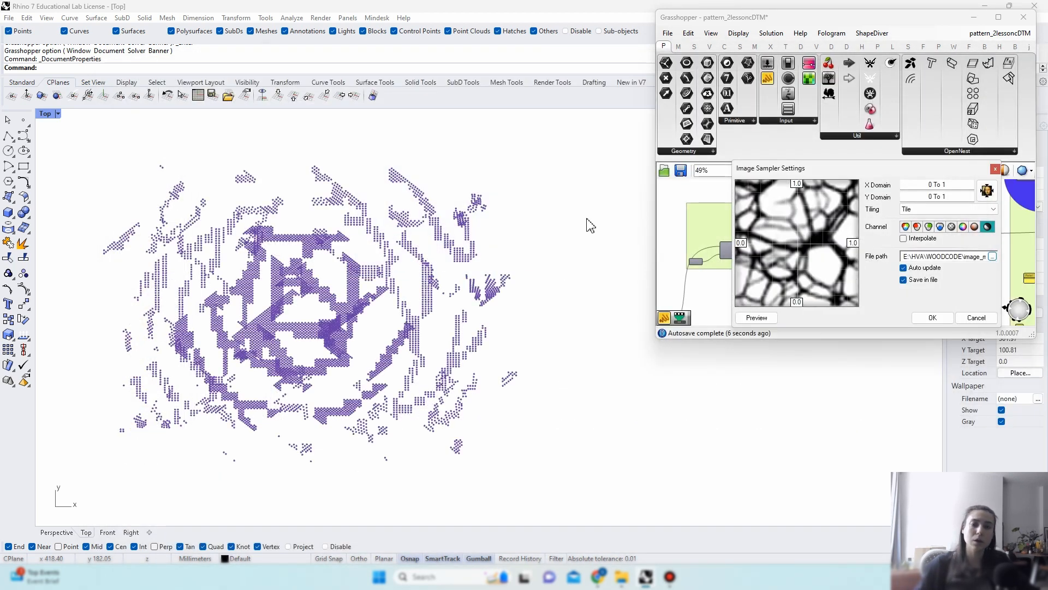
{"action": "left_click", "coordinate": [932, 318]}
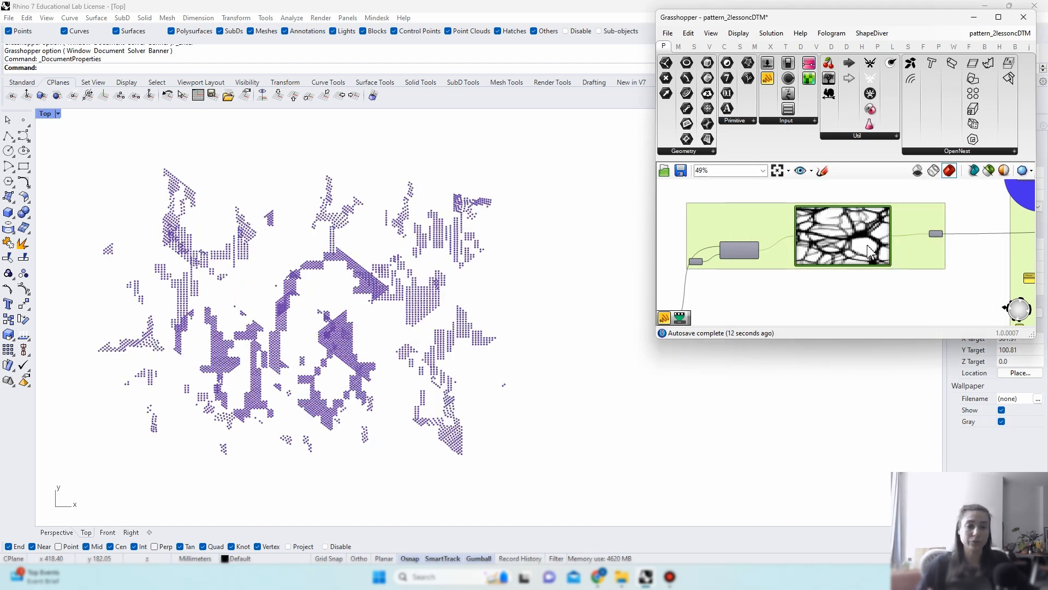
Step: Set the Image Sampler's source image back to drawing1.jpg
{"action": "double_click", "coordinate": [870, 251]}
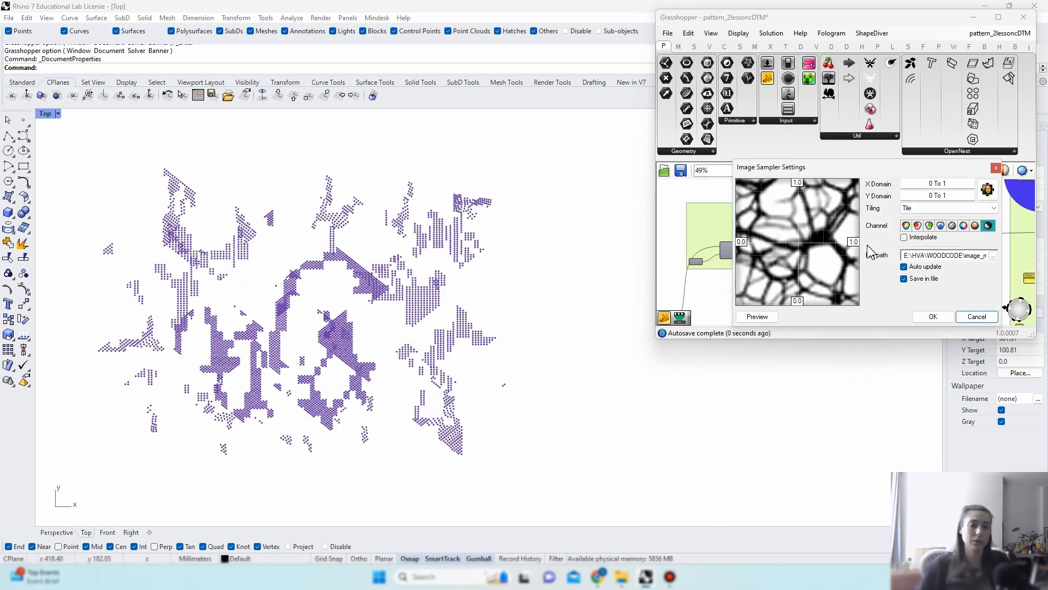
{"action": "left_click", "coordinate": [993, 255]}
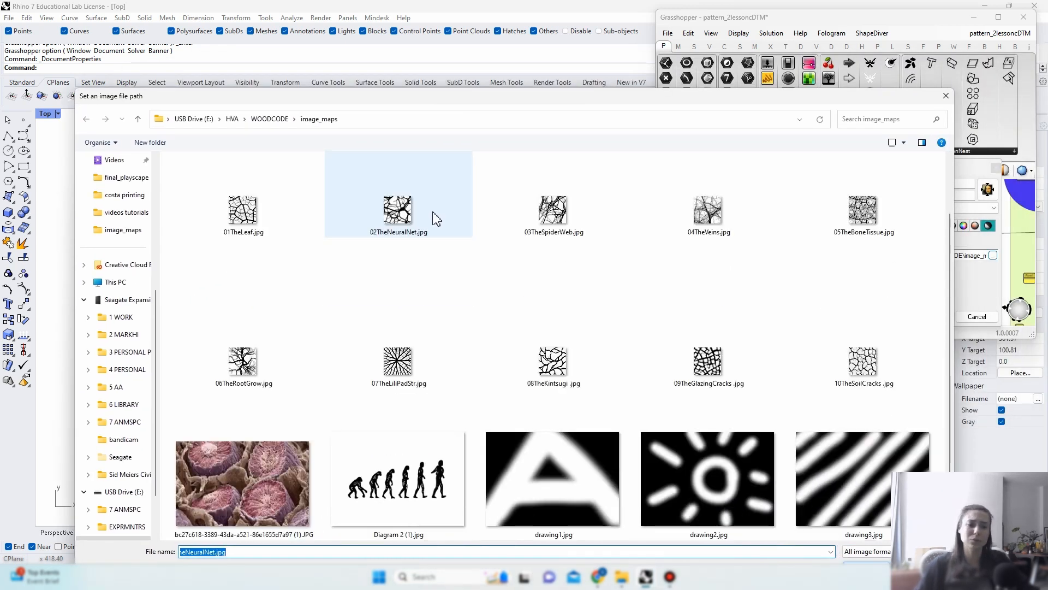
{"action": "double_click", "coordinate": [496, 498]}
{"action": "left_click", "coordinate": [932, 317]}
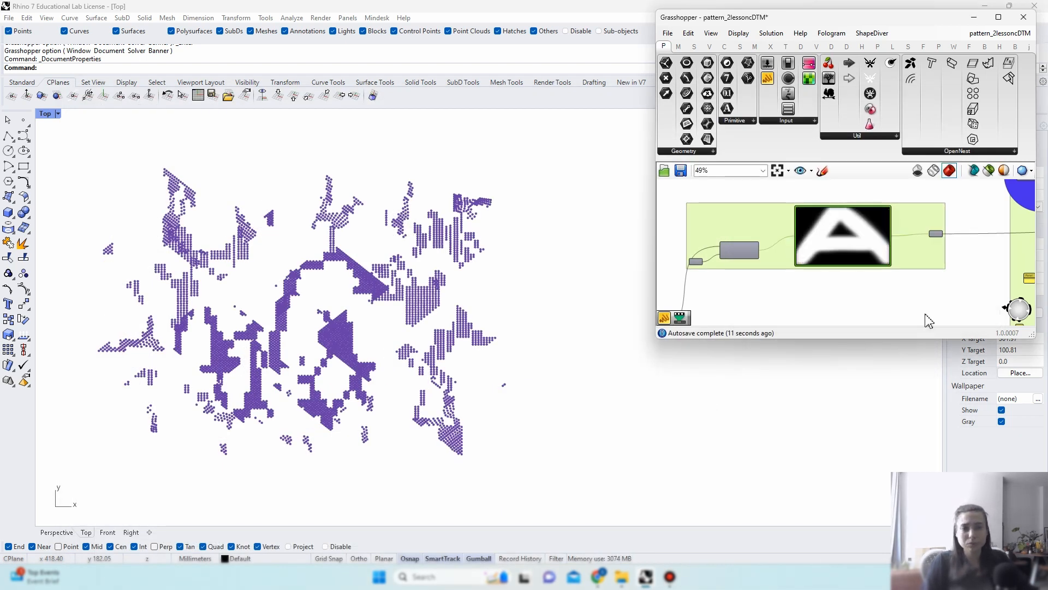
Step: Lower the attractor X slider in the blue ATTRACTOR group to 0.087
{"action": "scroll", "coordinate": [926, 315], "scroll_direction": "down", "scroll_amount": 4}
{"action": "right_click_drag", "start_coordinate": [797, 288], "coordinate": [921, 233]}
{"action": "right_click_drag", "start_coordinate": [739, 266], "coordinate": [789, 257]}
{"action": "scroll", "coordinate": [751, 277], "scroll_direction": "up", "scroll_amount": 9}
{"action": "scroll", "coordinate": [752, 266], "scroll_direction": "down", "scroll_amount": 15}
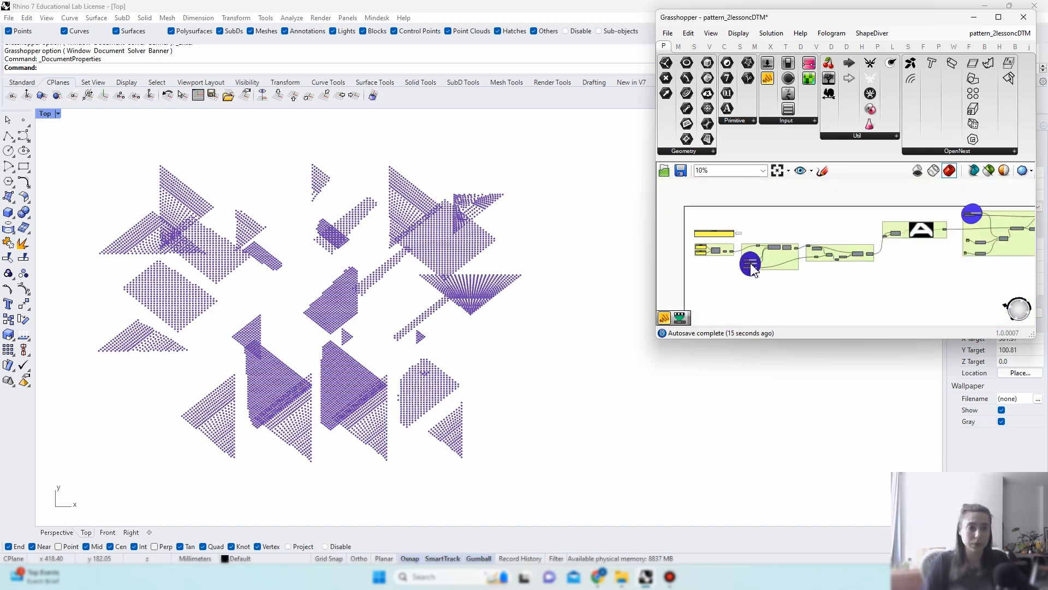
{"action": "right_click_drag", "start_coordinate": [896, 273], "coordinate": [841, 275]}
{"action": "scroll", "coordinate": [841, 276], "scroll_direction": "up", "scroll_amount": 14}
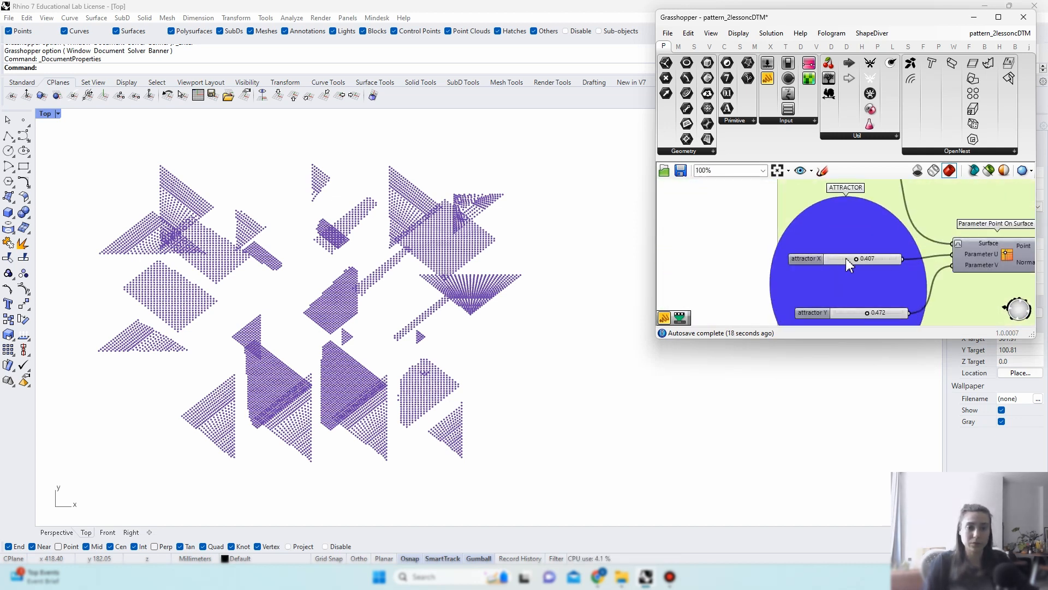
{"action": "scroll", "coordinate": [872, 282], "scroll_direction": "up", "scroll_amount": 3}
{"action": "left_click_drag", "start_coordinate": [851, 257], "coordinate": [809, 245]}
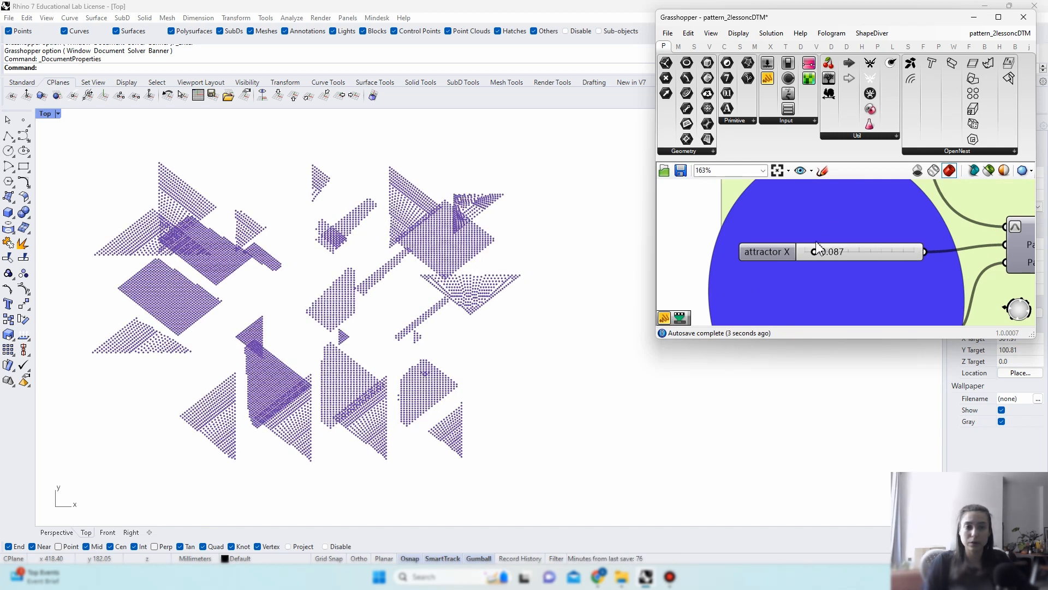
Step: Raise the attractor Y slider in the blue ATTRACTOR group
{"action": "scroll", "coordinate": [809, 245], "scroll_direction": "down", "scroll_amount": 3}
{"action": "right_click", "coordinate": [844, 283]}
{"action": "scroll", "coordinate": [850, 287], "scroll_direction": "up", "scroll_amount": 3}
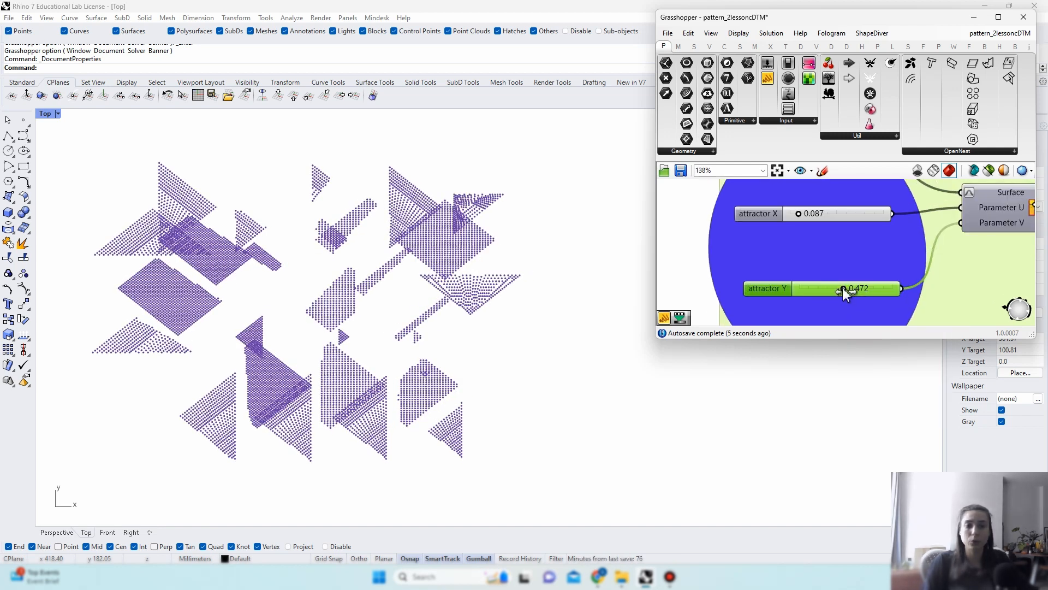
{"action": "left_click_drag", "start_coordinate": [843, 289], "coordinate": [878, 288]}
Step: Raise a slider value in the other blue slider group within the same green component group
{"action": "scroll", "coordinate": [843, 224], "scroll_direction": "down", "scroll_amount": 5}
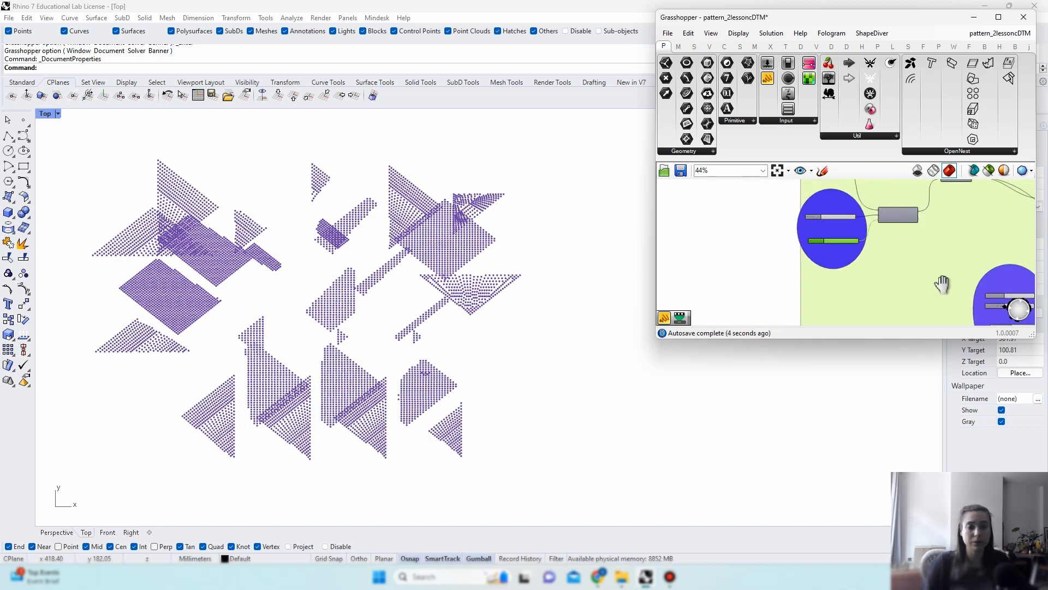
{"action": "scroll", "coordinate": [897, 277], "scroll_direction": "up", "scroll_amount": 6}
{"action": "left_click_drag", "start_coordinate": [813, 266], "coordinate": [870, 263]}
{"action": "scroll", "coordinate": [869, 265], "scroll_direction": "down", "scroll_amount": 10}
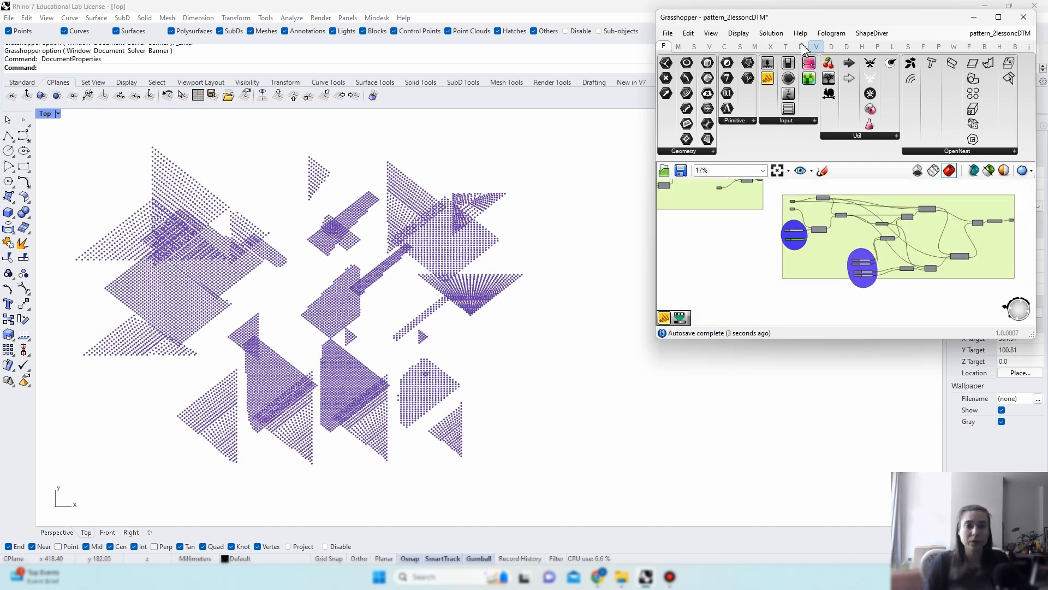
Step: Save the pattern definition and switch to the second Rhino window, repositioning its empty Grasshopper editor
{"action": "left_click", "coordinate": [667, 34]}
{"action": "left_click", "coordinate": [684, 104]}
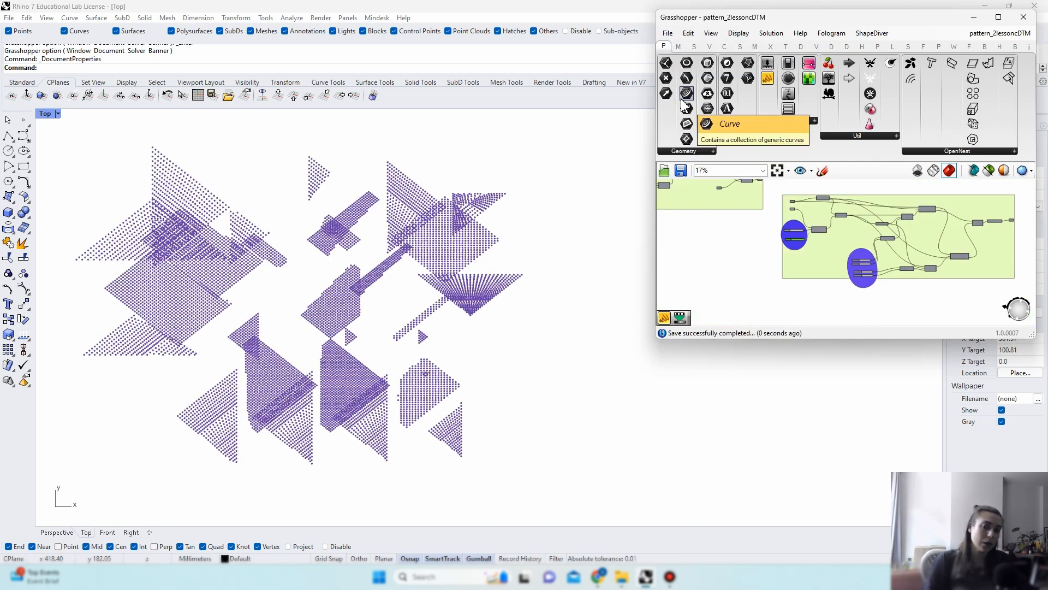
{"action": "mouse_move", "coordinate": [646, 577]}
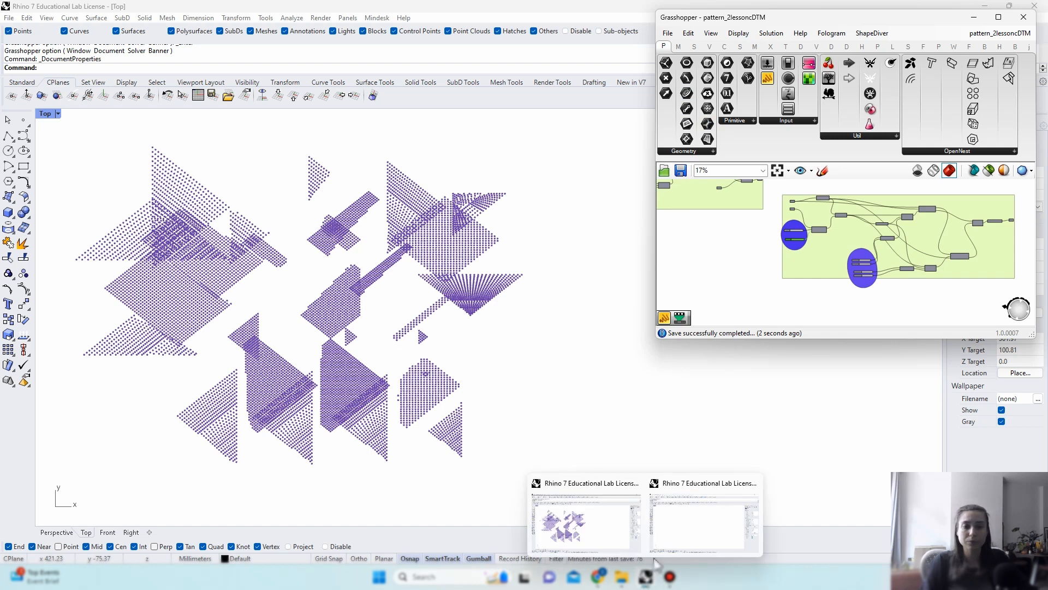
{"action": "left_click", "coordinate": [676, 525]}
{"action": "left_click_drag", "start_coordinate": [543, 104], "coordinate": [521, 79]}
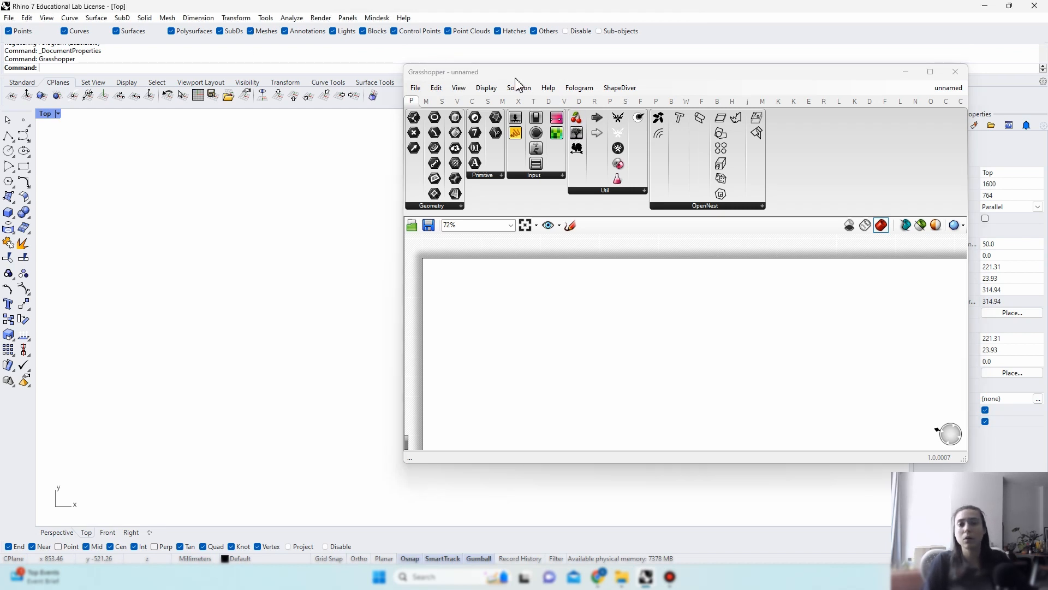
Step: Add a panel listing the plugins "lunchbox" and "kangaroo 2" and position it near the canvas corner
{"action": "scroll", "coordinate": [453, 308], "scroll_direction": "up", "scroll_amount": 2}
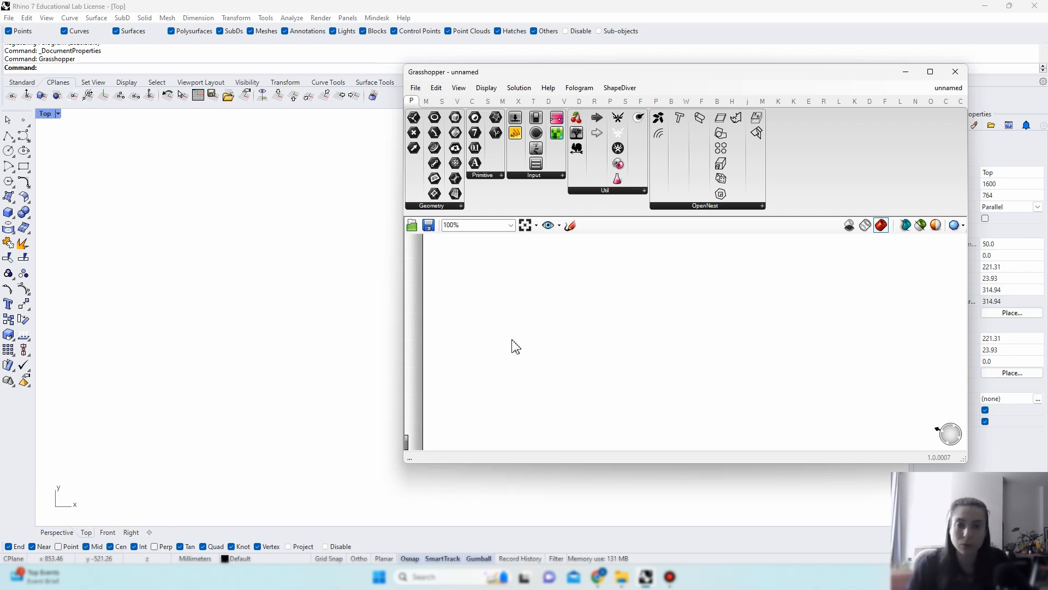
{"action": "double_click", "coordinate": [473, 299]}
{"action": "type", "text": "panel"}
{"action": "key", "text": "Return"}
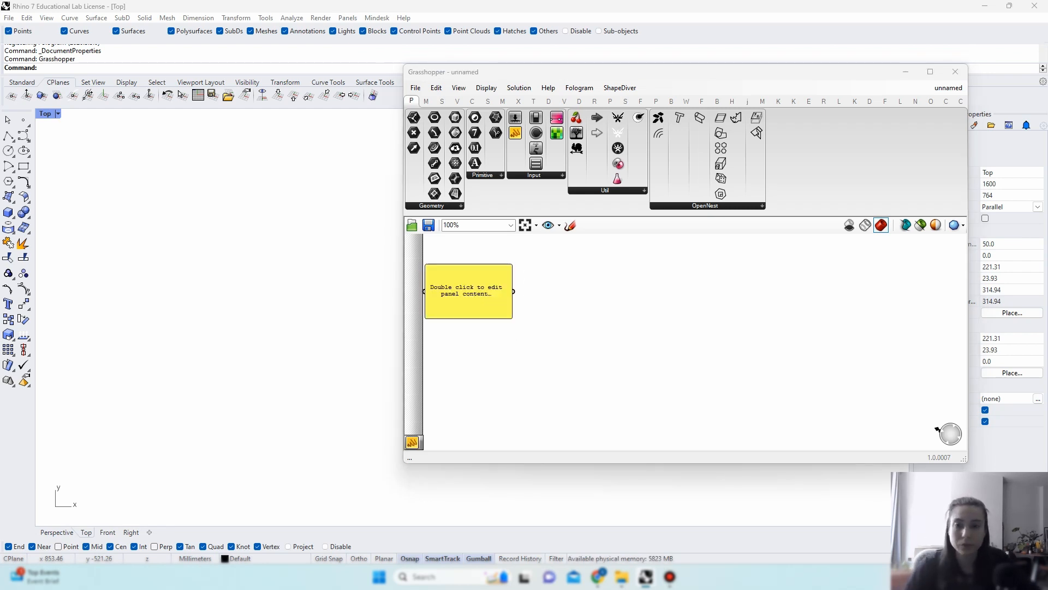
{"action": "double_click", "coordinate": [473, 298]}
{"action": "type", "text": "lunchbox"}
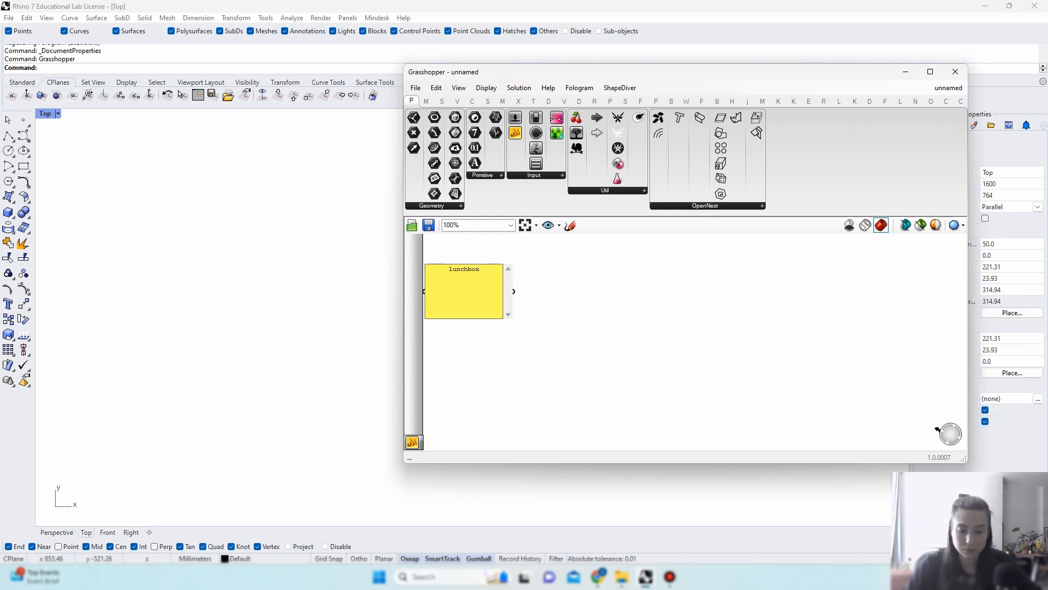
{"action": "type", "text": " kangaroo 2"}
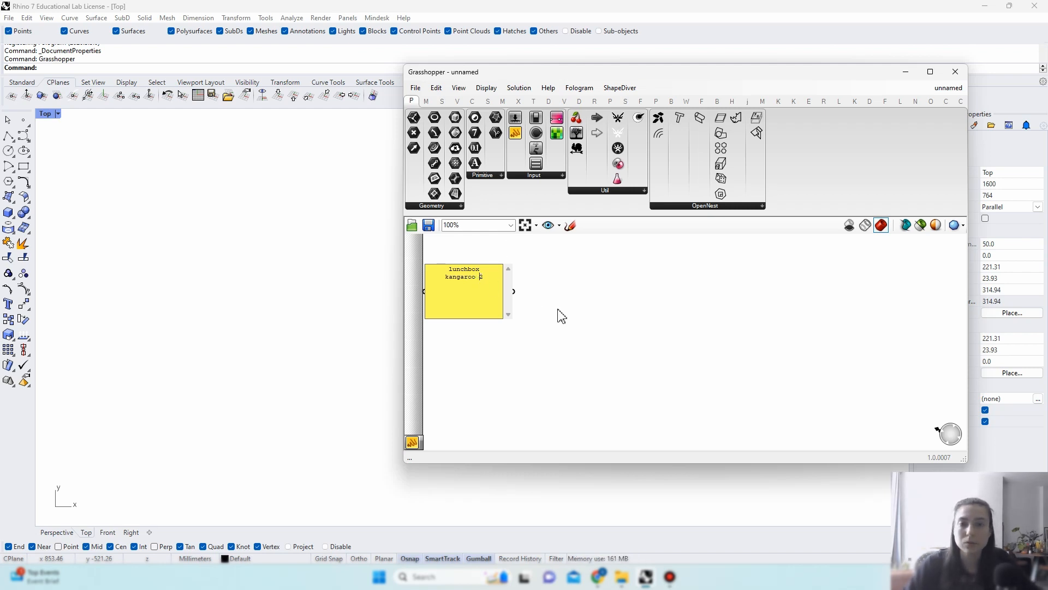
{"action": "left_click", "coordinate": [560, 315]}
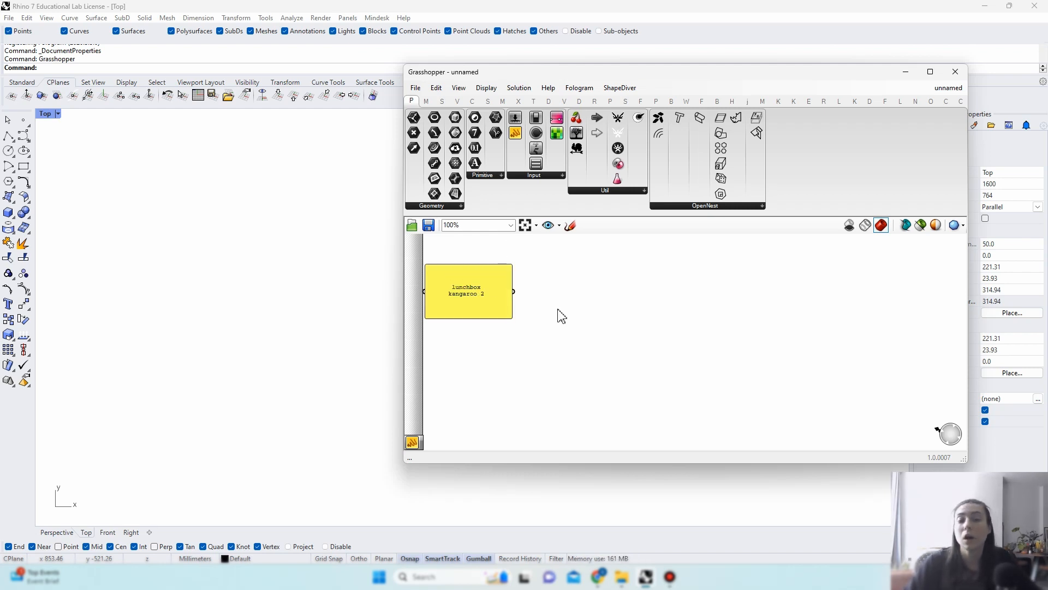
{"action": "left_click_drag", "start_coordinate": [491, 288], "coordinate": [517, 288]}
{"action": "right_click_drag", "start_coordinate": [532, 293], "coordinate": [545, 332]}
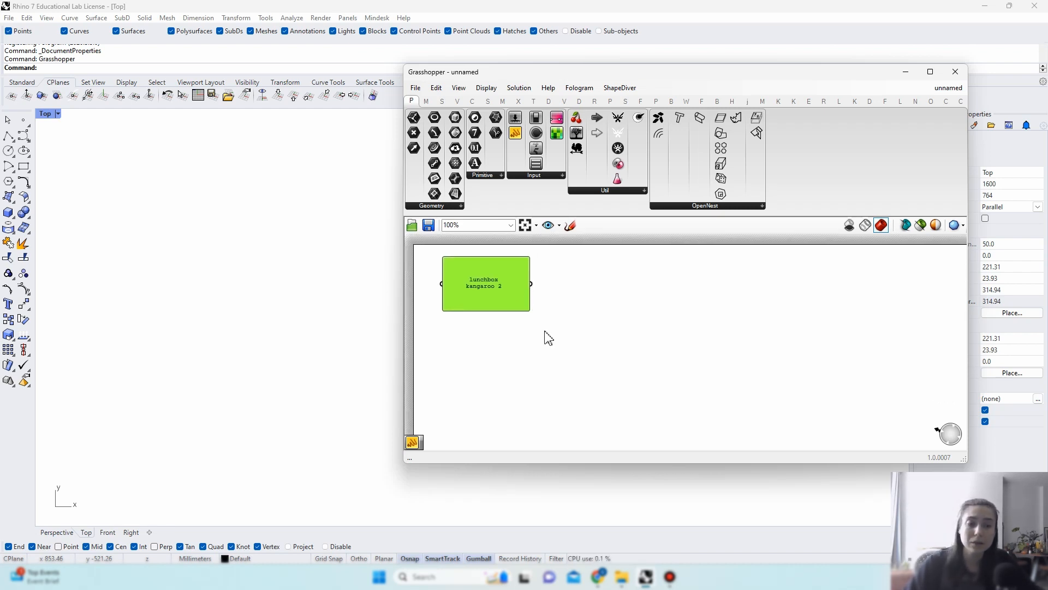
{"action": "left_click", "coordinate": [545, 332]}
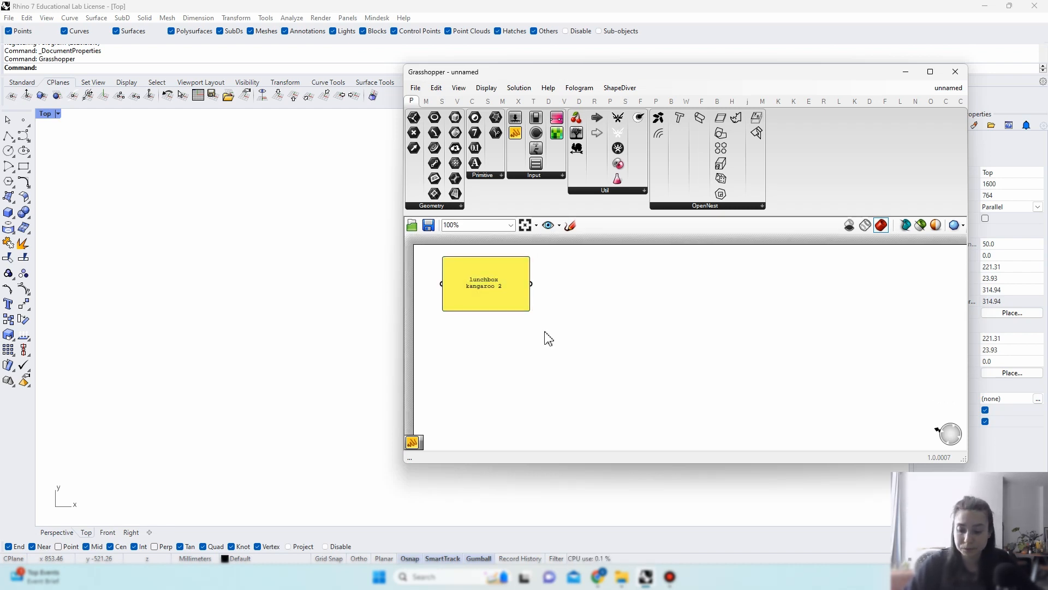
Step: Search the component library for "bifocals"
{"action": "double_click", "coordinate": [609, 280]}
{"action": "type", "text": "bifoc"}
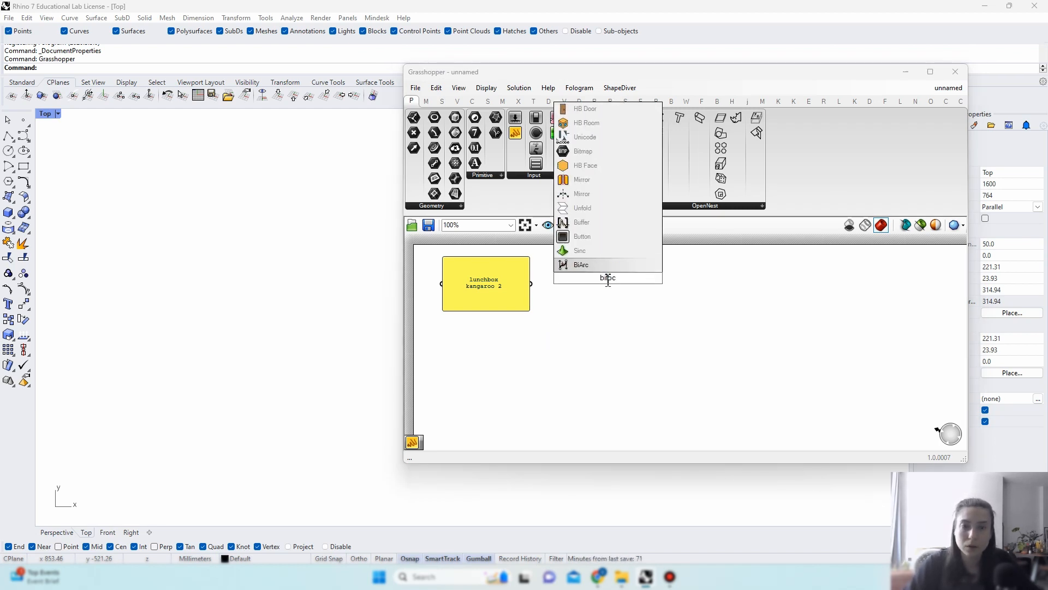
{"action": "type", "text": "als"}
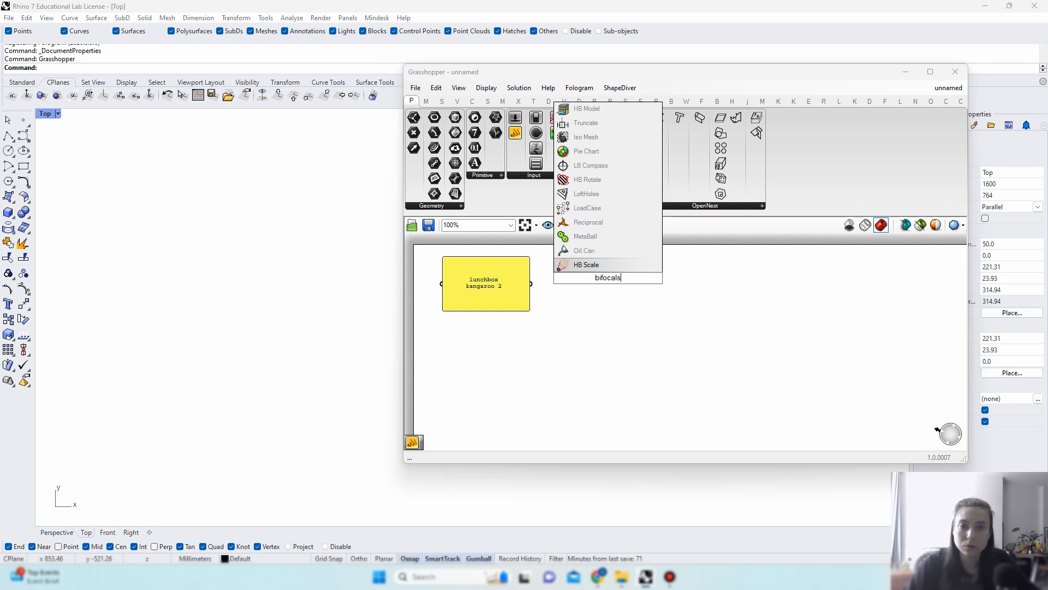
{"action": "key", "text": "Escape"}
Step: Move the Grasshopper window aside to uncover more of the Rhino viewport and make the window taller
{"action": "right_click_drag", "start_coordinate": [557, 362], "coordinate": [596, 335]}
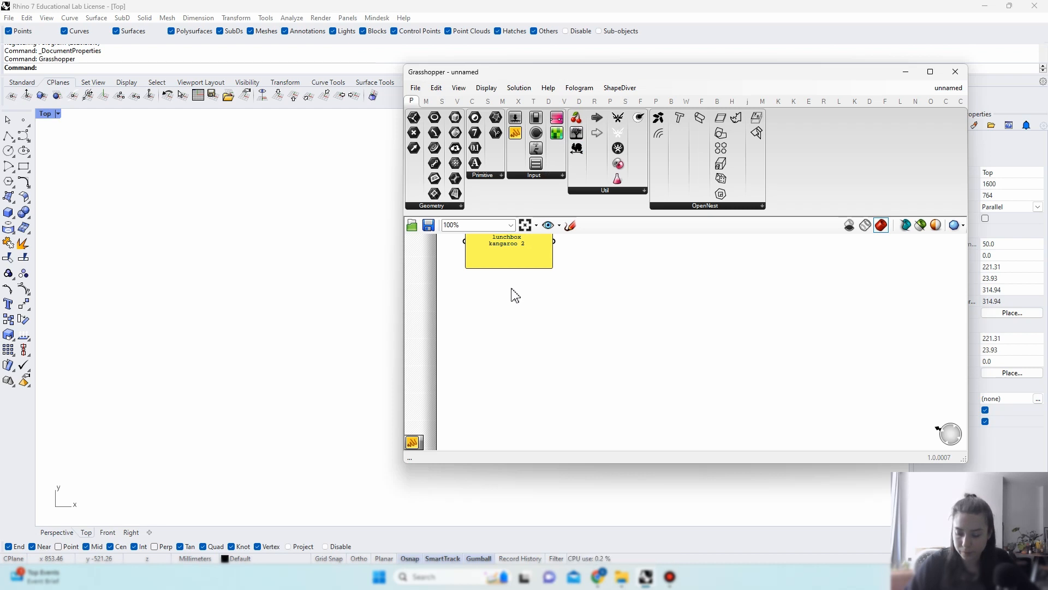
{"action": "left_click_drag", "start_coordinate": [551, 76], "coordinate": [599, 94]}
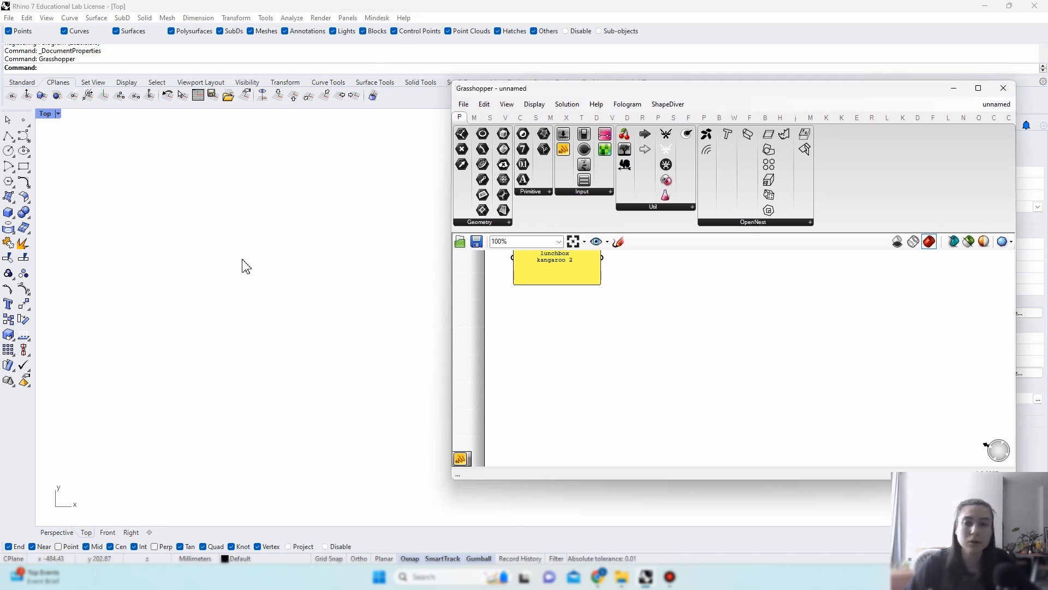
{"action": "right_click_drag", "start_coordinate": [626, 387], "coordinate": [628, 369]}
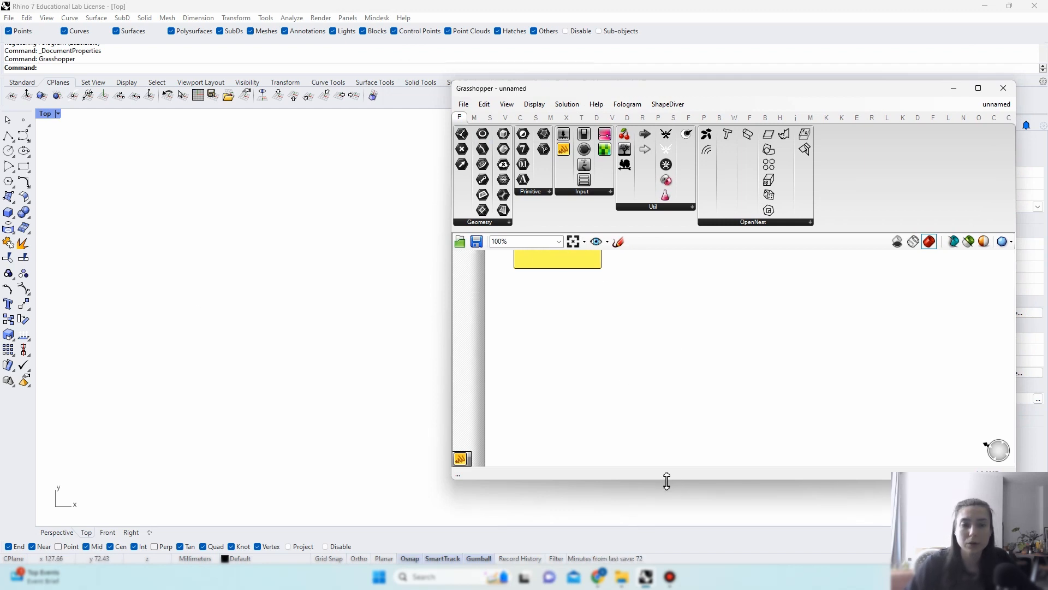
{"action": "left_click_drag", "start_coordinate": [667, 481], "coordinate": [692, 530]}
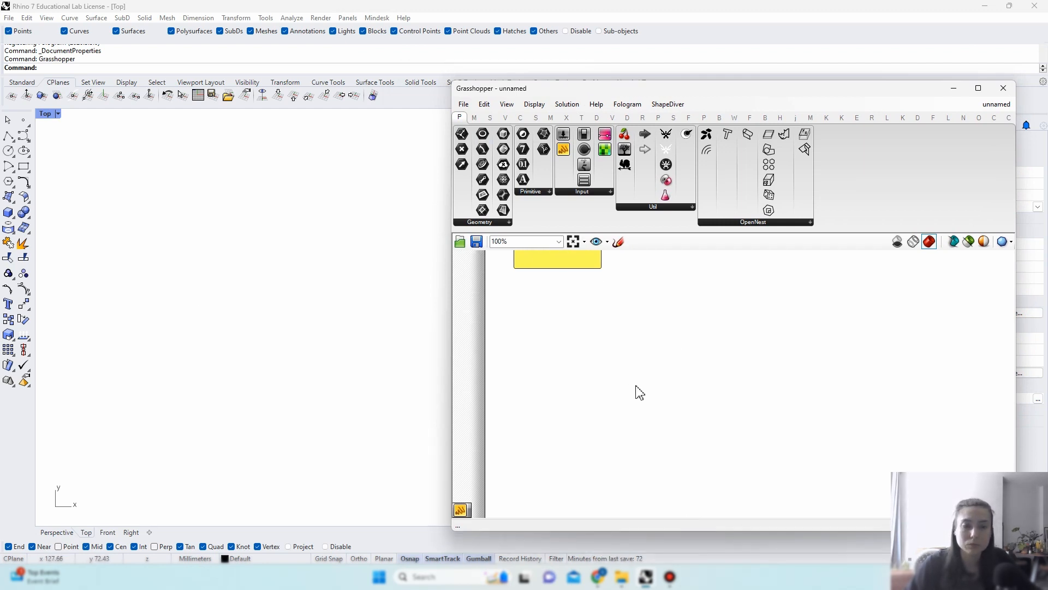
Step: Place a Rectangle component on the canvas below the plugin panel, leaving space for its inputs
{"action": "double_click", "coordinate": [620, 351]}
{"action": "type", "text": "rect"}
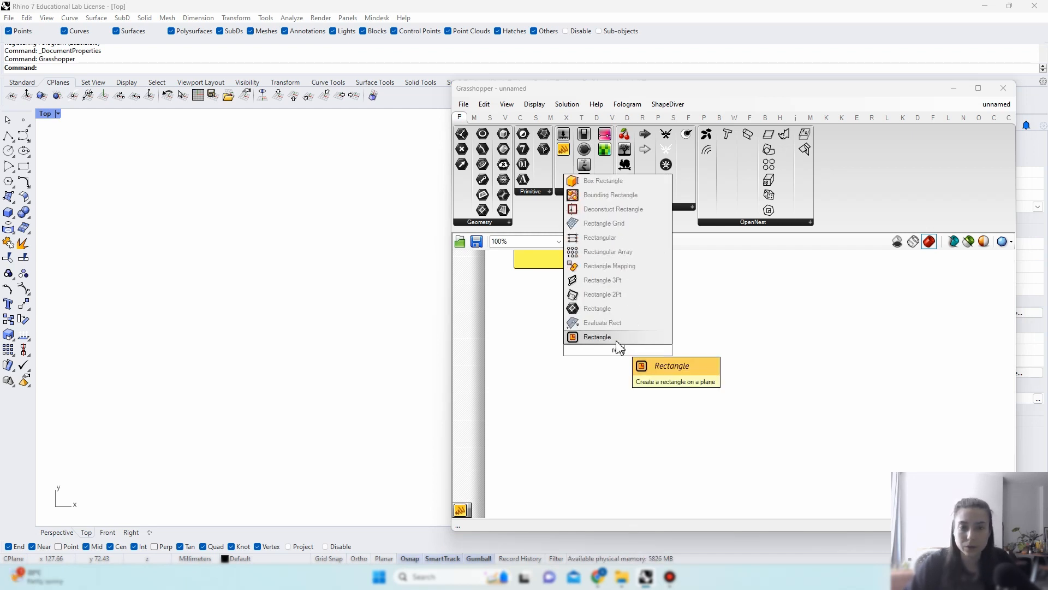
{"action": "left_click", "coordinate": [617, 340]}
{"action": "scroll", "coordinate": [616, 353], "scroll_direction": "up", "scroll_amount": 3}
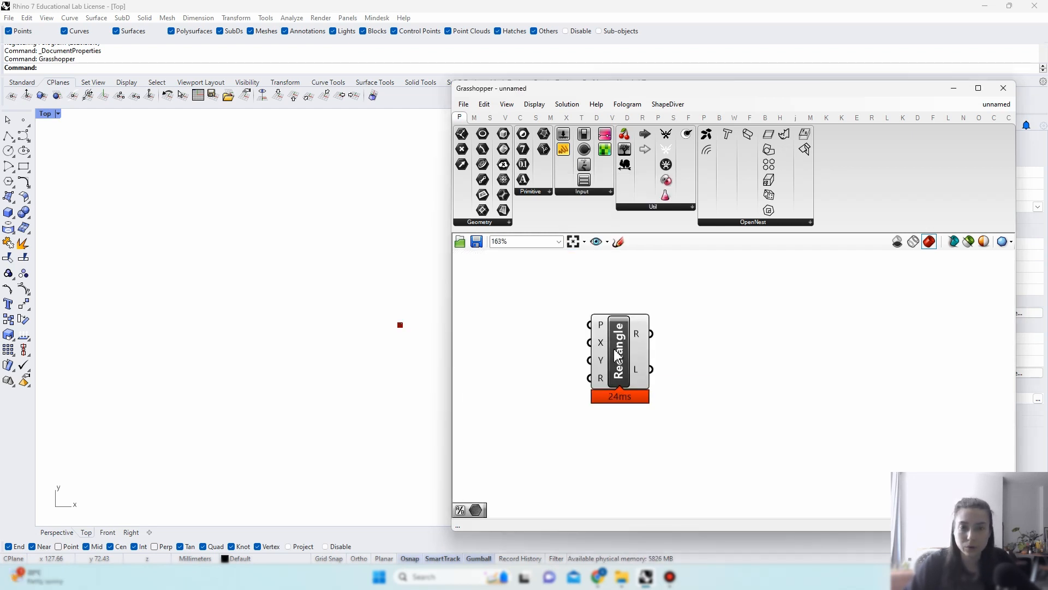
{"action": "left_click_drag", "start_coordinate": [615, 355], "coordinate": [677, 355]}
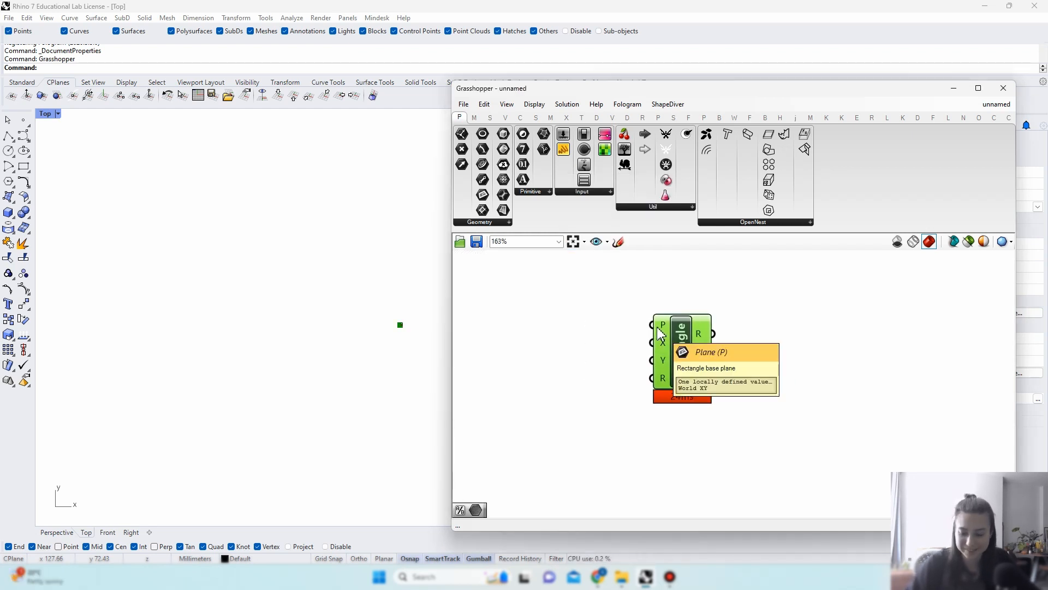
Step: Add two panels containing 297 and 210, one above the other, beside the Rectangle component's inputs
{"action": "double_click", "coordinate": [552, 336]}
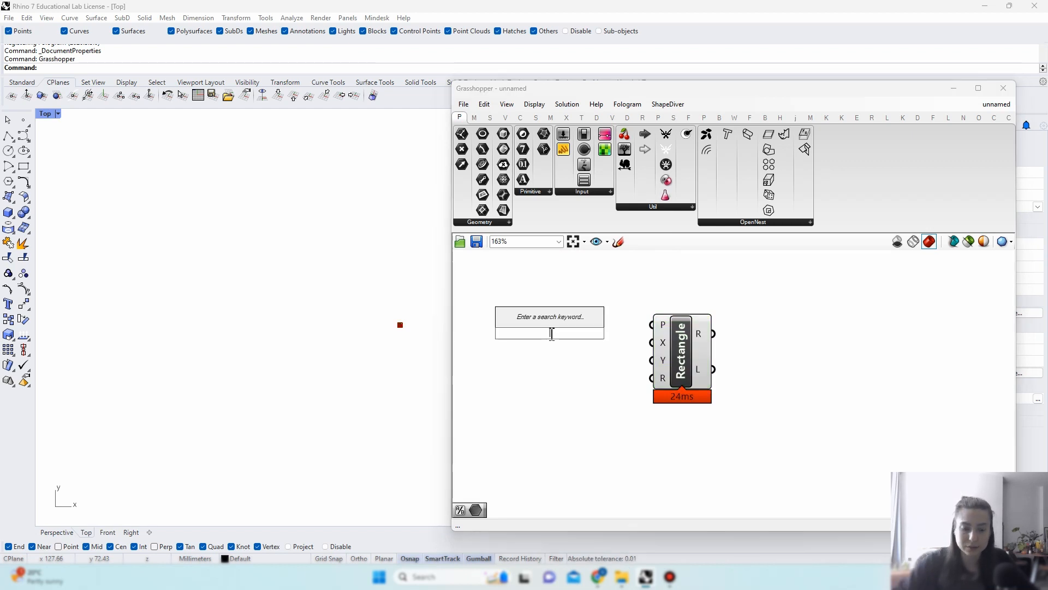
{"action": "type", "text": "//"}
{"action": "key", "text": "Return"}
{"action": "type", "text": "2"}
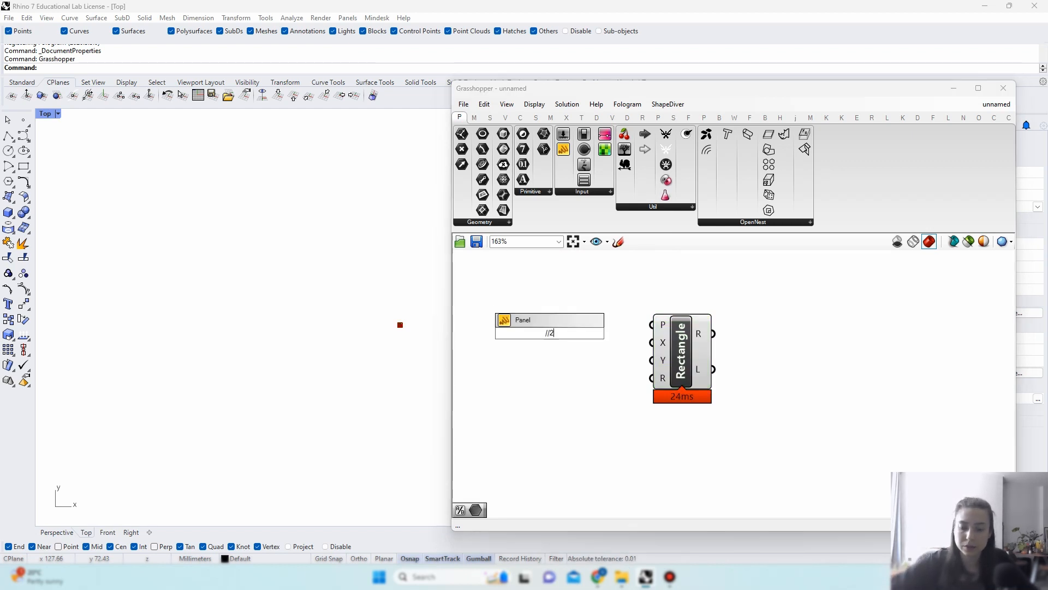
{"action": "type", "text": "97"}
{"action": "key", "text": "Return"}
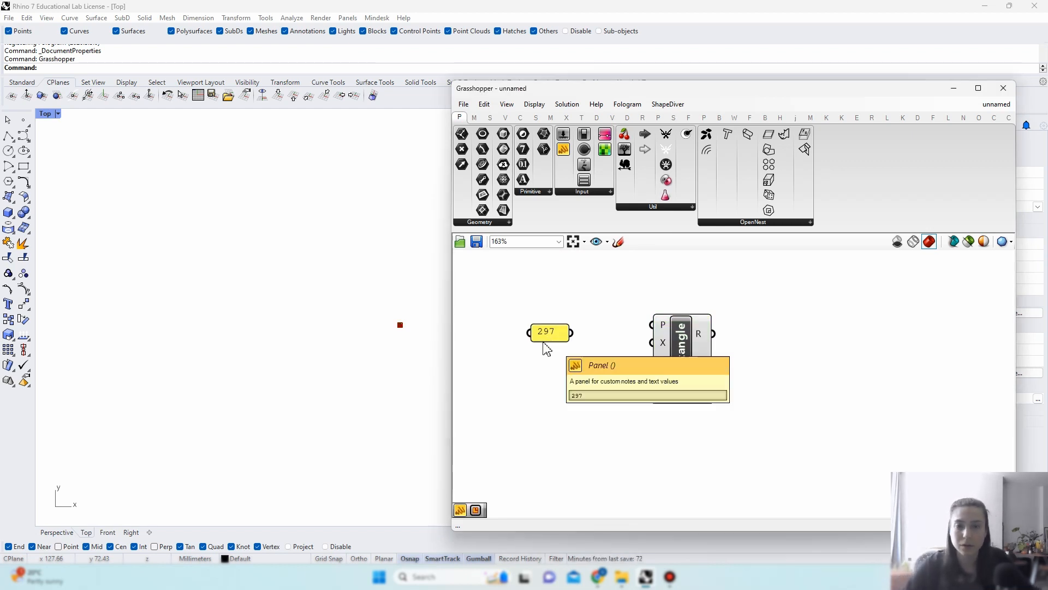
{"action": "double_click", "coordinate": [546, 382]}
{"action": "type", "text": "//210"}
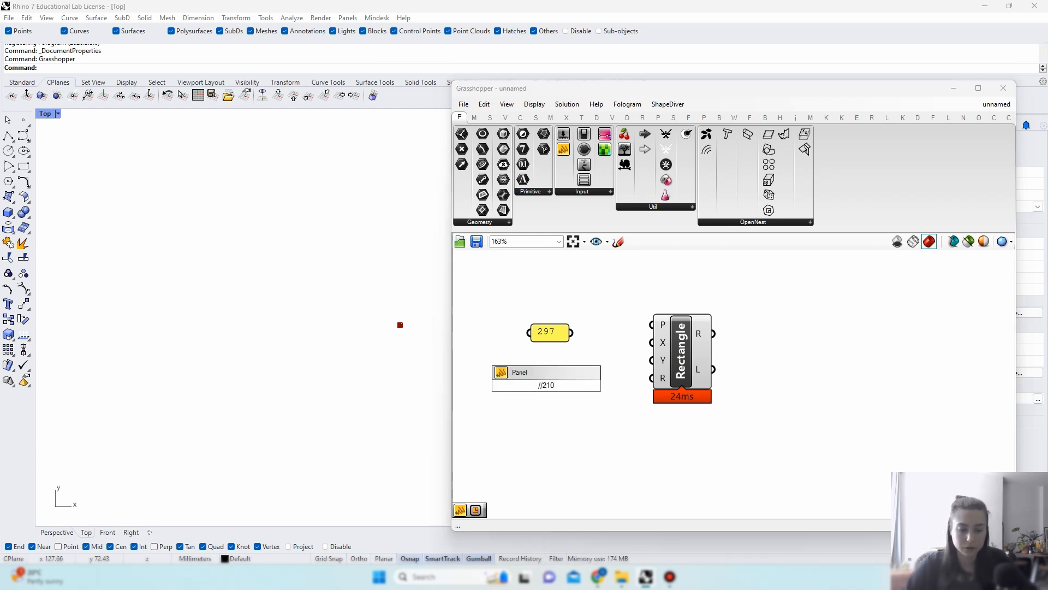
{"action": "key", "text": "Return"}
Step: Connect the 297 panel to the Rectangle's X input and the 210 panel to its Y input
{"action": "left_click_drag", "start_coordinate": [571, 333], "coordinate": [651, 342]}
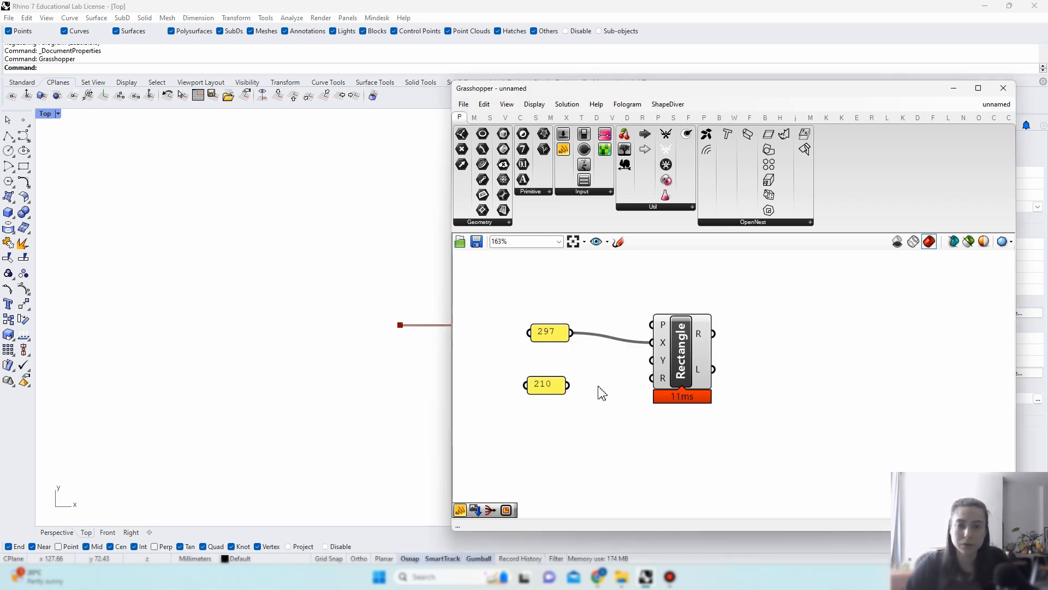
{"action": "left_click_drag", "start_coordinate": [569, 386], "coordinate": [651, 360]}
{"action": "right_click_drag", "start_coordinate": [329, 332], "coordinate": [221, 332]}
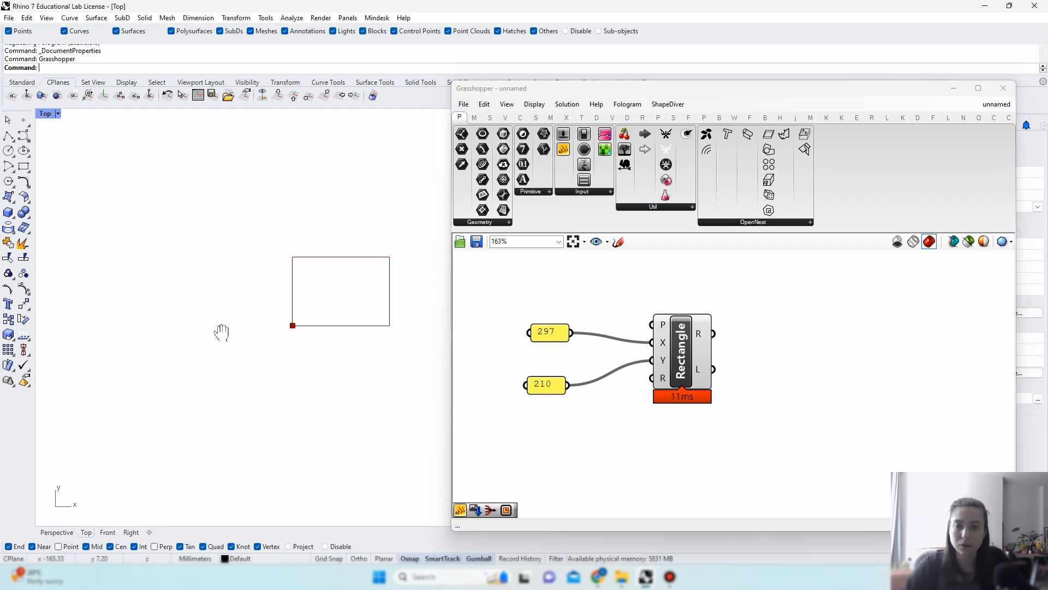
{"action": "scroll", "coordinate": [311, 302], "scroll_direction": "up", "scroll_amount": 4}
{"action": "right_click_drag", "start_coordinate": [311, 302], "coordinate": [313, 326]}
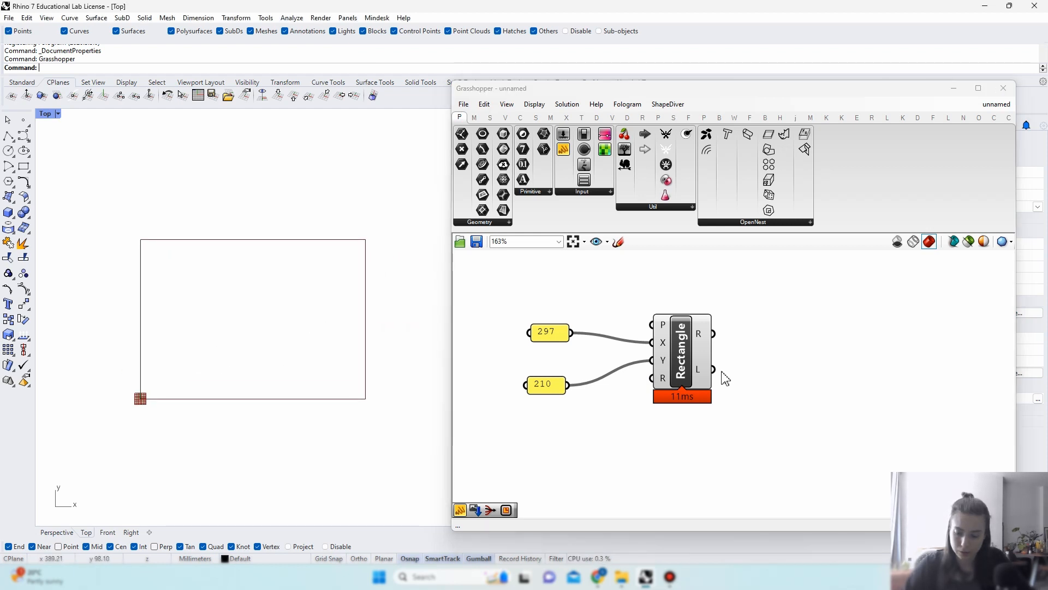
Step: Add a Data parameter fed by the Rectangle component's R output and rename it "rectangle"
{"action": "double_click", "coordinate": [817, 334]}
{"action": "type", "text": "data"}
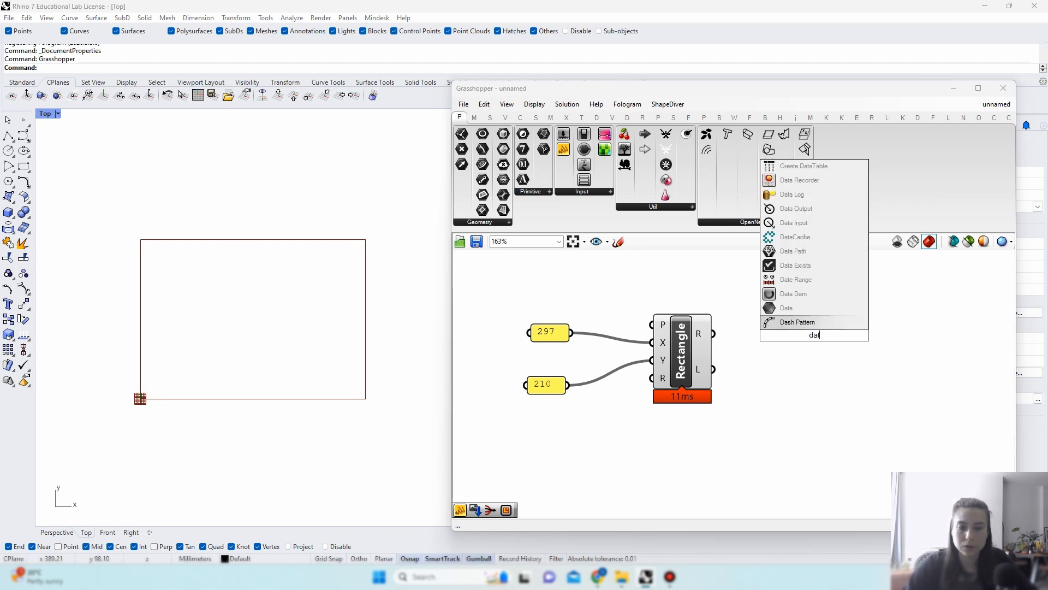
{"action": "left_click", "coordinate": [800, 325]}
{"action": "left_click_drag", "start_coordinate": [720, 340], "coordinate": [813, 335]}
{"action": "right_click", "coordinate": [813, 335]}
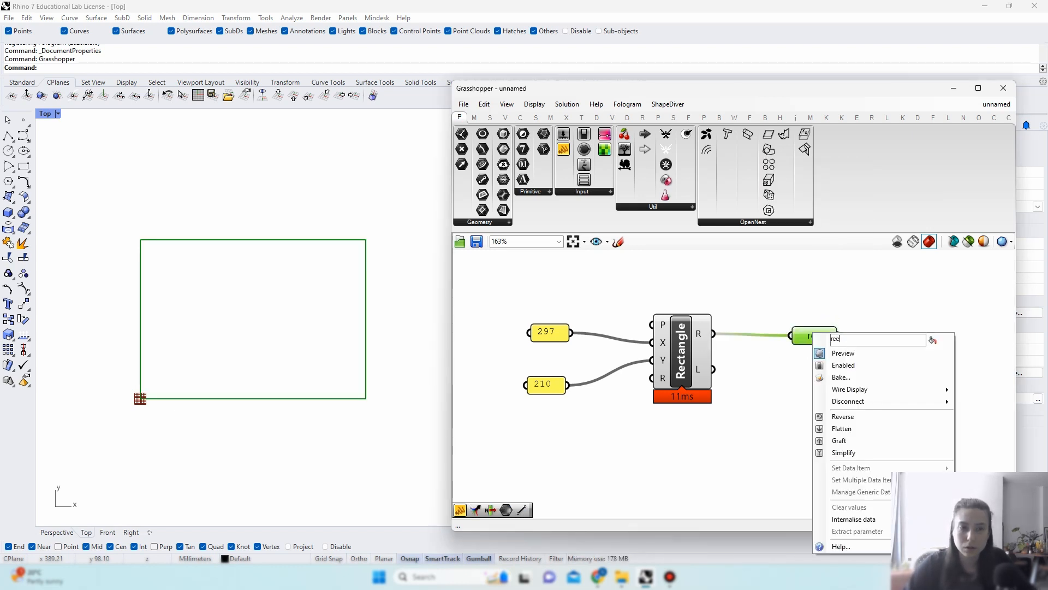
{"action": "type", "text": "rectangle"}
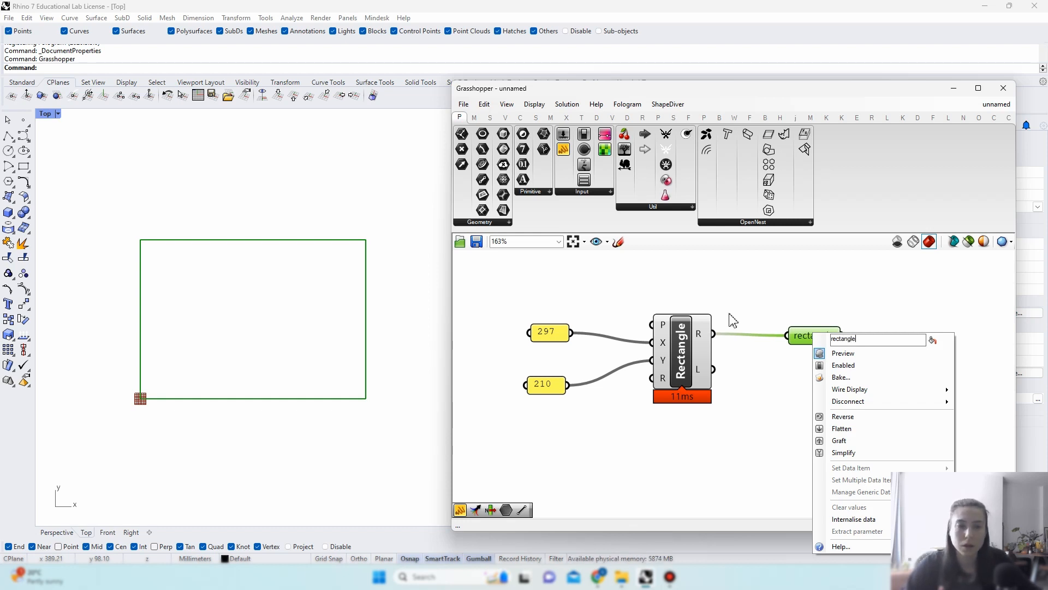
{"action": "key", "text": "Return"}
Step: Move the "rectangle" parameter slightly closer to the Rectangle component
{"action": "right_click_drag", "start_coordinate": [801, 397], "coordinate": [721, 409]}
{"action": "left_click", "coordinate": [612, 363]}
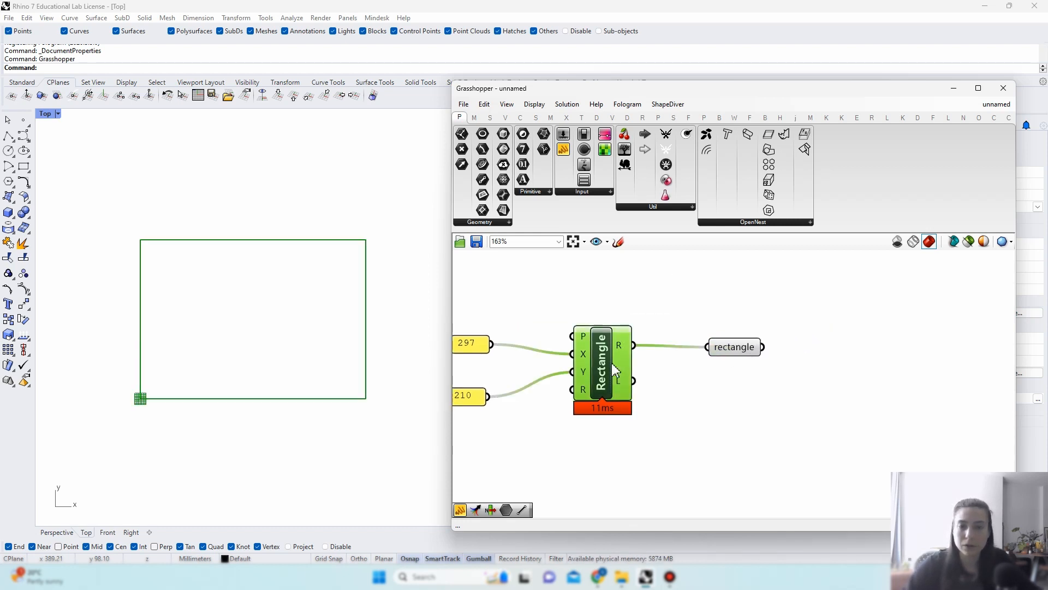
{"action": "left_click", "coordinate": [734, 353]}
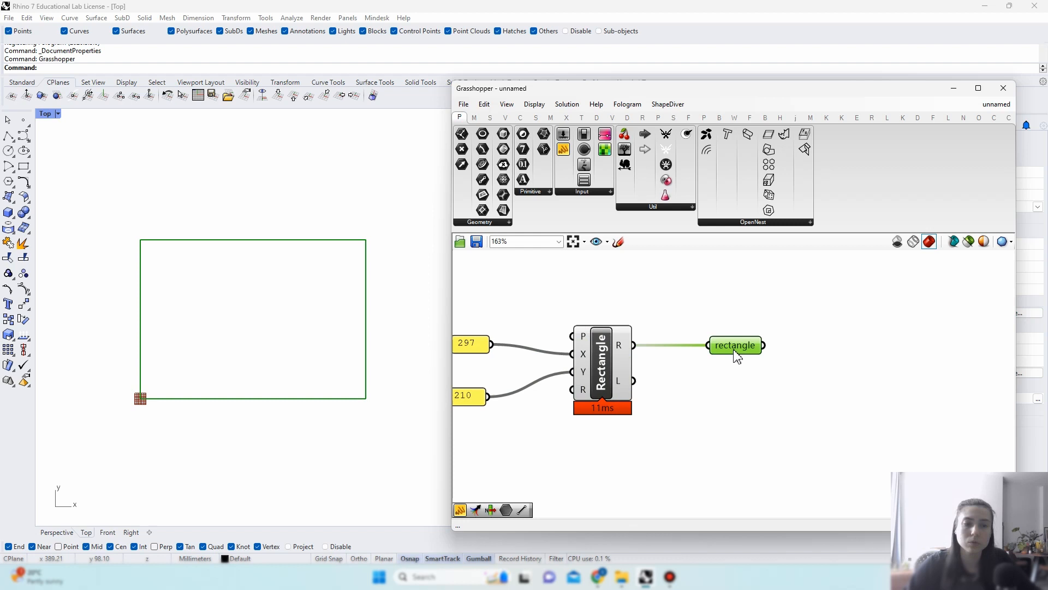
{"action": "right_click_drag", "start_coordinate": [814, 393], "coordinate": [779, 388]}
{"action": "left_click", "coordinate": [779, 388]}
{"action": "left_click_drag", "start_coordinate": [711, 344], "coordinate": [701, 346]}
{"action": "left_click", "coordinate": [828, 398]}
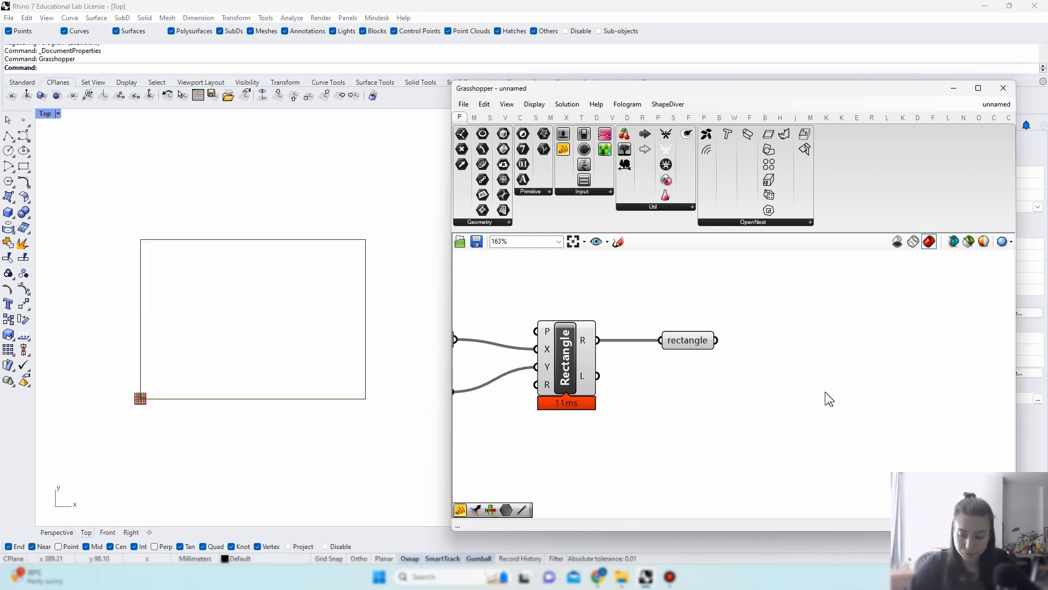
Step: Add a Surface parameter and connect the "rectangle" parameter to its input
{"action": "double_click", "coordinate": [814, 375]}
{"action": "type", "text": "surfa"}
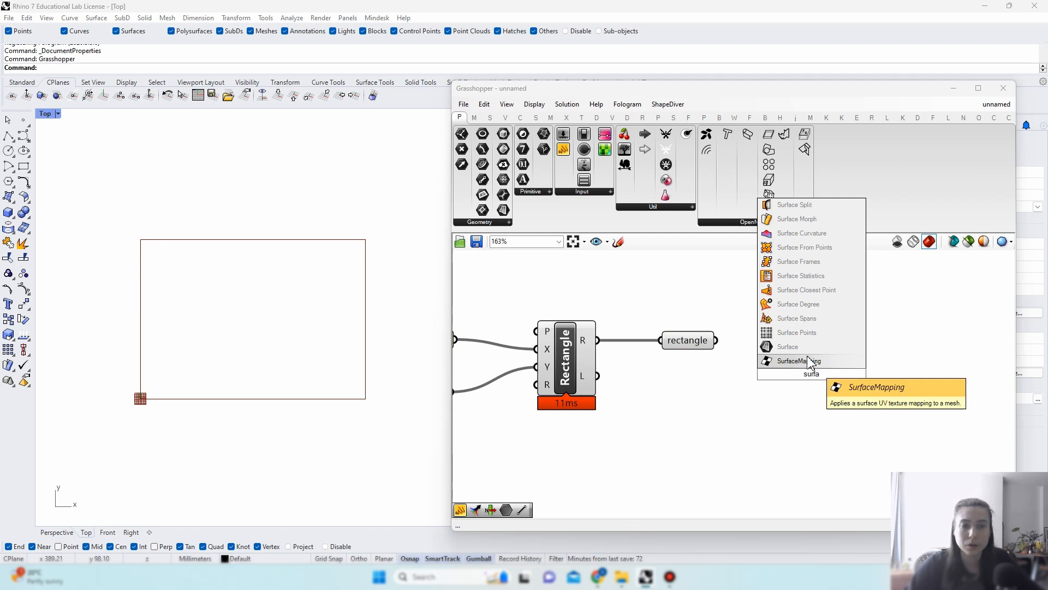
{"action": "left_click", "coordinate": [803, 350]}
{"action": "left_click_drag", "start_coordinate": [716, 340], "coordinate": [802, 350]}
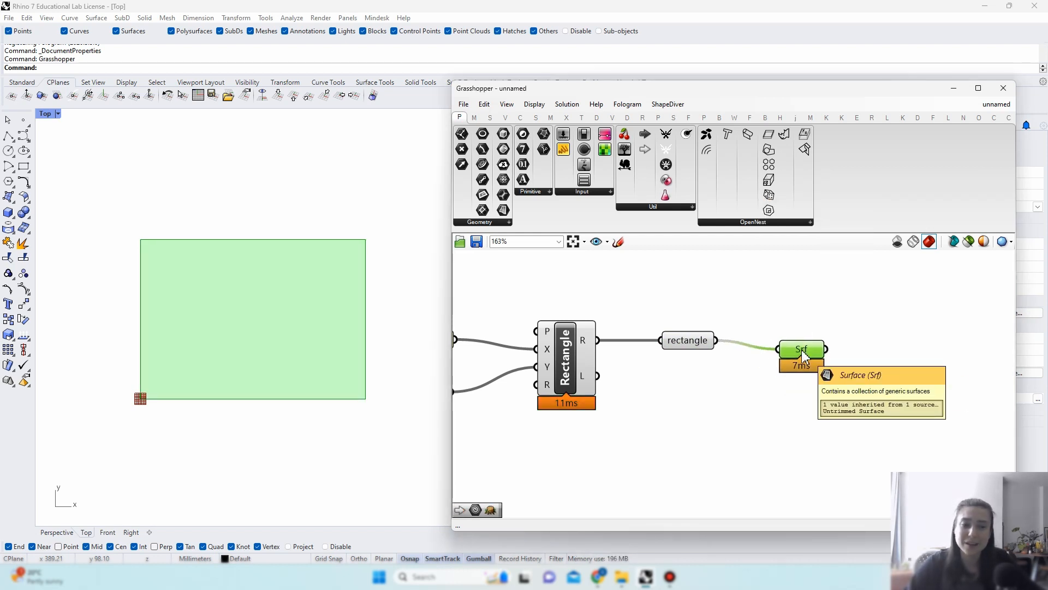
Step: Turn off the preview of the Rectangle component and the "rectangle" parameter
{"action": "scroll", "coordinate": [765, 390], "scroll_direction": "down", "scroll_amount": 2}
{"action": "left_click_drag", "start_coordinate": [745, 416], "coordinate": [494, 328]}
{"action": "right_click", "coordinate": [744, 302]}
{"action": "left_click", "coordinate": [757, 319]}
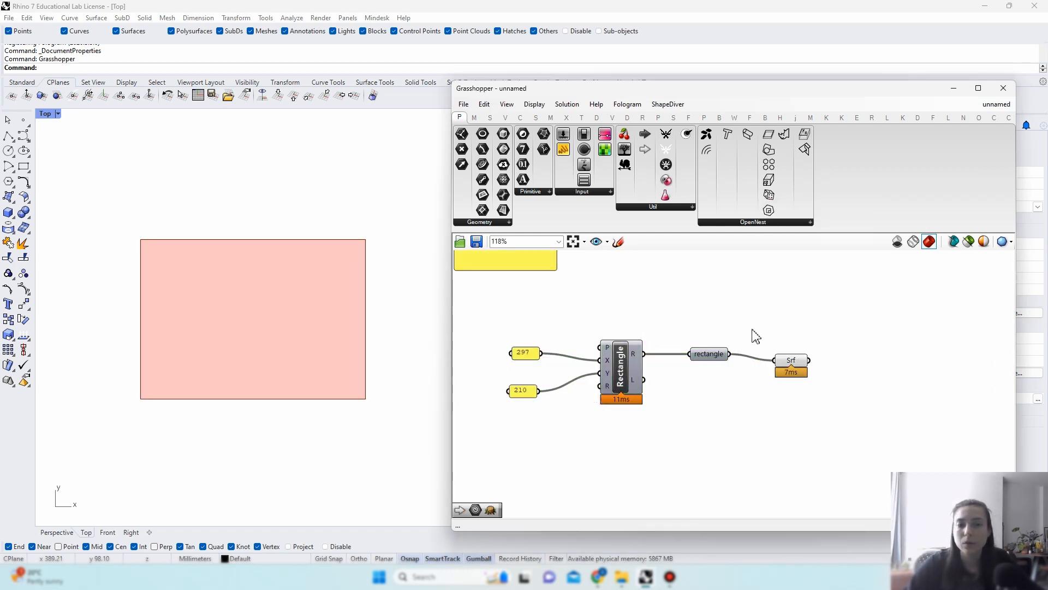
Step: Turn the Surface parameter's preview off and back on
{"action": "left_click", "coordinate": [791, 361]}
{"action": "right_click", "coordinate": [760, 317]}
{"action": "left_click", "coordinate": [764, 333]}
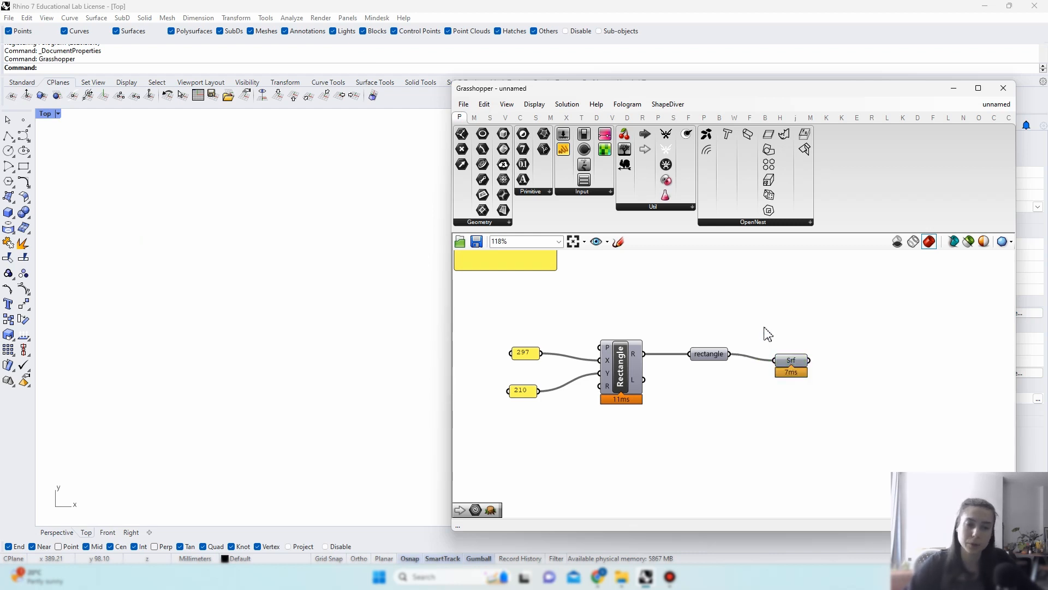
{"action": "right_click", "coordinate": [809, 321]}
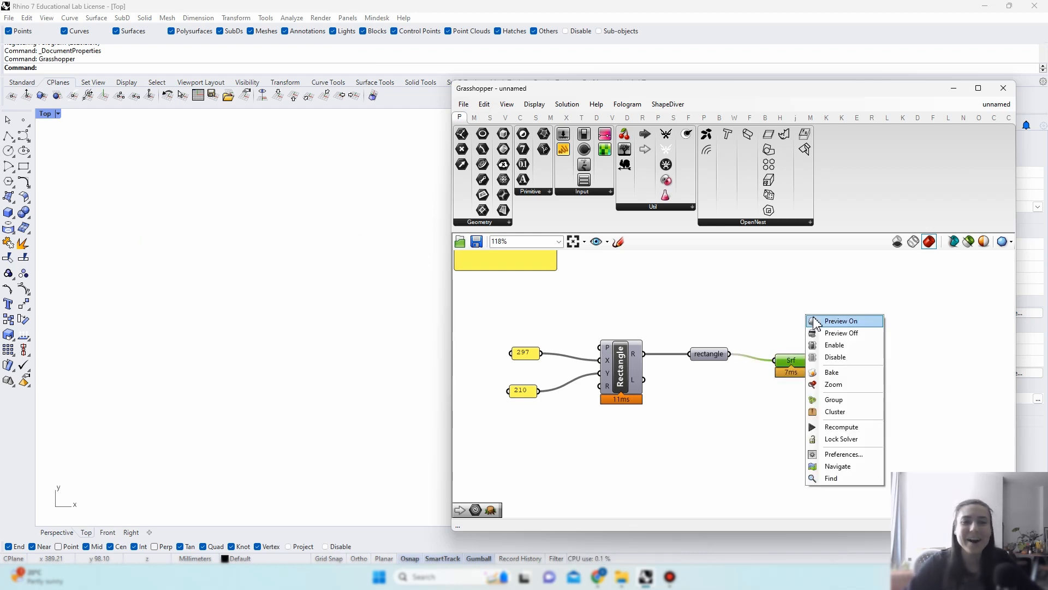
{"action": "left_click", "coordinate": [822, 321]}
{"action": "left_click", "coordinate": [760, 415]}
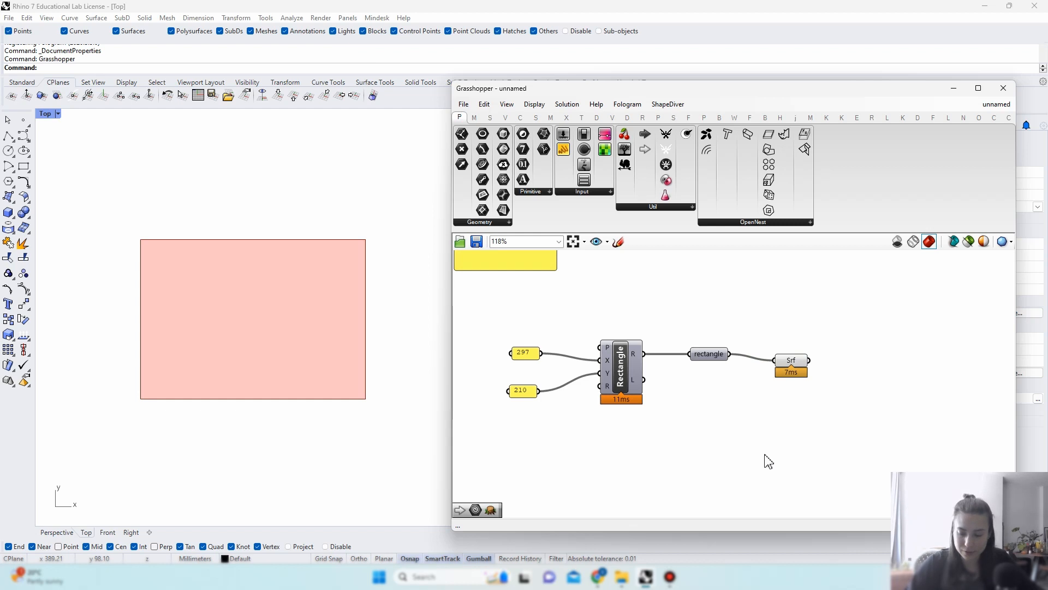
Step: Group all the rectangle-to-surface components and name the group "creating surface"
{"action": "left_click_drag", "start_coordinate": [768, 461], "coordinate": [462, 318]}
{"action": "right_click", "coordinate": [597, 299]}
{"action": "left_click", "coordinate": [619, 379]}
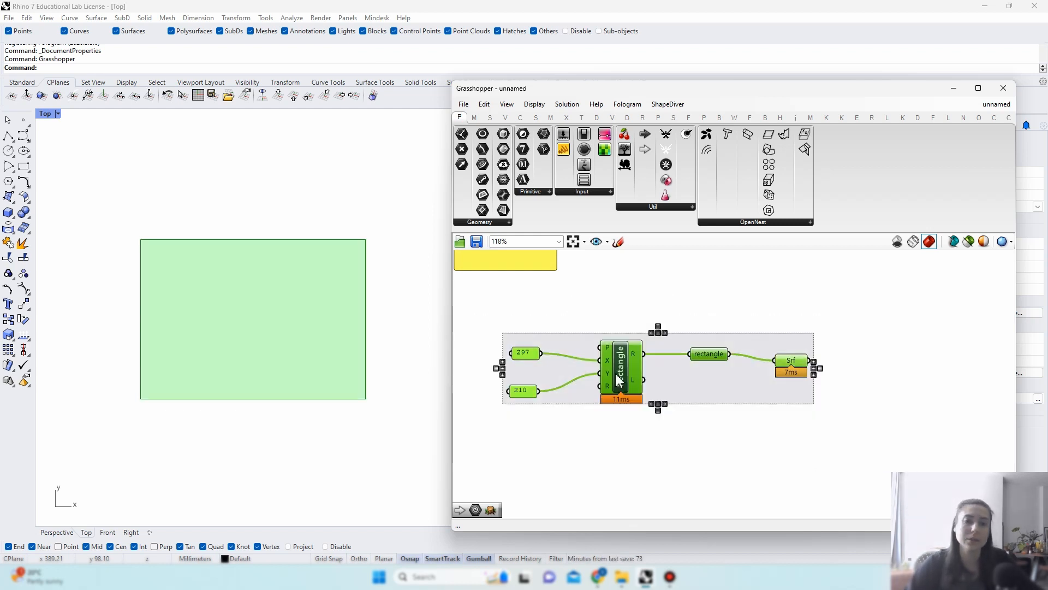
{"action": "left_click", "coordinate": [655, 314]}
{"action": "right_click", "coordinate": [660, 344]}
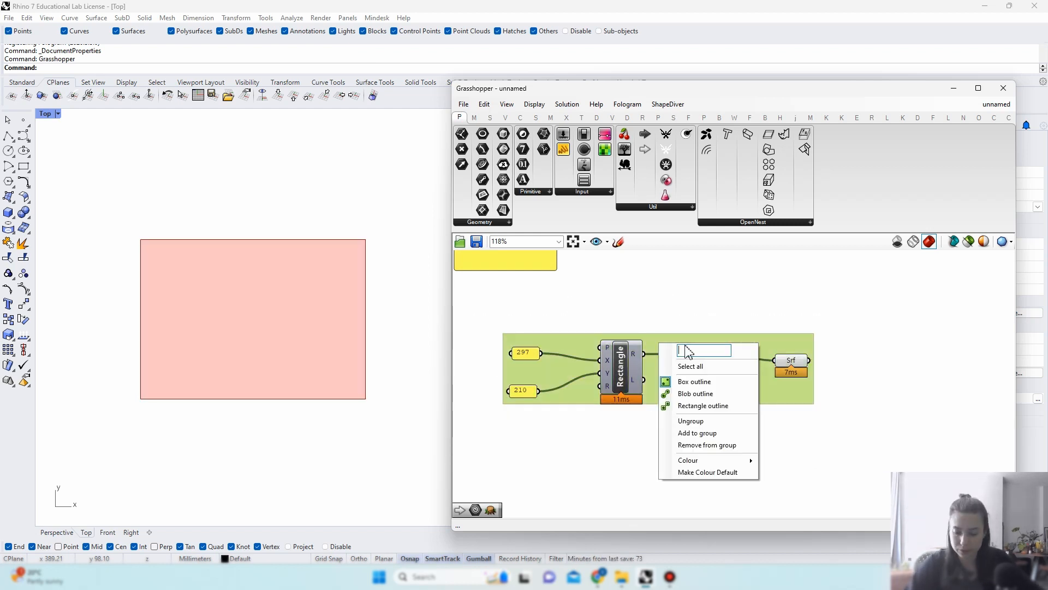
{"action": "type", "text": "crea"}
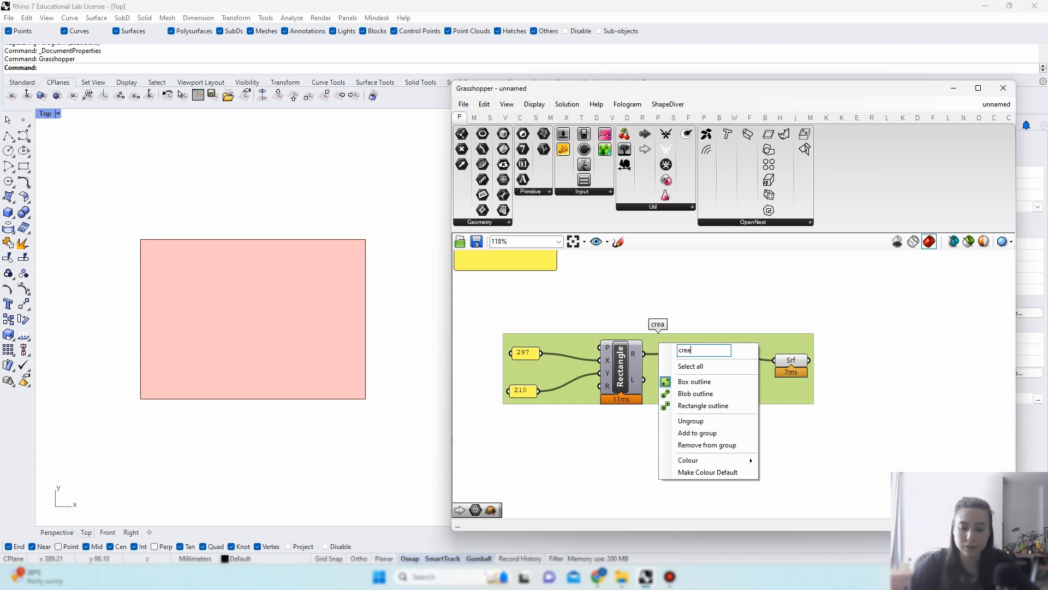
{"action": "type", "text": "ting surface"}
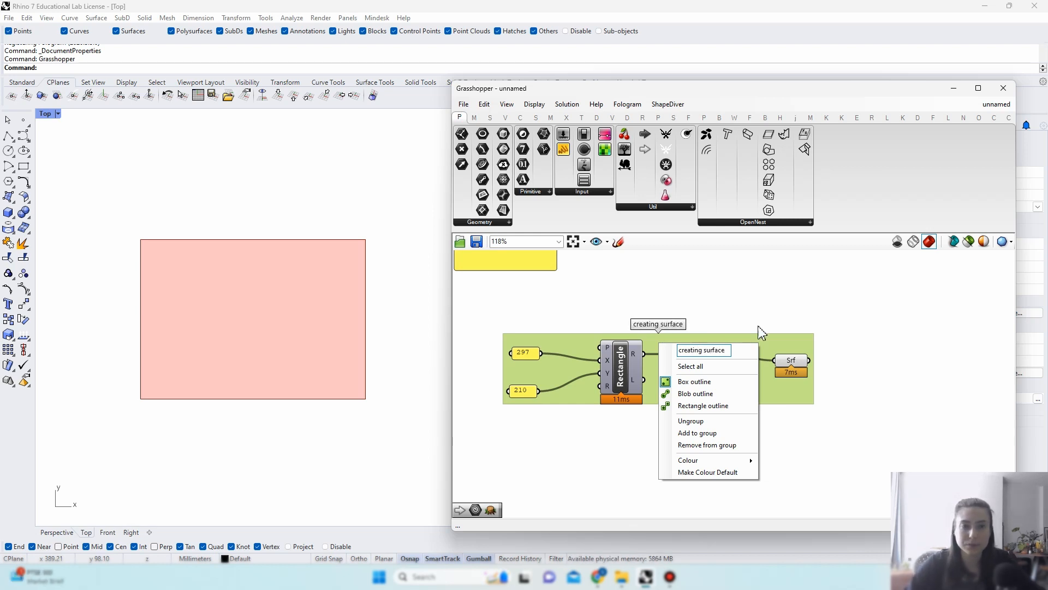
{"action": "key", "text": "Return"}
Step: Add a Diamond Panels component beyond the group and connect the Surface parameter to its Srf input
{"action": "right_click_drag", "start_coordinate": [870, 367], "coordinate": [791, 372]}
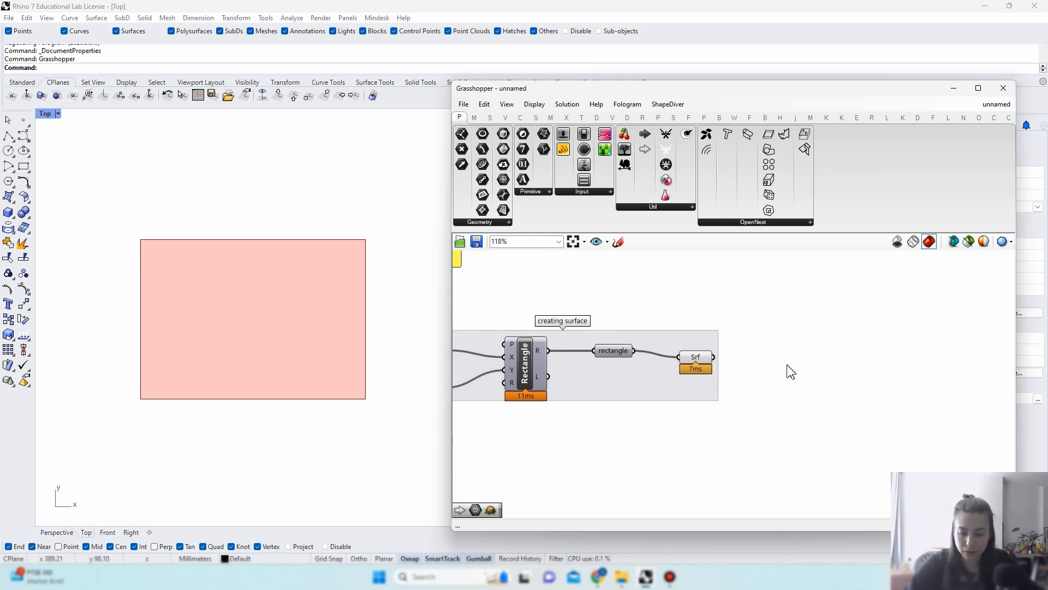
{"action": "right_click_drag", "start_coordinate": [913, 388], "coordinate": [802, 396]}
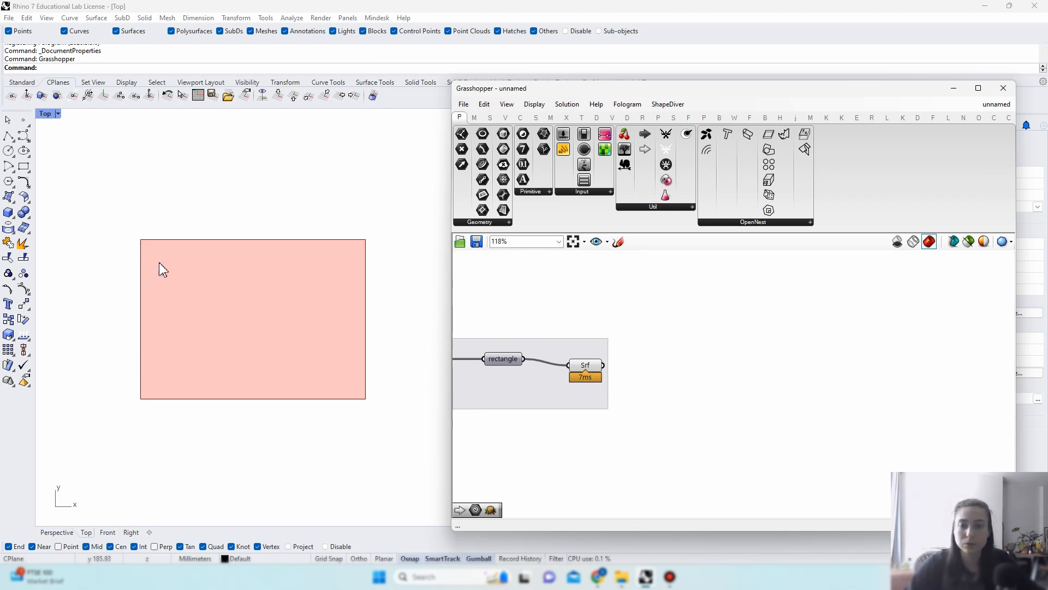
{"action": "scroll", "coordinate": [201, 275], "scroll_direction": "up", "scroll_amount": 2}
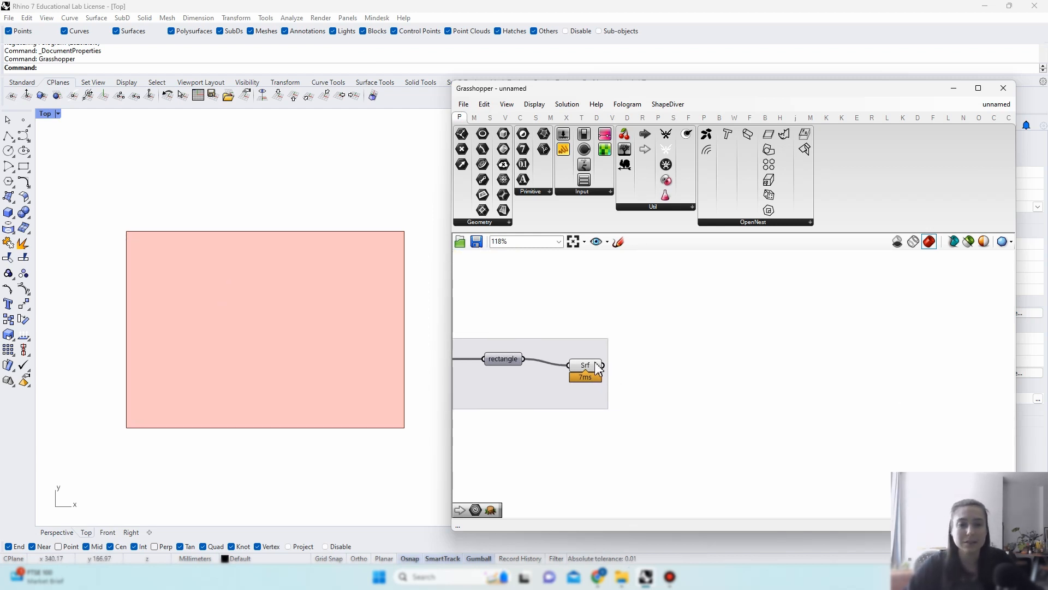
{"action": "mouse_move", "coordinate": [597, 367]}
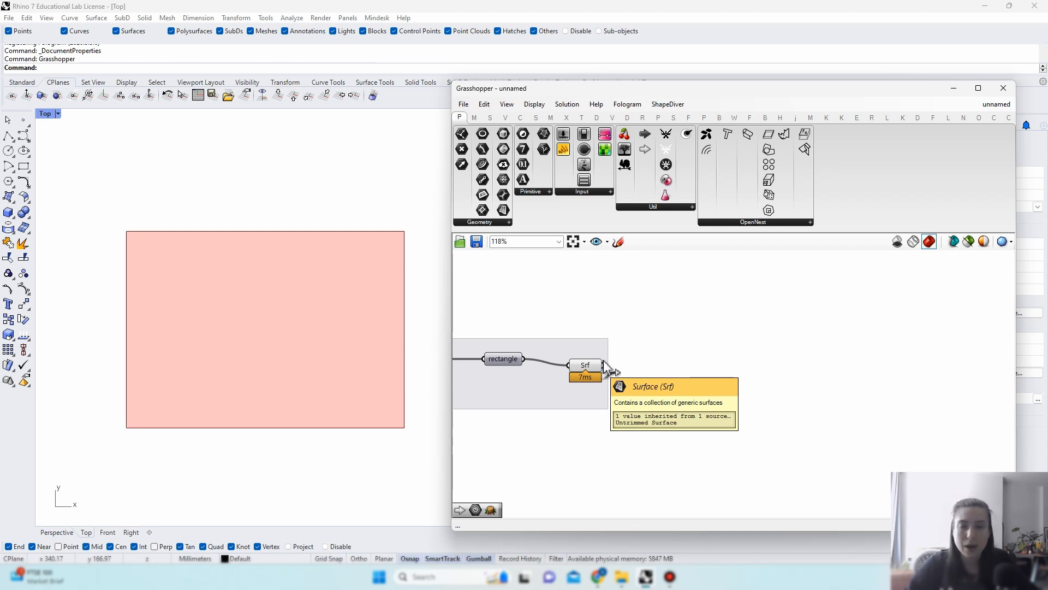
{"action": "double_click", "coordinate": [829, 356]}
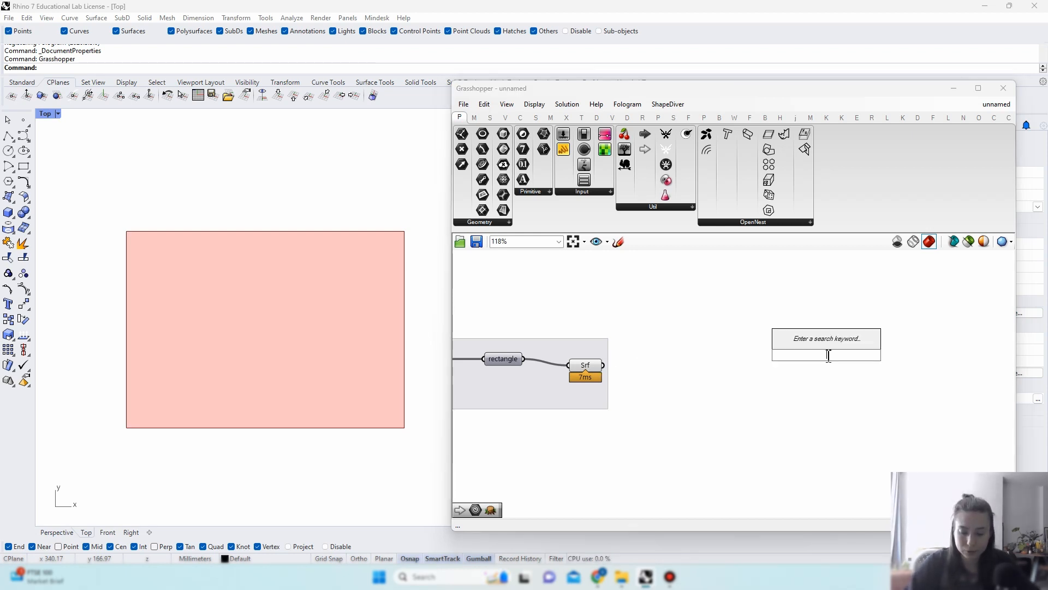
{"action": "type", "text": "diamon"}
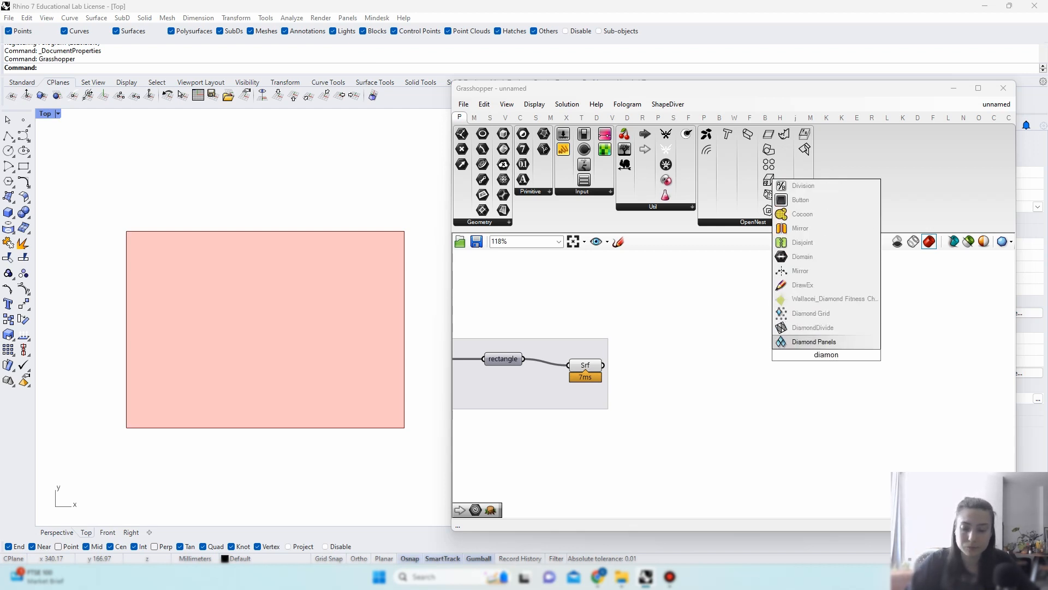
{"action": "type", "text": "d oan"}
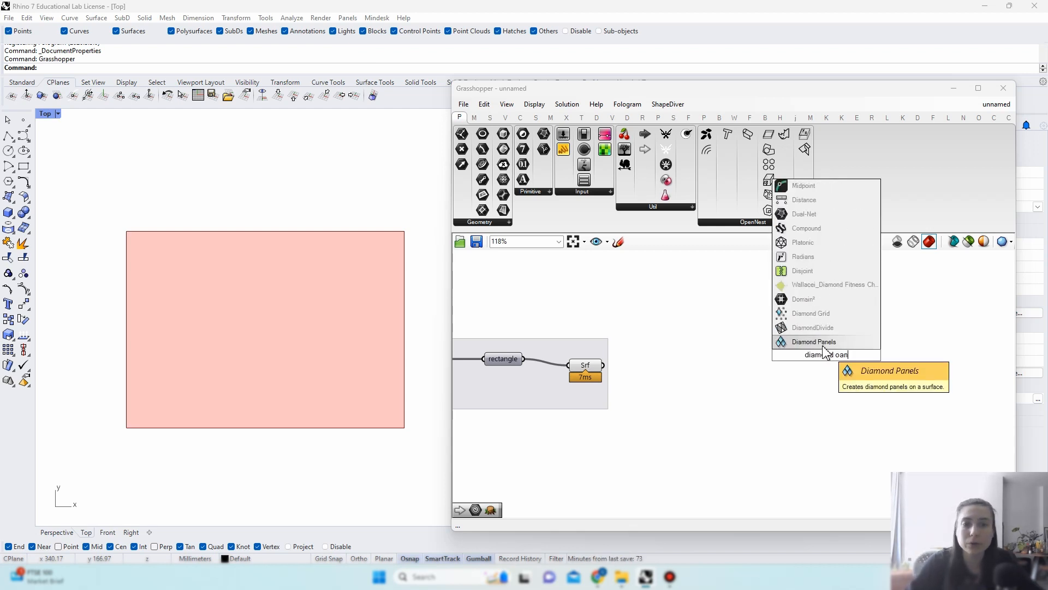
{"action": "key", "text": "Return"}
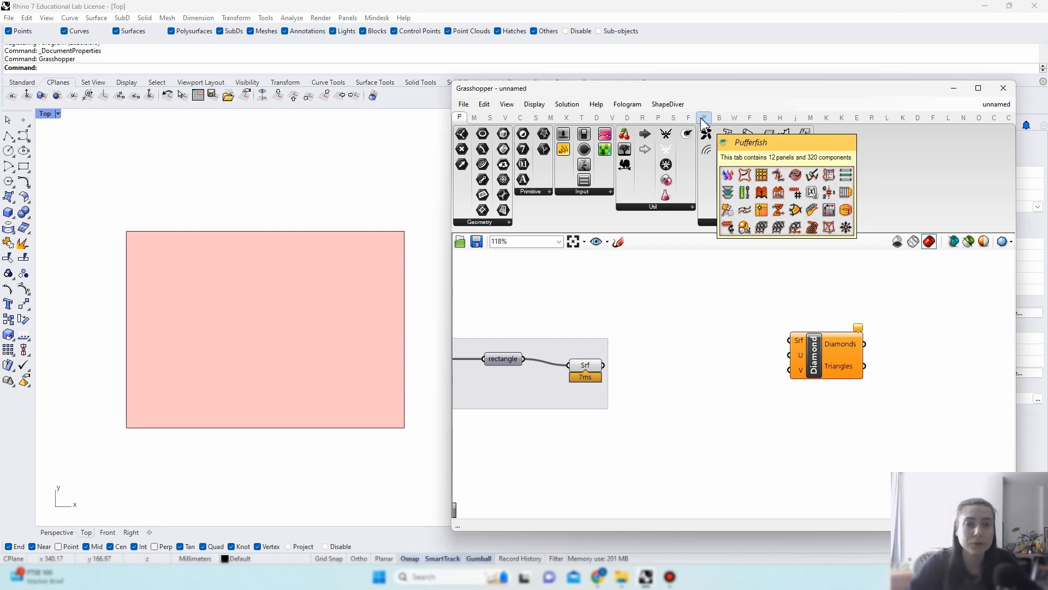
{"action": "left_click", "coordinate": [826, 345]}
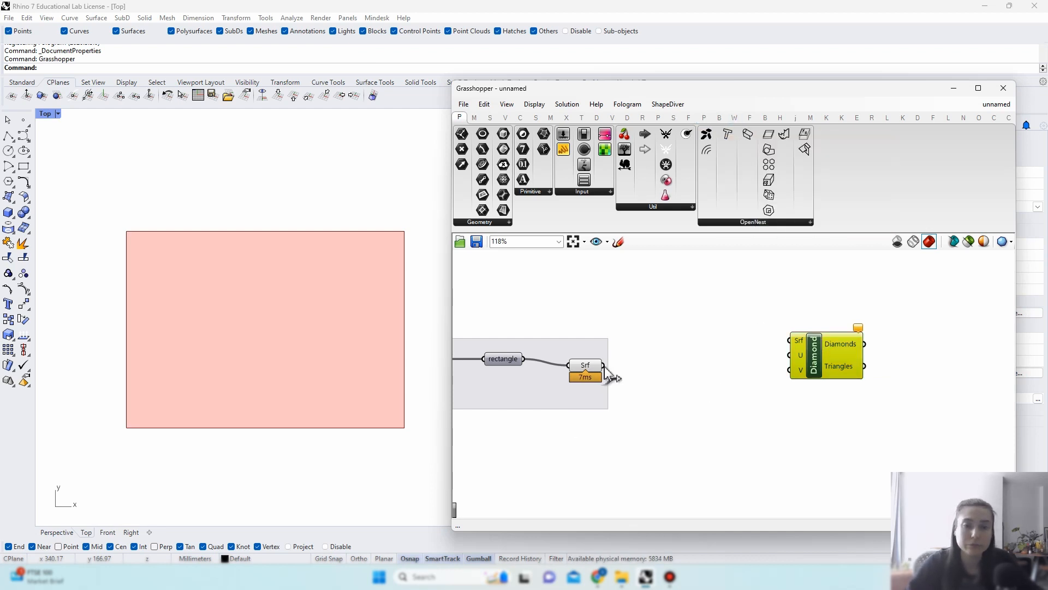
{"action": "left_click_drag", "start_coordinate": [602, 364], "coordinate": [811, 357]}
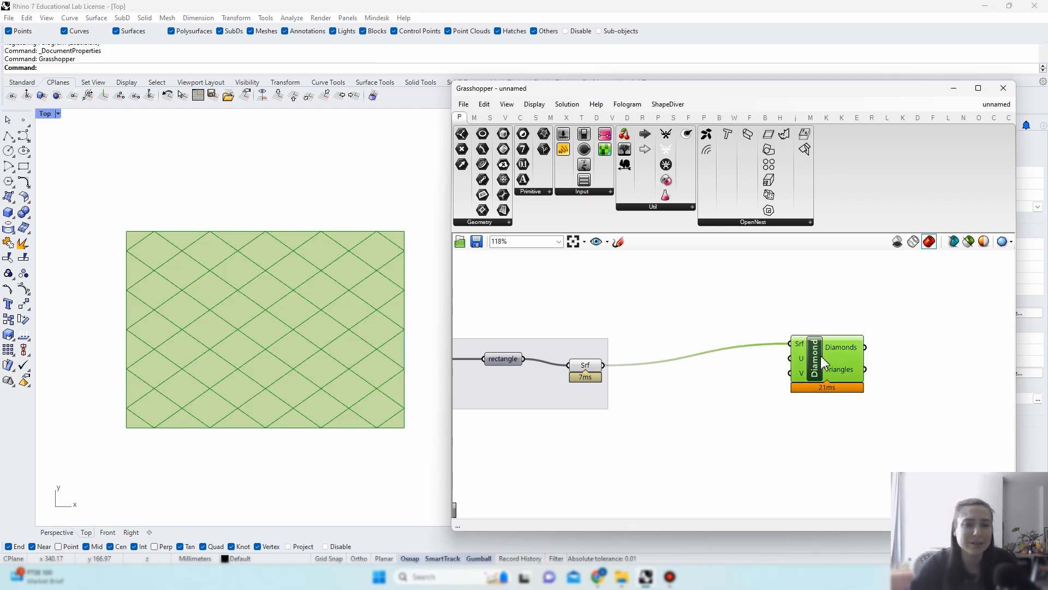
Step: Look up where the Diamond Panels component is stored among the installed plugin component categories
{"action": "mouse_move", "coordinate": [827, 344]}
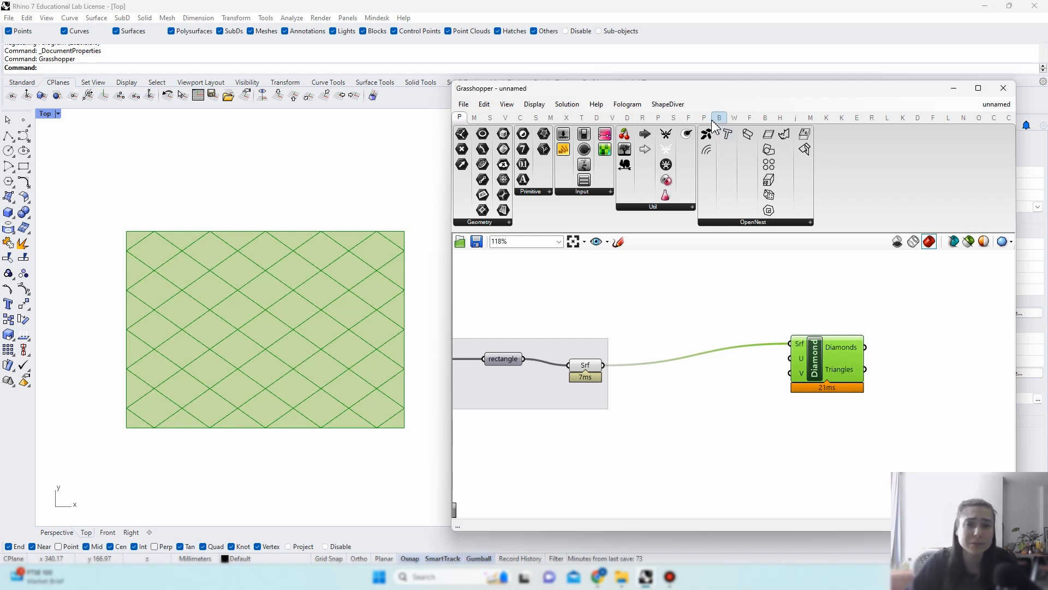
{"action": "left_click", "coordinate": [977, 88]}
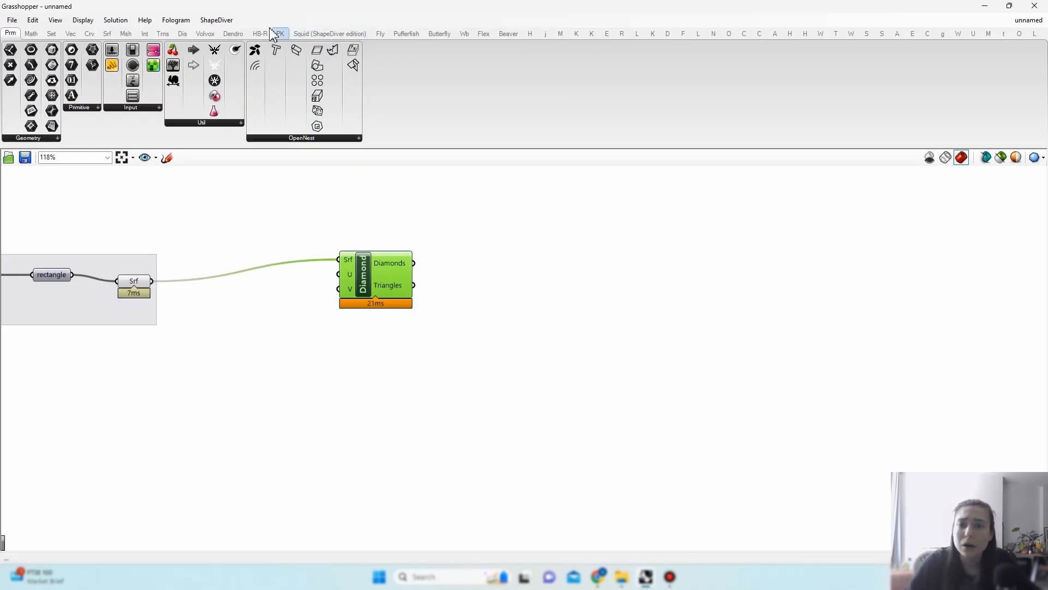
{"action": "left_click", "coordinate": [635, 35]}
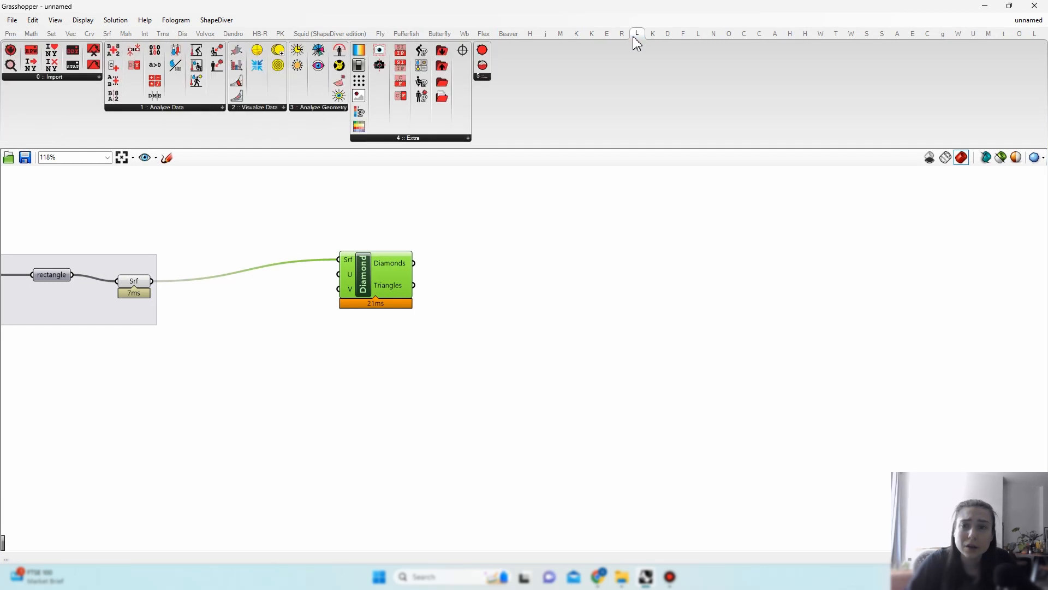
{"action": "left_click", "coordinate": [711, 36]}
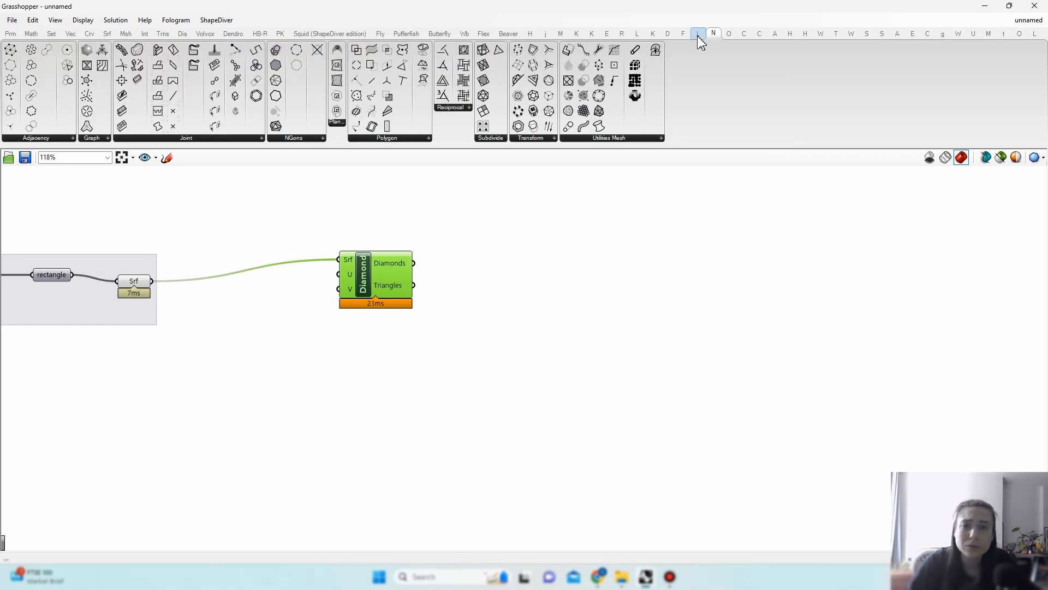
{"action": "left_click", "coordinate": [699, 35]}
{"action": "left_click", "coordinate": [271, 139]}
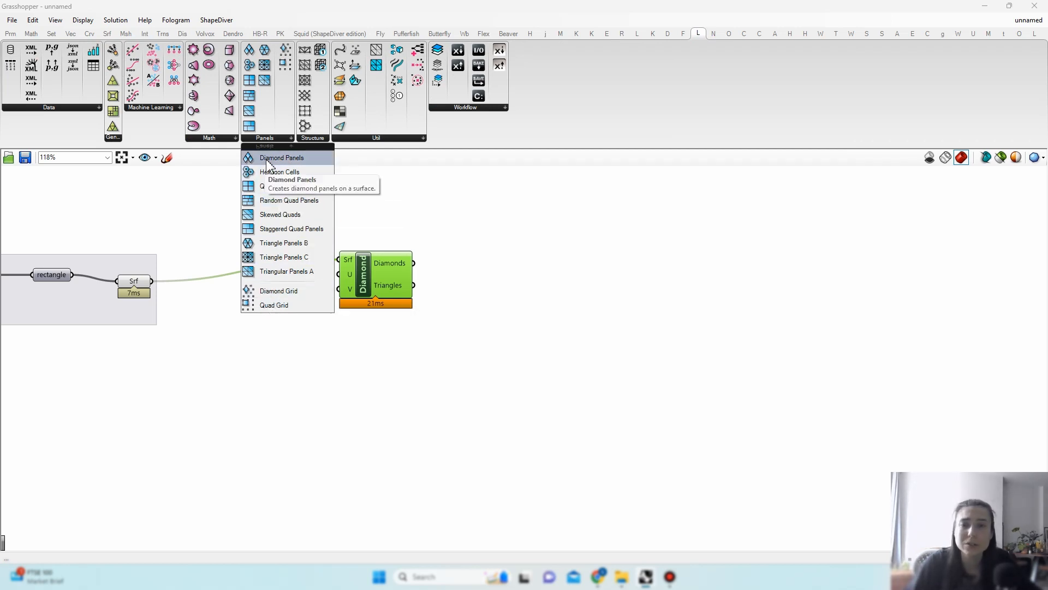
{"action": "left_click_drag", "start_coordinate": [425, 17], "coordinate": [791, 38]}
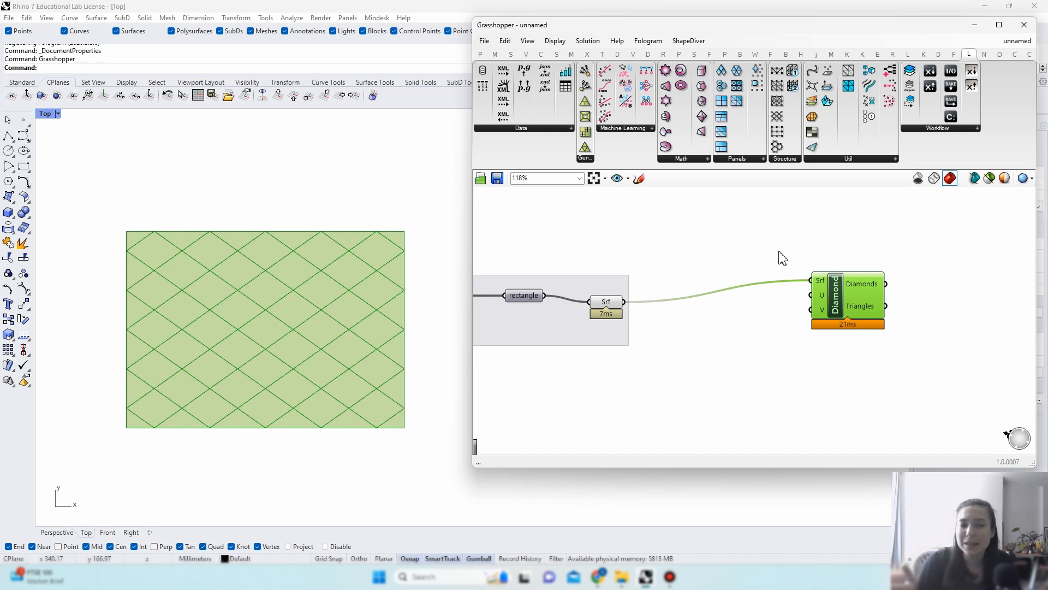
Step: Add a number slider ranging from 1 to 8 near the Diamond Panels component and name it "panels u div"
{"action": "left_click_drag", "start_coordinate": [846, 294], "coordinate": [857, 293]}
{"action": "left_click", "coordinate": [835, 345]}
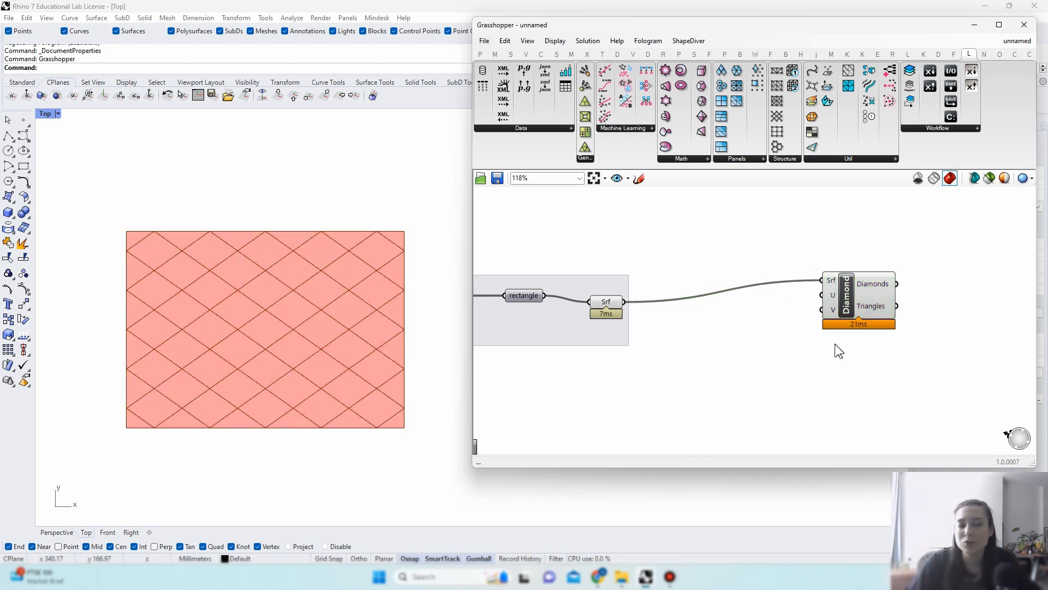
{"action": "right_click_drag", "start_coordinate": [835, 344], "coordinate": [836, 335]}
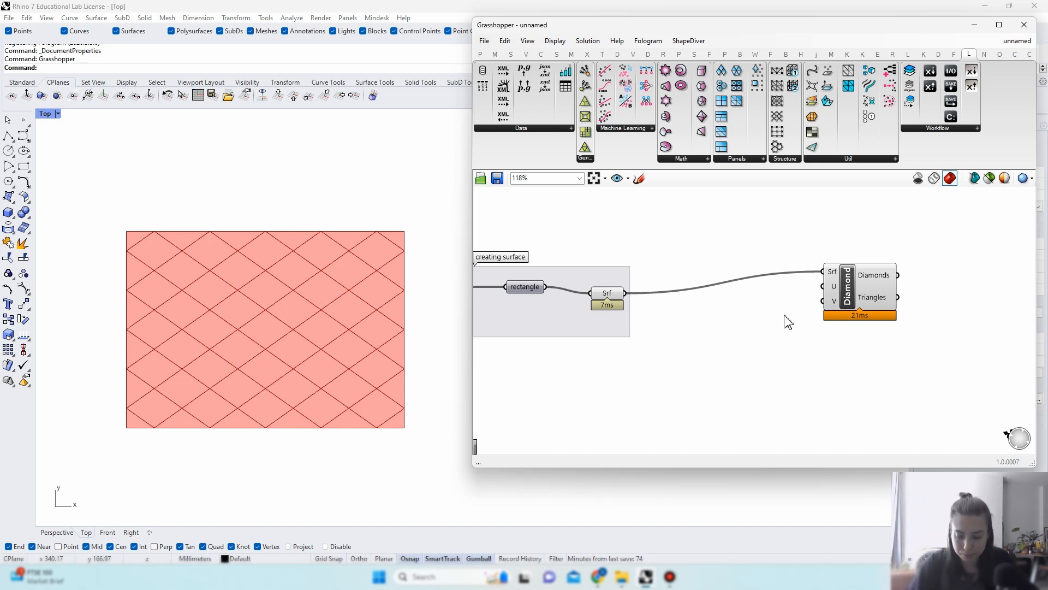
{"action": "double_click", "coordinate": [763, 333]}
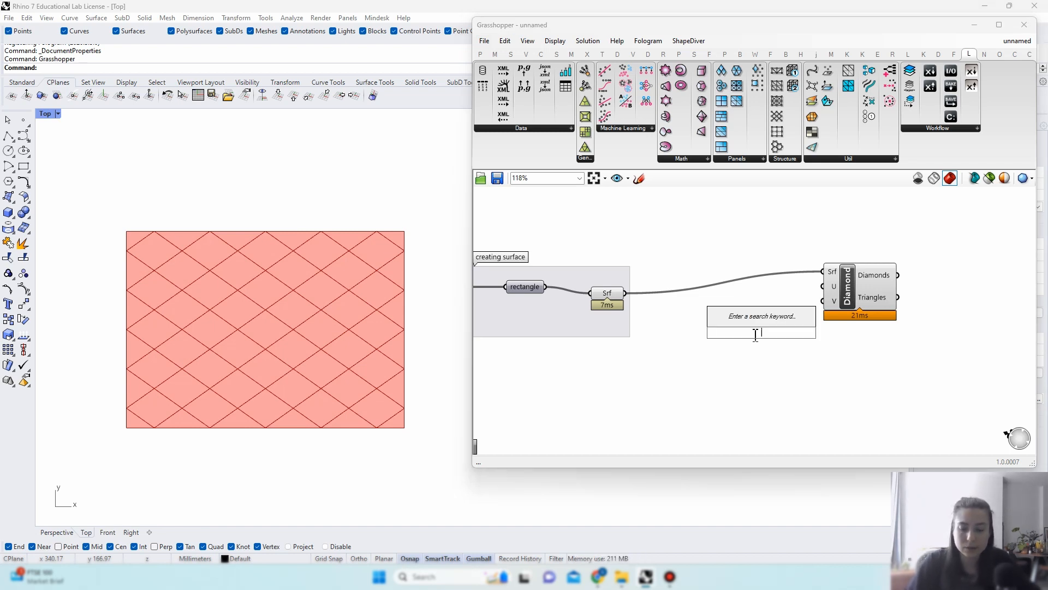
{"action": "type", "text": "1"}
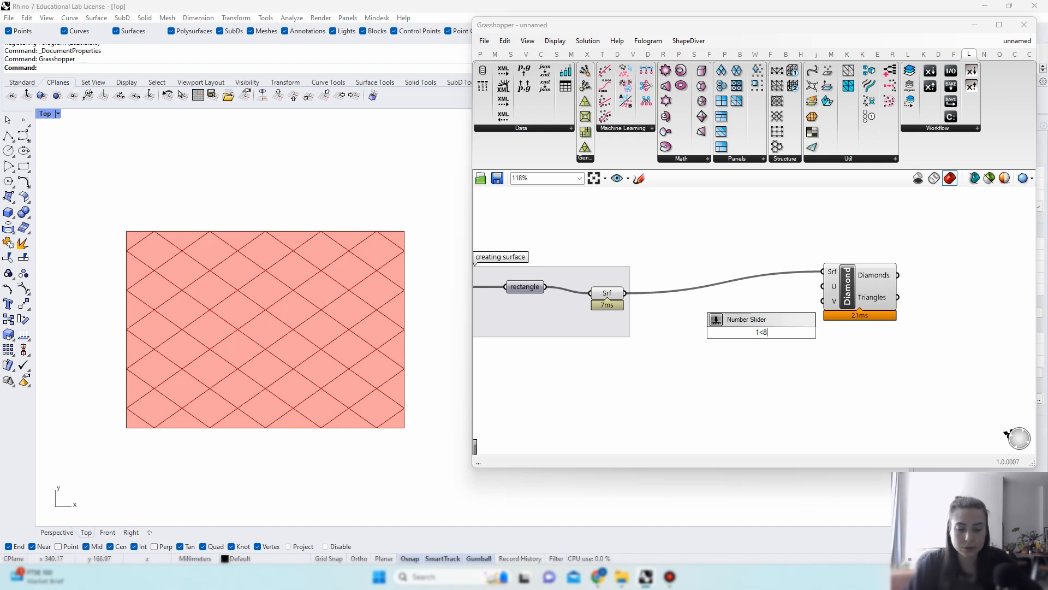
{"action": "type", "text": "<8"}
{"action": "key", "text": "Return"}
{"action": "left_click_drag", "start_coordinate": [725, 341], "coordinate": [712, 341]}
{"action": "right_click", "coordinate": [712, 341]}
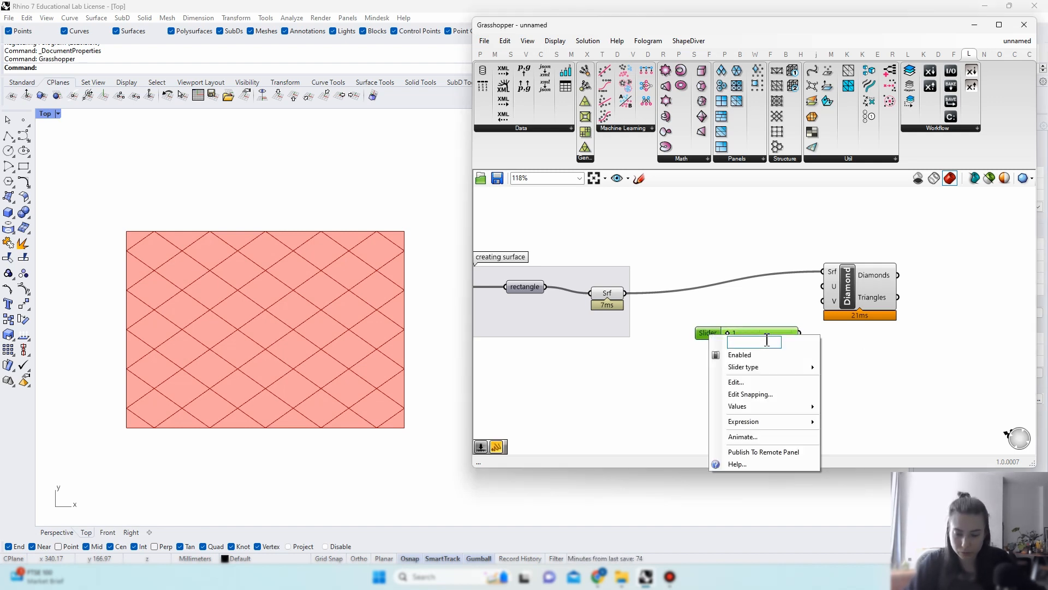
{"action": "type", "text": "panels u "}
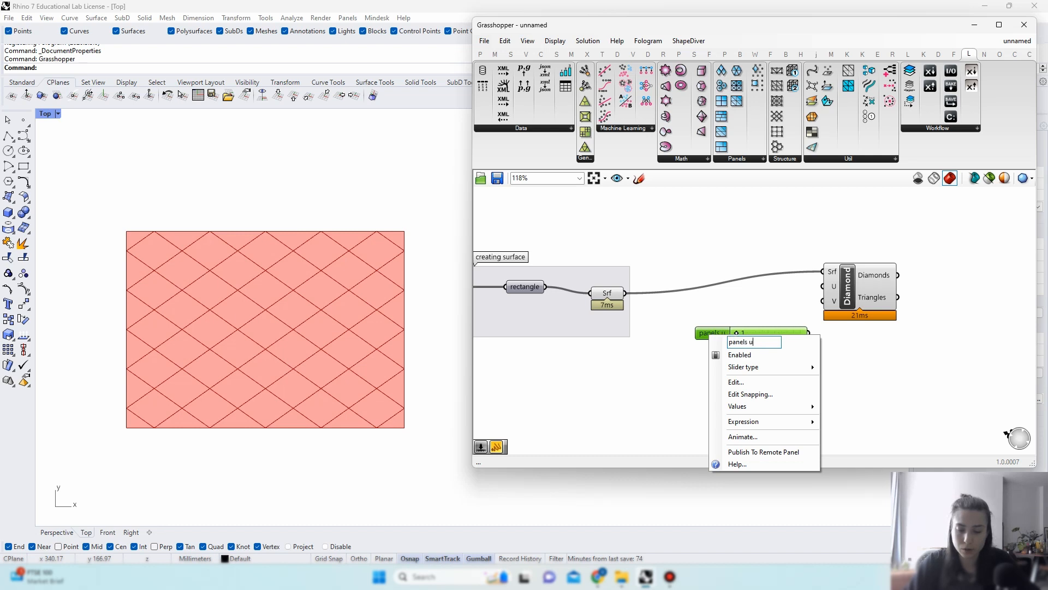
{"action": "type", "text": "div"}
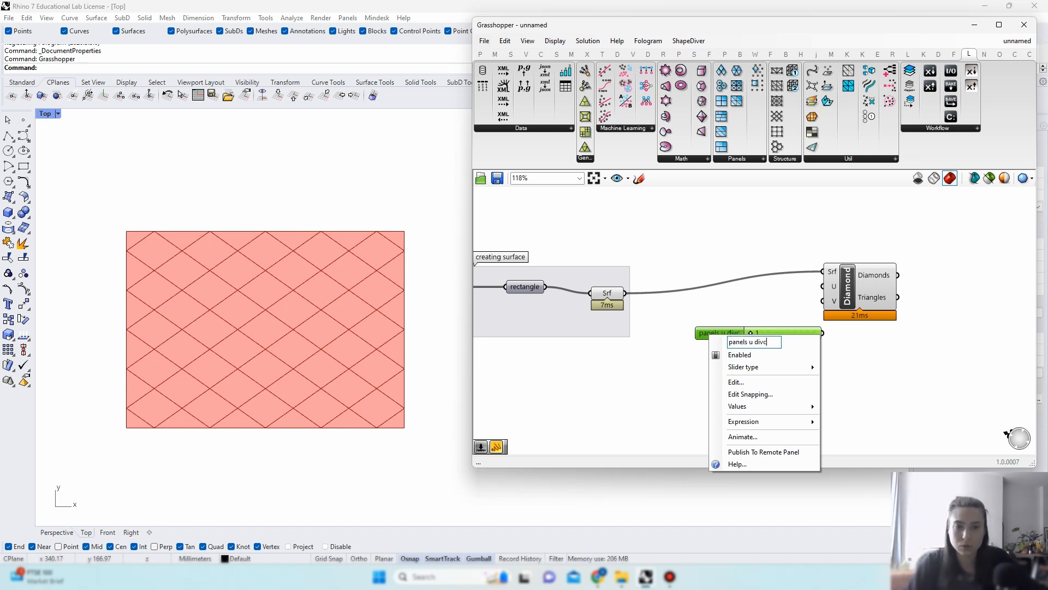
Step: Duplicate the "panels u div" slider below the original and rename the copy "panels v div"
{"action": "left_click_drag", "start_coordinate": [731, 321], "coordinate": [715, 361]}
{"action": "right_click", "coordinate": [715, 361]}
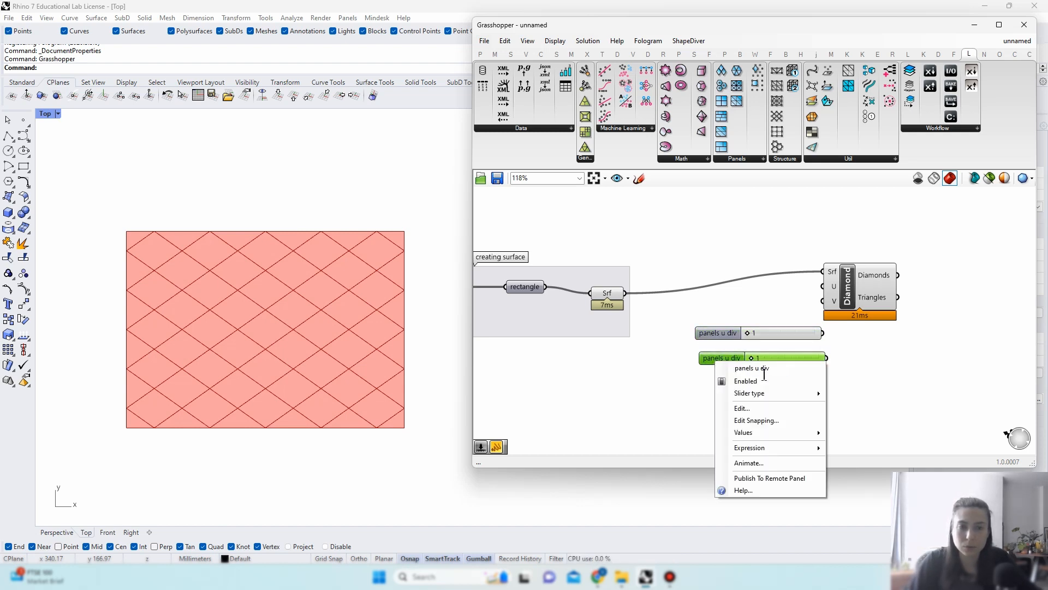
{"action": "double_click", "coordinate": [758, 368]}
{"action": "left_click", "coordinate": [643, 379]}
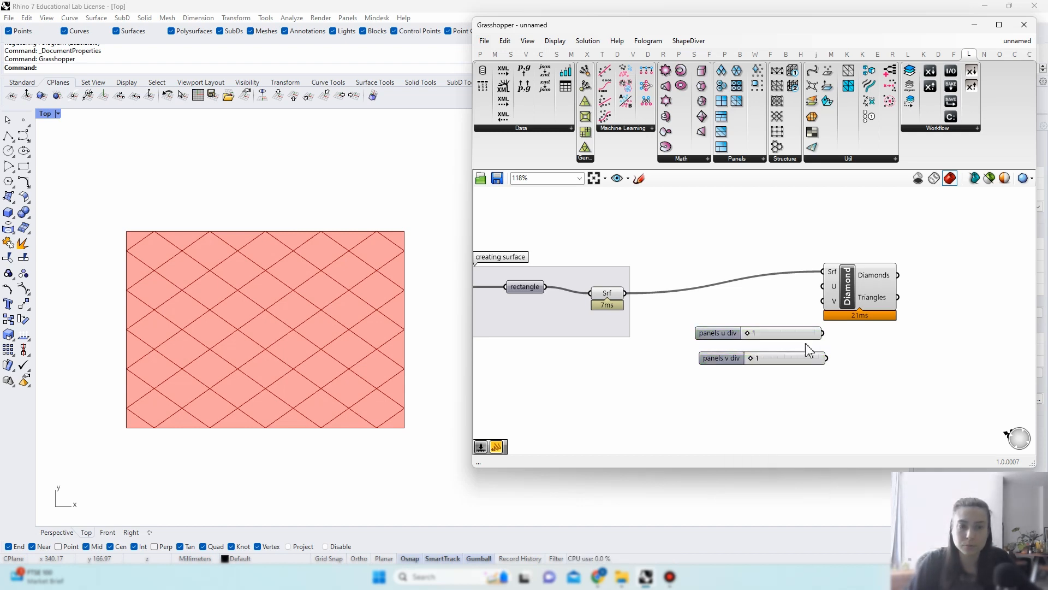
Step: Move both division sliders farther from Diamond Panels and connect them to its U and V inputs
{"action": "left_click_drag", "start_coordinate": [805, 386], "coordinate": [771, 326]}
{"action": "left_click_drag", "start_coordinate": [763, 338], "coordinate": [736, 357]}
{"action": "left_click_drag", "start_coordinate": [792, 334], "coordinate": [823, 286]}
{"action": "left_click_drag", "start_coordinate": [792, 357], "coordinate": [823, 301]}
{"action": "left_click", "coordinate": [864, 295]}
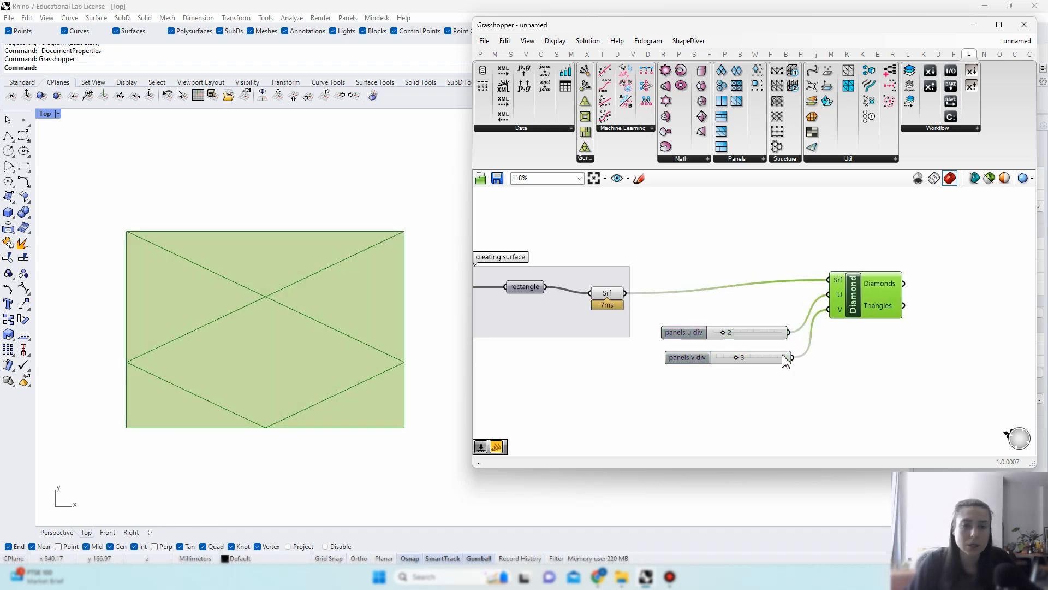
Step: Set the "panels u div" slider to 3 and the "panels v div" slider to 5
{"action": "scroll", "coordinate": [784, 355], "scroll_direction": "up", "scroll_amount": 2}
{"action": "mouse_move", "coordinate": [713, 336]}
{"action": "left_mouse_down"}
{"action": "mouse_move", "coordinate": [764, 336]}
{"action": "mouse_move", "coordinate": [691, 328]}
{"action": "mouse_move", "coordinate": [713, 330]}
{"action": "left_mouse_up"}
{"action": "left_click_drag", "start_coordinate": [726, 365], "coordinate": [750, 365]}
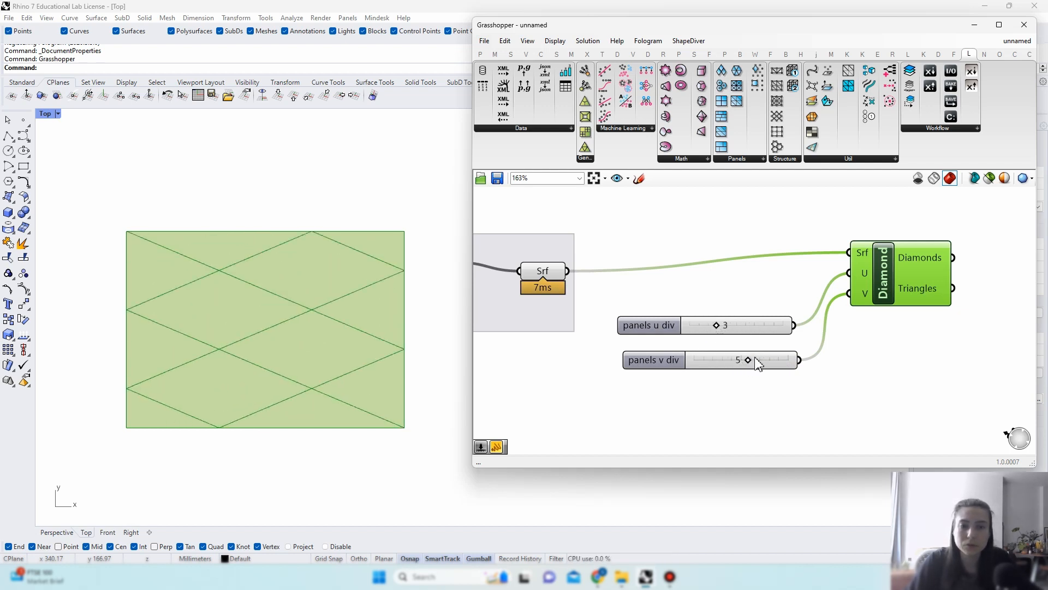
{"action": "scroll", "coordinate": [754, 355], "scroll_direction": "down", "scroll_amount": 2}
Step: Add a Merge component beside the Diamonds and Triangles outputs of Diamond Panels
{"action": "mouse_move", "coordinate": [873, 285]}
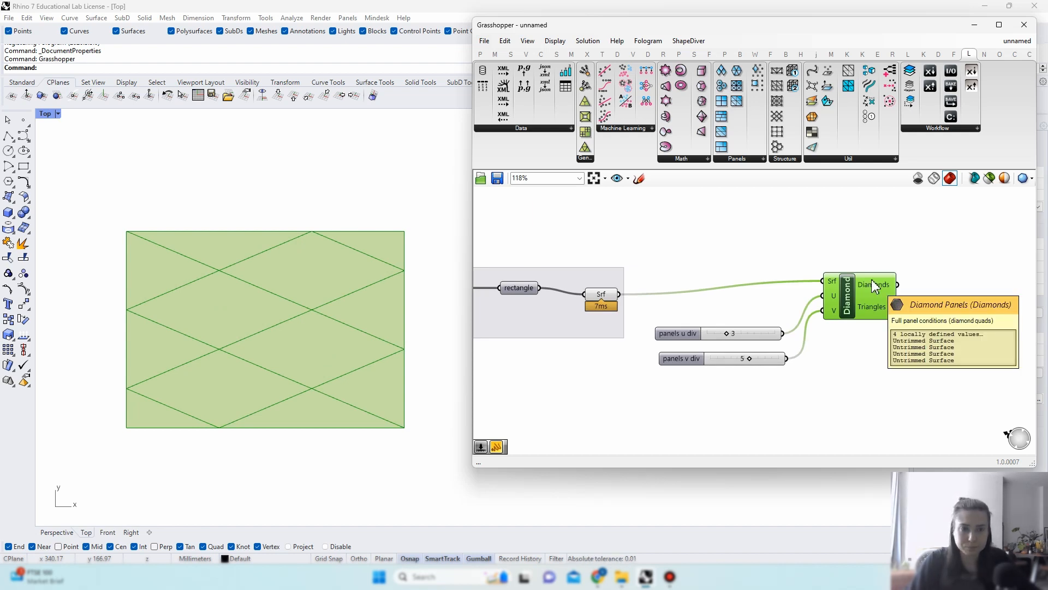
{"action": "mouse_move", "coordinate": [878, 315]}
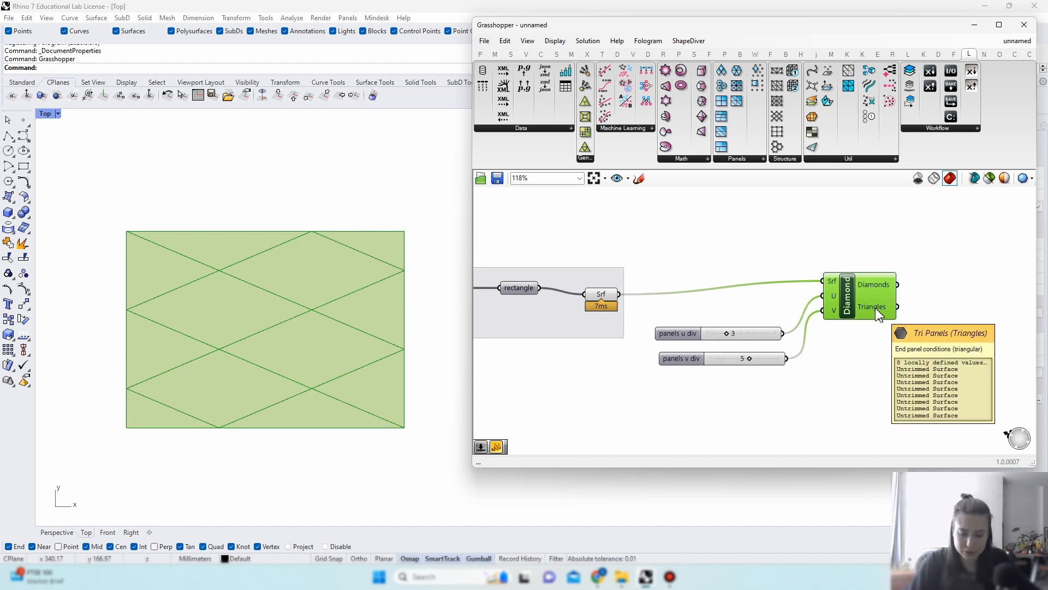
{"action": "right_click_drag", "start_coordinate": [947, 311], "coordinate": [835, 292]}
{"action": "double_click", "coordinate": [835, 290]}
{"action": "type", "text": "m"}
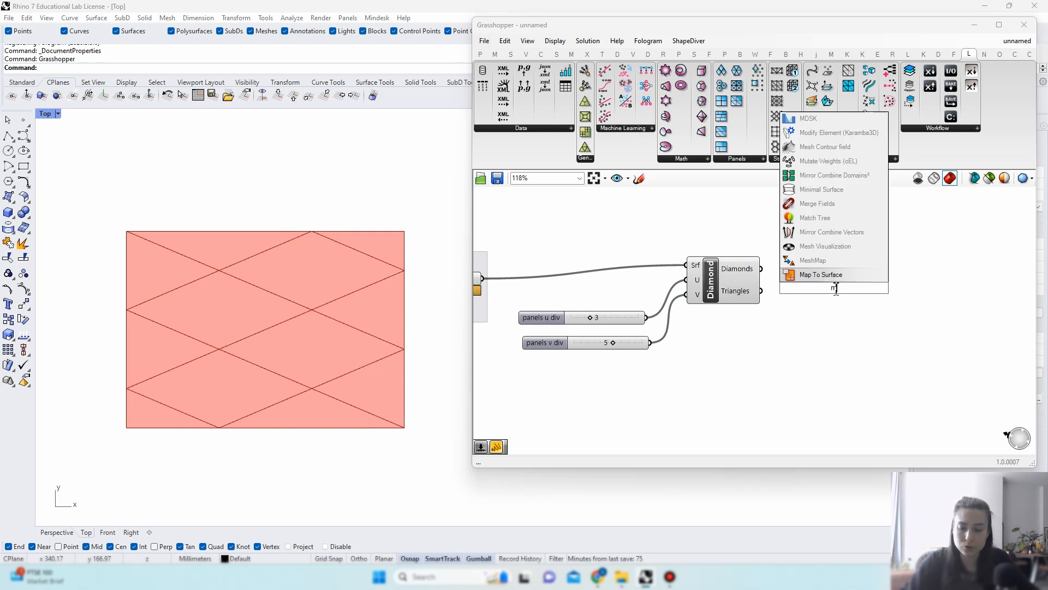
{"action": "type", "text": "erge"}
{"action": "key", "text": "Return"}
{"action": "left_click", "coordinate": [748, 275]}
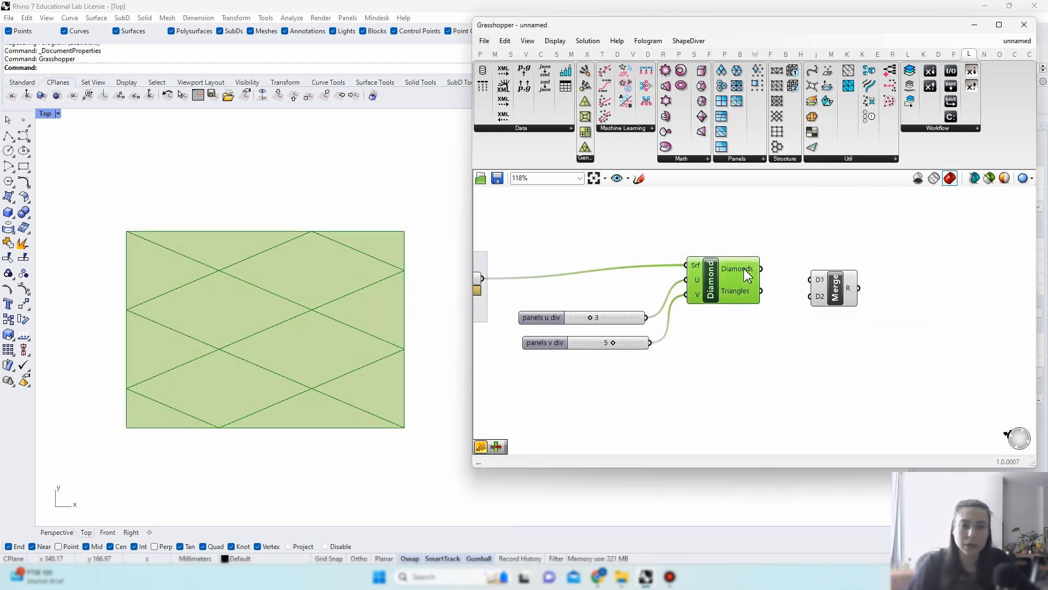
Step: Connect the Diamonds and Triangles outputs of Diamond Panels to the D1 and D2 inputs of Merge
{"action": "mouse_move", "coordinate": [748, 274]}
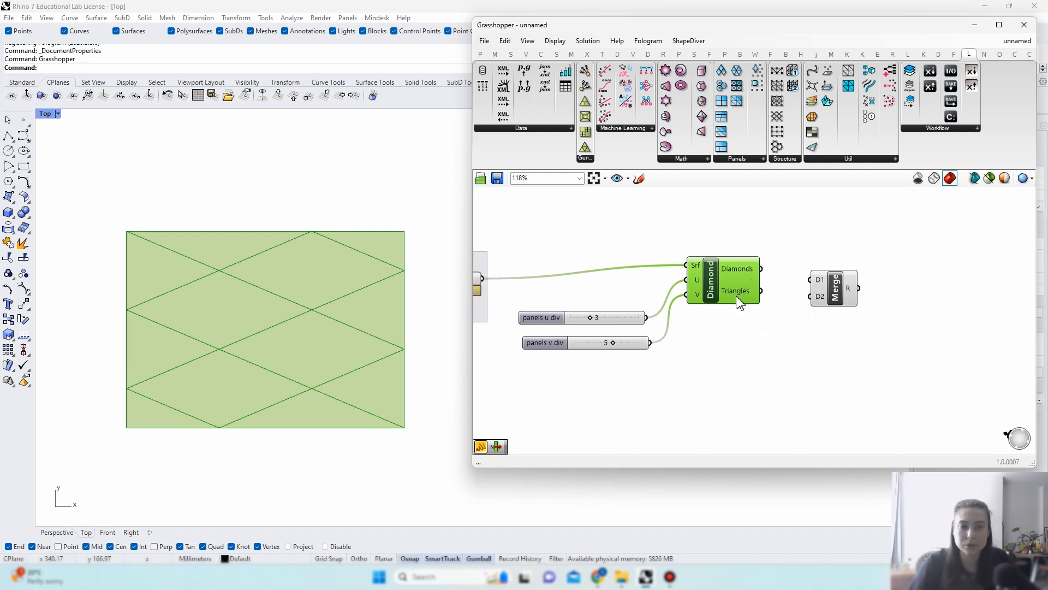
{"action": "left_click_drag", "start_coordinate": [761, 269], "coordinate": [810, 296]}
{"action": "left_click", "coordinate": [853, 285]}
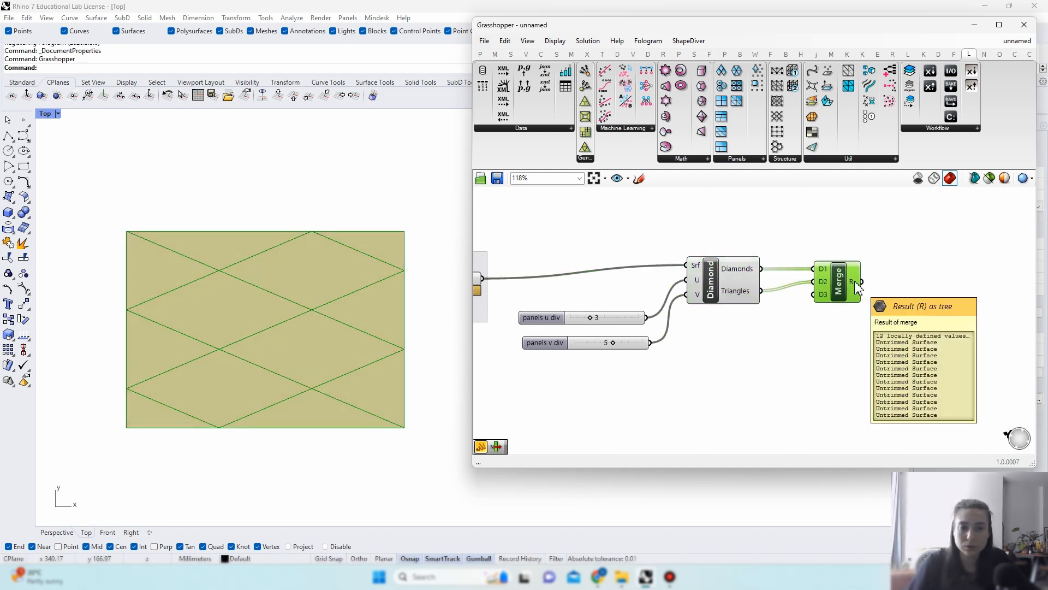
Step: Examine the merged panel surfaces and compare them with the original source surface
{"action": "left_click", "coordinate": [950, 290]}
{"action": "left_click_drag", "start_coordinate": [887, 349], "coordinate": [740, 256]}
{"action": "left_click", "coordinate": [749, 241]}
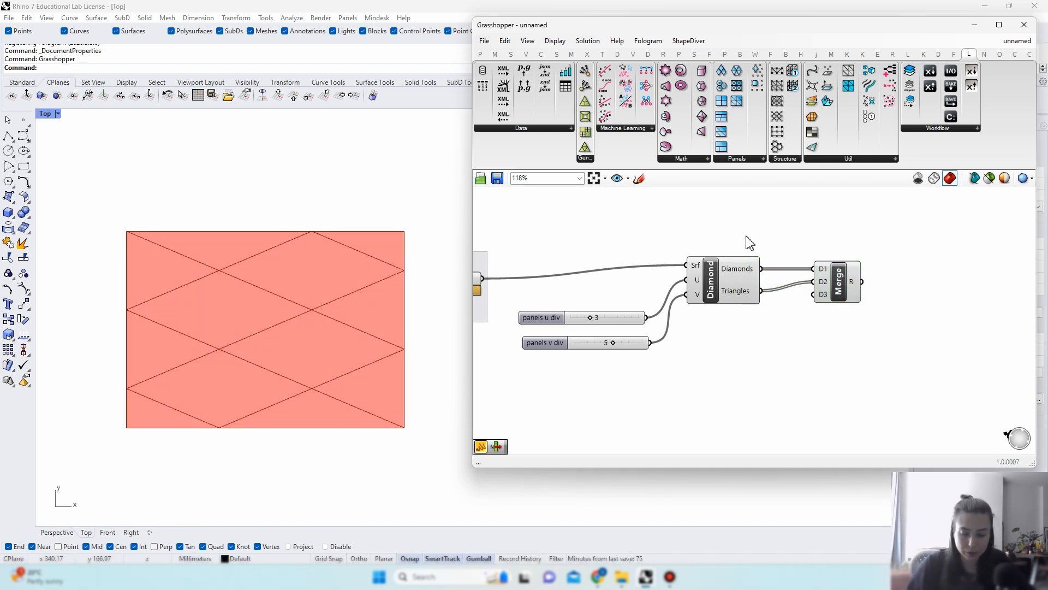
{"action": "left_click", "coordinate": [857, 281]}
{"action": "mouse_move", "coordinate": [855, 281]}
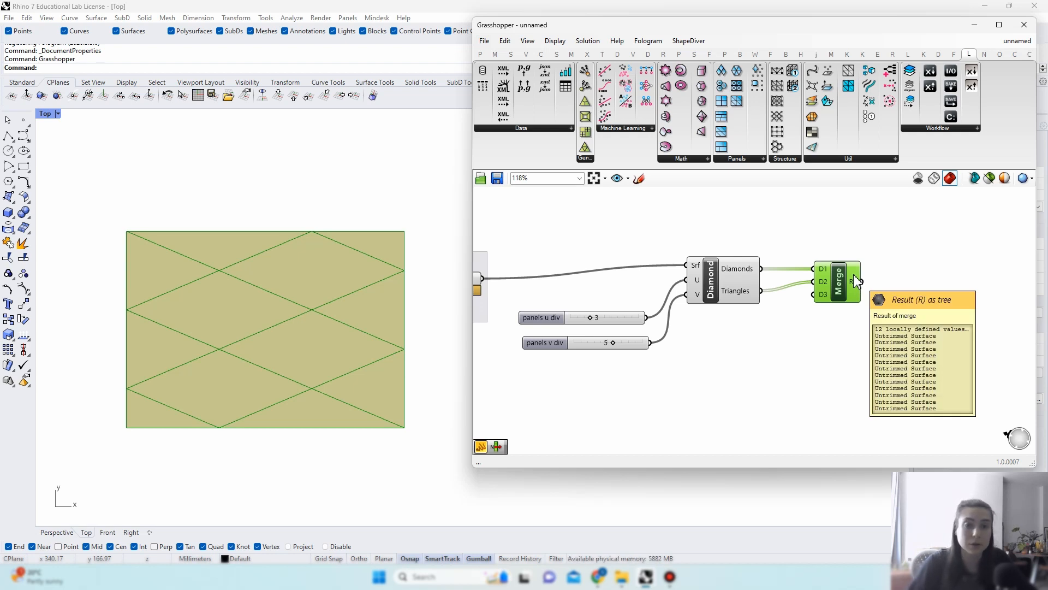
{"action": "scroll", "coordinate": [856, 281], "scroll_direction": "down", "scroll_amount": 1}
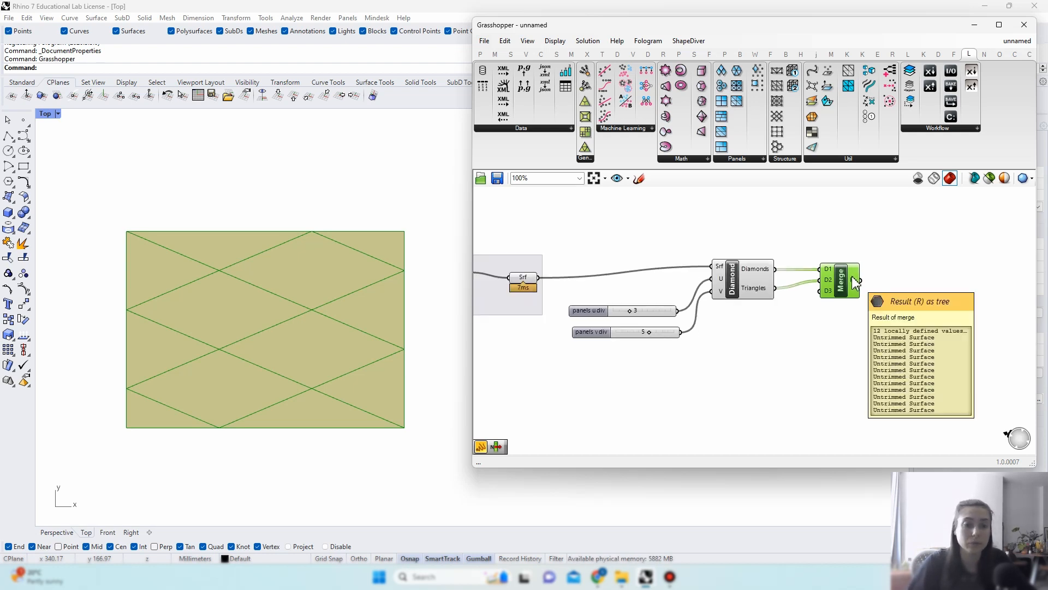
{"action": "left_click", "coordinate": [523, 280]}
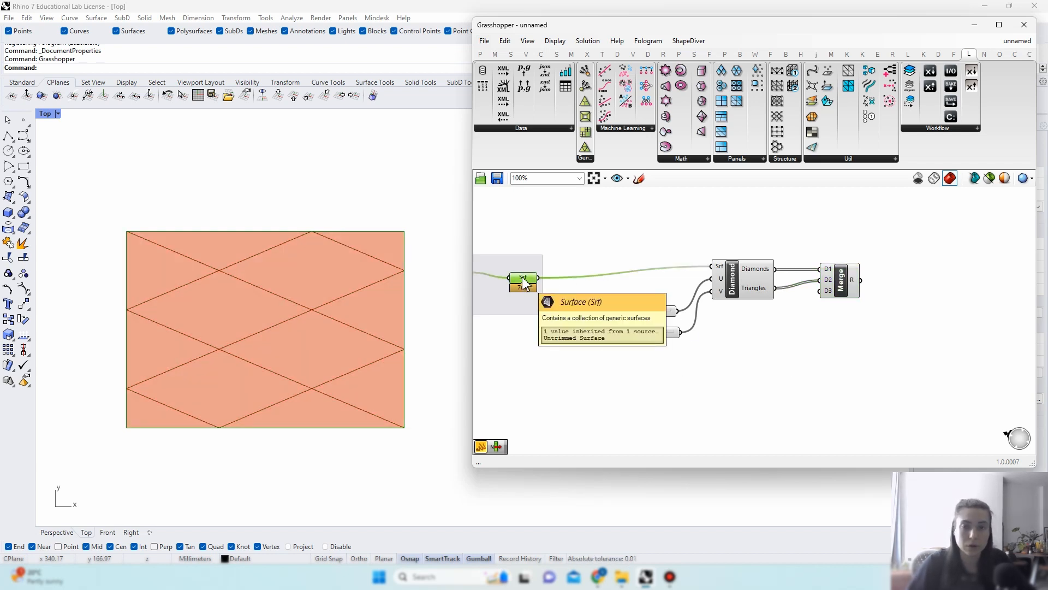
{"action": "left_click", "coordinate": [853, 284]}
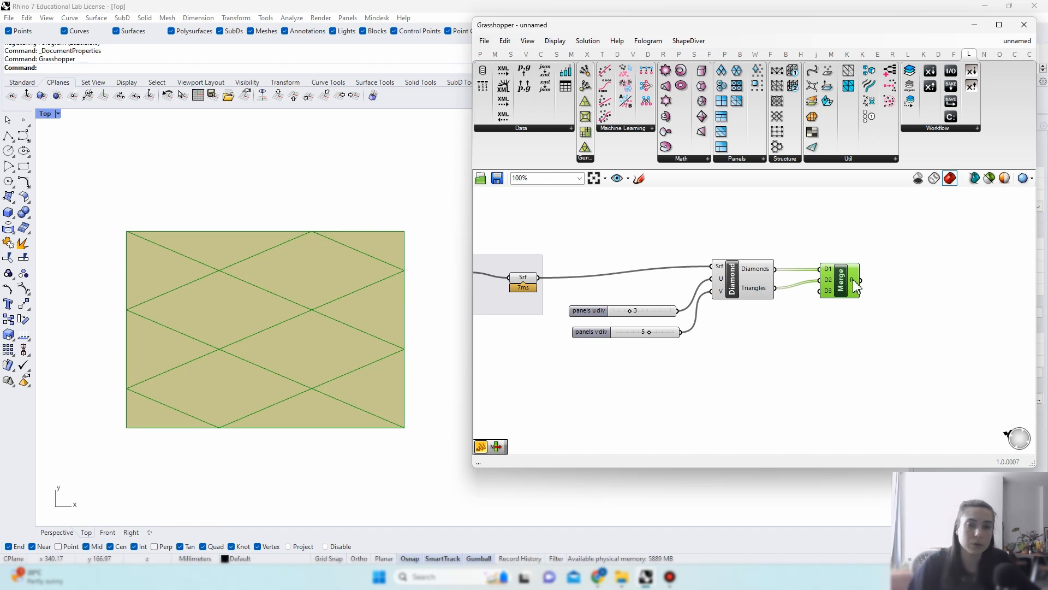
Step: Add a Data parameter beside Merge, rename it "panels" and connect the merged result to it
{"action": "right_click", "coordinate": [856, 287]}
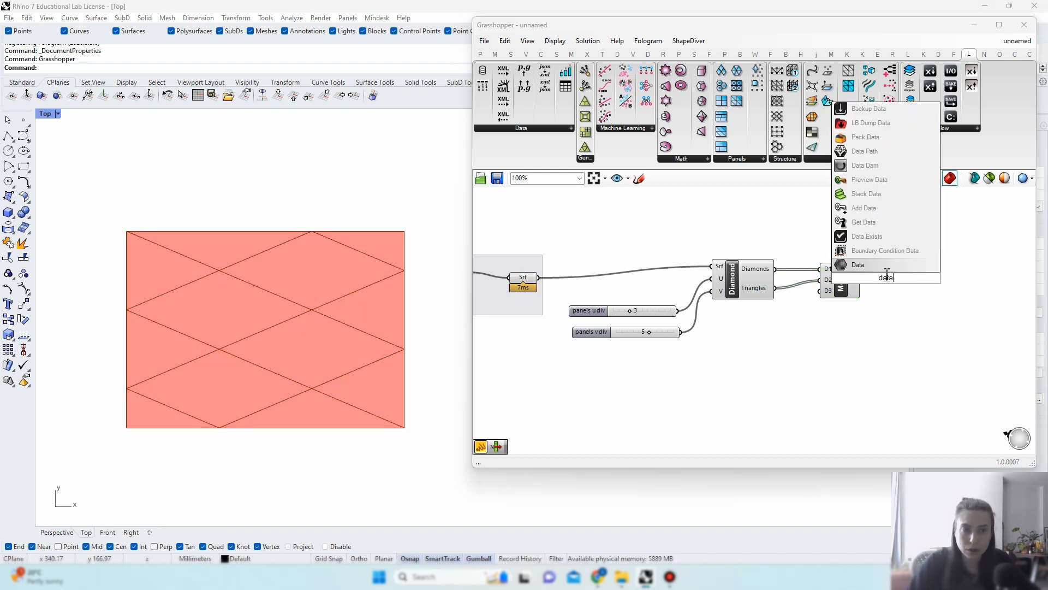
{"action": "left_click", "coordinate": [857, 273]}
{"action": "right_click", "coordinate": [912, 288]}
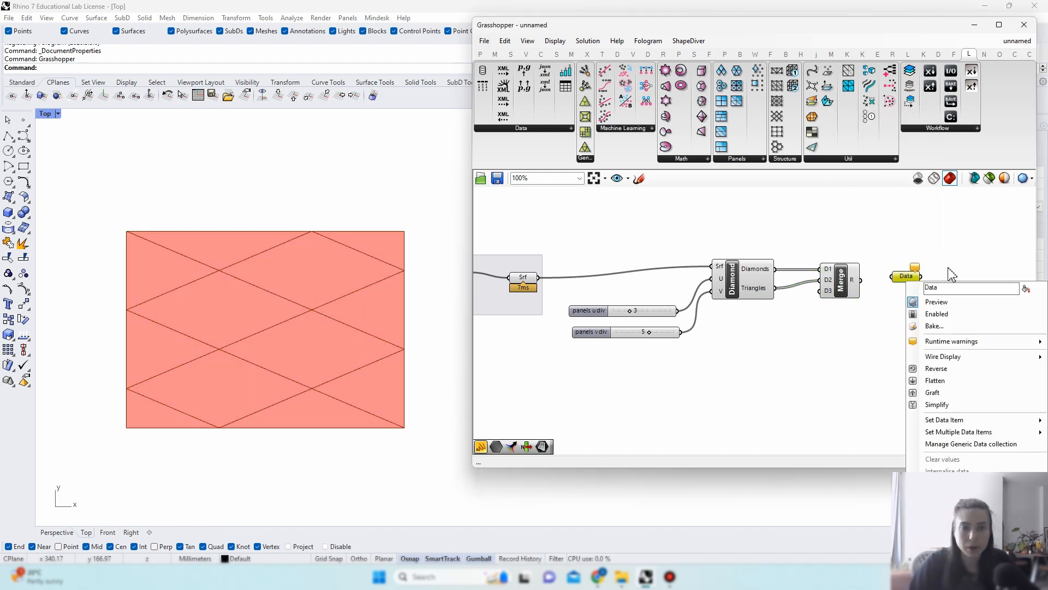
{"action": "double_click", "coordinate": [953, 287]}
{"action": "type", "text": "p"}
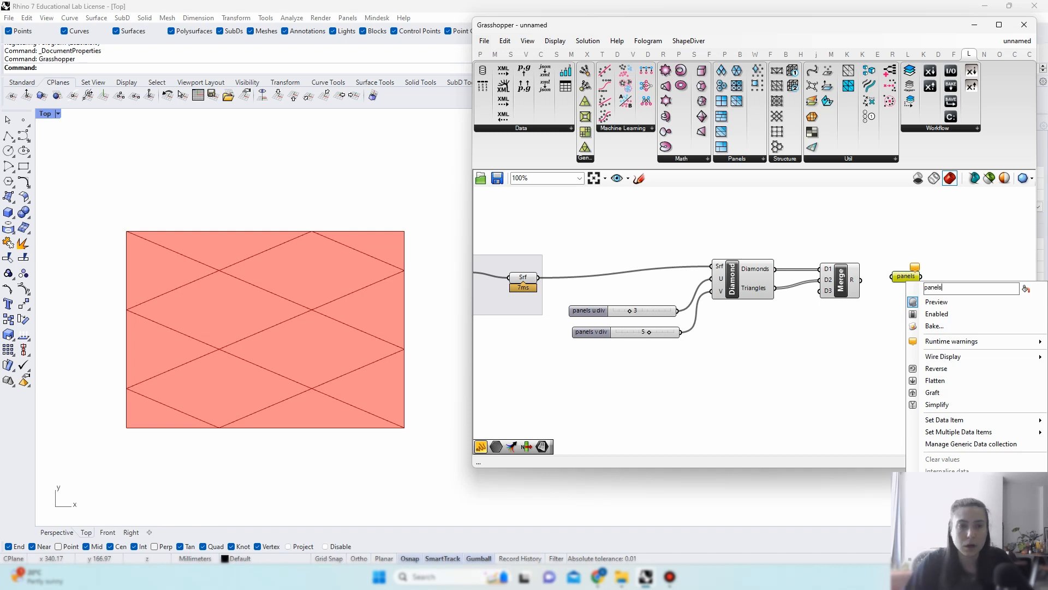
{"action": "type", "text": "anels"}
{"action": "key", "text": "Return"}
{"action": "left_click_drag", "start_coordinate": [861, 280], "coordinate": [892, 276]}
Step: Group the "panels u div" and "panels v div" sliders together
{"action": "left_click_drag", "start_coordinate": [630, 386], "coordinate": [579, 308]}
{"action": "left_click", "coordinate": [614, 382]}
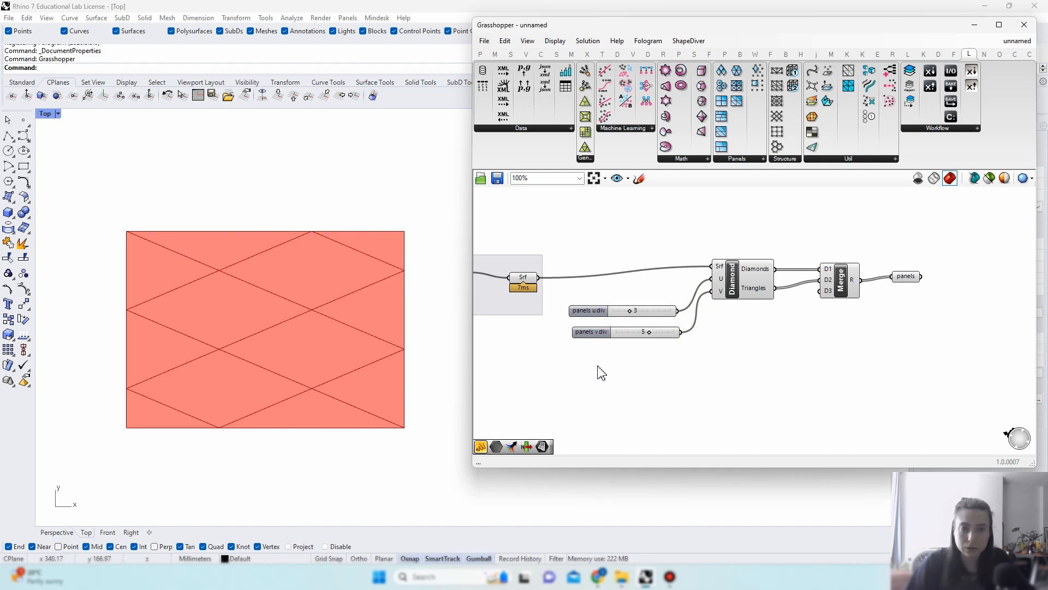
{"action": "left_click_drag", "start_coordinate": [601, 373], "coordinate": [573, 285]}
{"action": "right_click", "coordinate": [607, 289]}
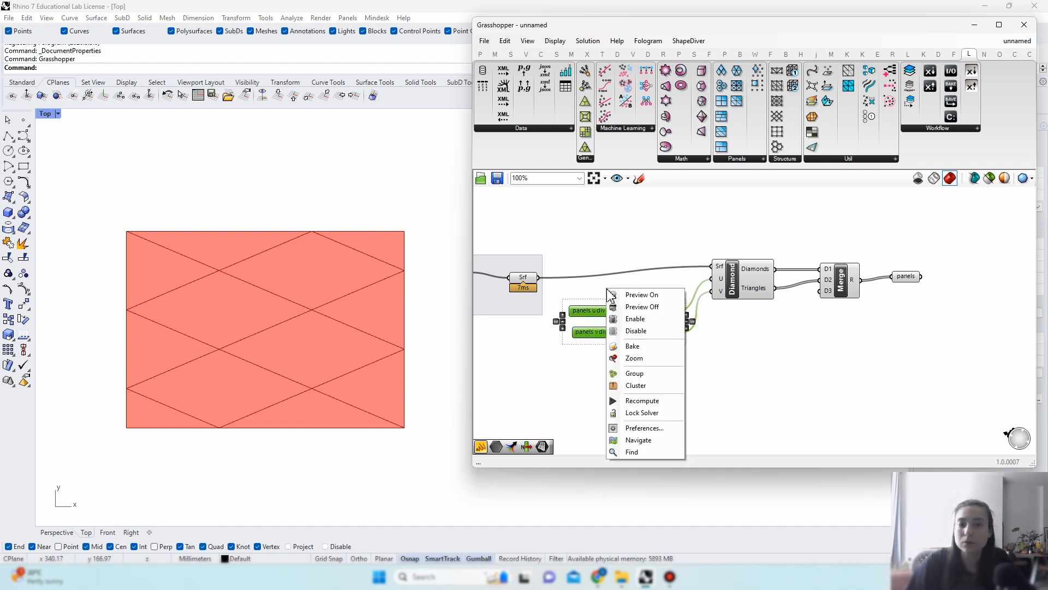
{"action": "left_click", "coordinate": [635, 379]}
Step: Give the slider group a purple colour and a blob outline, and move it lower beneath Diamond Panels' input wire
{"action": "right_click", "coordinate": [643, 325]}
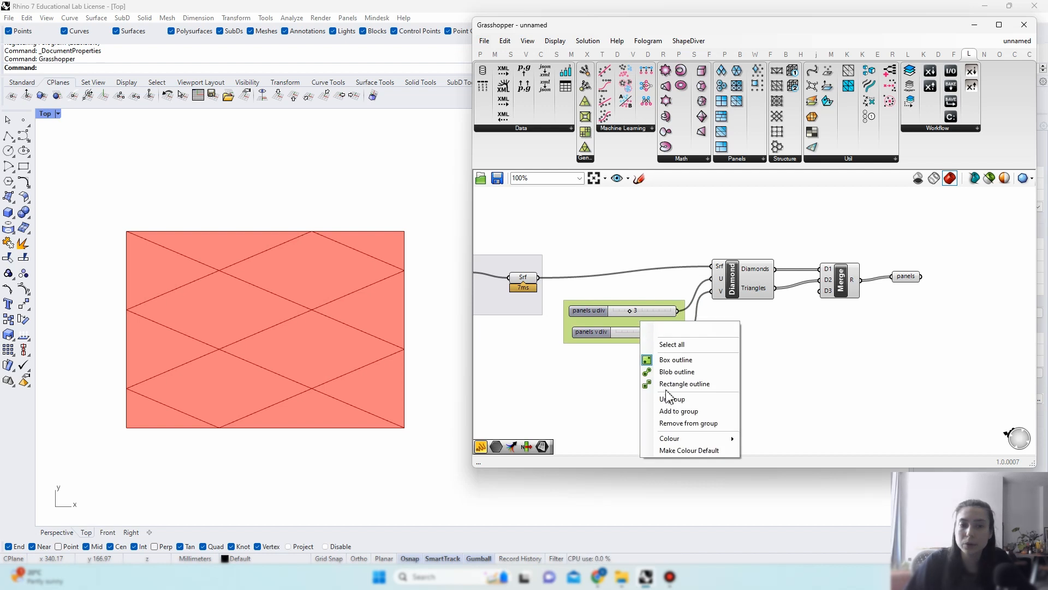
{"action": "mouse_move", "coordinate": [680, 440]}
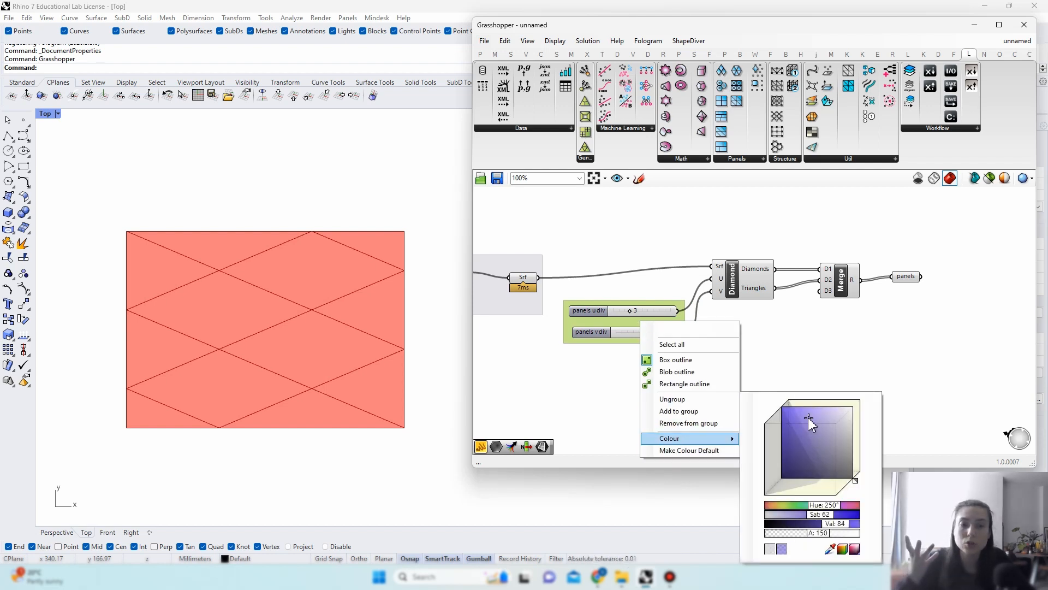
{"action": "left_click", "coordinate": [708, 376]}
{"action": "left_click_drag", "start_coordinate": [661, 363], "coordinate": [663, 401]}
{"action": "left_click", "coordinate": [776, 418]}
{"action": "right_click_drag", "start_coordinate": [779, 421], "coordinate": [755, 410]}
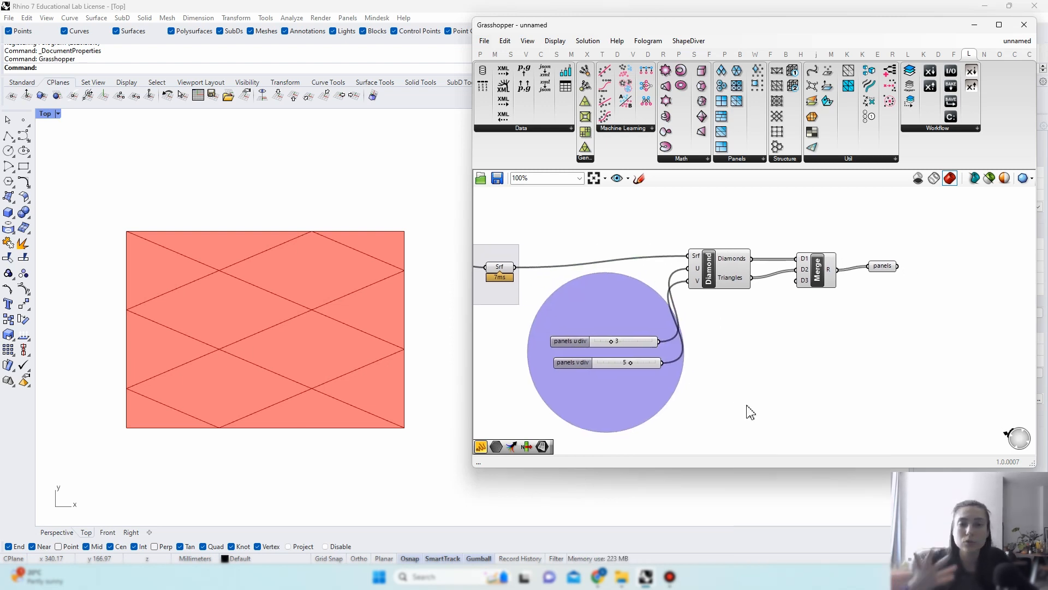
{"action": "left_click", "coordinate": [645, 390]}
{"action": "right_click", "coordinate": [642, 386]}
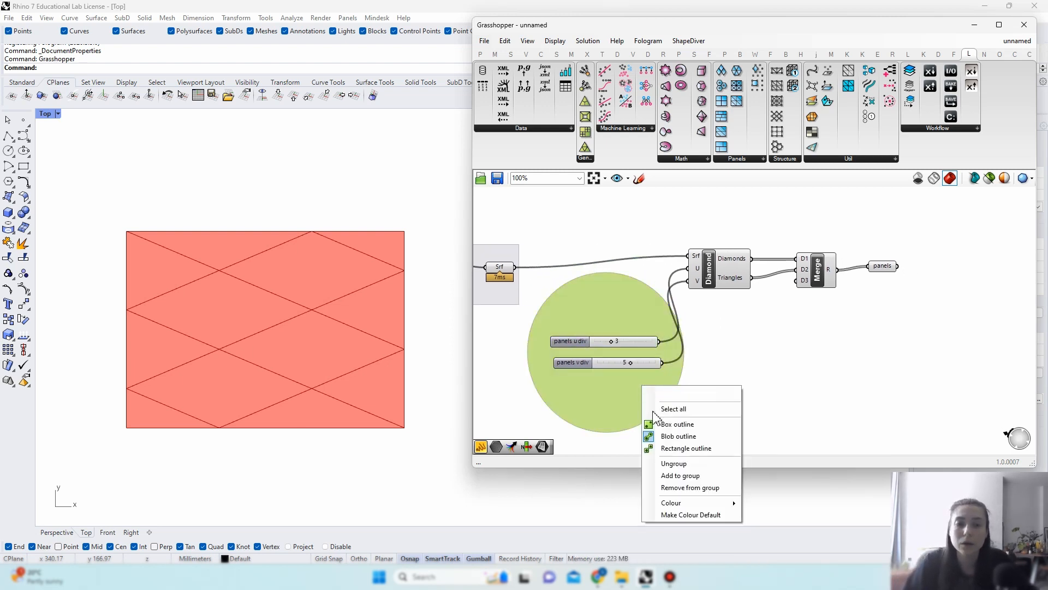
{"action": "mouse_move", "coordinate": [687, 503]}
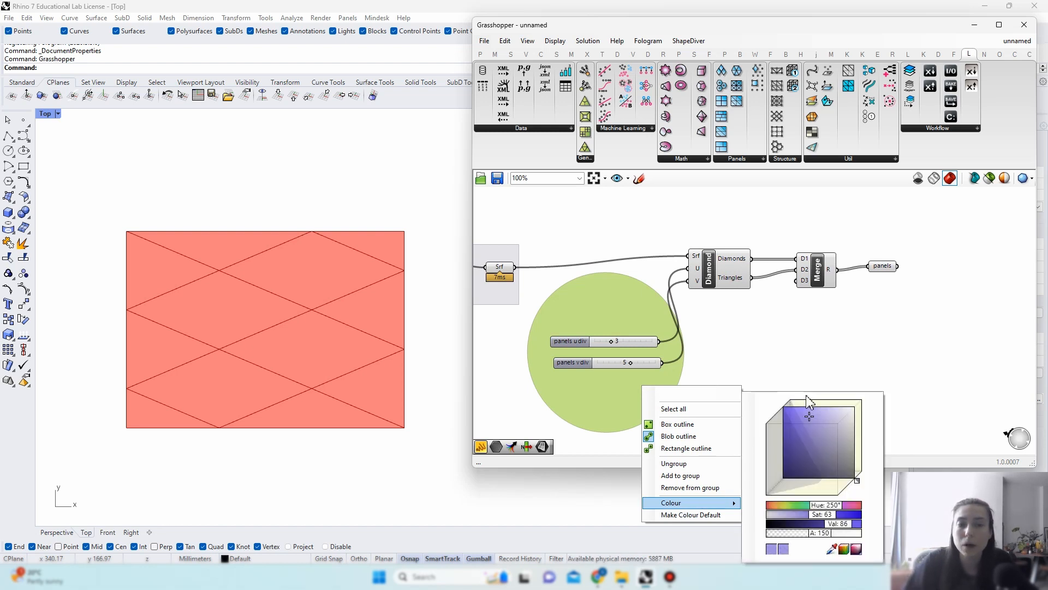
{"action": "left_click", "coordinate": [778, 296]}
{"action": "right_click", "coordinate": [603, 393]}
{"action": "left_click", "coordinate": [774, 375]}
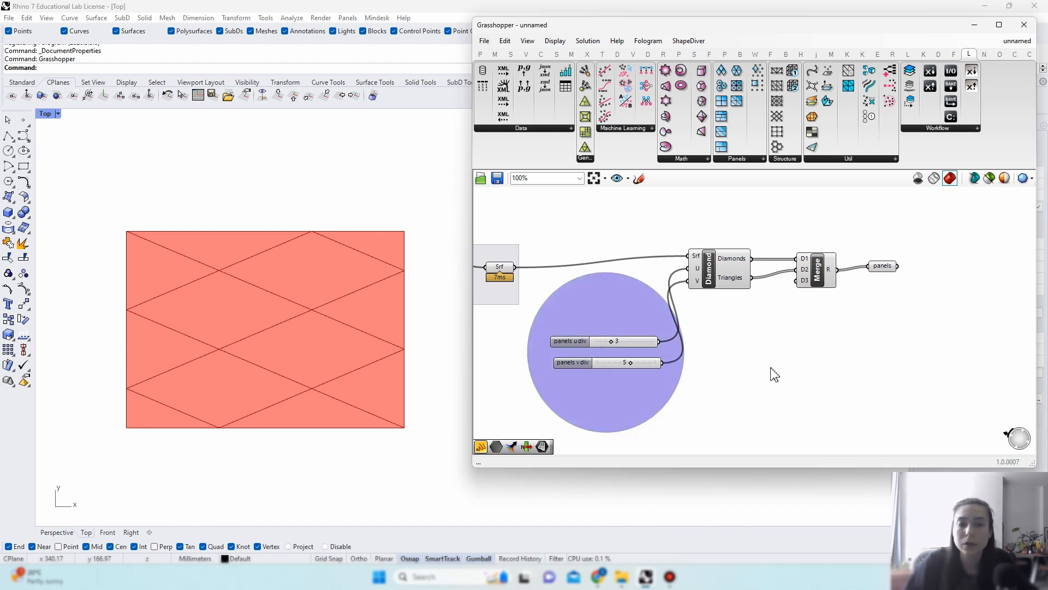
Step: Group the division sliders, Diamond Panels, Merge and the "panels" parameter together
{"action": "scroll", "coordinate": [815, 343], "scroll_direction": "down", "scroll_amount": 2}
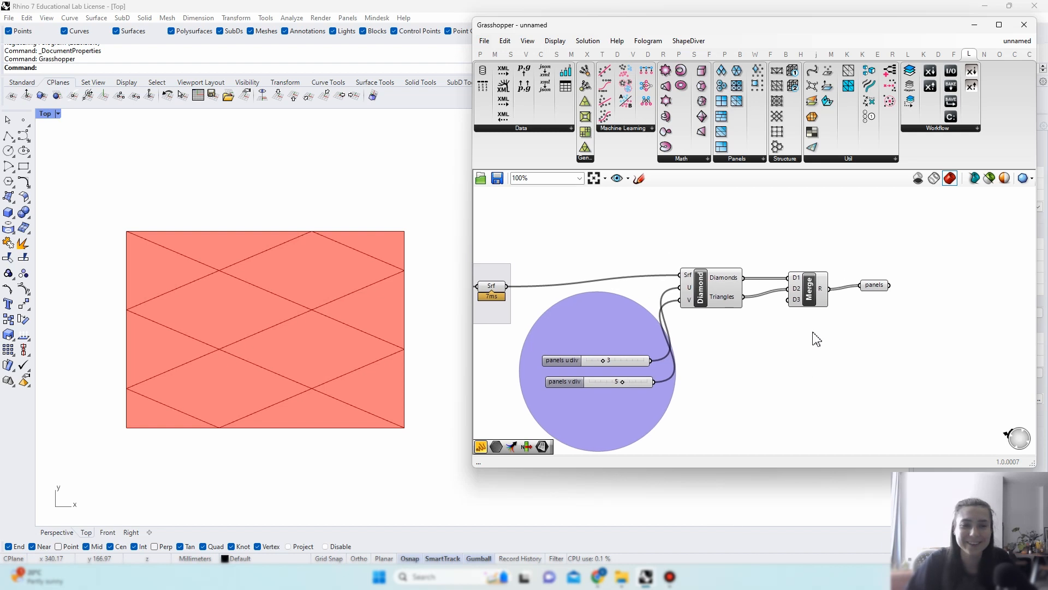
{"action": "left_click_drag", "start_coordinate": [883, 417], "coordinate": [693, 292]}
{"action": "right_click", "coordinate": [659, 256]}
{"action": "left_click", "coordinate": [687, 341]}
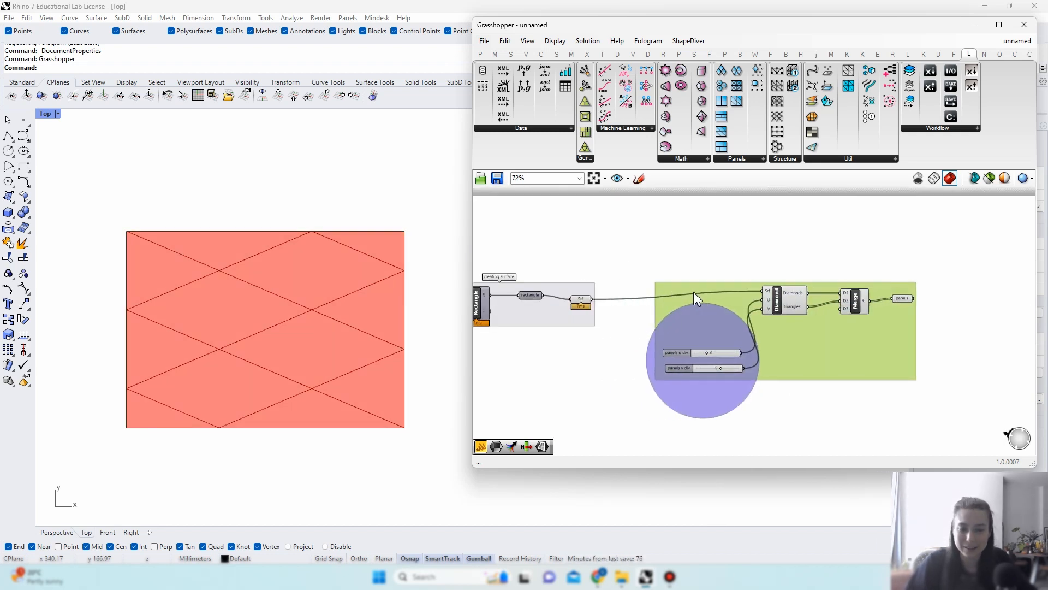
Step: Name the new panelling group "divide to panels"
{"action": "right_click", "coordinate": [697, 290]}
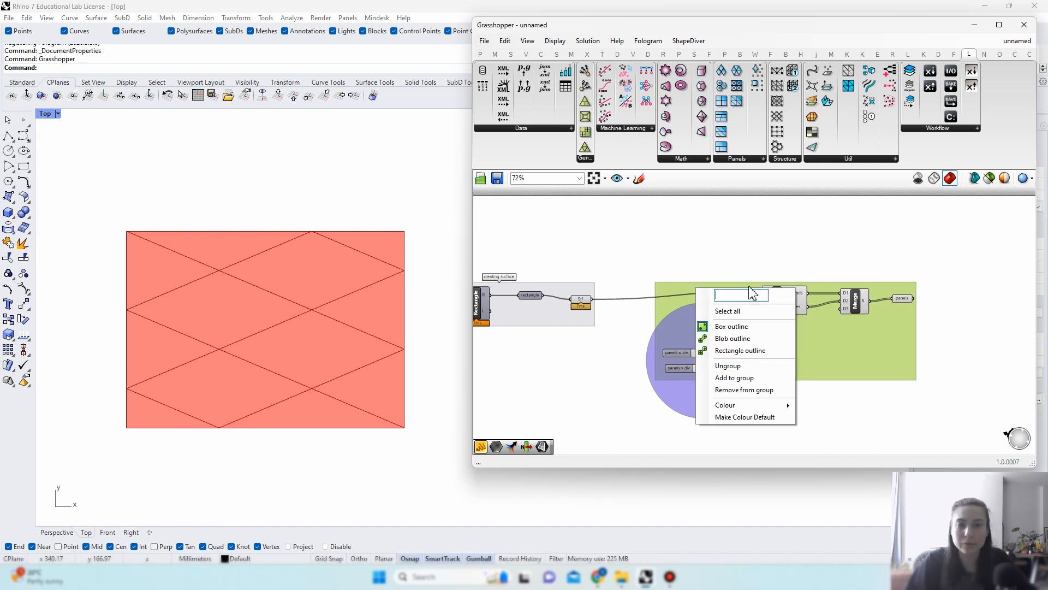
{"action": "type", "text": "divide"}
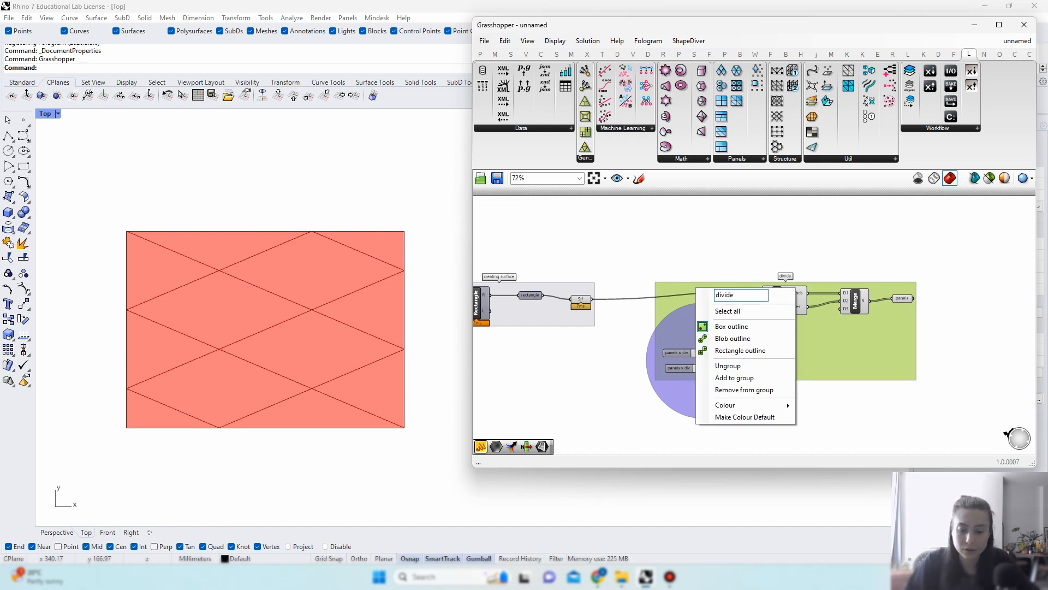
{"action": "type", "text": " ti a"}
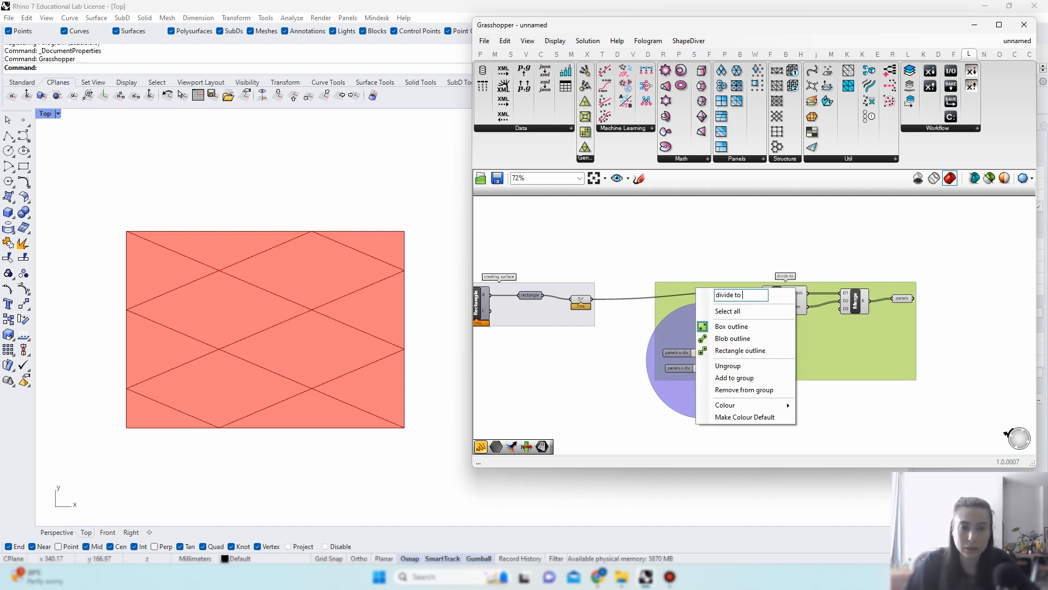
{"action": "type", "text": "anels"}
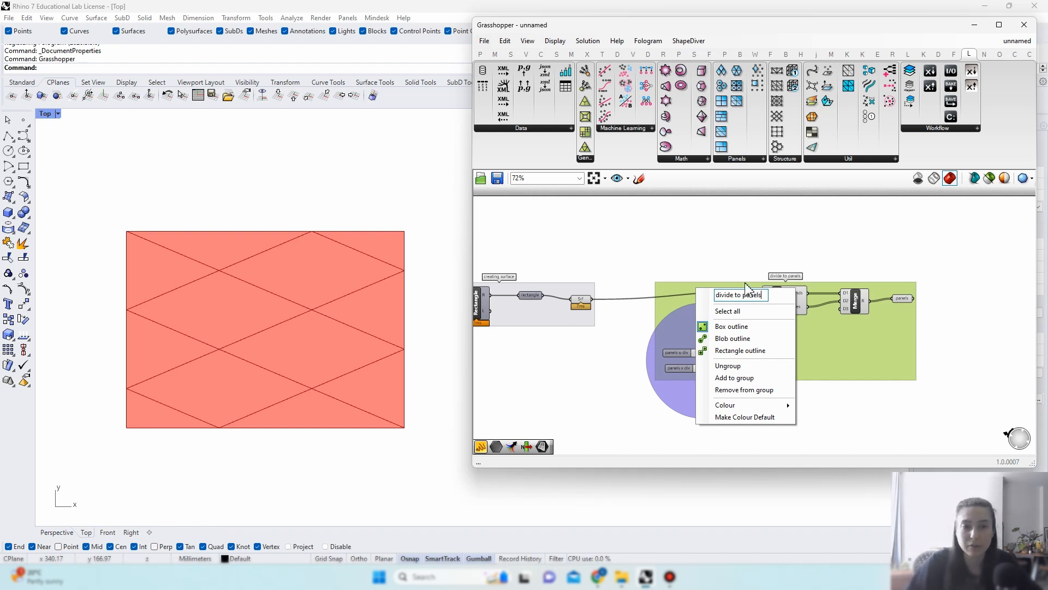
{"action": "left_click", "coordinate": [735, 272]}
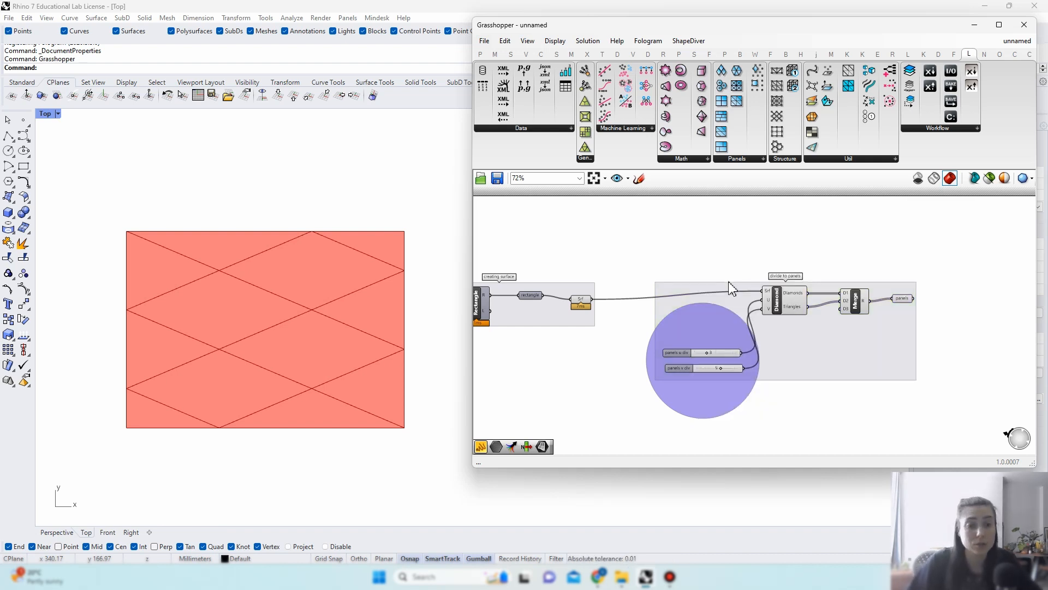
{"action": "right_click_drag", "start_coordinate": [1022, 362], "coordinate": [952, 356]}
{"action": "left_click", "coordinate": [843, 300]}
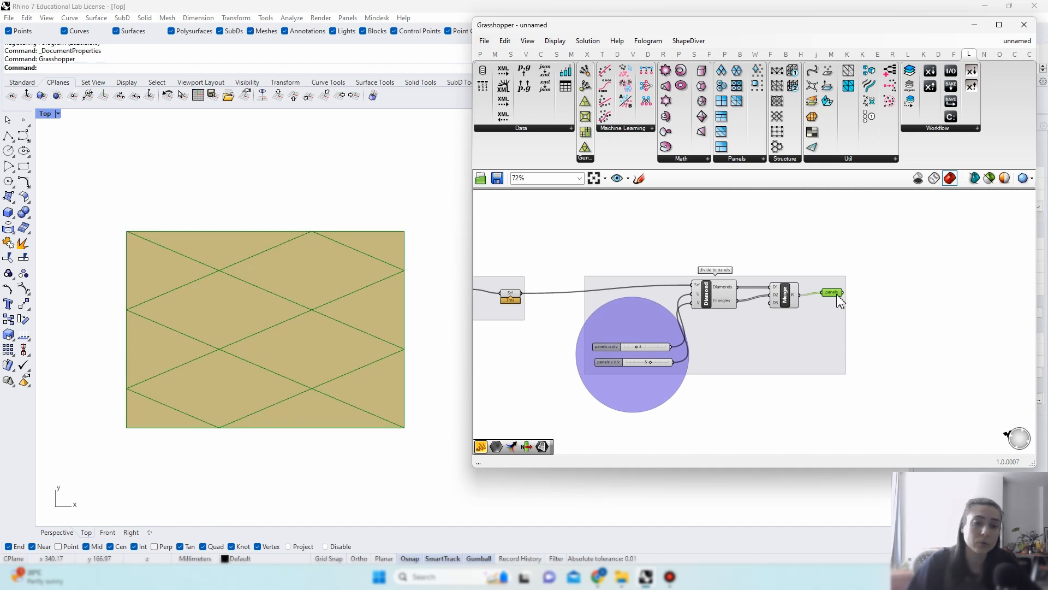
{"action": "left_click", "coordinate": [921, 367]}
{"action": "right_click_drag", "start_coordinate": [945, 338], "coordinate": [901, 335]}
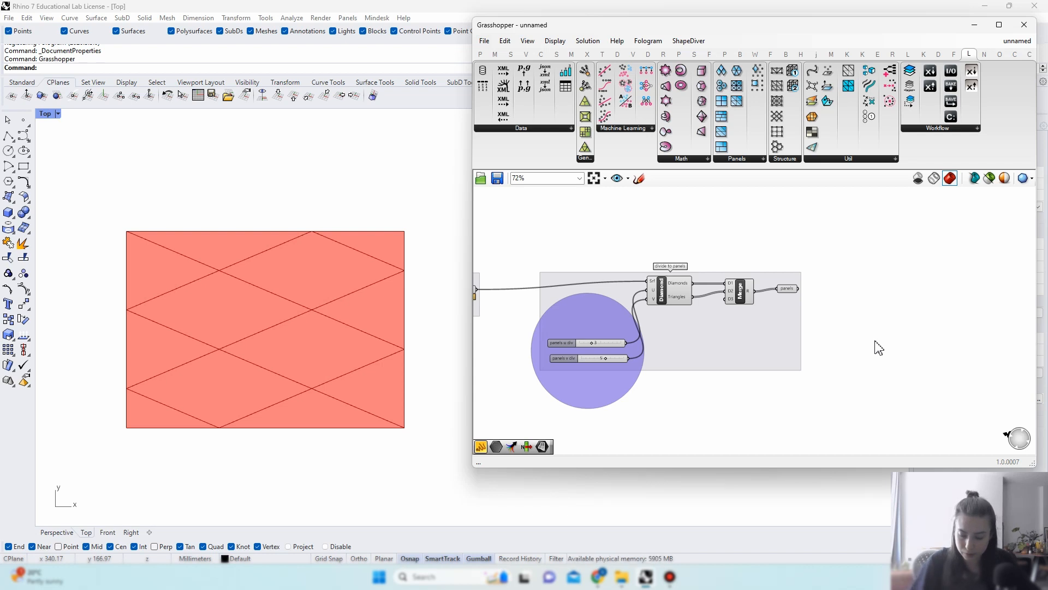
{"action": "right_click_drag", "start_coordinate": [879, 347], "coordinate": [784, 311]}
{"action": "left_click", "coordinate": [685, 265]}
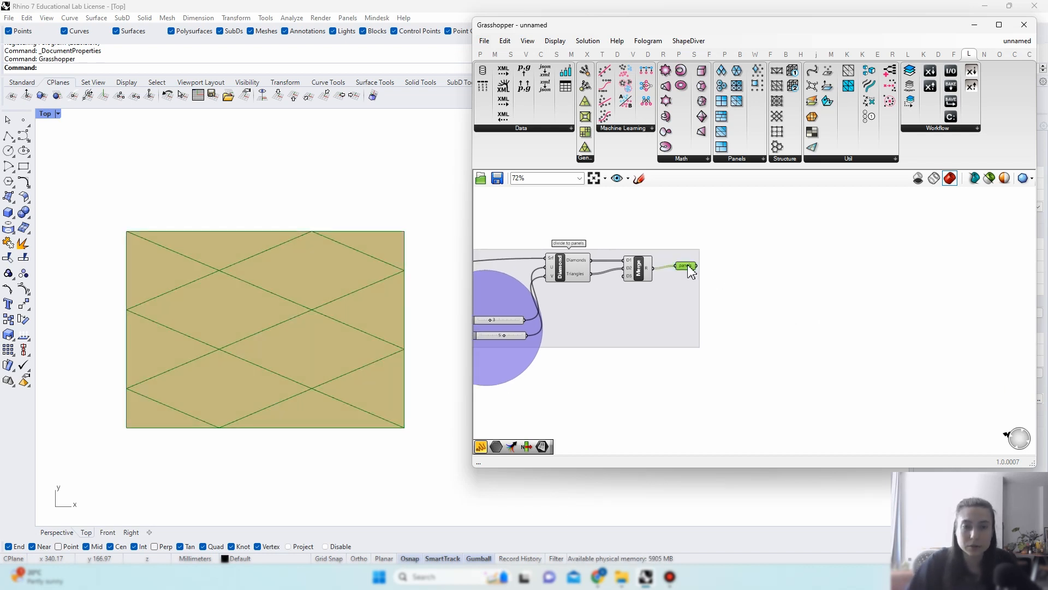
{"action": "left_click", "coordinate": [786, 278]}
{"action": "left_click", "coordinate": [686, 266]}
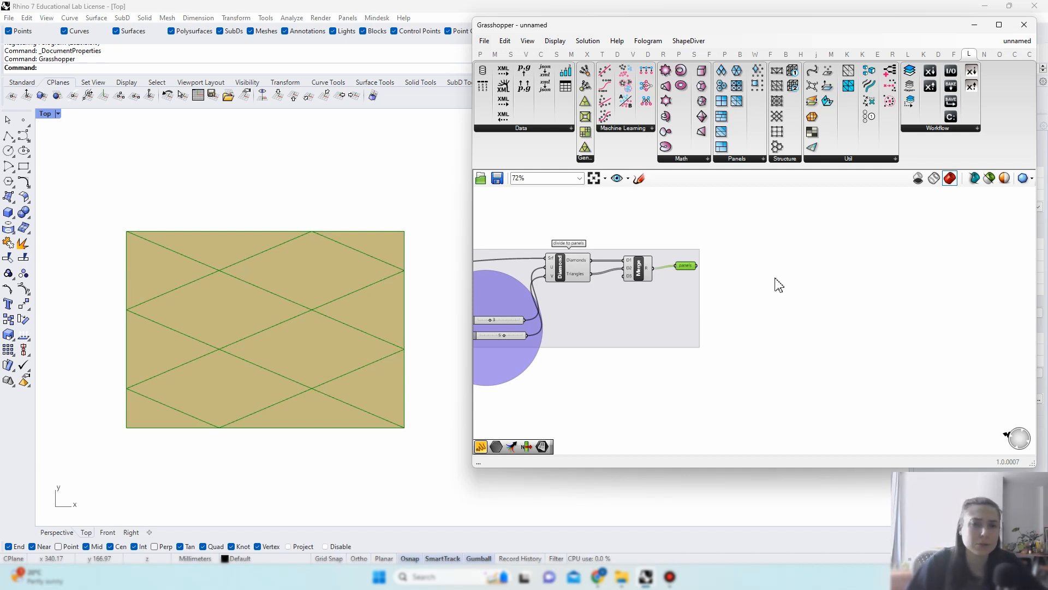
{"action": "left_click", "coordinate": [778, 285]}
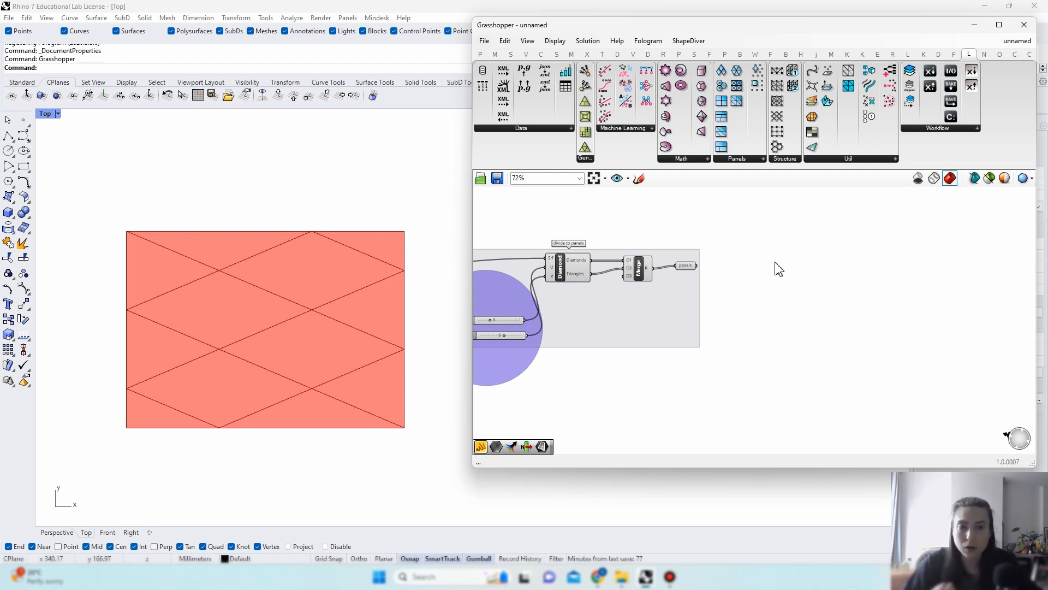
Step: Place a copy of the "panels" parameter outside the "divide to panels" group and feed it from the original
{"action": "double_click", "coordinate": [778, 269]}
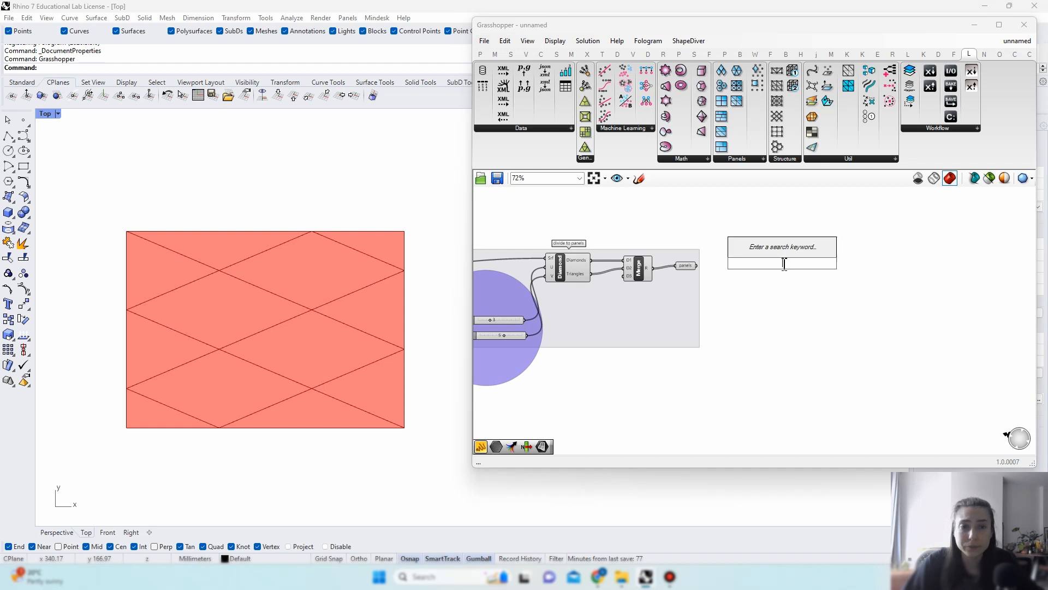
{"action": "left_click", "coordinate": [687, 267]}
{"action": "left_click_drag", "start_coordinate": [687, 268], "coordinate": [802, 291], "text": "alt"}
{"action": "left_click", "coordinate": [907, 290]}
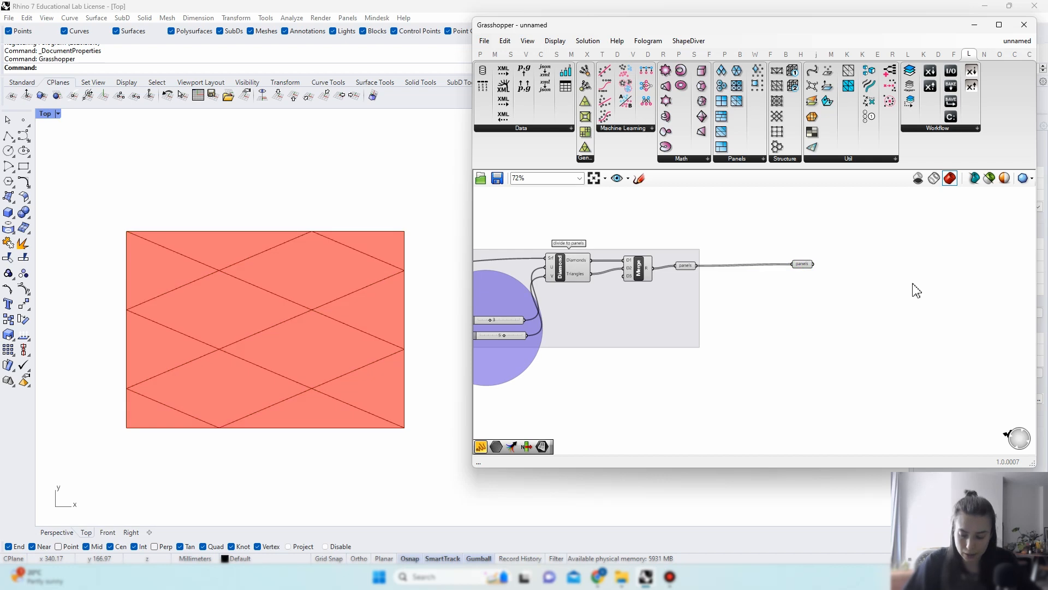
Step: Add a Divide Surface component beyond the outer "panels" parameter and feed that parameter into its surface input
{"action": "right_click_drag", "start_coordinate": [907, 289], "coordinate": [807, 310]}
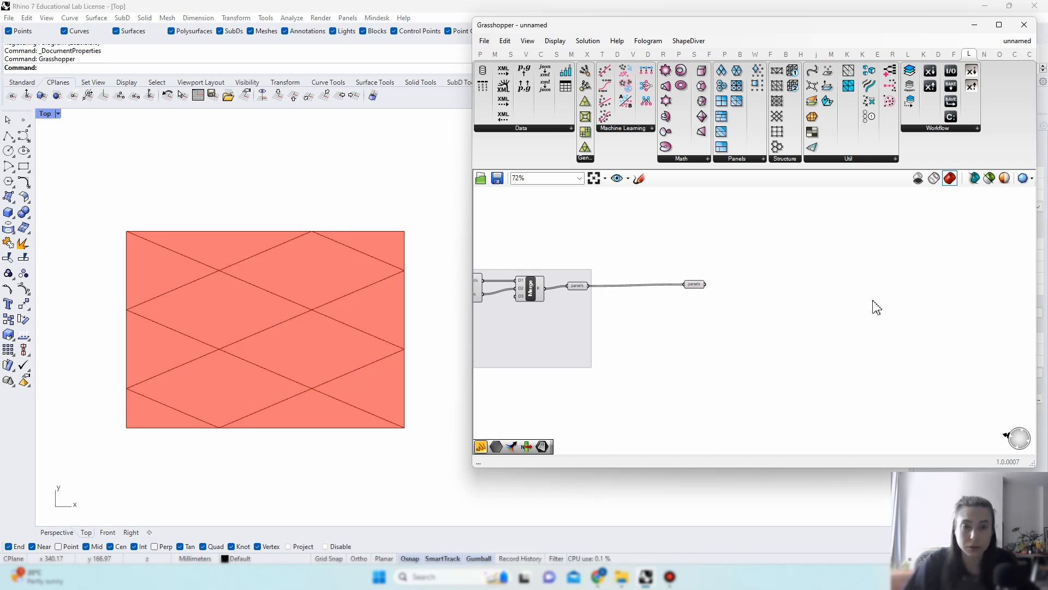
{"action": "double_click", "coordinate": [856, 295]}
{"action": "type", "text": "di"}
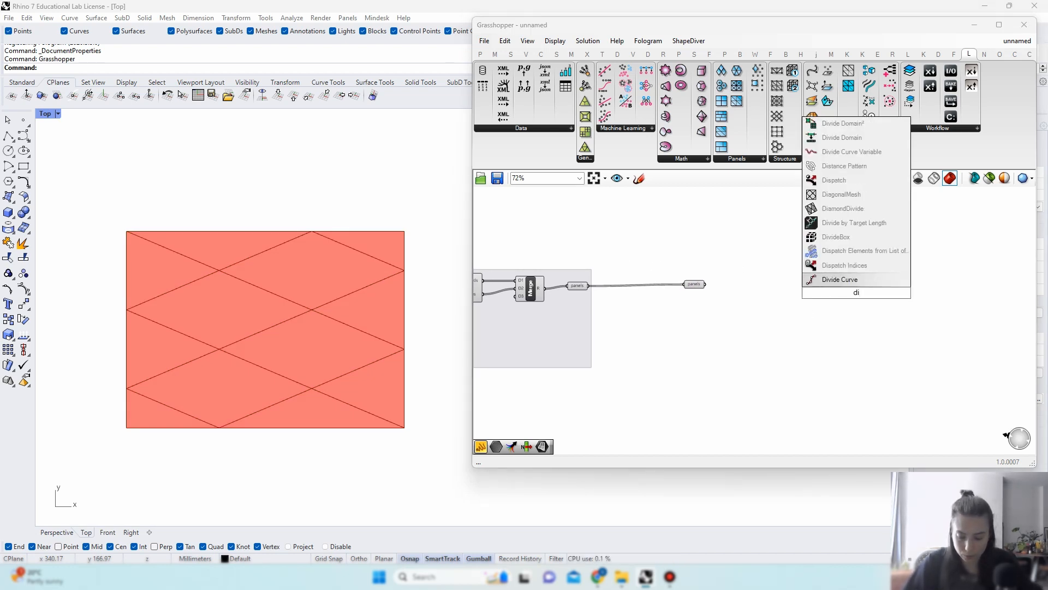
{"action": "type", "text": "vide sur"}
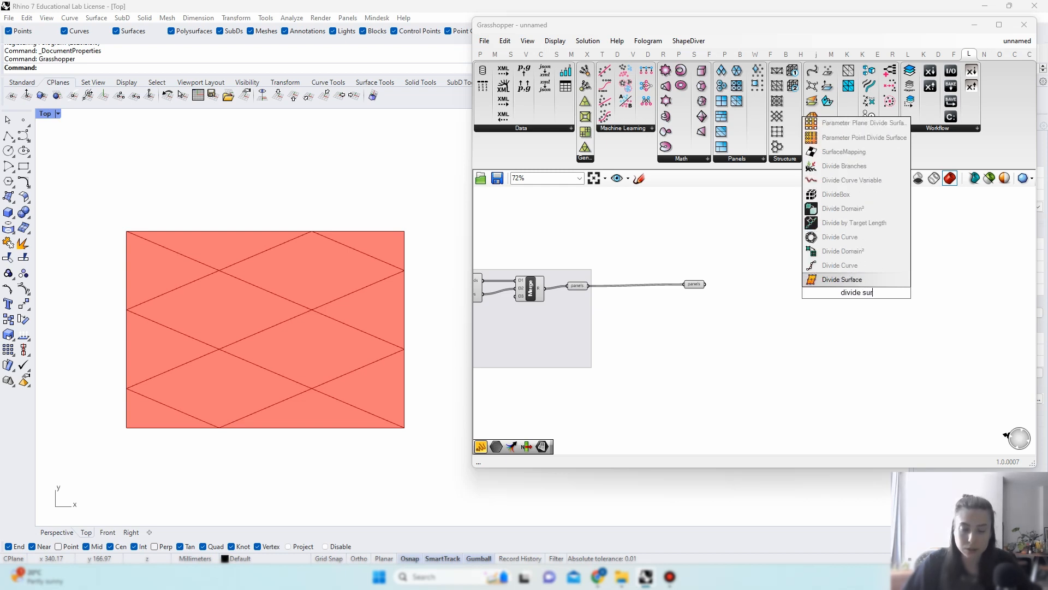
{"action": "key", "text": "Return"}
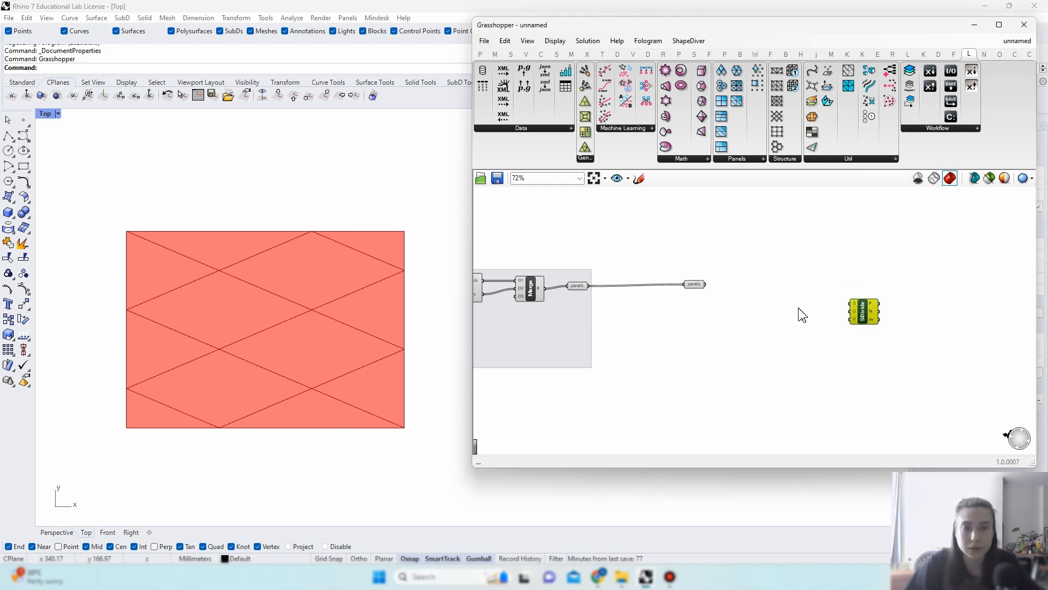
{"action": "left_click_drag", "start_coordinate": [768, 298], "coordinate": [868, 315]}
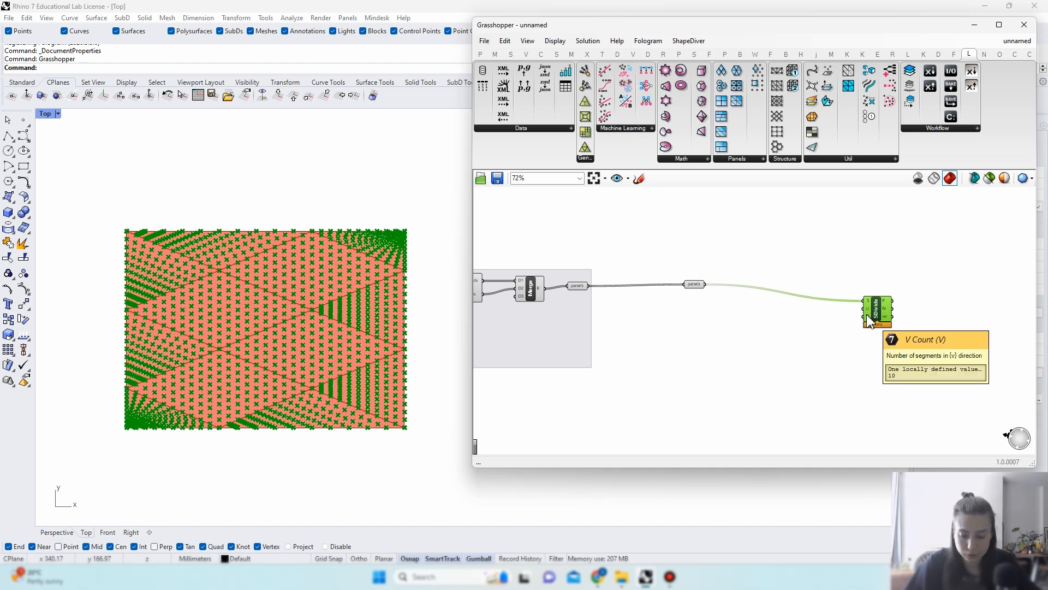
{"action": "left_click_drag", "start_coordinate": [870, 320], "coordinate": [887, 312]}
{"action": "left_click", "coordinate": [664, 363]}
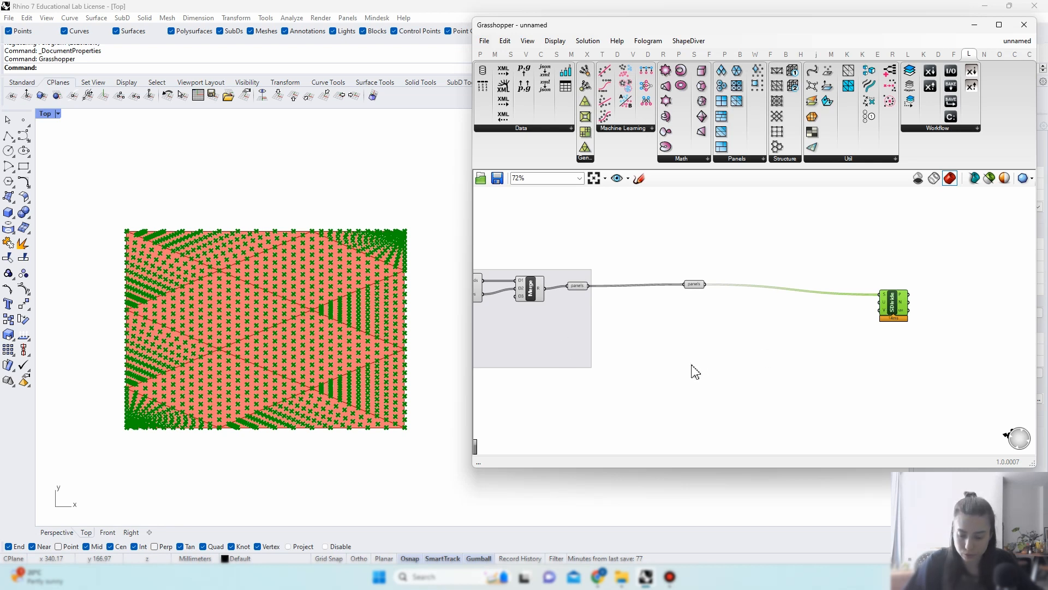
Step: Add an integer number slider ranging from 2 to 10 below the "divide to panels" group
{"action": "right_click_drag", "start_coordinate": [691, 364], "coordinate": [746, 337]}
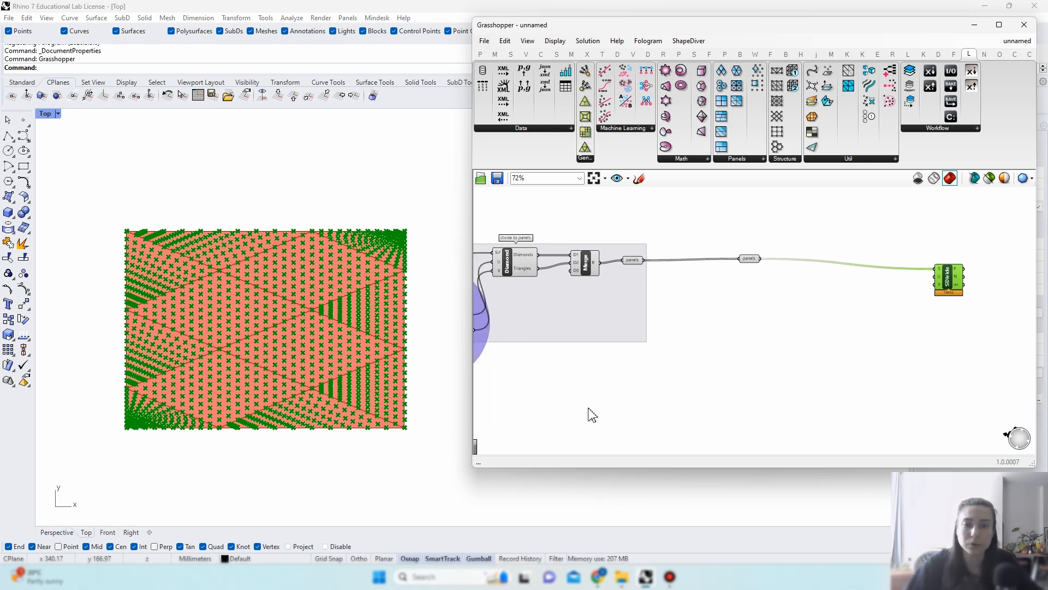
{"action": "right_click_drag", "start_coordinate": [515, 407], "coordinate": [599, 391]}
{"action": "left_click", "coordinate": [598, 391]}
{"action": "double_click", "coordinate": [599, 392]}
{"action": "type", "text": "2"}
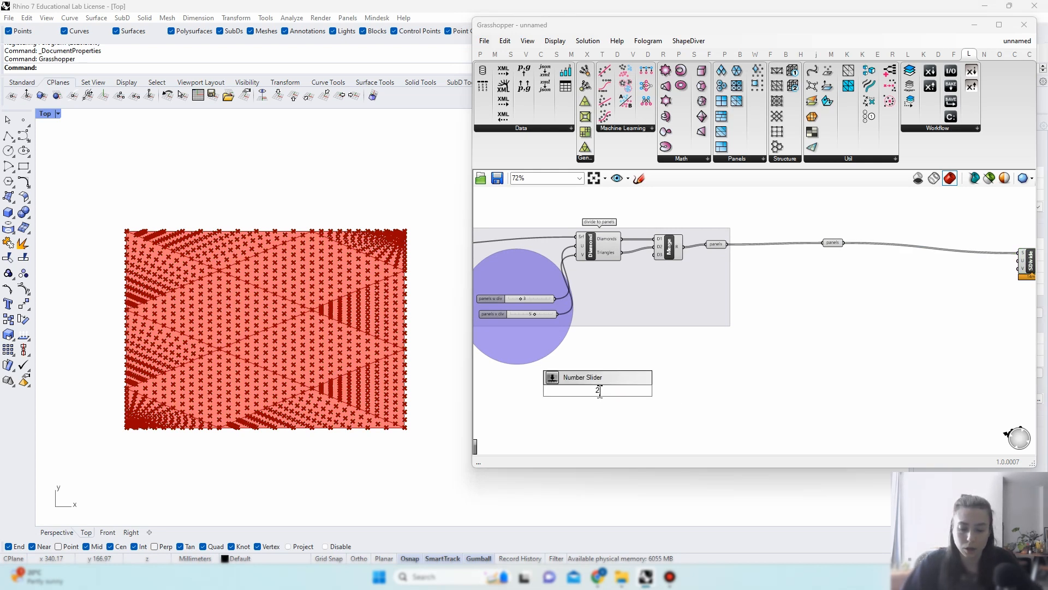
{"action": "type", "text": "<10"}
{"action": "key", "text": "Return"}
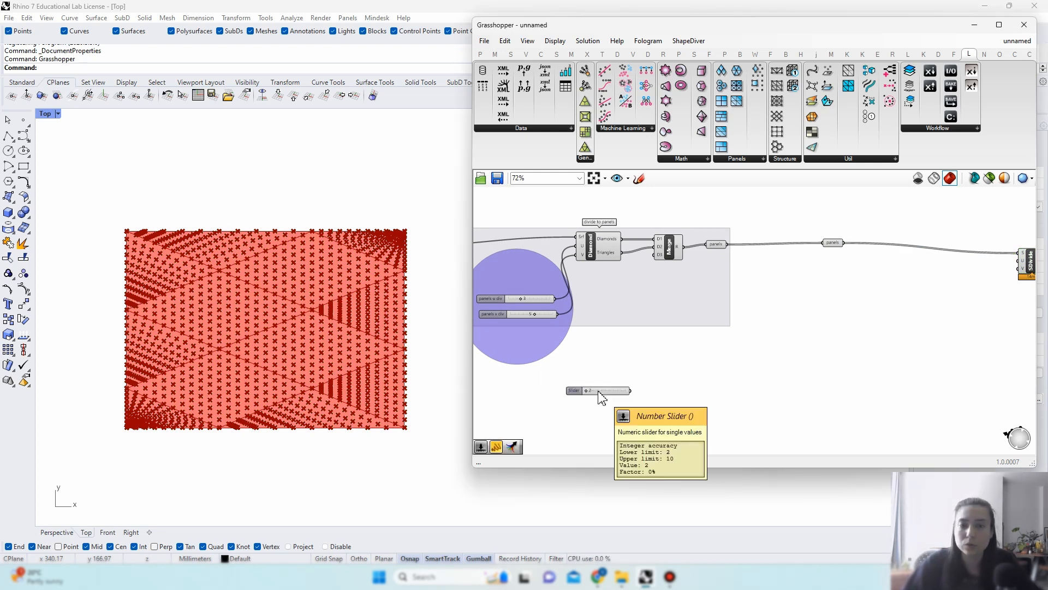
Step: Name the new slider "density points" and place it directly beneath the purple slider group
{"action": "right_click", "coordinate": [568, 392]}
{"action": "type", "text": "de"}
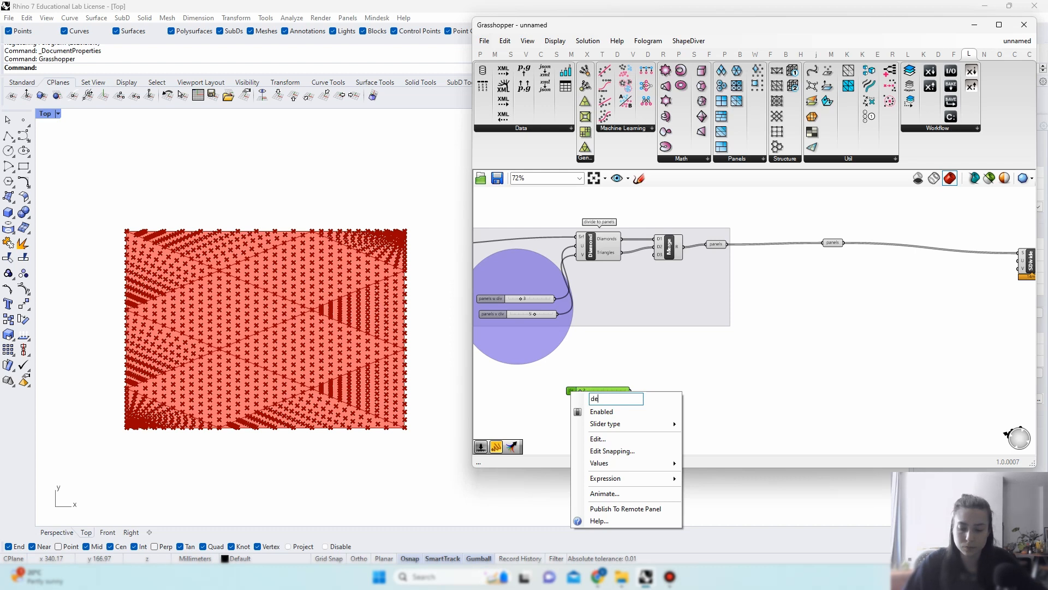
{"action": "type", "text": "nsity points"}
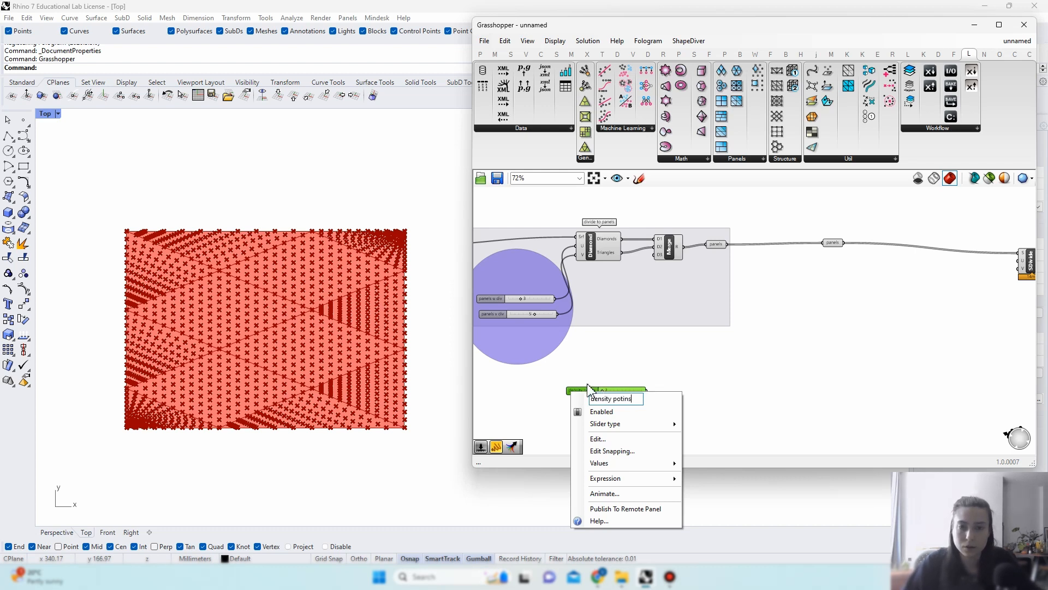
{"action": "key", "text": "Return"}
{"action": "left_click", "coordinate": [586, 388]}
{"action": "left_click_drag", "start_coordinate": [584, 390], "coordinate": [520, 381]}
{"action": "right_click", "coordinate": [523, 383]}
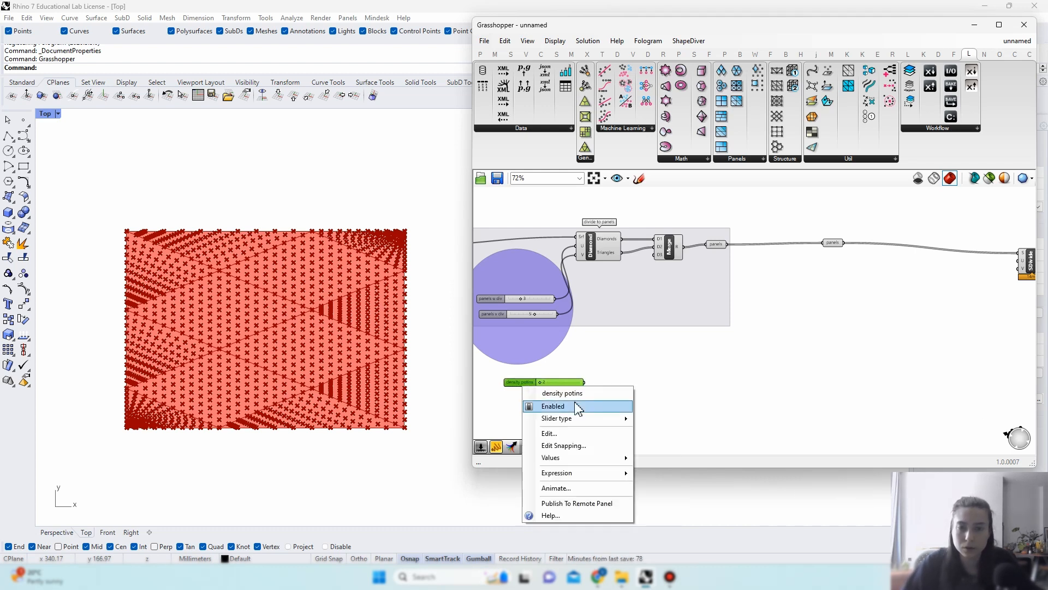
{"action": "key", "text": "BackSpace"}
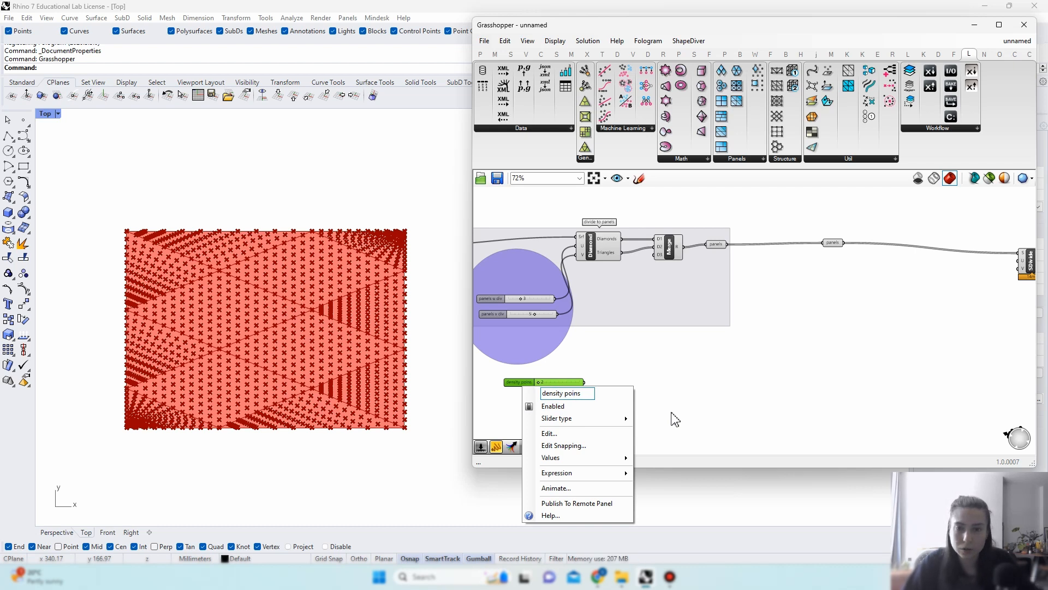
{"action": "type", "text": "t"}
{"action": "left_click", "coordinate": [689, 374]}
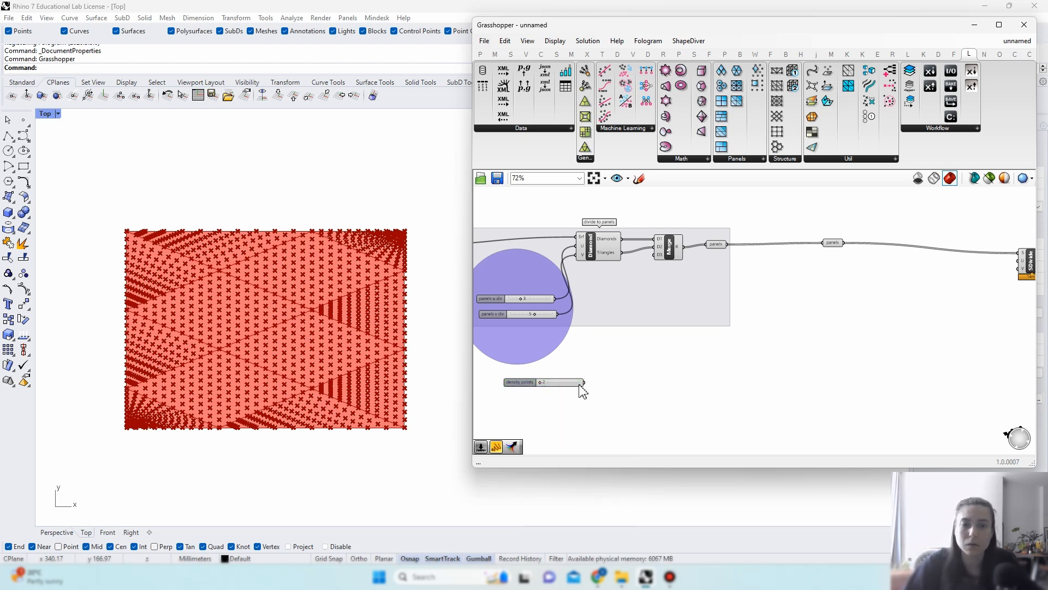
{"action": "left_click_drag", "start_coordinate": [523, 382], "coordinate": [499, 380]}
{"action": "left_click", "coordinate": [692, 368]}
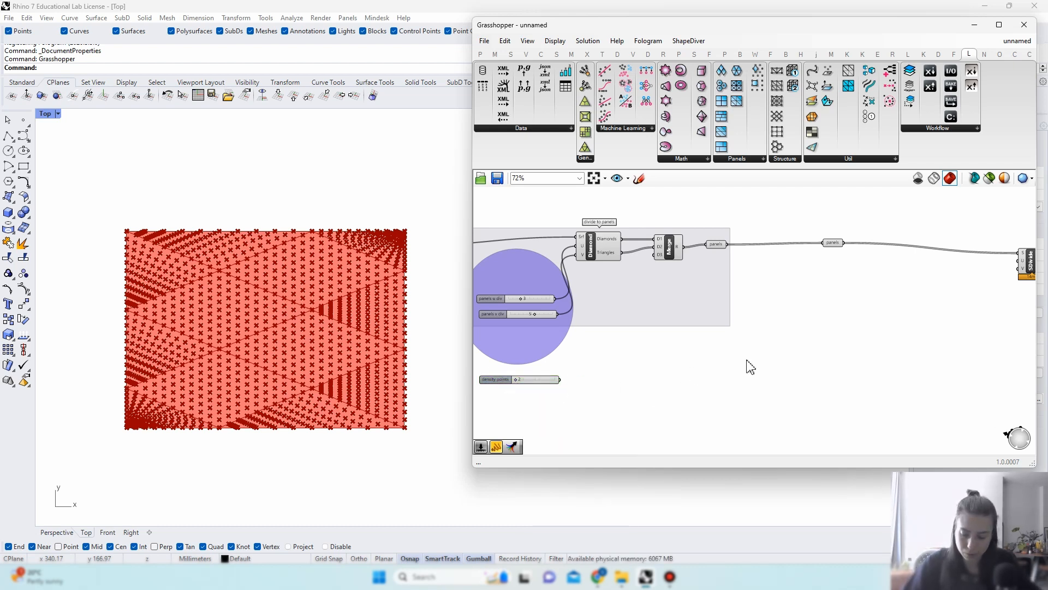
Step: Line up the outer "panels" parameter with the grouped original and open a component search beneath it
{"action": "right_click_drag", "start_coordinate": [816, 286], "coordinate": [695, 308]}
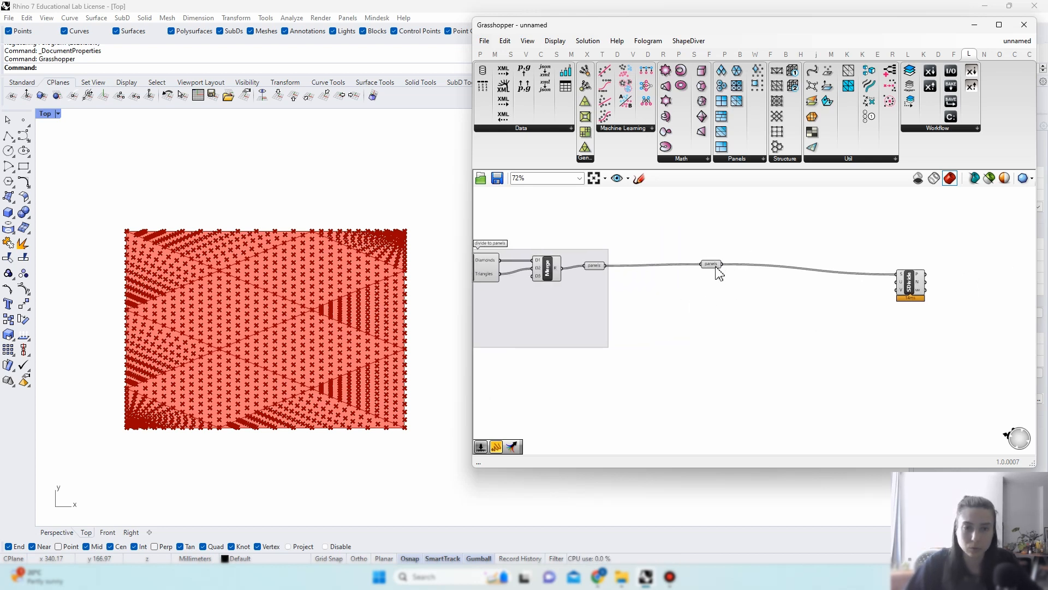
{"action": "left_click_drag", "start_coordinate": [719, 273], "coordinate": [702, 273]}
{"action": "double_click", "coordinate": [722, 324]}
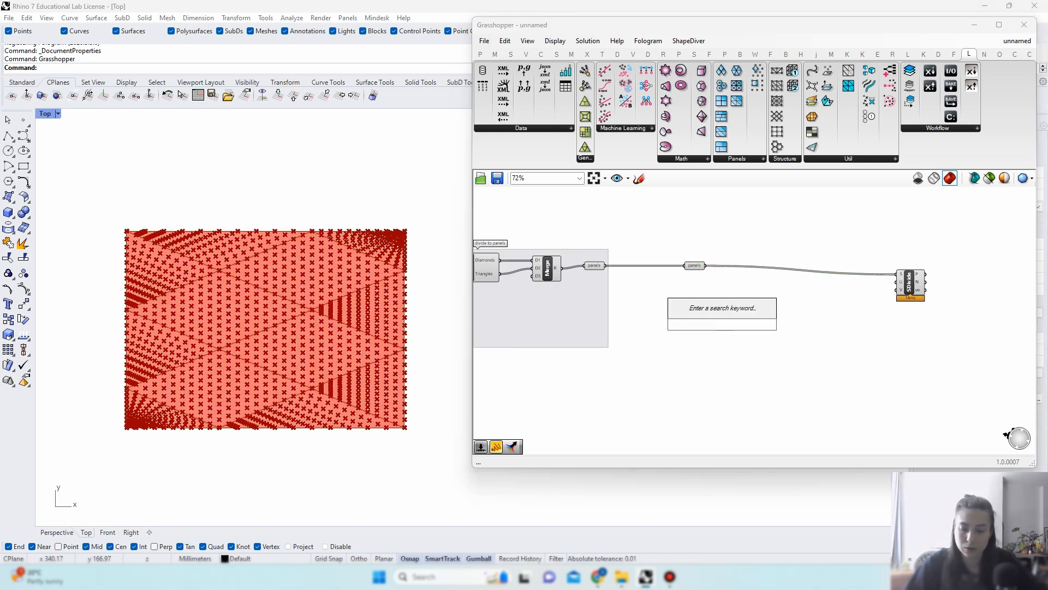
{"action": "type", "text": "geo"}
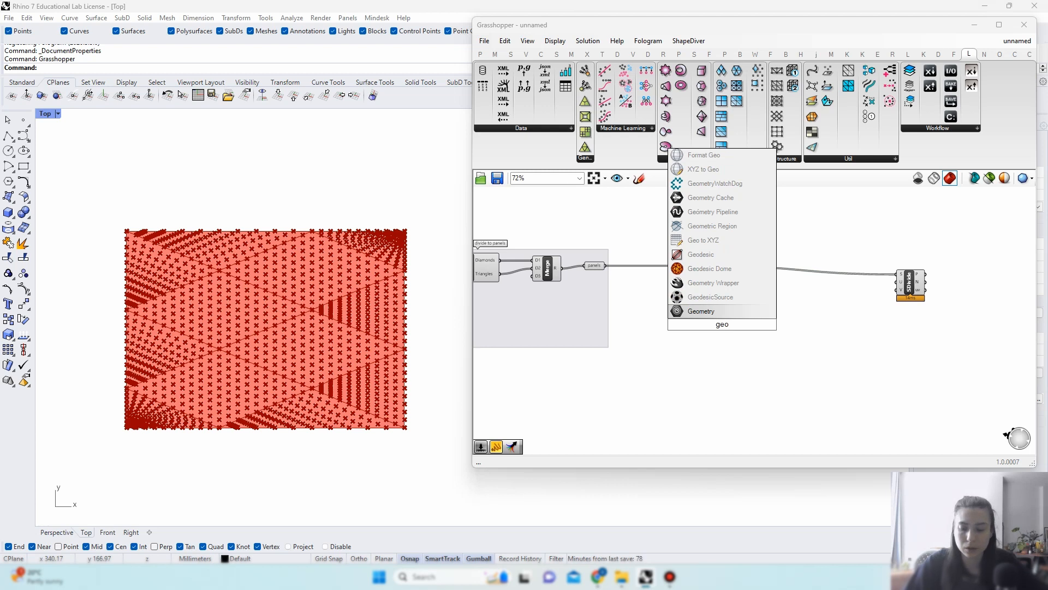
{"action": "type", "text": "etr"}
{"action": "key", "text": "BackSpace"}
{"action": "key", "text": "BackSpace"}
{"action": "key", "text": "BackSpace"}
{"action": "key", "text": "BackSpace"}
{"action": "key", "text": "BackSpace"}
{"action": "key", "text": "BackSpace"}
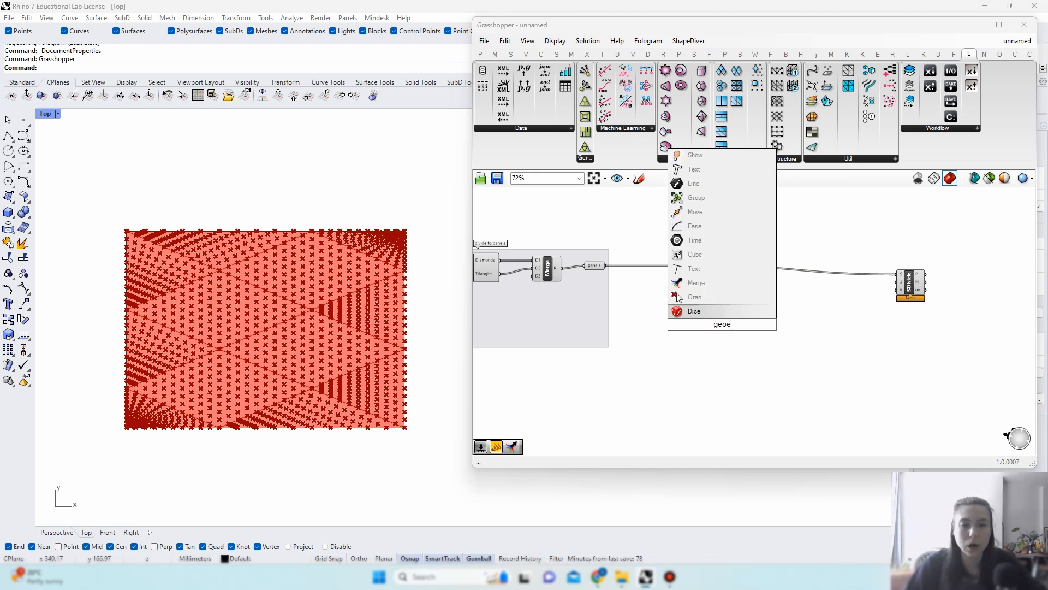
Step: Add an Area component fed by the outer "panels" parameter, and move Divide Surface farther away, level with that parameter
{"action": "type", "text": "area"}
{"action": "key", "text": "Return"}
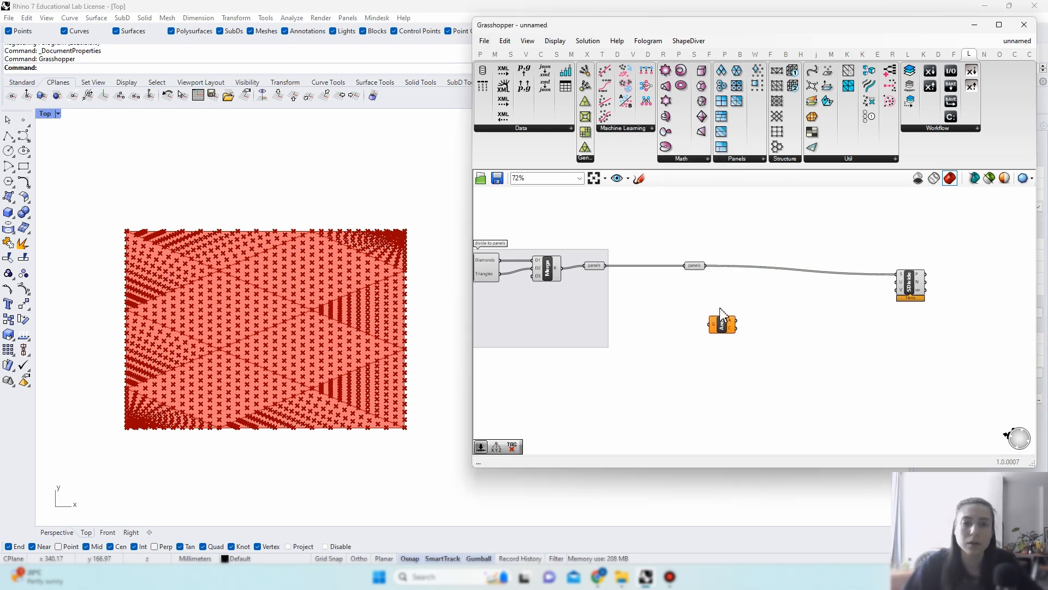
{"action": "left_click_drag", "start_coordinate": [705, 266], "coordinate": [722, 299]}
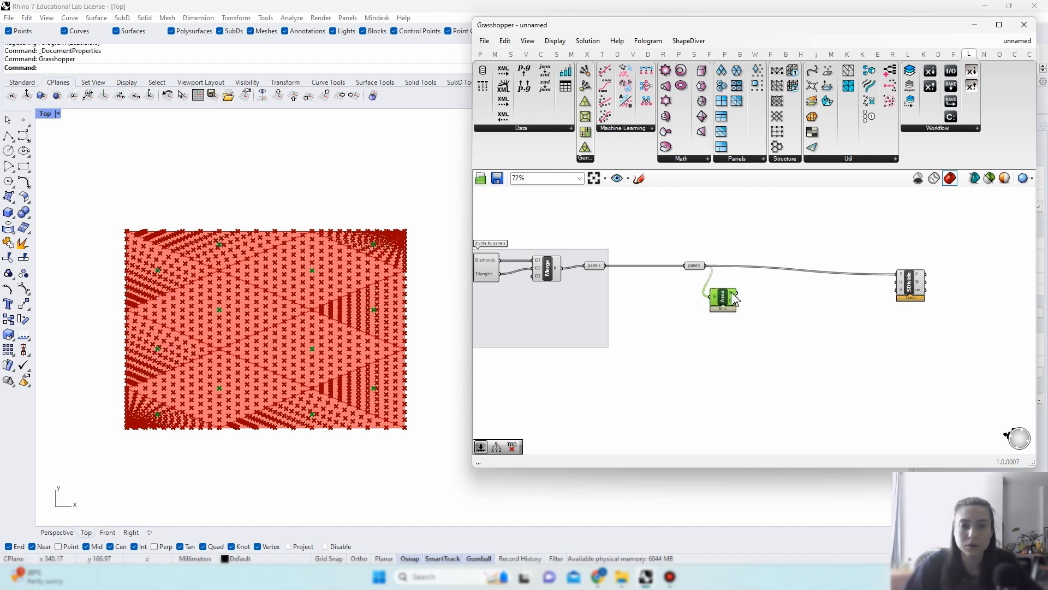
{"action": "mouse_move", "coordinate": [736, 300]}
{"action": "left_click", "coordinate": [682, 328]}
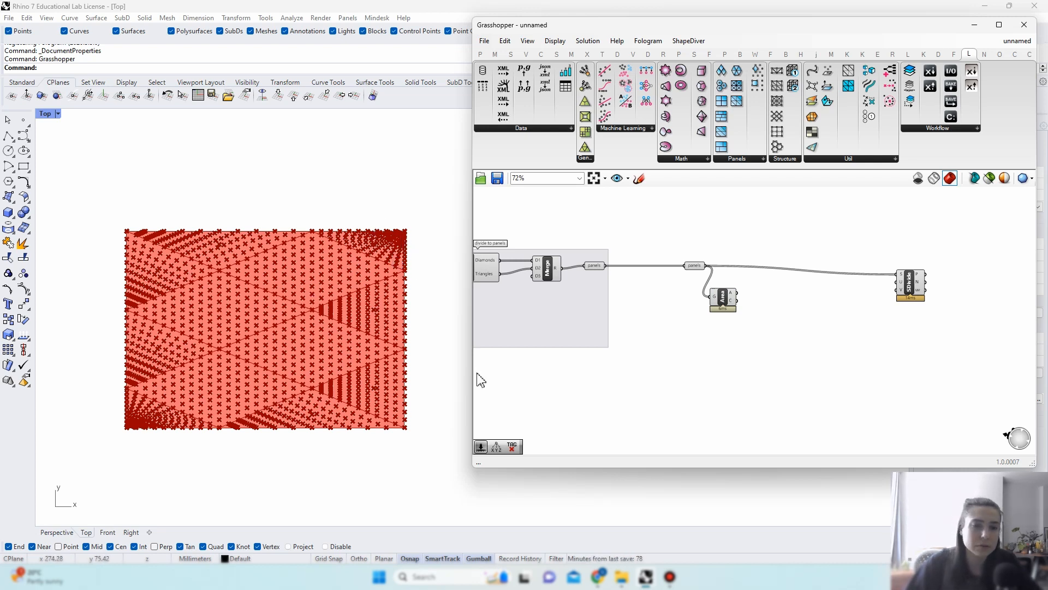
{"action": "mouse_move", "coordinate": [733, 295]}
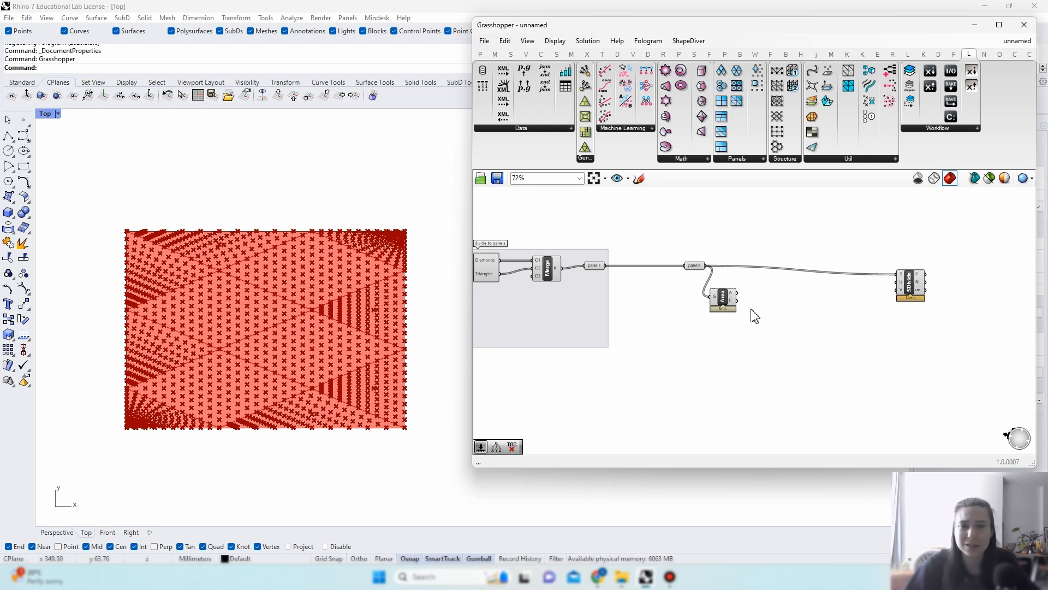
{"action": "left_click_drag", "start_coordinate": [920, 300], "coordinate": [957, 293]}
{"action": "left_click", "coordinate": [803, 335]}
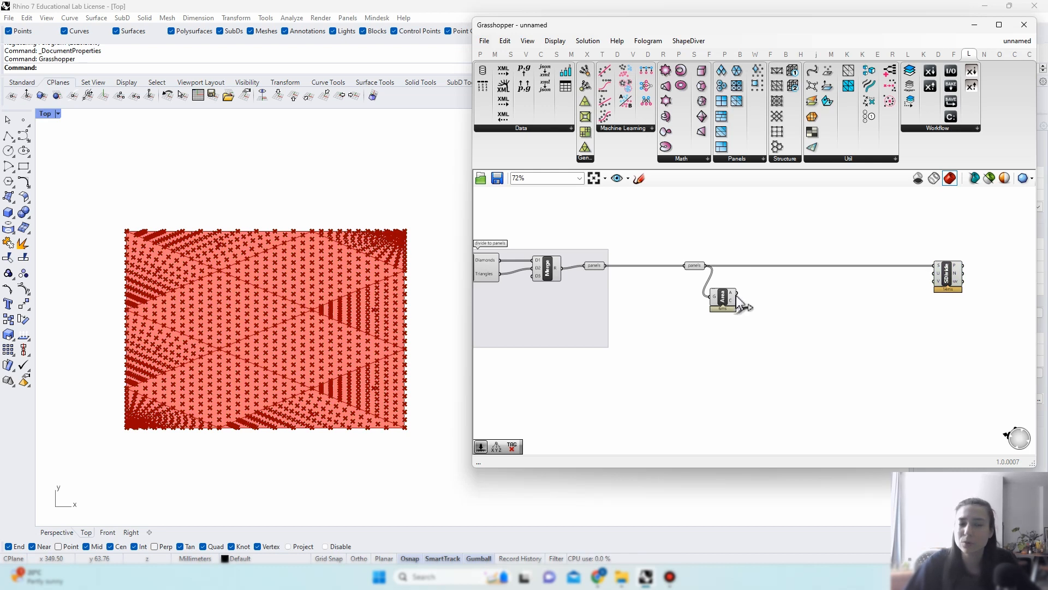
Step: Add a Division component beside Area and connect Area's A output to its A input
{"action": "scroll", "coordinate": [731, 300], "scroll_direction": "up", "scroll_amount": 1}
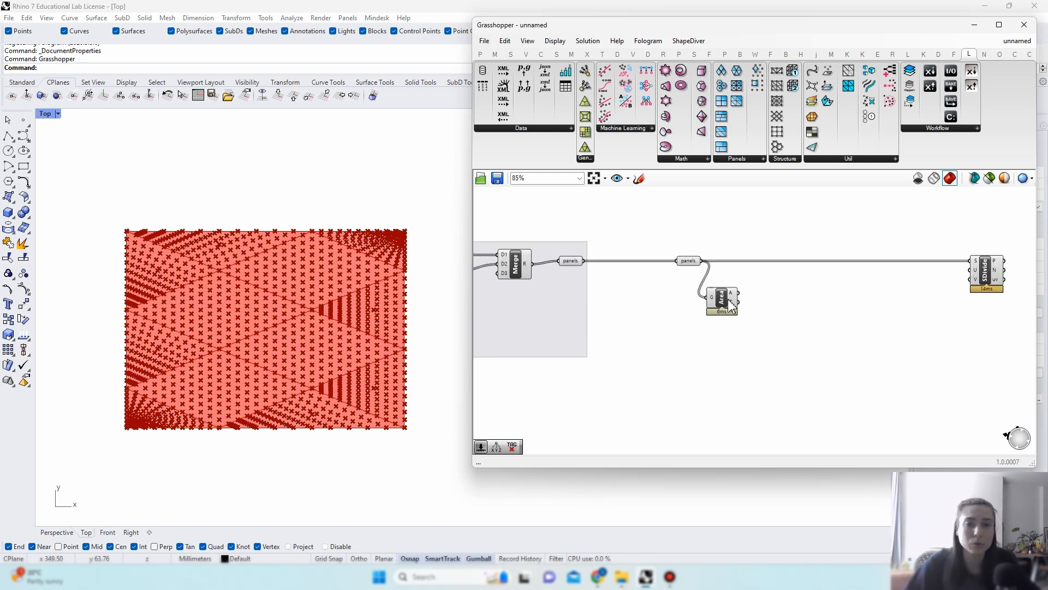
{"action": "double_click", "coordinate": [790, 304]}
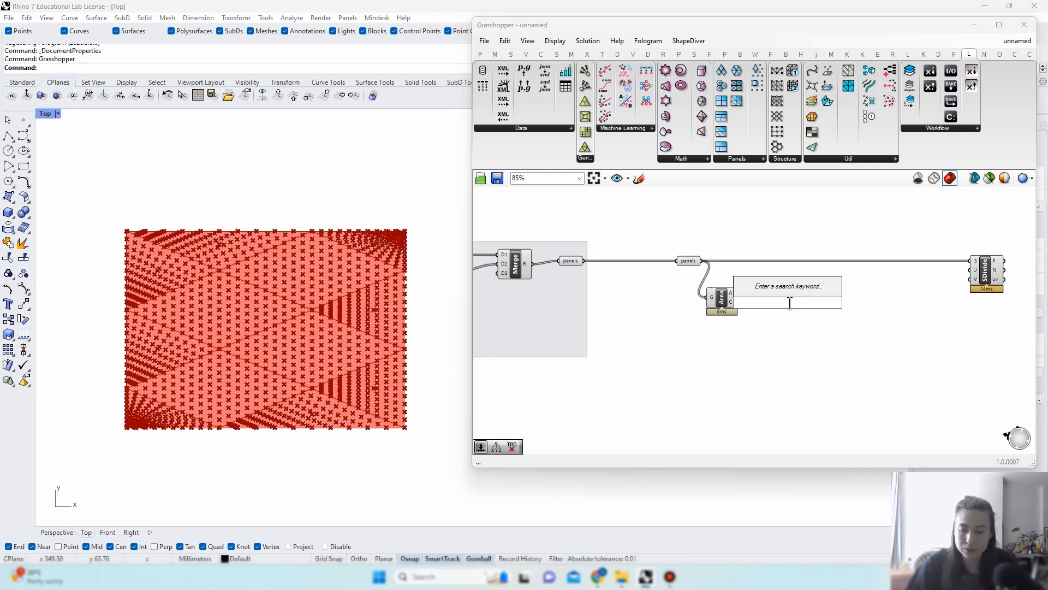
{"action": "type", "text": "division"}
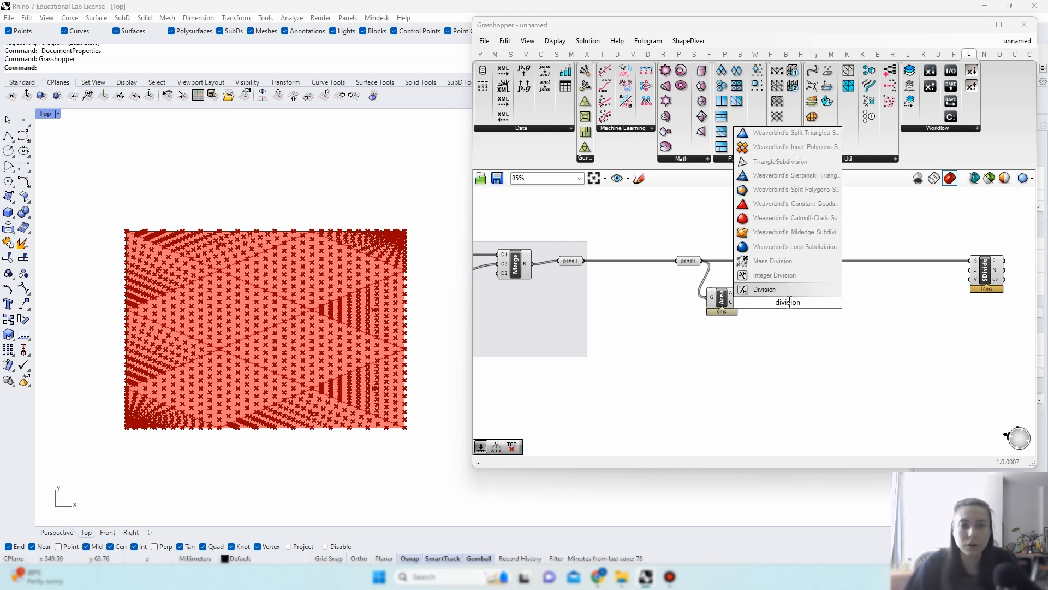
{"action": "key", "text": "Return"}
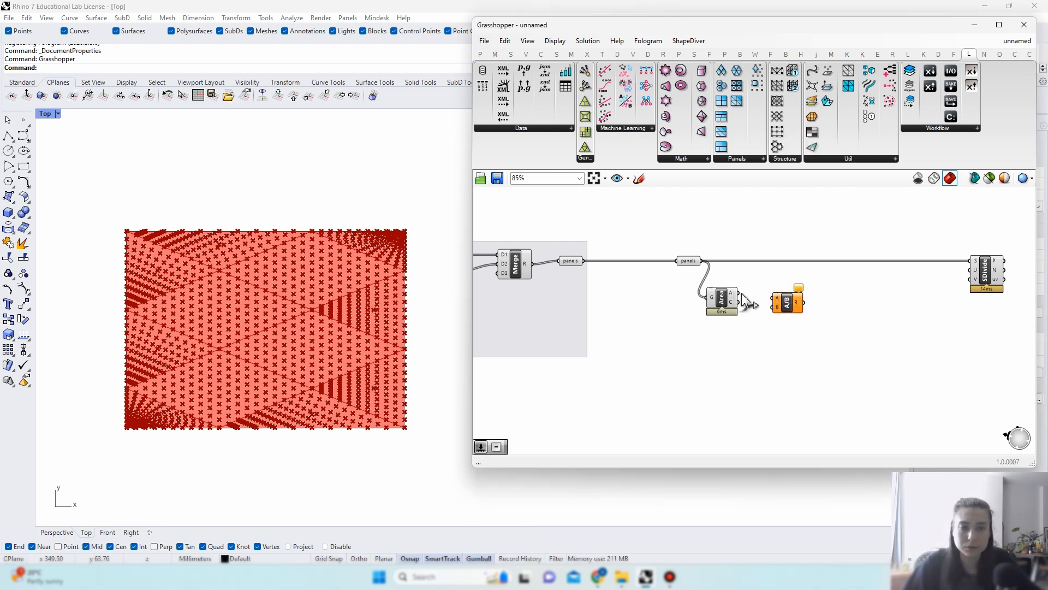
{"action": "left_click_drag", "start_coordinate": [740, 293], "coordinate": [779, 298]}
Step: Connect the "density points" slider to the B input of the Division component
{"action": "right_click_drag", "start_coordinate": [733, 335], "coordinate": [798, 326]}
{"action": "right_click_drag", "start_coordinate": [594, 375], "coordinate": [786, 360]}
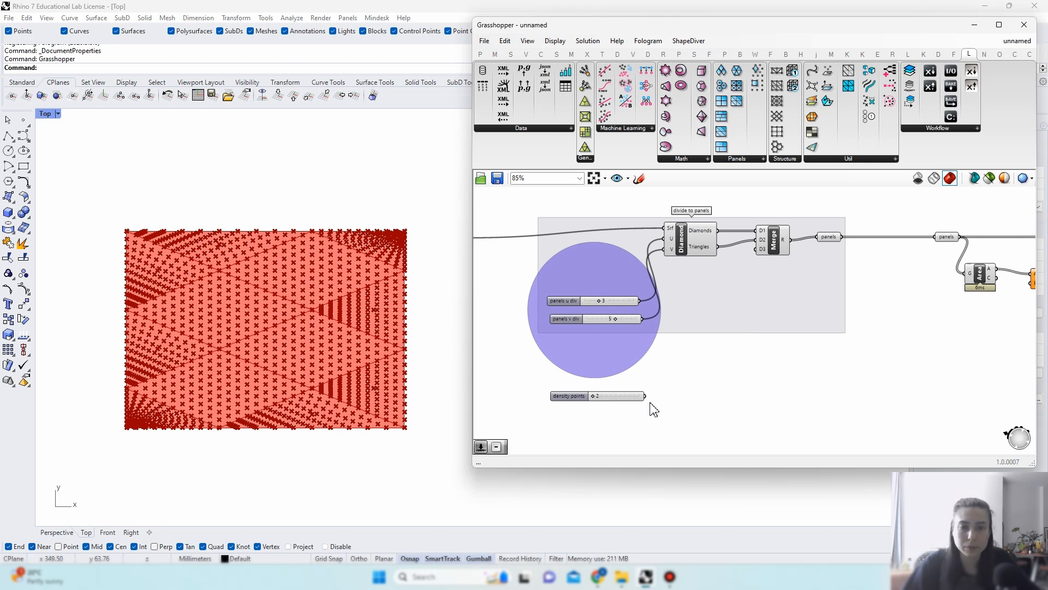
{"action": "left_click_drag", "start_coordinate": [645, 396], "coordinate": [1009, 285]}
{"action": "right_click_drag", "start_coordinate": [1012, 292], "coordinate": [852, 327]}
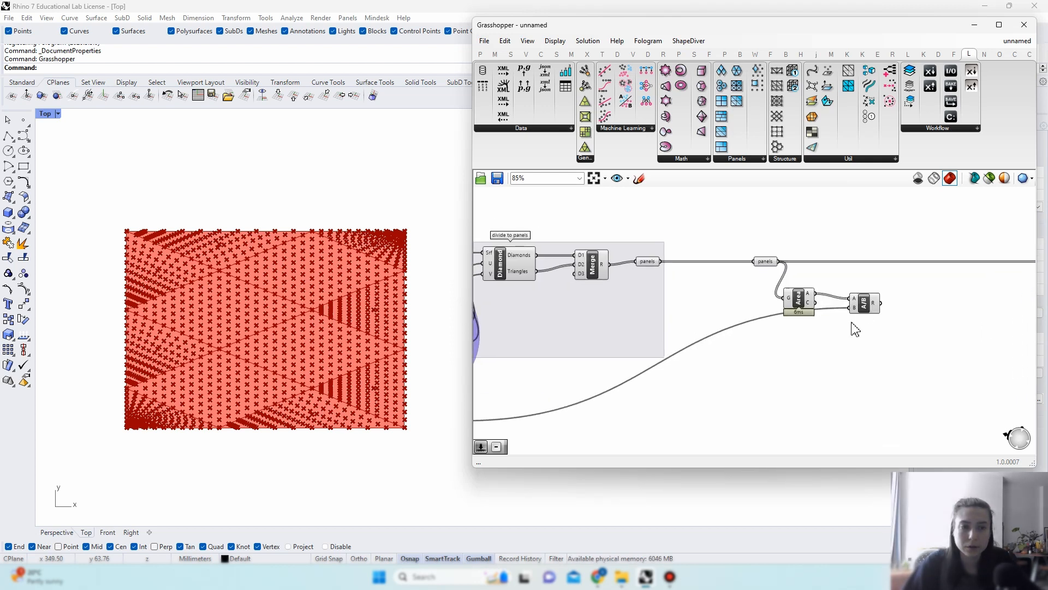
Step: Move the Division component slightly lower and examine its list of result values
{"action": "mouse_move", "coordinate": [876, 306]}
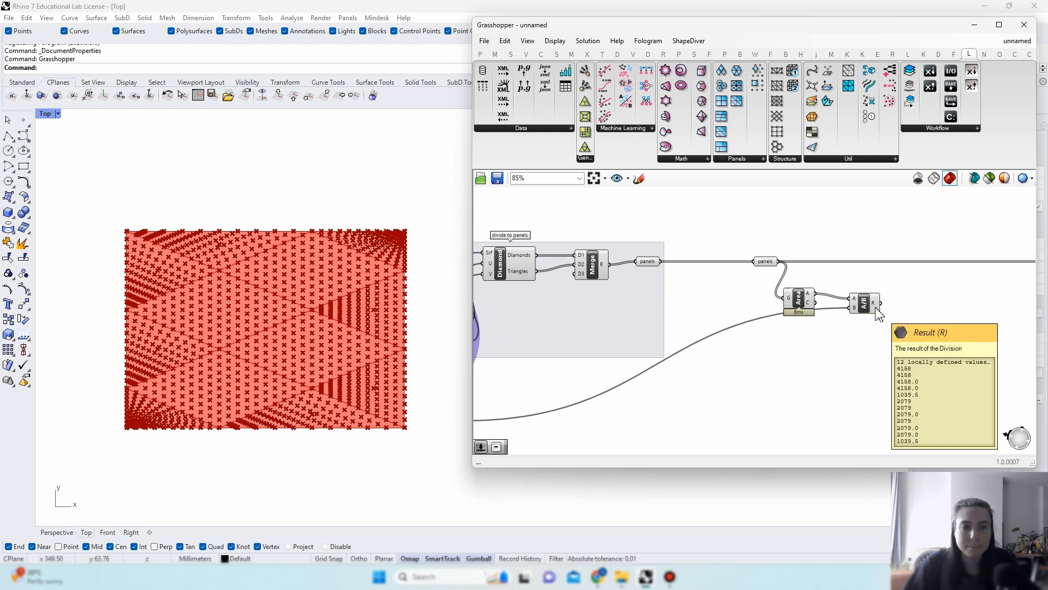
{"action": "left_click_drag", "start_coordinate": [871, 307], "coordinate": [872, 317]}
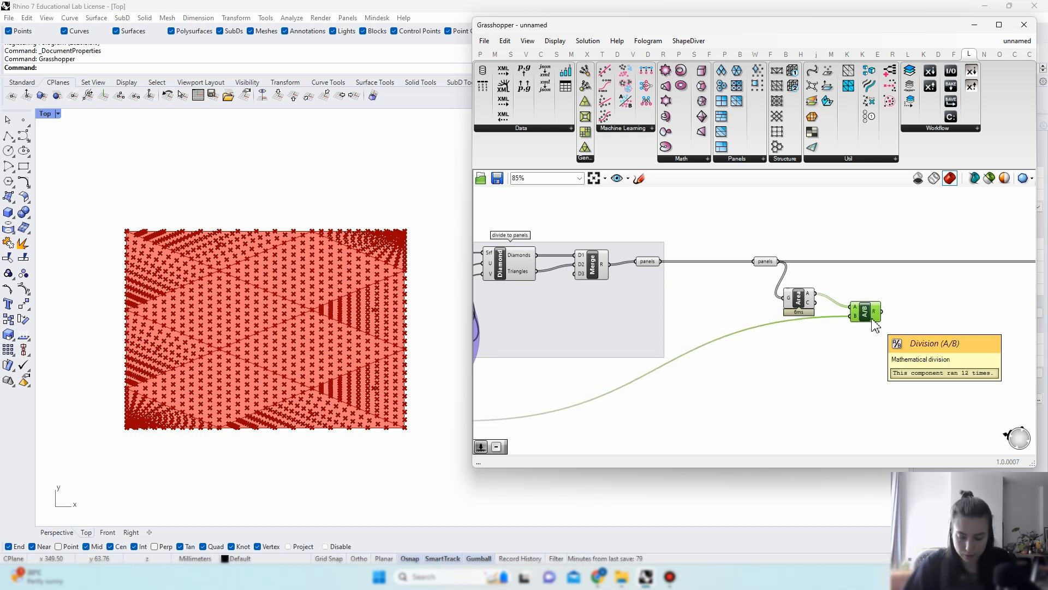
{"action": "mouse_move", "coordinate": [878, 324]}
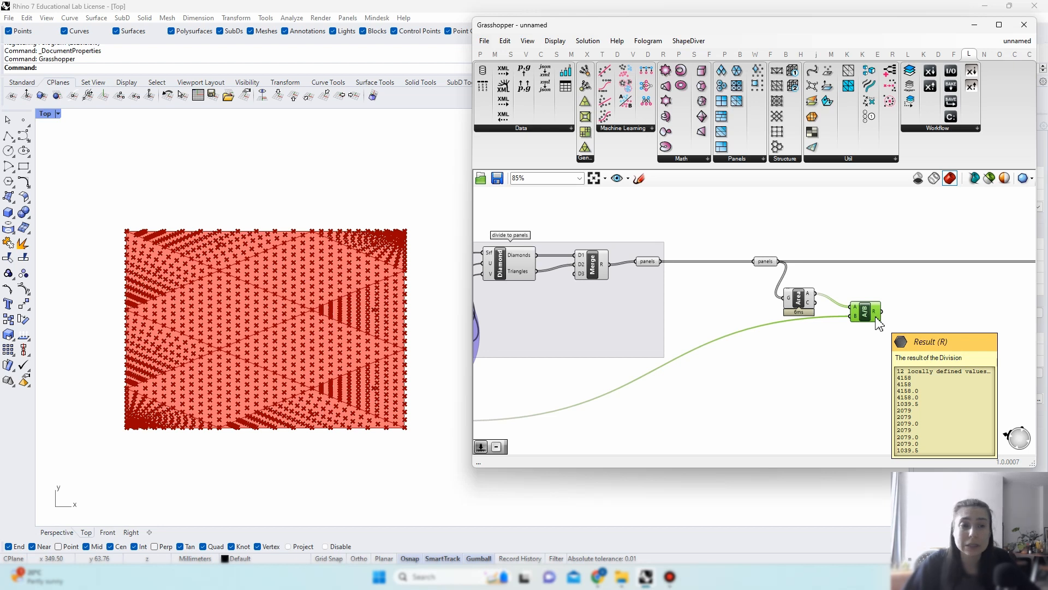
{"action": "right_click_drag", "start_coordinate": [880, 326], "coordinate": [781, 326]}
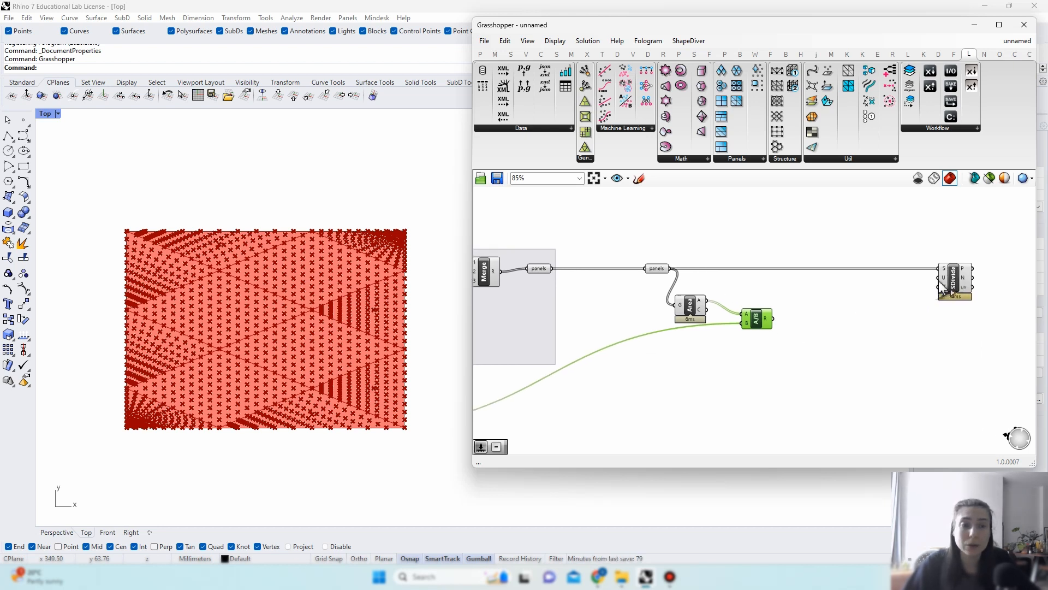
{"action": "mouse_move", "coordinate": [772, 323]}
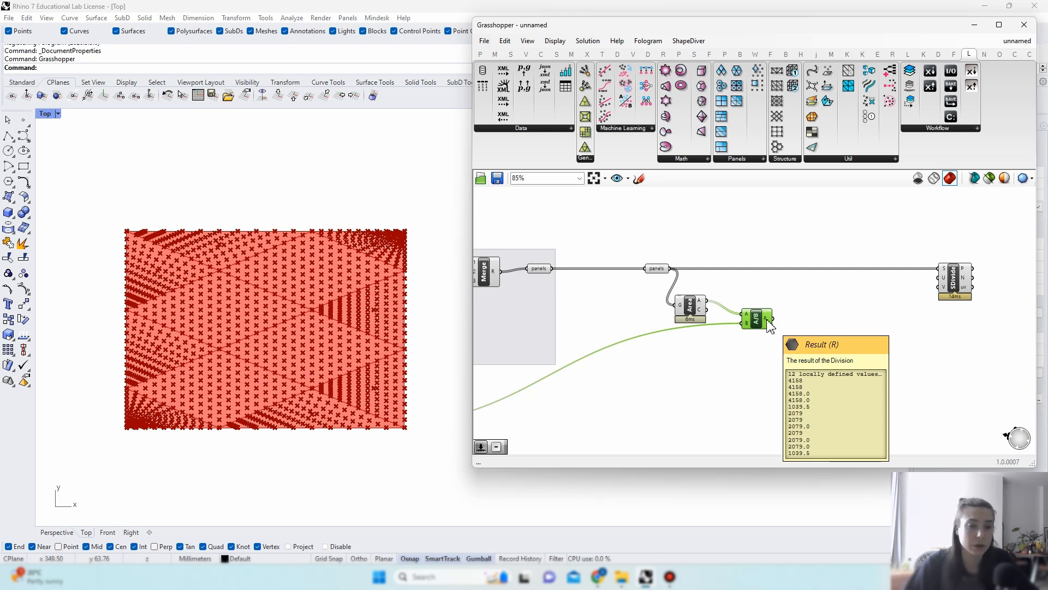
Step: Save the Grasshopper definition as "tutorial" in the image_maps folder
{"action": "left_click", "coordinate": [484, 41]}
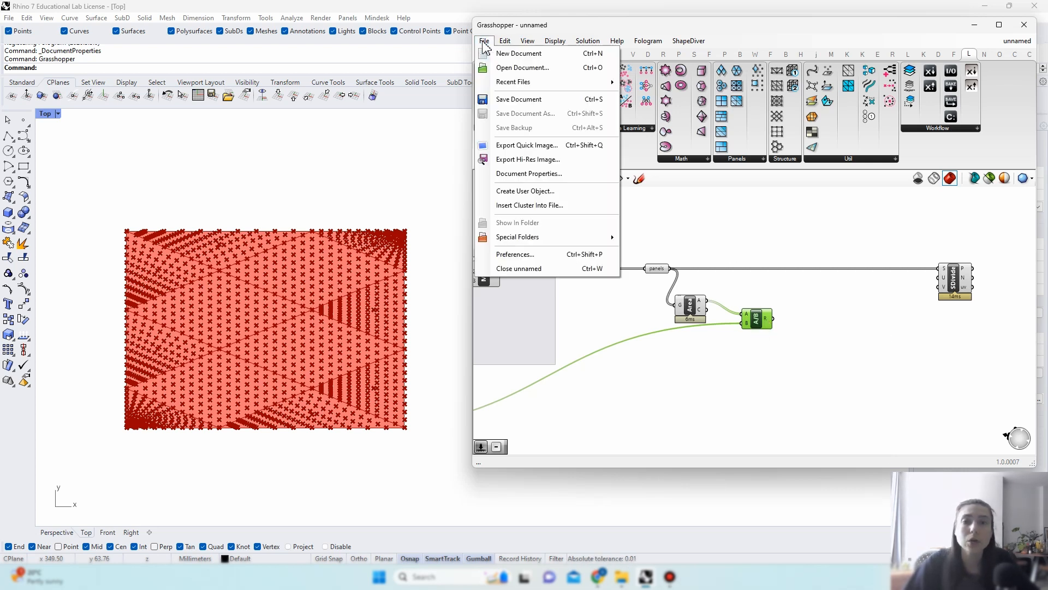
{"action": "left_click", "coordinate": [502, 96]}
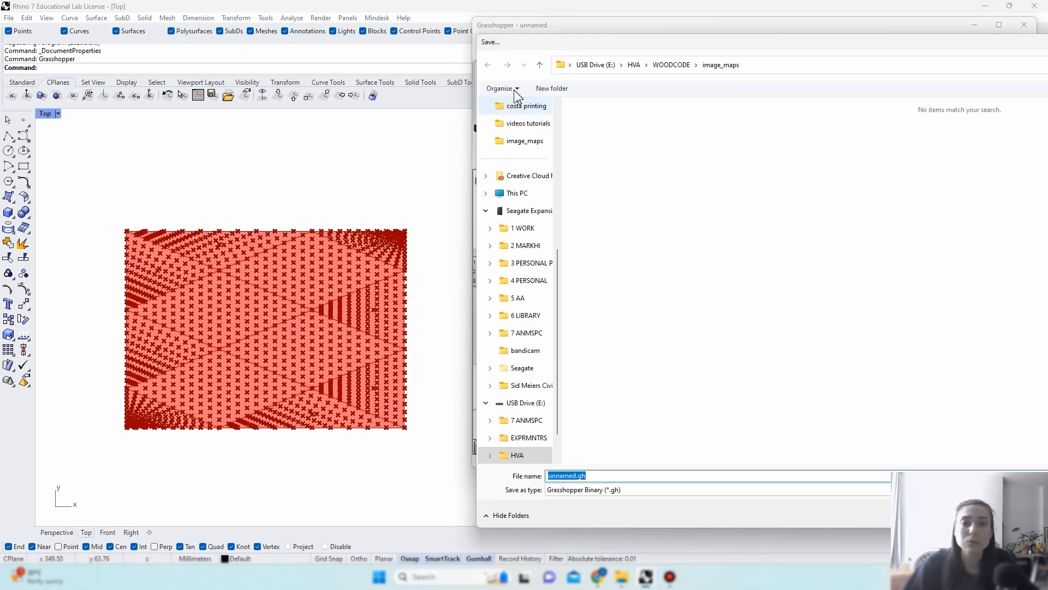
{"action": "left_click_drag", "start_coordinate": [621, 40], "coordinate": [1047, 47]}
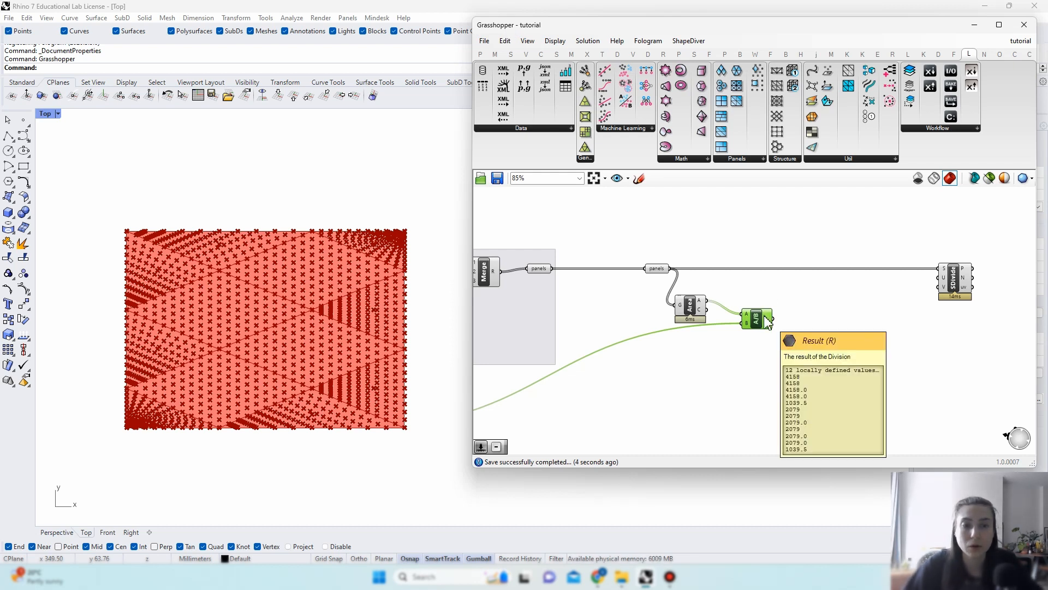
Step: Add an Integer parameter beside the Division component and feed it with the division result R
{"action": "double_click", "coordinate": [851, 333]}
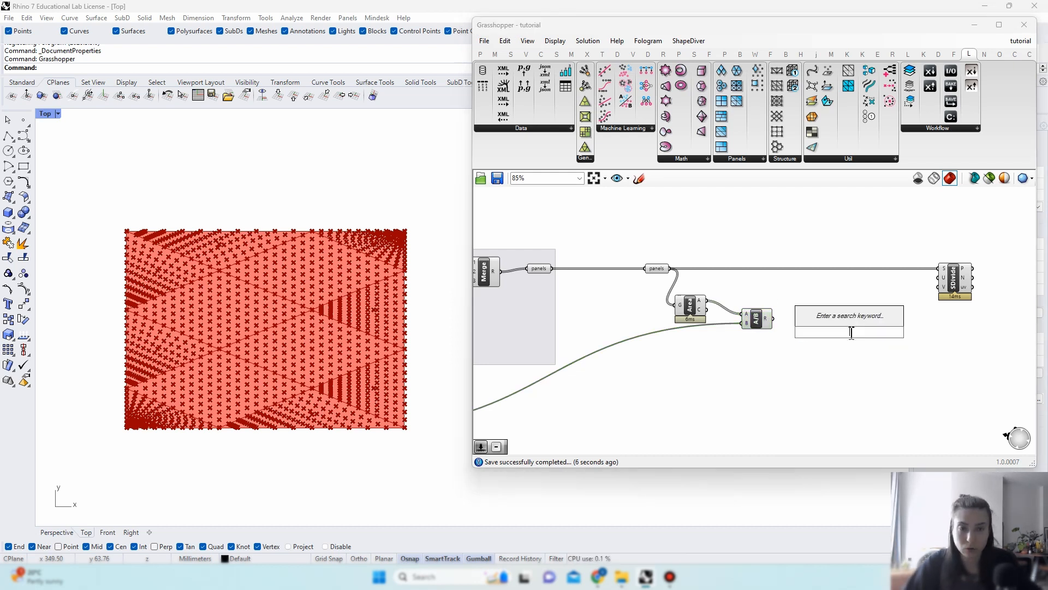
{"action": "type", "text": "int"}
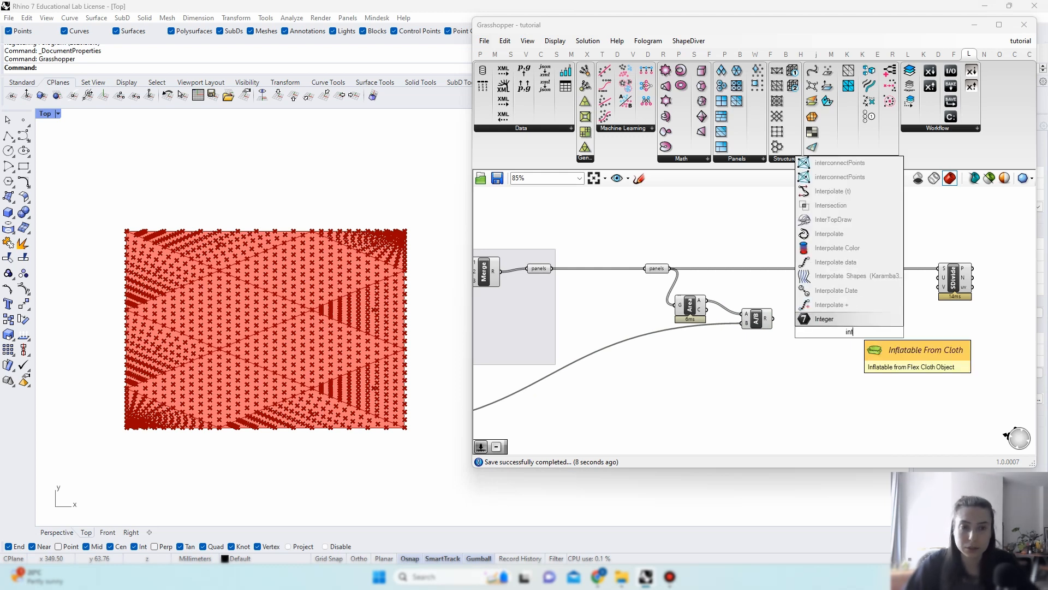
{"action": "left_click", "coordinate": [820, 319]}
{"action": "left_click_drag", "start_coordinate": [774, 318], "coordinate": [807, 327]}
{"action": "mouse_move", "coordinate": [807, 335]}
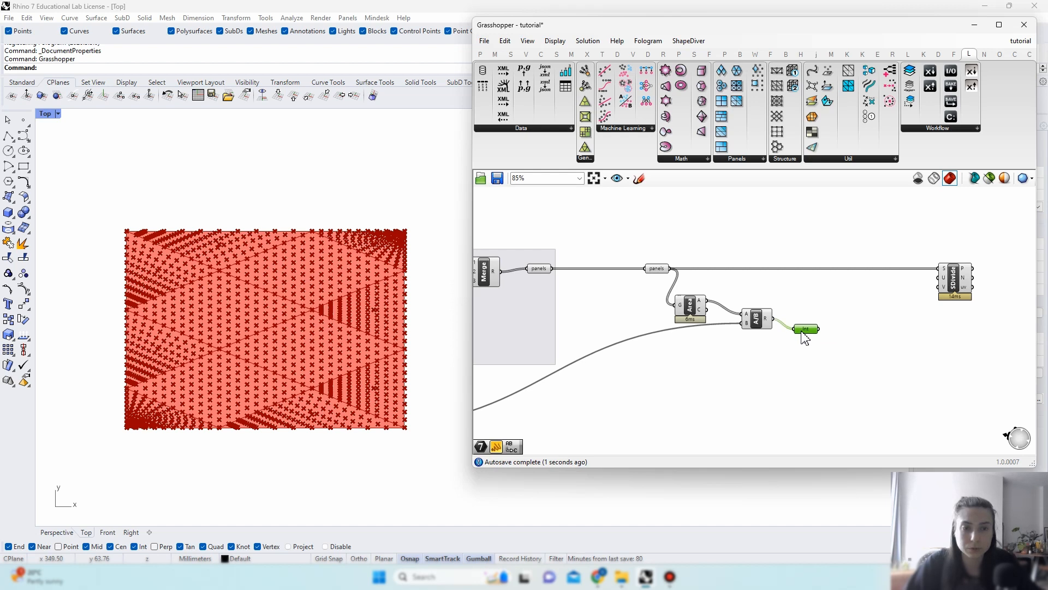
Step: Add a Square Root component after the Integer parameter and connect the integer values to its input
{"action": "double_click", "coordinate": [854, 334]}
{"action": "type", "text": "square"}
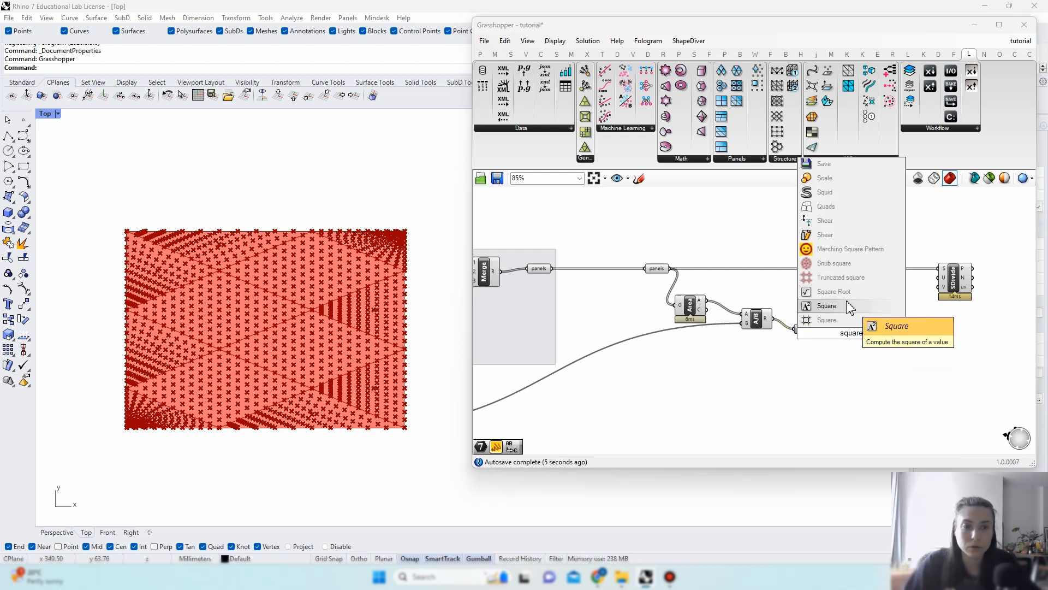
{"action": "left_click", "coordinate": [834, 291]}
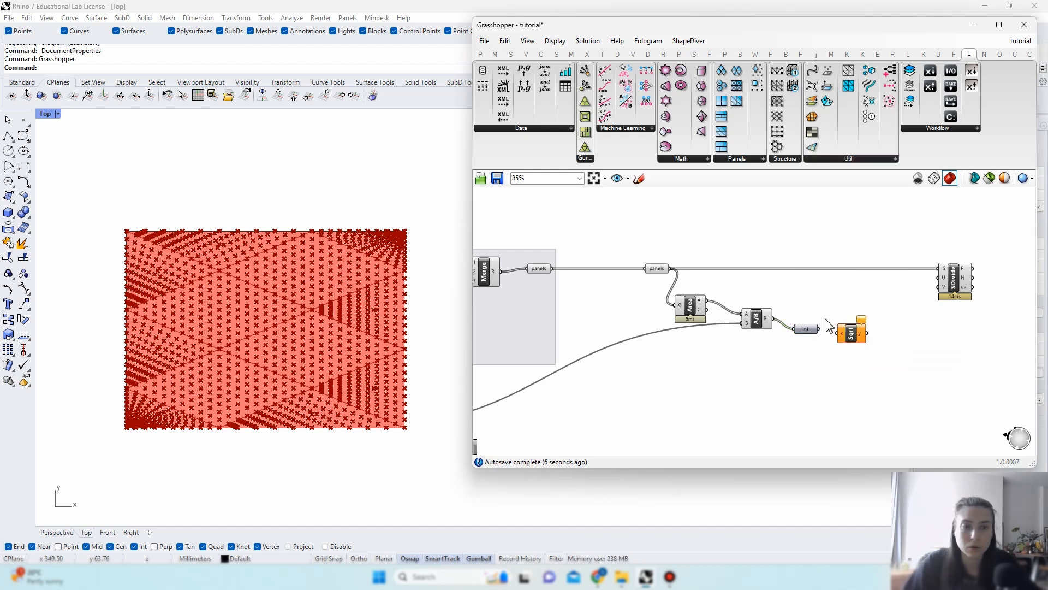
{"action": "left_click_drag", "start_coordinate": [818, 328], "coordinate": [867, 332]}
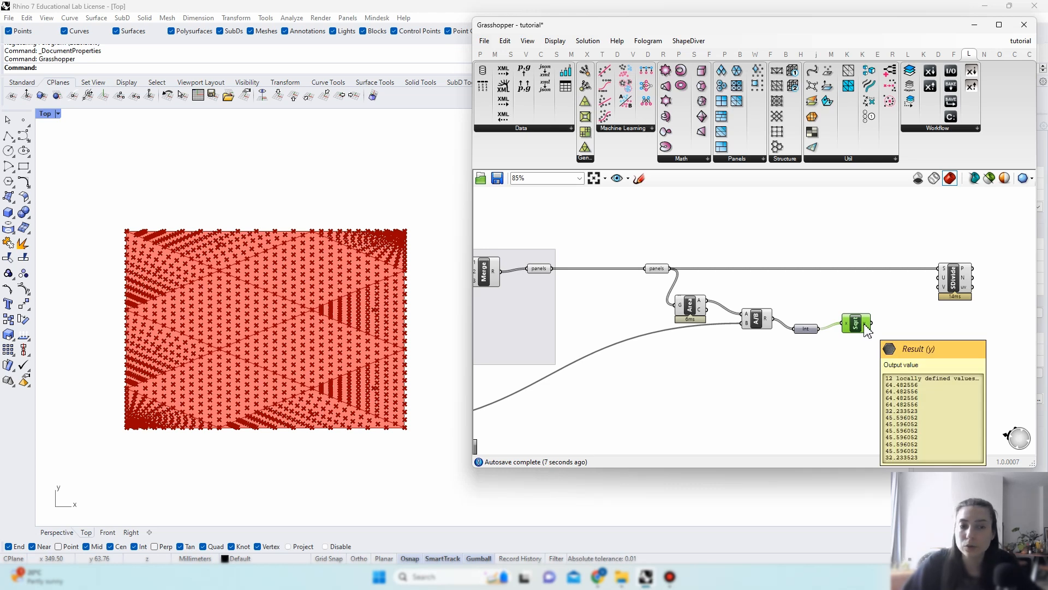
Step: Connect the Square Root result to both the U and V inputs of Divide Surface and check the counts
{"action": "left_click_drag", "start_coordinate": [871, 324], "coordinate": [941, 278]}
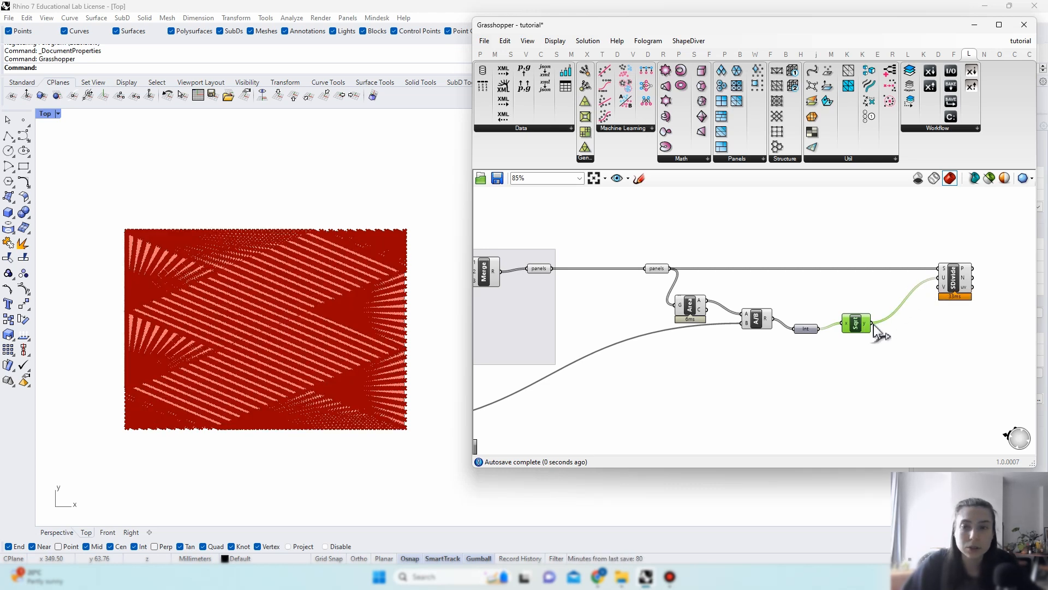
{"action": "left_click_drag", "start_coordinate": [872, 324], "coordinate": [941, 287]}
{"action": "left_click", "coordinate": [964, 295]}
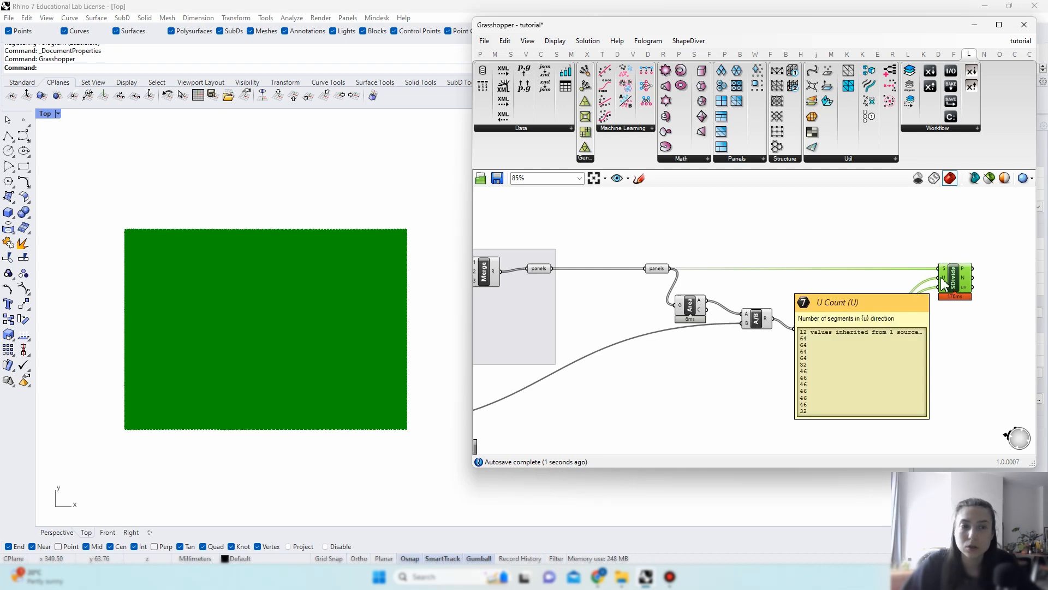
{"action": "mouse_move", "coordinate": [966, 274]}
Step: Try the "density points" slider at 10, inspect the point pattern in the viewport, and set the slider to 8
{"action": "scroll", "coordinate": [936, 351], "scroll_direction": "down", "scroll_amount": 2}
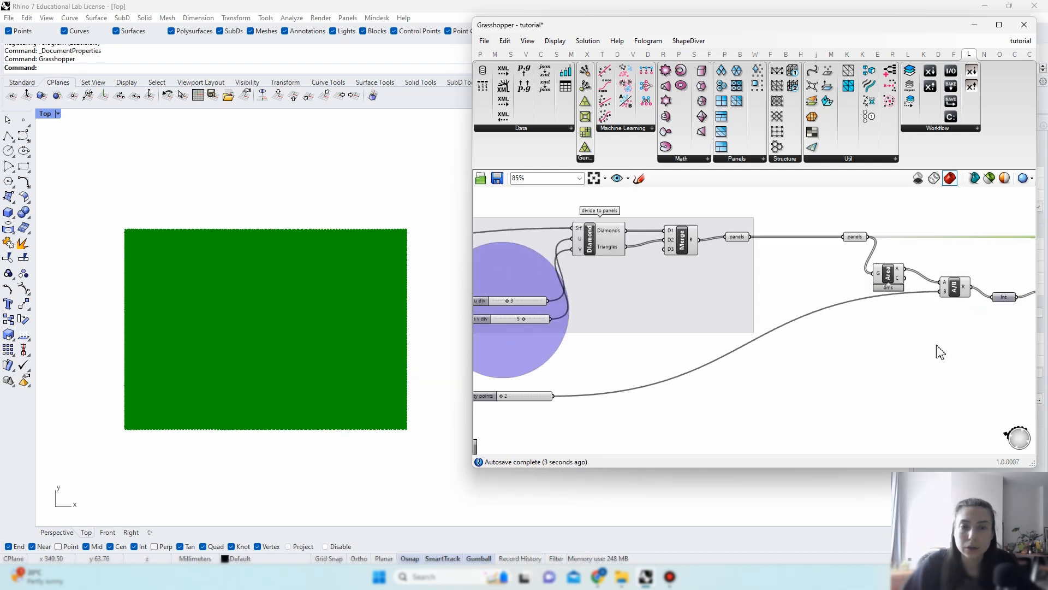
{"action": "scroll", "coordinate": [568, 398], "scroll_direction": "up", "scroll_amount": 5}
{"action": "left_click_drag", "start_coordinate": [569, 394], "coordinate": [611, 397]}
{"action": "scroll", "coordinate": [252, 298], "scroll_direction": "up", "scroll_amount": 4}
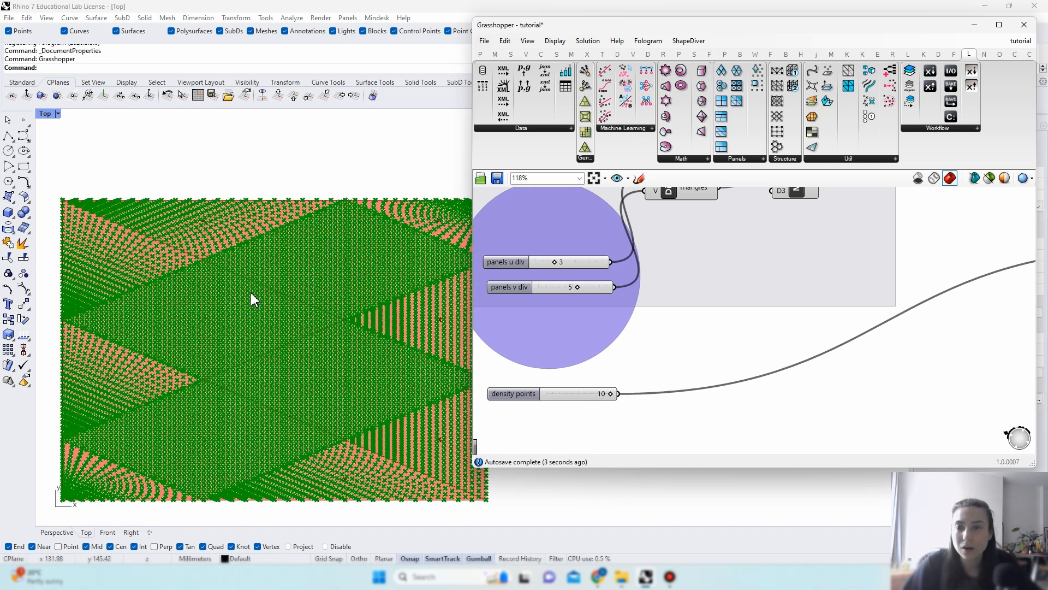
{"action": "right_click_drag", "start_coordinate": [257, 300], "coordinate": [247, 298]}
{"action": "scroll", "coordinate": [621, 408], "scroll_direction": "up", "scroll_amount": 2}
{"action": "scroll", "coordinate": [614, 403], "scroll_direction": "down", "scroll_amount": 4}
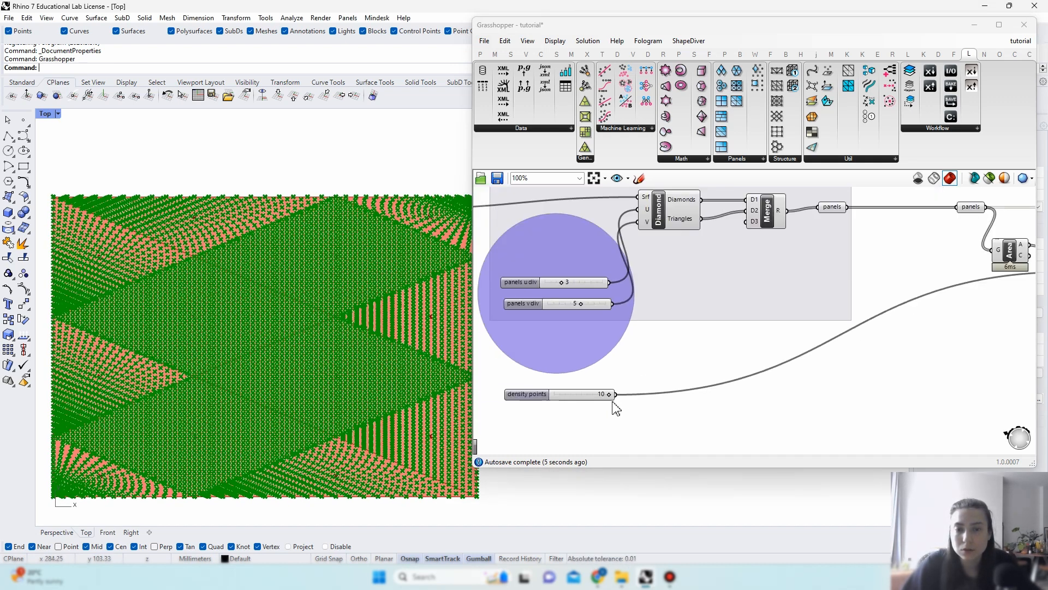
{"action": "mouse_move", "coordinate": [609, 396]}
{"action": "left_mouse_down"}
{"action": "mouse_move", "coordinate": [543, 399]}
{"action": "mouse_move", "coordinate": [595, 408]}
{"action": "left_mouse_up"}
Step: Add a number slider ranging from 8 to 20, transfer the density wire to it, and set it to 20
{"action": "double_click", "coordinate": [585, 409]}
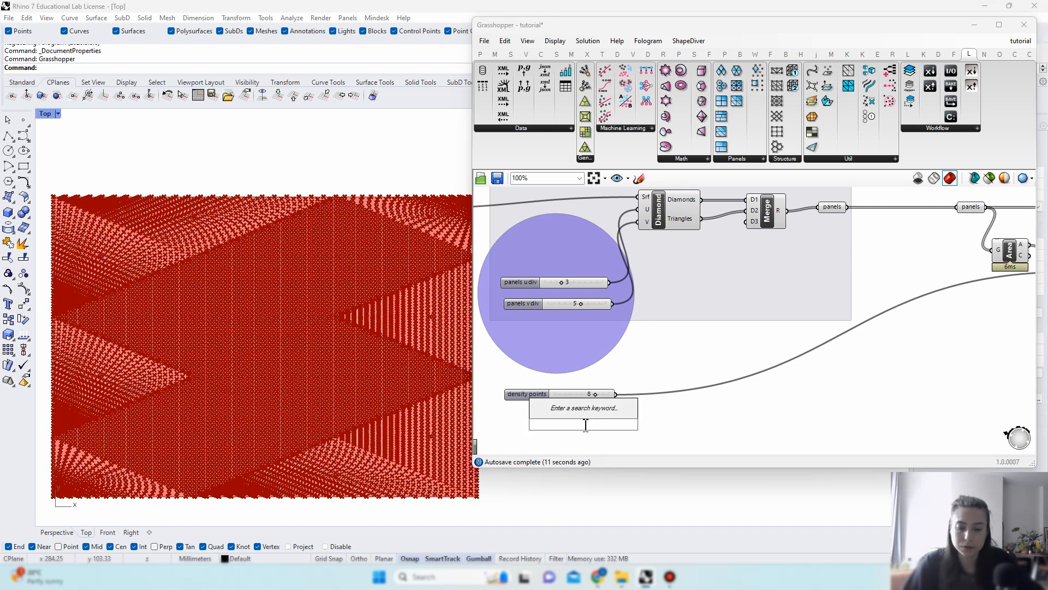
{"action": "type", "text": "8<"}
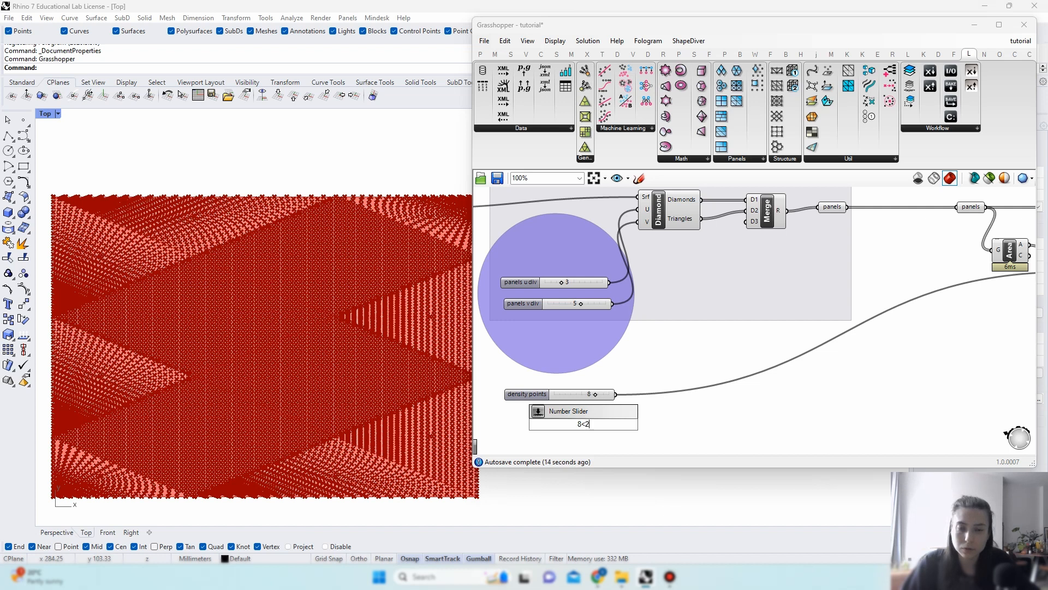
{"action": "type", "text": "2"}
{"action": "key", "text": "Return"}
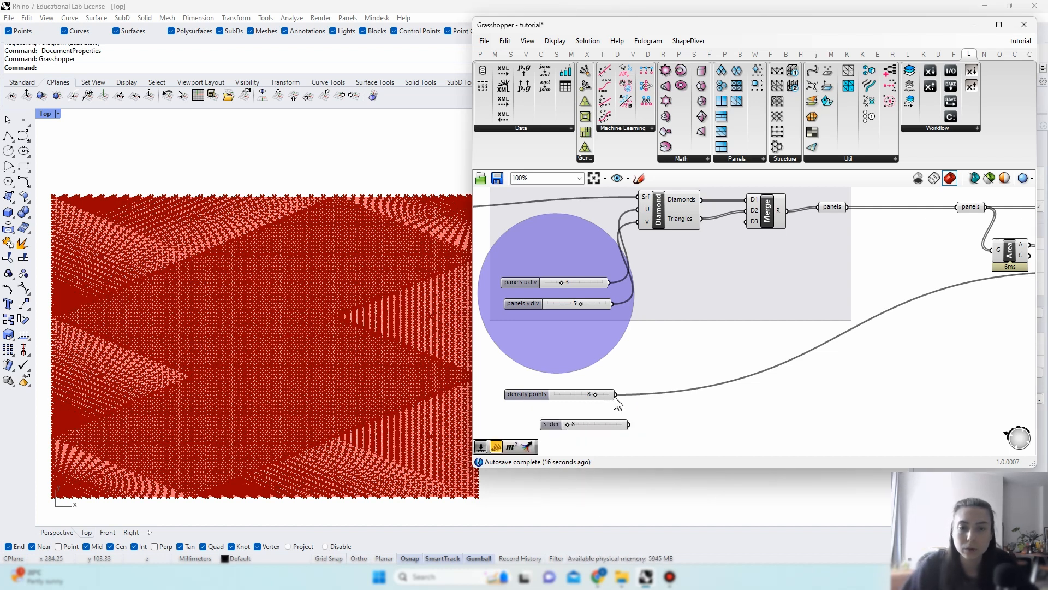
{"action": "left_click_drag", "start_coordinate": [616, 398], "coordinate": [621, 440], "text": "ctrl+shift"}
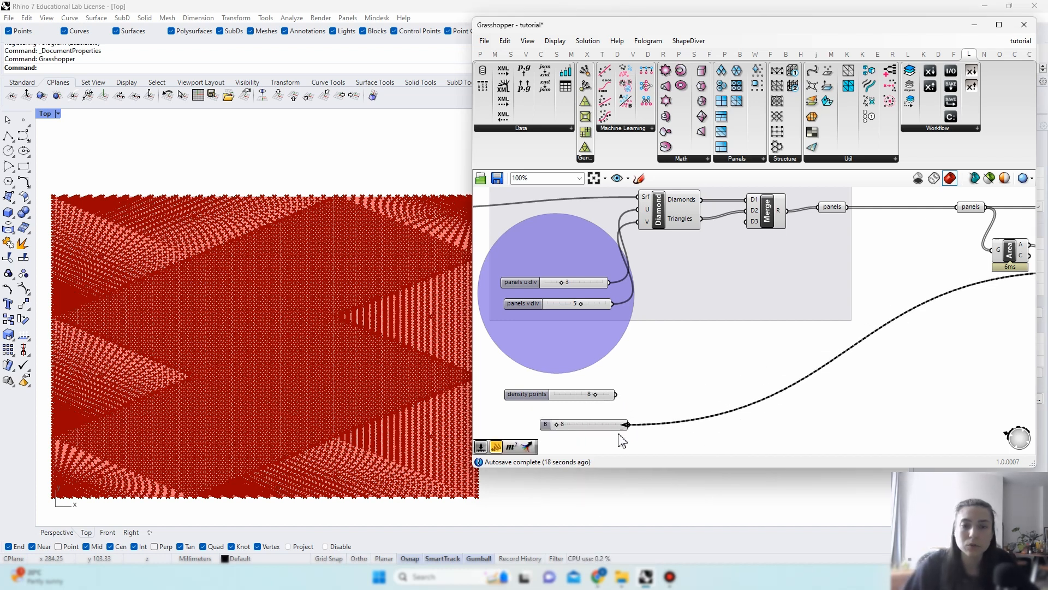
{"action": "left_click_drag", "start_coordinate": [558, 424], "coordinate": [632, 426]}
Step: Delete the old "density points" slider, move the new slider into its place, and rename it "density"
{"action": "left_click", "coordinate": [555, 393]}
{"action": "key", "text": "Delete"}
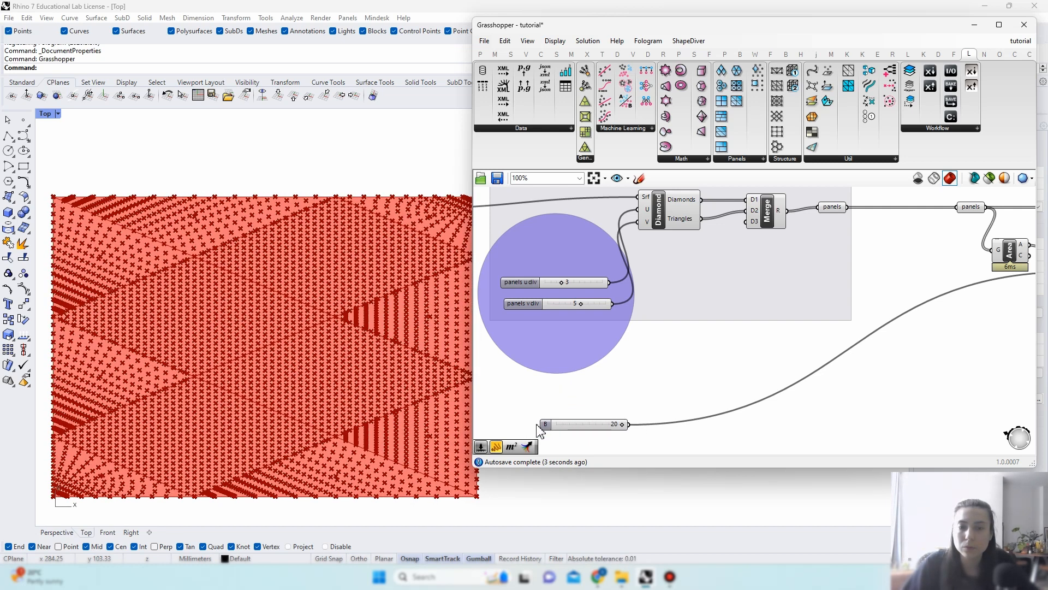
{"action": "left_click_drag", "start_coordinate": [537, 424], "coordinate": [541, 391]}
{"action": "right_click", "coordinate": [551, 392]}
{"action": "type", "text": "de"}
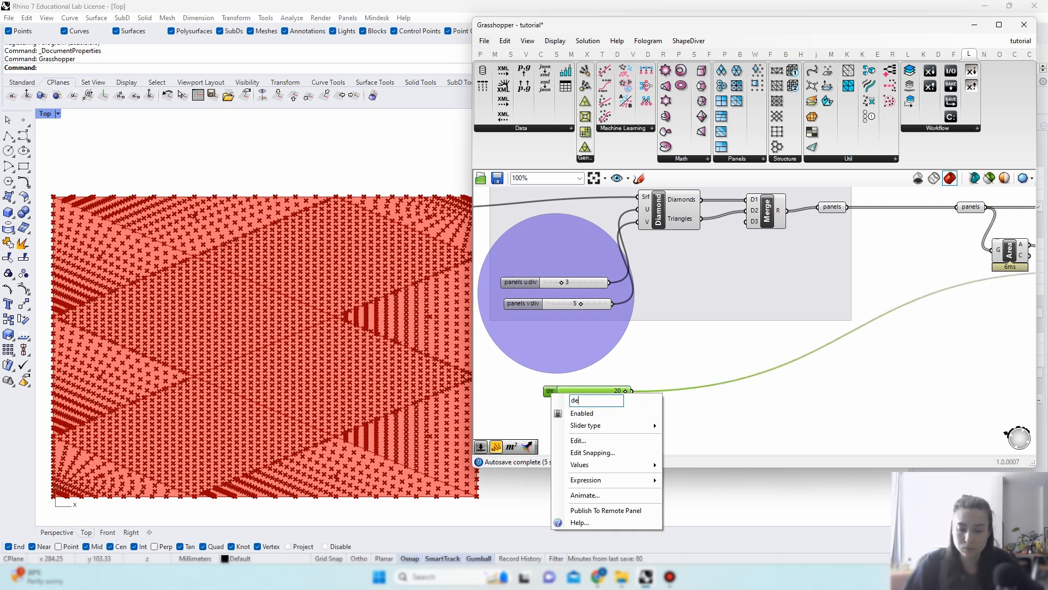
{"action": "type", "text": "nsity"}
{"action": "key", "text": "Return"}
{"action": "left_click", "coordinate": [647, 356]}
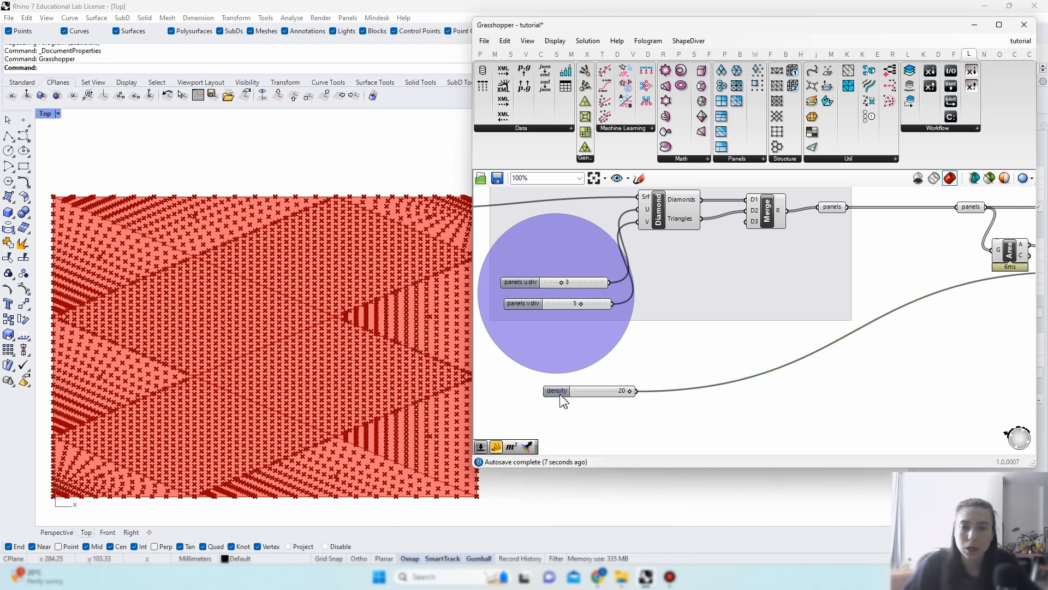
Step: Review the points generated by Divide Surface and simplify the data tree of its P output
{"action": "left_click", "coordinate": [561, 396]}
{"action": "scroll", "coordinate": [563, 404], "scroll_direction": "down", "scroll_amount": 2}
{"action": "right_click_drag", "start_coordinate": [628, 383], "coordinate": [783, 335]}
{"action": "left_click", "coordinate": [879, 293]}
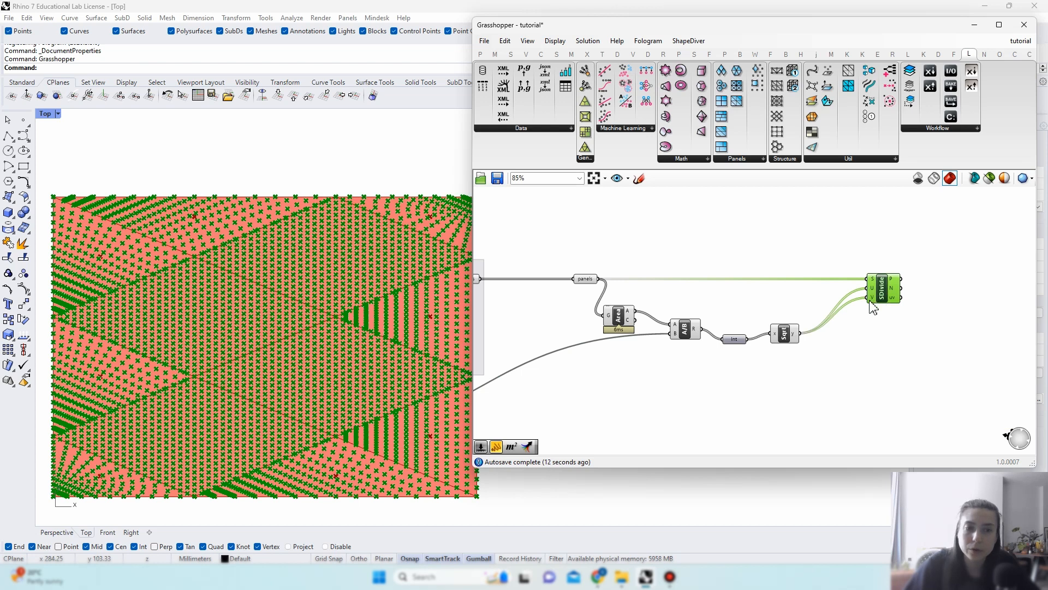
{"action": "left_click", "coordinate": [904, 330]}
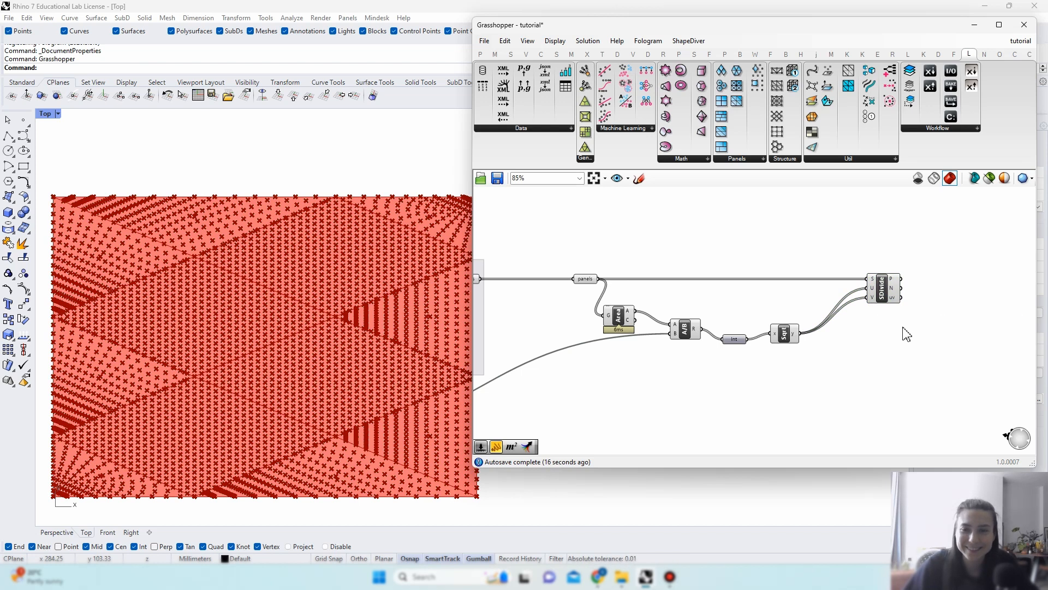
{"action": "right_click_drag", "start_coordinate": [904, 329], "coordinate": [860, 328]}
{"action": "mouse_move", "coordinate": [828, 292]}
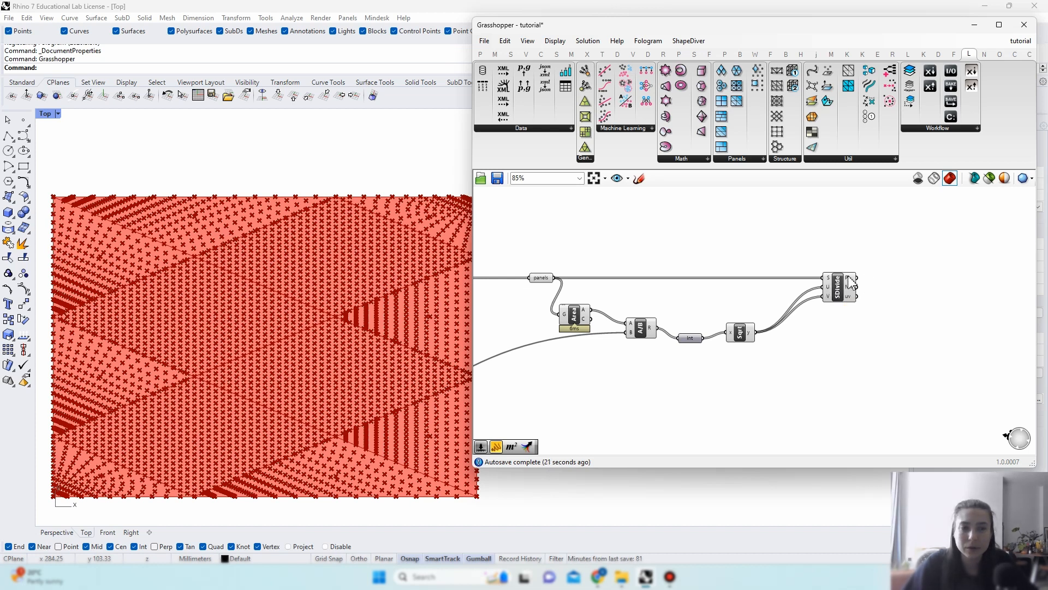
{"action": "right_click", "coordinate": [849, 280]}
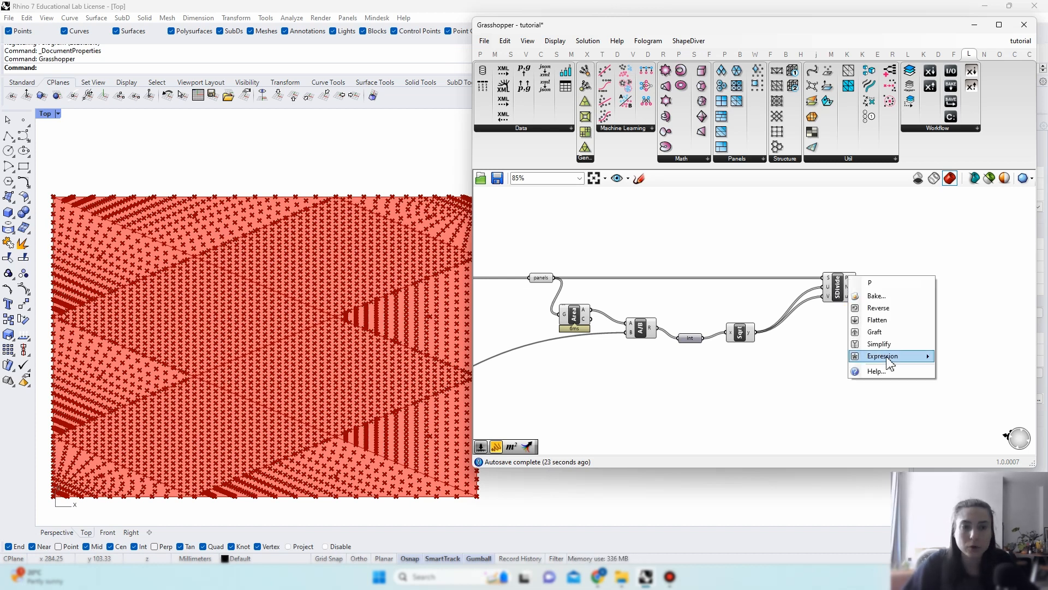
{"action": "left_click", "coordinate": [879, 344]}
{"action": "mouse_move", "coordinate": [847, 279]}
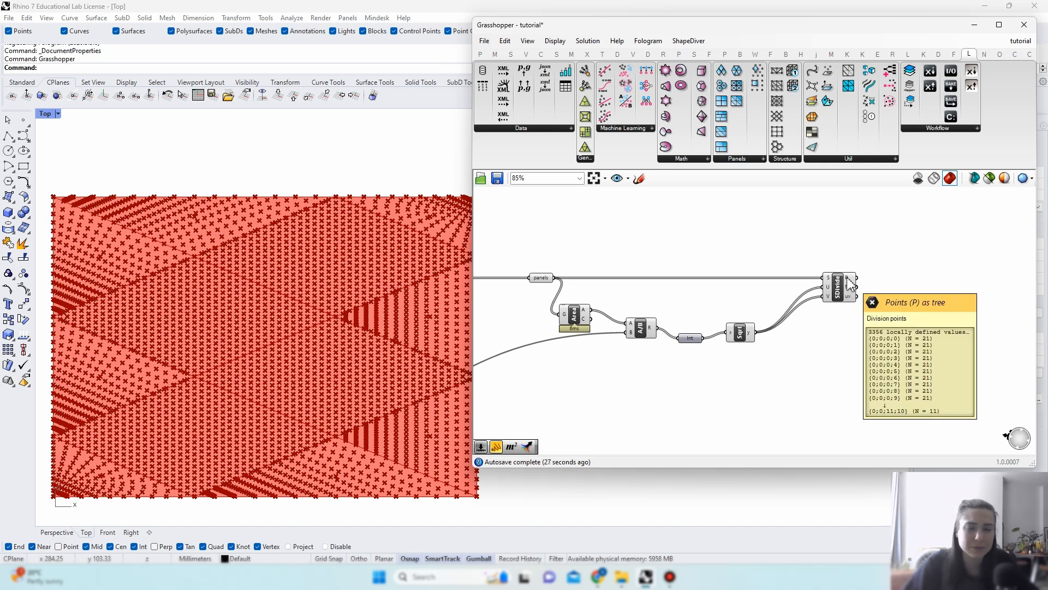
{"action": "right_click", "coordinate": [849, 280]}
{"action": "left_click", "coordinate": [882, 332]}
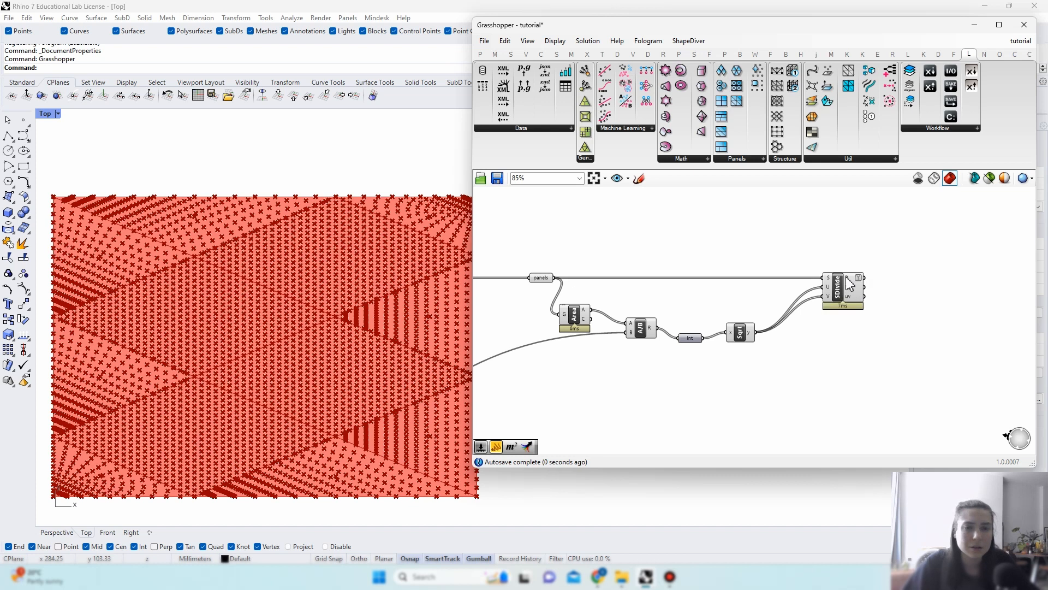
{"action": "mouse_move", "coordinate": [848, 278]}
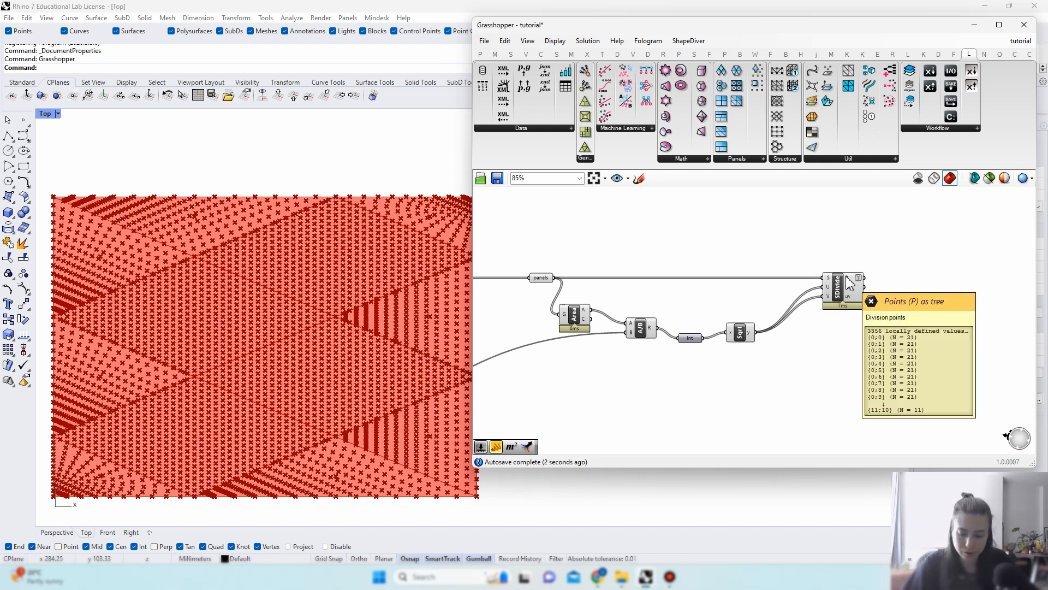
Step: Add a Trim Tree component fed by Divide Surface's P output and compare the data trees before and after trimming
{"action": "right_click_drag", "start_coordinate": [959, 298], "coordinate": [848, 295]}
{"action": "double_click", "coordinate": [814, 296]}
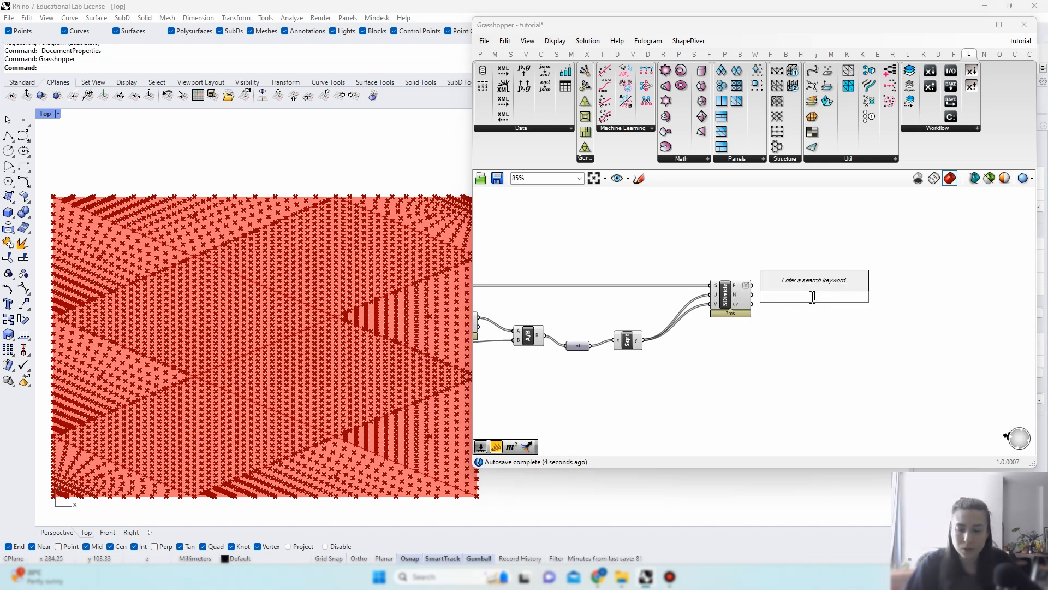
{"action": "type", "text": "trim tree"}
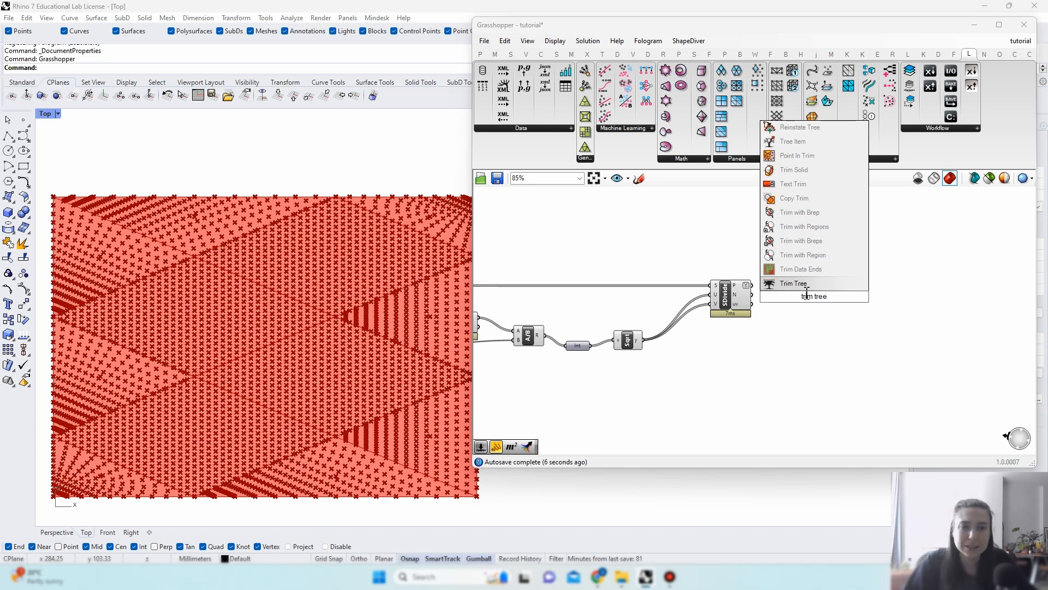
{"action": "key", "text": "Return"}
{"action": "left_click_drag", "start_coordinate": [752, 285], "coordinate": [797, 288]}
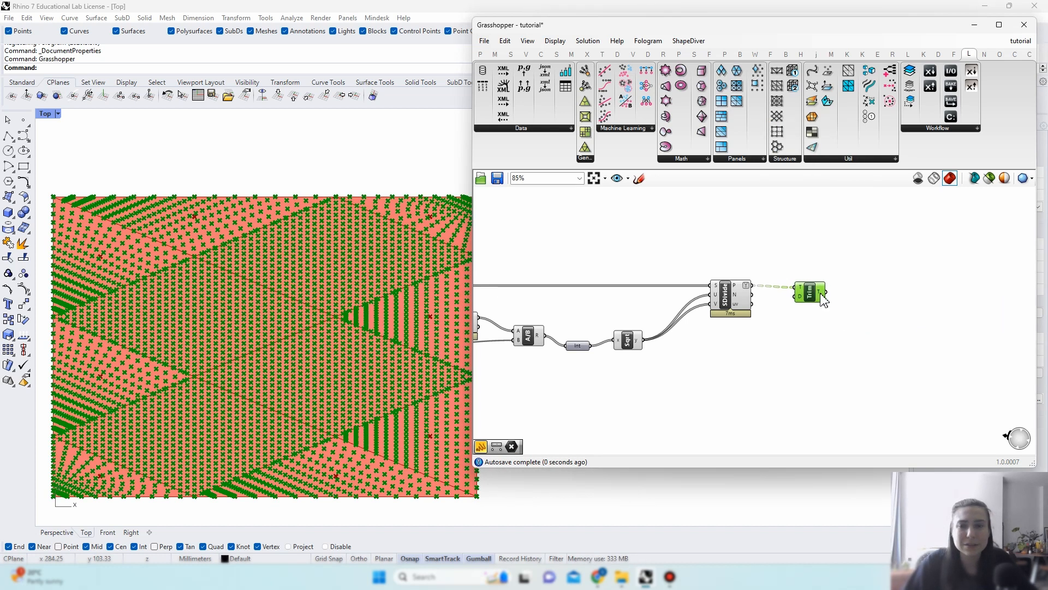
{"action": "left_click", "coordinate": [740, 291]}
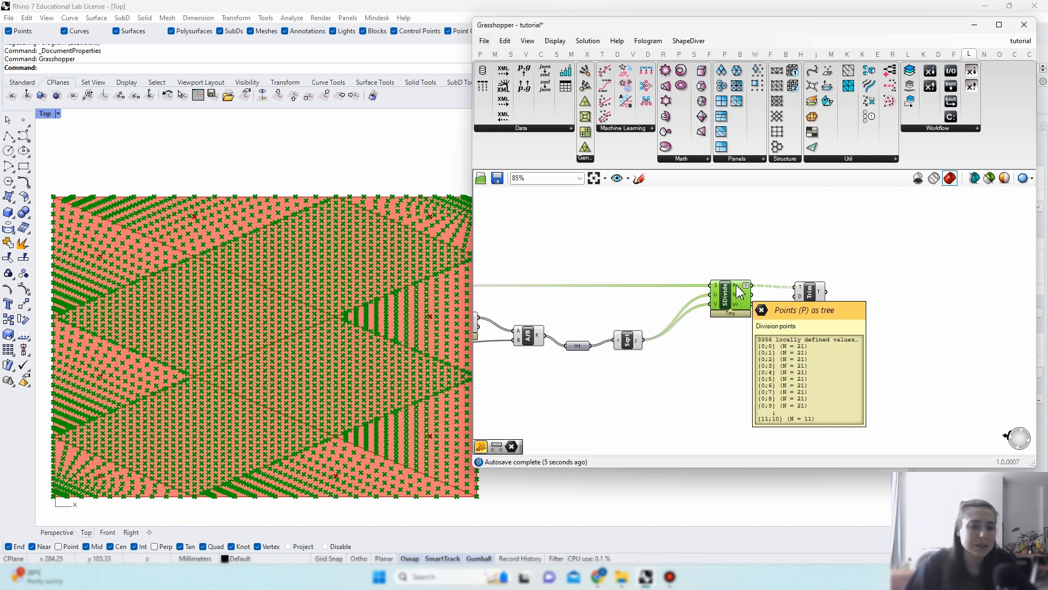
{"action": "mouse_move", "coordinate": [823, 295]}
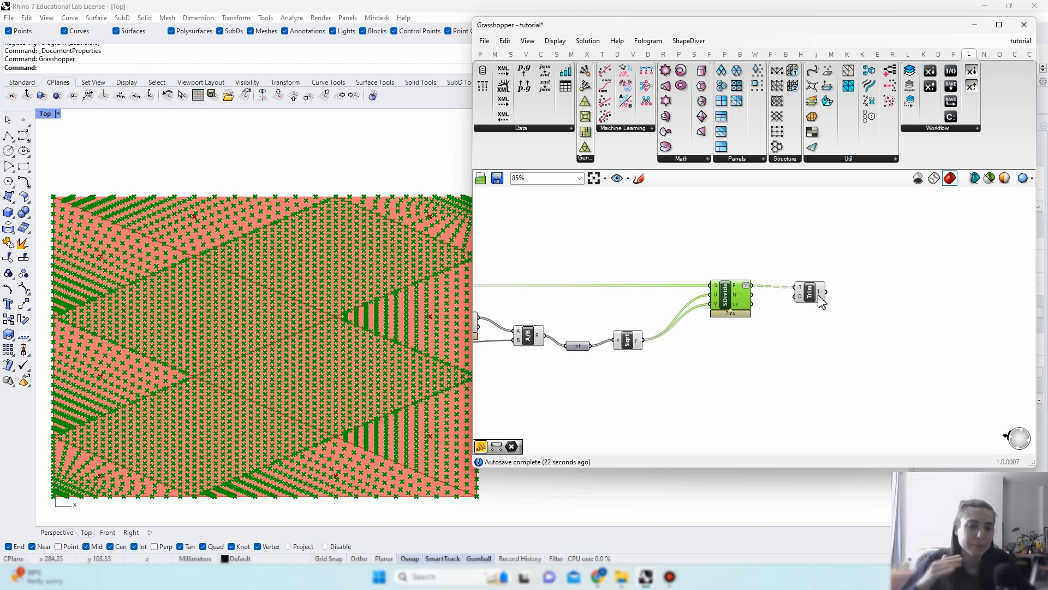
{"action": "left_click", "coordinate": [821, 302]}
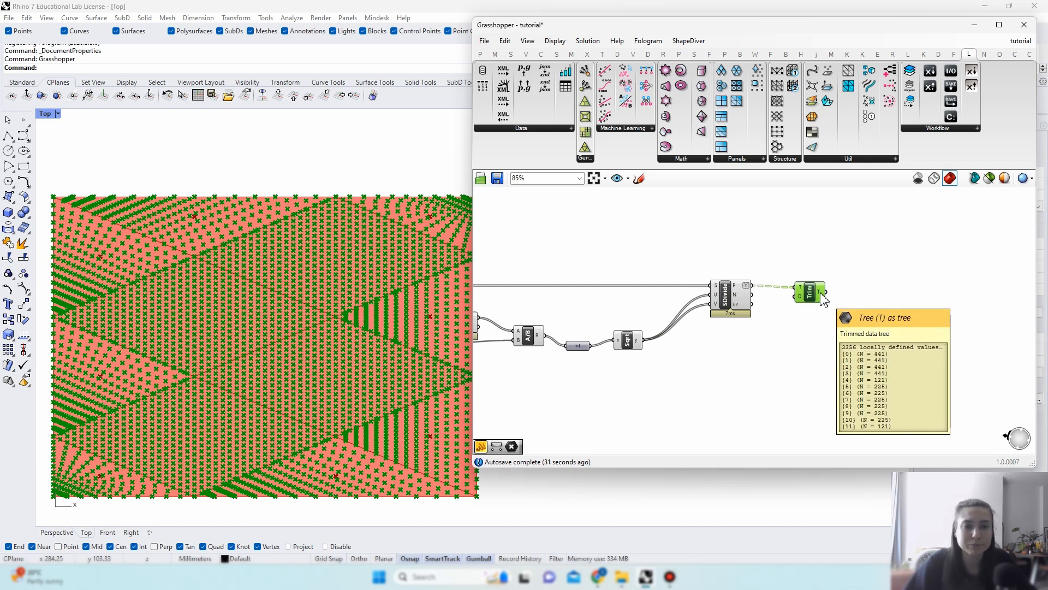
Step: Group the components from the panels parameter through Trim Tree and name the group "divide panels to points"
{"action": "scroll", "coordinate": [860, 321], "scroll_direction": "down", "scroll_amount": 3}
{"action": "left_click_drag", "start_coordinate": [864, 378], "coordinate": [594, 287]}
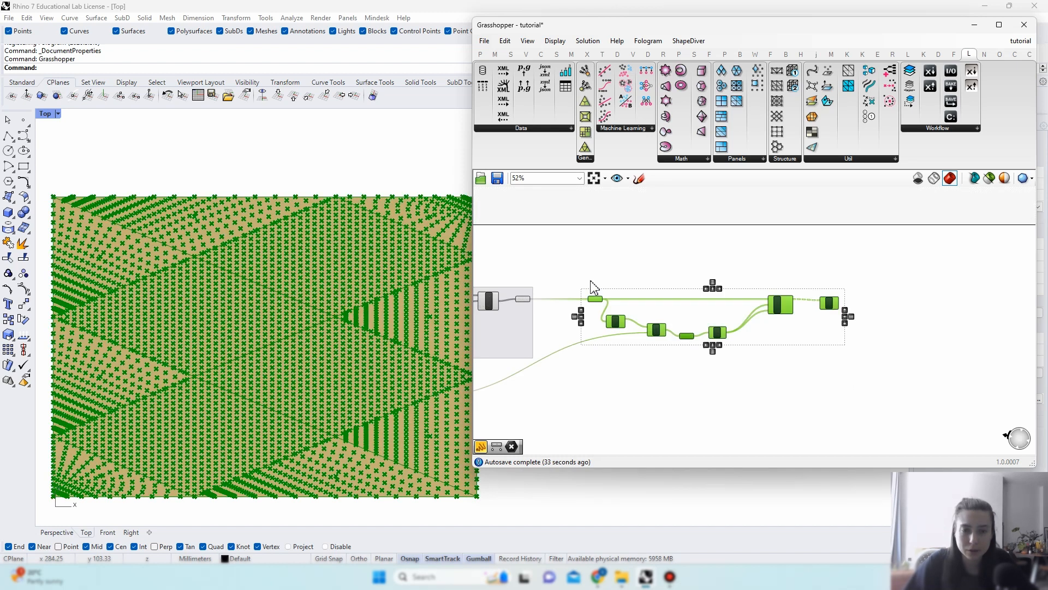
{"action": "right_click", "coordinate": [659, 263]}
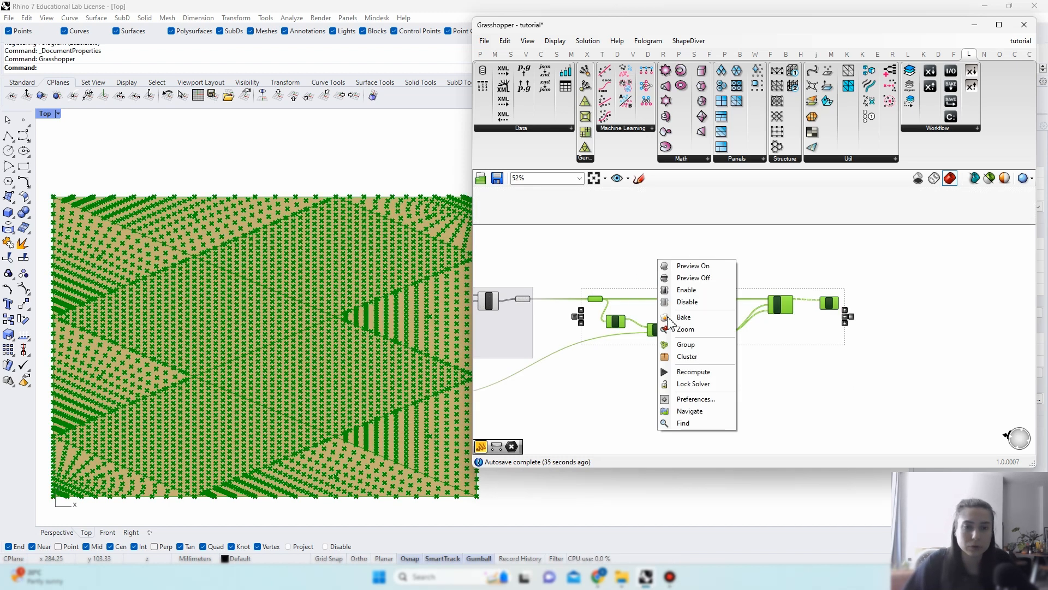
{"action": "left_click", "coordinate": [682, 328]}
{"action": "key", "text": "ctrl+g"}
{"action": "right_click", "coordinate": [687, 310]}
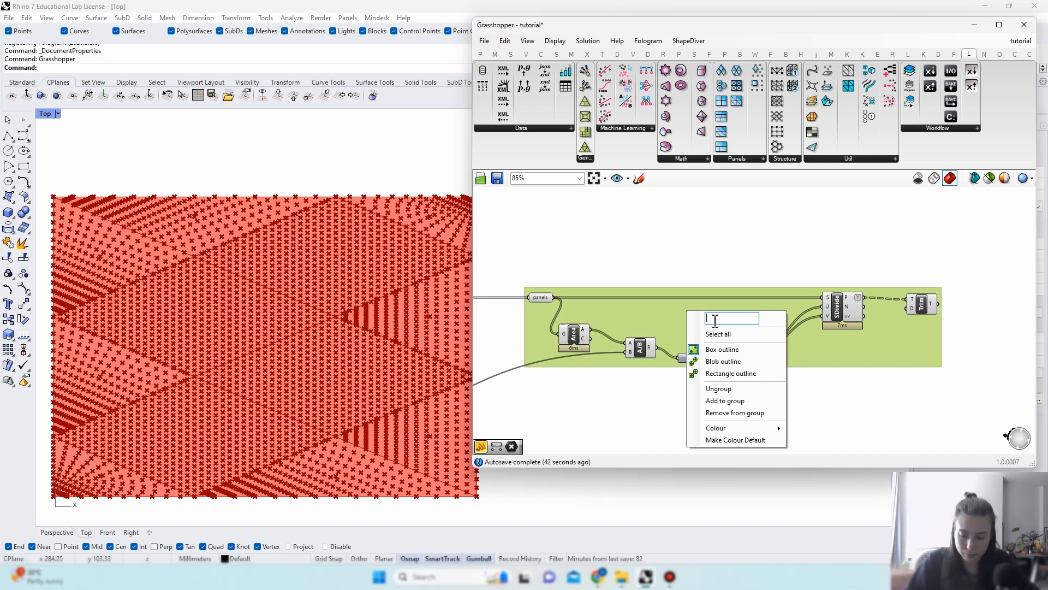
{"action": "type", "text": "divi"}
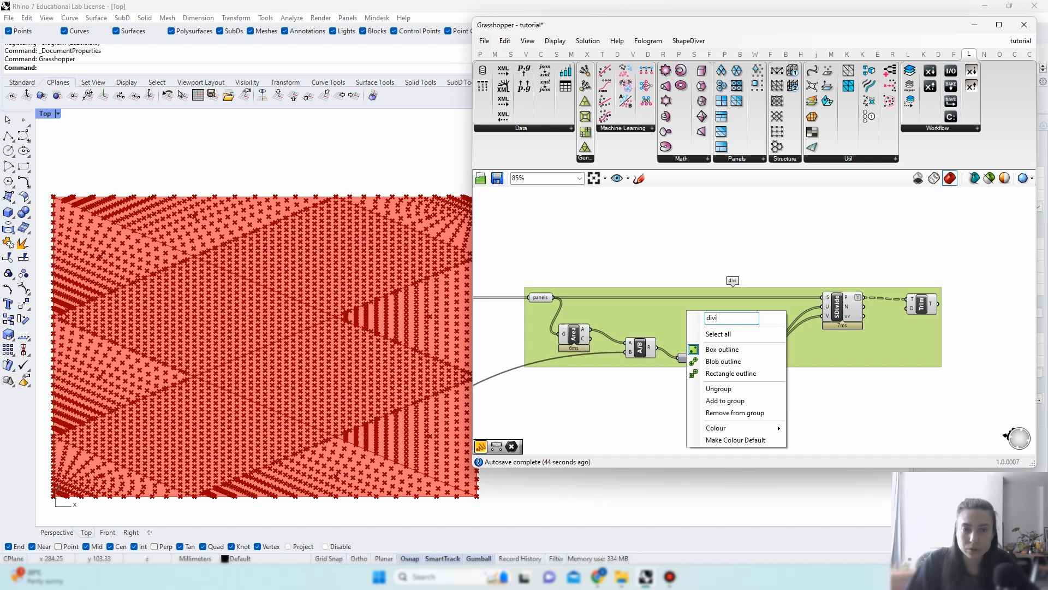
{"action": "type", "text": "de panels"}
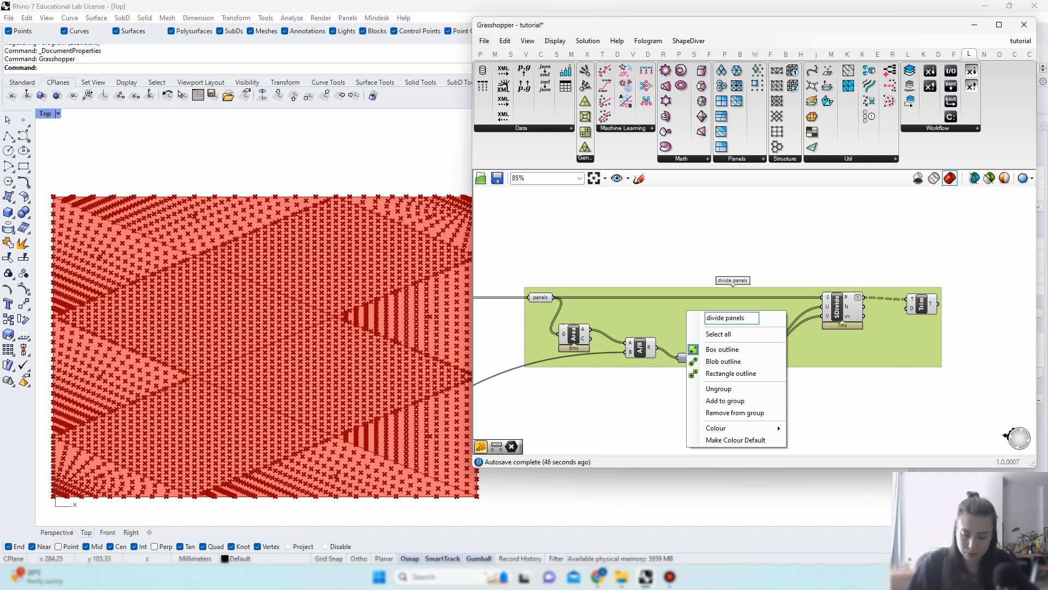
{"action": "type", "text": " to points"}
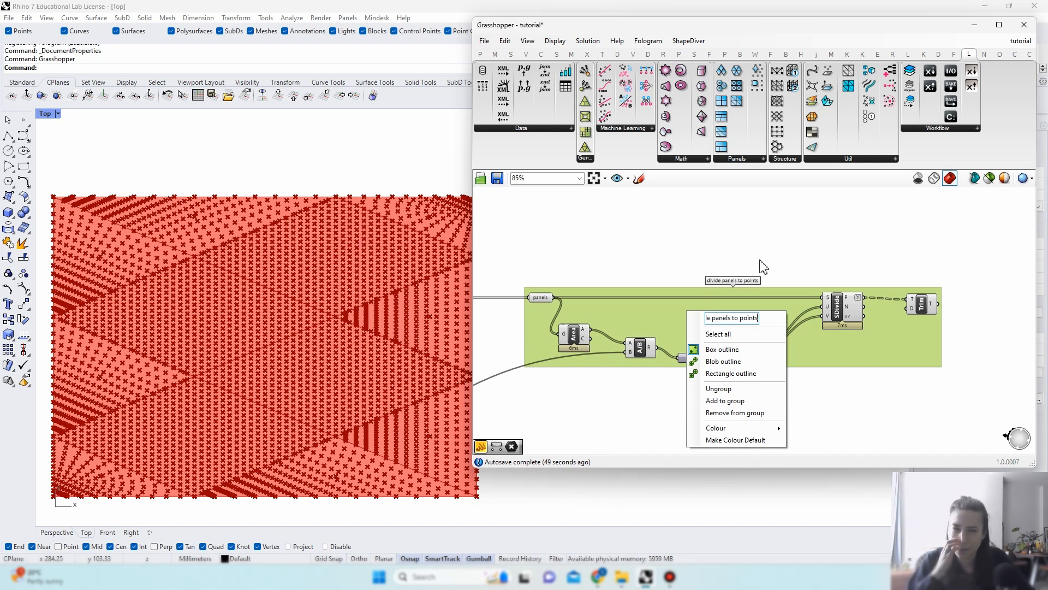
{"action": "left_click", "coordinate": [763, 267]}
Step: Save the Grasshopper definition
{"action": "right_click_drag", "start_coordinate": [873, 282], "coordinate": [710, 257]}
{"action": "left_click", "coordinate": [759, 280]}
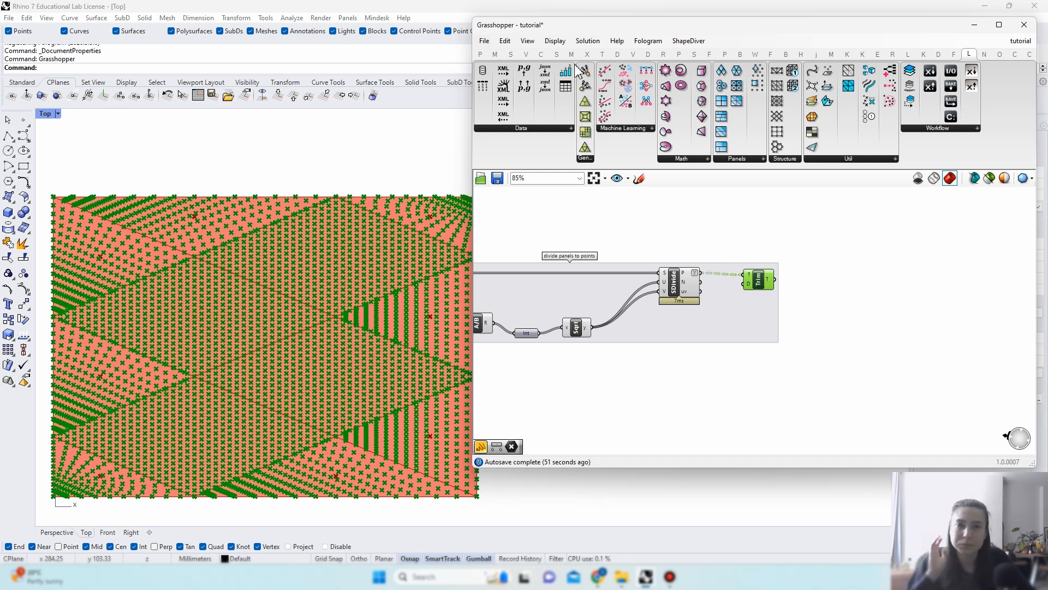
{"action": "left_click", "coordinate": [485, 41]}
{"action": "left_click", "coordinate": [505, 98]}
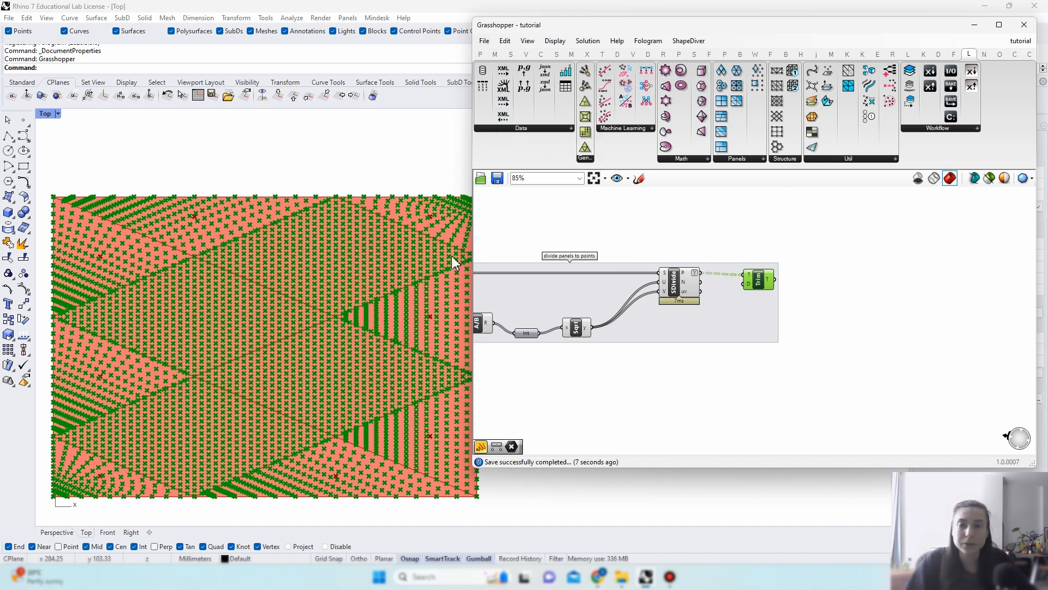
Step: Turn off the preview of every component except Trim Tree and narrow the Grasshopper window to uncover the point pattern
{"action": "left_click", "coordinate": [826, 311]}
{"action": "key", "text": "ctrl+a"}
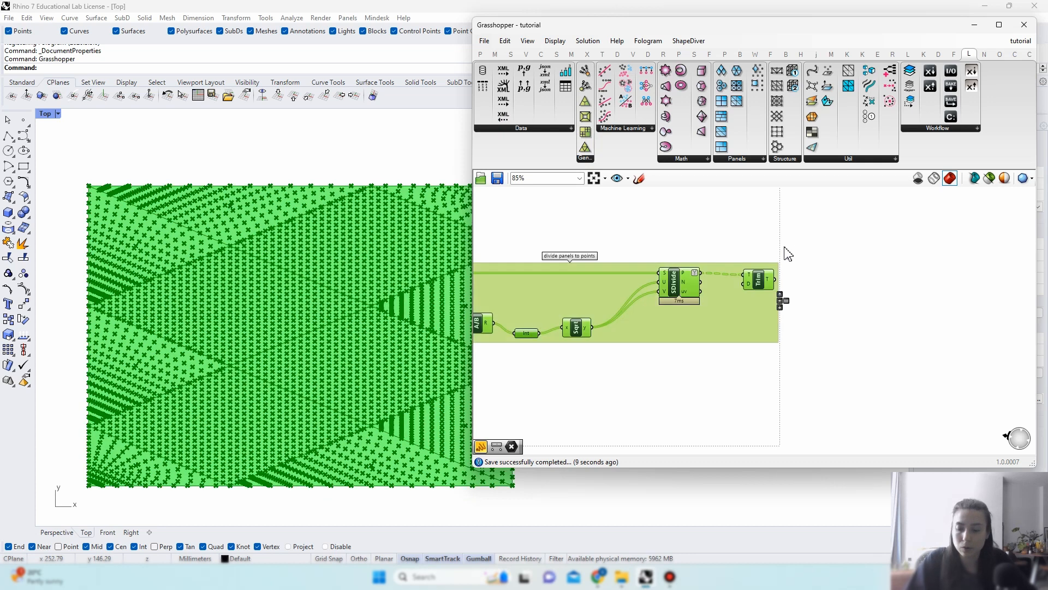
{"action": "right_click", "coordinate": [787, 226]}
{"action": "left_click", "coordinate": [812, 249]}
{"action": "left_click", "coordinate": [791, 265]}
{"action": "left_click", "coordinate": [767, 281]}
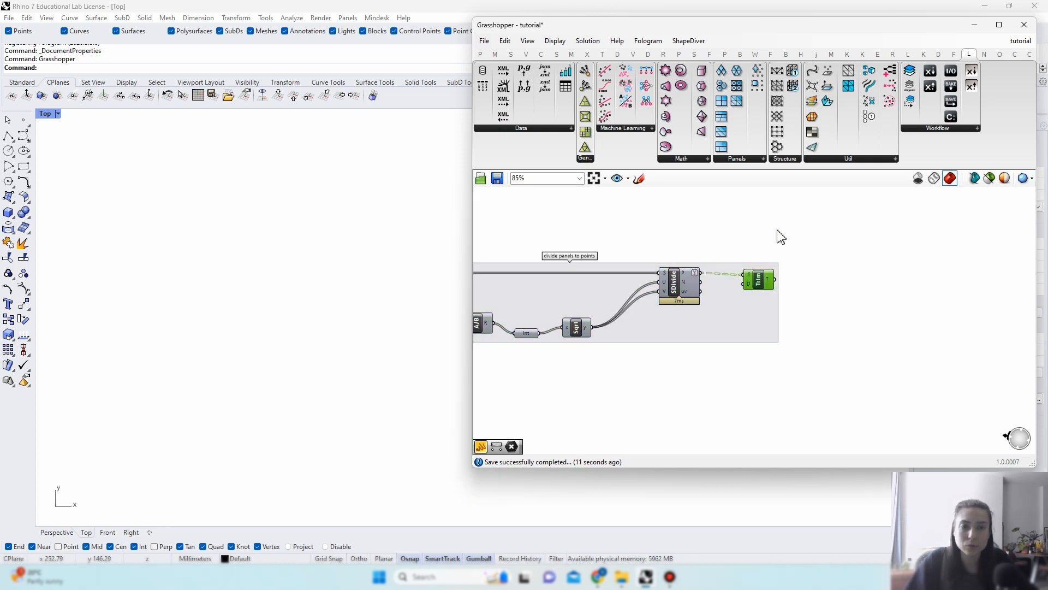
{"action": "left_click", "coordinate": [784, 237]}
{"action": "right_click_drag", "start_coordinate": [416, 309], "coordinate": [369, 303]}
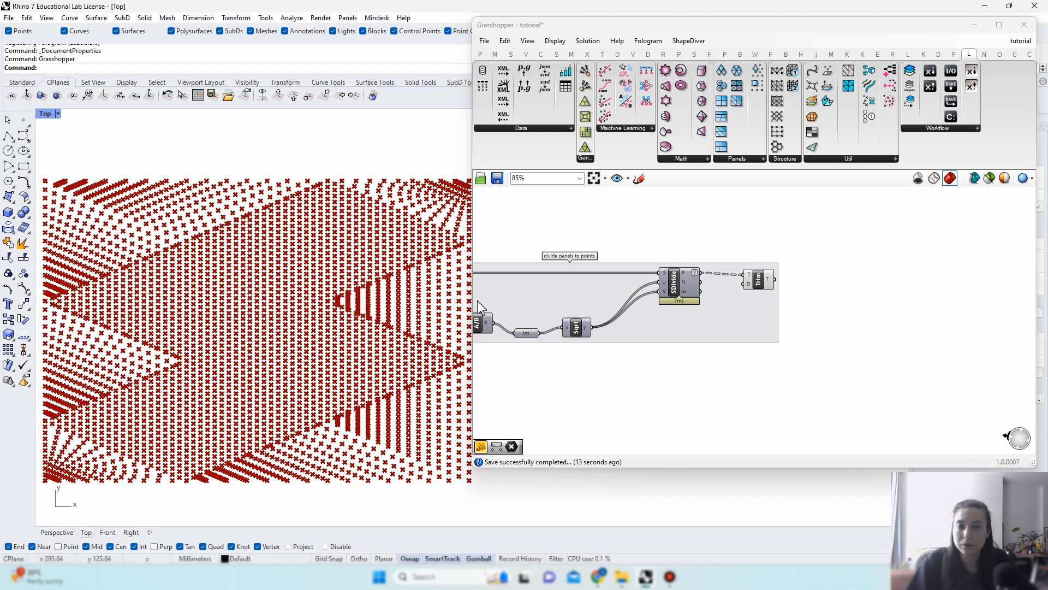
{"action": "left_click_drag", "start_coordinate": [470, 262], "coordinate": [513, 263]}
{"action": "right_click_drag", "start_coordinate": [825, 326], "coordinate": [705, 359]}
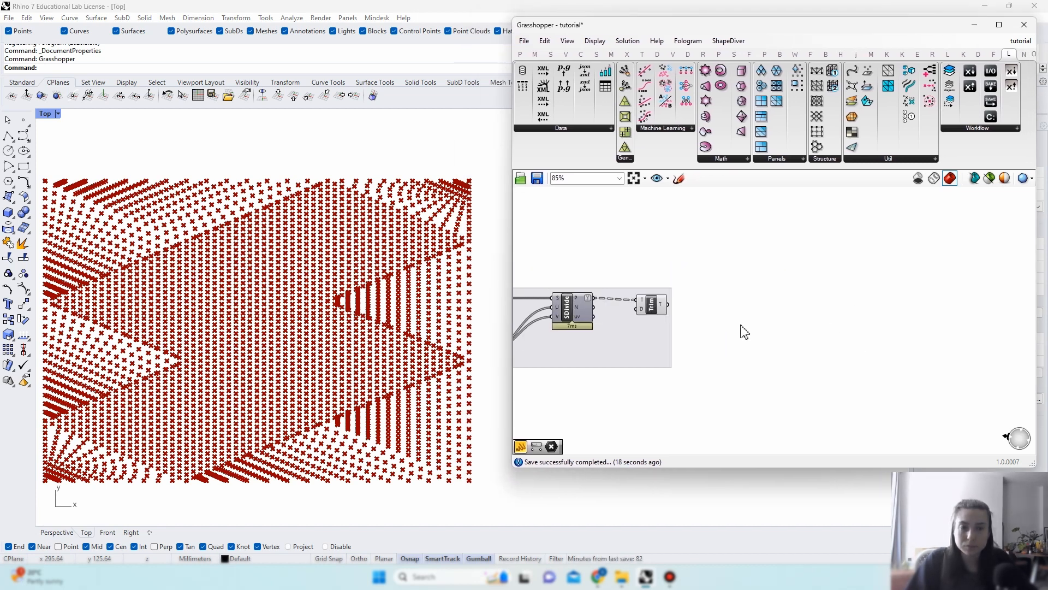
{"action": "double_click", "coordinate": [828, 280]}
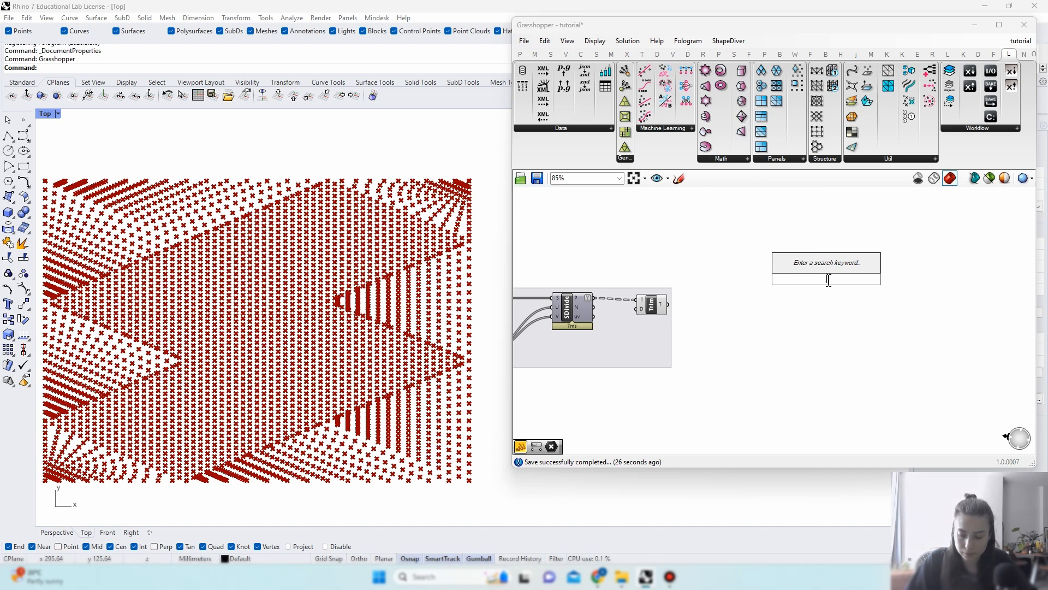
{"action": "type", "text": "s"}
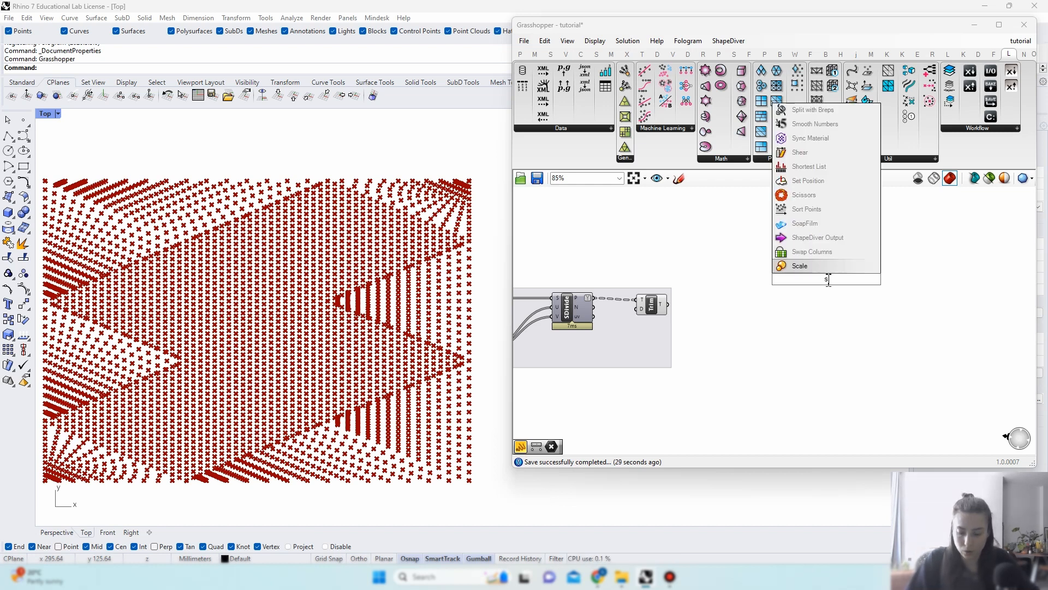
{"action": "type", "text": "urface"}
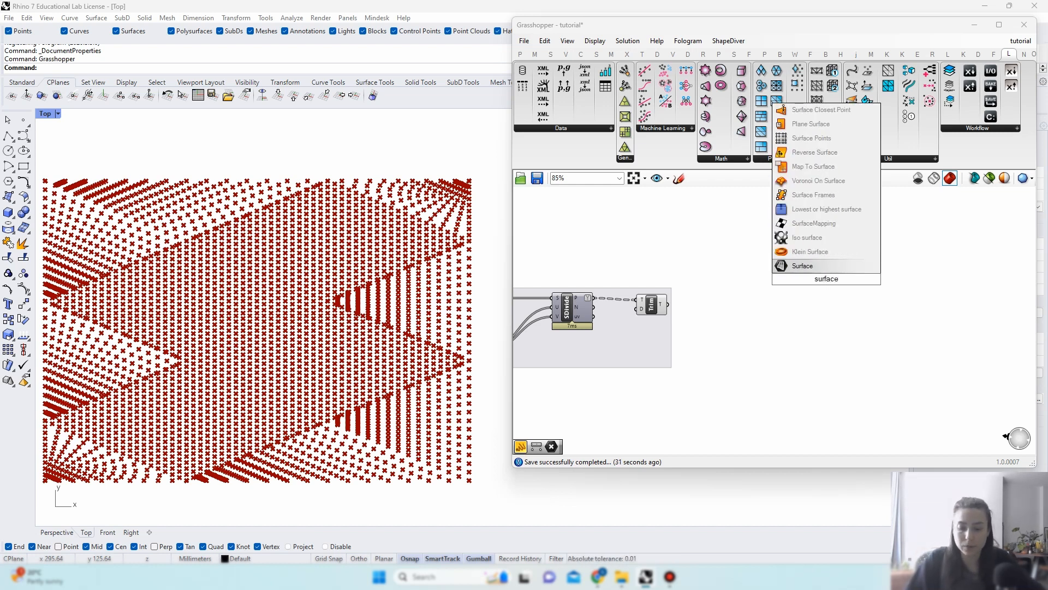
{"action": "key", "text": "Escape"}
Step: Add an Image Sampler component to the empty canvas beyond the "divide panels to points" group
{"action": "double_click", "coordinate": [851, 280]}
{"action": "type", "text": "image"}
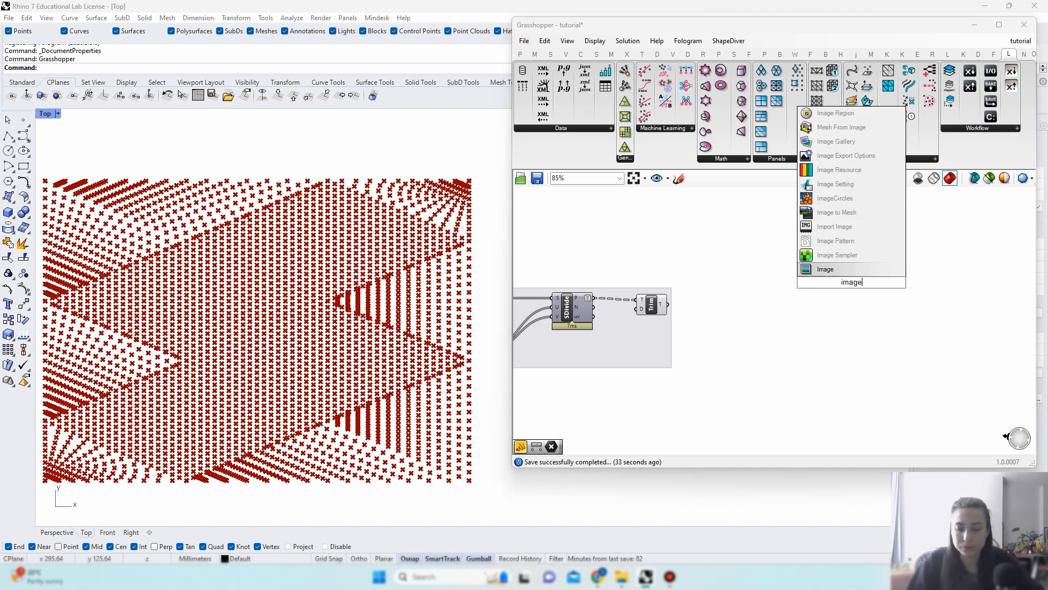
{"action": "type", "text": " samp"}
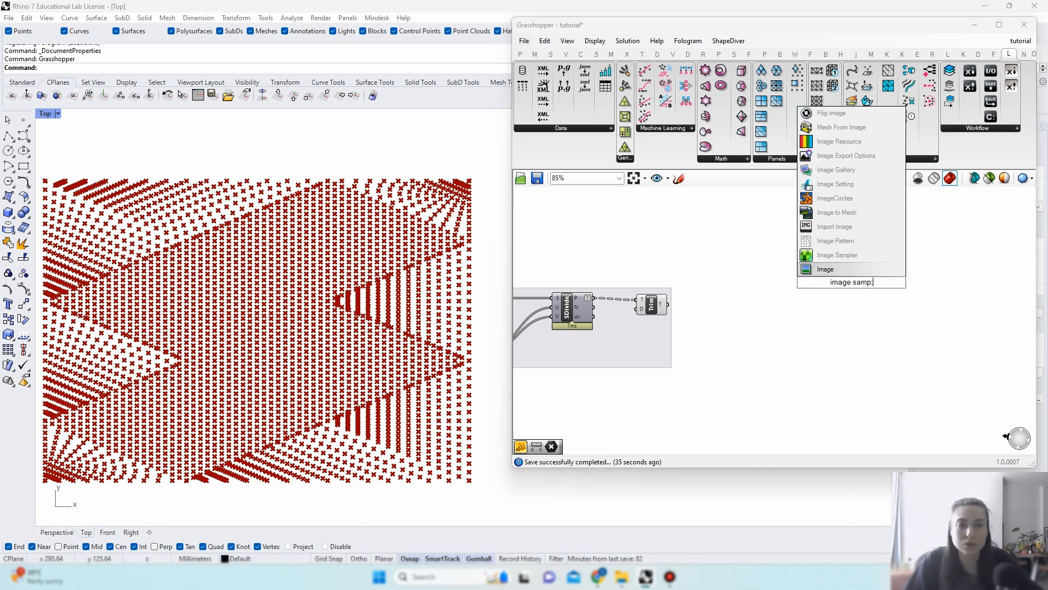
{"action": "left_click", "coordinate": [828, 269]}
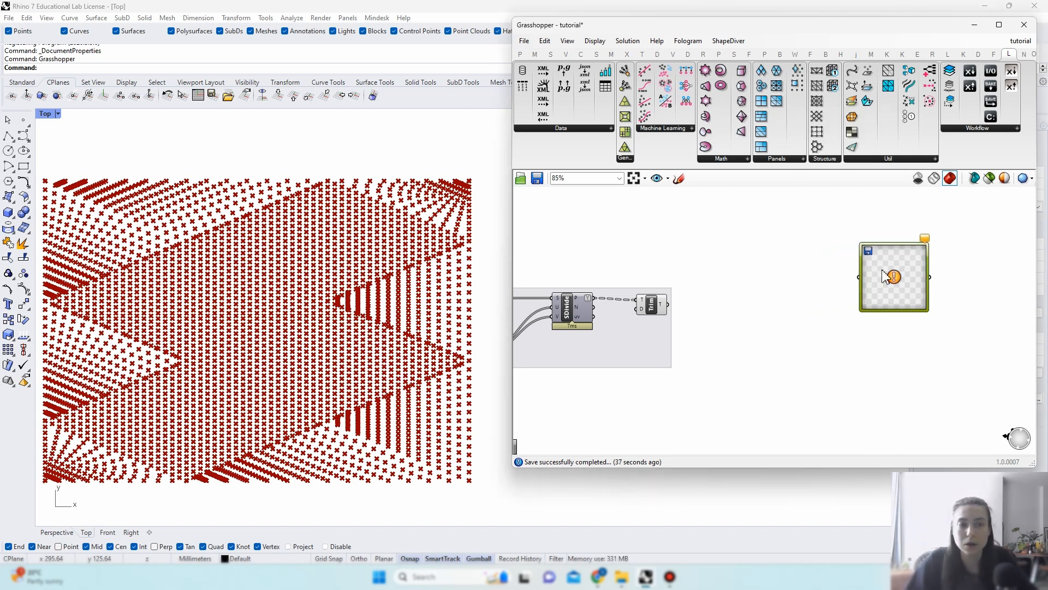
Step: Set the Image Sampler to the brightness channel and load drawing2.jpg from the image_maps folder
{"action": "double_click", "coordinate": [884, 276]}
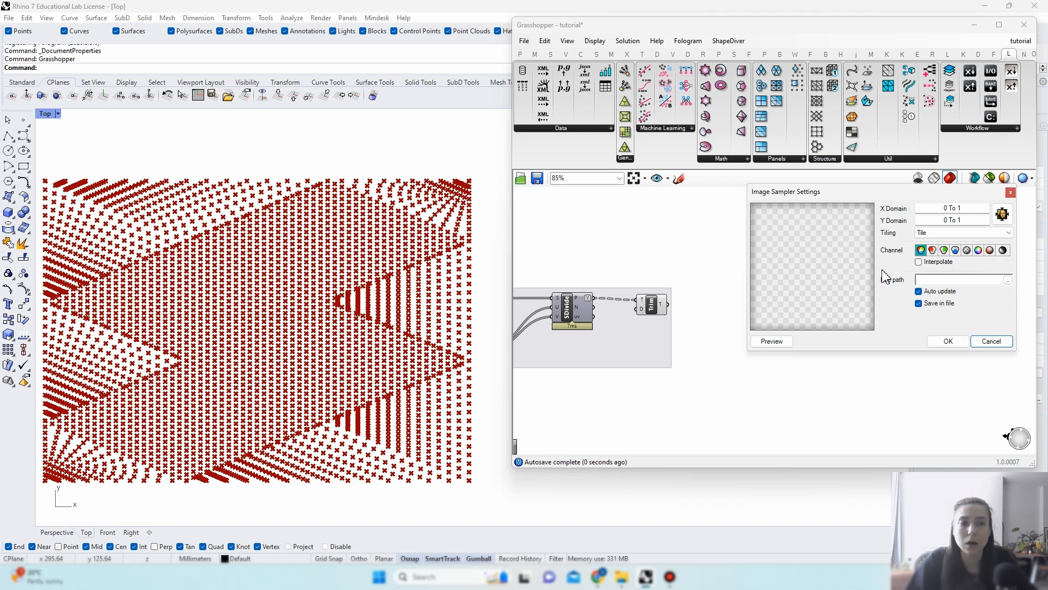
{"action": "left_click", "coordinate": [1004, 251]}
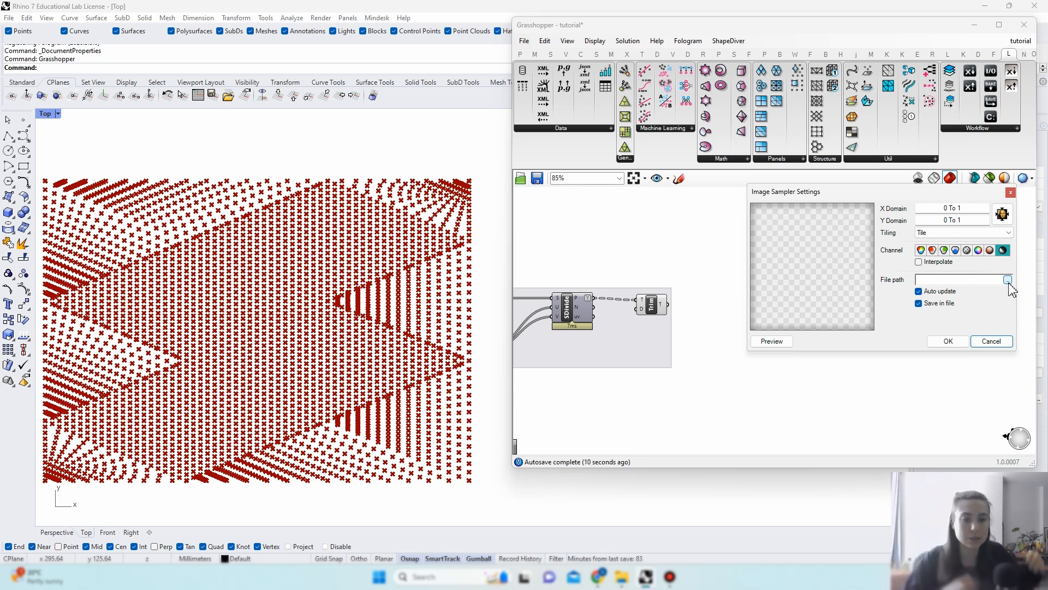
{"action": "left_click", "coordinate": [1008, 282]}
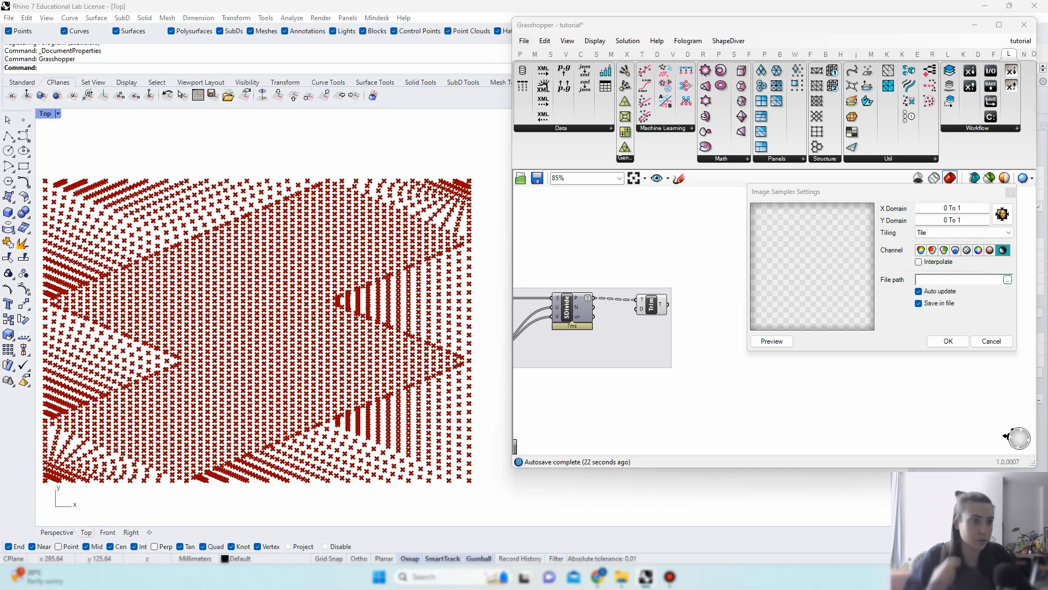
{"action": "left_click_drag", "start_coordinate": [1047, 104], "coordinate": [441, 73]}
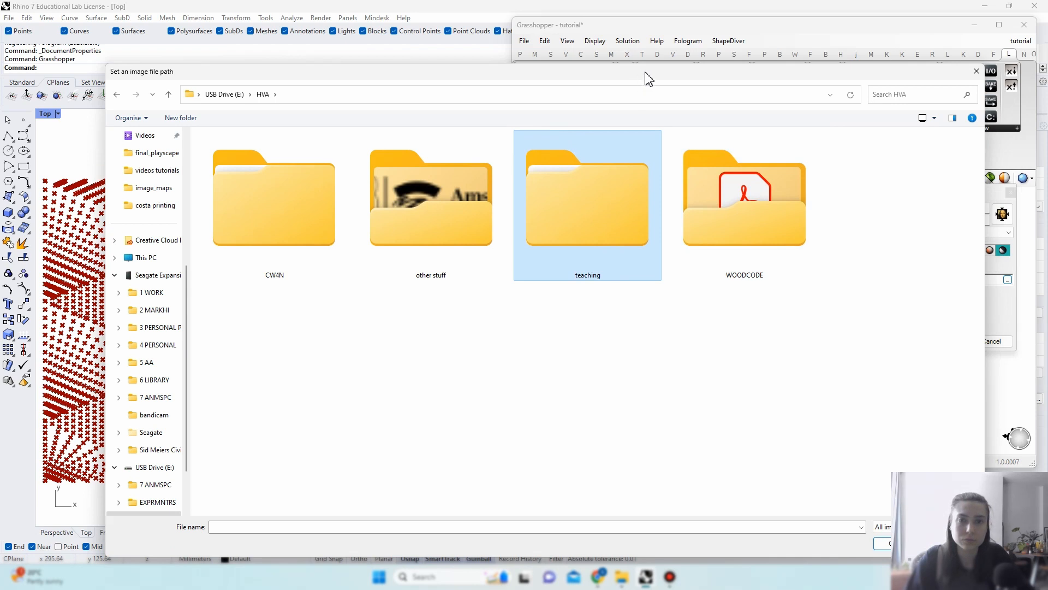
{"action": "left_click_drag", "start_coordinate": [645, 73], "coordinate": [1047, 81]}
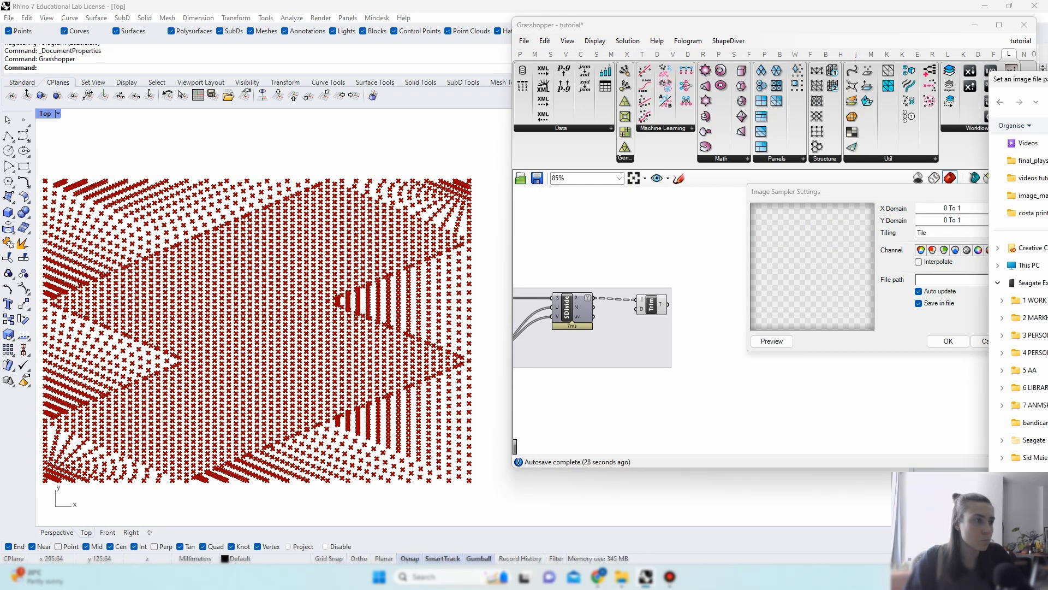
{"action": "left_click_drag", "start_coordinate": [1047, 79], "coordinate": [1047, 66]}
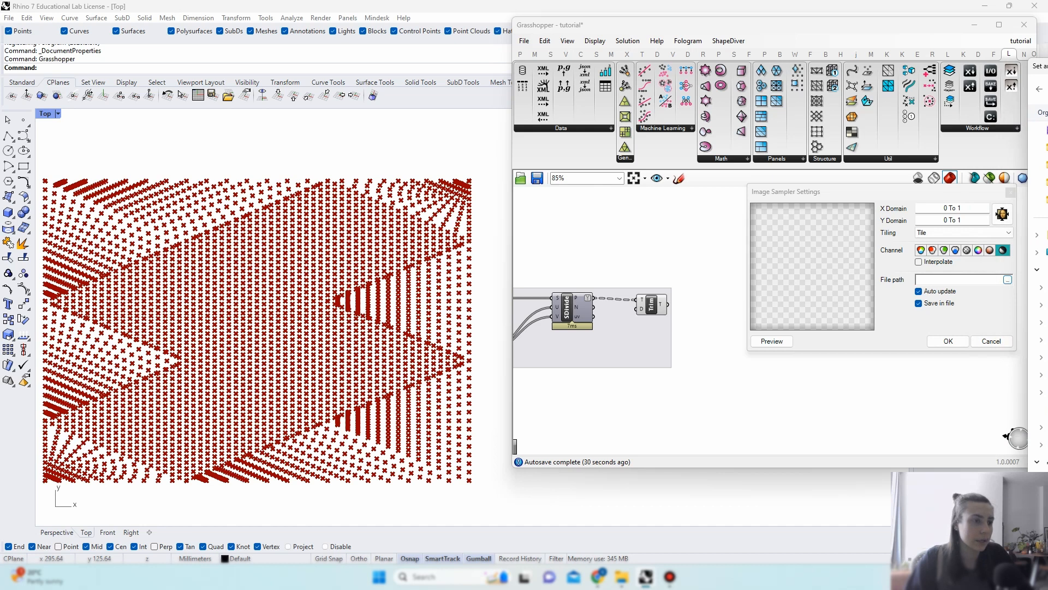
{"action": "left_click_drag", "start_coordinate": [1047, 66], "coordinate": [498, 57]}
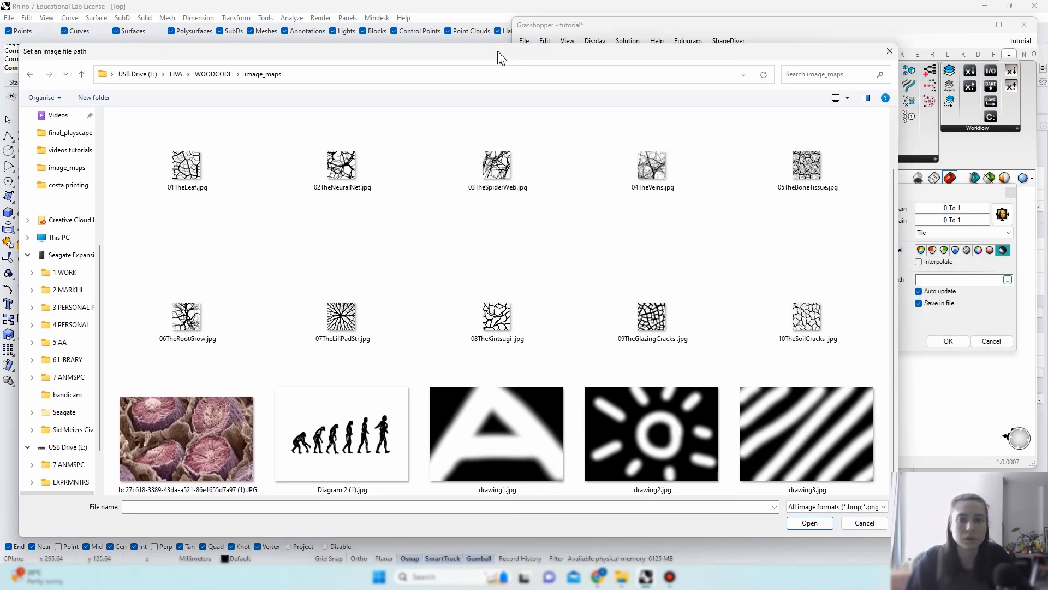
{"action": "double_click", "coordinate": [655, 375]}
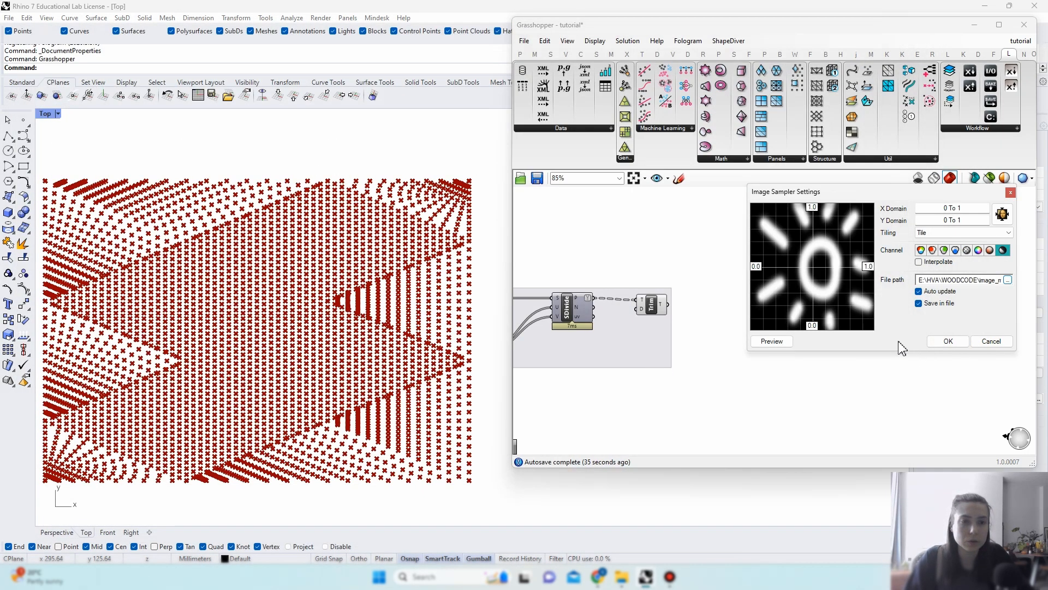
{"action": "left_click", "coordinate": [949, 342]}
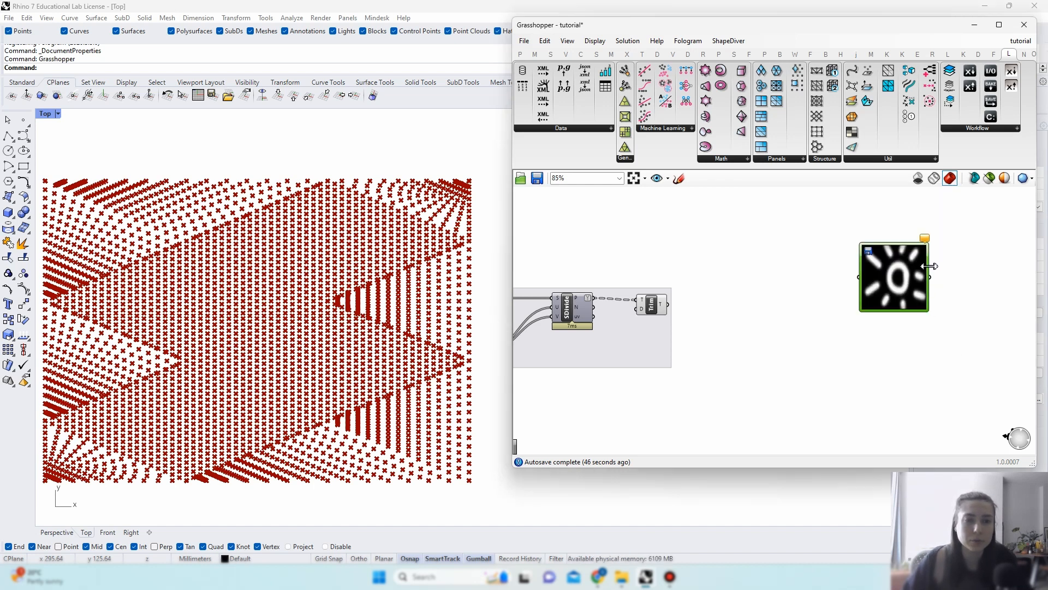
Step: Add a Panel beside the Image Sampler and connect the sampler's output to it
{"action": "double_click", "coordinate": [955, 279]}
{"action": "type", "text": "panel"}
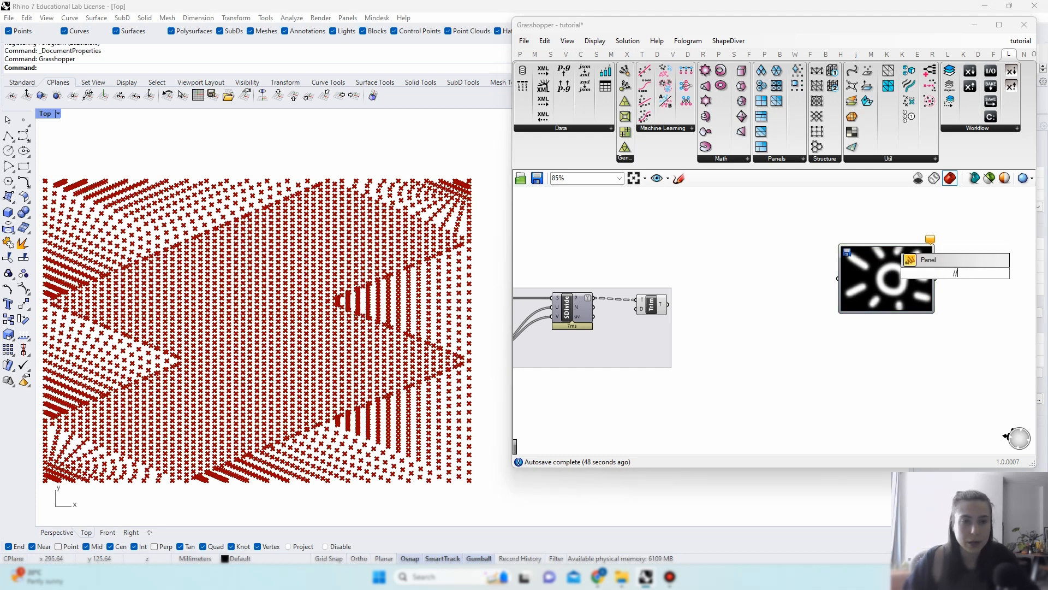
{"action": "key", "text": "Return"}
{"action": "left_click_drag", "start_coordinate": [936, 278], "coordinate": [948, 283]}
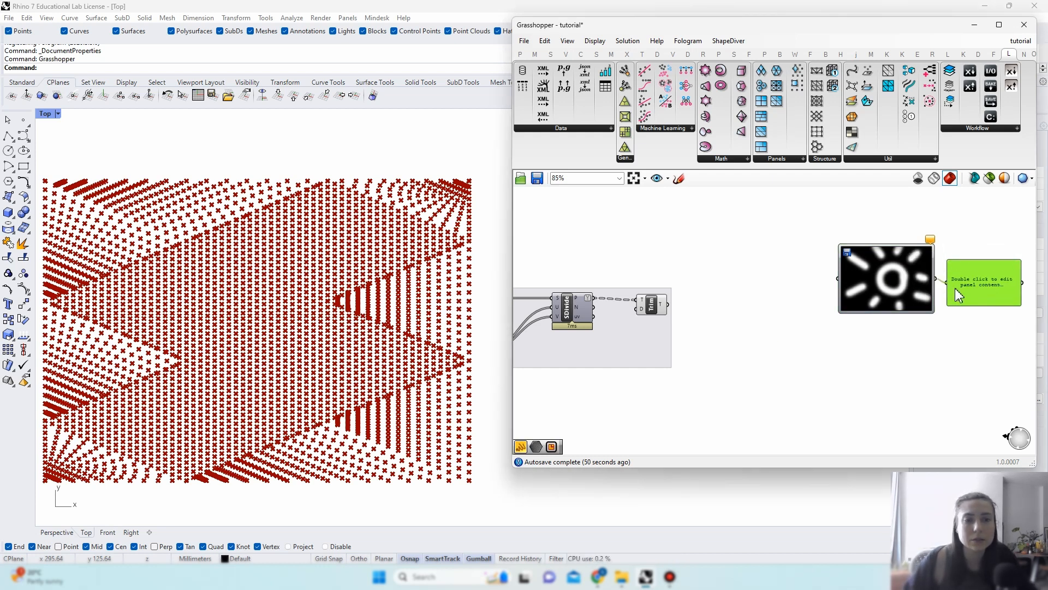
Step: Mark example sampling positions across the Image Sampler's picture with freehand sketch strokes and discard the sketch
{"action": "scroll", "coordinate": [906, 260], "scroll_direction": "up", "scroll_amount": 5}
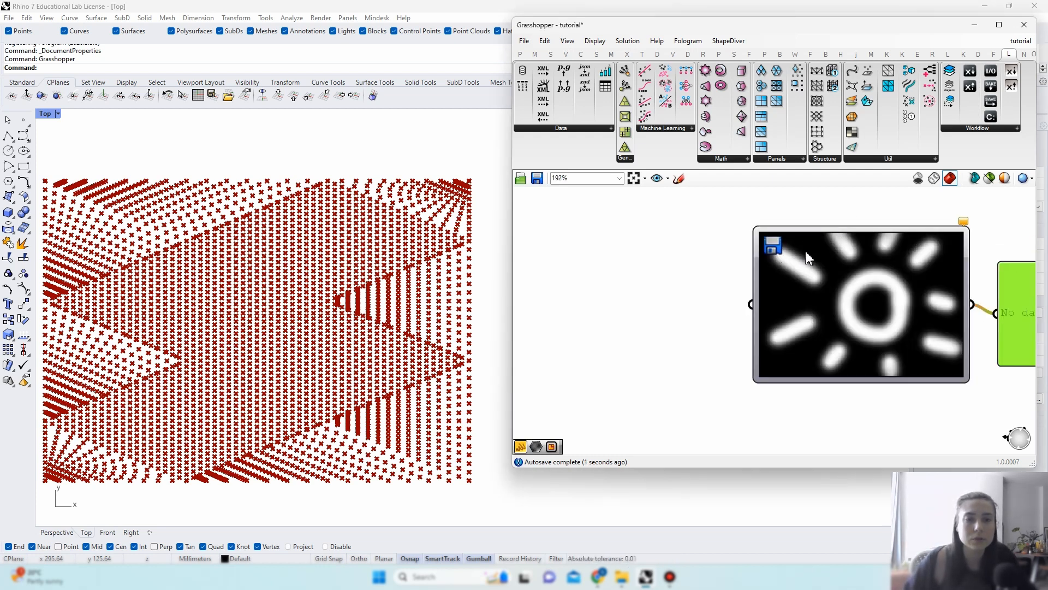
{"action": "left_click", "coordinate": [679, 178]}
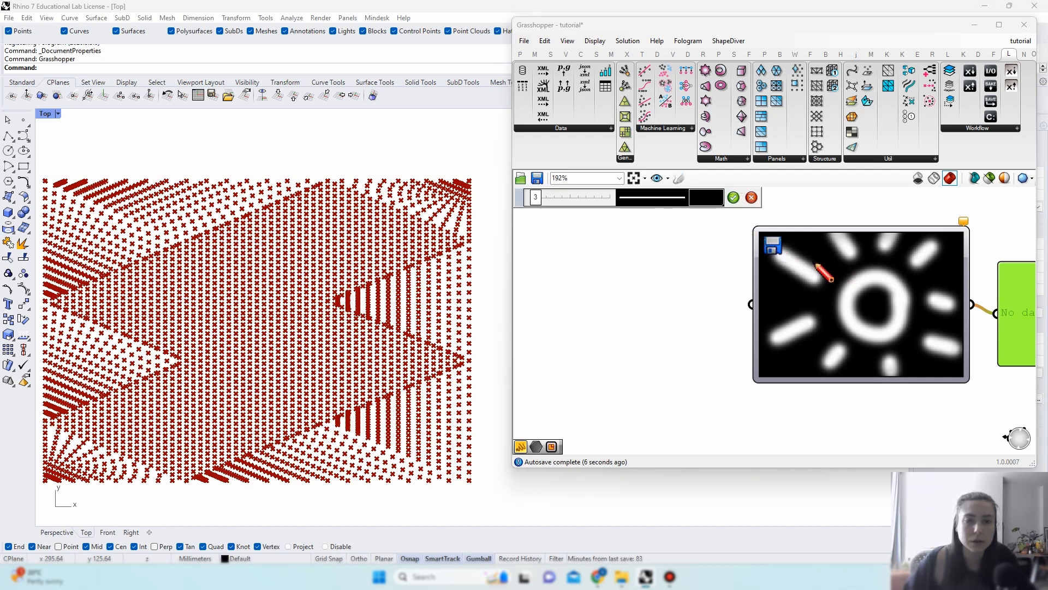
{"action": "left_click_drag", "start_coordinate": [786, 249], "coordinate": [804, 256]}
{"action": "mouse_move", "coordinate": [803, 250]}
{"action": "left_mouse_down"}
{"action": "mouse_move", "coordinate": [779, 265]}
{"action": "mouse_move", "coordinate": [856, 250]}
{"action": "mouse_move", "coordinate": [843, 258]}
{"action": "left_mouse_up"}
{"action": "mouse_move", "coordinate": [881, 242]}
{"action": "left_mouse_down"}
{"action": "mouse_move", "coordinate": [894, 255]}
{"action": "mouse_move", "coordinate": [881, 255]}
{"action": "mouse_move", "coordinate": [941, 241]}
{"action": "left_mouse_up"}
{"action": "left_click_drag", "start_coordinate": [931, 240], "coordinate": [940, 250]}
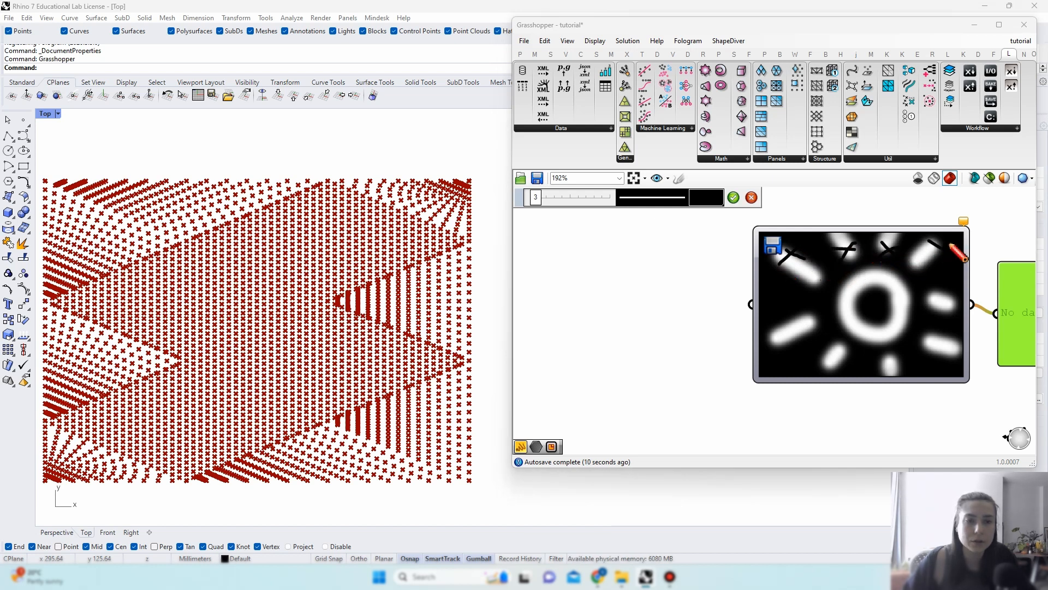
{"action": "mouse_move", "coordinate": [933, 291]}
{"action": "left_mouse_down"}
{"action": "mouse_move", "coordinate": [953, 310]}
{"action": "mouse_move", "coordinate": [950, 295]}
{"action": "left_mouse_up"}
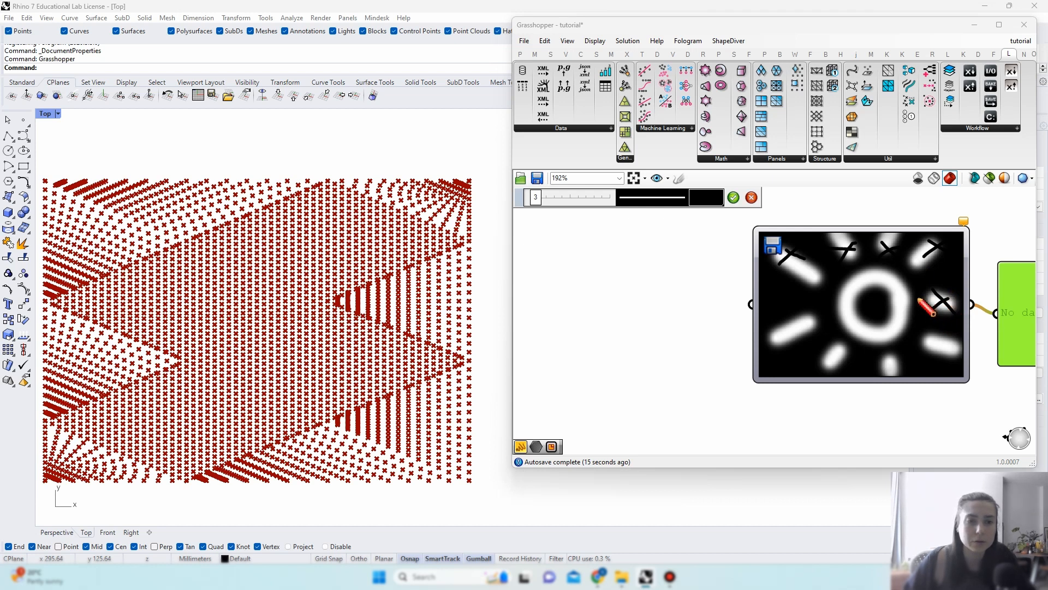
{"action": "mouse_move", "coordinate": [927, 303]}
{"action": "left_mouse_down"}
{"action": "mouse_move", "coordinate": [844, 312]}
{"action": "mouse_move", "coordinate": [851, 323]}
{"action": "left_mouse_up"}
{"action": "left_click_drag", "start_coordinate": [759, 297], "coordinate": [738, 312]}
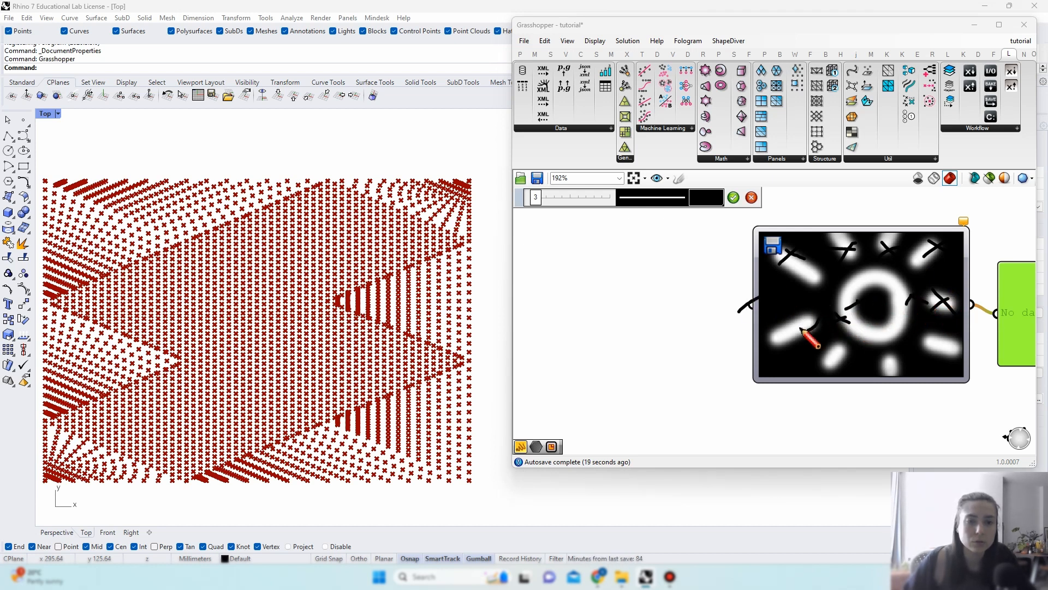
{"action": "left_click", "coordinate": [751, 198]}
{"action": "scroll", "coordinate": [770, 301], "scroll_direction": "down", "scroll_amount": 6}
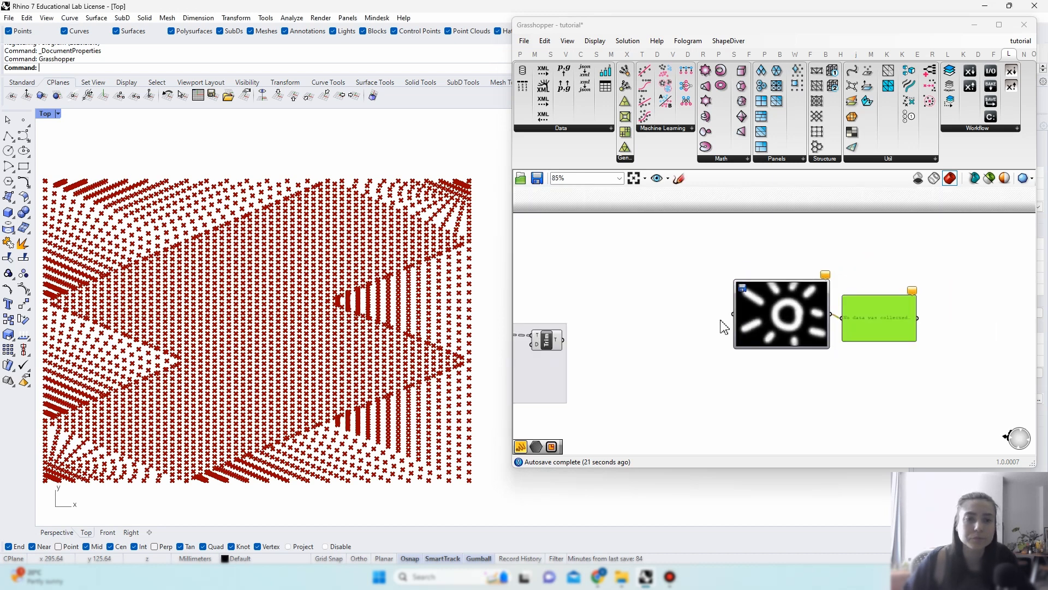
Step: Add a Surface Closest Point component before the Image Sampler and connect the Trim Tree output to its point input
{"action": "scroll", "coordinate": [745, 306], "scroll_direction": "up", "scroll_amount": 3}
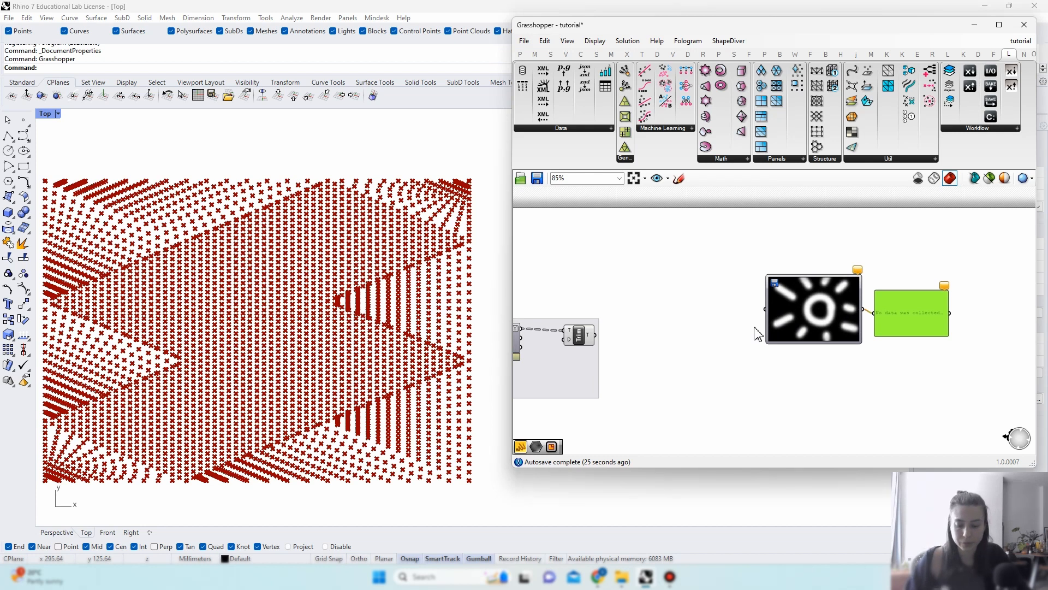
{"action": "double_click", "coordinate": [703, 305]}
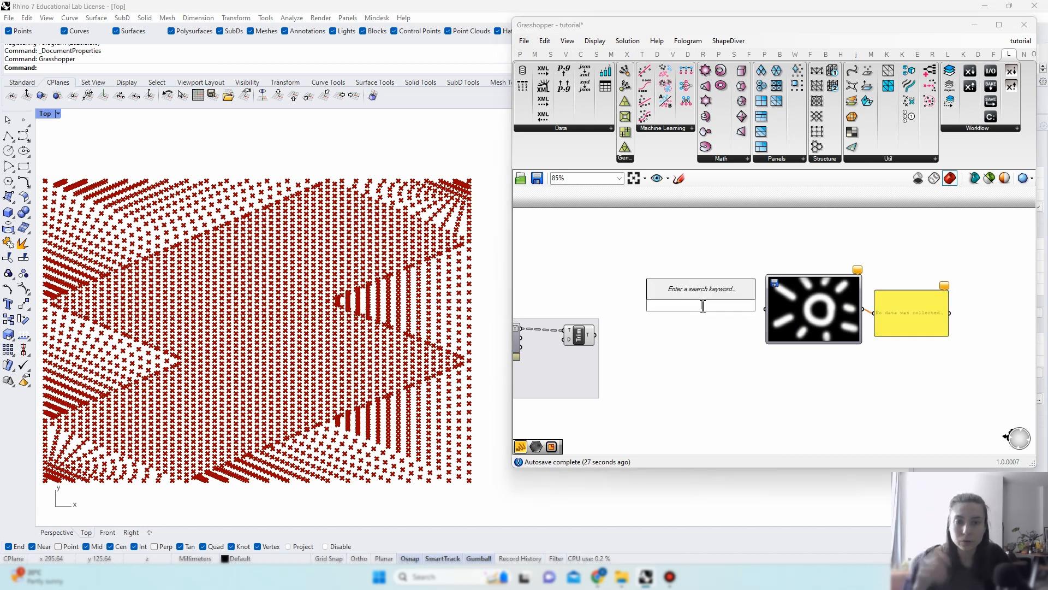
{"action": "type", "text": "durface"}
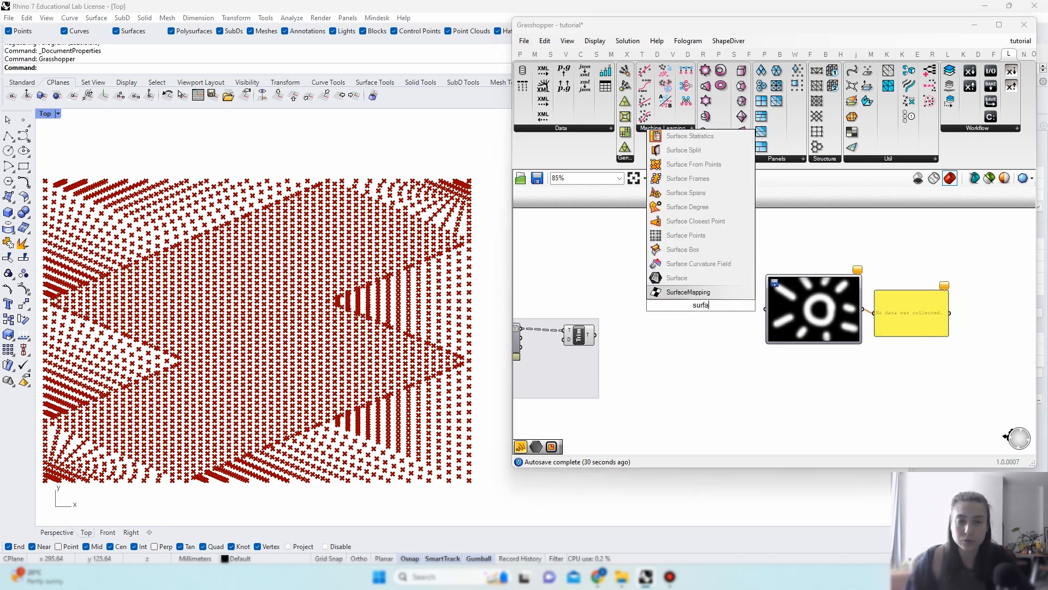
{"action": "type", "text": " close"}
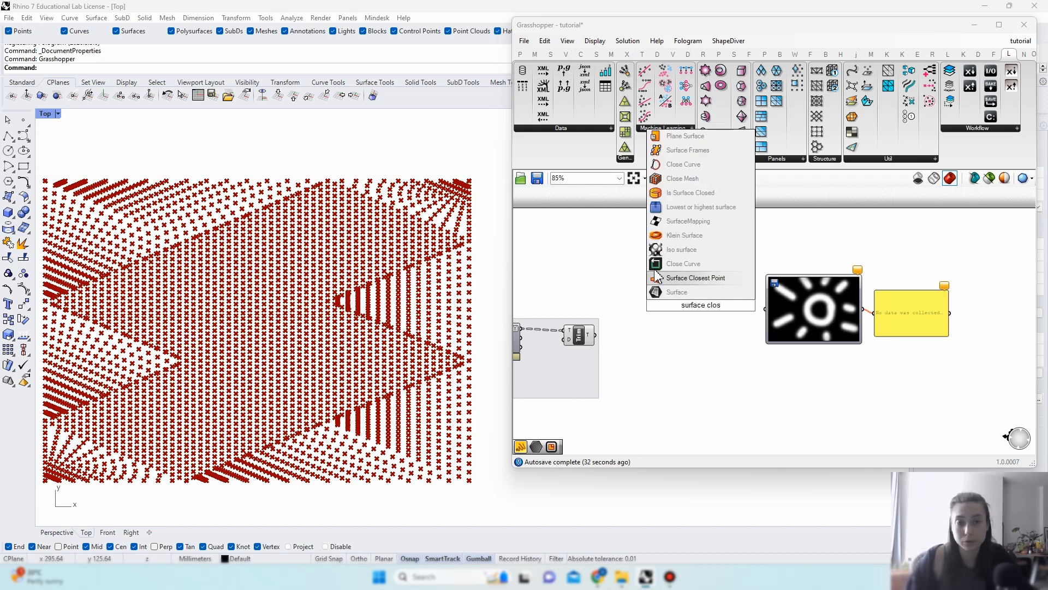
{"action": "left_click", "coordinate": [694, 279]}
{"action": "left_click_drag", "start_coordinate": [690, 309], "coordinate": [680, 309]}
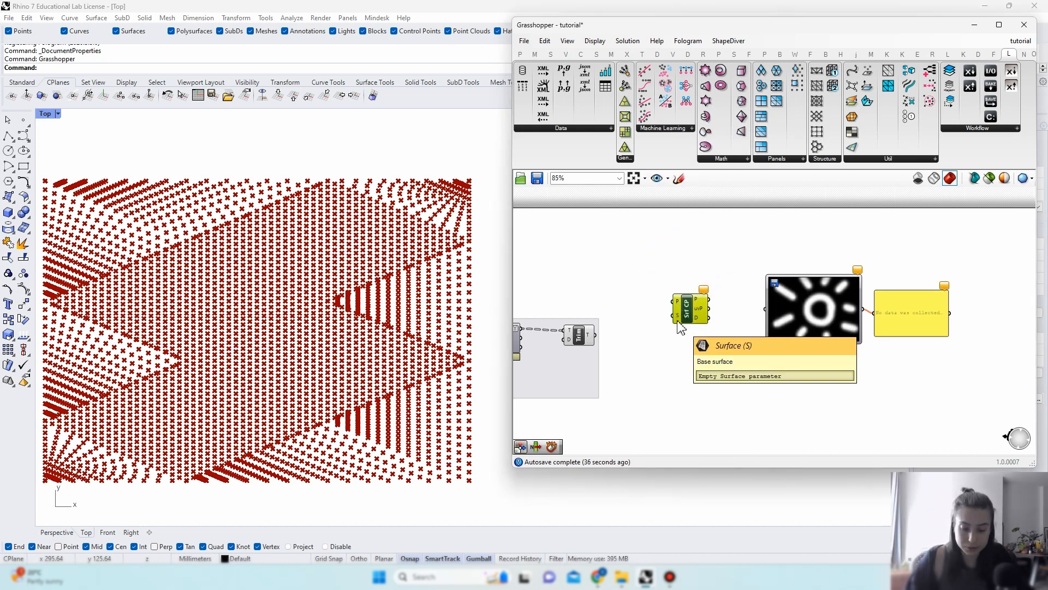
{"action": "left_click_drag", "start_coordinate": [596, 335], "coordinate": [673, 301]}
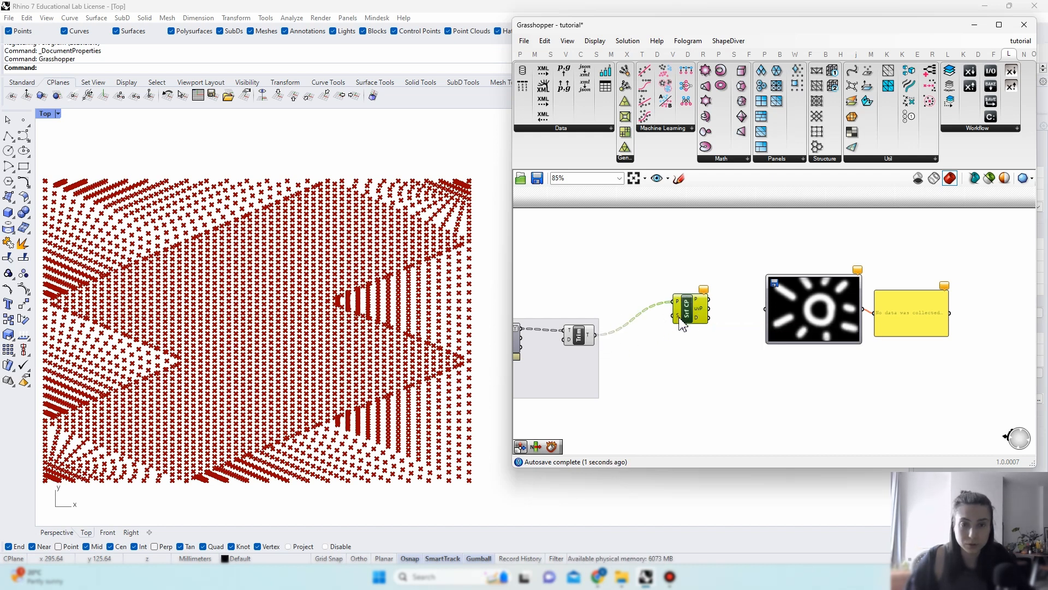
Step: Route the surface from the "creating surface" group through a Surface parameter beside Surface Closest Point into that component's surface input
{"action": "right_click_drag", "start_coordinate": [613, 316], "coordinate": [891, 314]}
{"action": "right_click_drag", "start_coordinate": [464, 355], "coordinate": [667, 346]}
{"action": "right_click_drag", "start_coordinate": [579, 328], "coordinate": [709, 328]}
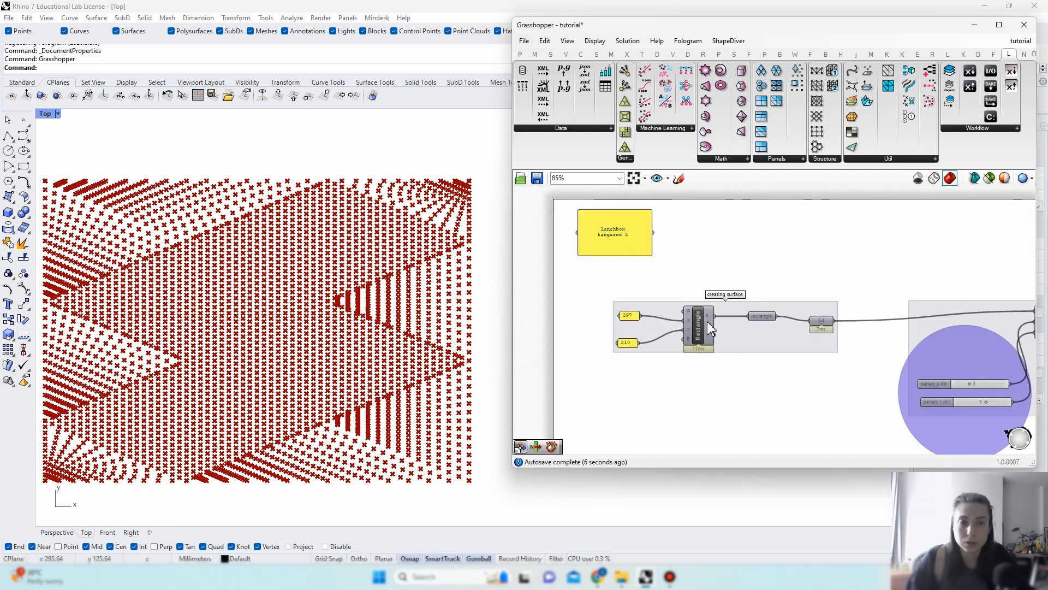
{"action": "left_click", "coordinate": [821, 322]}
{"action": "right_click", "coordinate": [824, 262]}
{"action": "left_click", "coordinate": [826, 264]}
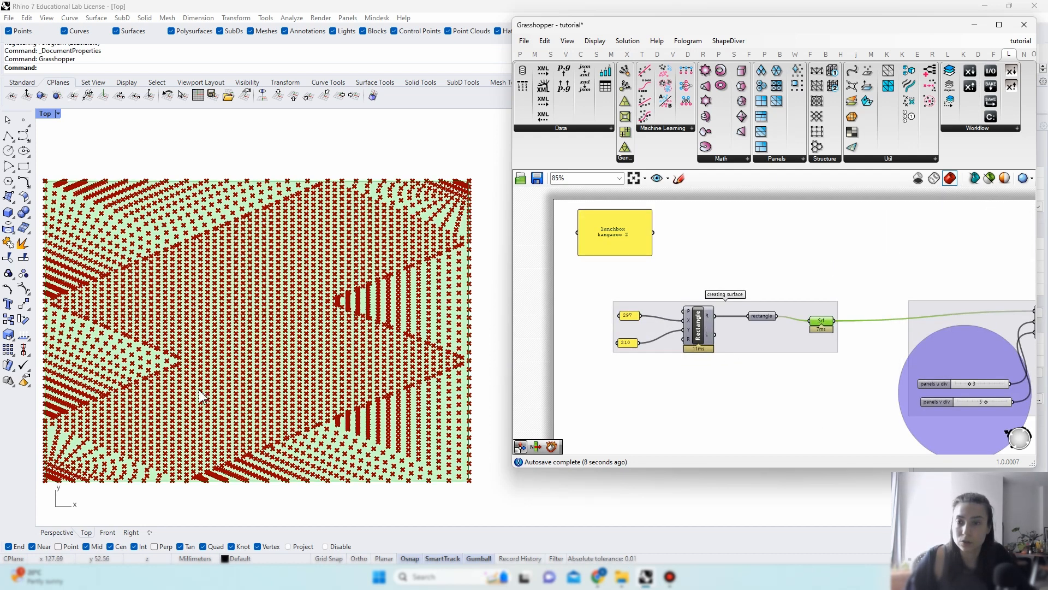
{"action": "right_click_drag", "start_coordinate": [846, 329], "coordinate": [730, 328]}
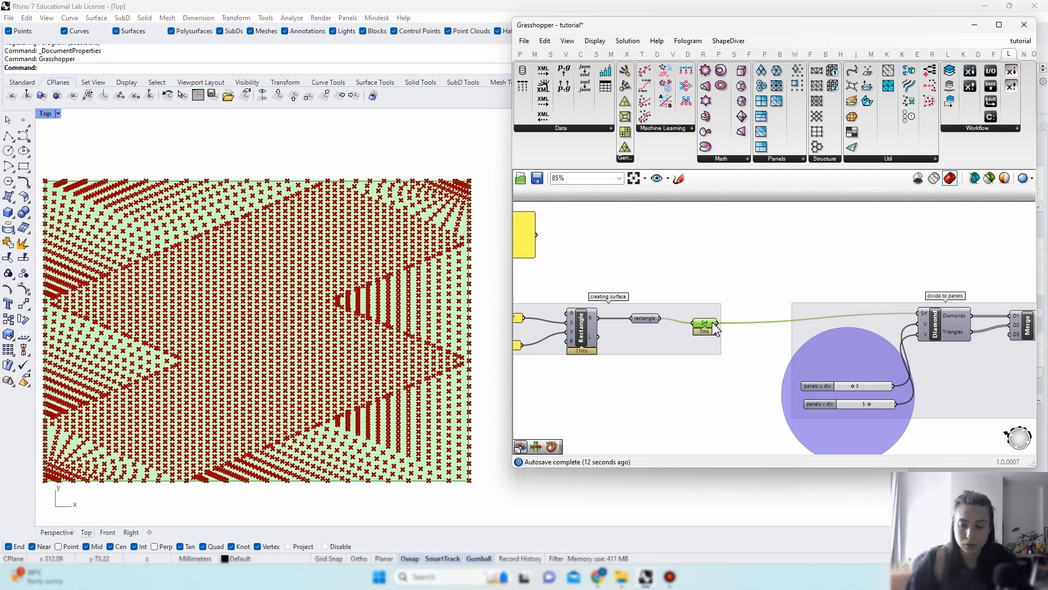
{"action": "left_click_drag", "start_coordinate": [715, 328], "coordinate": [738, 291]}
{"action": "right_click_drag", "start_coordinate": [748, 280], "coordinate": [663, 290]}
{"action": "scroll", "coordinate": [641, 264], "scroll_direction": "down", "scroll_amount": 6}
{"action": "left_click_drag", "start_coordinate": [660, 304], "coordinate": [731, 253]}
{"action": "scroll", "coordinate": [849, 260], "scroll_direction": "up", "scroll_amount": 2}
{"action": "scroll", "coordinate": [677, 270], "scroll_direction": "up", "scroll_amount": 4}
{"action": "scroll", "coordinate": [654, 288], "scroll_direction": "up", "scroll_amount": 1}
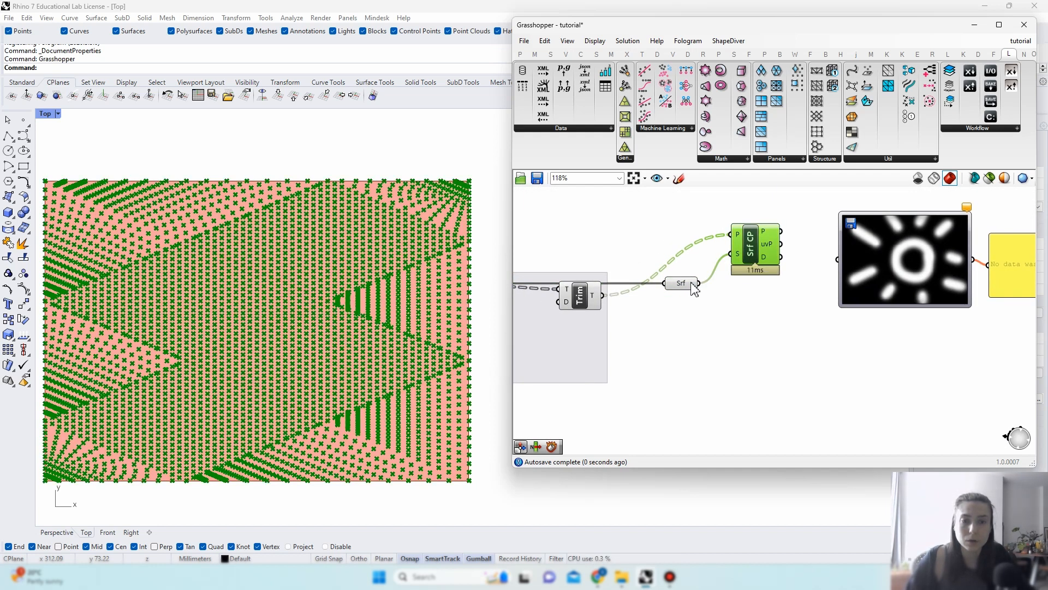
Step: Set the new Surface parameter's incoming wire to hidden and tidy its position relative to Surface Closest Point
{"action": "left_click", "coordinate": [683, 284]}
{"action": "right_click", "coordinate": [683, 284]}
{"action": "mouse_move", "coordinate": [727, 339]}
{"action": "left_click", "coordinate": [843, 369]}
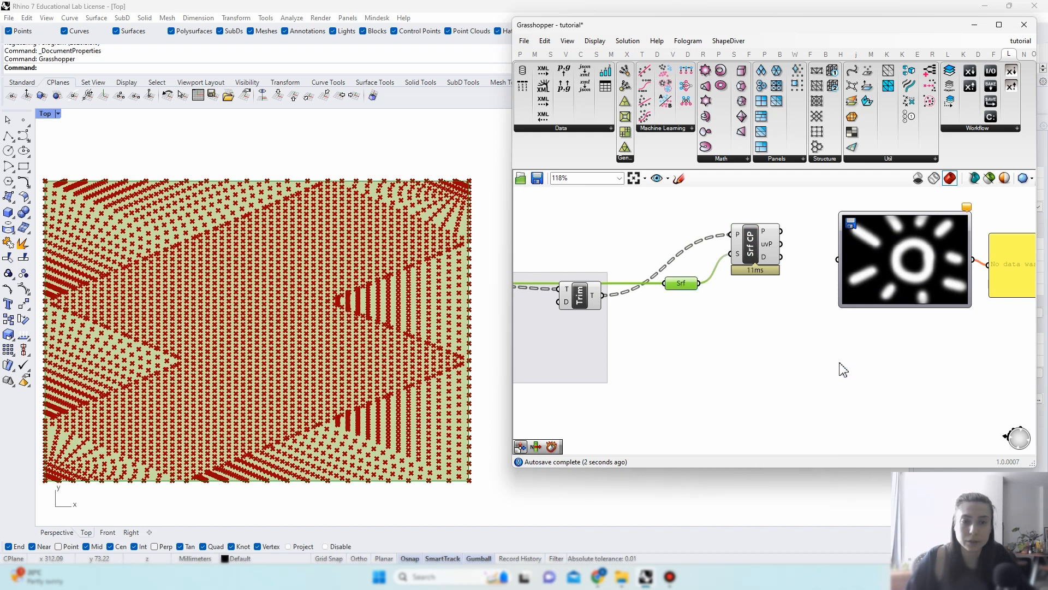
{"action": "left_click_drag", "start_coordinate": [689, 290], "coordinate": [704, 315]}
{"action": "left_click_drag", "start_coordinate": [752, 250], "coordinate": [756, 268]}
{"action": "left_click", "coordinate": [758, 327]}
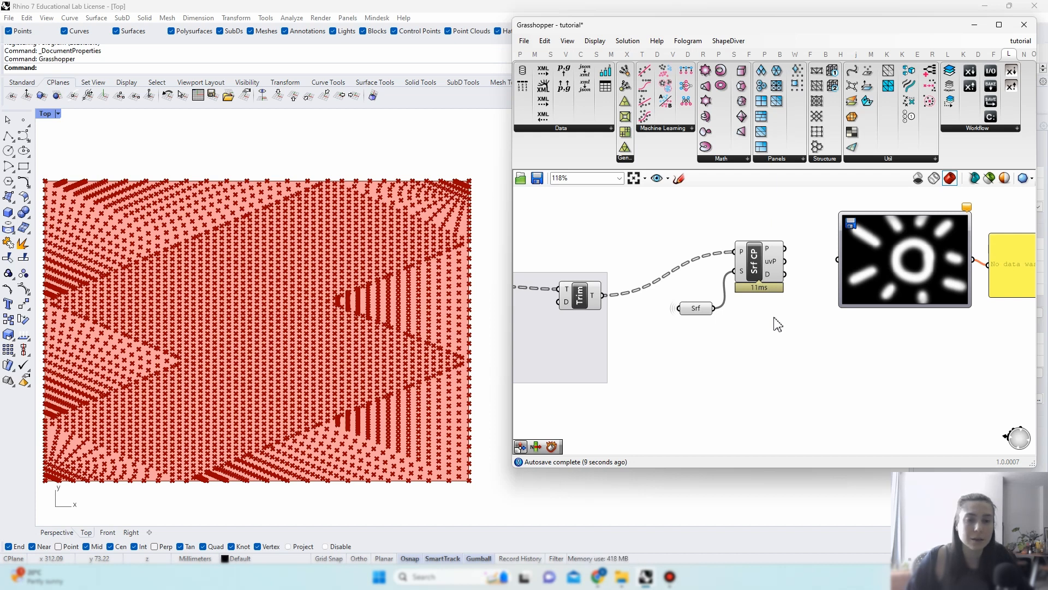
Step: Save the Grasshopper definition and nudge Surface Closest Point slightly up on the canvas
{"action": "left_click", "coordinate": [525, 40]}
{"action": "left_click", "coordinate": [540, 102]}
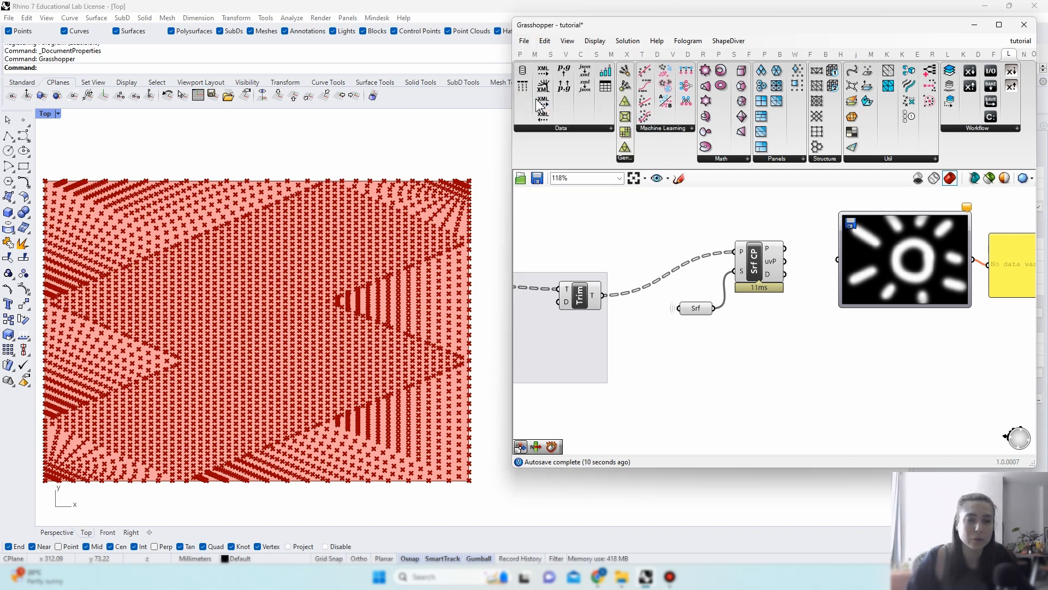
{"action": "left_click_drag", "start_coordinate": [765, 274], "coordinate": [764, 272]}
{"action": "left_click", "coordinate": [759, 344]}
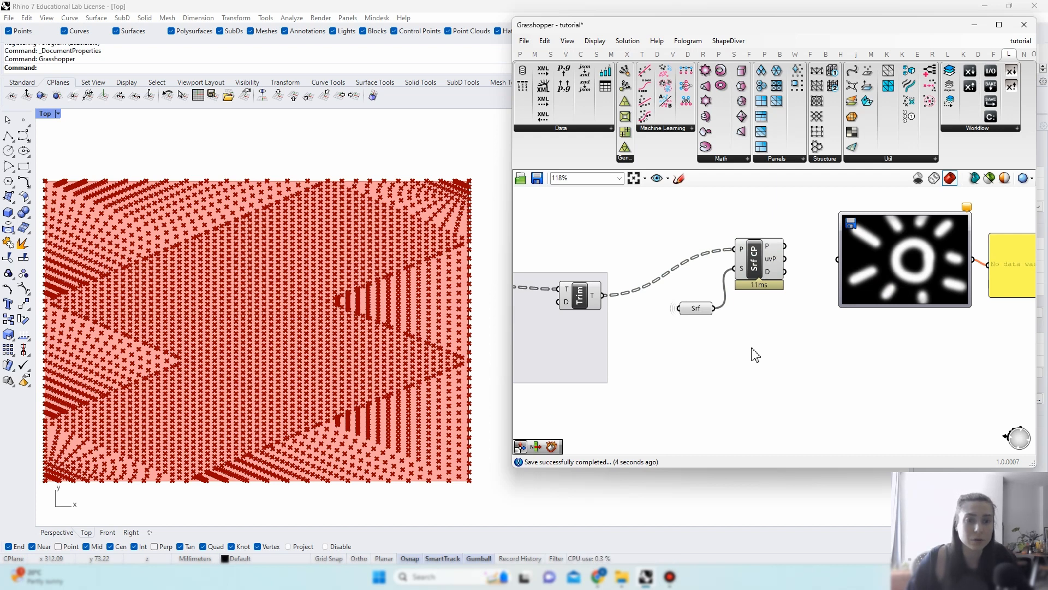
Step: Add a Panel below Surface Closest Point and list the component's closest point output in it
{"action": "left_click", "coordinate": [765, 267]}
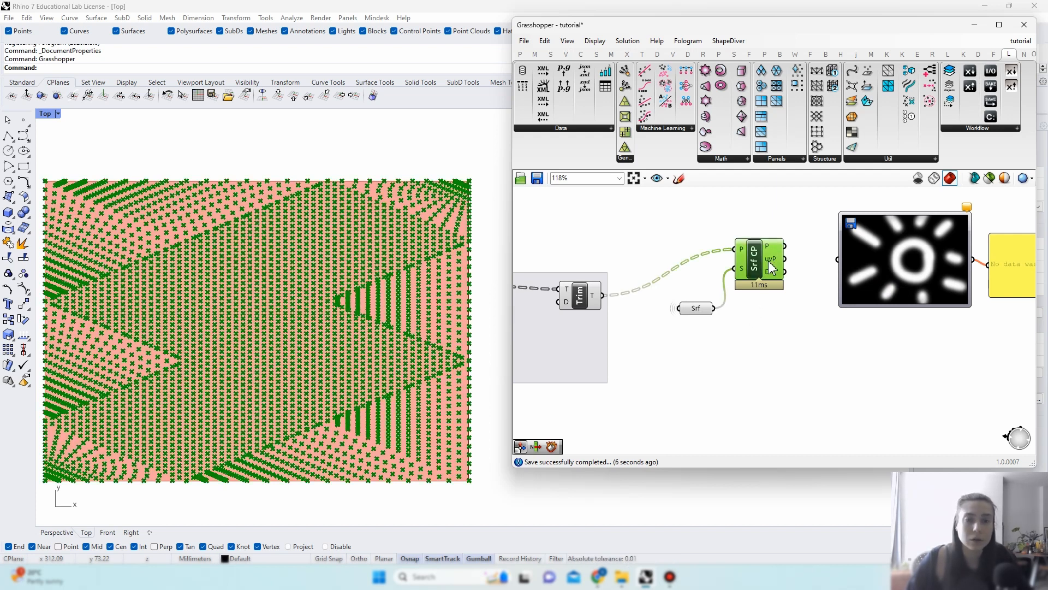
{"action": "mouse_move", "coordinate": [775, 250]}
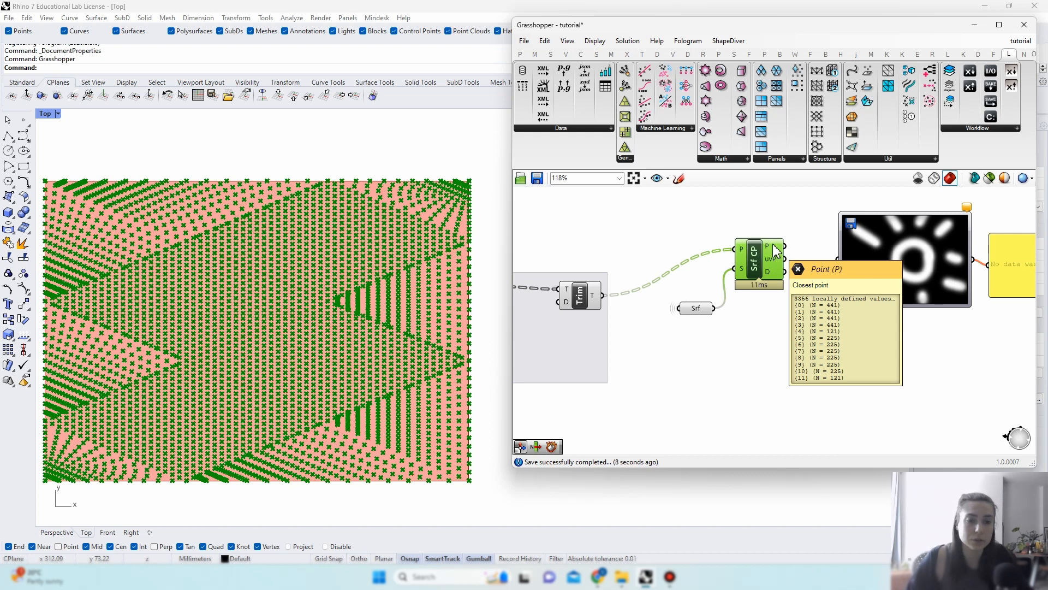
{"action": "left_click", "coordinate": [808, 360]}
{"action": "right_click_drag", "start_coordinate": [809, 360], "coordinate": [791, 364]}
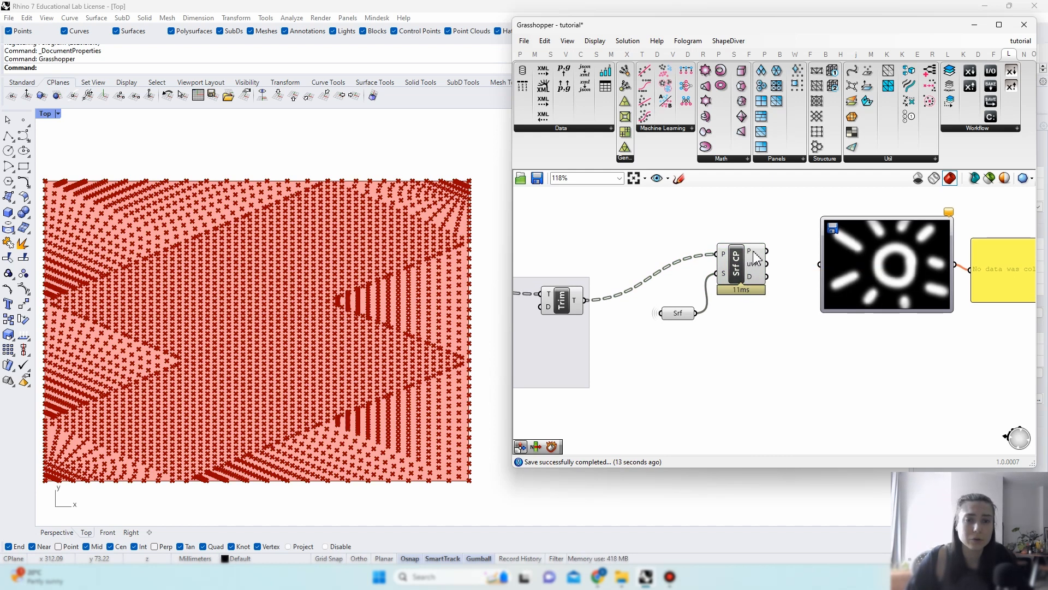
{"action": "double_click", "coordinate": [784, 367]}
{"action": "type", "text": "panel"}
{"action": "key", "text": "Return"}
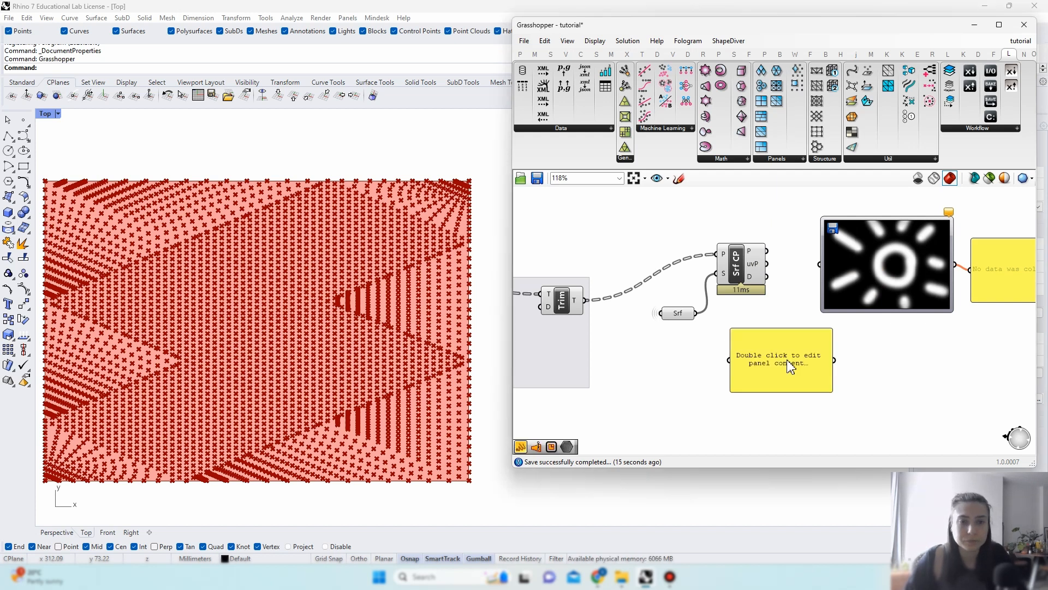
{"action": "left_click_drag", "start_coordinate": [767, 251], "coordinate": [789, 458]}
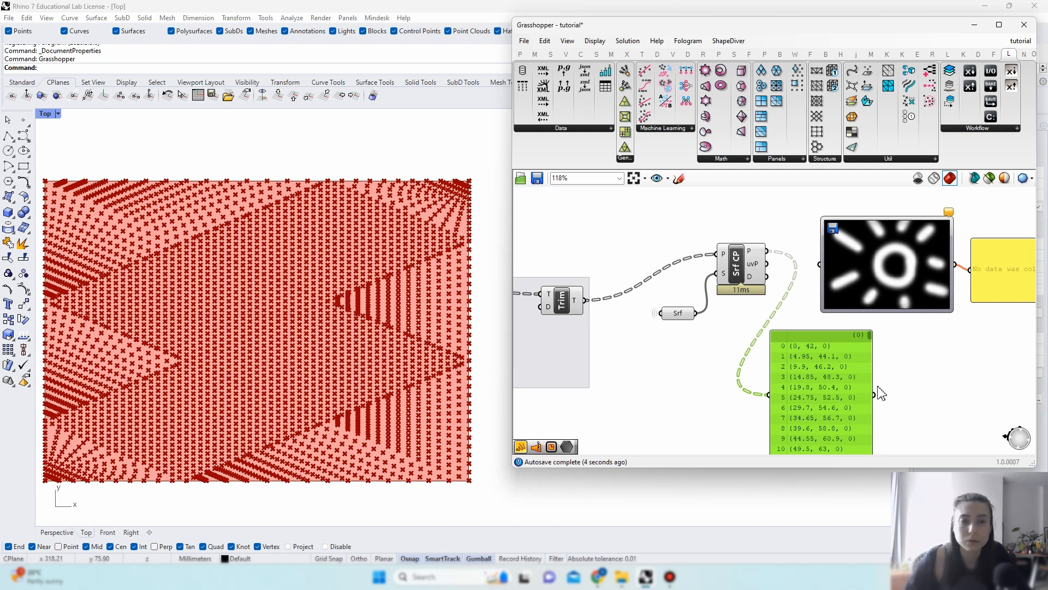
Step: Switch the Panel's source to the uvP output of Surface Closest Point
{"action": "right_click_drag", "start_coordinate": [880, 369], "coordinate": [872, 312]}
{"action": "mouse_move", "coordinate": [862, 276]}
{"action": "left_mouse_down"}
{"action": "mouse_move", "coordinate": [862, 387]}
{"action": "mouse_move", "coordinate": [860, 283]}
{"action": "left_mouse_up"}
{"action": "right_click_drag", "start_coordinate": [764, 227], "coordinate": [761, 234]}
{"action": "left_click_drag", "start_coordinate": [757, 212], "coordinate": [754, 347]}
Step: Reparameterize the surface input of Surface Closest Point
{"action": "left_click", "coordinate": [744, 217]}
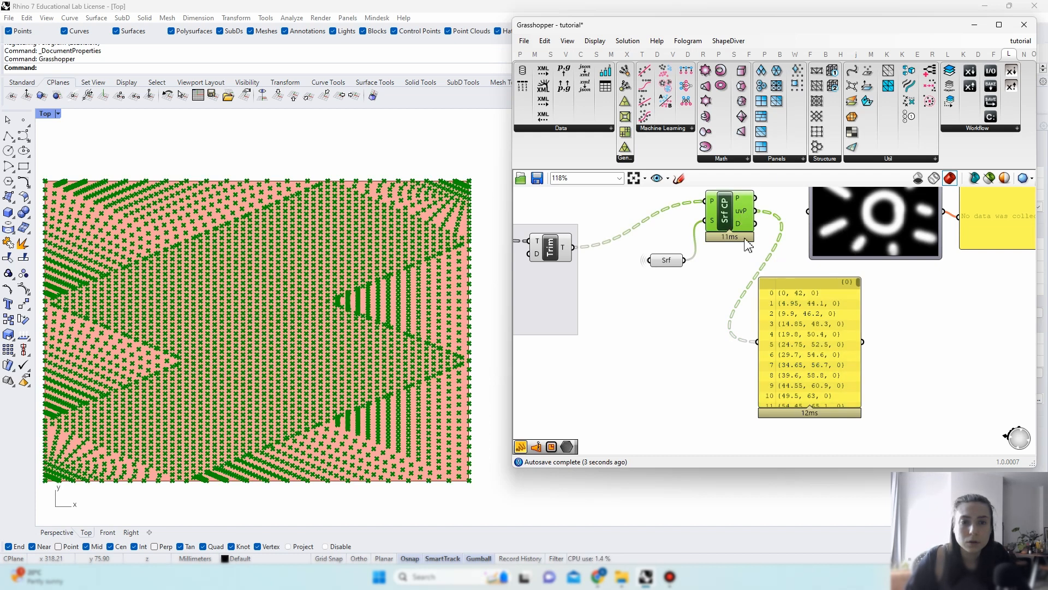
{"action": "right_click", "coordinate": [713, 230]}
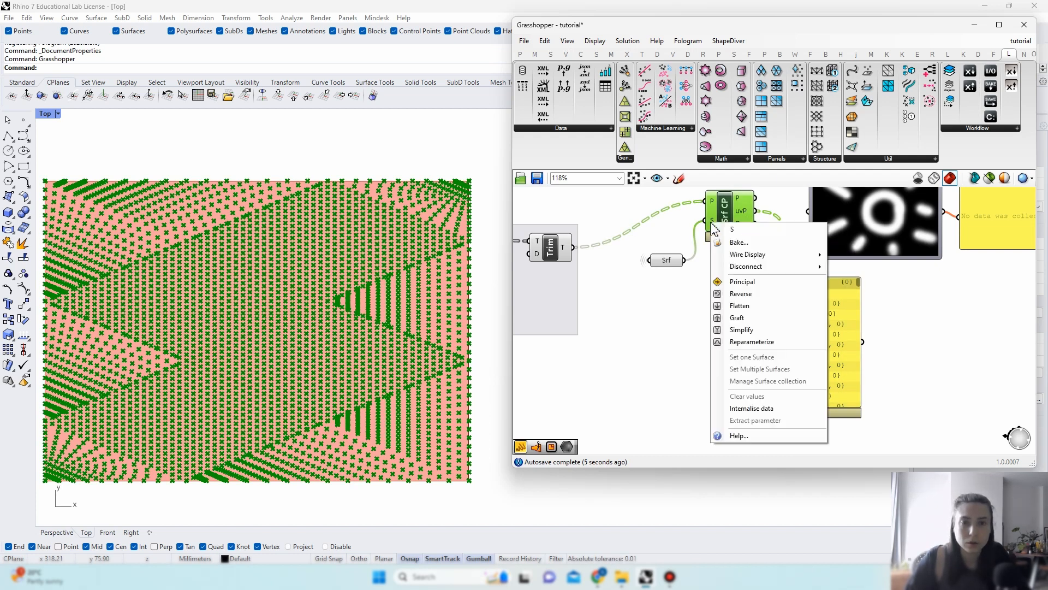
{"action": "left_click", "coordinate": [748, 342]}
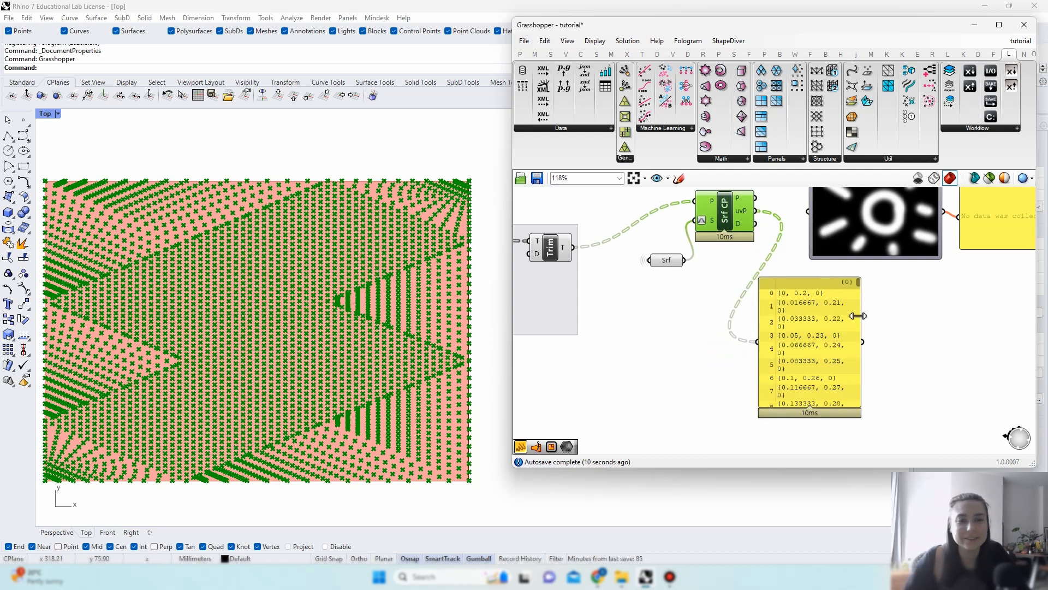
Step: Examine the reparameterized UV coordinates in the widened Panel below Surface Closest Point and delete that Panel
{"action": "left_click_drag", "start_coordinate": [861, 315], "coordinate": [971, 317]}
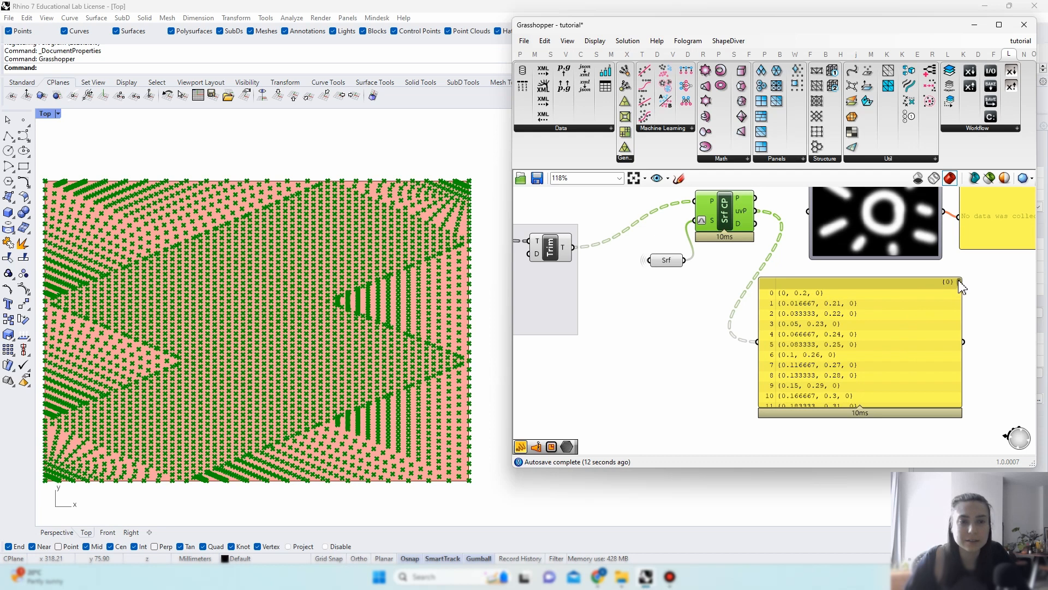
{"action": "right_click_drag", "start_coordinate": [907, 245], "coordinate": [886, 277]}
{"action": "left_click_drag", "start_coordinate": [866, 346], "coordinate": [861, 403]}
{"action": "right_click_drag", "start_coordinate": [779, 296], "coordinate": [749, 271]}
{"action": "right_click_drag", "start_coordinate": [787, 337], "coordinate": [810, 304]}
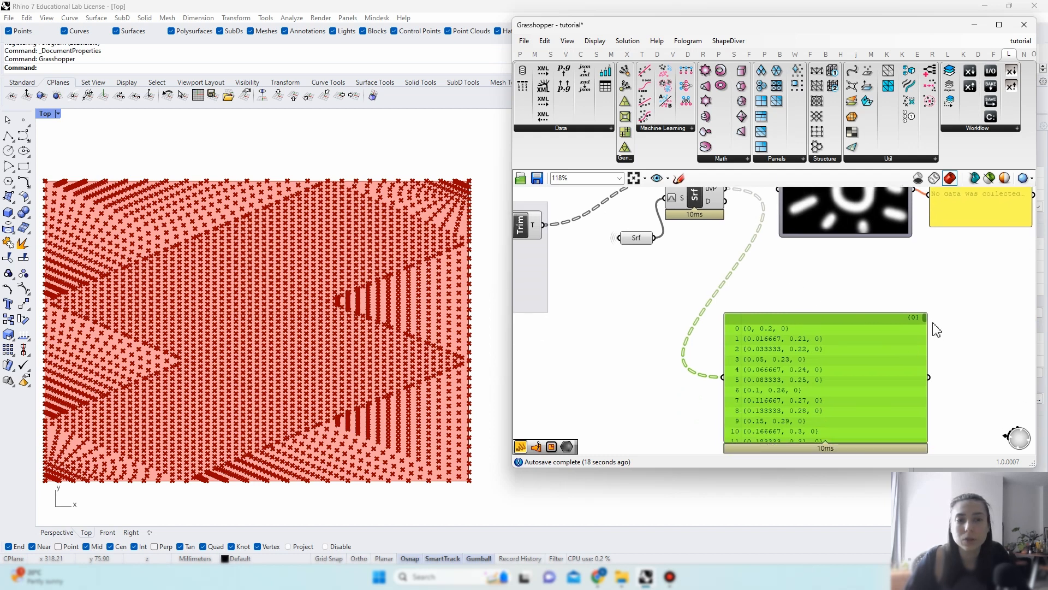
{"action": "left_click_drag", "start_coordinate": [925, 320], "coordinate": [915, 366]}
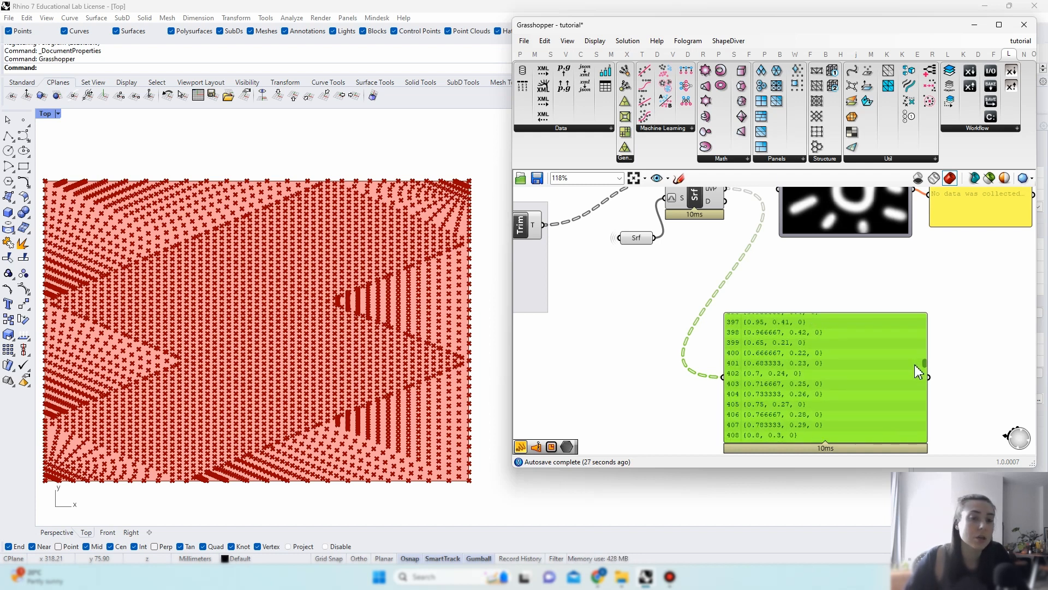
{"action": "left_click_drag", "start_coordinate": [915, 365], "coordinate": [931, 325]}
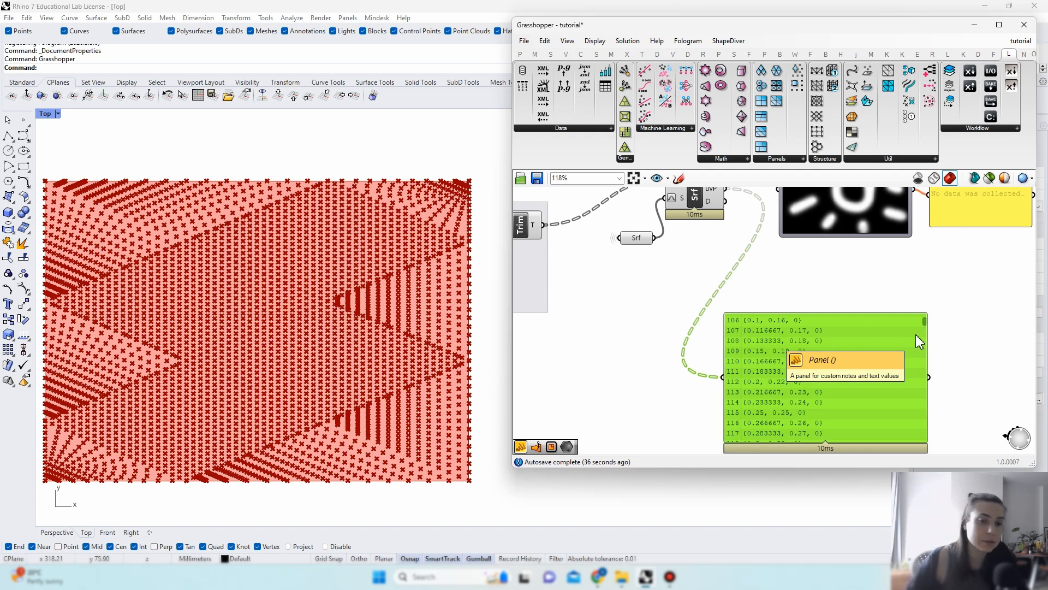
{"action": "left_click_drag", "start_coordinate": [922, 322], "coordinate": [929, 310]}
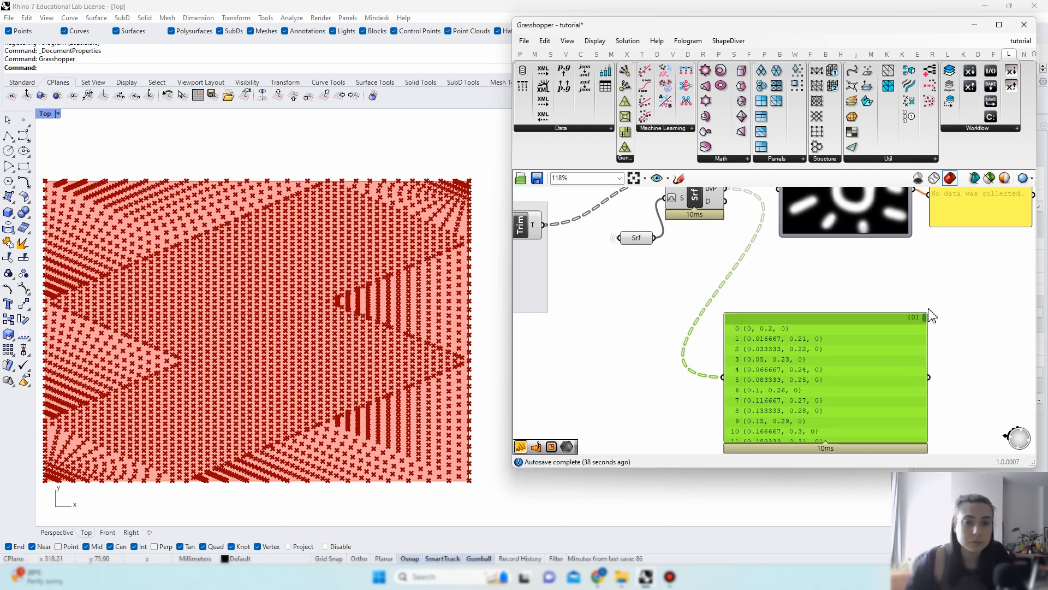
{"action": "key", "text": "Delete"}
Step: Connect the uvP output of Surface Closest Point to the Image Sampler's input
{"action": "right_click_drag", "start_coordinate": [807, 346], "coordinate": [792, 417]}
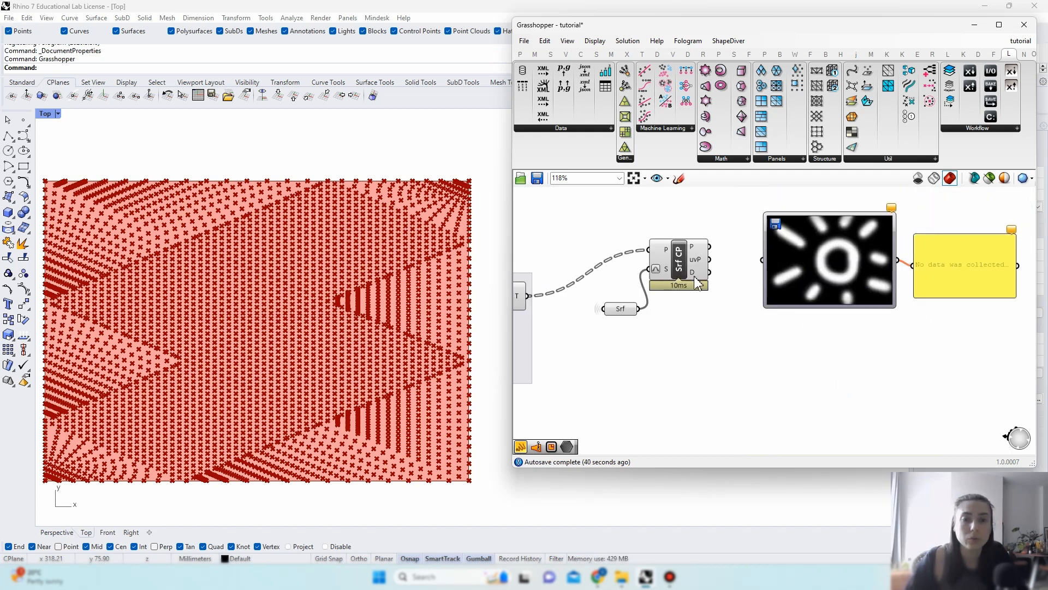
{"action": "left_click", "coordinate": [702, 265]}
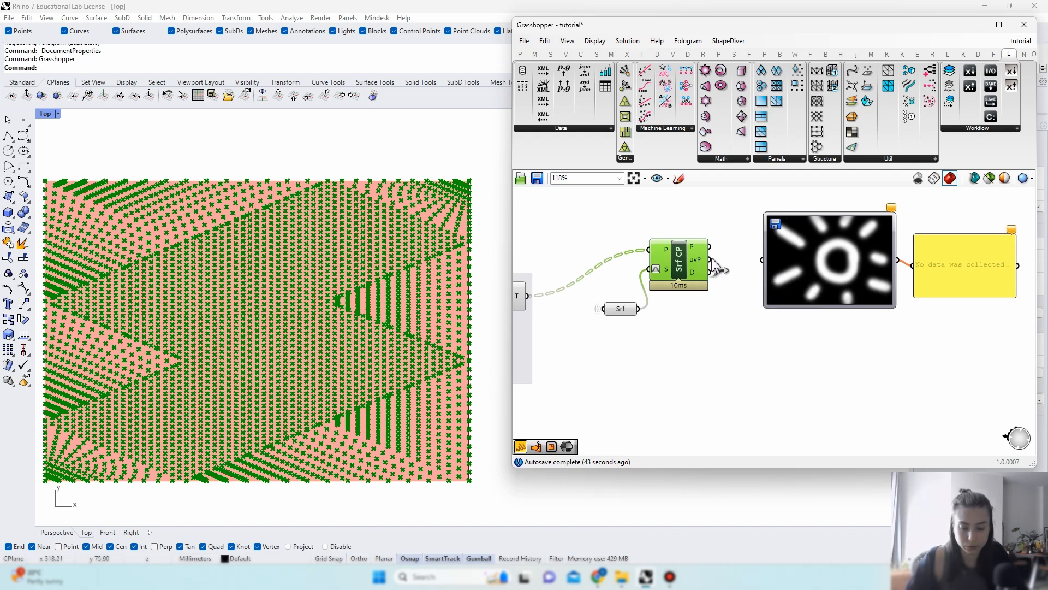
{"action": "left_click_drag", "start_coordinate": [710, 260], "coordinate": [762, 260]}
{"action": "left_click", "coordinate": [882, 353]}
Step: Examine the sampled brightness values in the enlarged Panel after the Image Sampler and delete that Panel
{"action": "right_click_drag", "start_coordinate": [990, 298], "coordinate": [838, 306]}
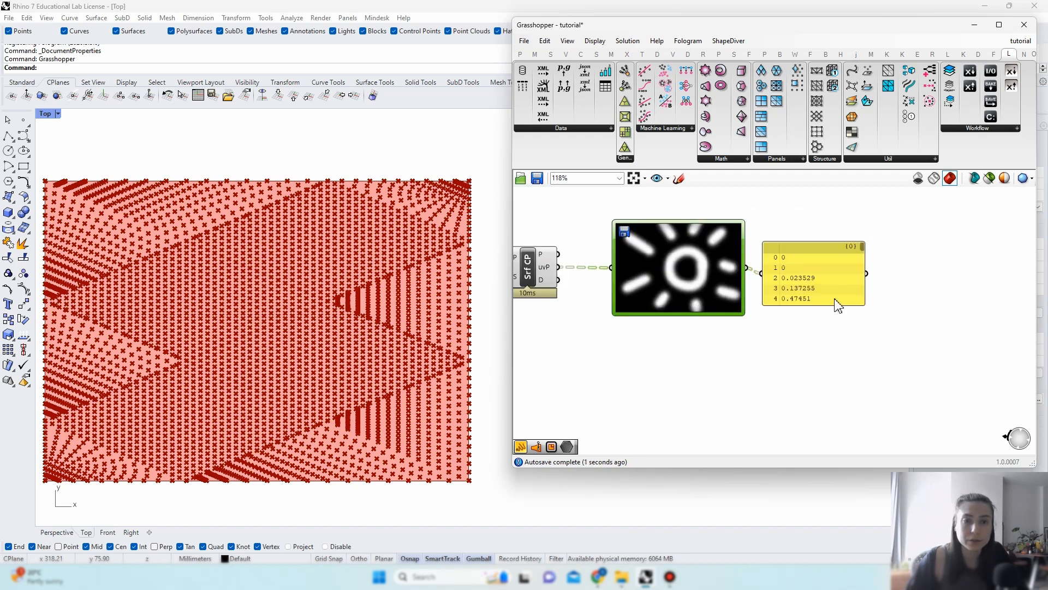
{"action": "left_click_drag", "start_coordinate": [832, 306], "coordinate": [833, 424]}
{"action": "left_click_drag", "start_coordinate": [863, 252], "coordinate": [863, 400]}
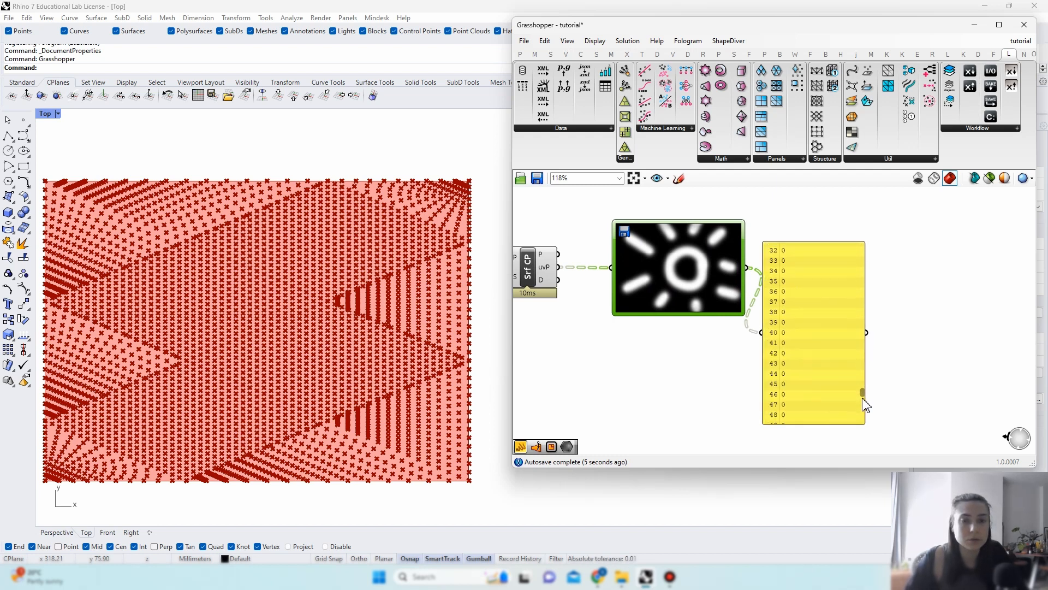
{"action": "left_click_drag", "start_coordinate": [816, 365], "coordinate": [909, 355]}
{"action": "key", "text": "Delete"}
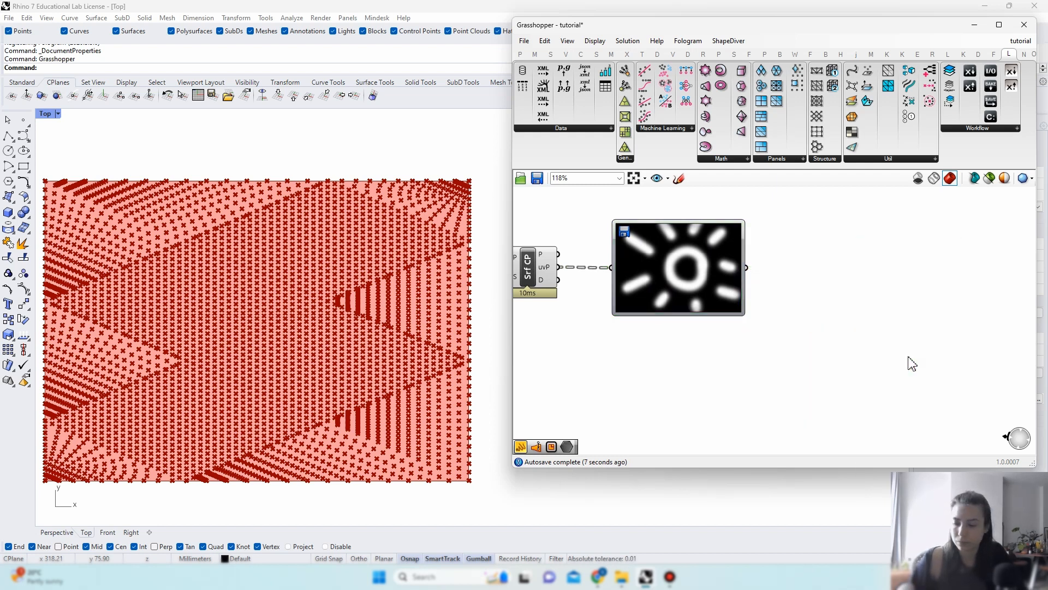
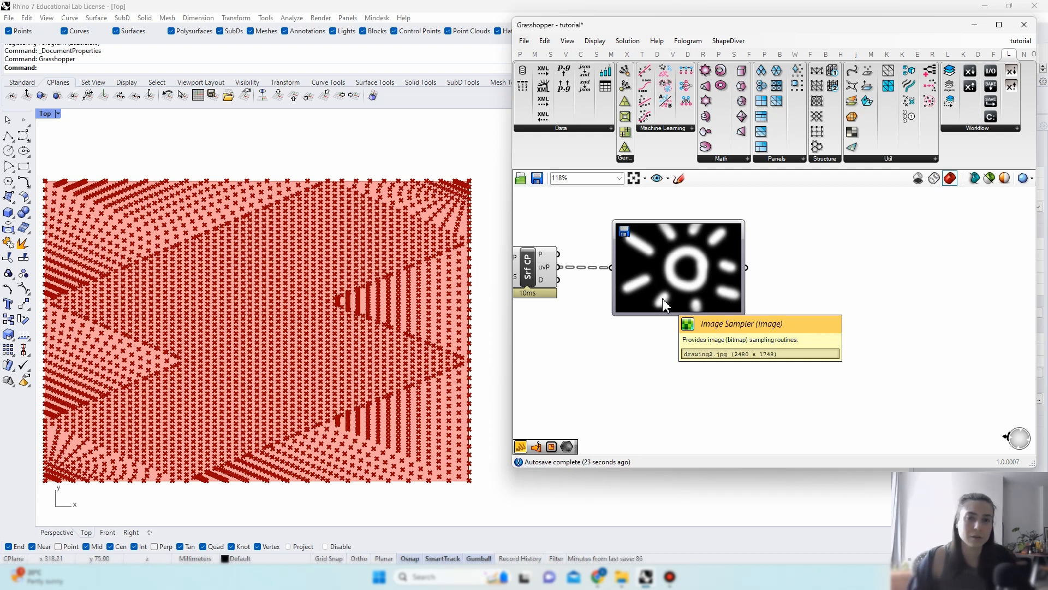
Step: Group the Surface Closest Point, its surface input and the Image Sampler, and name the group "image sampler"
{"action": "scroll", "coordinate": [803, 303], "scroll_direction": "down", "scroll_amount": 3}
{"action": "scroll", "coordinate": [706, 293], "scroll_direction": "up", "scroll_amount": 1}
{"action": "left_click_drag", "start_coordinate": [803, 355], "coordinate": [617, 243]}
{"action": "right_click", "coordinate": [617, 243]}
{"action": "left_click", "coordinate": [636, 330]}
{"action": "right_click", "coordinate": [684, 271]}
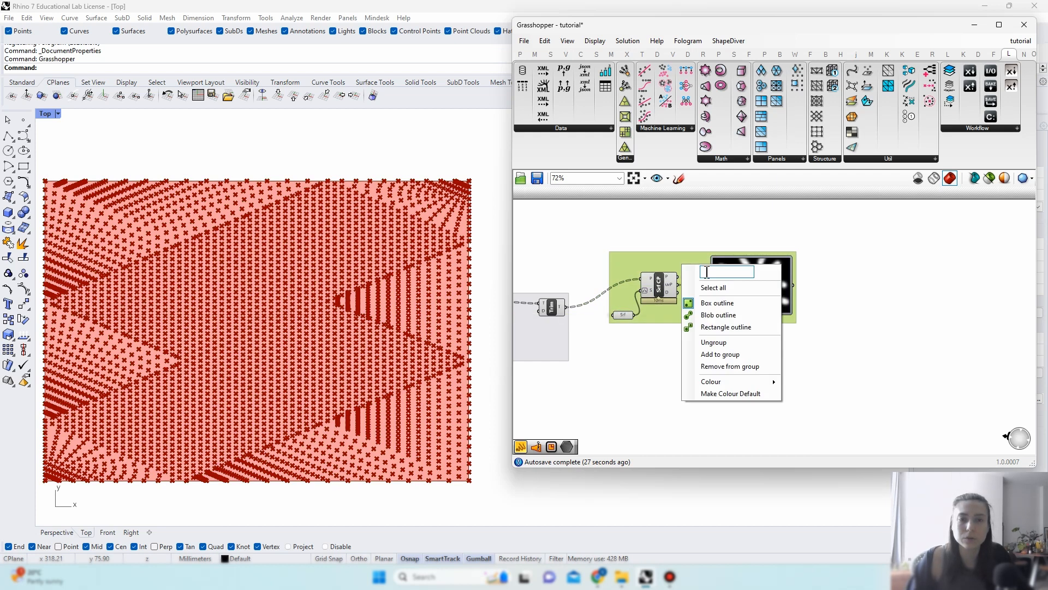
{"action": "type", "text": "image"}
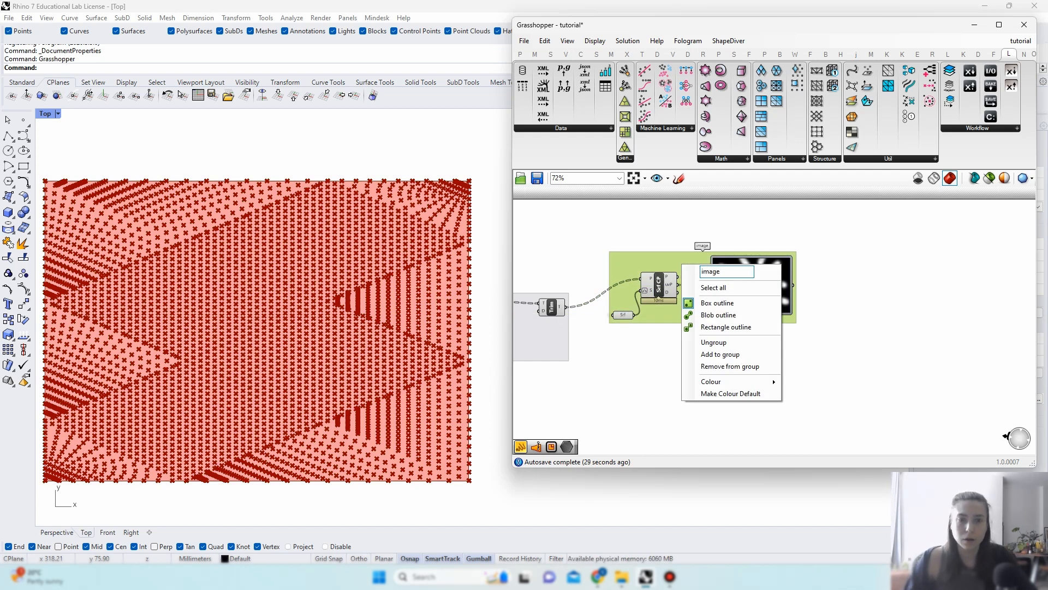
{"action": "type", "text": " sam"}
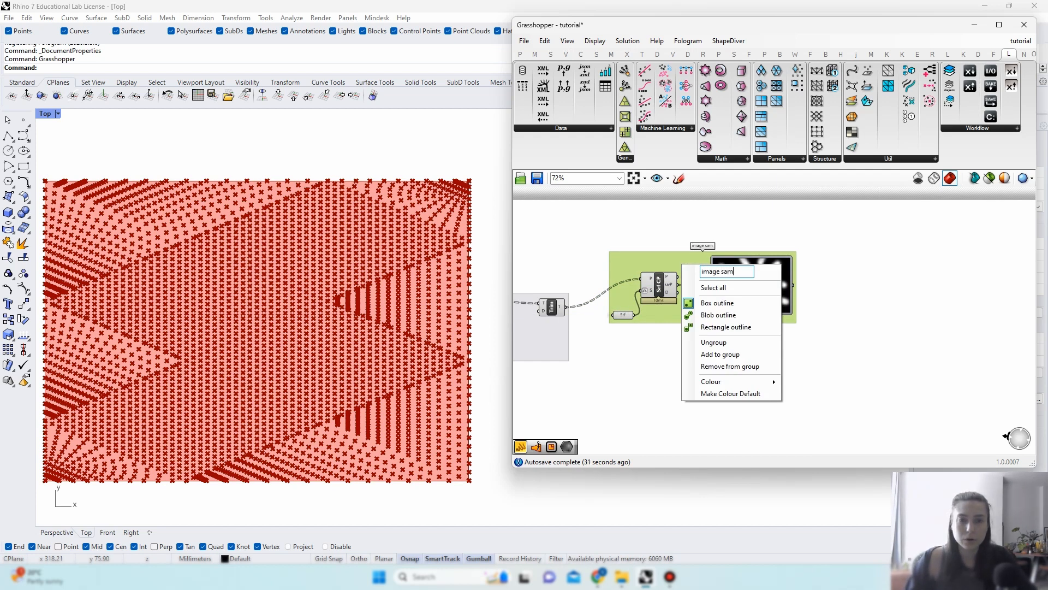
{"action": "type", "text": "pler"}
{"action": "left_click", "coordinate": [892, 308]}
Step: Save the Grasshopper document
{"action": "left_click", "coordinate": [524, 41]}
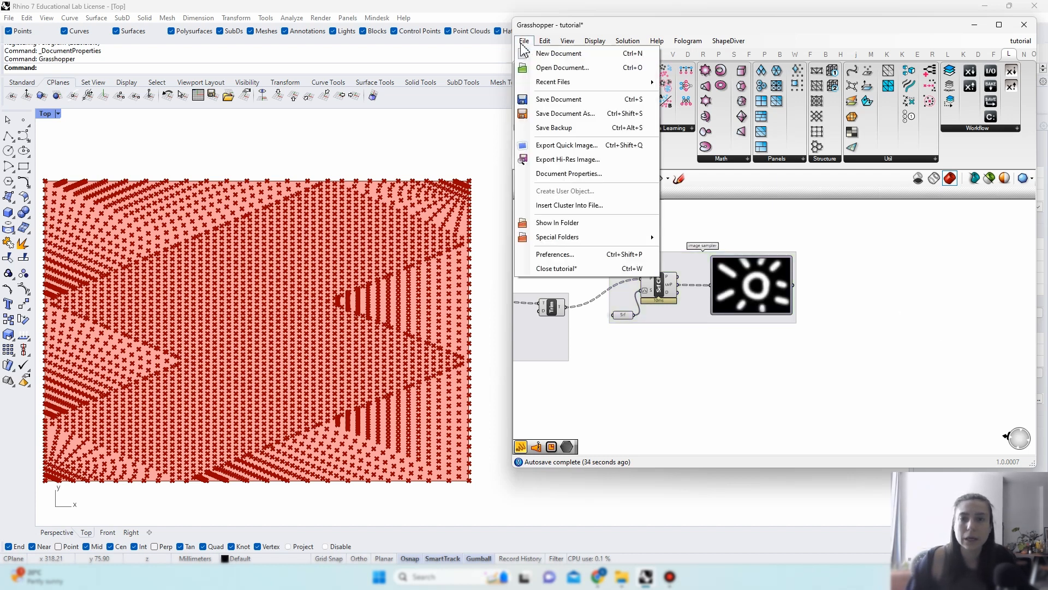
{"action": "left_click", "coordinate": [551, 99]}
{"action": "right_click_drag", "start_coordinate": [901, 331], "coordinate": [856, 322]}
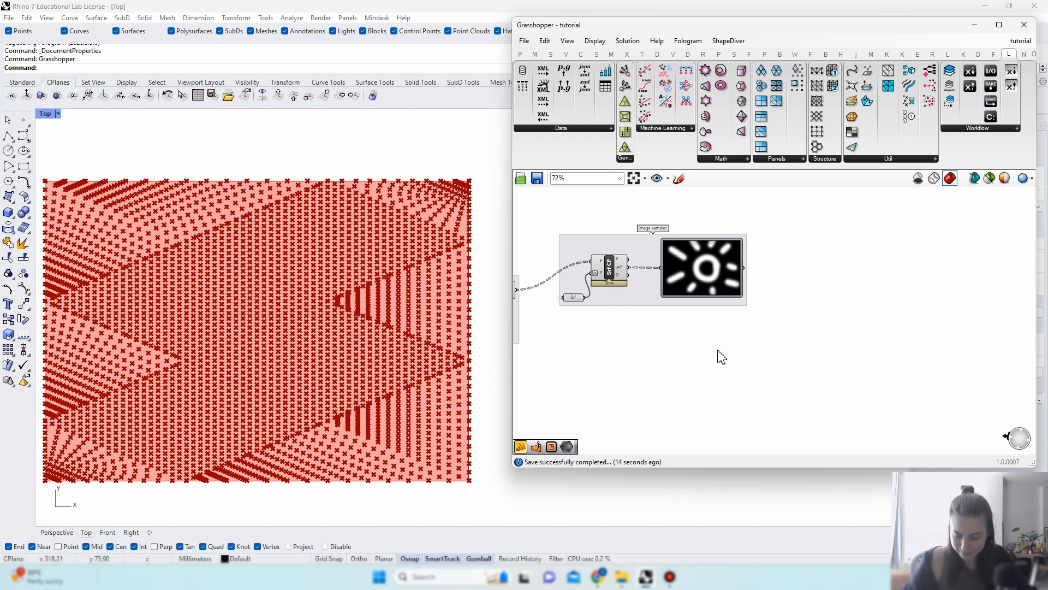
Step: Add a Larger Than component to the empty canvas area beyond the Image Sampler
{"action": "left_click", "coordinate": [730, 281]}
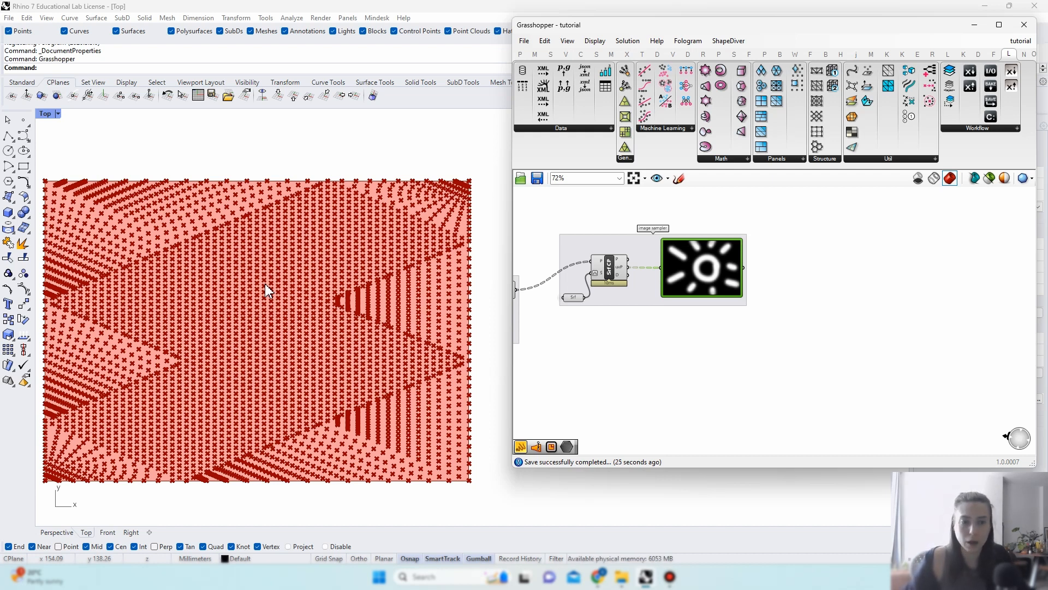
{"action": "right_click_drag", "start_coordinate": [934, 295], "coordinate": [921, 295]}
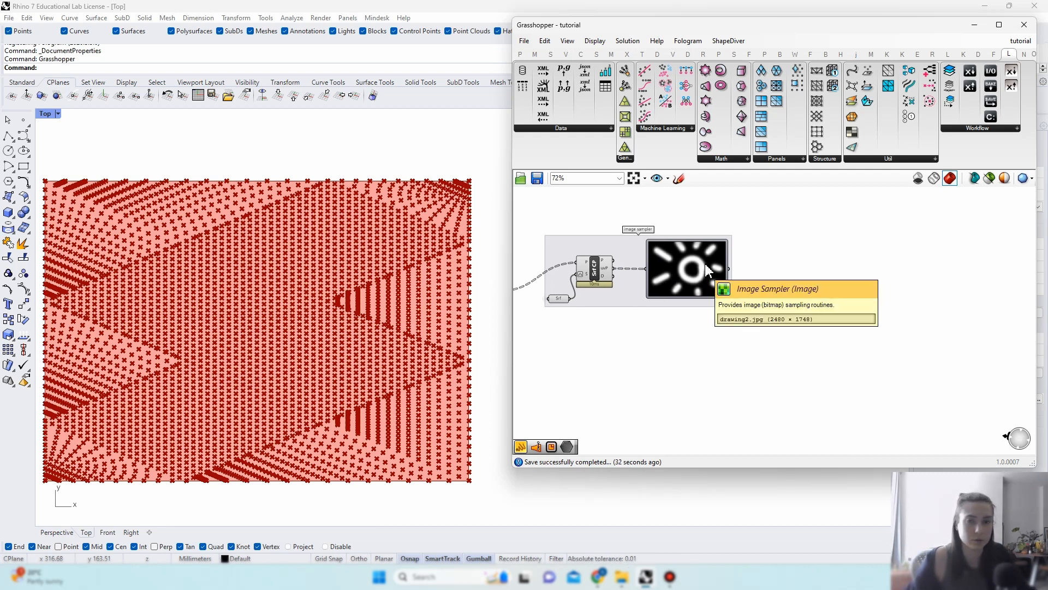
{"action": "right_click_drag", "start_coordinate": [851, 284], "coordinate": [816, 294]}
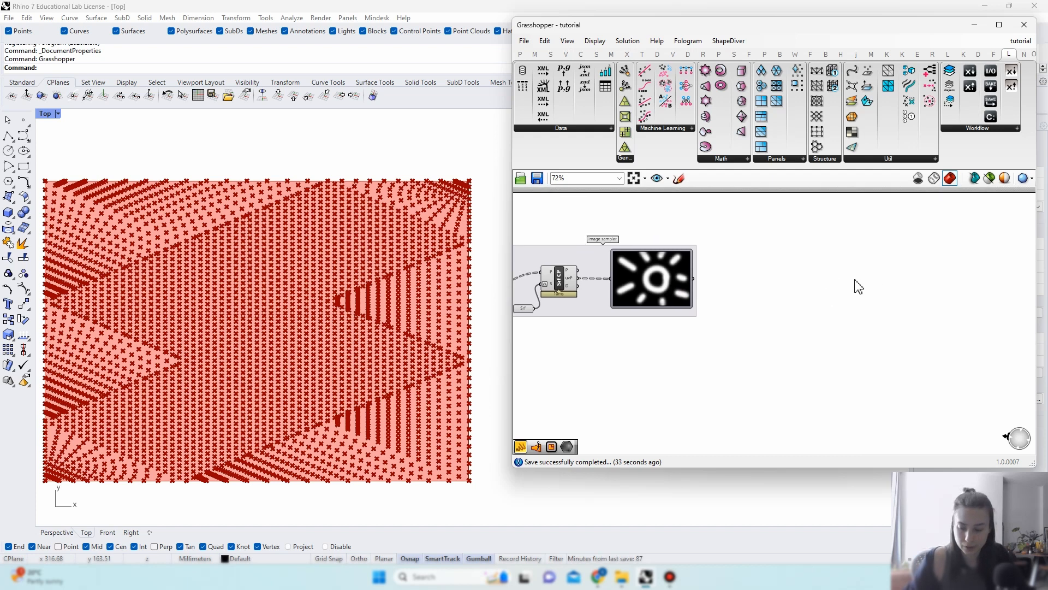
{"action": "double_click", "coordinate": [874, 319]}
{"action": "type", "text": "larger than"}
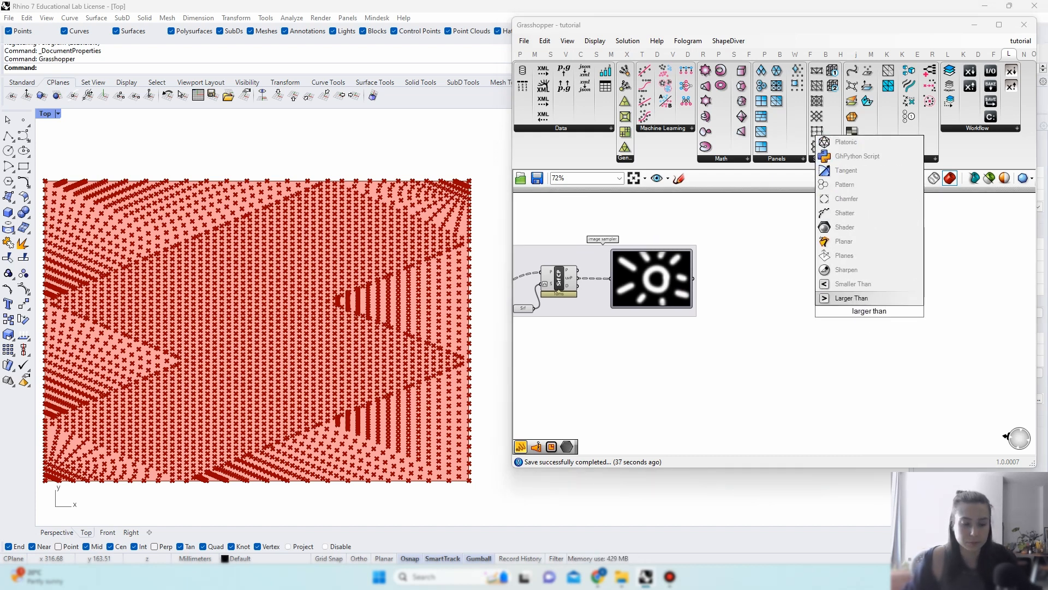
{"action": "key", "text": "Return"}
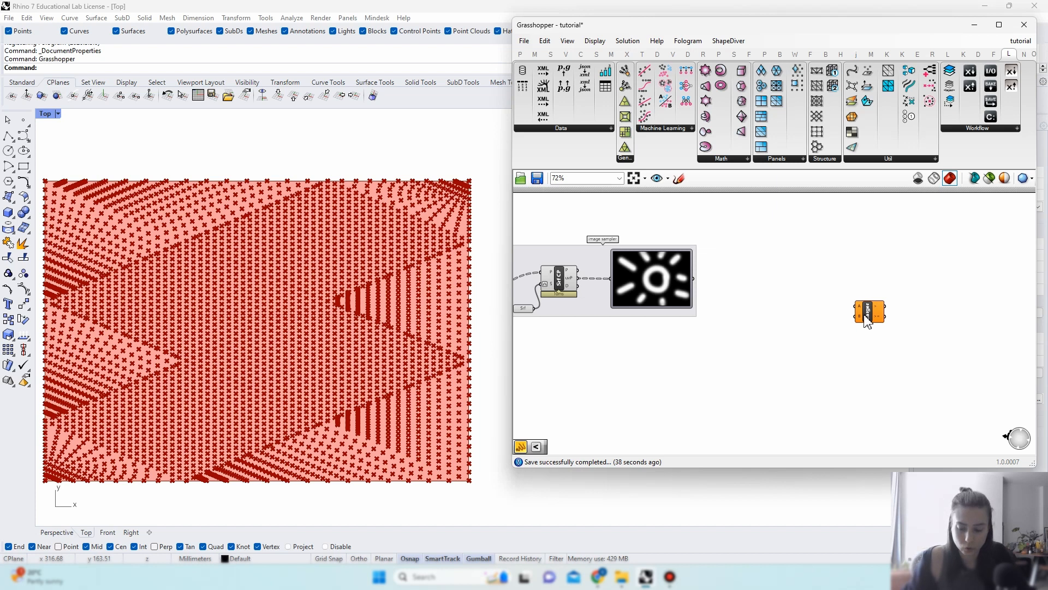
{"action": "left_click_drag", "start_coordinate": [872, 319], "coordinate": [825, 328]}
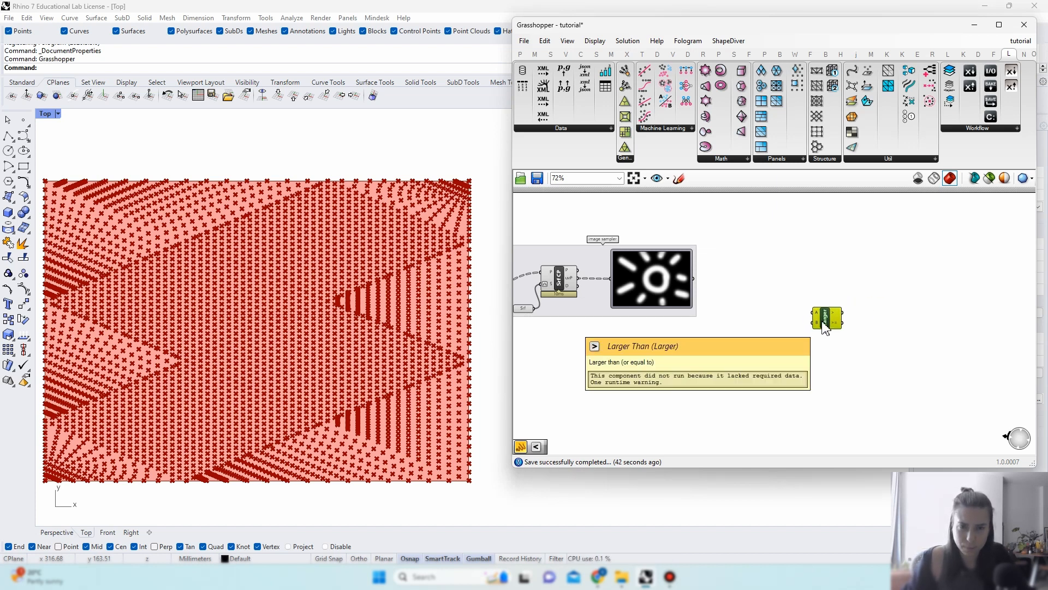
{"action": "left_click", "coordinate": [860, 332]}
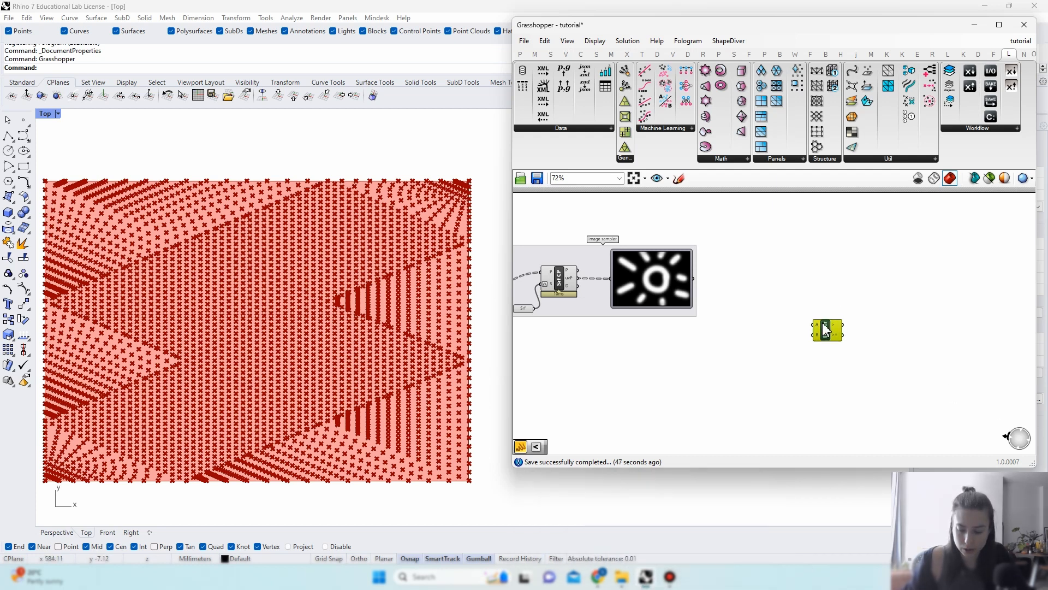
{"action": "double_click", "coordinate": [903, 271]}
{"action": "type", "text": "ga"}
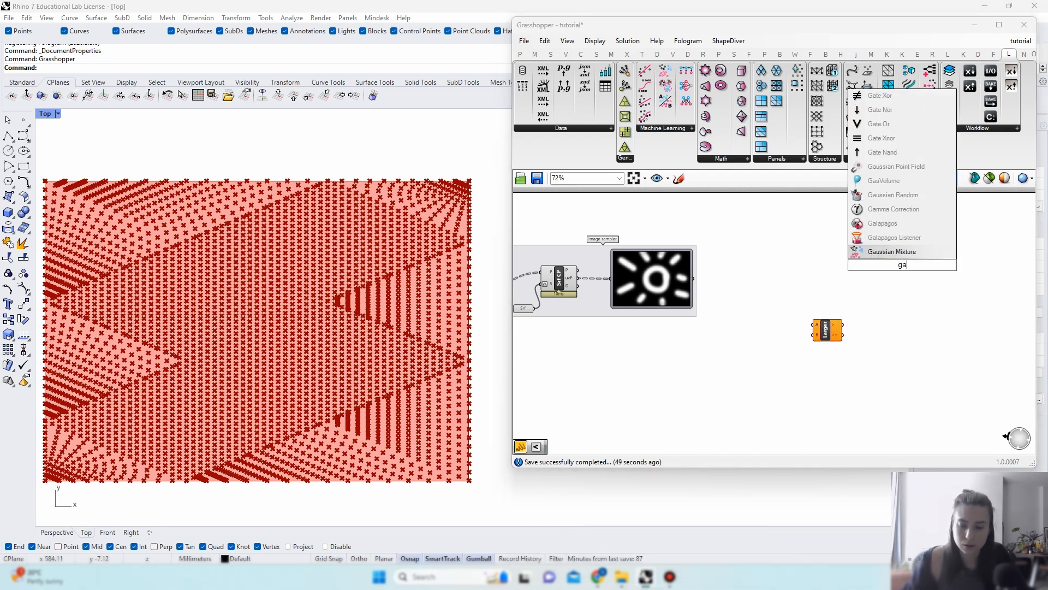
{"action": "type", "text": "te"}
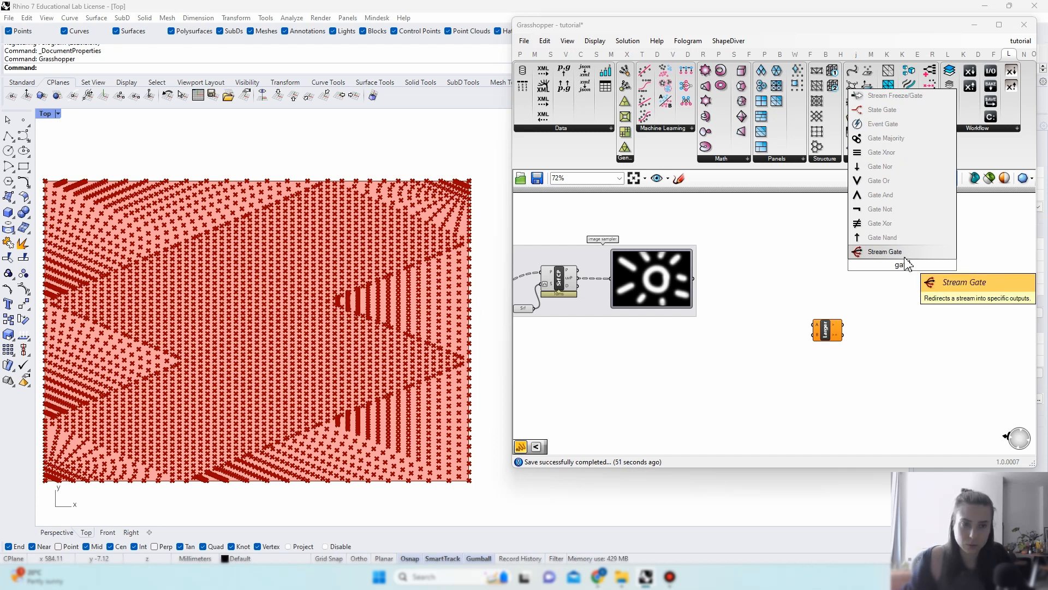
{"action": "left_click", "coordinate": [565, 56]}
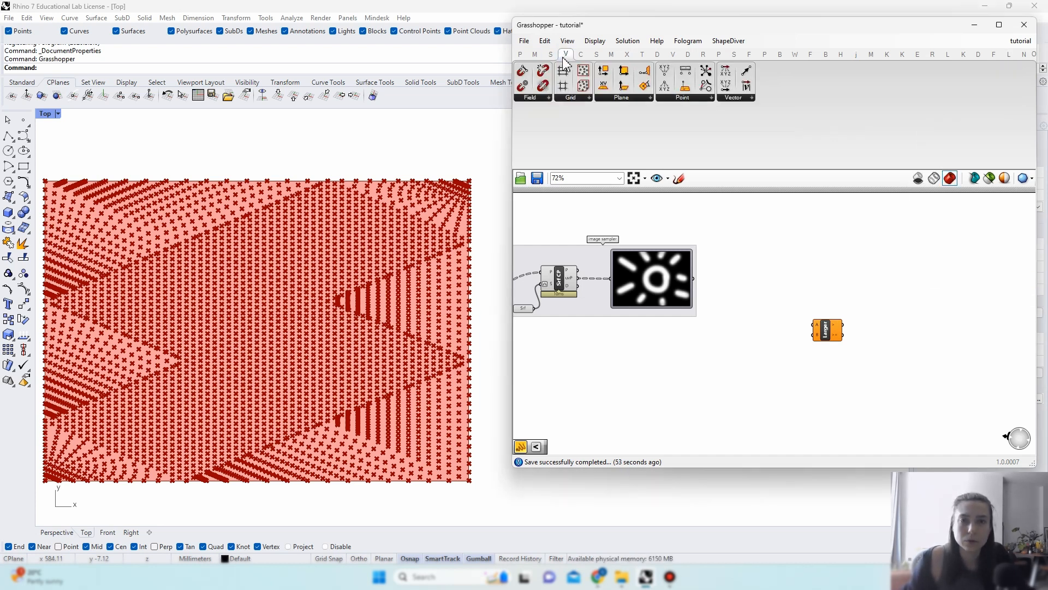
Step: Add a Stream Filter component and arrange it above and beyond the Larger Than component
{"action": "left_click", "coordinate": [552, 55]}
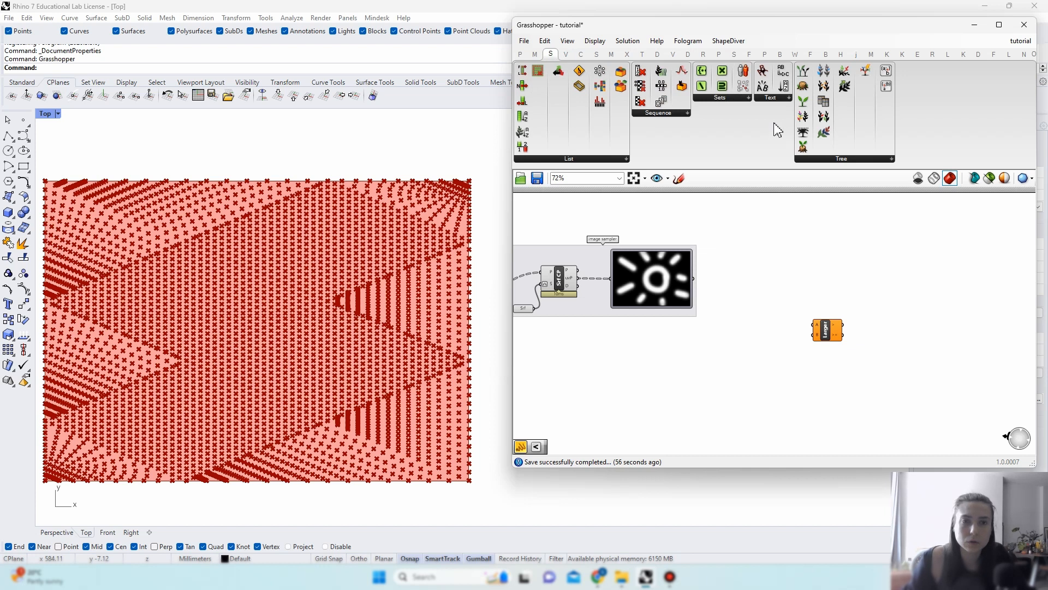
{"action": "left_click", "coordinate": [819, 159]}
{"action": "left_click", "coordinate": [831, 400]}
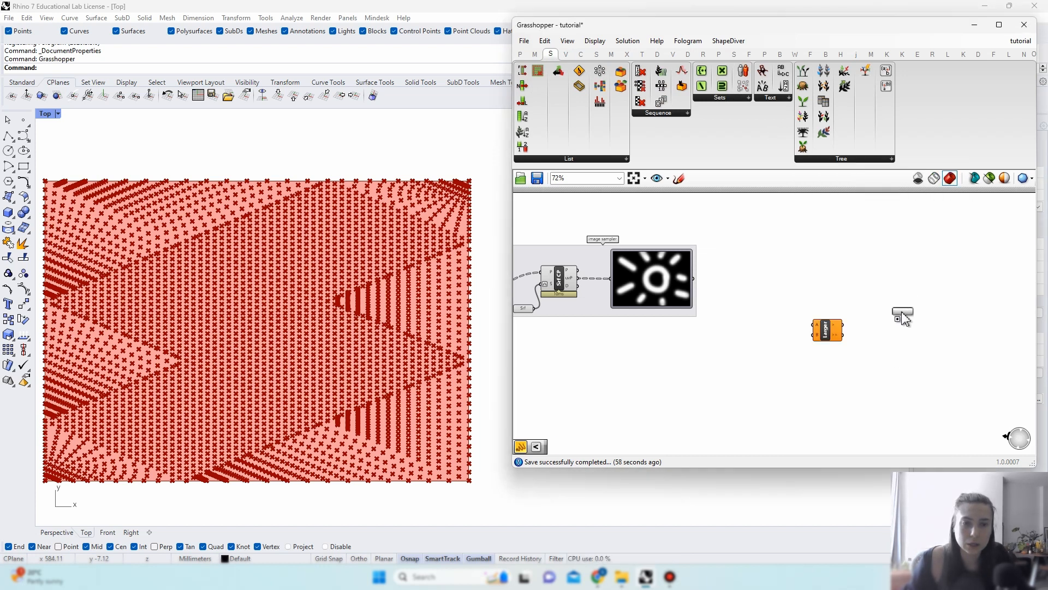
{"action": "left_click", "coordinate": [905, 297]}
{"action": "left_click_drag", "start_coordinate": [829, 333], "coordinate": [824, 369]}
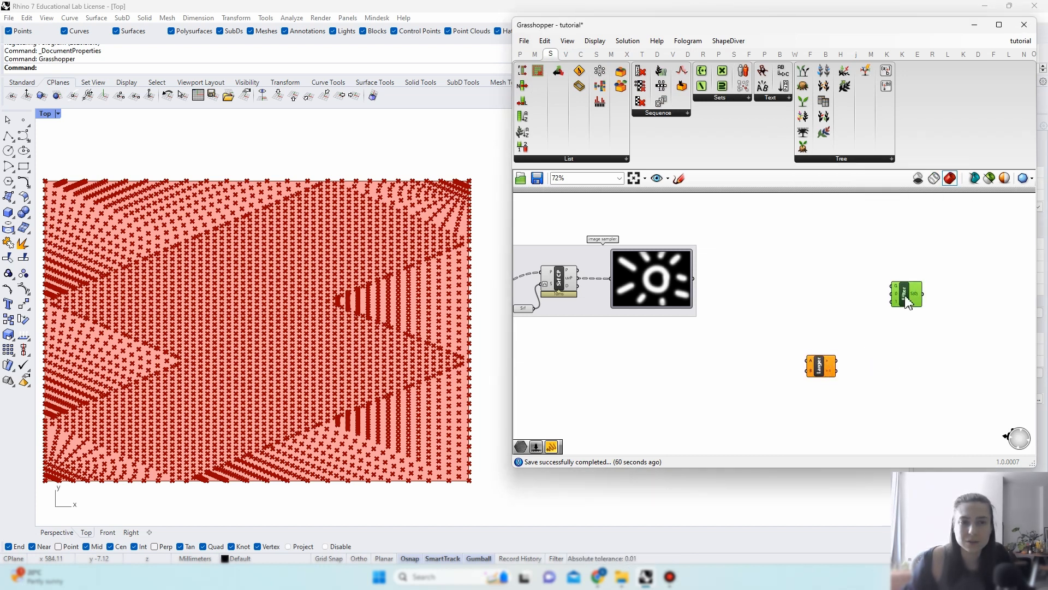
{"action": "left_click_drag", "start_coordinate": [906, 298], "coordinate": [921, 301]}
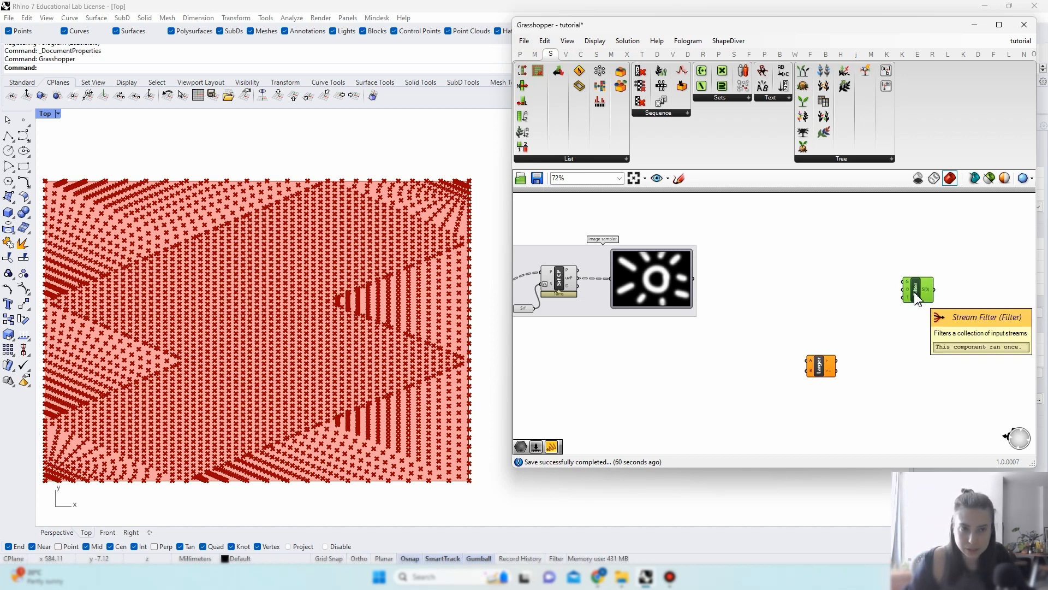
{"action": "left_click_drag", "start_coordinate": [915, 299], "coordinate": [950, 291]}
{"action": "left_click_drag", "start_coordinate": [819, 367], "coordinate": [866, 378]}
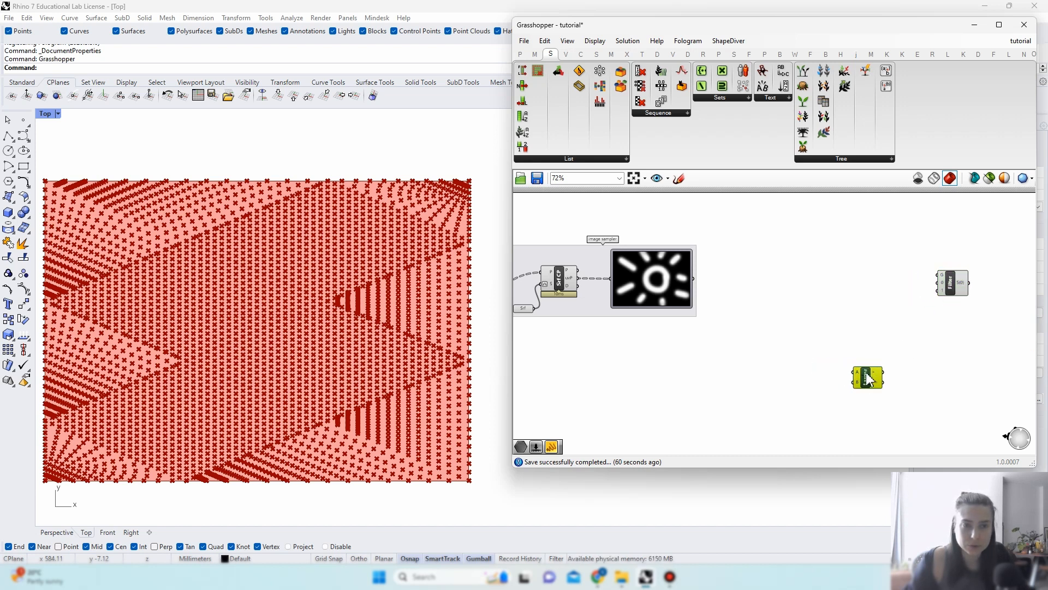
{"action": "left_click_drag", "start_coordinate": [951, 279], "coordinate": [955, 290]}
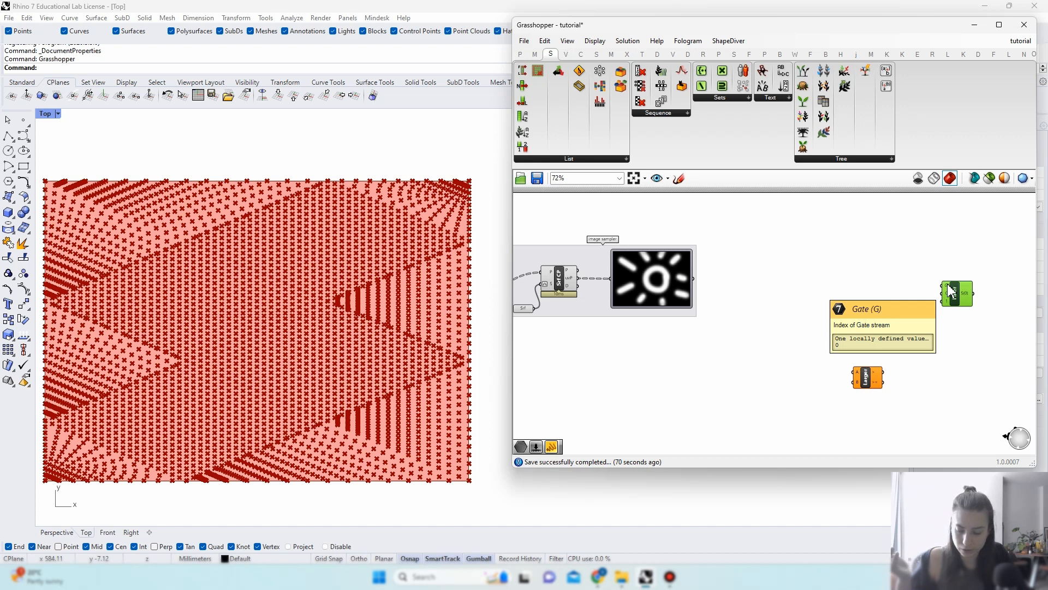
Step: Add an integer number slider ranging from 0 to 100 and name it "percentage Gate"
{"action": "double_click", "coordinate": [838, 266]}
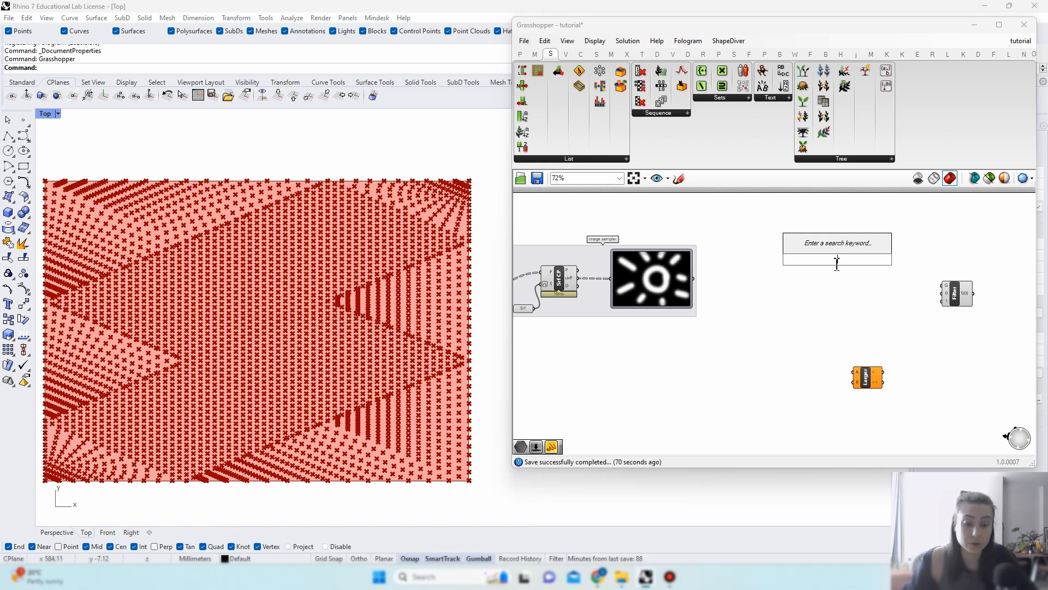
{"action": "type", "text": "0"}
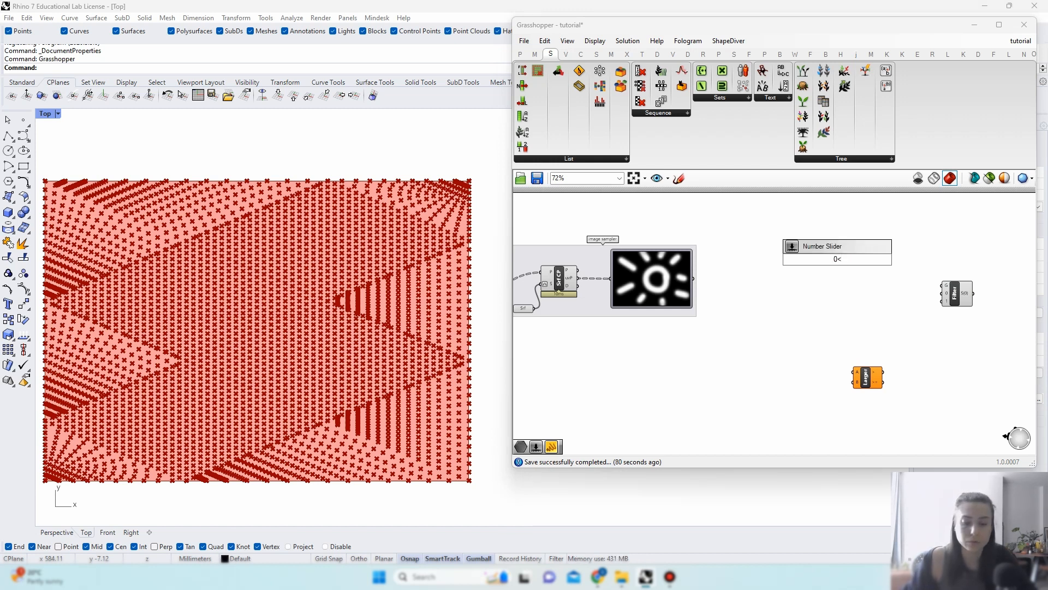
{"action": "type", "text": "<100"}
{"action": "key", "text": "Return"}
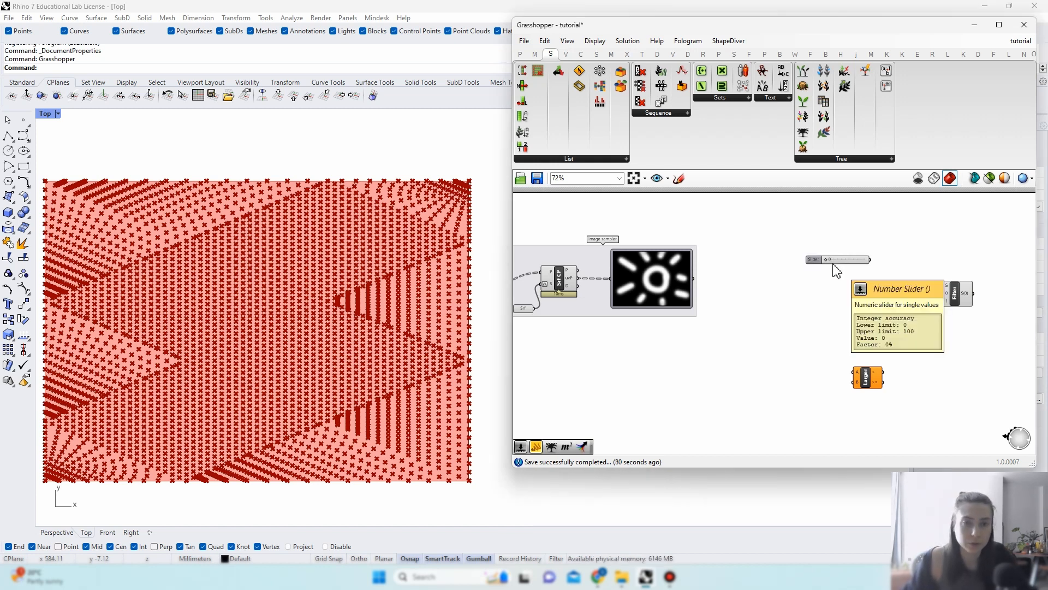
{"action": "right_click", "coordinate": [816, 261]}
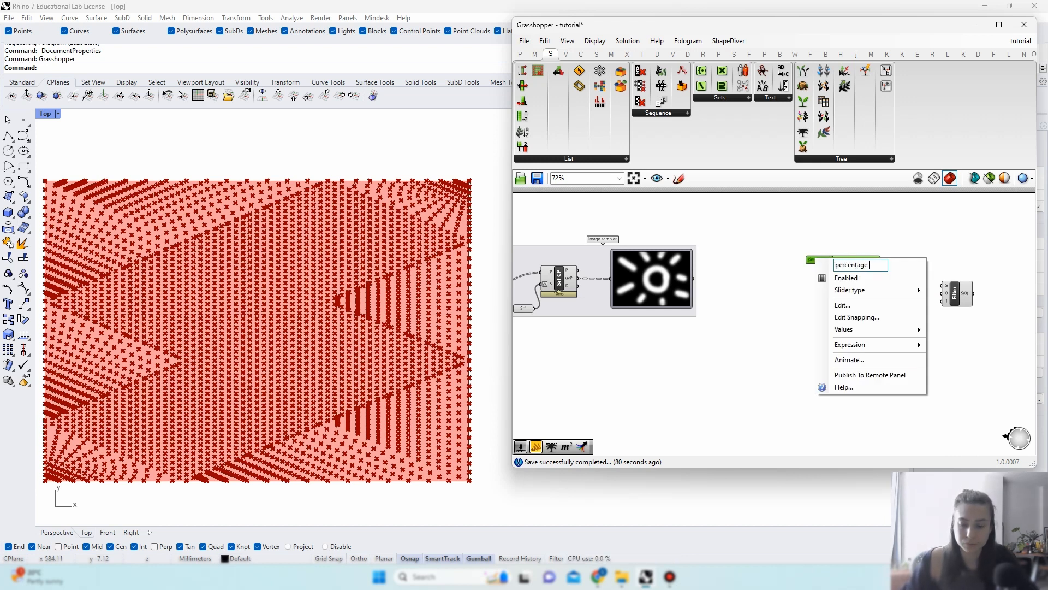
{"action": "type", "text": "percentage Gate"}
{"action": "key", "text": "Return"}
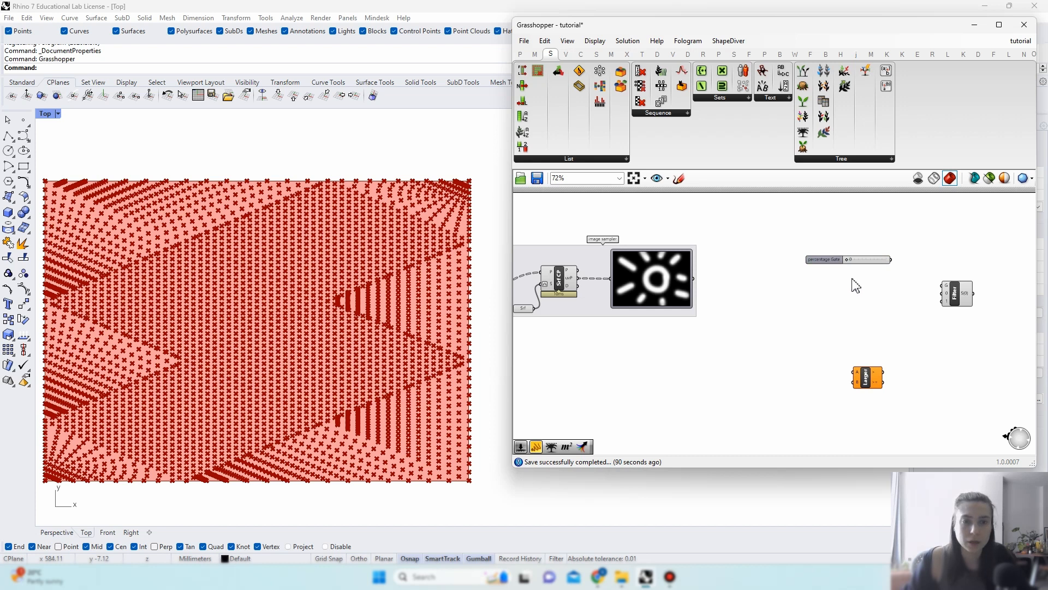
Step: Set the percentage Gate slider to 43
{"action": "left_click", "coordinate": [812, 257]}
{"action": "scroll", "coordinate": [835, 253], "scroll_direction": "up", "scroll_amount": 2}
{"action": "left_click_drag", "start_coordinate": [836, 253], "coordinate": [863, 253]}
{"action": "scroll", "coordinate": [860, 258], "scroll_direction": "down", "scroll_amount": 2}
Step: Move Larger Than between the Image Sampler and the Stream Filter, and place the percentage Gate slider below them
{"action": "left_click", "coordinate": [986, 306]}
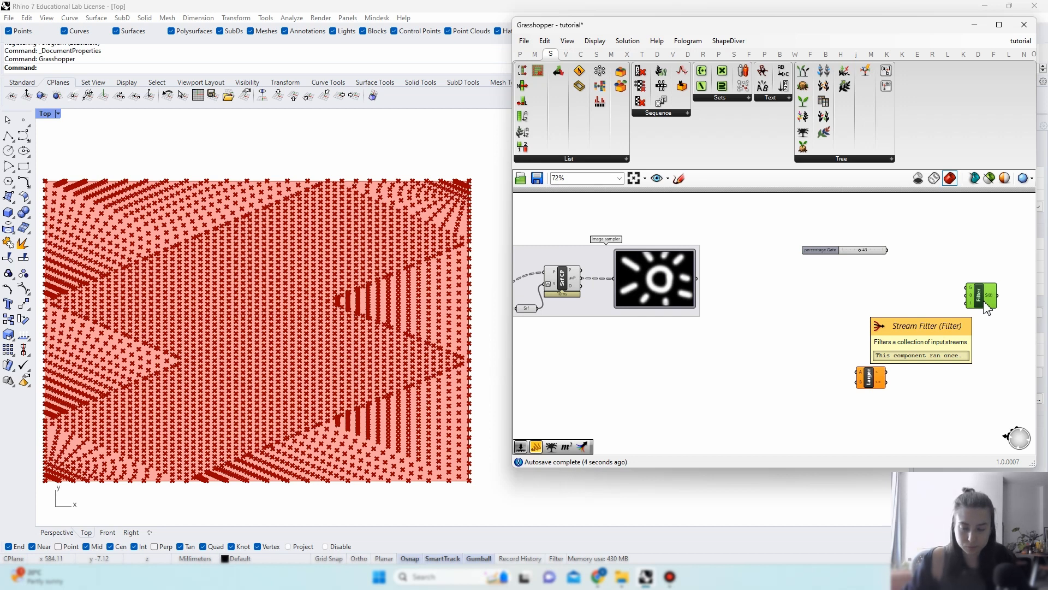
{"action": "left_click_drag", "start_coordinate": [873, 382], "coordinate": [905, 314]}
{"action": "left_click", "coordinate": [836, 254]}
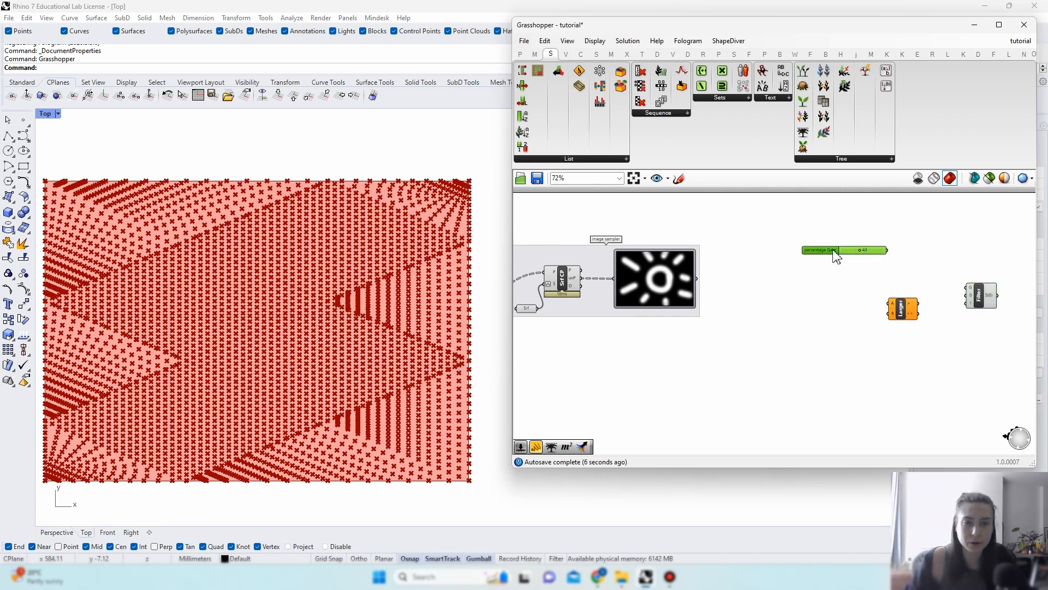
{"action": "left_click_drag", "start_coordinate": [836, 255], "coordinate": [797, 358]}
{"action": "right_click_drag", "start_coordinate": [829, 374], "coordinate": [849, 354]}
{"action": "left_click", "coordinate": [686, 254]}
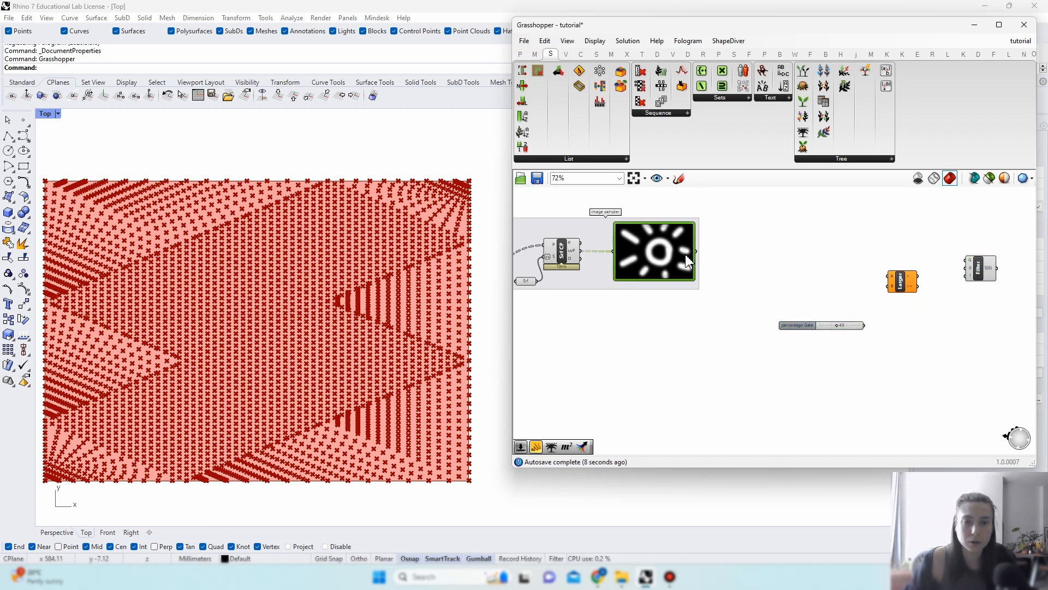
{"action": "left_click_drag", "start_coordinate": [820, 326], "coordinate": [788, 333]}
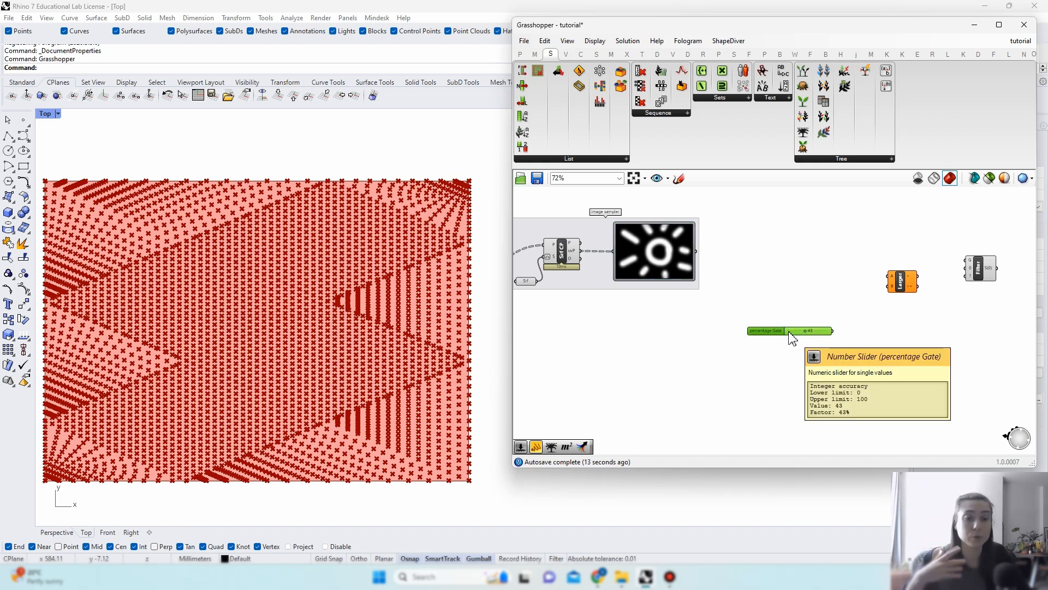
{"action": "left_click", "coordinate": [685, 260]}
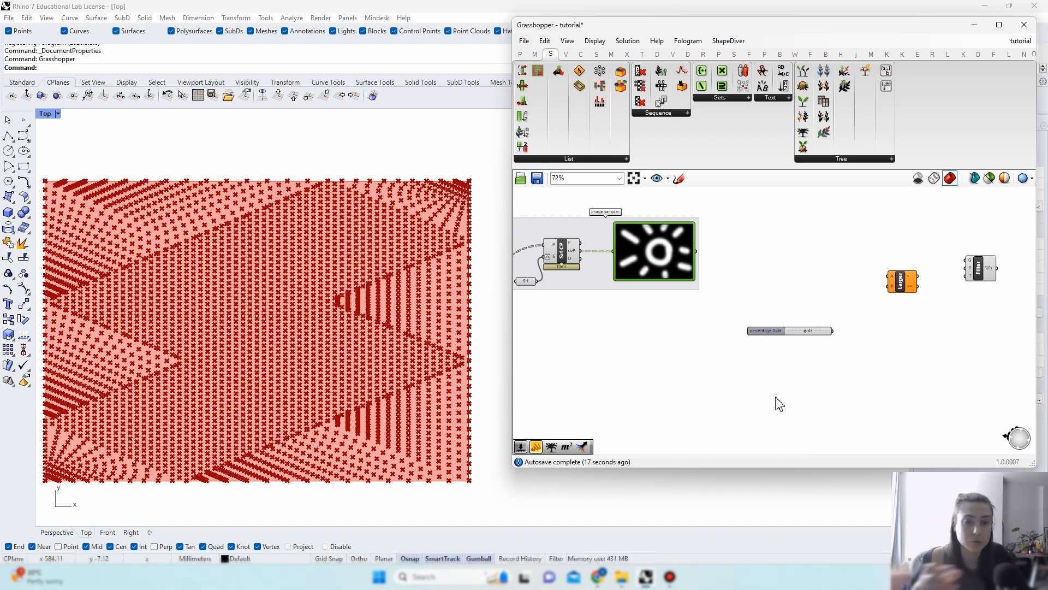
Step: Add a Remap Numbers component and connect the percentage Gate slider to its value input
{"action": "double_click", "coordinate": [872, 369]}
{"action": "type", "text": "rema"}
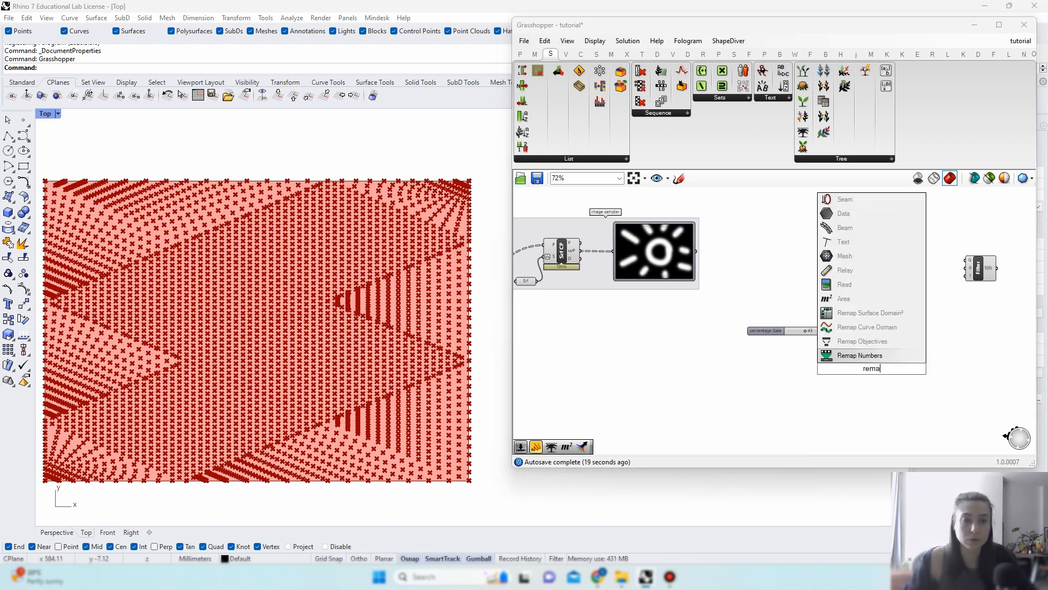
{"action": "key", "text": "Return"}
{"action": "scroll", "coordinate": [872, 368], "scroll_direction": "up", "scroll_amount": 2}
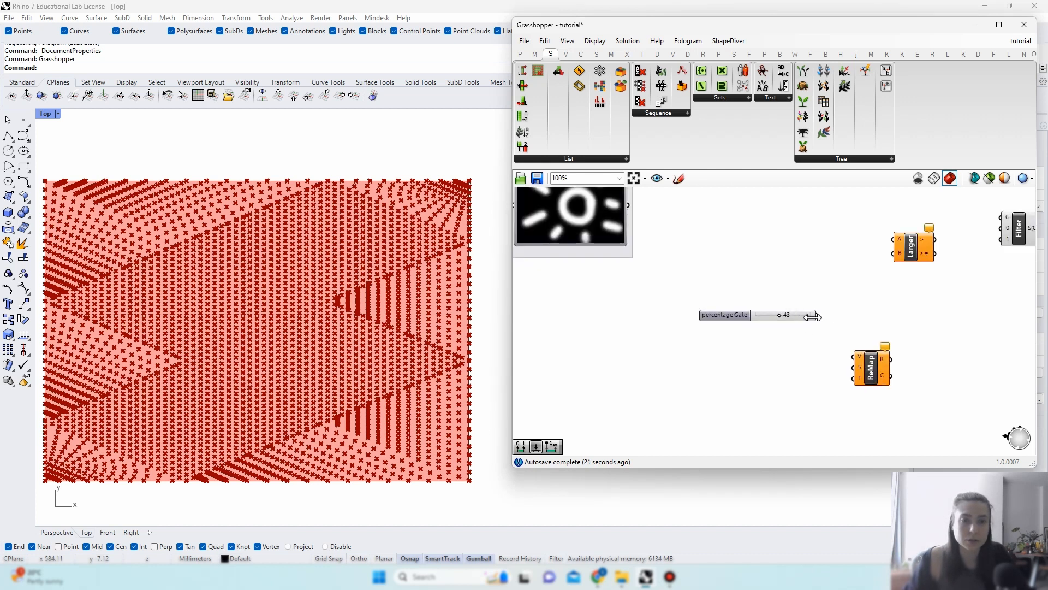
{"action": "left_click_drag", "start_coordinate": [814, 315], "coordinate": [883, 354]}
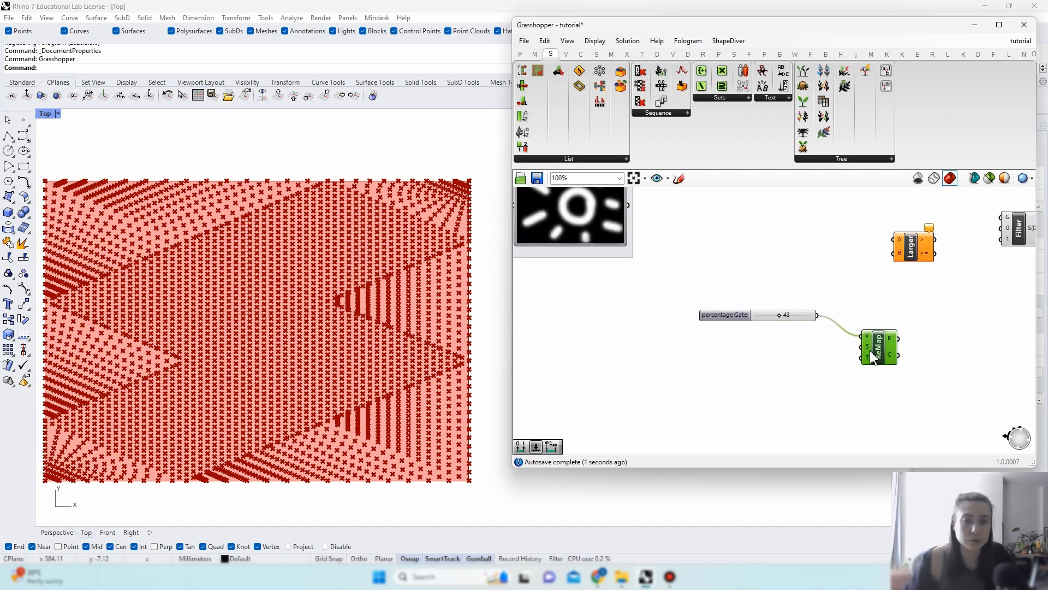
{"action": "mouse_move", "coordinate": [868, 352]}
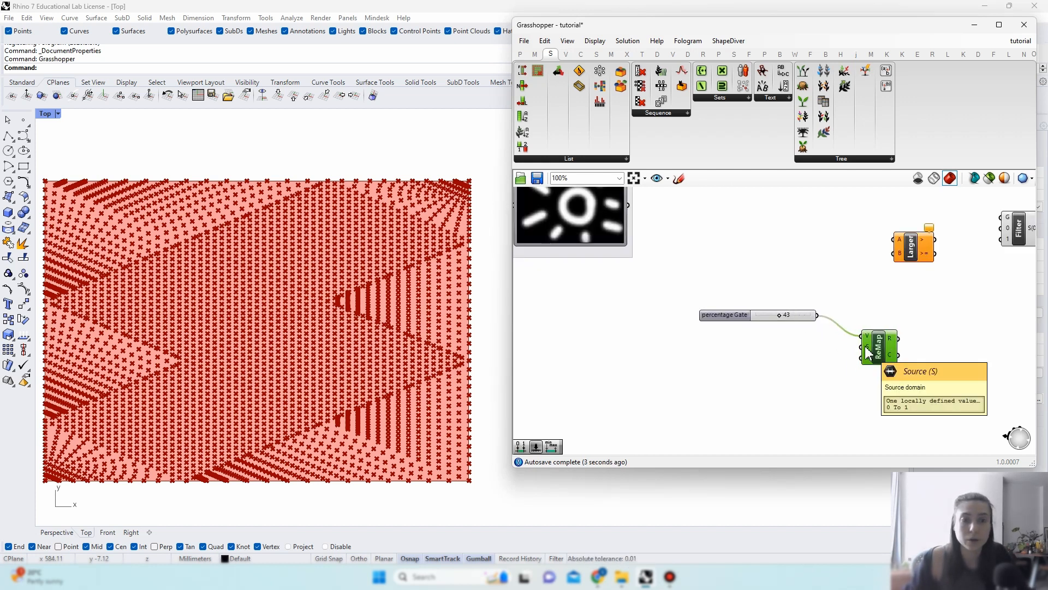
Step: Add a Construct Domain component with a panel of 100 as its domain end, and connect the domain to Remap Numbers' source input
{"action": "double_click", "coordinate": [786, 357]}
{"action": "type", "text": "construct doma"}
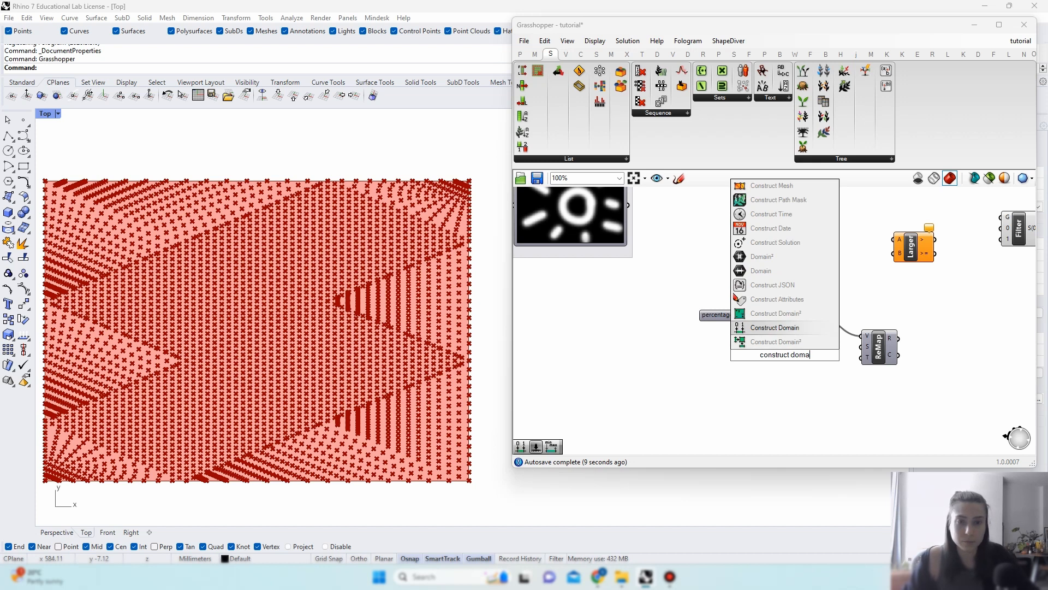
{"action": "left_click", "coordinate": [775, 328]}
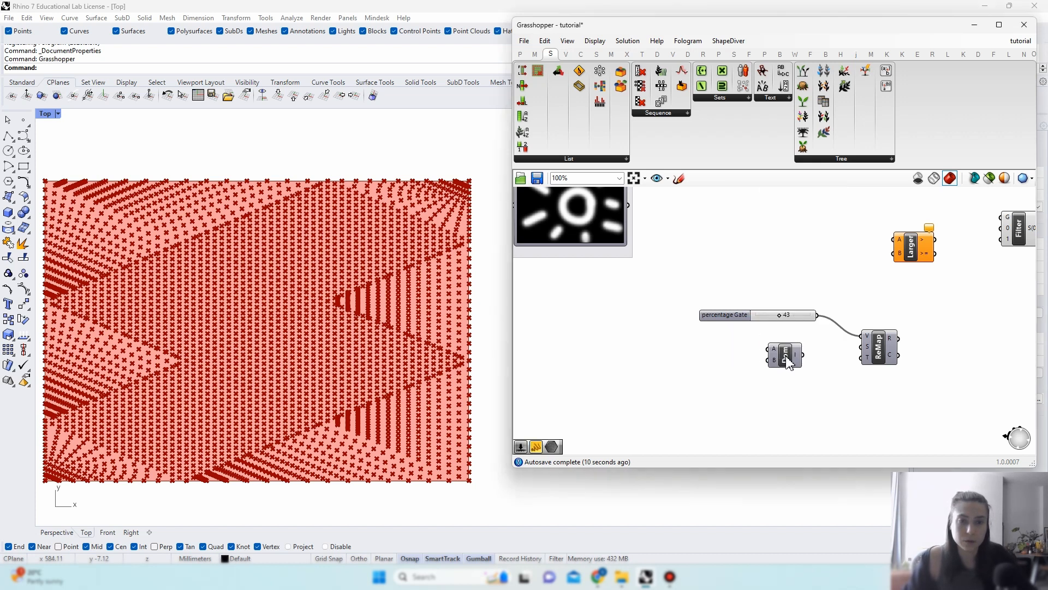
{"action": "double_click", "coordinate": [753, 370]}
{"action": "type", "text": "//100"}
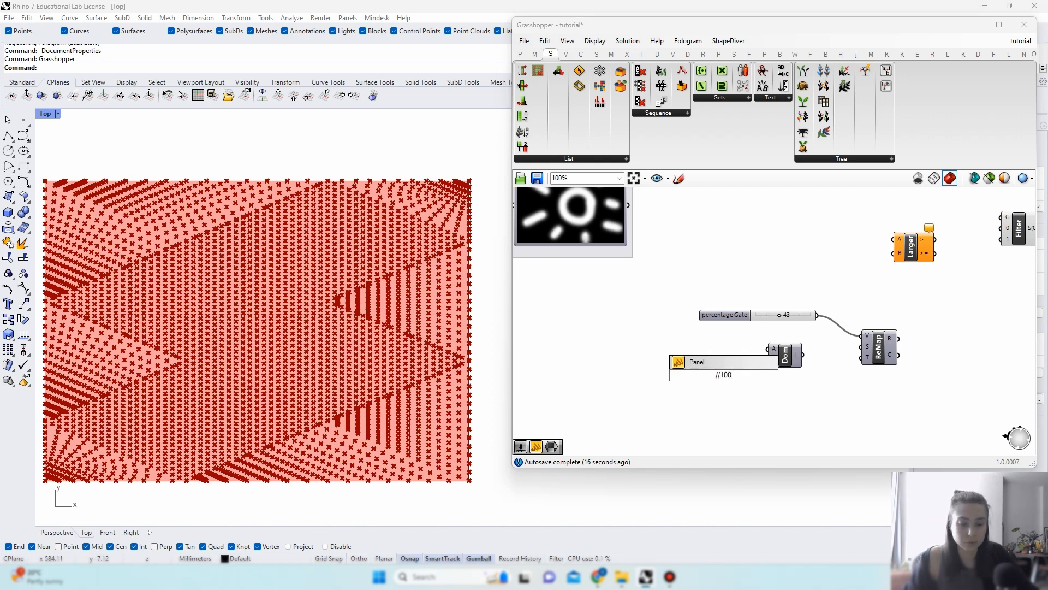
{"action": "key", "text": "Return"}
{"action": "left_click_drag", "start_coordinate": [737, 376], "coordinate": [862, 357]}
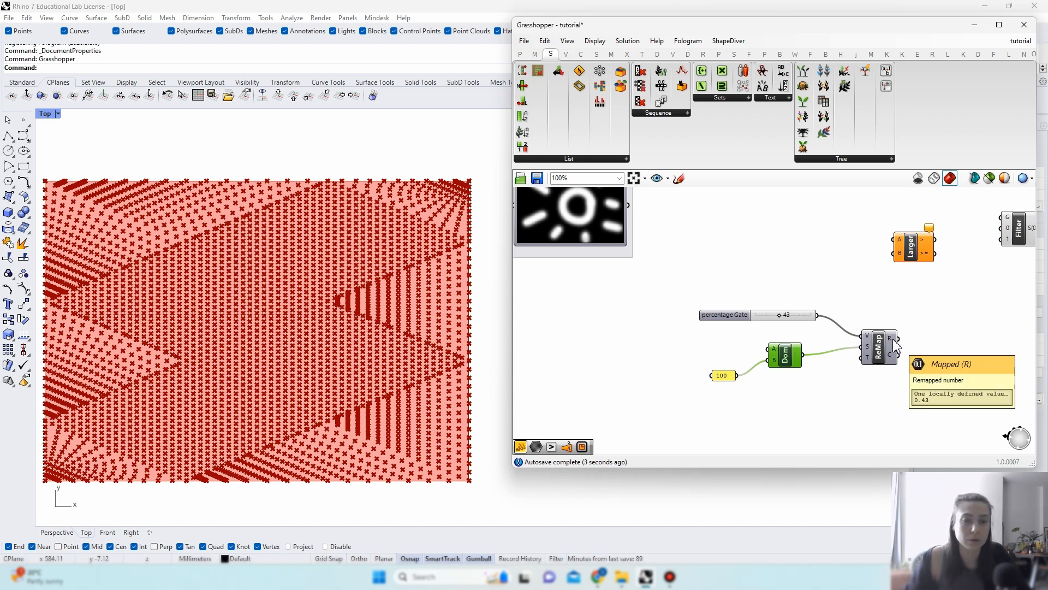
Step: Move the percentage Gate slider closer beneath the Image Sampler and group the two objects together
{"action": "right_click_drag", "start_coordinate": [893, 338], "coordinate": [870, 346]}
{"action": "scroll", "coordinate": [888, 363], "scroll_direction": "down", "scroll_amount": 1}
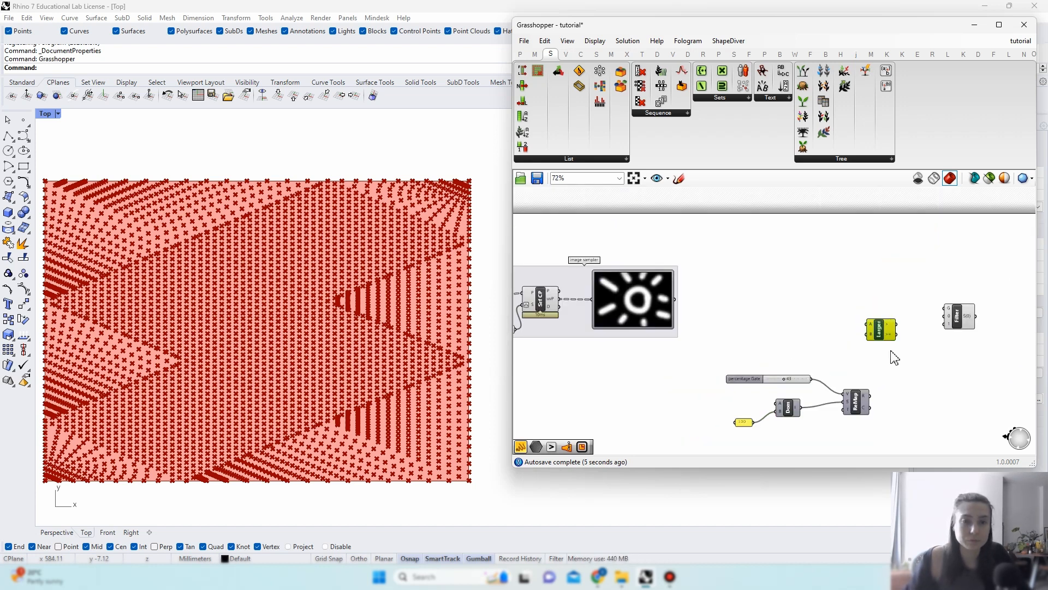
{"action": "left_click_drag", "start_coordinate": [733, 357], "coordinate": [685, 405]}
{"action": "left_click_drag", "start_coordinate": [713, 386], "coordinate": [623, 392]}
{"action": "right_click_drag", "start_coordinate": [624, 393], "coordinate": [769, 364]}
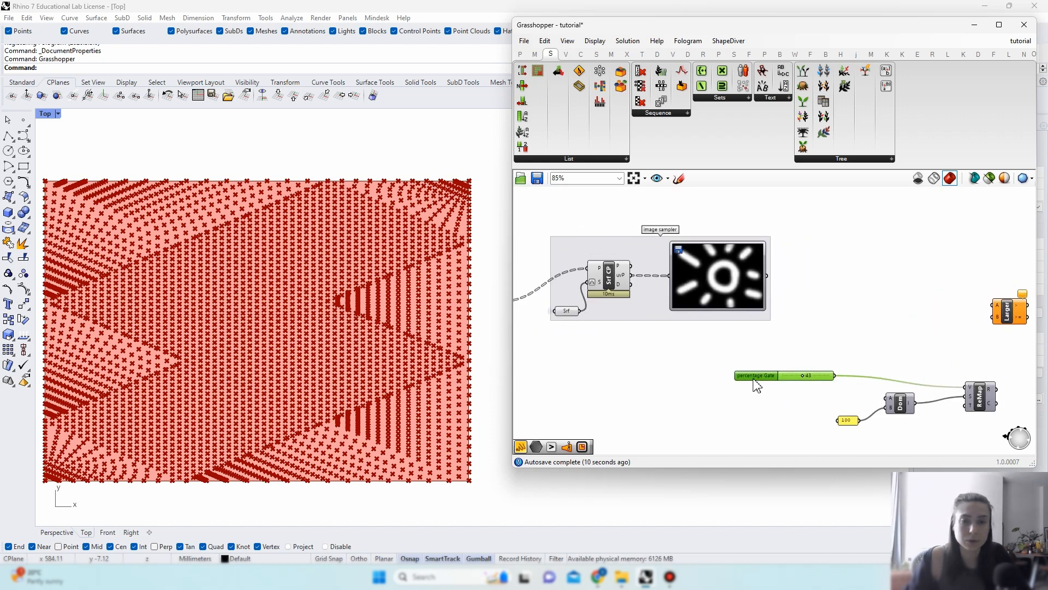
{"action": "left_click_drag", "start_coordinate": [759, 378], "coordinate": [735, 376]}
{"action": "left_click", "coordinate": [715, 289], "text": "shift"}
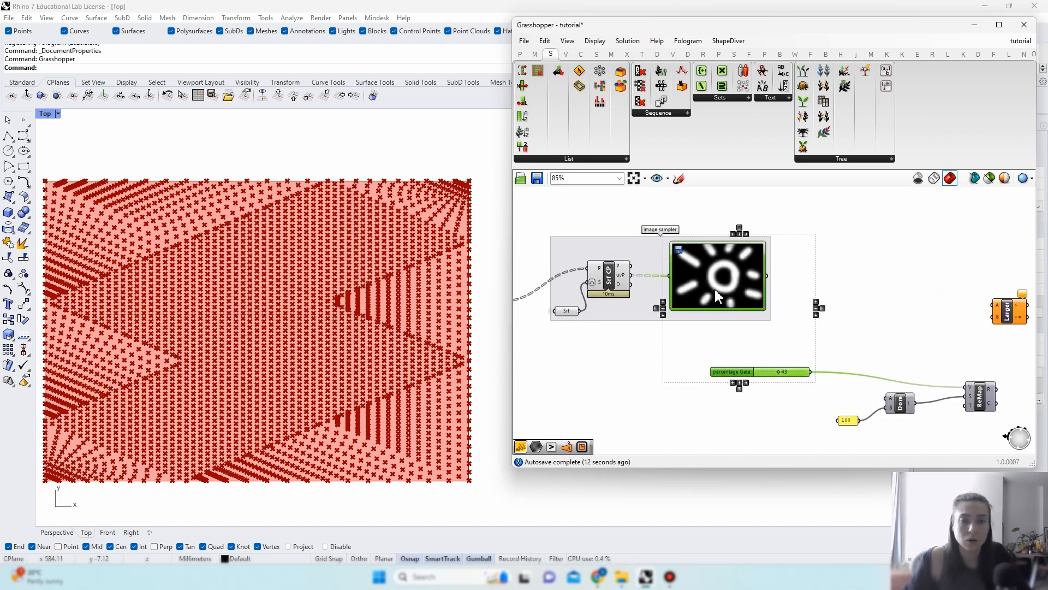
{"action": "right_click", "coordinate": [861, 306]}
{"action": "left_click", "coordinate": [882, 392]}
Step: Change the colour of the Image Sampler and percentage Gate group to blue-violet
{"action": "scroll", "coordinate": [819, 322], "scroll_direction": "down", "scroll_amount": 3}
{"action": "right_click_drag", "start_coordinate": [663, 369], "coordinate": [990, 335]}
{"action": "mouse_move", "coordinate": [779, 373]}
{"action": "right_mouse_down"}
{"action": "mouse_move", "coordinate": [872, 363]}
{"action": "mouse_move", "coordinate": [765, 372]}
{"action": "right_mouse_up"}
{"action": "scroll", "coordinate": [819, 355], "scroll_direction": "up", "scroll_amount": 3}
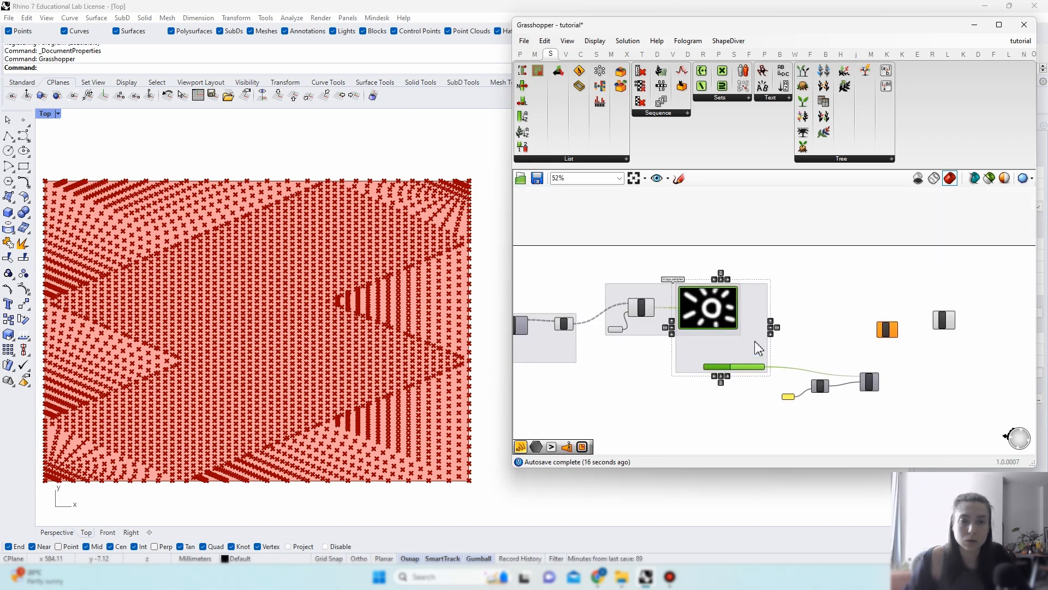
{"action": "scroll", "coordinate": [763, 347], "scroll_direction": "up", "scroll_amount": 2}
{"action": "right_click", "coordinate": [759, 341]}
{"action": "mouse_move", "coordinate": [808, 458]}
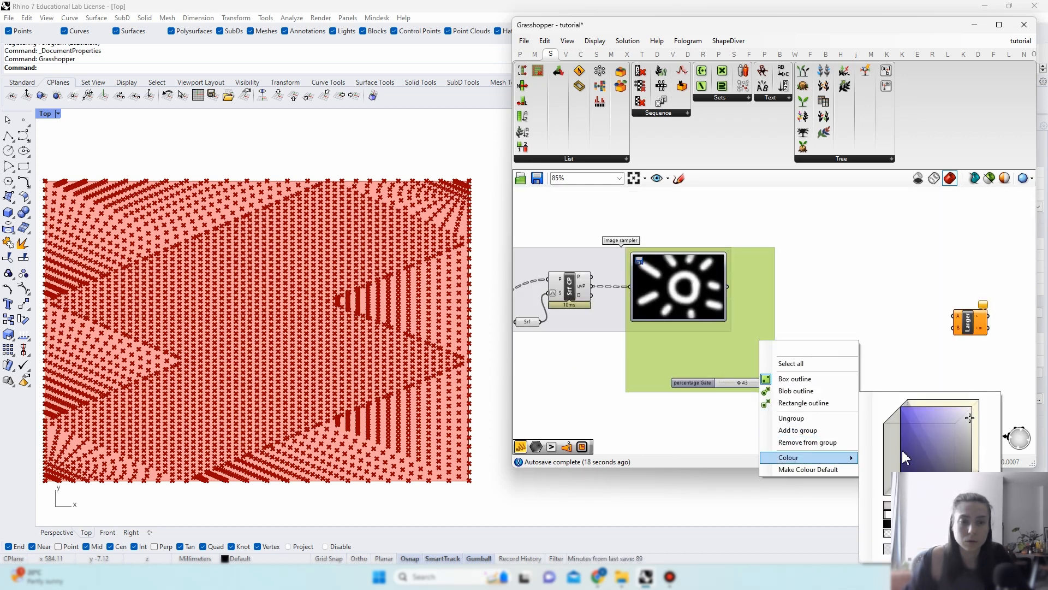
{"action": "left_click", "coordinate": [930, 426]}
{"action": "right_click_drag", "start_coordinate": [901, 311], "coordinate": [863, 320]}
Step: Switch the Image Sampler and percentage Gate group to a blob outline
{"action": "key", "text": "ctrl+z"}
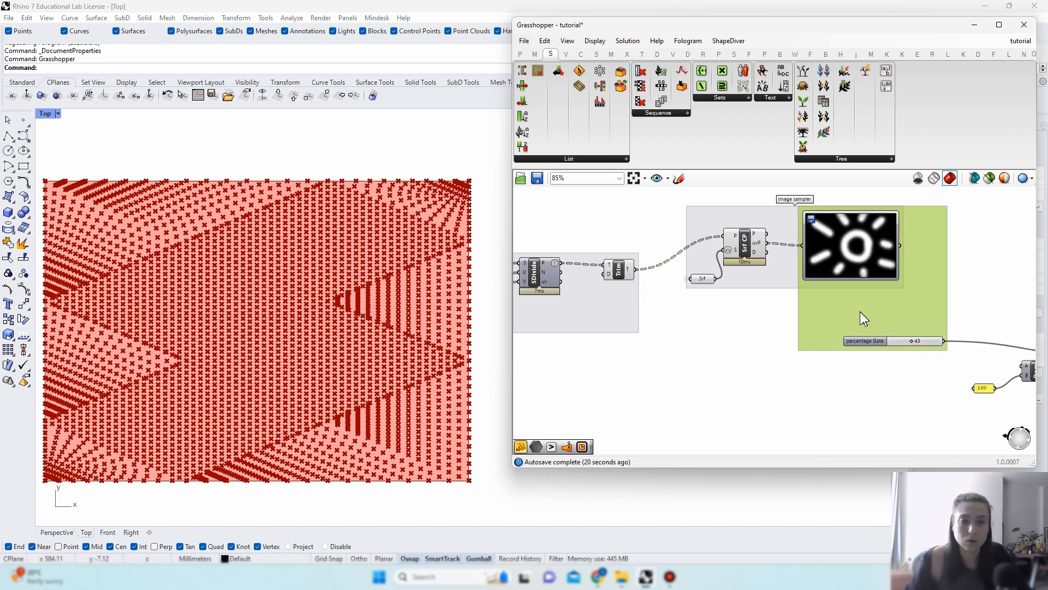
{"action": "right_click", "coordinate": [860, 311]}
{"action": "left_click", "coordinate": [897, 362]}
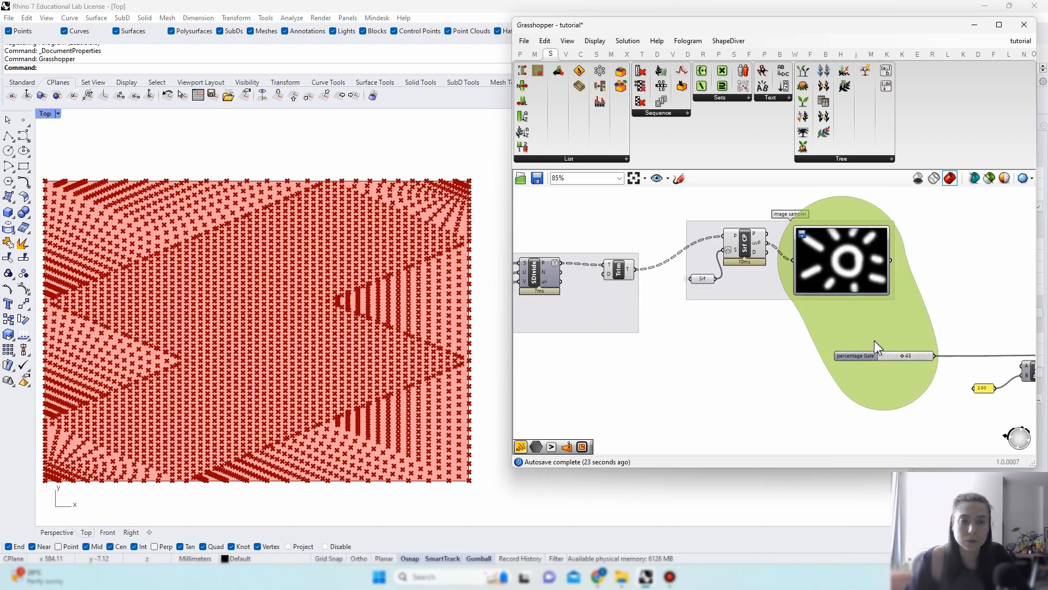
{"action": "left_click", "coordinate": [669, 372]}
Step: Put the density slider in its own group and give that group the blue-violet colour and a blob outline
{"action": "right_click_drag", "start_coordinate": [669, 372], "coordinate": [793, 375]}
{"action": "left_click", "coordinate": [726, 356]}
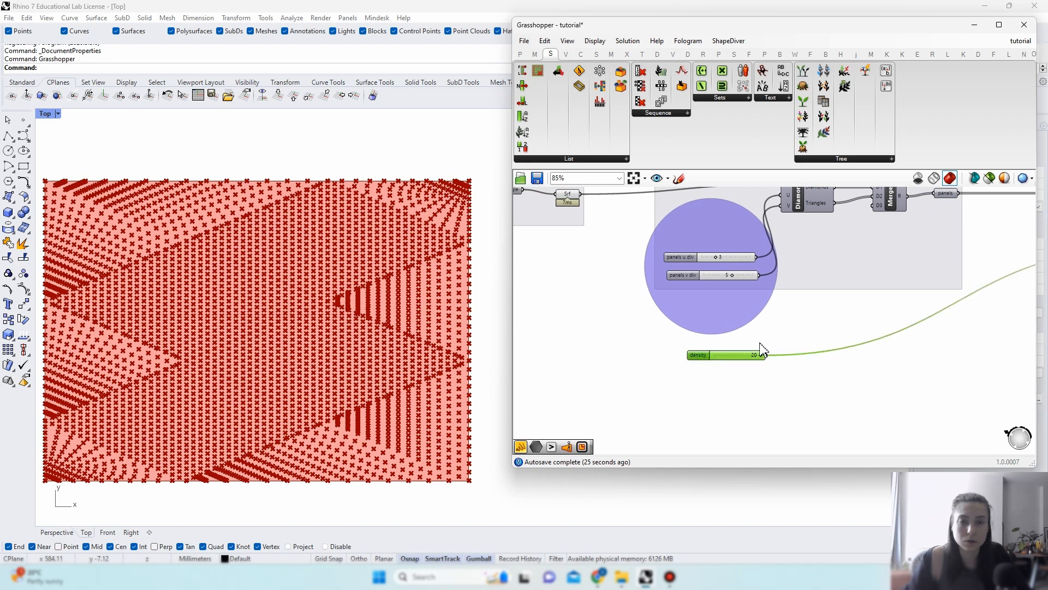
{"action": "right_click", "coordinate": [789, 325]}
{"action": "left_click", "coordinate": [813, 409]}
{"action": "right_click", "coordinate": [734, 363]}
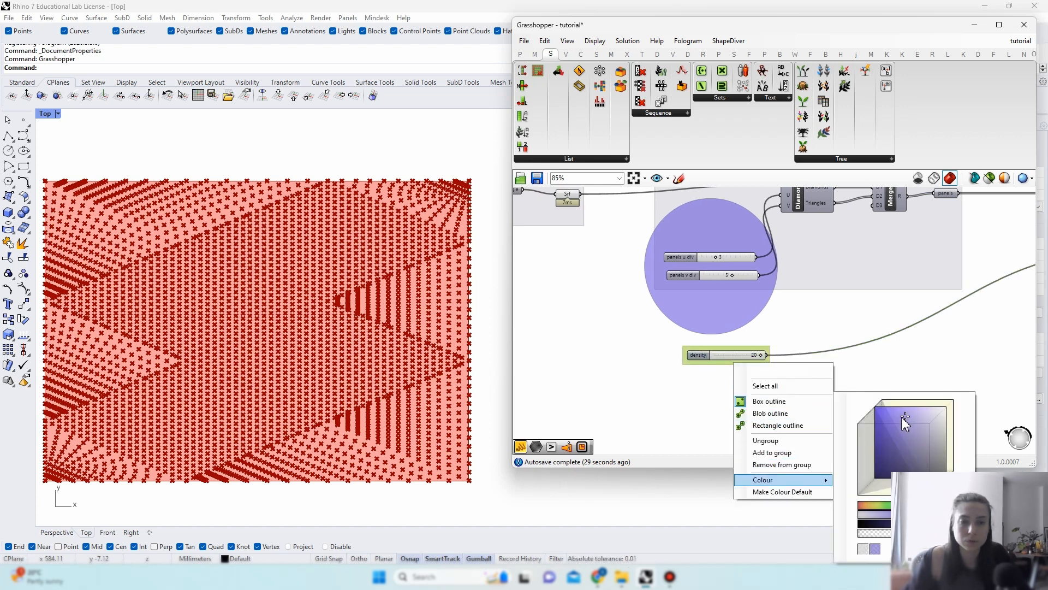
{"action": "left_click", "coordinate": [774, 418]}
Step: Move the Remap Numbers component up so that it sits above and to the right of Construct Domain
{"action": "scroll", "coordinate": [664, 382], "scroll_direction": "up", "scroll_amount": 4}
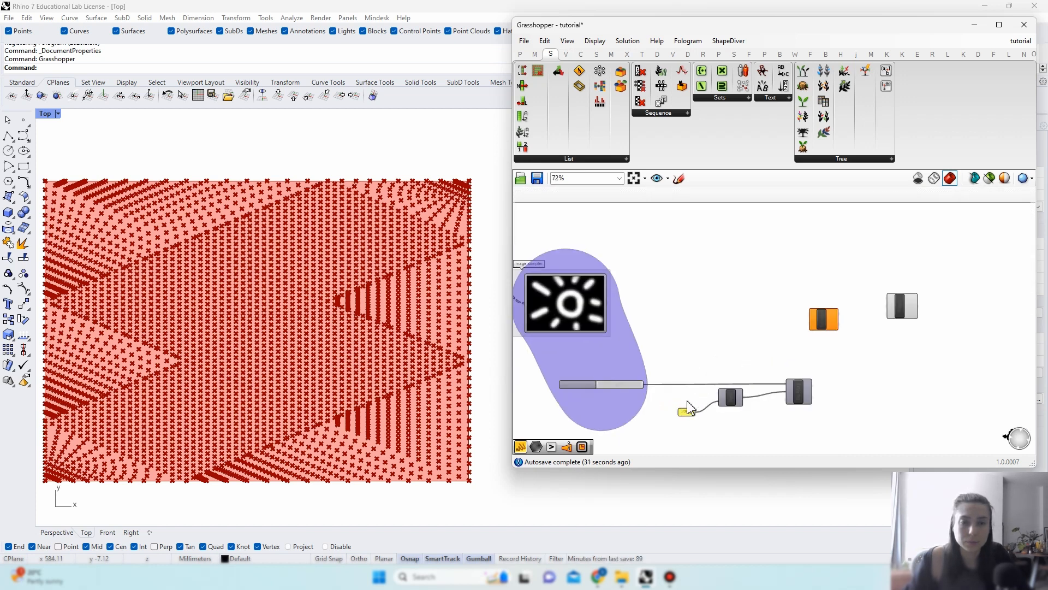
{"action": "right_click_drag", "start_coordinate": [685, 409], "coordinate": [738, 376]}
{"action": "left_click_drag", "start_coordinate": [970, 362], "coordinate": [943, 320]}
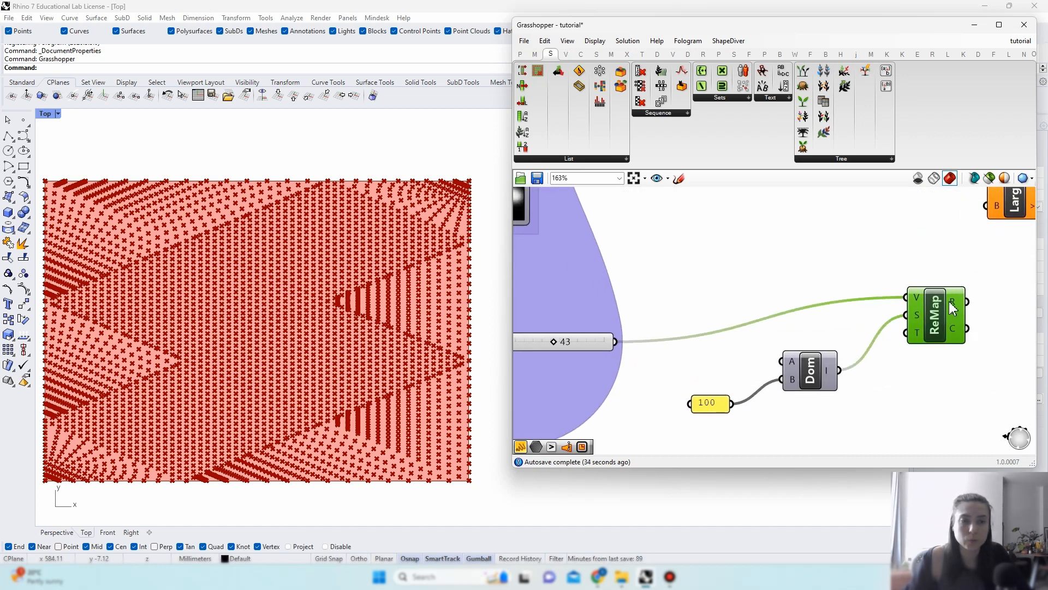
Step: Connect the Image Sampler output to Larger Than's A input and the remapped number to its B input
{"action": "scroll", "coordinate": [953, 309], "scroll_direction": "down", "scroll_amount": 4}
{"action": "left_click", "coordinate": [871, 293]}
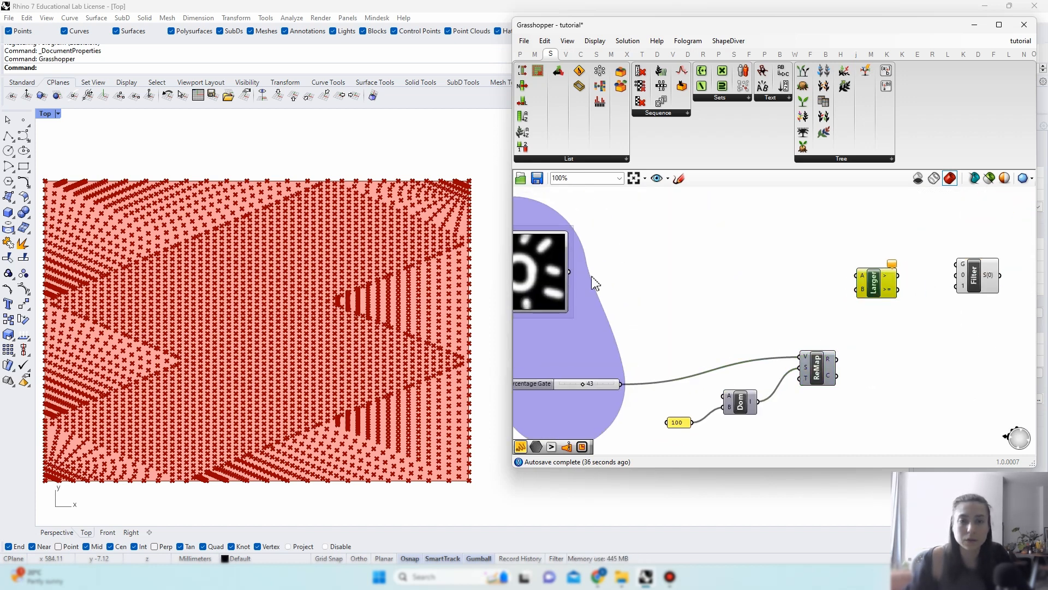
{"action": "left_click_drag", "start_coordinate": [568, 272], "coordinate": [855, 275]}
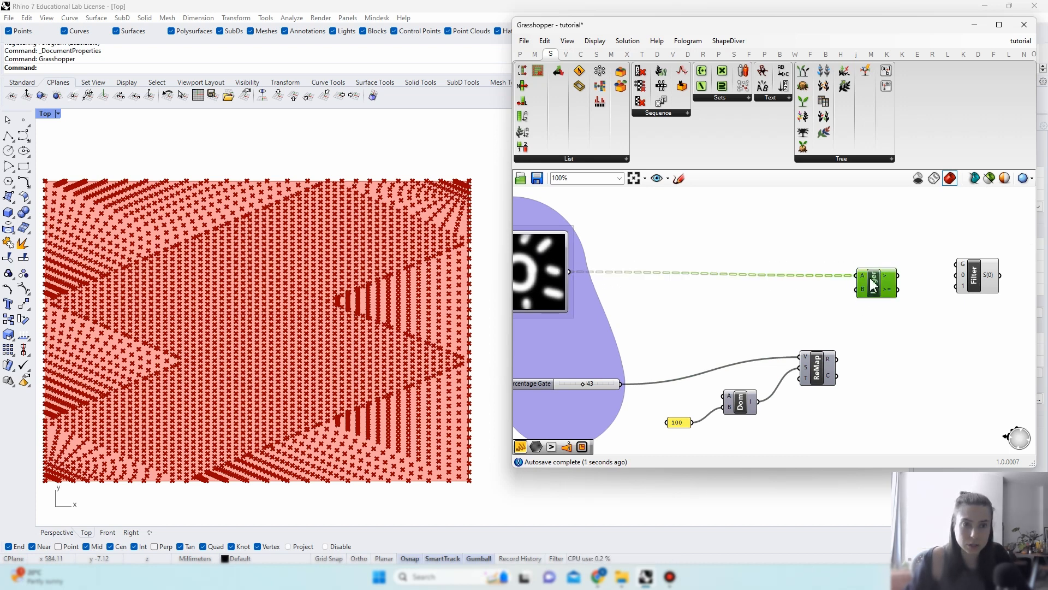
{"action": "left_click_drag", "start_coordinate": [839, 361], "coordinate": [855, 289]}
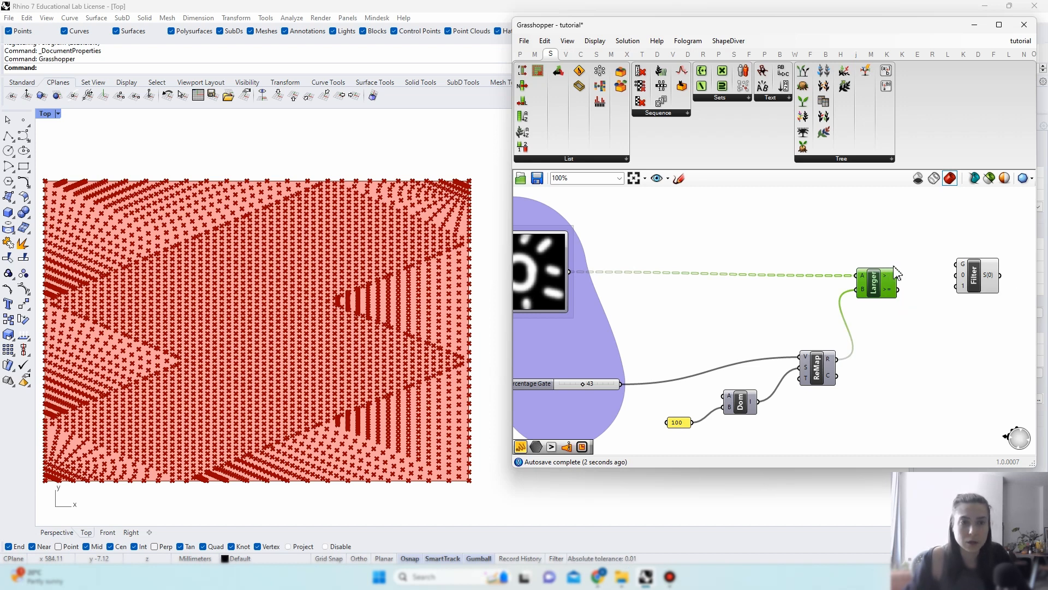
Step: Move the Stream Filter up and farther to the right of Larger Than to free space between them
{"action": "left_click_drag", "start_coordinate": [983, 292], "coordinate": [975, 269]}
{"action": "right_click_drag", "start_coordinate": [820, 248], "coordinate": [843, 333]}
{"action": "scroll", "coordinate": [866, 320], "scroll_direction": "down", "scroll_amount": 2}
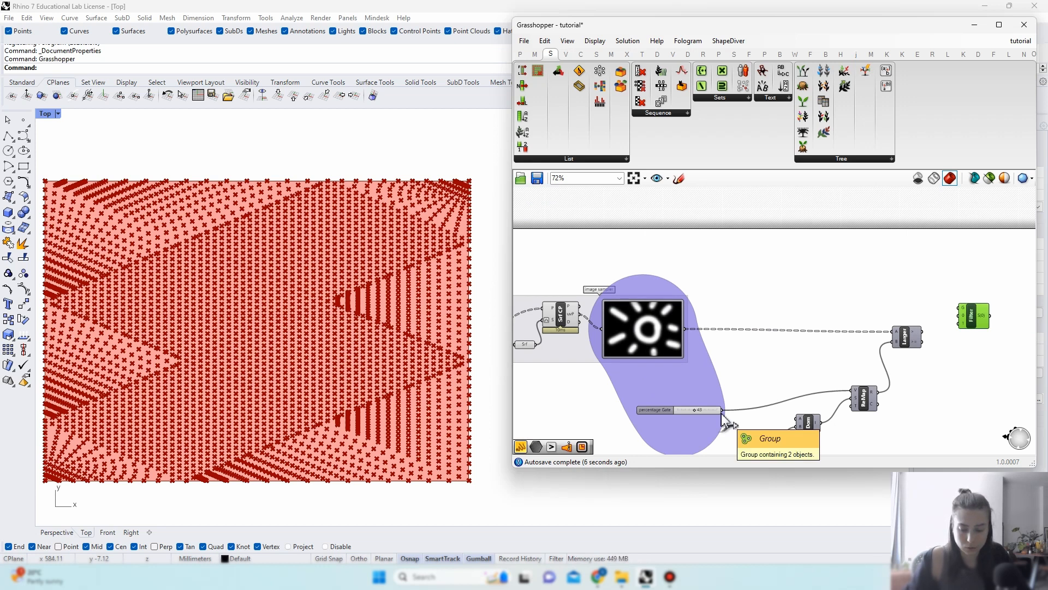
{"action": "right_click_drag", "start_coordinate": [726, 420], "coordinate": [725, 377]}
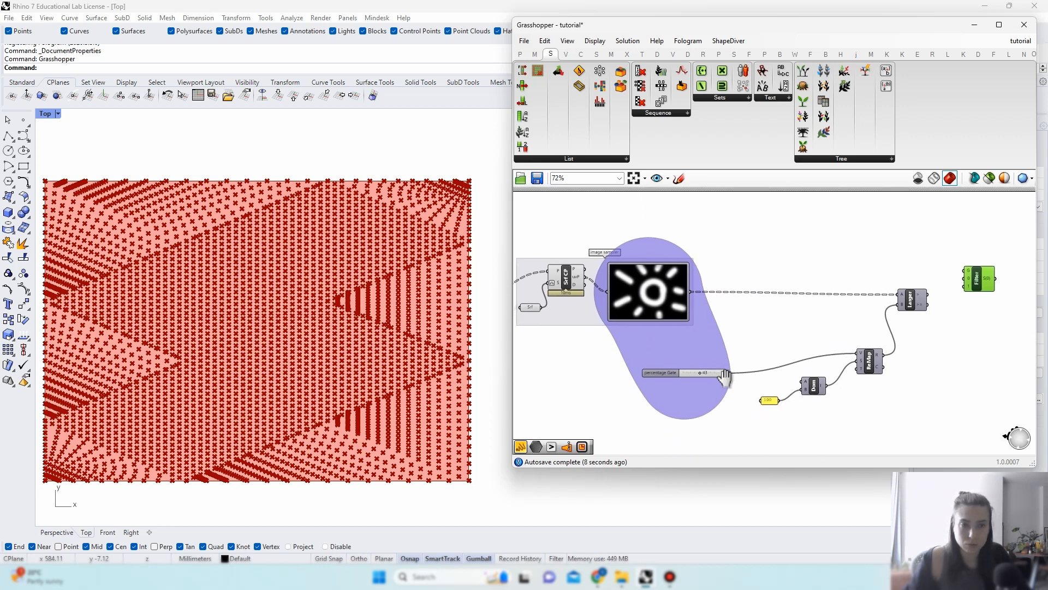
{"action": "right_click_drag", "start_coordinate": [940, 327], "coordinate": [789, 329]}
{"action": "left_click_drag", "start_coordinate": [834, 282], "coordinate": [902, 272]}
Step: Add a Value List component below the percentage Gate slider
{"action": "right_click_drag", "start_coordinate": [568, 417], "coordinate": [661, 387]}
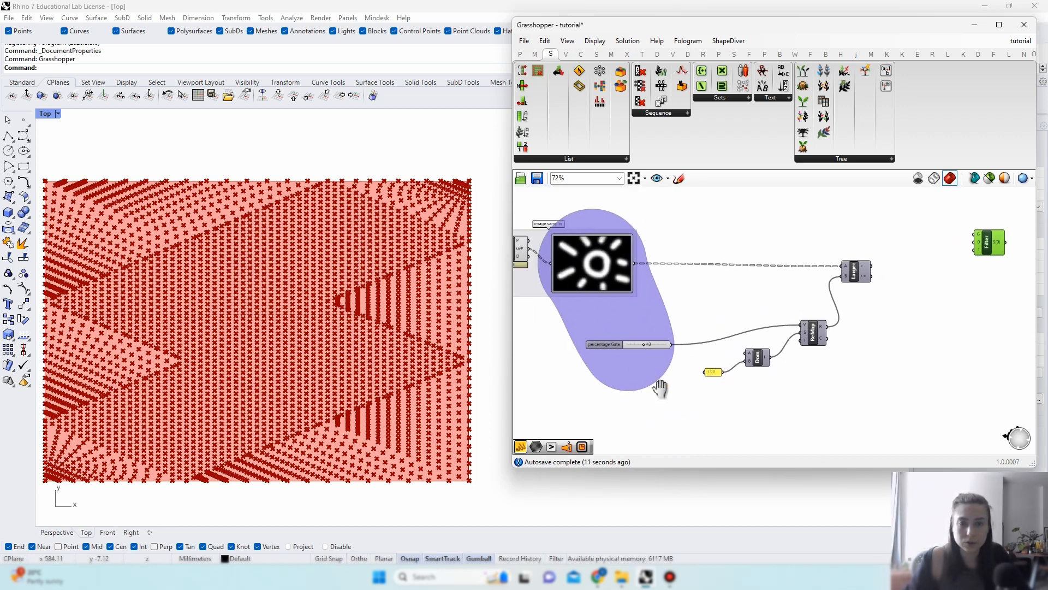
{"action": "scroll", "coordinate": [560, 365], "scroll_direction": "up", "scroll_amount": 2}
{"action": "double_click", "coordinate": [583, 413]}
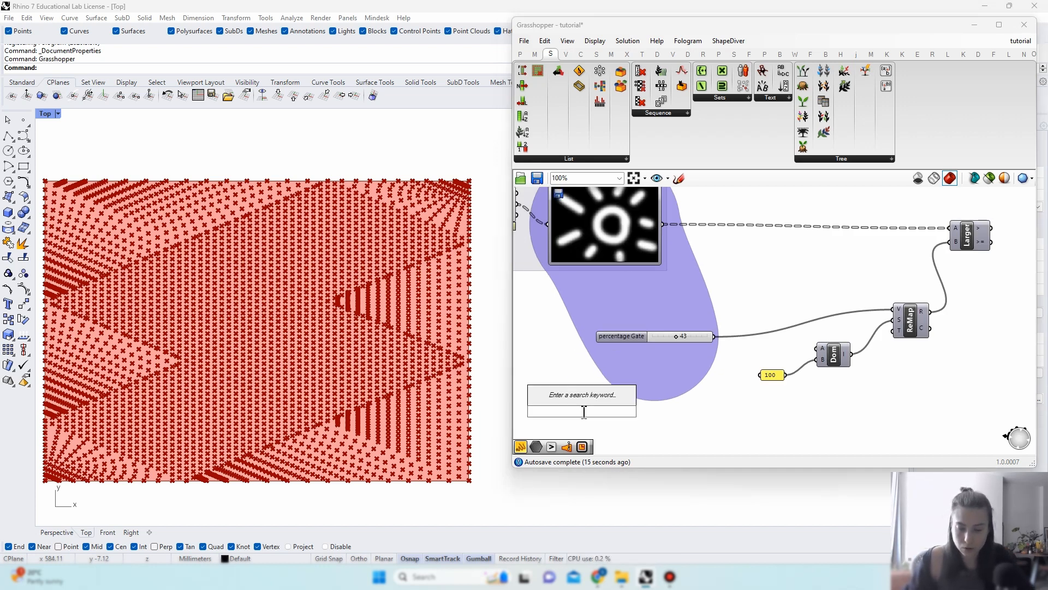
{"action": "type", "text": "v"}
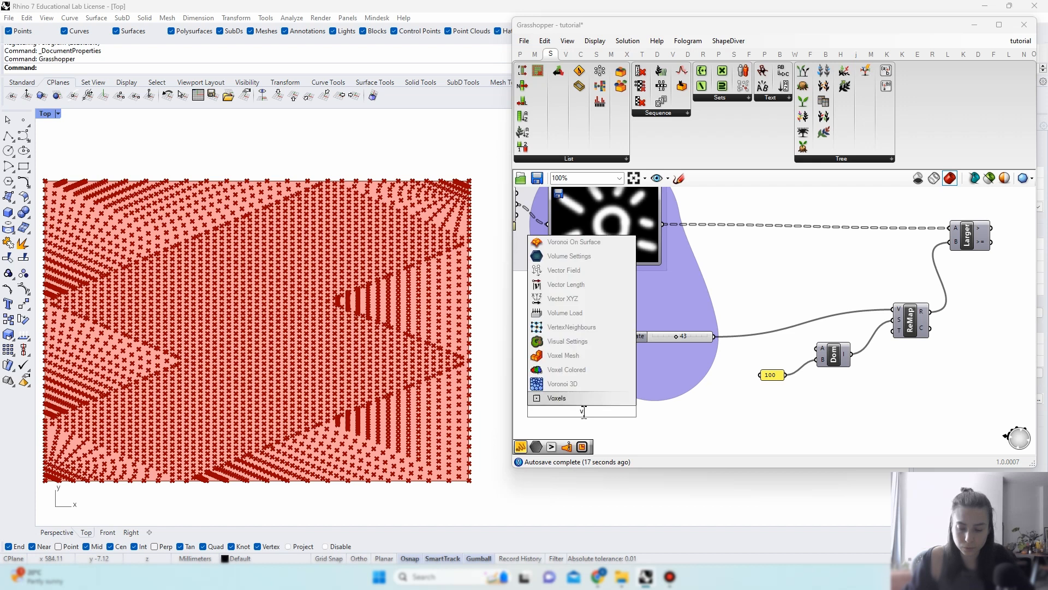
{"action": "type", "text": "alue listy"}
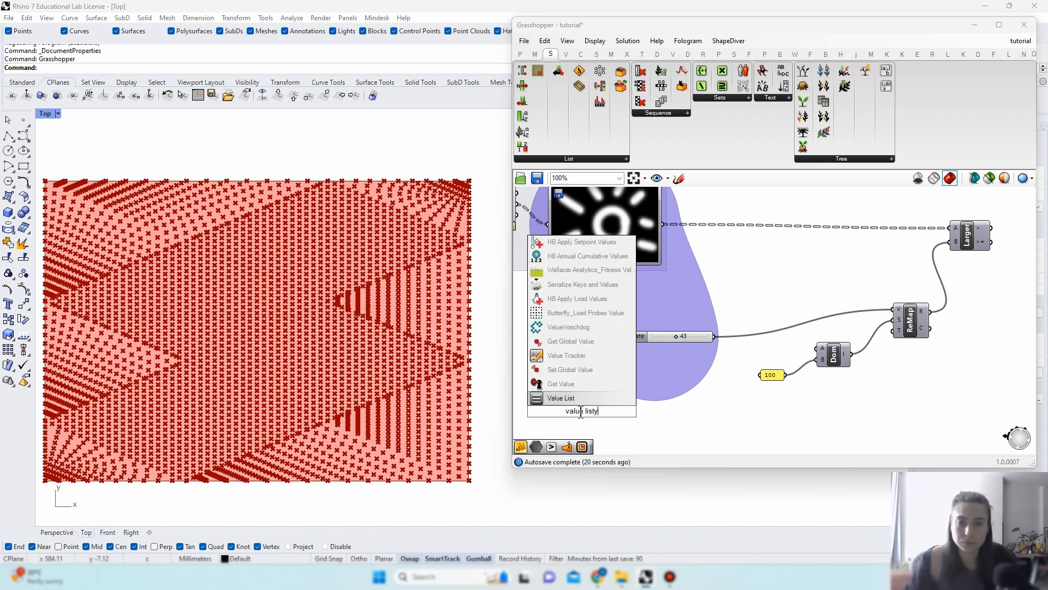
{"action": "key", "text": "Return"}
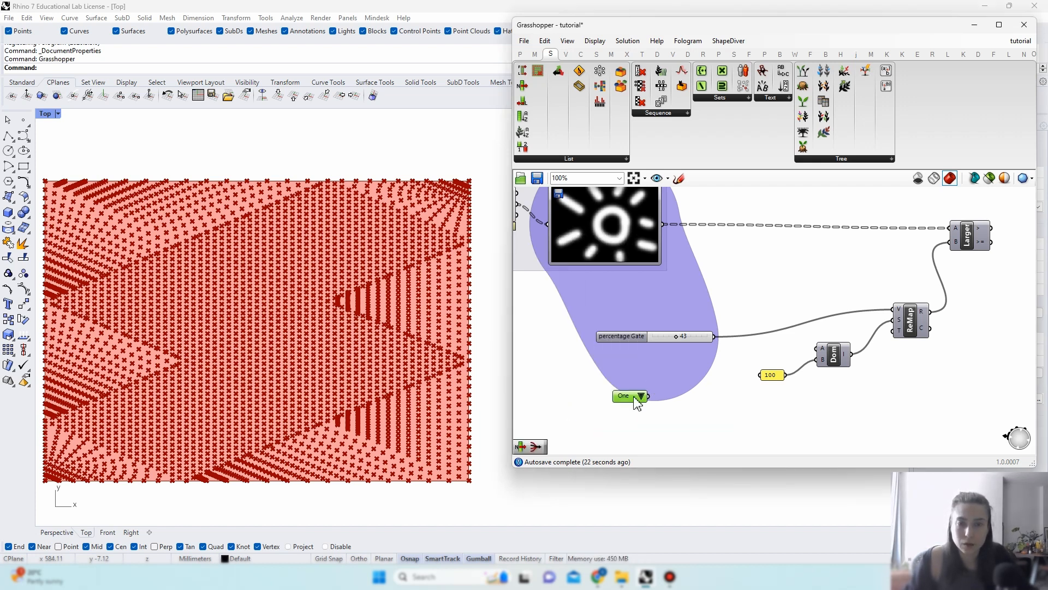
Step: Replace the Value List's default entries with Light = 0 and Dark = 1
{"action": "double_click", "coordinate": [630, 397]}
{"action": "left_click_drag", "start_coordinate": [616, 378], "coordinate": [437, 352]}
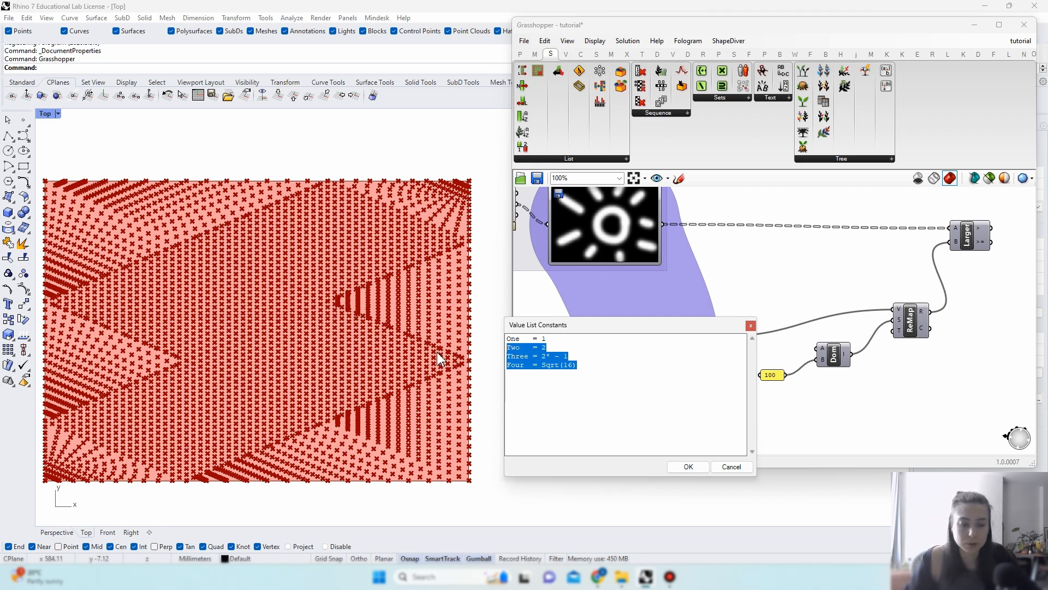
{"action": "key", "text": "BackSpace"}
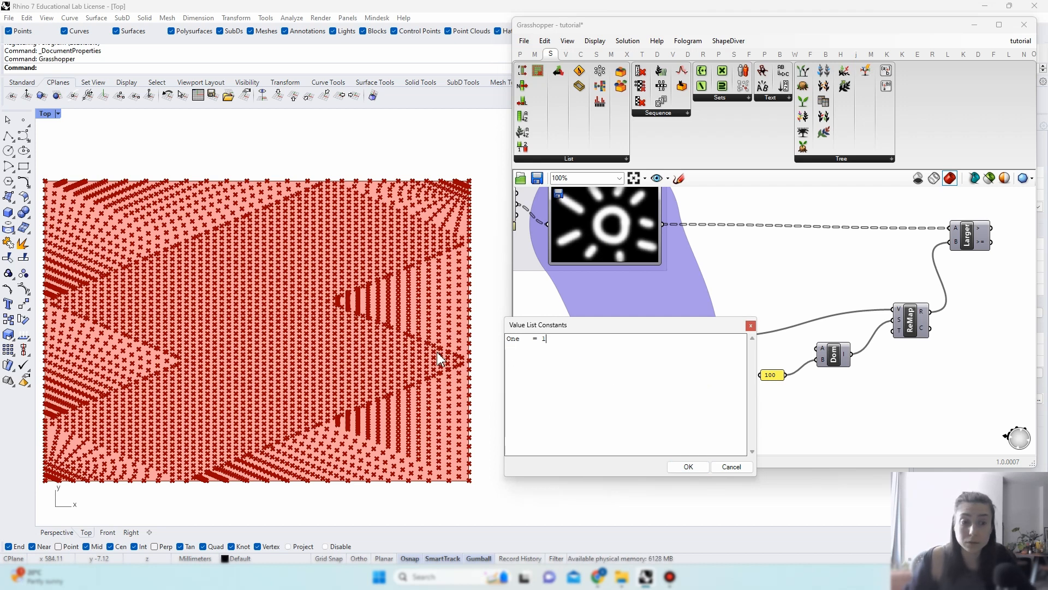
{"action": "double_click", "coordinate": [514, 339]}
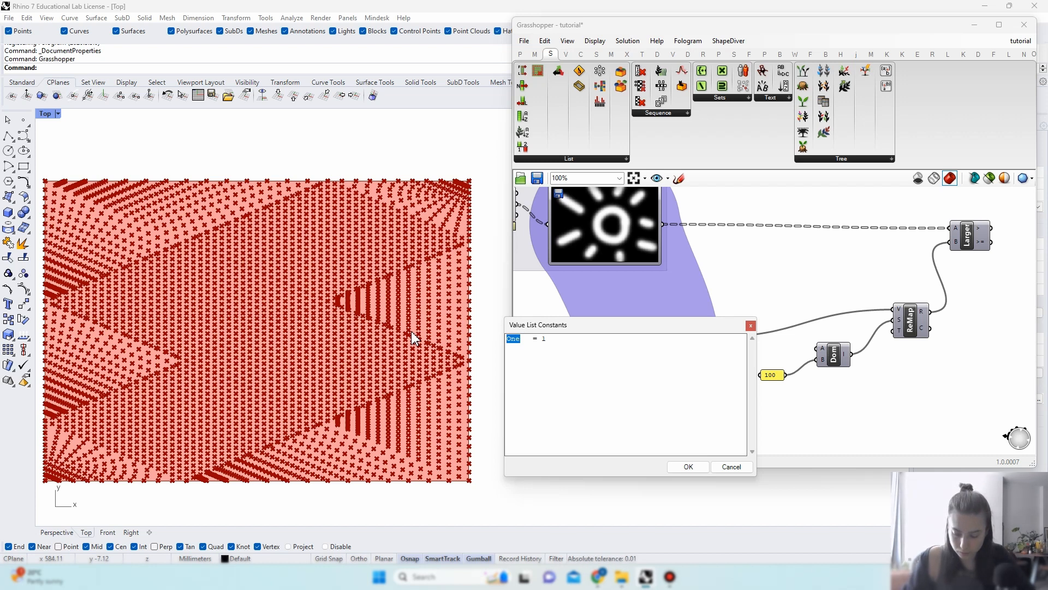
{"action": "type", "text": "1"}
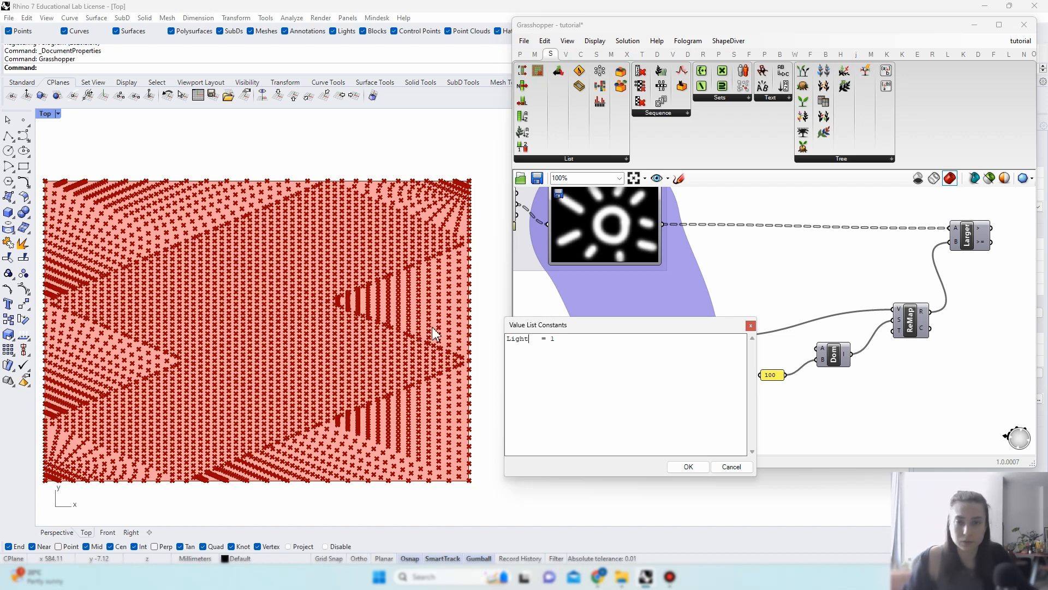
{"action": "key", "text": "BackSpace"}
{"action": "type", "text": "0"}
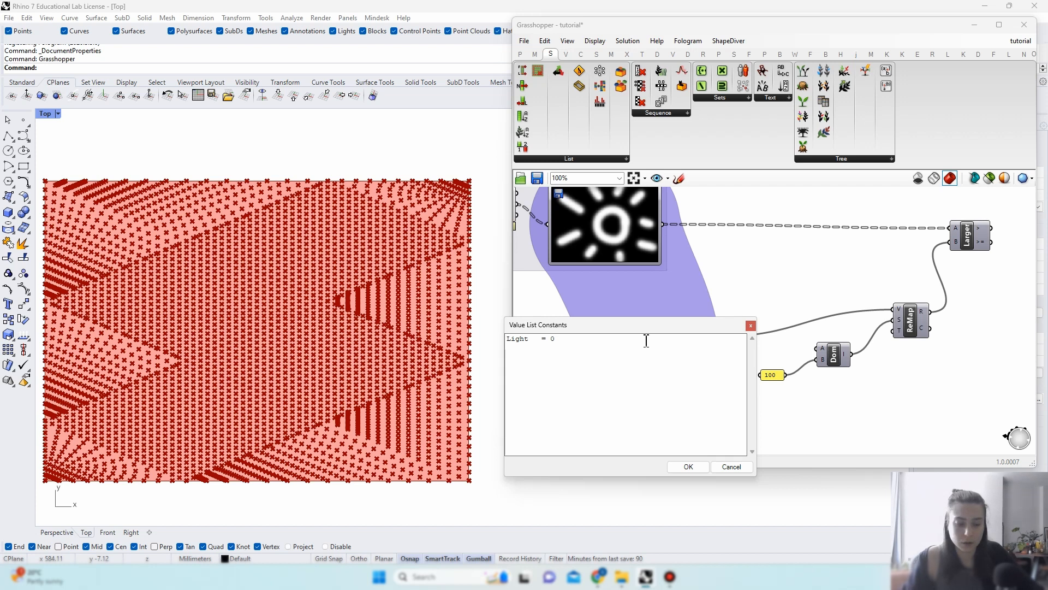
{"action": "key", "text": "Return"}
{"action": "type", "text": "Dark = 1"}
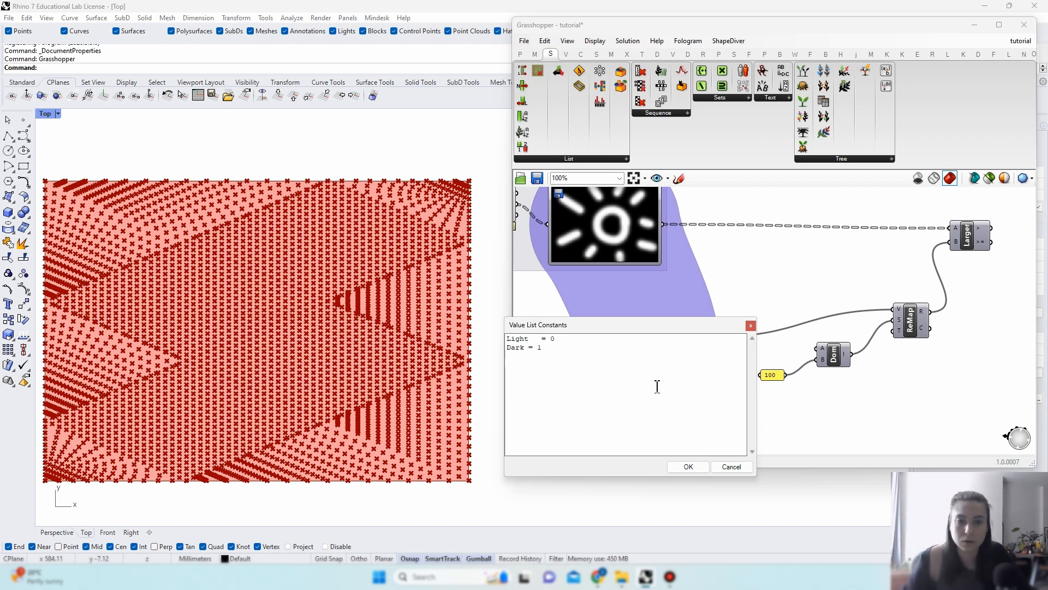
{"action": "left_click", "coordinate": [688, 466]}
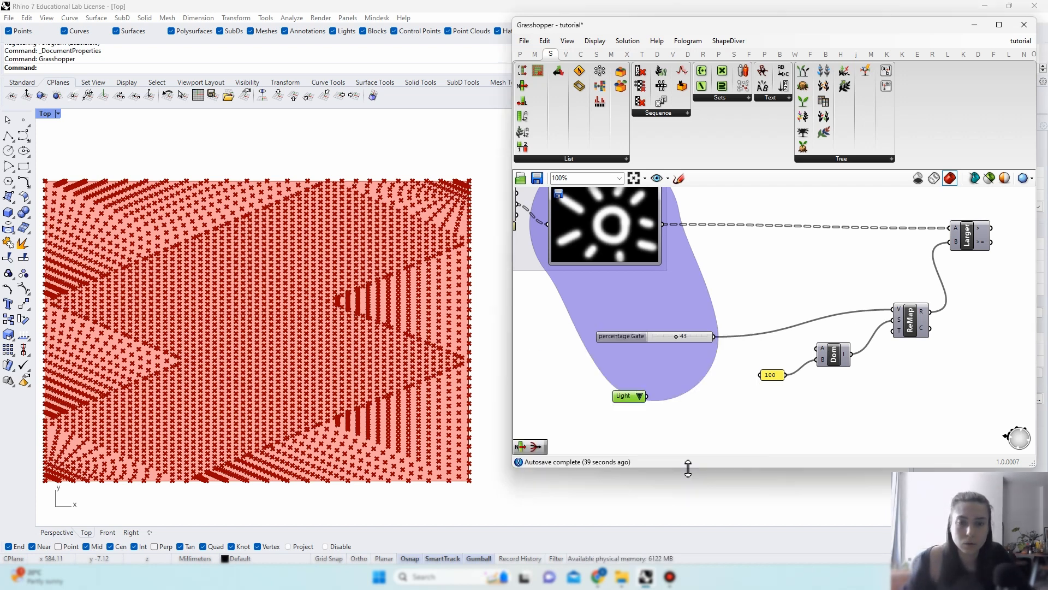
Step: Move the Value List directly beneath the percentage Gate slider and add it to the slider's blue-violet group
{"action": "left_click_drag", "start_coordinate": [628, 397], "coordinate": [664, 376]}
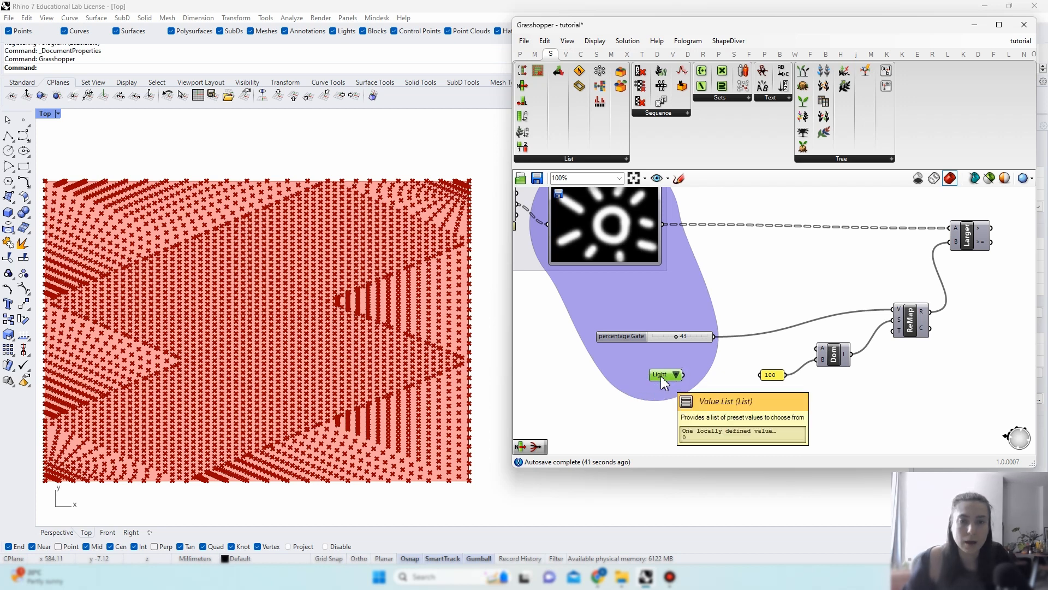
{"action": "left_click", "coordinate": [711, 356]}
{"action": "right_click", "coordinate": [711, 356]}
{"action": "left_click", "coordinate": [734, 441]}
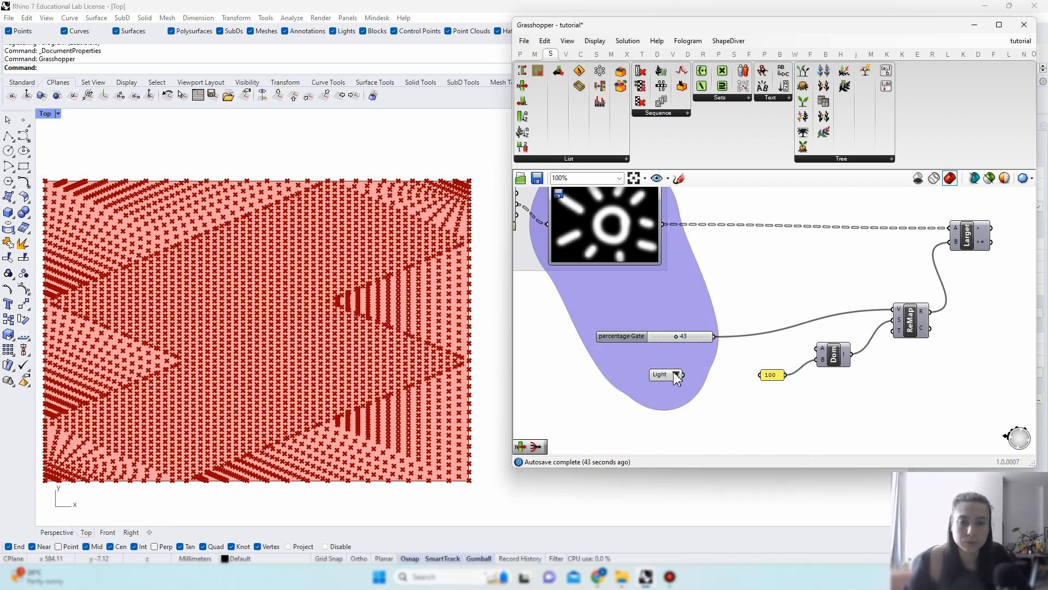
Step: Wire the Light/Dark value list into the Stream Filter's gate and the Larger Than result into its stream 0 input
{"action": "left_click", "coordinate": [677, 375]}
{"action": "right_click_drag", "start_coordinate": [951, 342], "coordinate": [894, 343]}
{"action": "scroll", "coordinate": [622, 380], "scroll_direction": "down", "scroll_amount": 3}
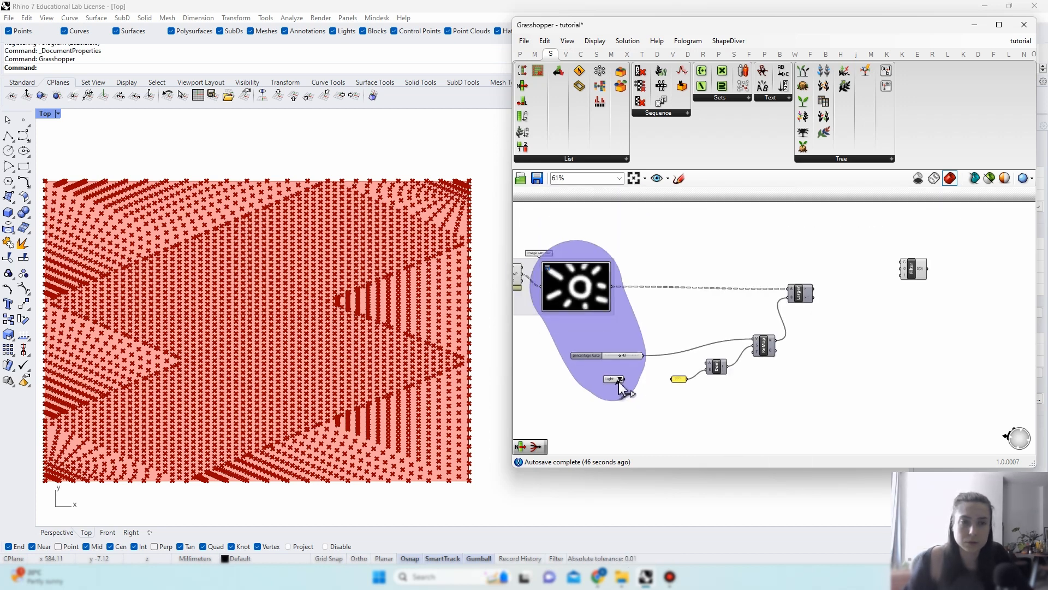
{"action": "left_click_drag", "start_coordinate": [624, 379], "coordinate": [902, 265]}
{"action": "left_click", "coordinate": [896, 257]}
{"action": "scroll", "coordinate": [895, 259], "scroll_direction": "up", "scroll_amount": 3}
{"action": "left_click", "coordinate": [756, 312]}
{"action": "scroll", "coordinate": [804, 310], "scroll_direction": "down", "scroll_amount": 2}
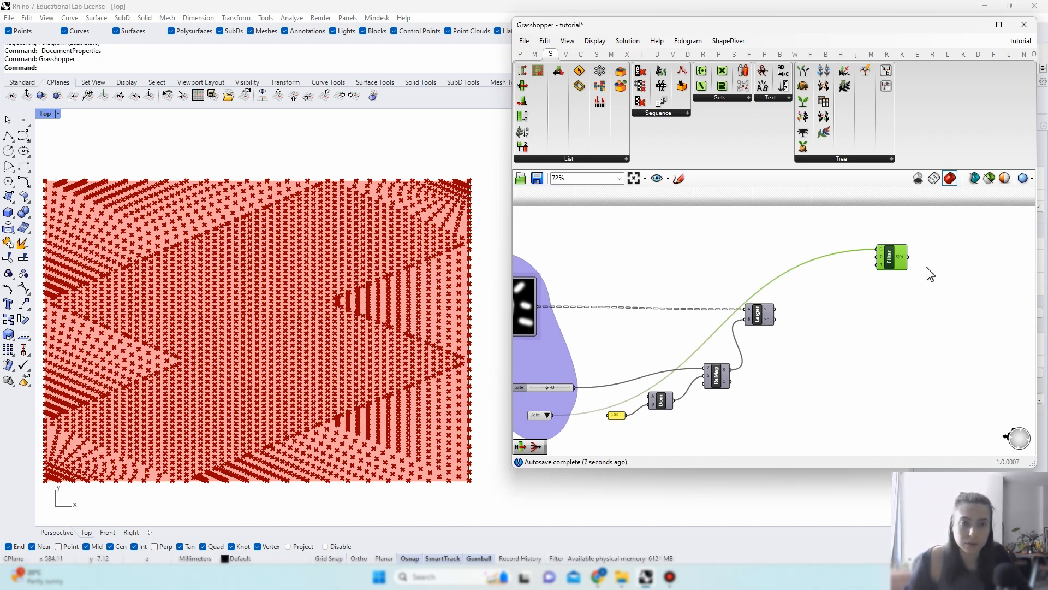
{"action": "left_click_drag", "start_coordinate": [907, 259], "coordinate": [828, 279]}
{"action": "mouse_move", "coordinate": [856, 292]}
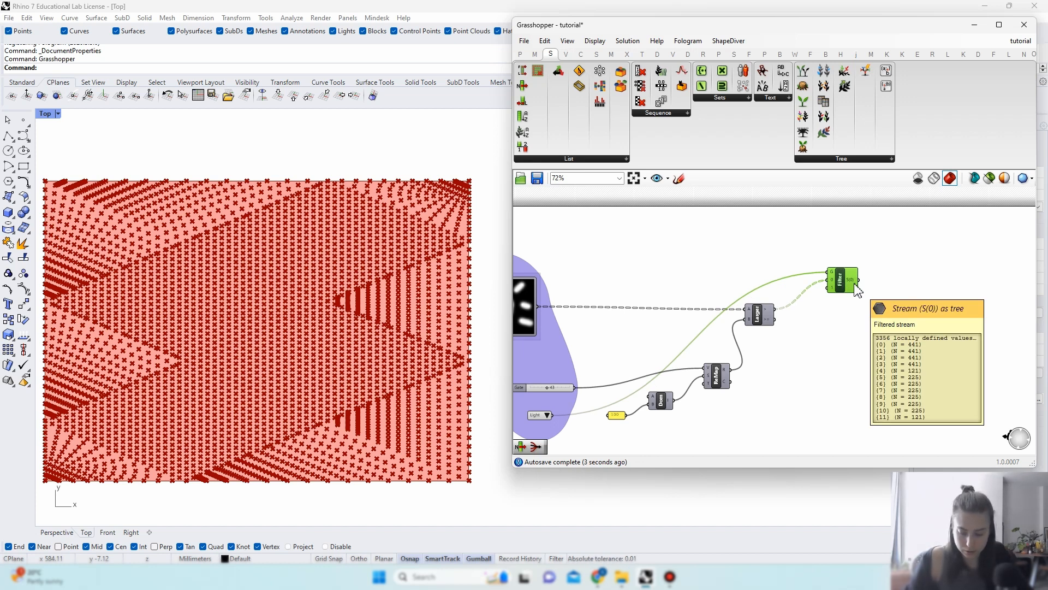
Step: Add a Cull Pattern component to the canvas below the Stream Filter
{"action": "double_click", "coordinate": [921, 349]}
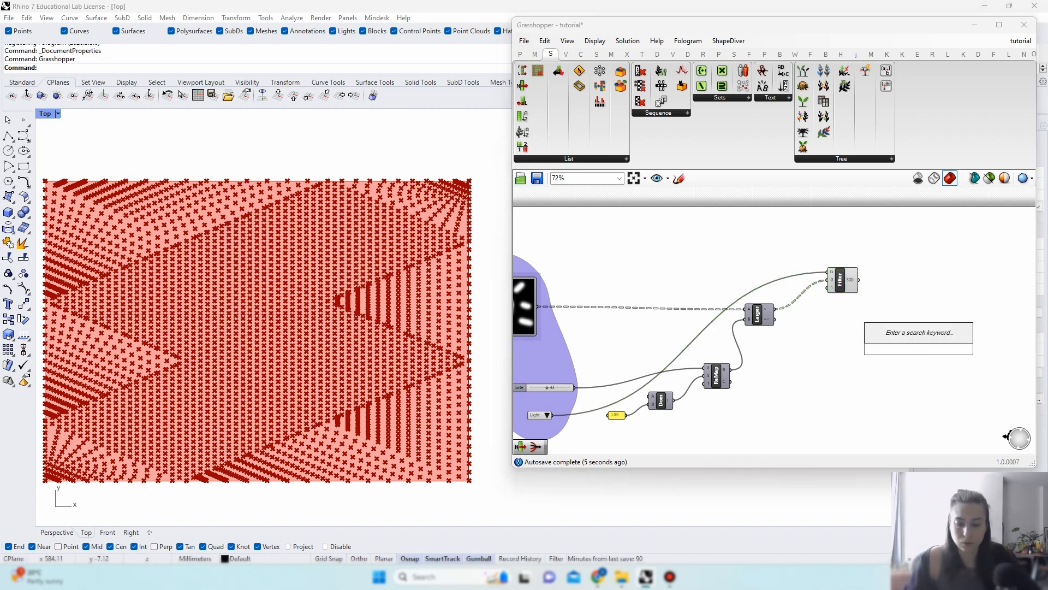
{"action": "type", "text": "cull patt"}
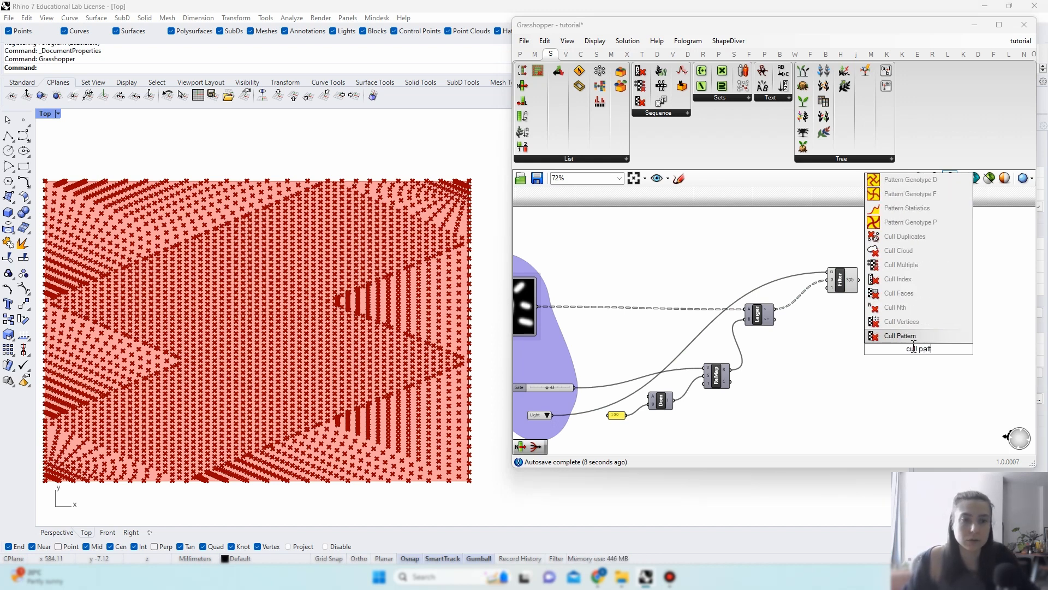
{"action": "key", "text": "Return"}
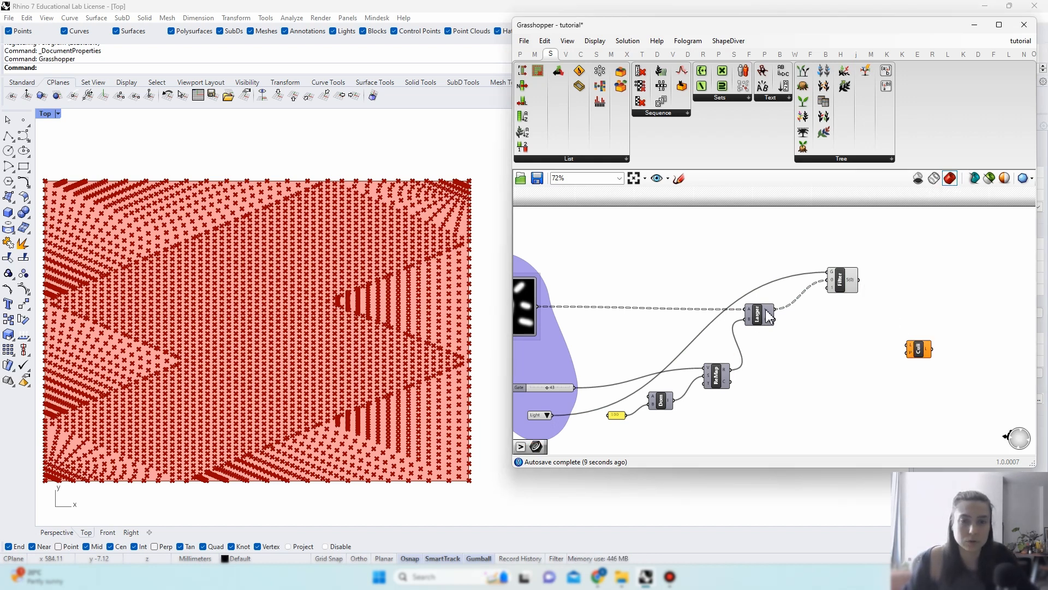
Step: Inspect the Larger Than true/false output in a temporary panel and delete that panel
{"action": "double_click", "coordinate": [784, 344]}
{"action": "type", "text": "//"}
{"action": "key", "text": "Return"}
{"action": "left_click_drag", "start_coordinate": [784, 343], "coordinate": [802, 352]}
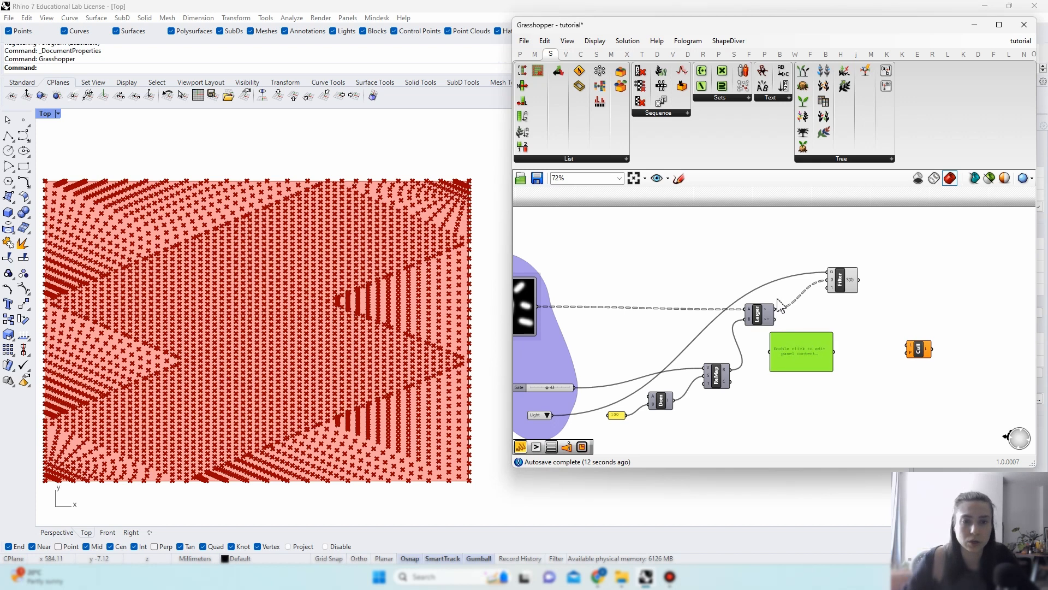
{"action": "left_click_drag", "start_coordinate": [776, 309], "coordinate": [769, 354]}
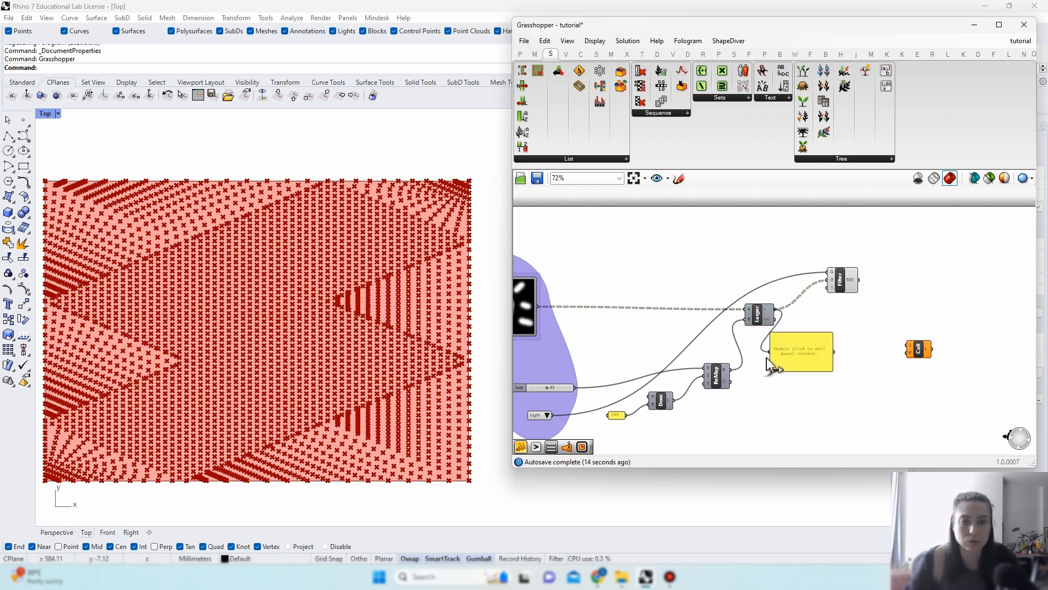
{"action": "scroll", "coordinate": [797, 363], "scroll_direction": "up", "scroll_amount": 3}
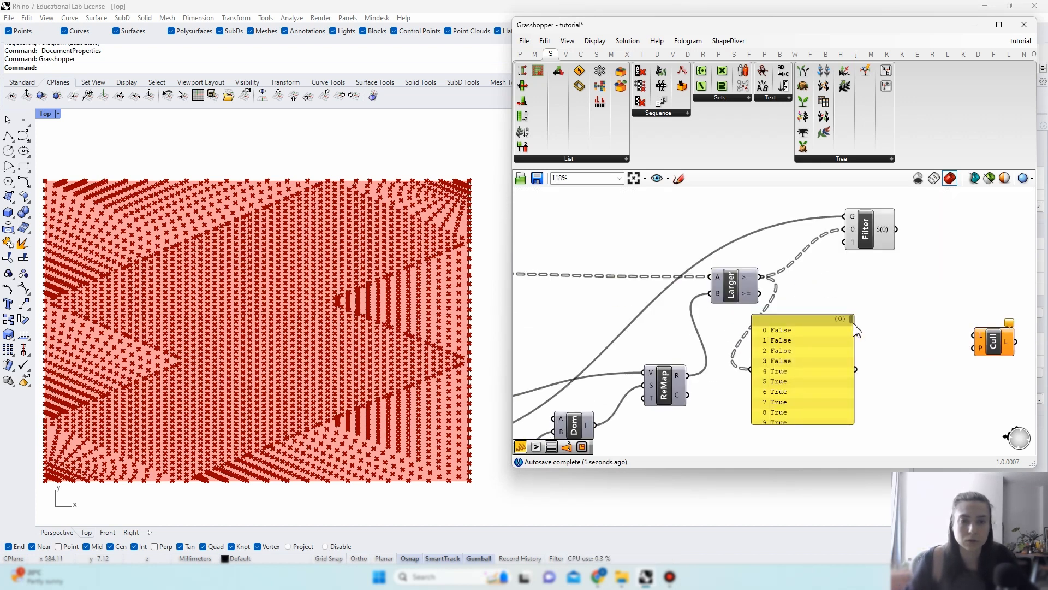
{"action": "left_click_drag", "start_coordinate": [814, 381], "coordinate": [853, 381]}
{"action": "key", "text": "Delete"}
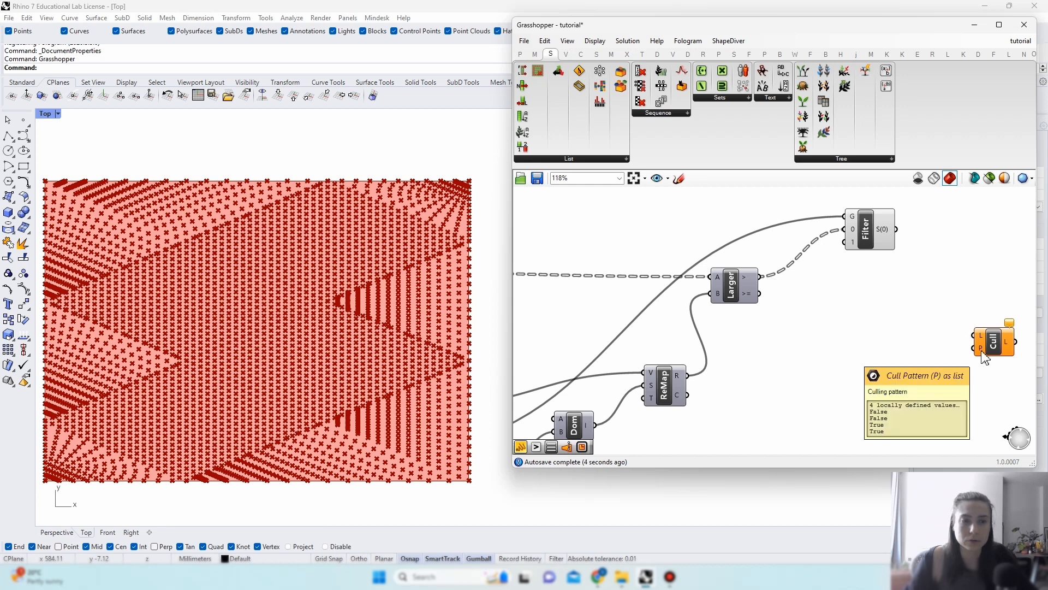
Step: Add a Data parameter below the Stream Filter and rename it "points"
{"action": "scroll", "coordinate": [969, 342], "scroll_direction": "down", "scroll_amount": 1}
{"action": "left_click", "coordinate": [900, 246]}
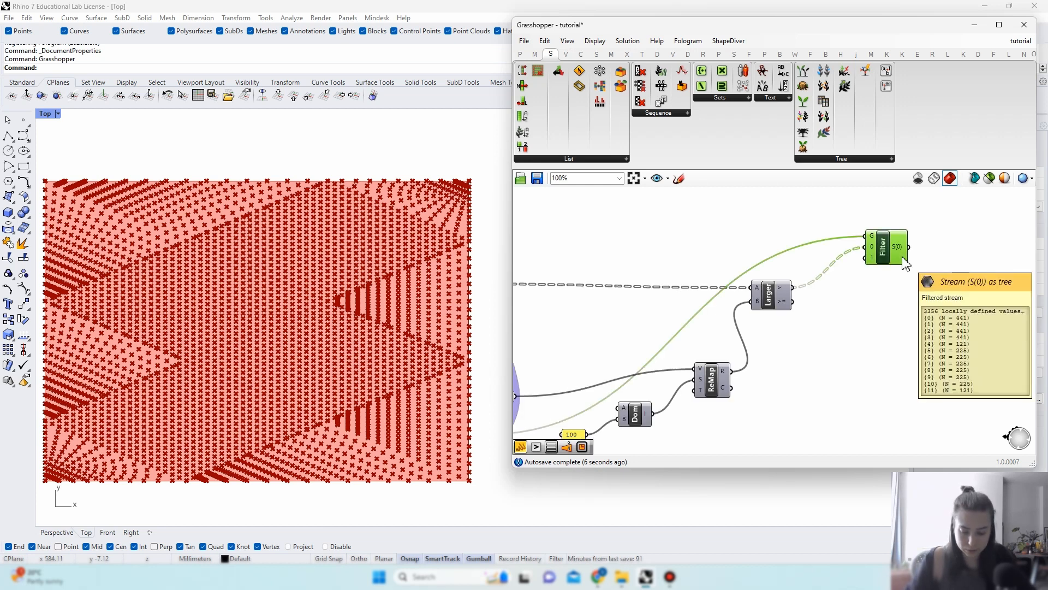
{"action": "right_click_drag", "start_coordinate": [797, 337], "coordinate": [826, 335]}
{"action": "right_click_drag", "start_coordinate": [921, 343], "coordinate": [851, 337]}
{"action": "double_click", "coordinate": [851, 366]}
{"action": "type", "text": "data"}
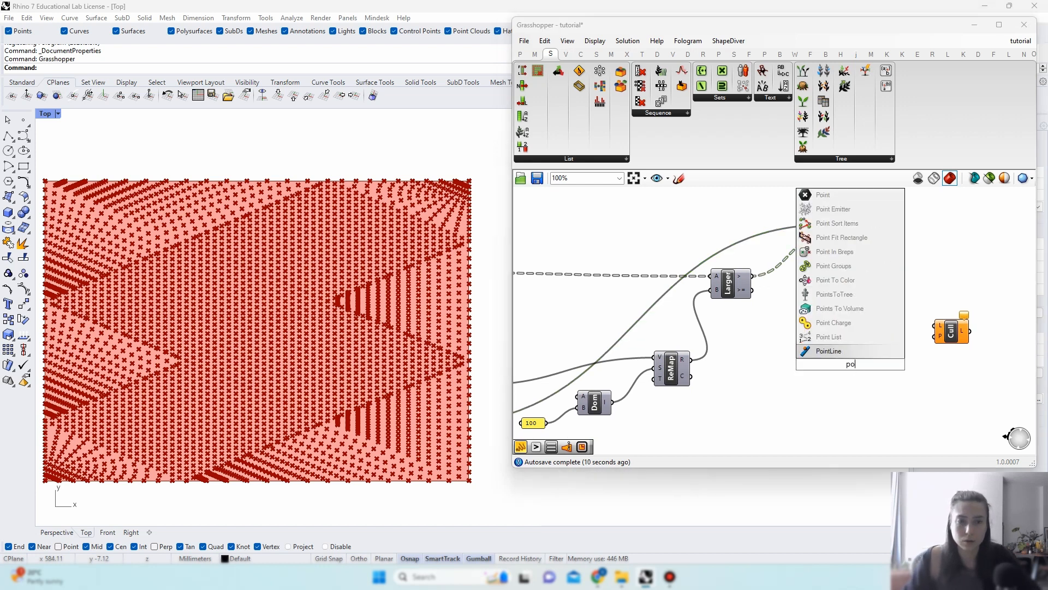
{"action": "key", "text": "Return"}
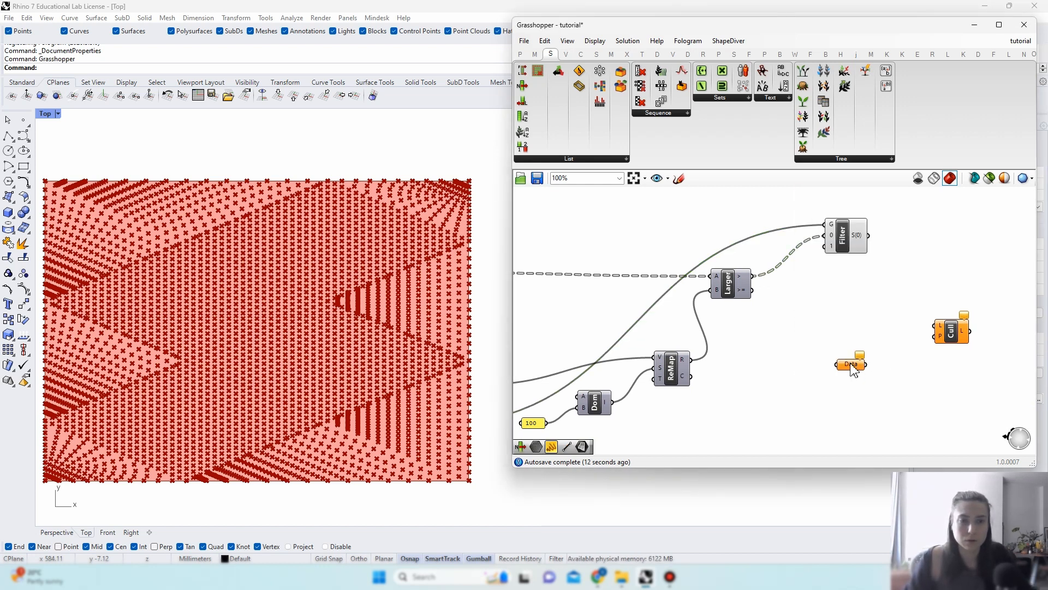
{"action": "right_click", "coordinate": [845, 364]}
{"action": "type", "text": "ints"}
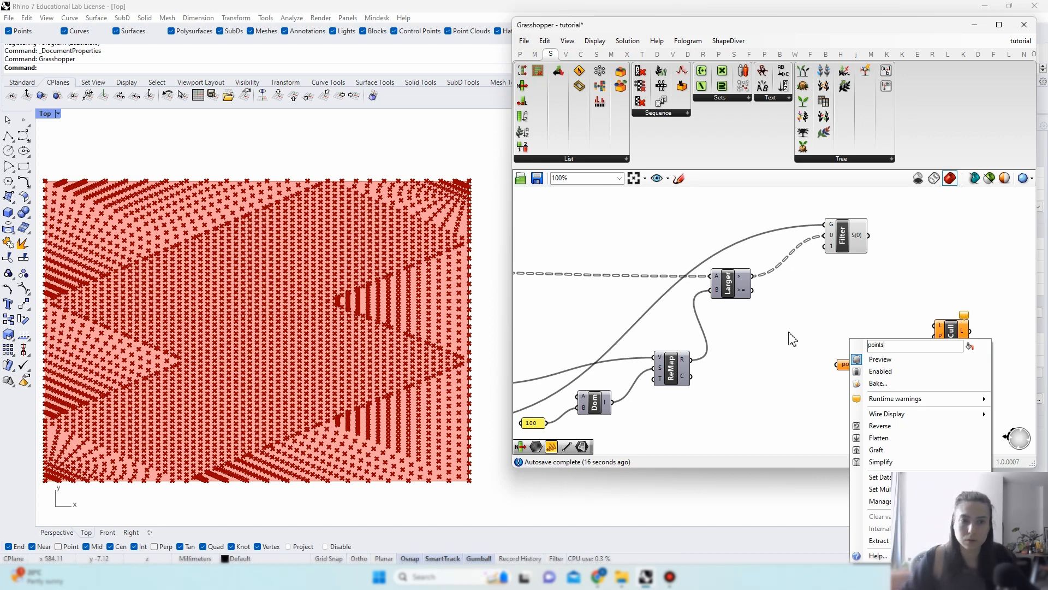
Step: Connect the Trim component's output to the points parameter
{"action": "right_click_drag", "start_coordinate": [789, 334], "coordinate": [889, 346]}
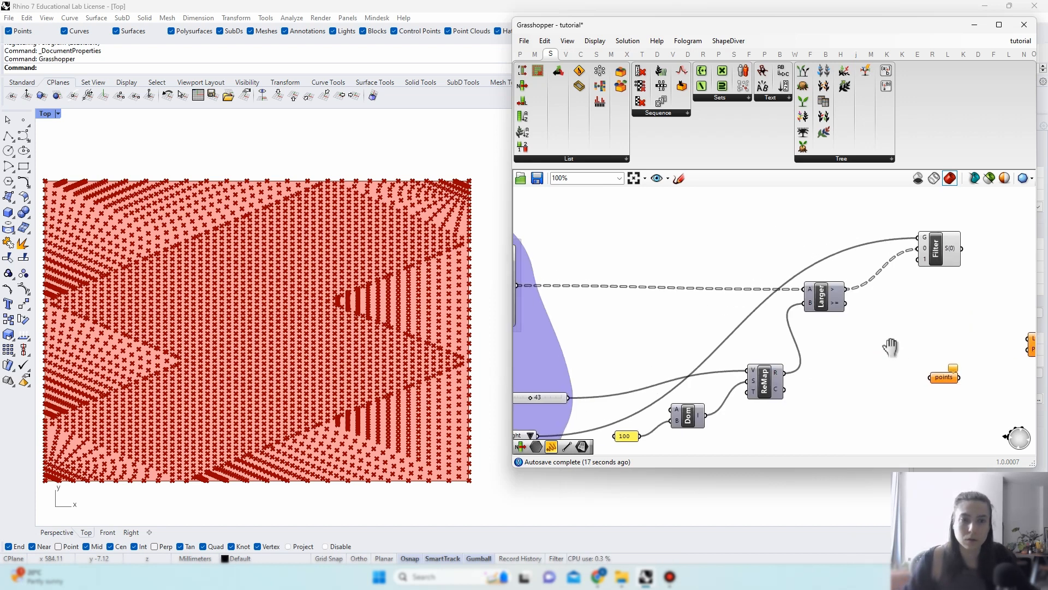
{"action": "scroll", "coordinate": [889, 347], "scroll_direction": "down", "scroll_amount": 3}
{"action": "right_click_drag", "start_coordinate": [662, 329], "coordinate": [752, 316]}
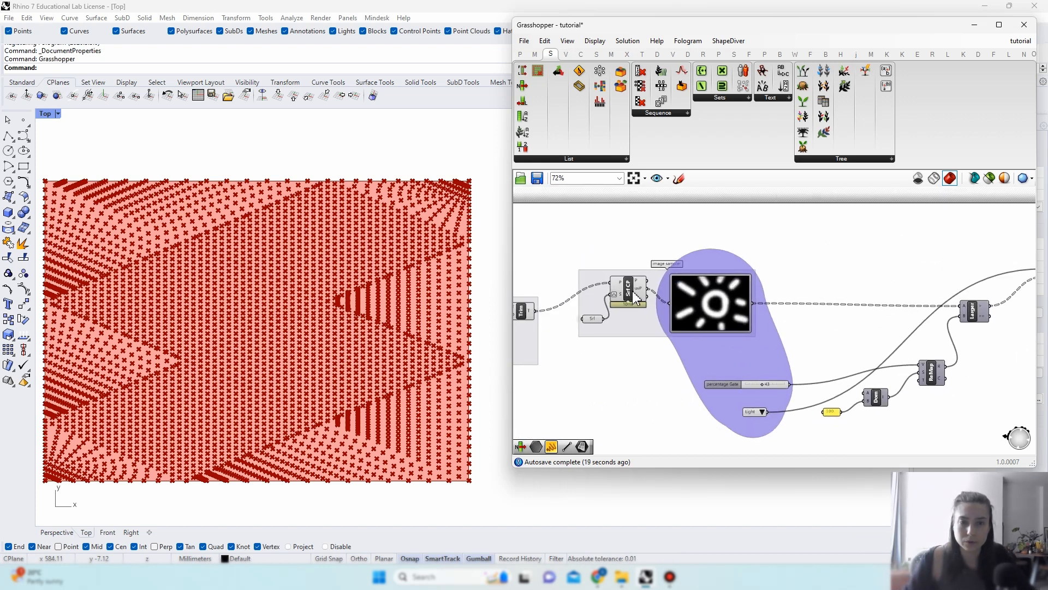
{"action": "right_click_drag", "start_coordinate": [539, 321], "coordinate": [558, 316]}
{"action": "left_click", "coordinate": [546, 308]}
{"action": "mouse_move", "coordinate": [553, 313]}
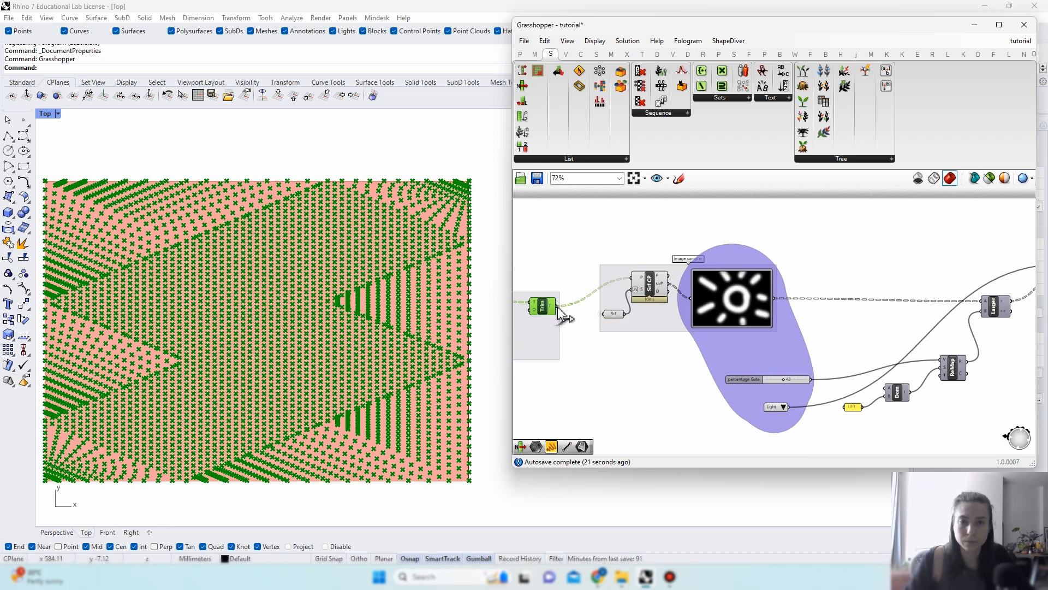
{"action": "scroll", "coordinate": [655, 349], "scroll_direction": "down", "scroll_amount": 3}
{"action": "scroll", "coordinate": [926, 352], "scroll_direction": "up", "scroll_amount": 4}
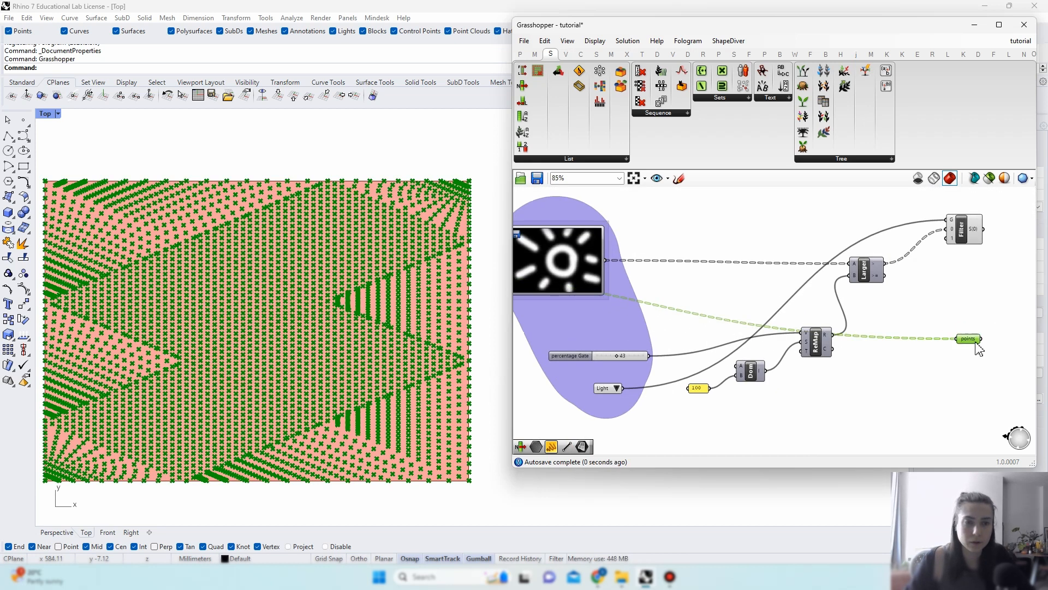
Step: Set the wire display of the points parameter to Hidden
{"action": "right_click_drag", "start_coordinate": [978, 347], "coordinate": [762, 353]}
{"action": "right_click", "coordinate": [783, 325]}
{"action": "right_click", "coordinate": [757, 345]}
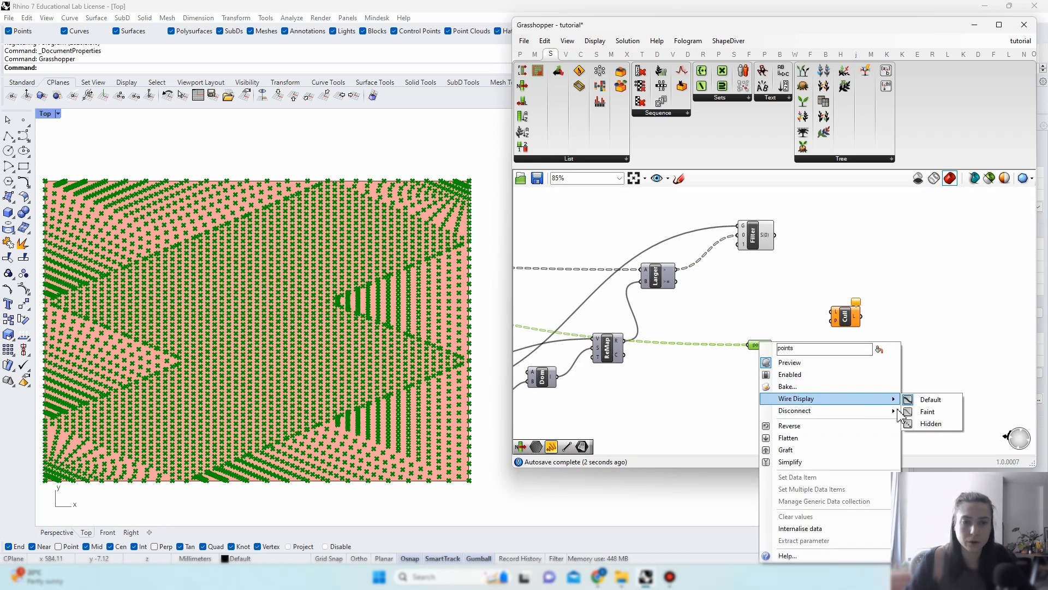
{"action": "left_click", "coordinate": [763, 348]}
Step: Connect the points parameter to Cull Pattern's list input and the Stream Filter output to its pattern input
{"action": "scroll", "coordinate": [767, 349], "scroll_direction": "up", "scroll_amount": 1}
{"action": "left_click_drag", "start_coordinate": [776, 346], "coordinate": [827, 311]}
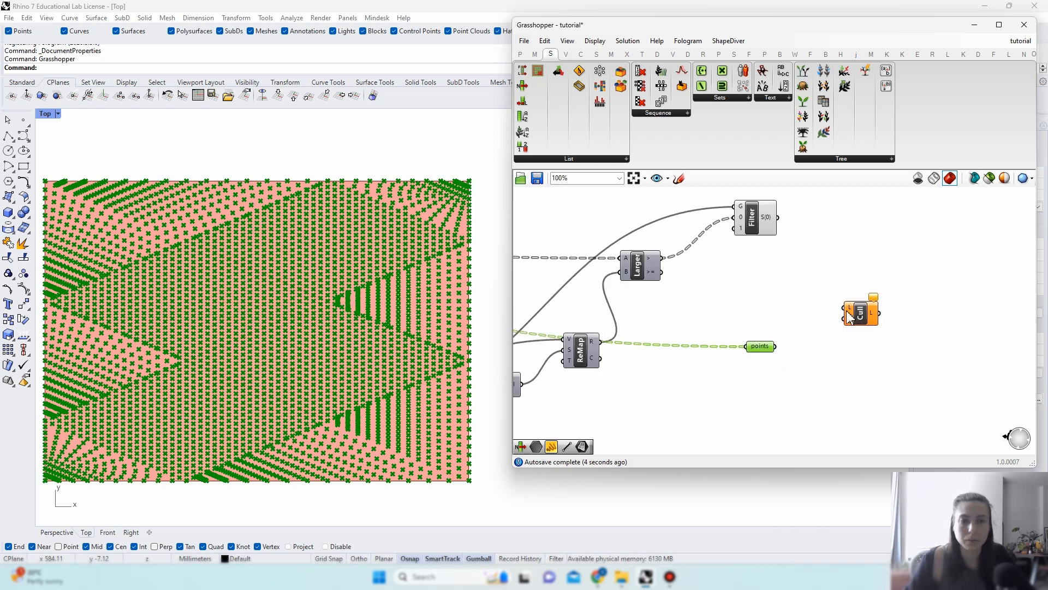
{"action": "left_click_drag", "start_coordinate": [775, 346], "coordinate": [846, 308]}
{"action": "mouse_move", "coordinate": [769, 224]}
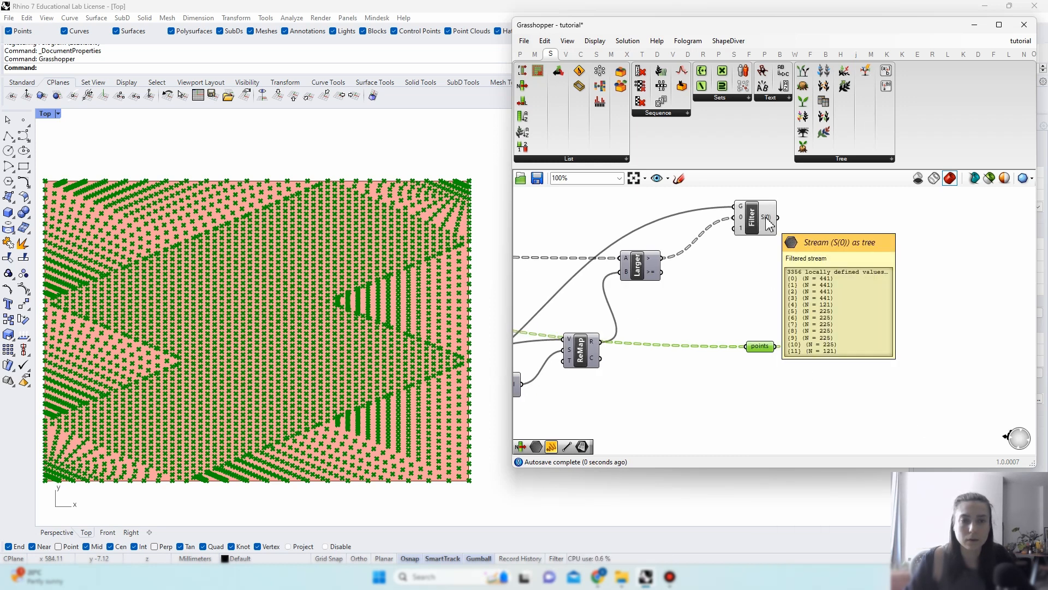
{"action": "mouse_move", "coordinate": [756, 352]}
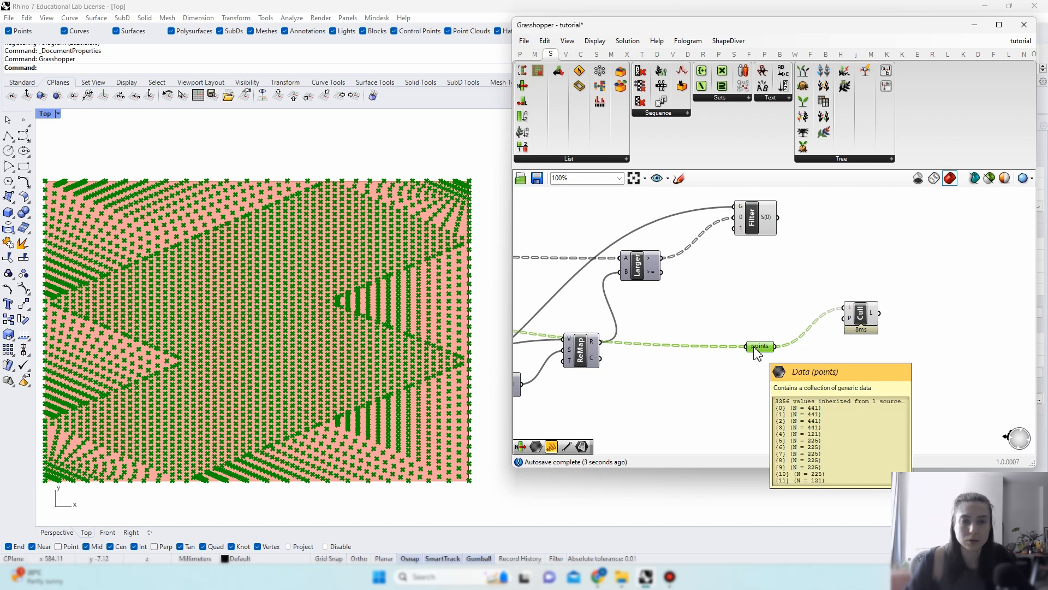
{"action": "left_click", "coordinate": [796, 276]}
{"action": "left_click", "coordinate": [770, 230]}
{"action": "left_click_drag", "start_coordinate": [779, 218], "coordinate": [845, 317]}
{"action": "left_click", "coordinate": [860, 314]}
{"action": "left_click", "coordinate": [807, 412]}
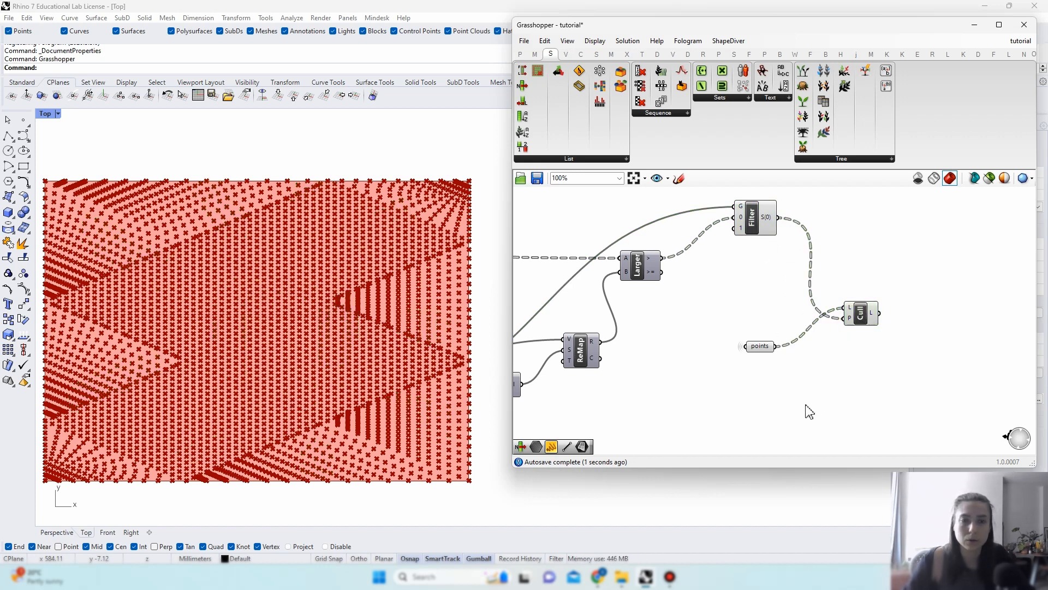
Step: Turn off the preview of all components and turn it back on for Cull Pattern only
{"action": "key", "text": "ctrl+a"}
{"action": "right_click", "coordinate": [847, 226]}
{"action": "left_click", "coordinate": [863, 242]}
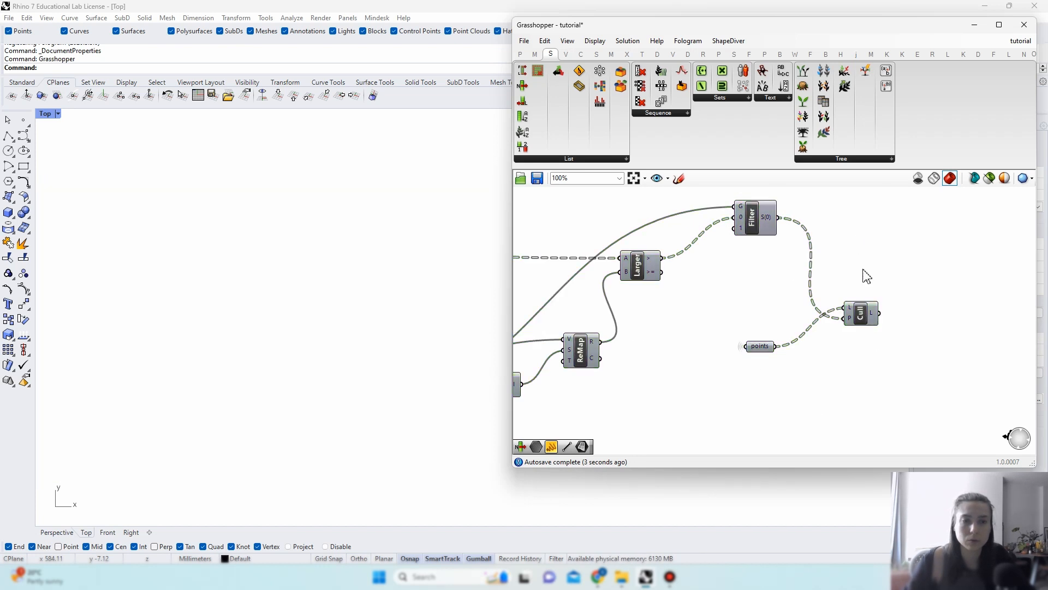
{"action": "left_click", "coordinate": [870, 307]}
{"action": "key", "text": "ctrl+q"}
{"action": "left_click", "coordinate": [884, 269]}
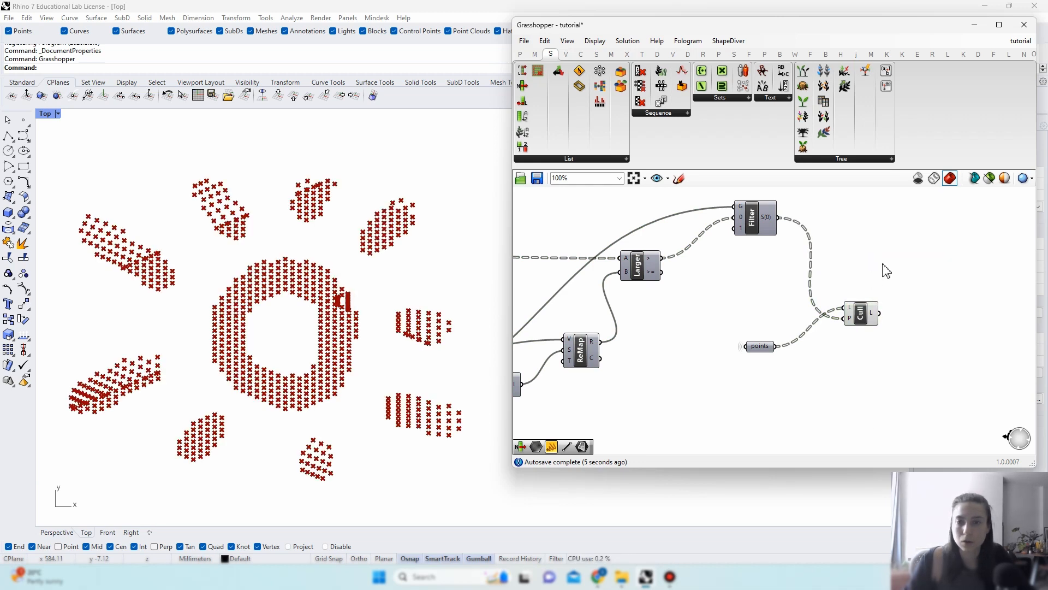
Step: Switch the Light/Dark value list to Dark
{"action": "scroll", "coordinate": [872, 316], "scroll_direction": "down", "scroll_amount": 1}
{"action": "right_click_drag", "start_coordinate": [549, 407], "coordinate": [633, 381]}
{"action": "left_click", "coordinate": [677, 352]}
{"action": "left_click", "coordinate": [676, 352]}
{"action": "scroll", "coordinate": [676, 352], "scroll_direction": "down", "scroll_amount": 1}
{"action": "left_click", "coordinate": [653, 367]}
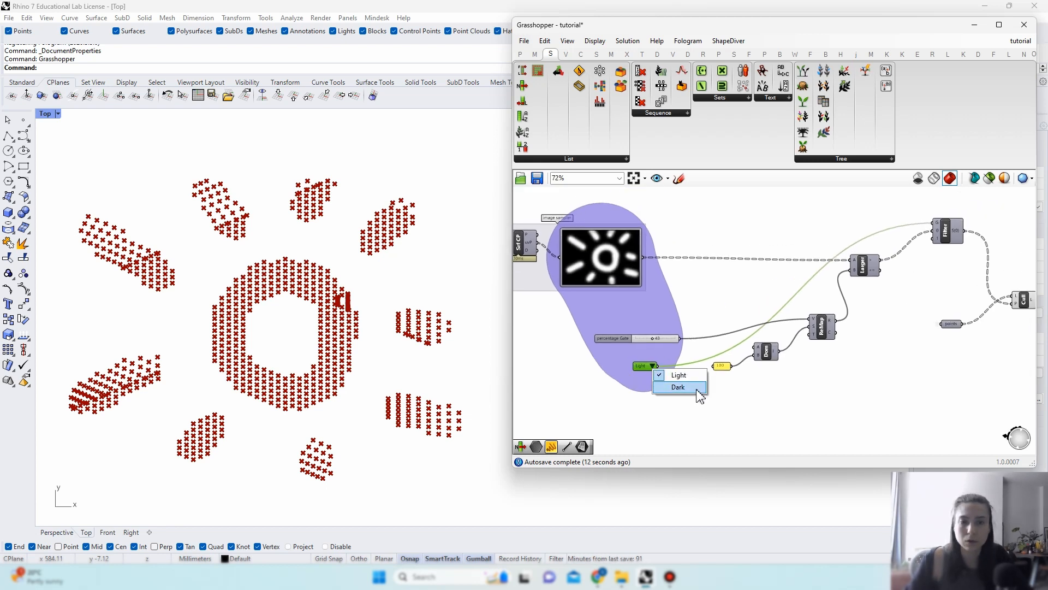
{"action": "left_click", "coordinate": [696, 389]}
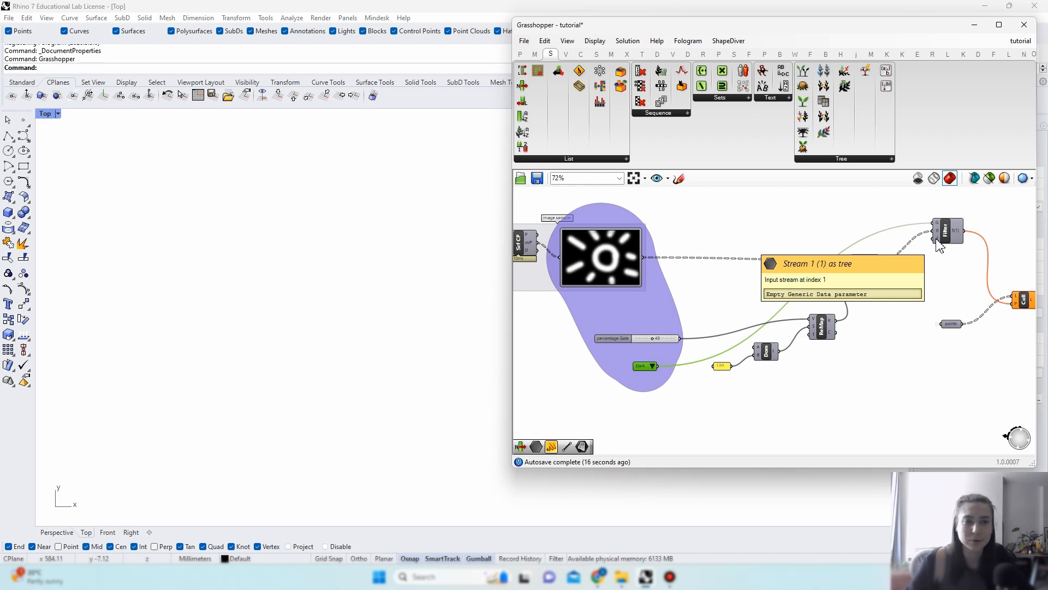
Step: Move the Stream Filter and Larger Than components slightly apart to make room between them
{"action": "left_click_drag", "start_coordinate": [941, 245], "coordinate": [947, 250]}
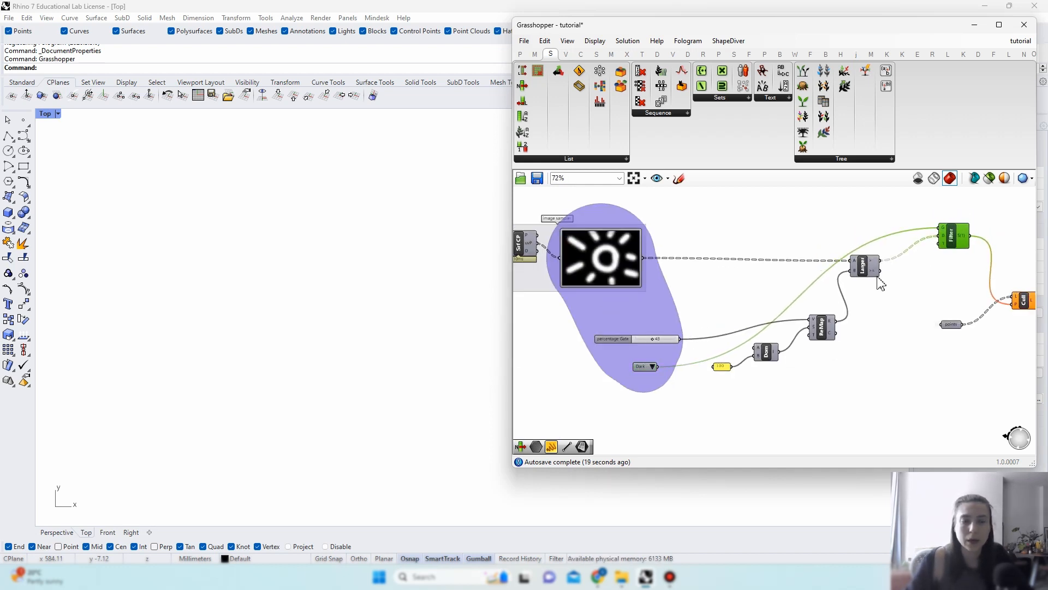
{"action": "left_click_drag", "start_coordinate": [874, 278], "coordinate": [862, 273]}
{"action": "double_click", "coordinate": [914, 286]}
{"action": "type", "text": "invert"}
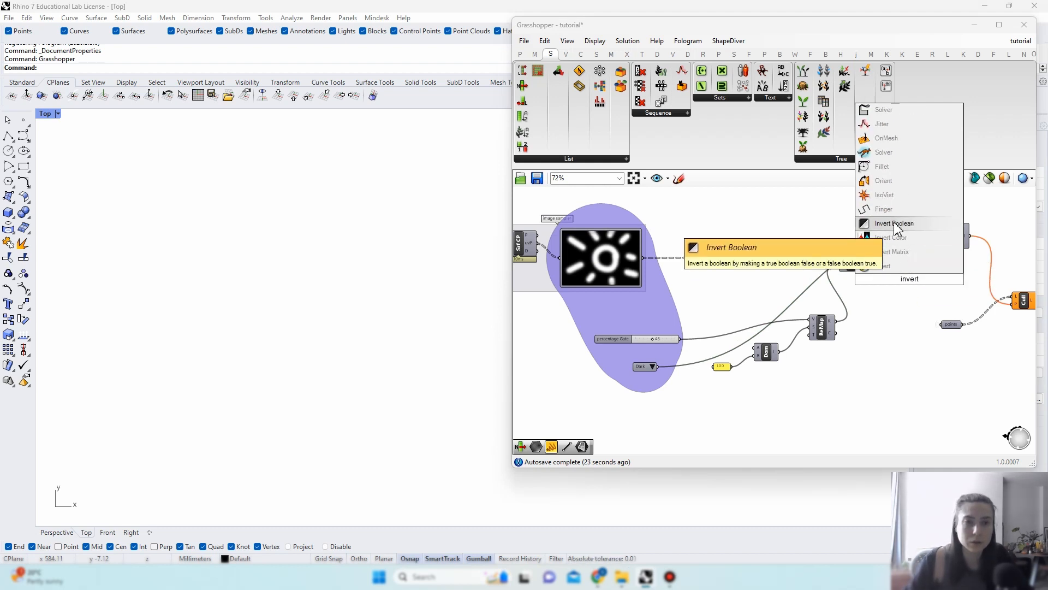
{"action": "key", "text": "Escape"}
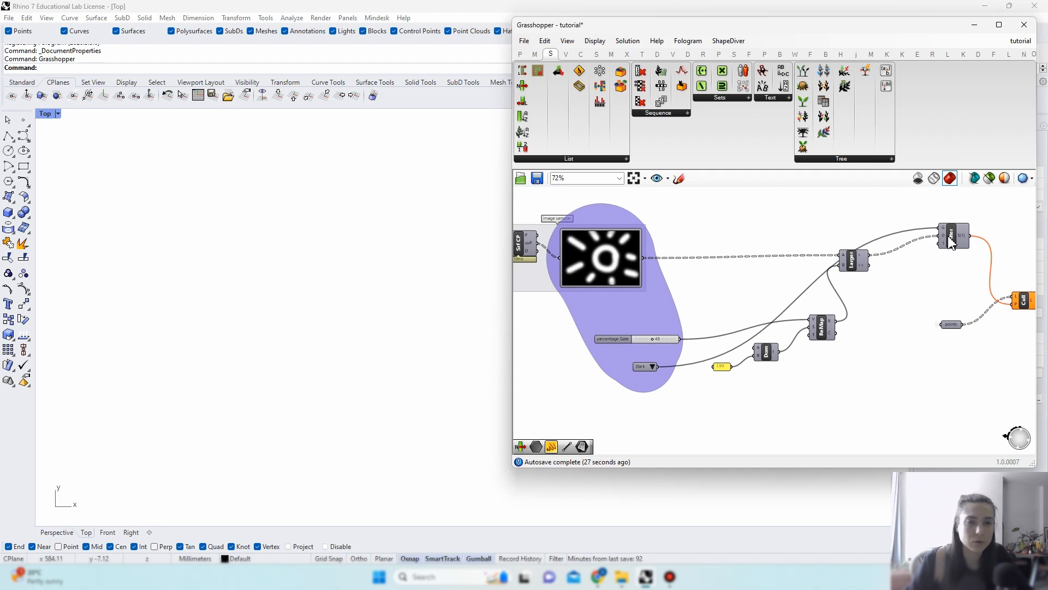
Step: Add a Smaller Than component below Larger Than and connect the image sampler output to its A input
{"action": "left_click_drag", "start_coordinate": [950, 243], "coordinate": [960, 227]}
{"action": "left_click", "coordinate": [853, 263]}
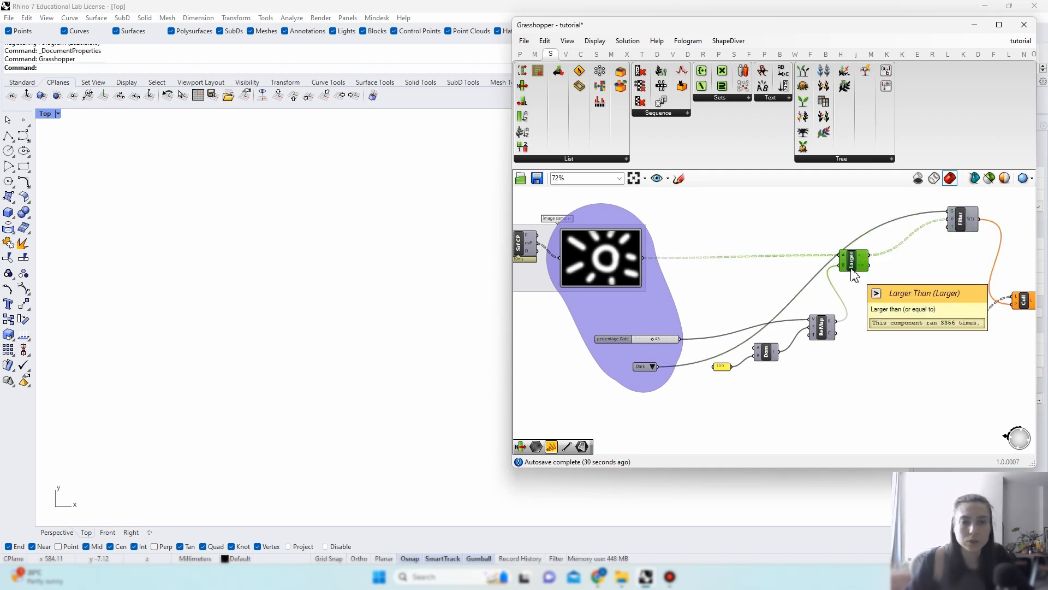
{"action": "double_click", "coordinate": [882, 313]}
{"action": "type", "text": "smak"}
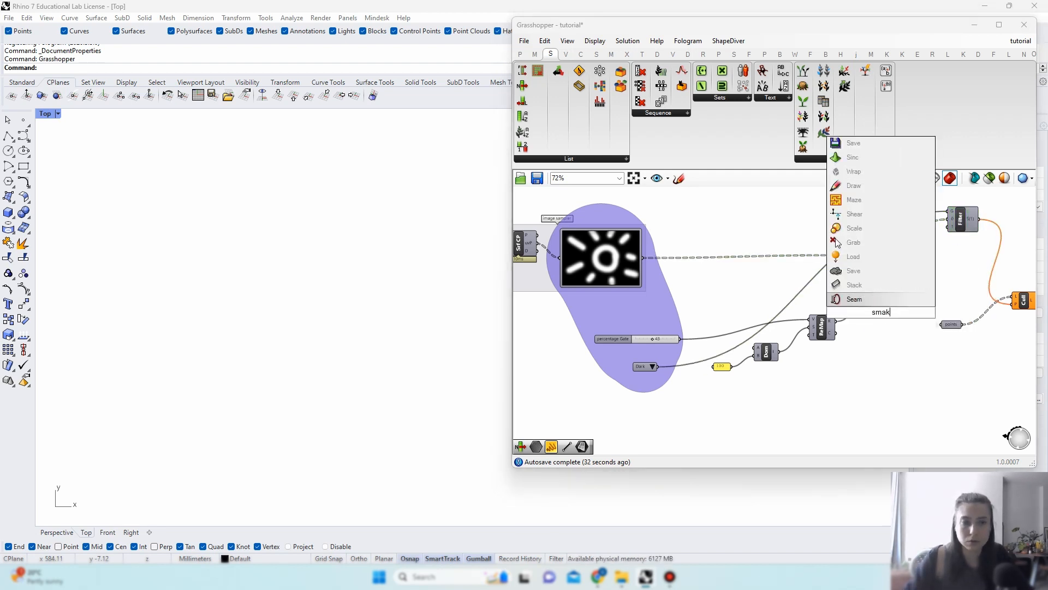
{"action": "type", "text": "k"}
{"action": "key", "text": "BackSpace"}
{"action": "key", "text": "BackSpace"}
{"action": "type", "text": "ller th"}
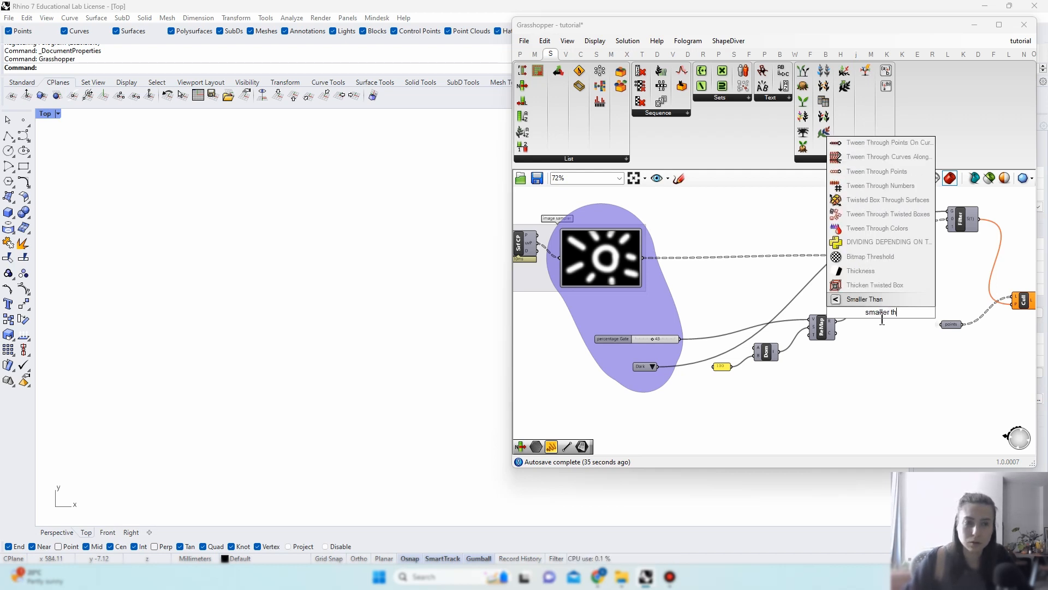
{"action": "key", "text": "Return"}
{"action": "left_click_drag", "start_coordinate": [884, 311], "coordinate": [908, 292]}
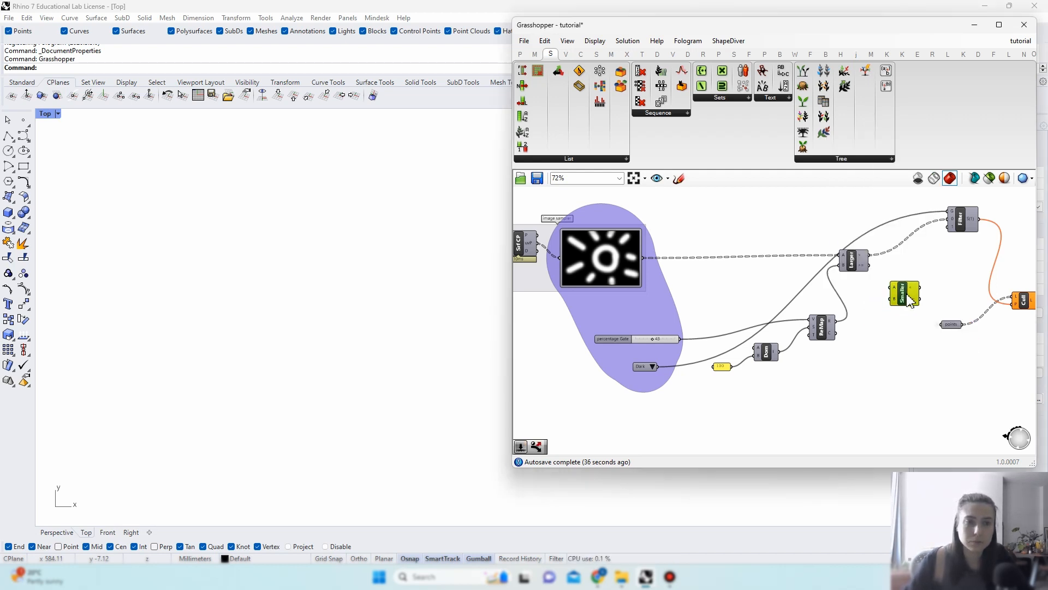
{"action": "left_click_drag", "start_coordinate": [645, 257], "coordinate": [892, 287]}
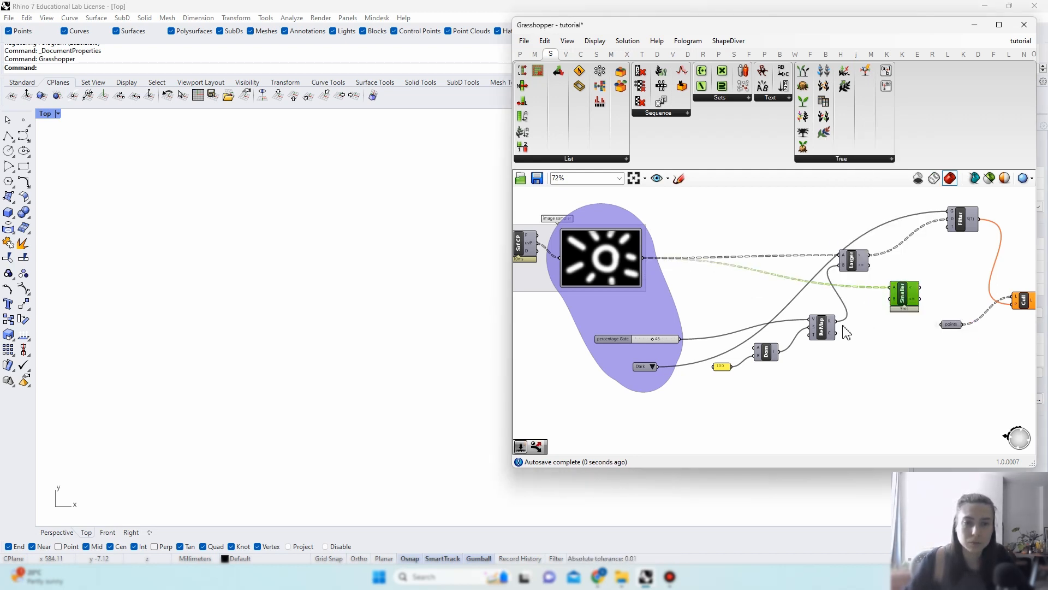
Step: Connect the ReMap output to Smaller Than's B input and the Smaller Than output to the Stream Filter's second stream input
{"action": "left_click_drag", "start_coordinate": [835, 321], "coordinate": [953, 227]}
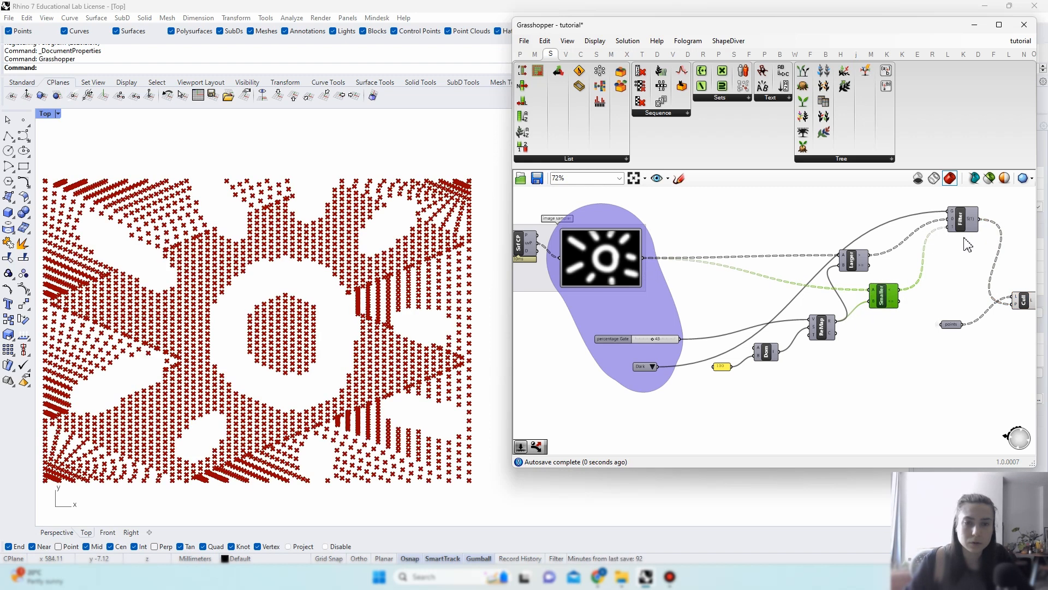
Step: Test the value list by alternating Light and Dark, leave it on Light, and set the percentage Gate slider to 37
{"action": "right_click_drag", "start_coordinate": [781, 346], "coordinate": [890, 344]}
{"action": "left_click", "coordinate": [757, 365]}
{"action": "left_click", "coordinate": [763, 365]}
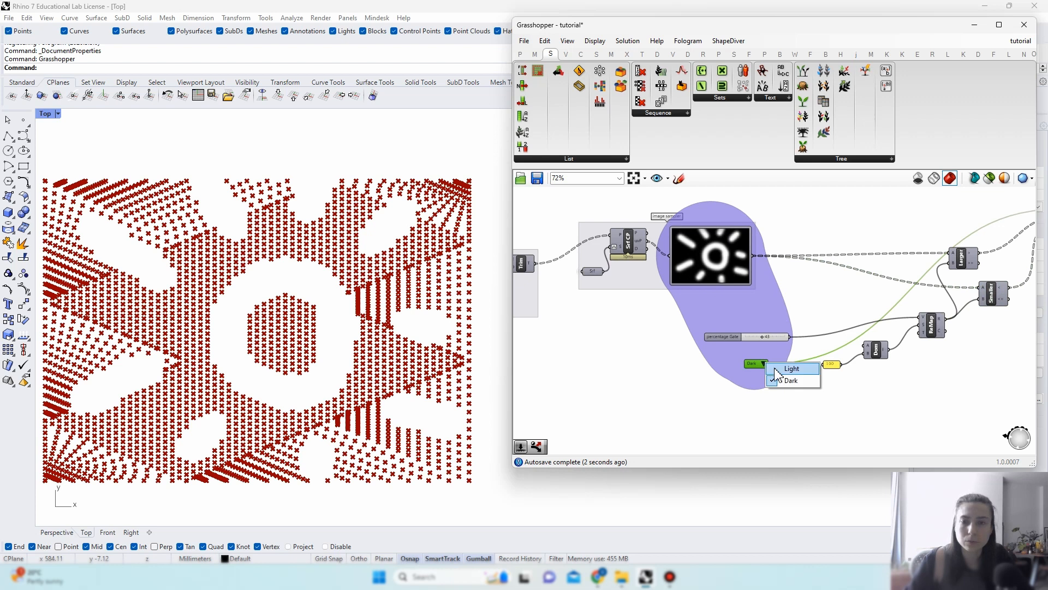
{"action": "left_click", "coordinate": [778, 372]}
{"action": "left_click", "coordinate": [763, 365]}
{"action": "left_click", "coordinate": [788, 383]}
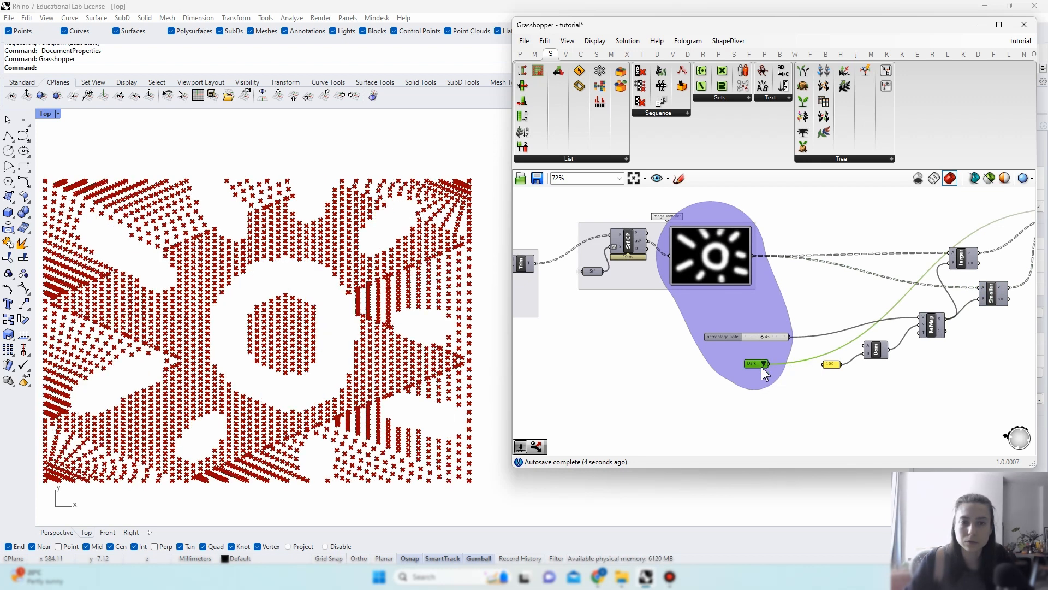
{"action": "left_click", "coordinate": [764, 364]}
{"action": "left_click", "coordinate": [789, 370]}
{"action": "scroll", "coordinate": [769, 361], "scroll_direction": "up", "scroll_amount": 2}
{"action": "mouse_move", "coordinate": [765, 336]}
{"action": "left_mouse_down"}
{"action": "mouse_move", "coordinate": [726, 345]}
{"action": "mouse_move", "coordinate": [792, 348]}
{"action": "mouse_move", "coordinate": [729, 347]}
{"action": "mouse_move", "coordinate": [782, 347]}
{"action": "mouse_move", "coordinate": [756, 347]}
{"action": "left_mouse_up"}
Step: Group all components from the domain and remap through the comparisons, Stream Filter, points parameter and Cull Pattern
{"action": "scroll", "coordinate": [756, 346], "scroll_direction": "down", "scroll_amount": 2}
{"action": "scroll", "coordinate": [753, 363], "scroll_direction": "down", "scroll_amount": 2}
{"action": "right_click_drag", "start_coordinate": [852, 357], "coordinate": [718, 354]}
{"action": "scroll", "coordinate": [881, 340], "scroll_direction": "up", "scroll_amount": 3}
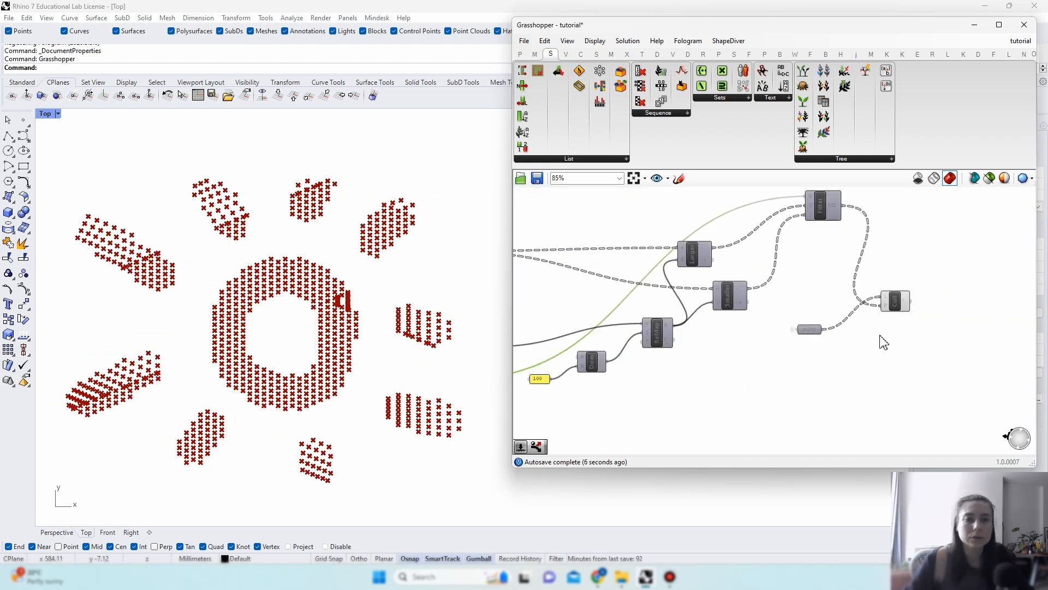
{"action": "left_click", "coordinate": [896, 309]}
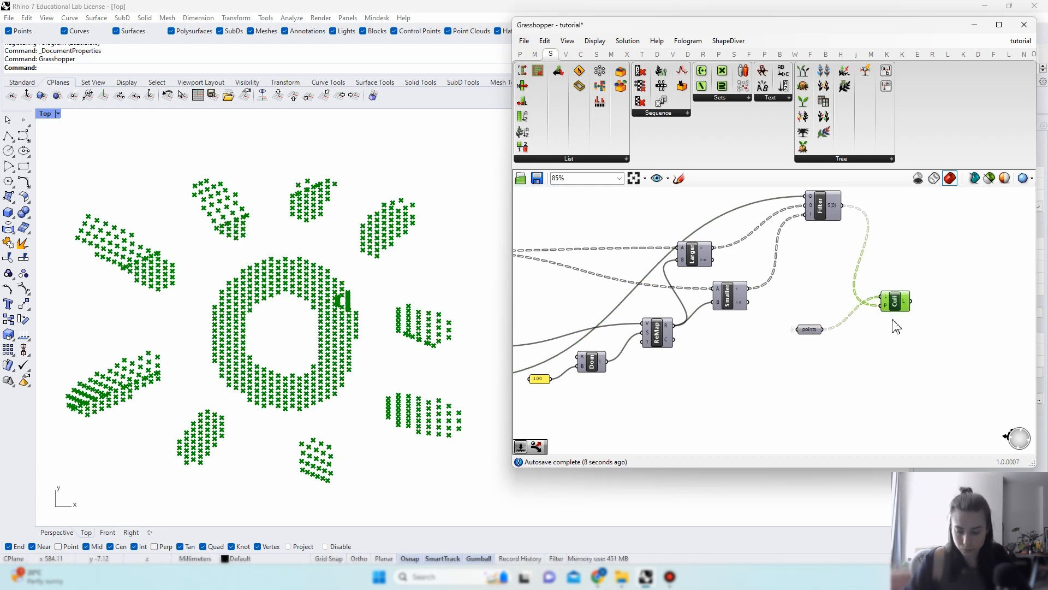
{"action": "scroll", "coordinate": [894, 320], "scroll_direction": "down", "scroll_amount": 7}
{"action": "left_click_drag", "start_coordinate": [916, 356], "coordinate": [744, 259]}
{"action": "scroll", "coordinate": [797, 280], "scroll_direction": "up", "scroll_amount": 4}
{"action": "right_click_drag", "start_coordinate": [817, 256], "coordinate": [815, 255]}
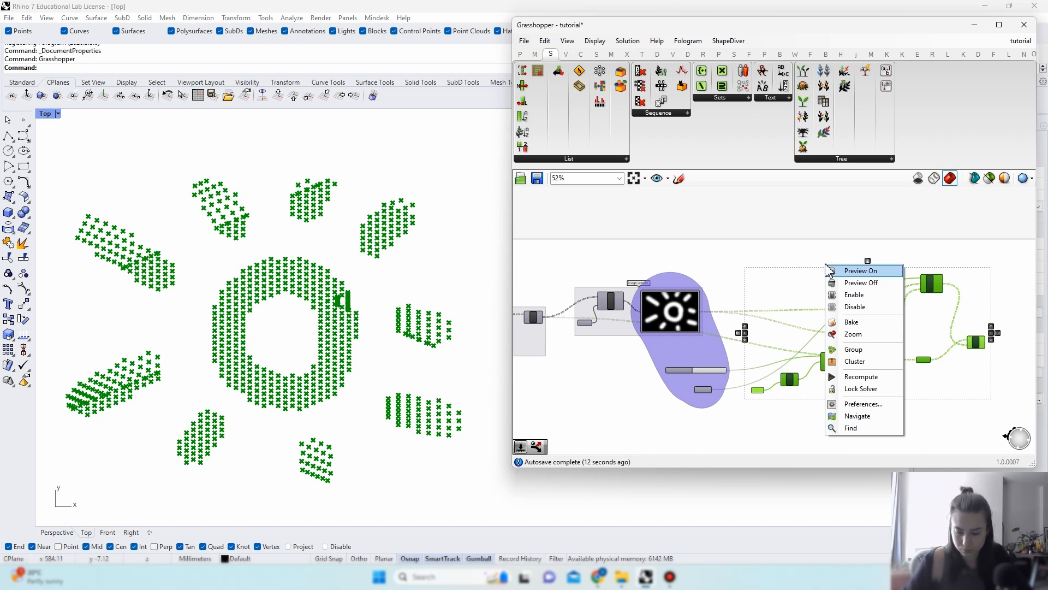
{"action": "left_click", "coordinate": [843, 340]}
Step: Name the new group around the culling components "cull points"
{"action": "scroll", "coordinate": [849, 288], "scroll_direction": "up", "scroll_amount": 3}
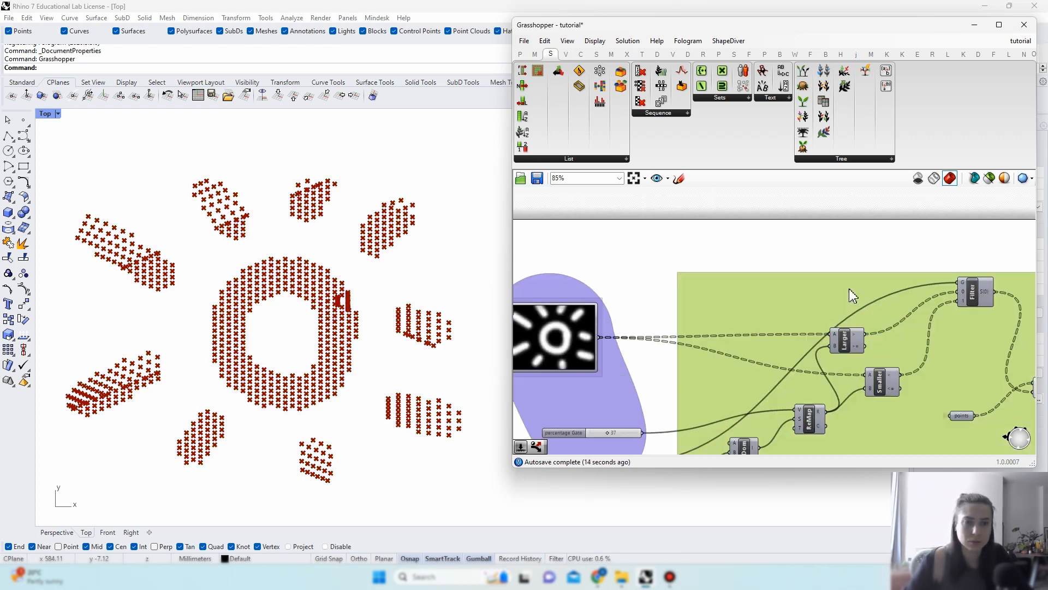
{"action": "right_click", "coordinate": [849, 288]}
{"action": "left_click", "coordinate": [874, 297]}
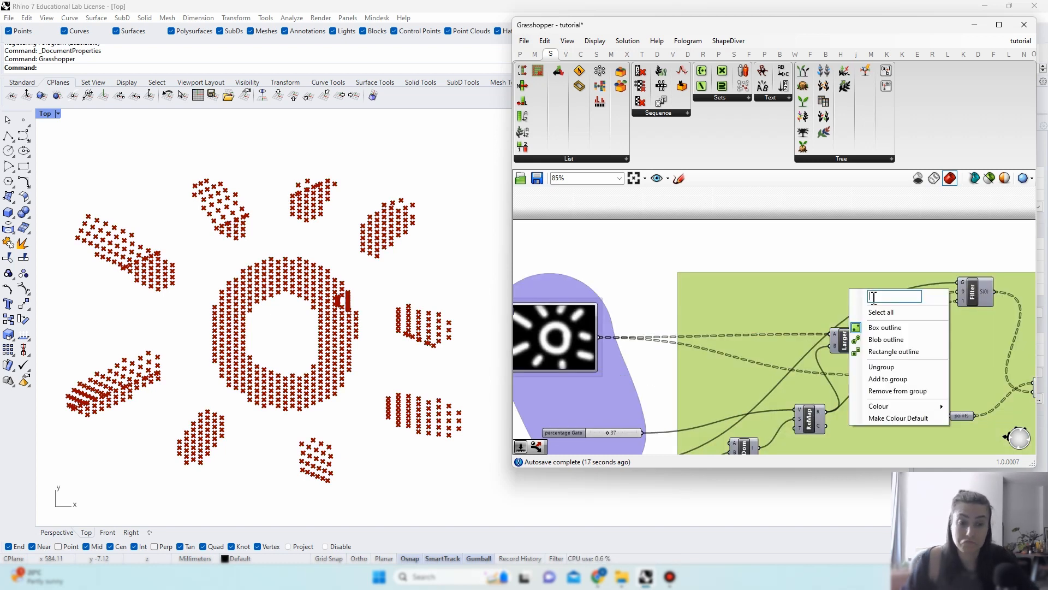
{"action": "type", "text": "cull poo"}
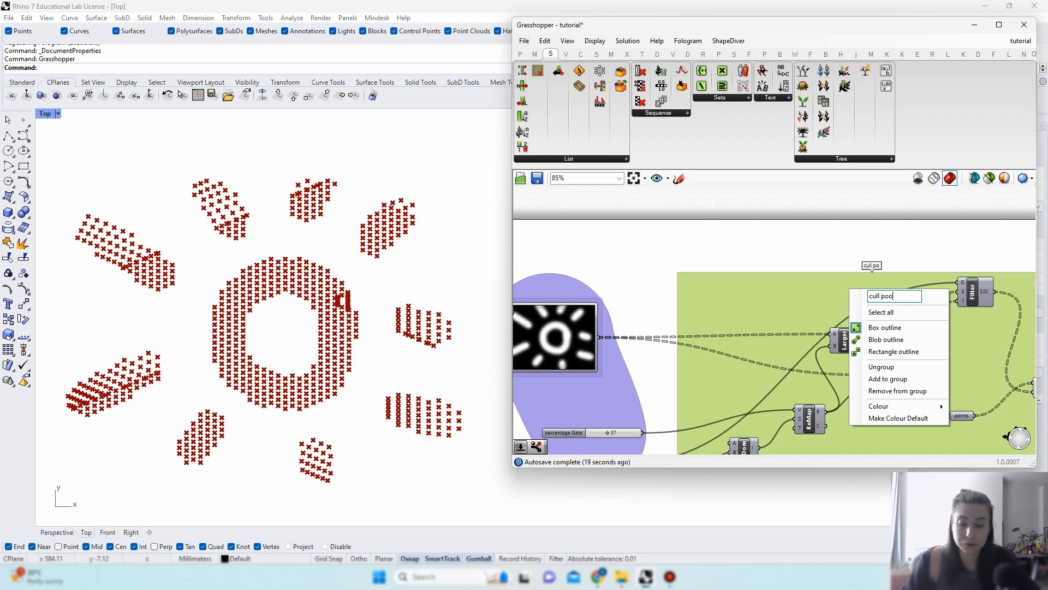
{"action": "type", "text": "ints"}
{"action": "key", "text": "BackSpace"}
{"action": "key", "text": "BackSpace"}
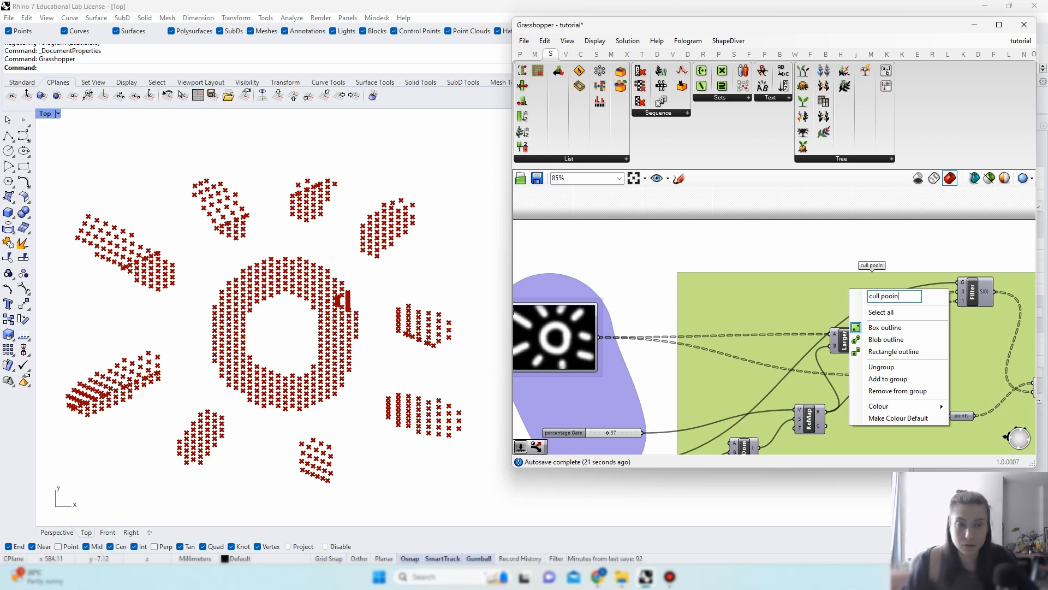
{"action": "type", "text": "ints"}
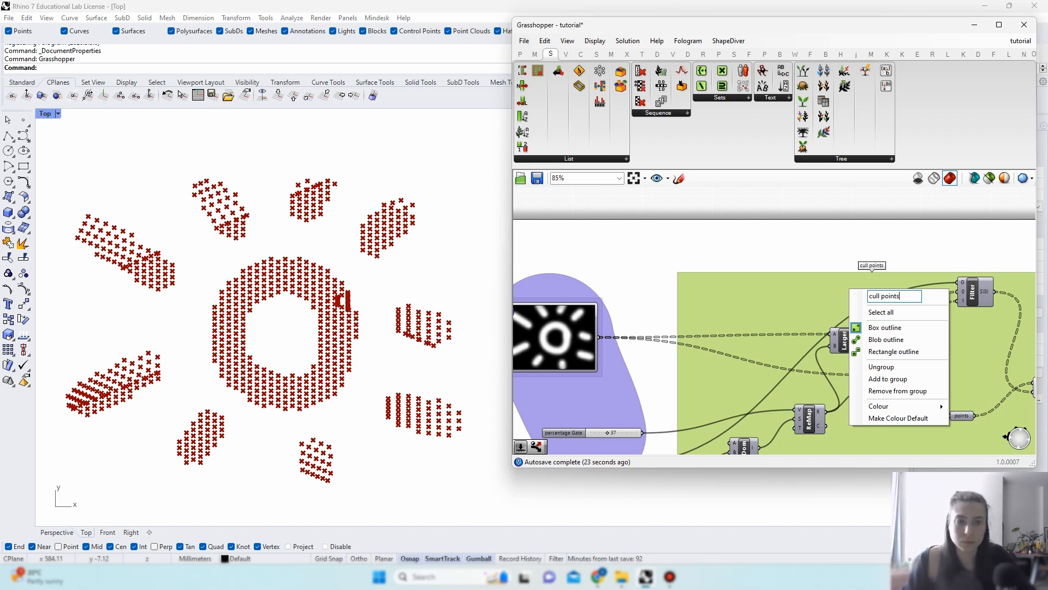
{"action": "left_click", "coordinate": [817, 218]}
Step: Save the Grasshopper document
{"action": "right_click_drag", "start_coordinate": [915, 280], "coordinate": [619, 231]}
{"action": "left_click", "coordinate": [524, 40]}
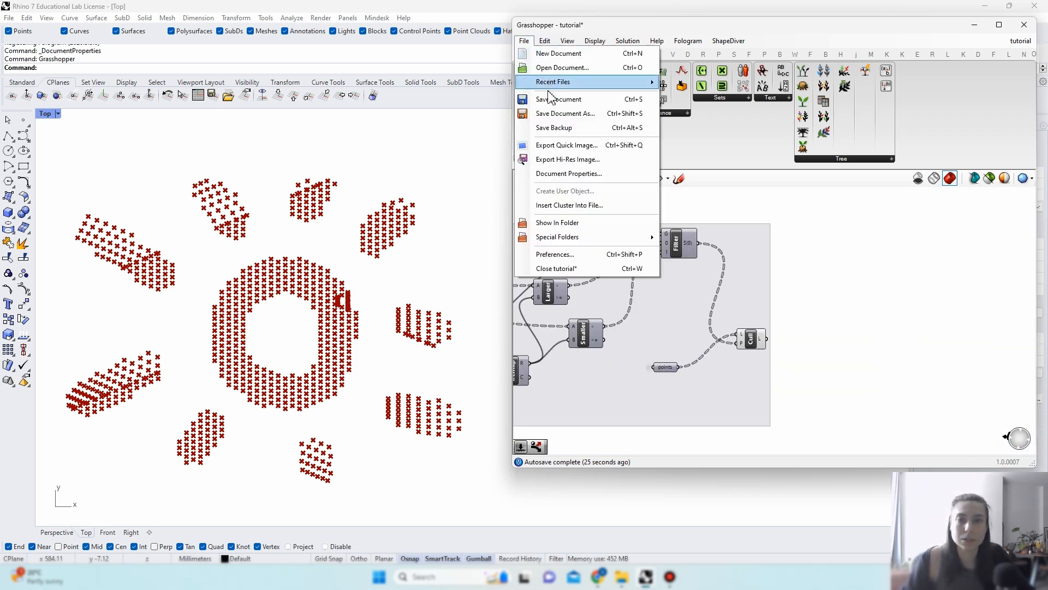
{"action": "left_click", "coordinate": [549, 97]}
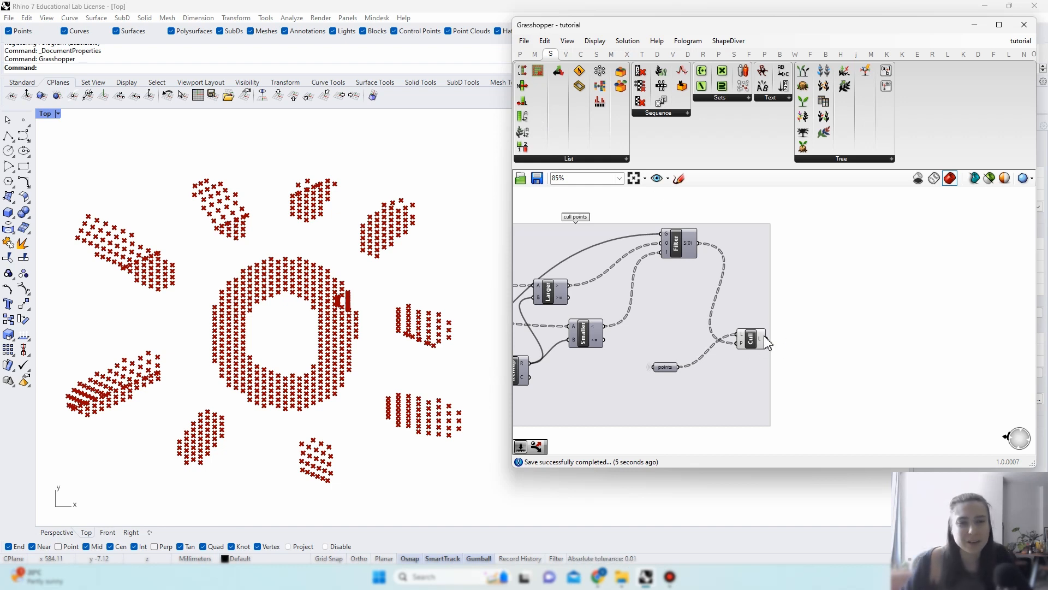
Step: Move the Cull Pattern component slightly upward inside its group, inspect its list output, and save the document again
{"action": "scroll", "coordinate": [770, 344], "scroll_direction": "down", "scroll_amount": 3}
{"action": "scroll", "coordinate": [682, 367], "scroll_direction": "up", "scroll_amount": 2}
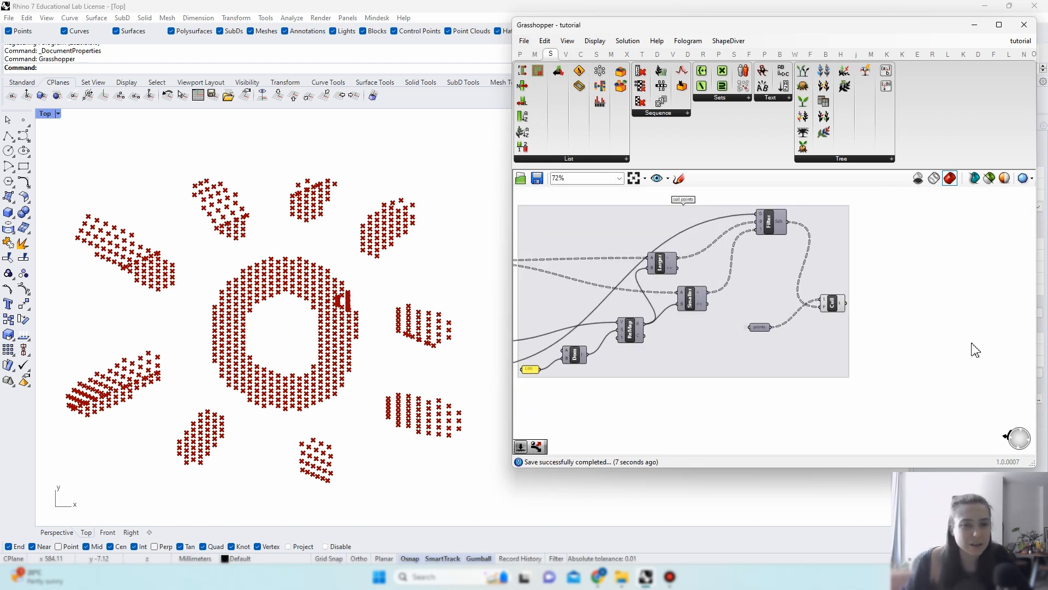
{"action": "scroll", "coordinate": [874, 365], "scroll_direction": "down", "scroll_amount": 1}
{"action": "left_click", "coordinate": [679, 336]}
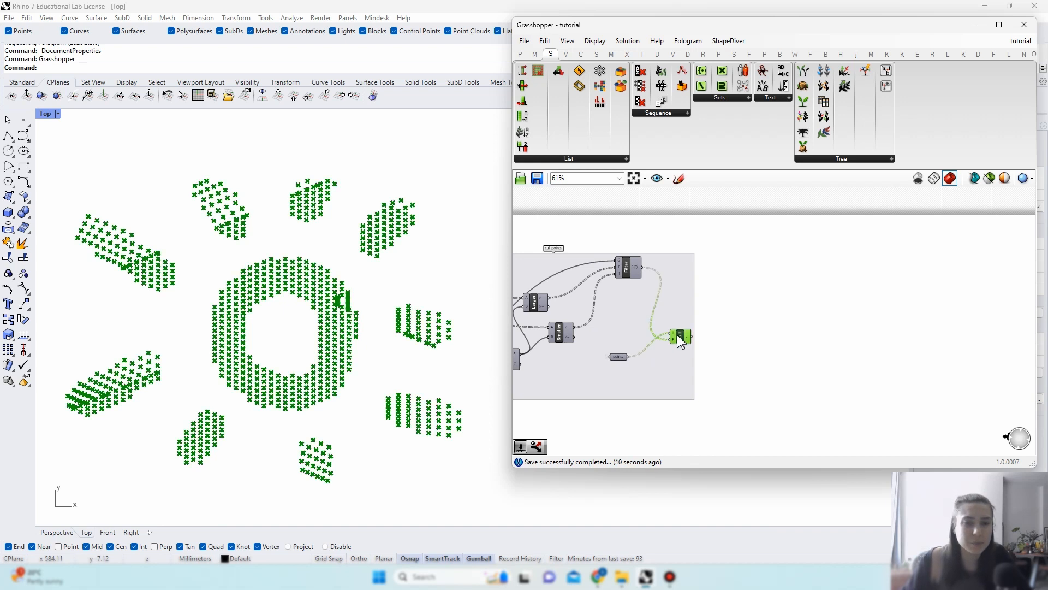
{"action": "left_click_drag", "start_coordinate": [679, 336], "coordinate": [683, 328]}
{"action": "left_click", "coordinate": [827, 338]}
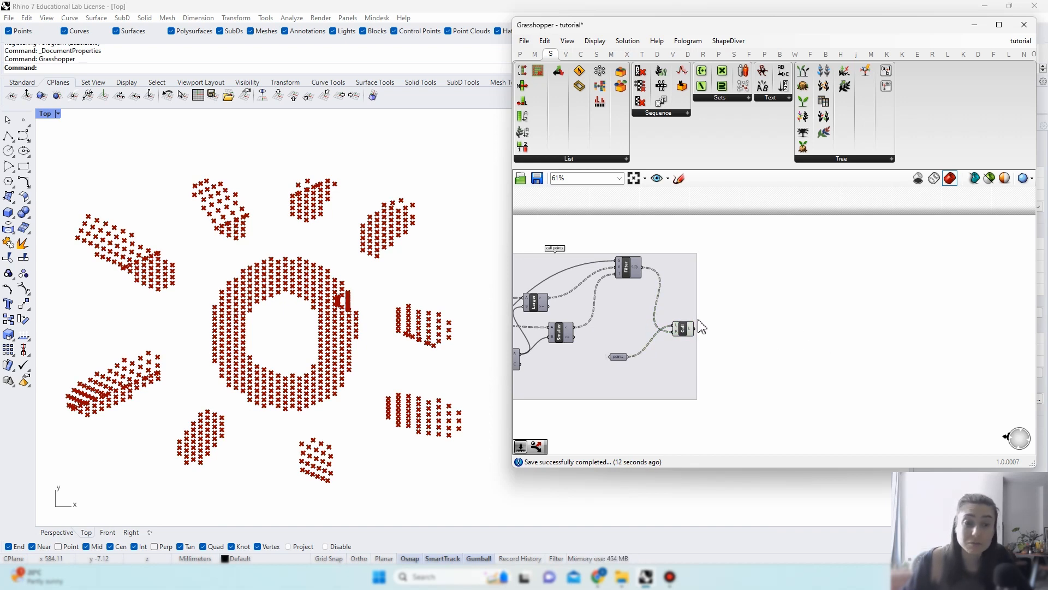
{"action": "left_click", "coordinate": [689, 335]}
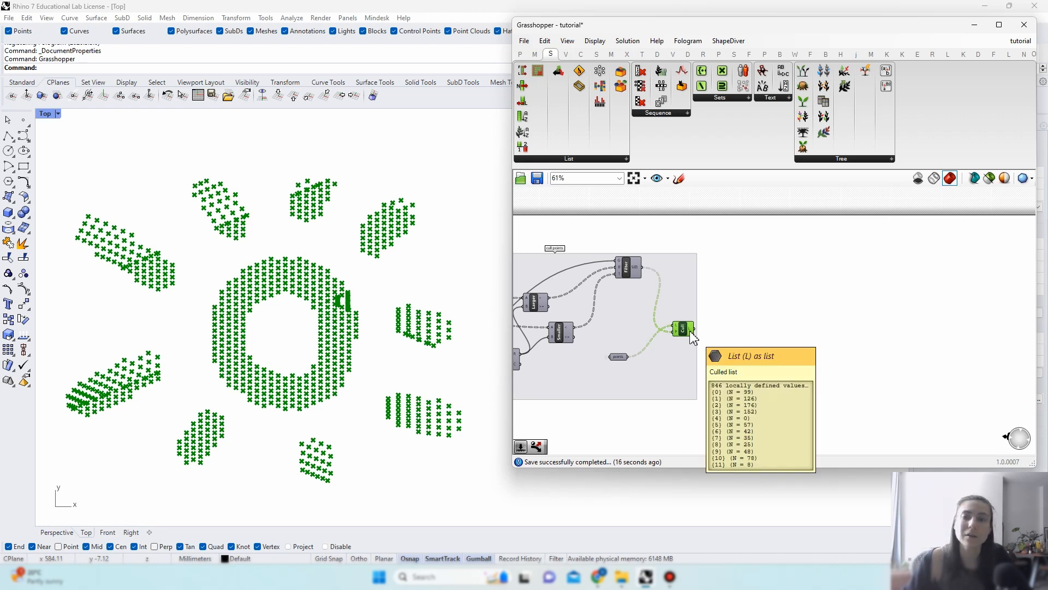
{"action": "left_click", "coordinate": [723, 335]}
{"action": "left_click", "coordinate": [524, 41]}
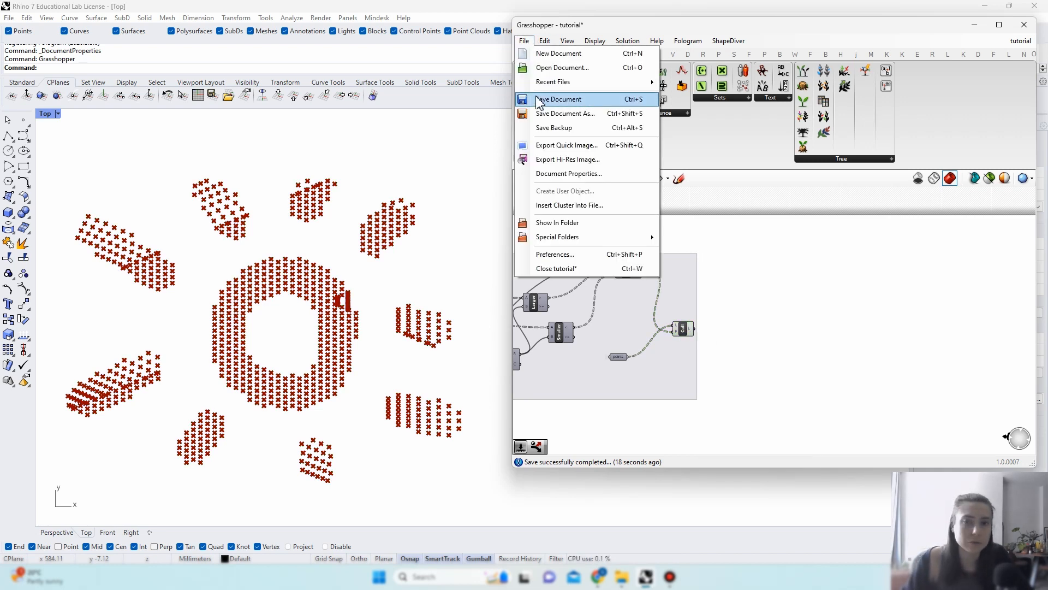
{"action": "left_click", "coordinate": [539, 100]}
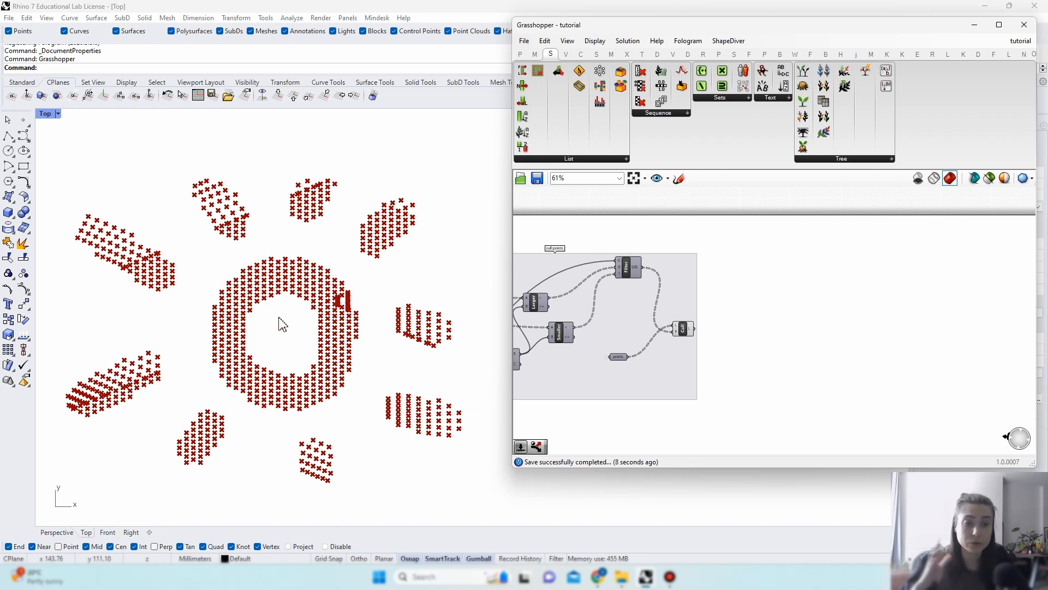
{"action": "right_click_drag", "start_coordinate": [874, 357], "coordinate": [826, 356]}
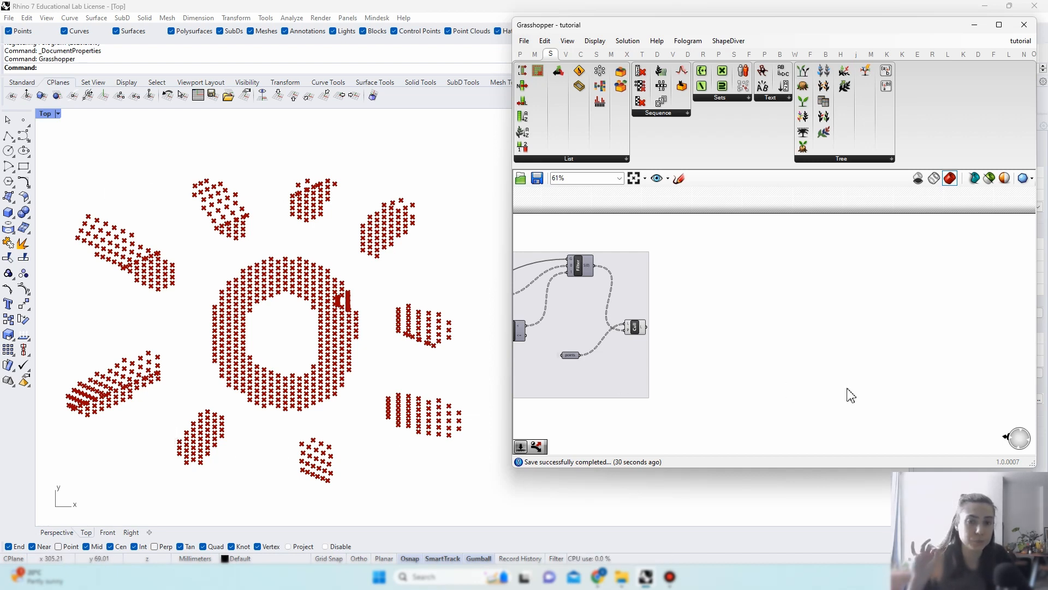
{"action": "right_click_drag", "start_coordinate": [847, 393], "coordinate": [854, 368]}
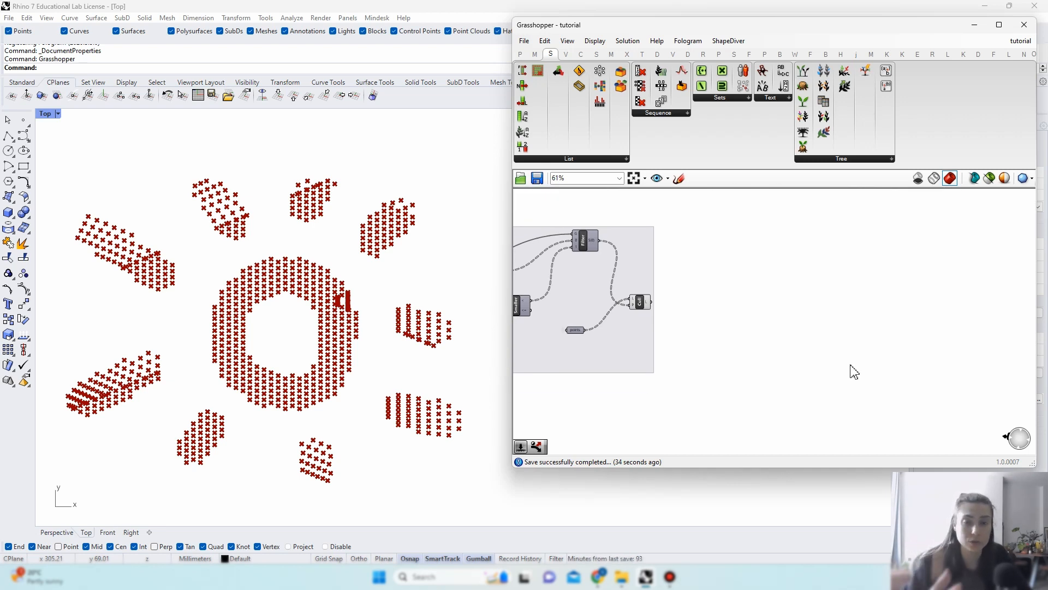
{"action": "scroll", "coordinate": [854, 370], "scroll_direction": "down", "scroll_amount": 1}
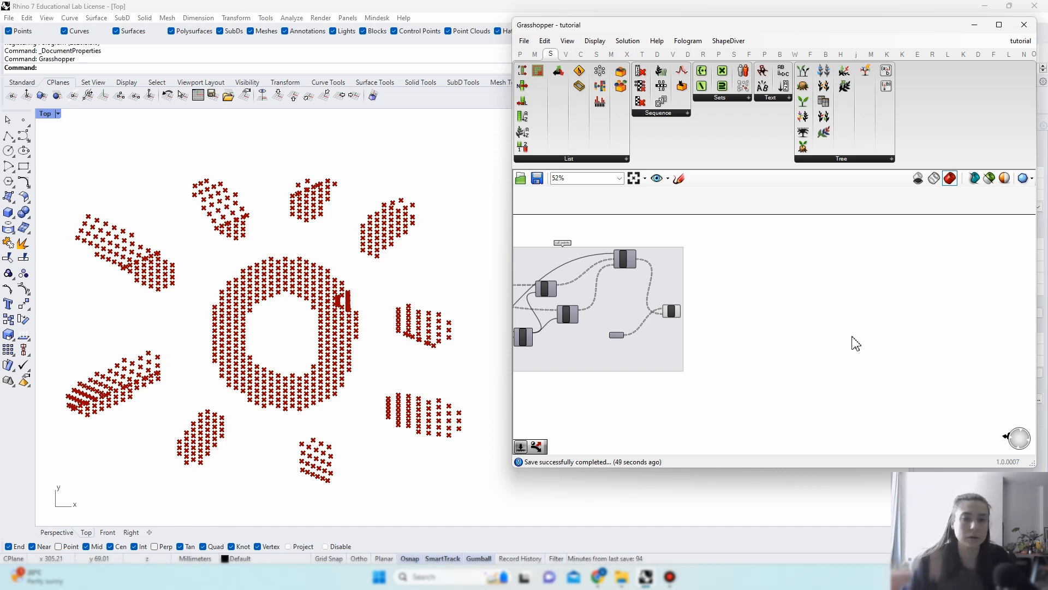
{"action": "right_click_drag", "start_coordinate": [672, 353], "coordinate": [847, 340]}
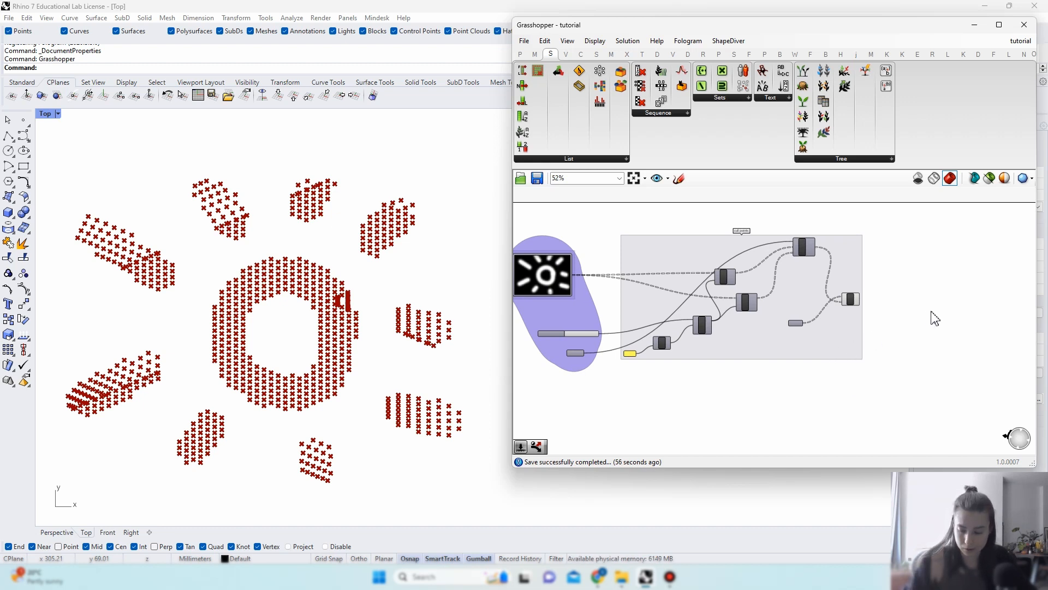
{"action": "right_click_drag", "start_coordinate": [971, 304], "coordinate": [877, 321]}
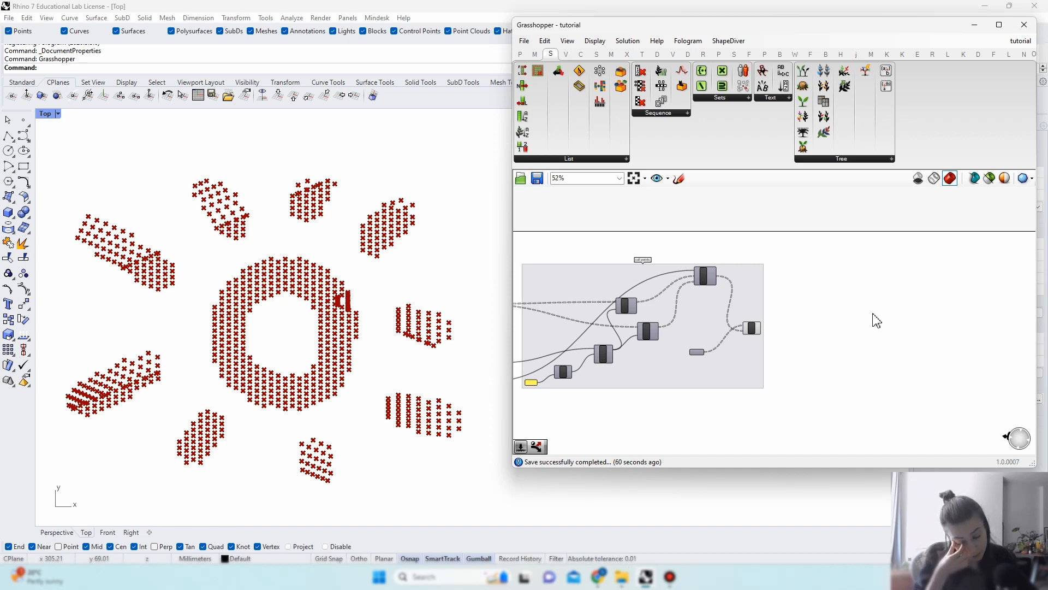
Step: Add a Data parameter to the right of the cull points group and rename it "surface"
{"action": "scroll", "coordinate": [906, 347], "scroll_direction": "up", "scroll_amount": 3}
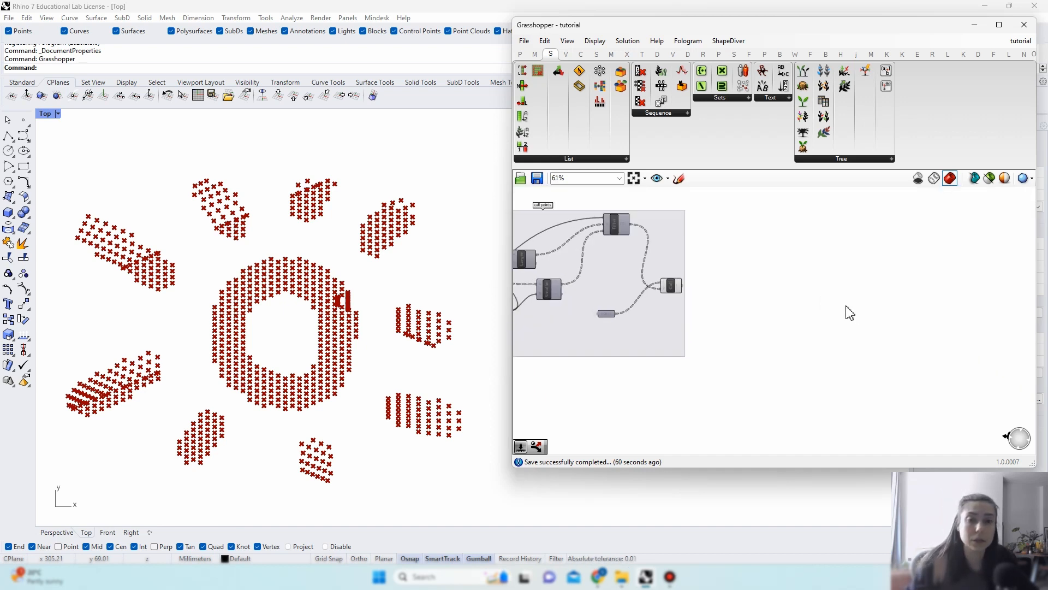
{"action": "double_click", "coordinate": [825, 333]}
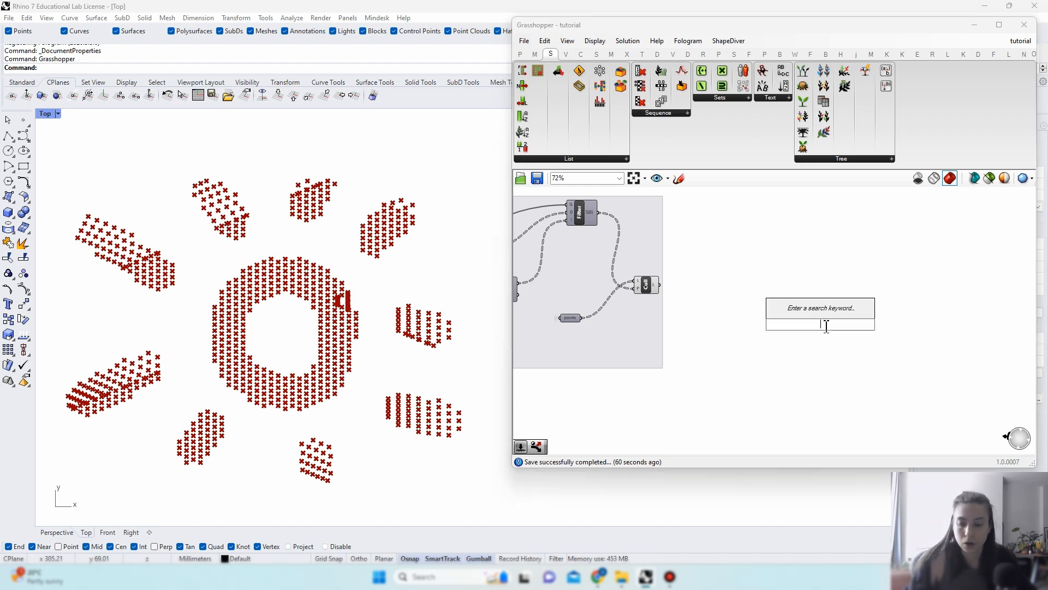
{"action": "type", "text": "data"}
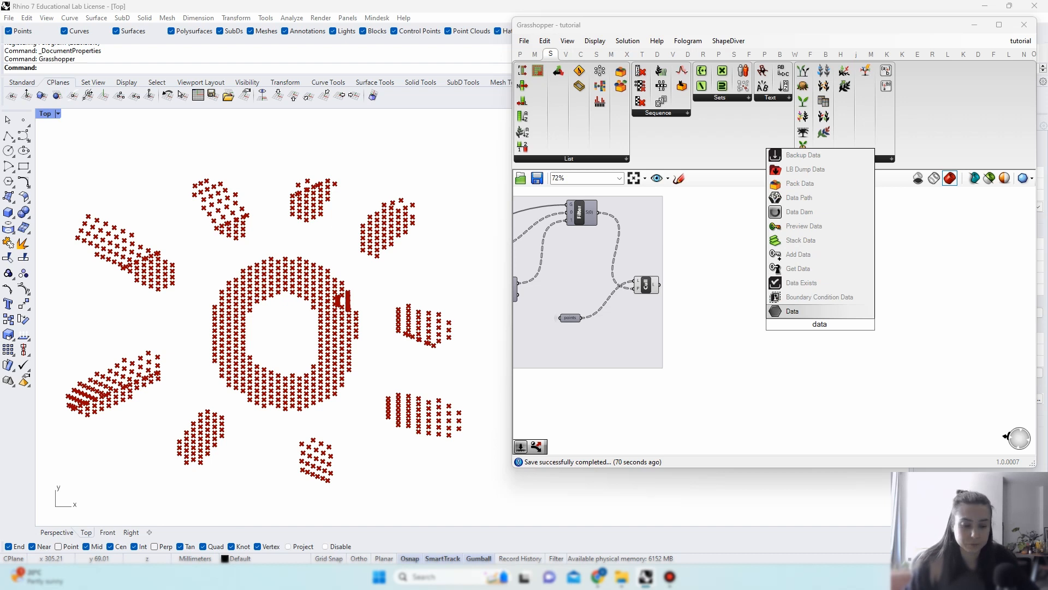
{"action": "key", "text": "Return"}
{"action": "right_click", "coordinate": [820, 324]}
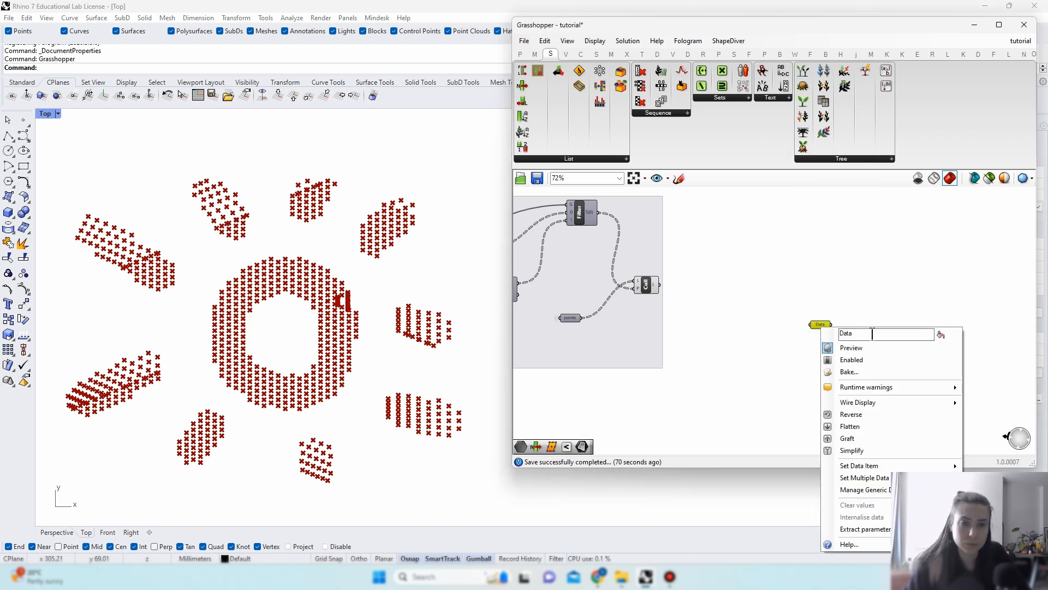
{"action": "type", "text": "surface"}
{"action": "left_click", "coordinate": [709, 320]}
{"action": "left_click", "coordinate": [821, 327]}
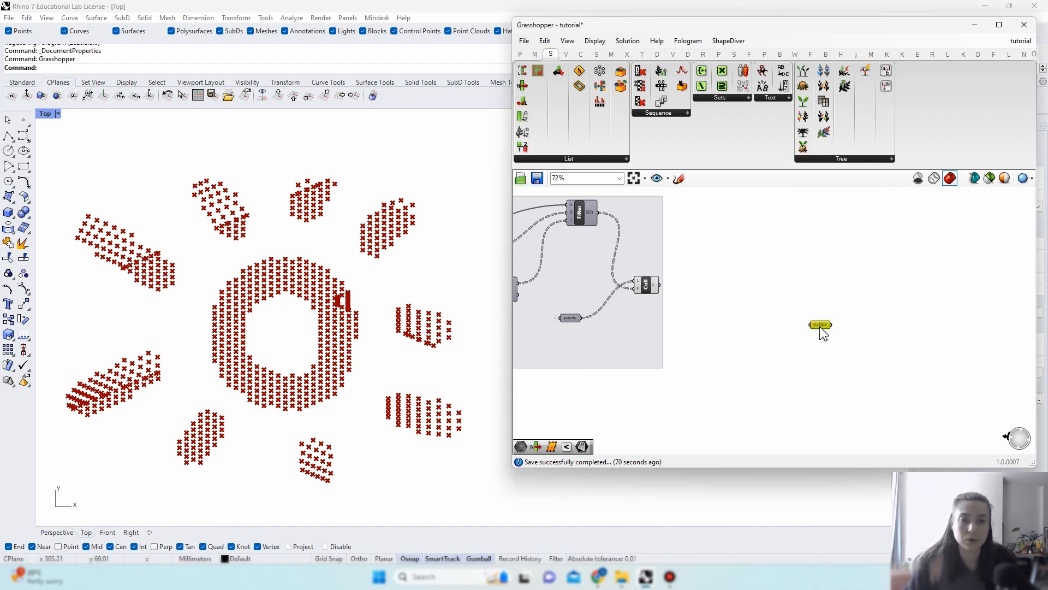
Step: Duplicate the Srf parameter feeding the image sampler's Surface Closest Point and move the copy past the cull points group
{"action": "scroll", "coordinate": [827, 339], "scroll_direction": "down", "scroll_amount": 5}
{"action": "scroll", "coordinate": [758, 339], "scroll_direction": "up", "scroll_amount": 6}
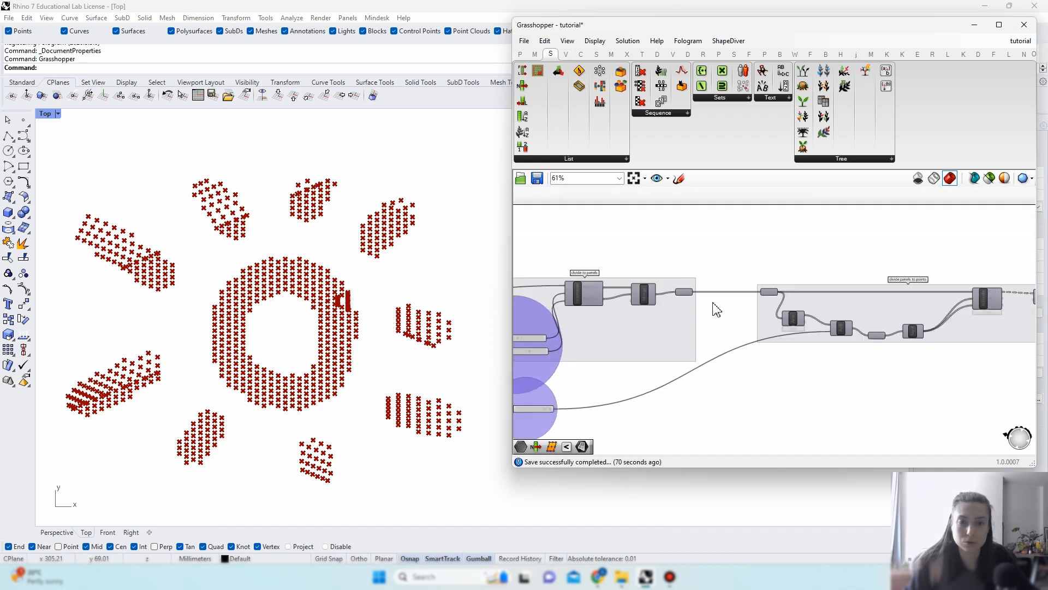
{"action": "right_click_drag", "start_coordinate": [767, 334], "coordinate": [667, 322]}
{"action": "right_click_drag", "start_coordinate": [960, 361], "coordinate": [753, 353]}
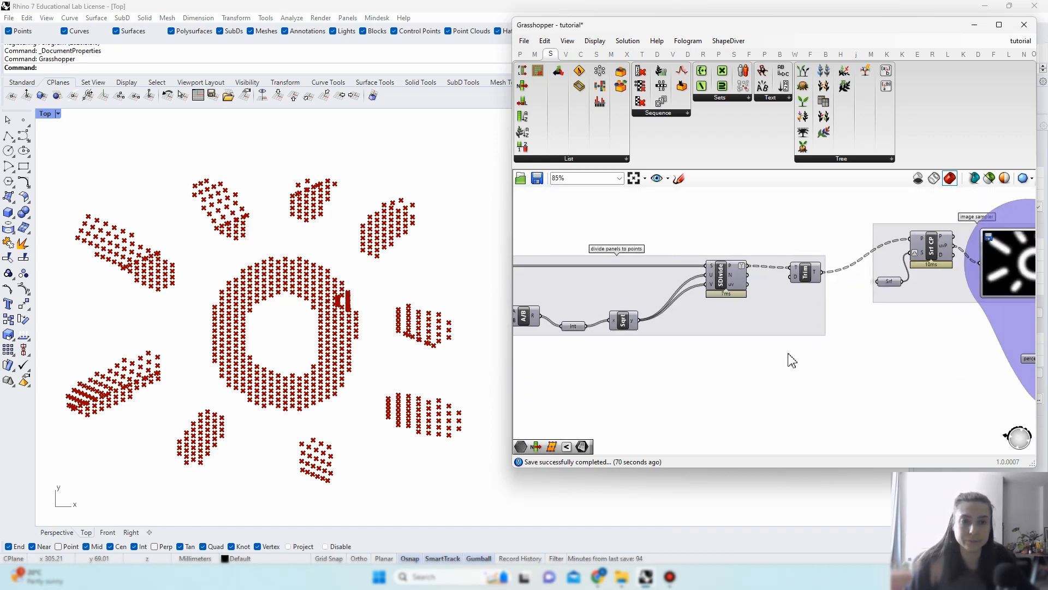
{"action": "right_click_drag", "start_coordinate": [893, 353], "coordinate": [795, 364]}
{"action": "left_click", "coordinate": [796, 296]}
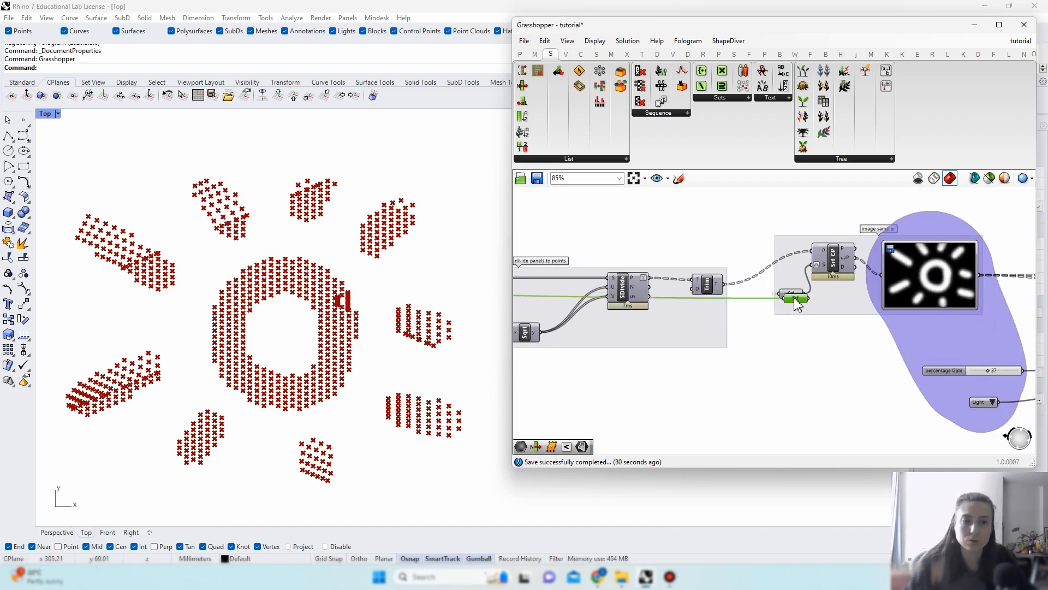
{"action": "scroll", "coordinate": [792, 321], "scroll_direction": "down", "scroll_amount": 8}
{"action": "left_click_drag", "start_coordinate": [796, 298], "coordinate": [945, 314]}
{"action": "scroll", "coordinate": [888, 329], "scroll_direction": "up", "scroll_amount": 10}
Step: Delete the Data parameter named surface and place the copied Srf parameter just beyond the cull points group
{"action": "left_click_drag", "start_coordinate": [1000, 258], "coordinate": [954, 289]}
{"action": "key", "text": "Delete"}
{"action": "right_click_drag", "start_coordinate": [975, 287], "coordinate": [893, 321]}
{"action": "left_click_drag", "start_coordinate": [862, 351], "coordinate": [818, 310]}
Step: Add a Surface Closest Point component beside the copied Srf parameter
{"action": "scroll", "coordinate": [817, 320], "scroll_direction": "down", "scroll_amount": 2}
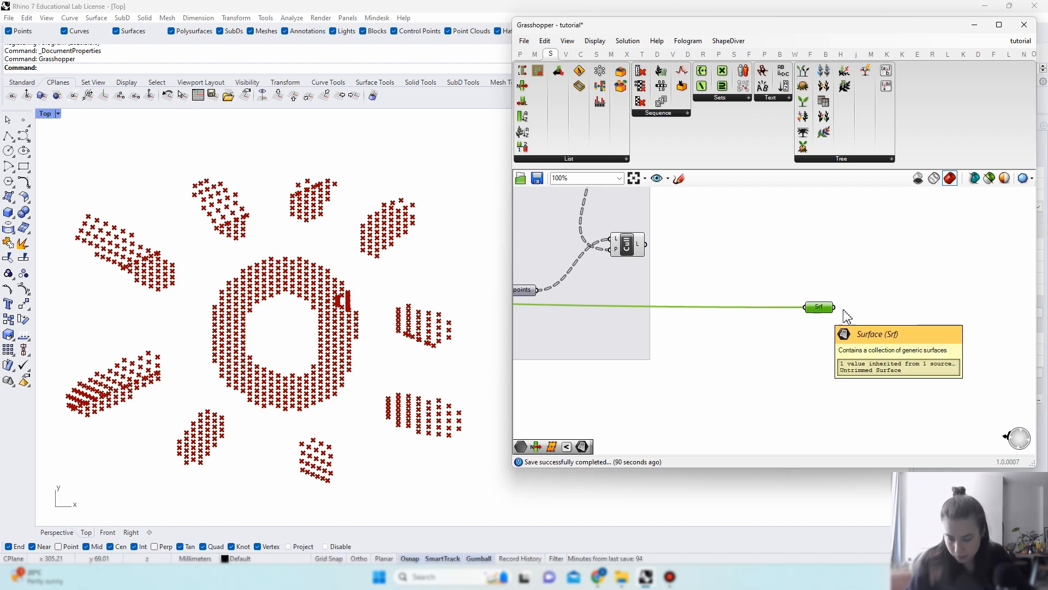
{"action": "double_click", "coordinate": [915, 320]}
{"action": "type", "text": "point on surfa"}
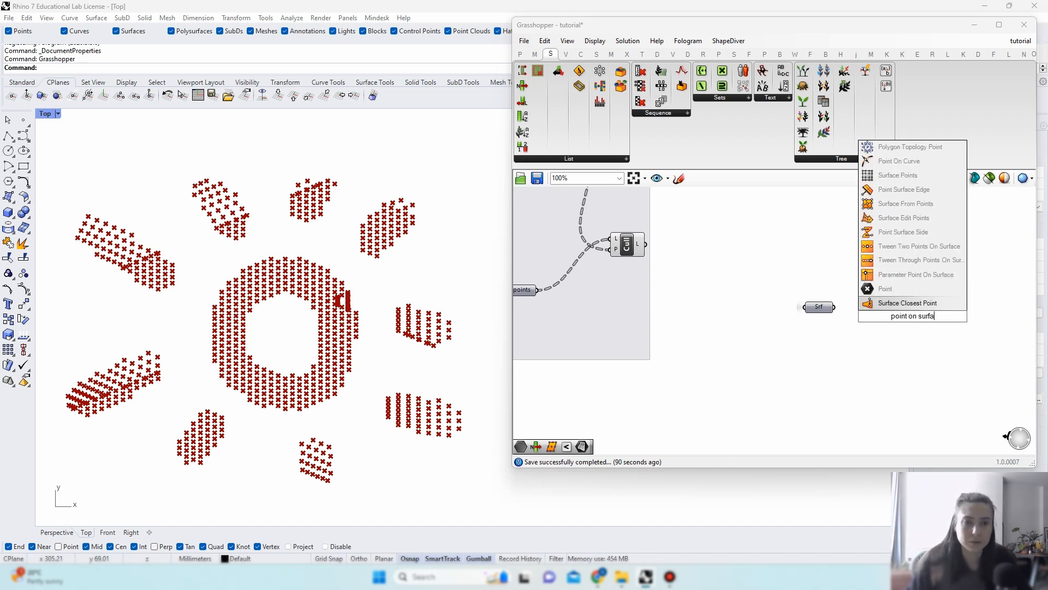
{"action": "left_click", "coordinate": [918, 303]}
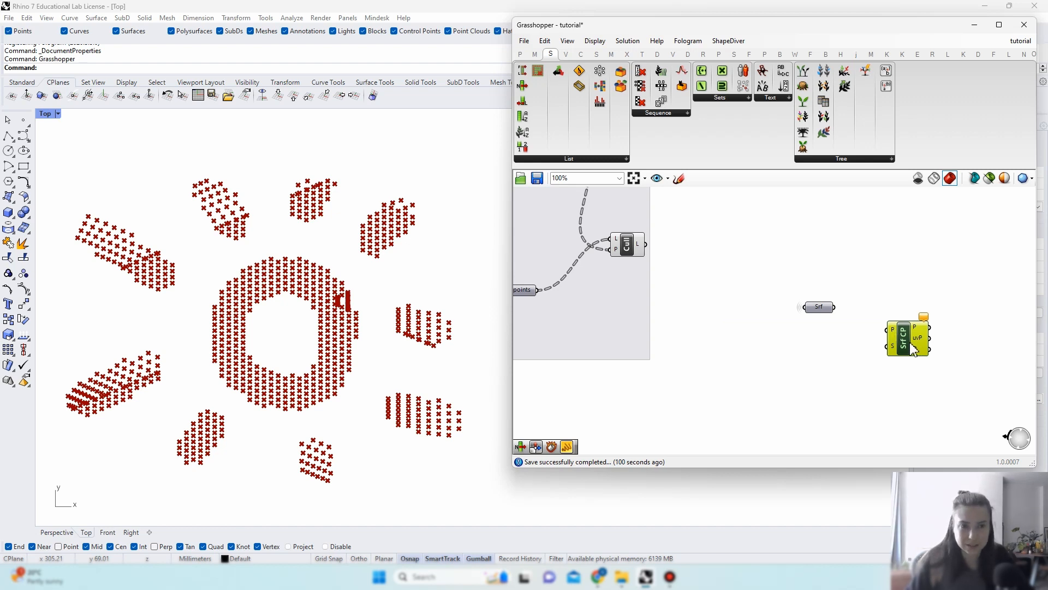
Step: Replace the Surface Closest Point component beside the copied Srf parameter with a Parameter Point On Surface component
{"action": "key", "text": "Delete"}
{"action": "double_click", "coordinate": [908, 336]}
{"action": "type", "text": "point o"}
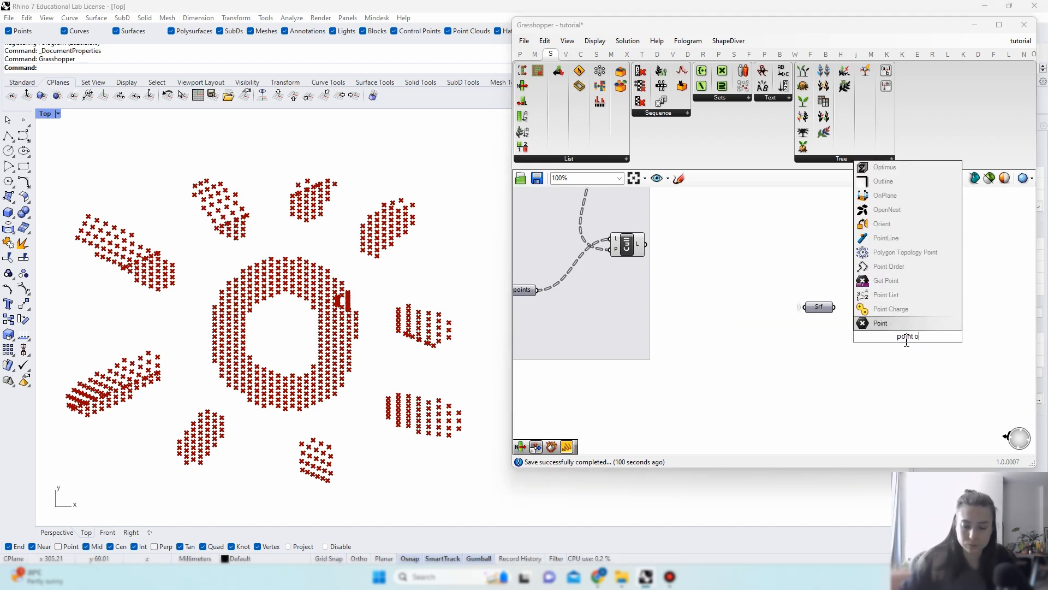
{"action": "type", "text": "n surf"}
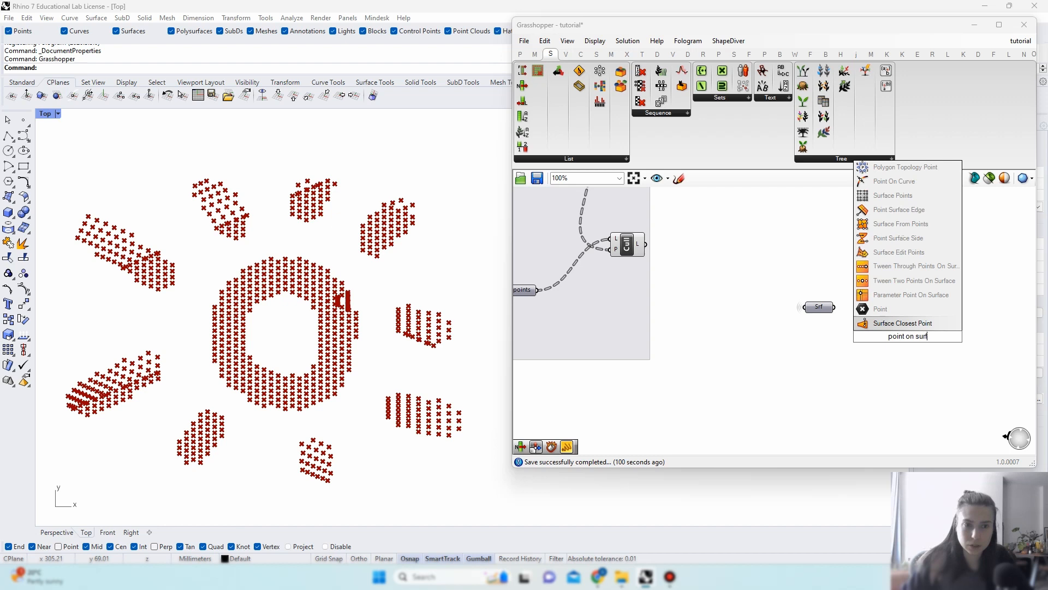
{"action": "left_click", "coordinate": [909, 304]}
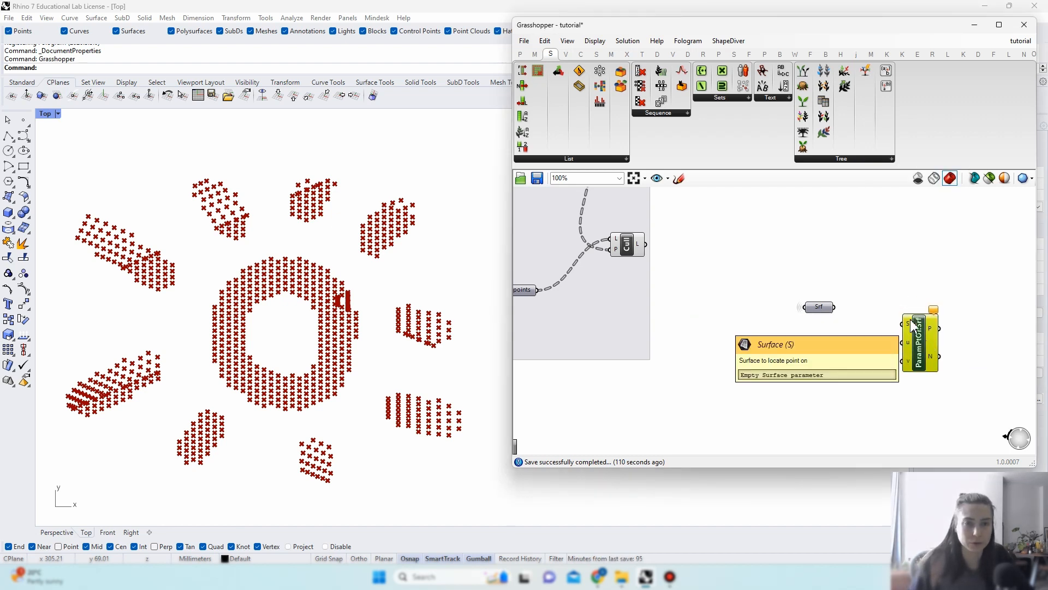
Step: Connect the Srf parameter to the surface input of the Parameter Point On Surface component and reparameterize that input
{"action": "left_click_drag", "start_coordinate": [834, 307], "coordinate": [907, 327]}
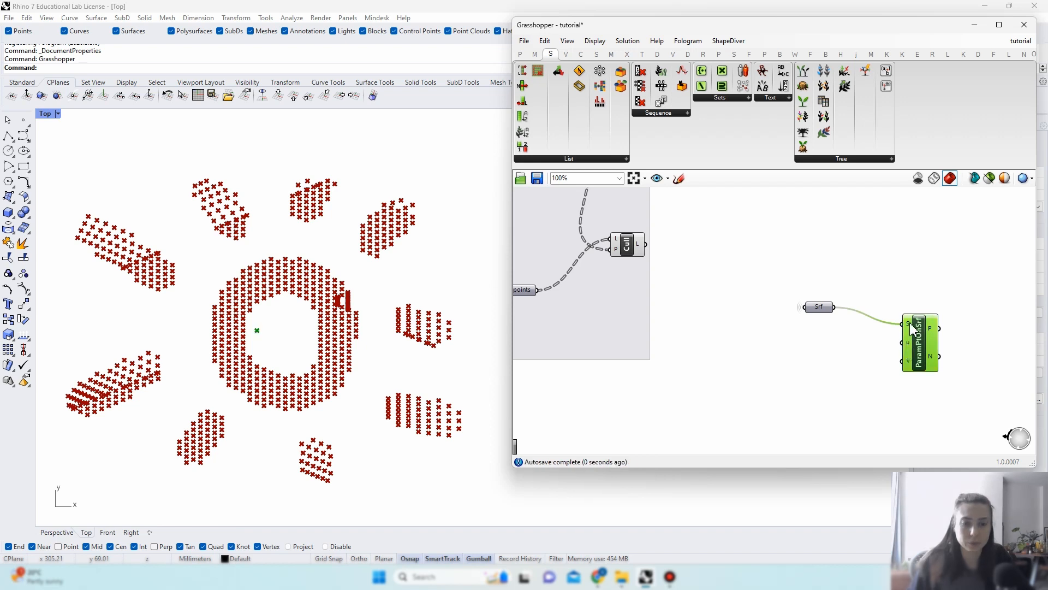
{"action": "right_click", "coordinate": [913, 329]}
{"action": "left_click", "coordinate": [930, 442]}
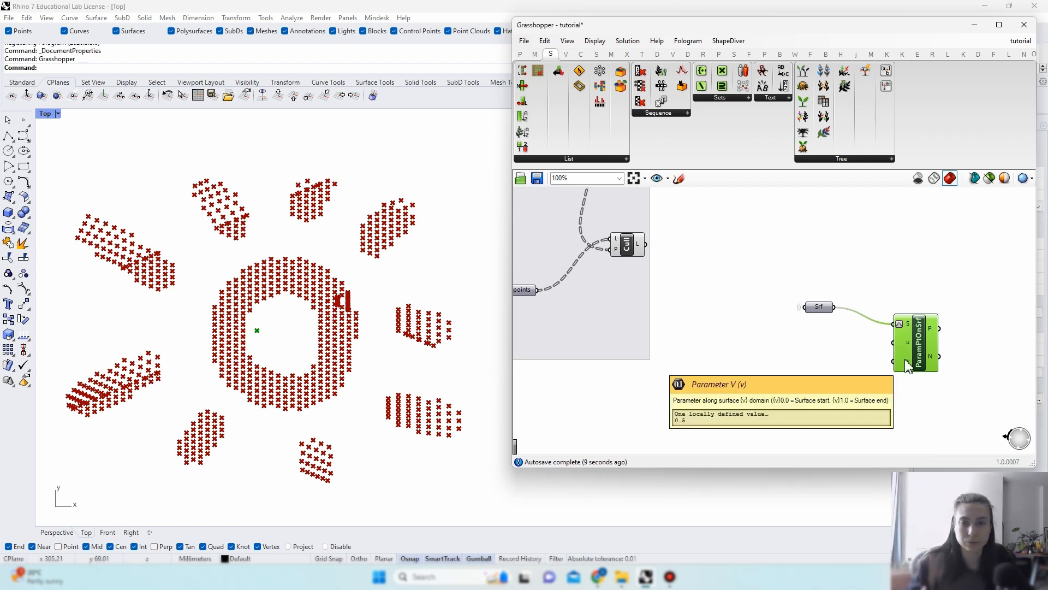
Step: Turn off the preview of all components, then turn it back on for the copied Srf parameter
{"action": "left_click", "coordinate": [819, 307]}
{"action": "left_click", "coordinate": [829, 272]}
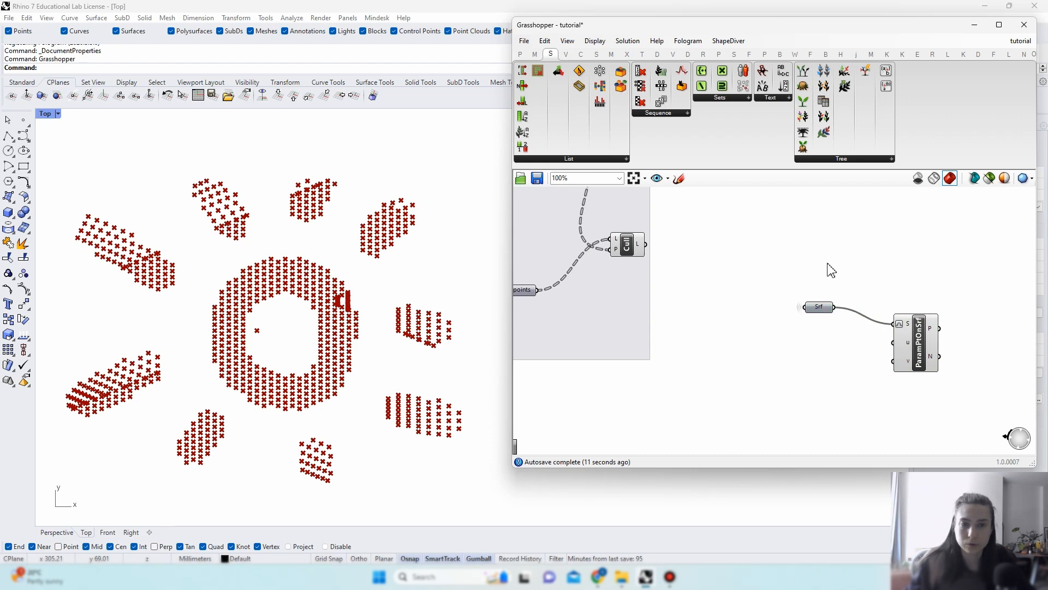
{"action": "key", "text": "ctrl+a"}
{"action": "right_click", "coordinate": [800, 257]}
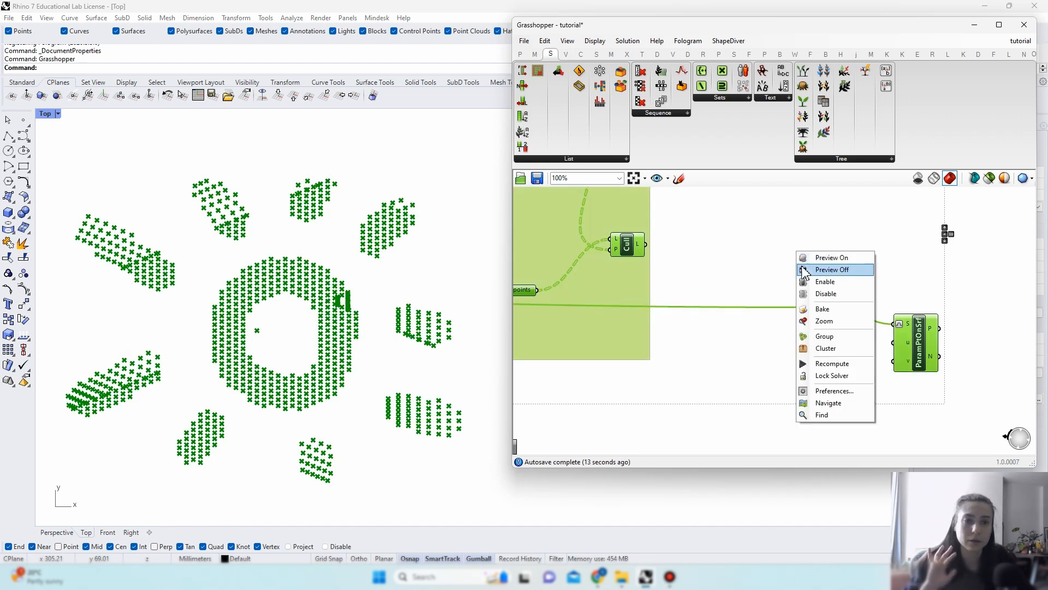
{"action": "left_click", "coordinate": [807, 272]}
{"action": "right_click", "coordinate": [819, 307]}
{"action": "left_click", "coordinate": [845, 264]}
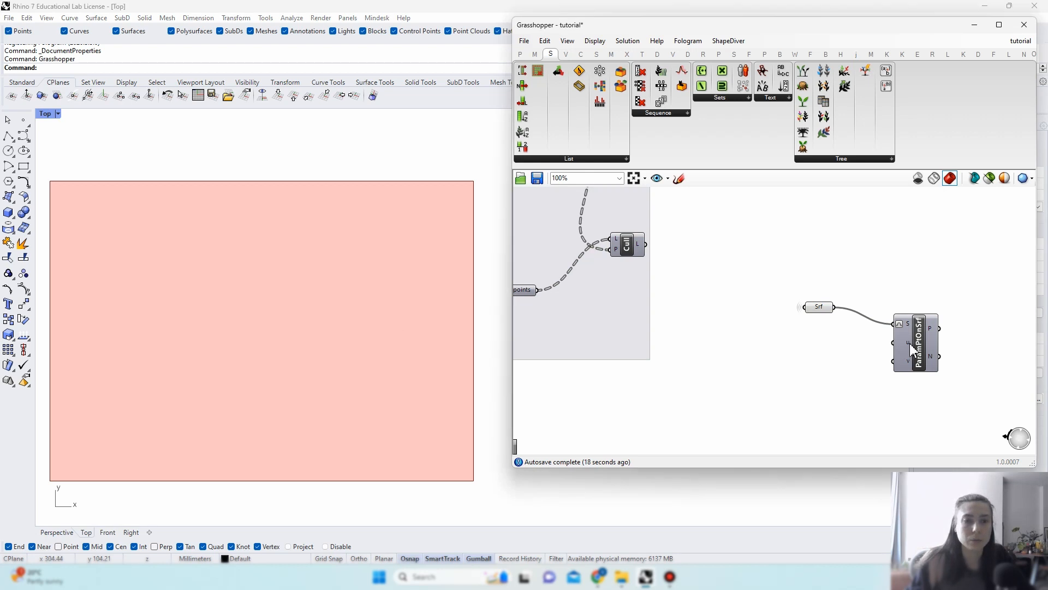
Step: Turn on the preview of the Parameter Point On Surface component
{"action": "mouse_move", "coordinate": [909, 343]}
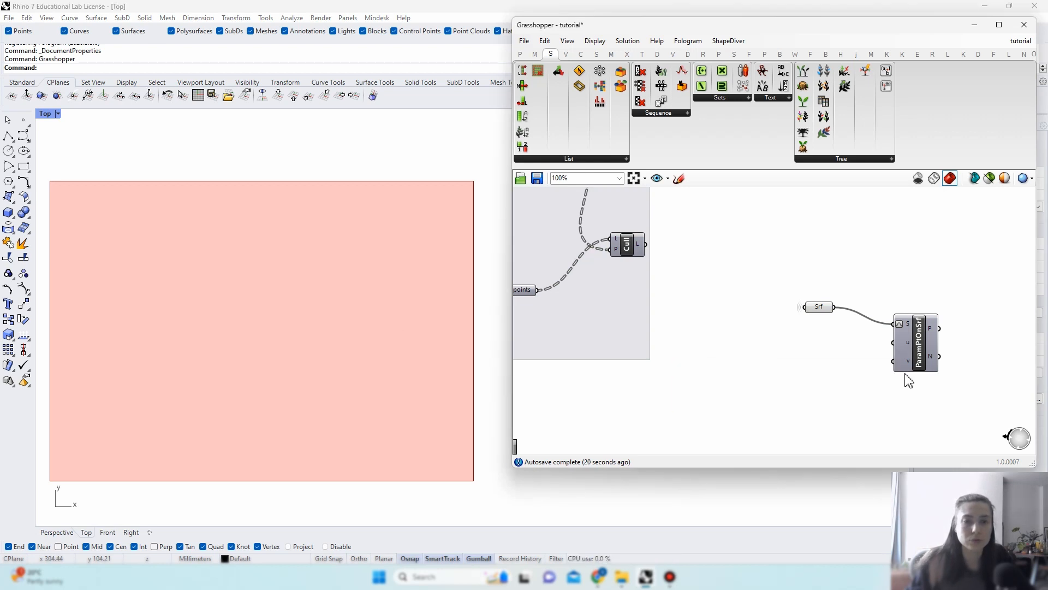
{"action": "left_click", "coordinate": [922, 317]}
{"action": "right_click", "coordinate": [924, 312]}
{"action": "left_click", "coordinate": [961, 295]}
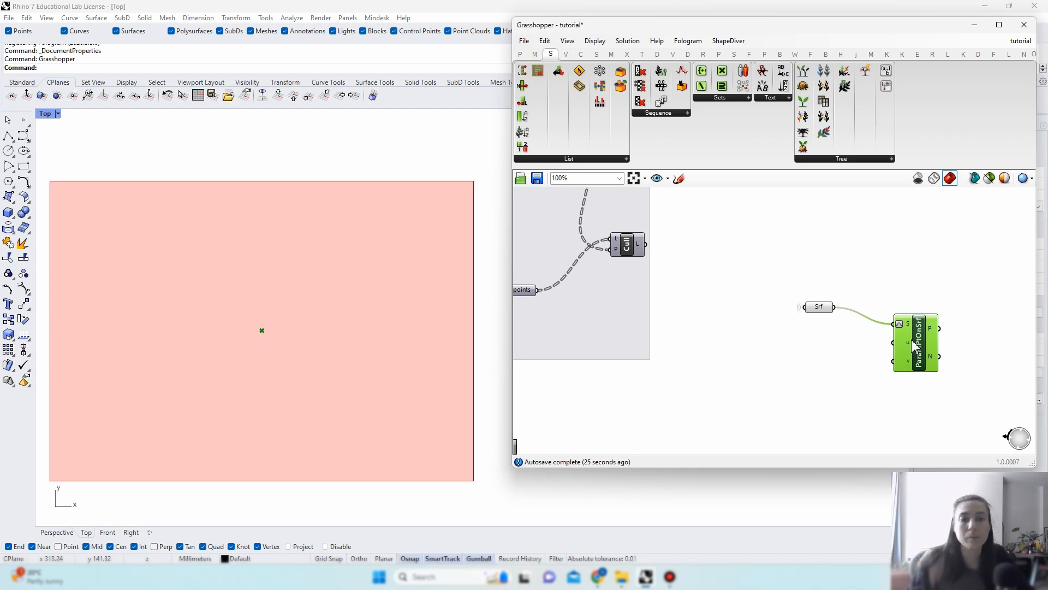
Step: Add a 0 to 1.000 number slider, duplicate it below, and connect the two sliders to the u and v inputs
{"action": "double_click", "coordinate": [806, 356]}
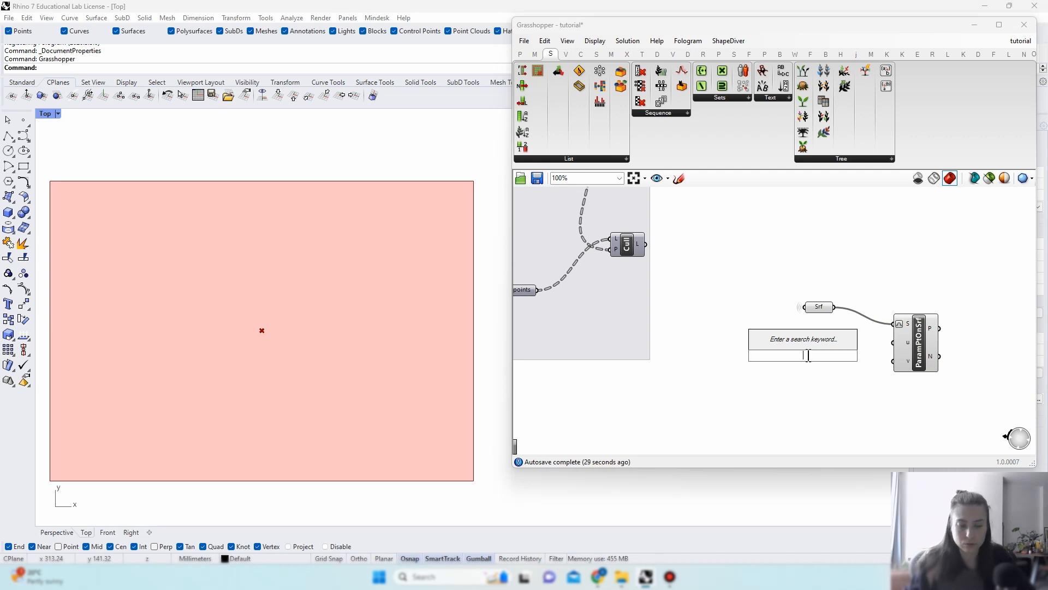
{"action": "type", "text": "0"}
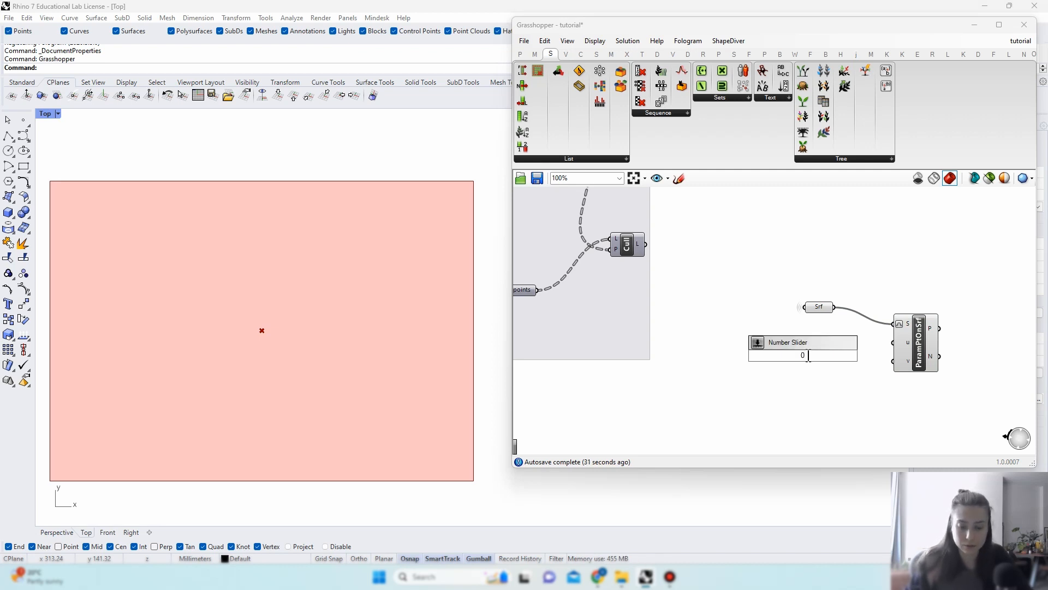
{"action": "type", "text": "<1.000"}
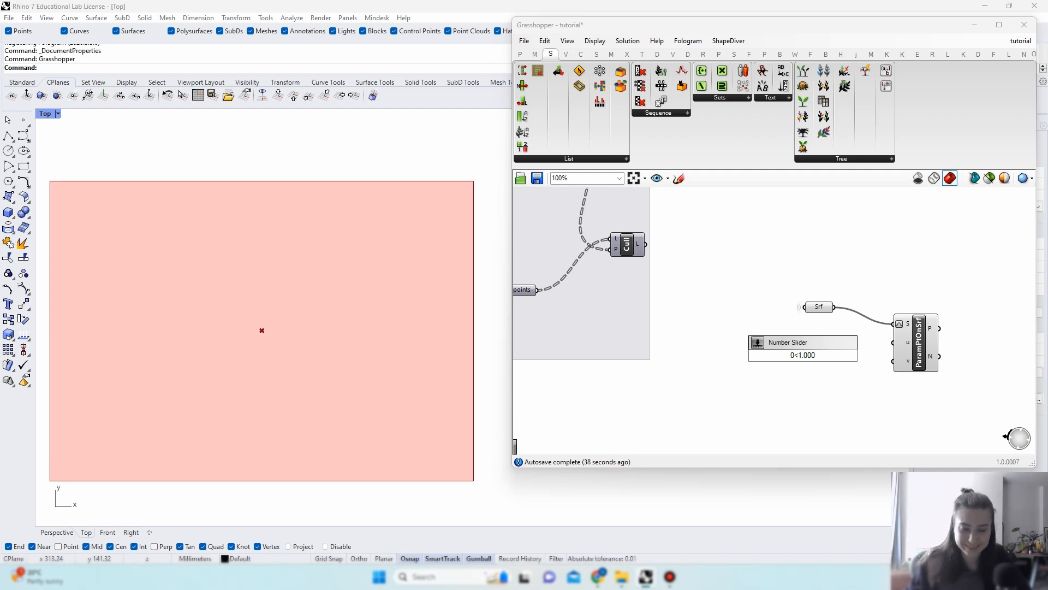
{"action": "key", "text": "Return"}
{"action": "left_click_drag", "start_coordinate": [765, 359], "coordinate": [768, 368], "text": "alt"}
{"action": "left_click_drag", "start_coordinate": [845, 356], "coordinate": [893, 343]}
{"action": "left_click_drag", "start_coordinate": [852, 375], "coordinate": [893, 361]}
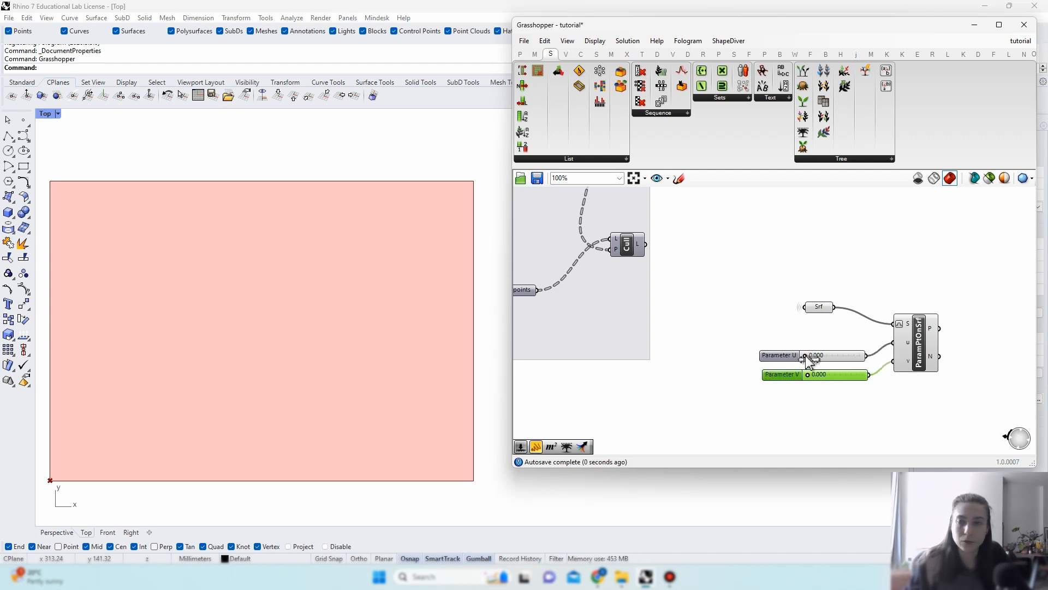
Step: Set Parameter V to 0.250 and Parameter U to 0.960, then inspect the component's resulting point output
{"action": "left_click_drag", "start_coordinate": [807, 359], "coordinate": [867, 361]}
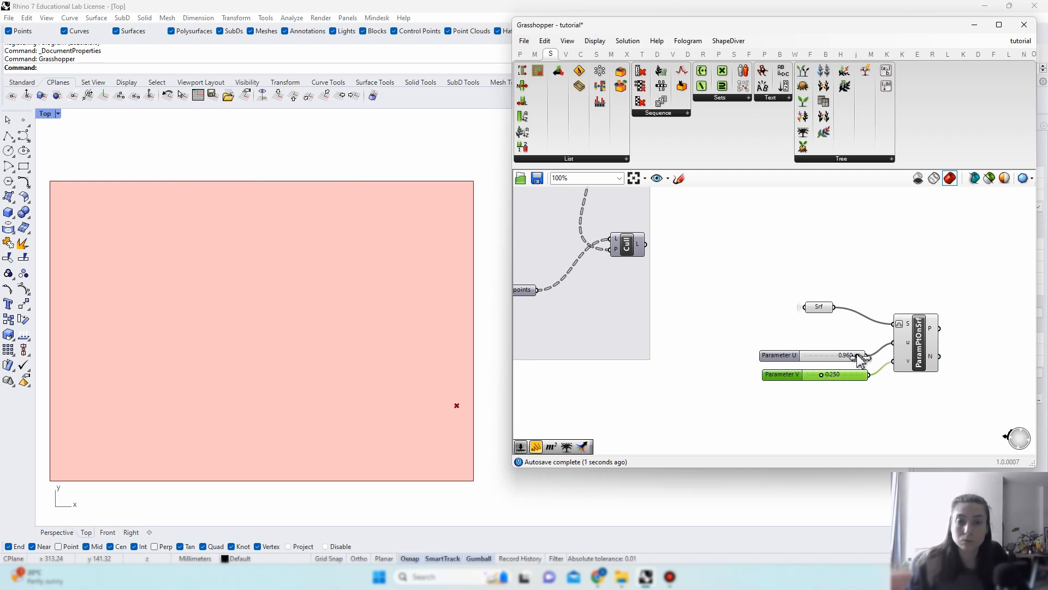
{"action": "left_click", "coordinate": [903, 354]}
{"action": "mouse_move", "coordinate": [932, 334]}
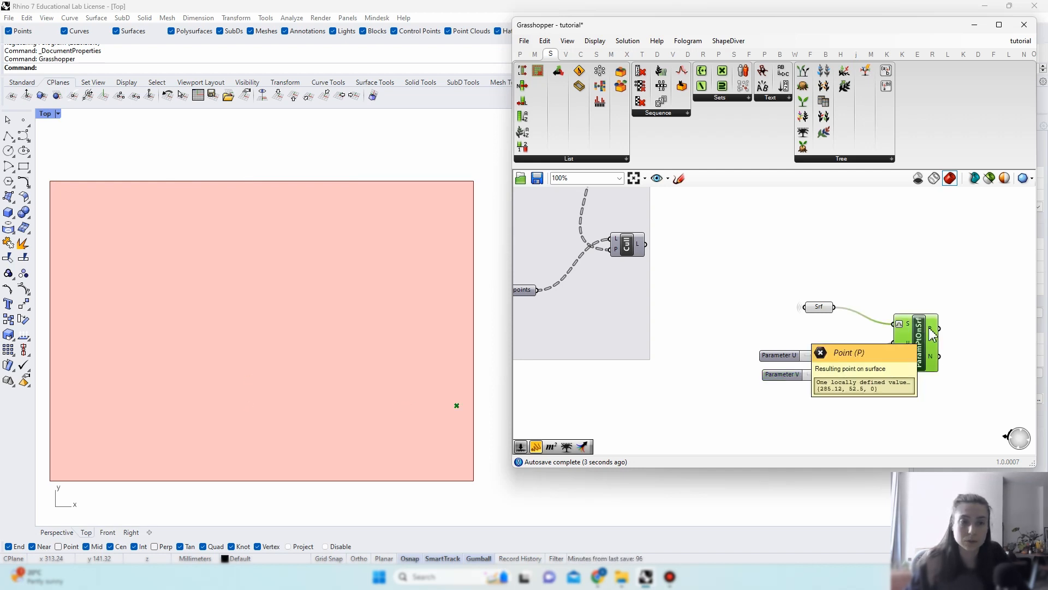
{"action": "scroll", "coordinate": [932, 334], "scroll_direction": "down", "scroll_amount": 1}
{"action": "right_click_drag", "start_coordinate": [932, 334], "coordinate": [793, 371]}
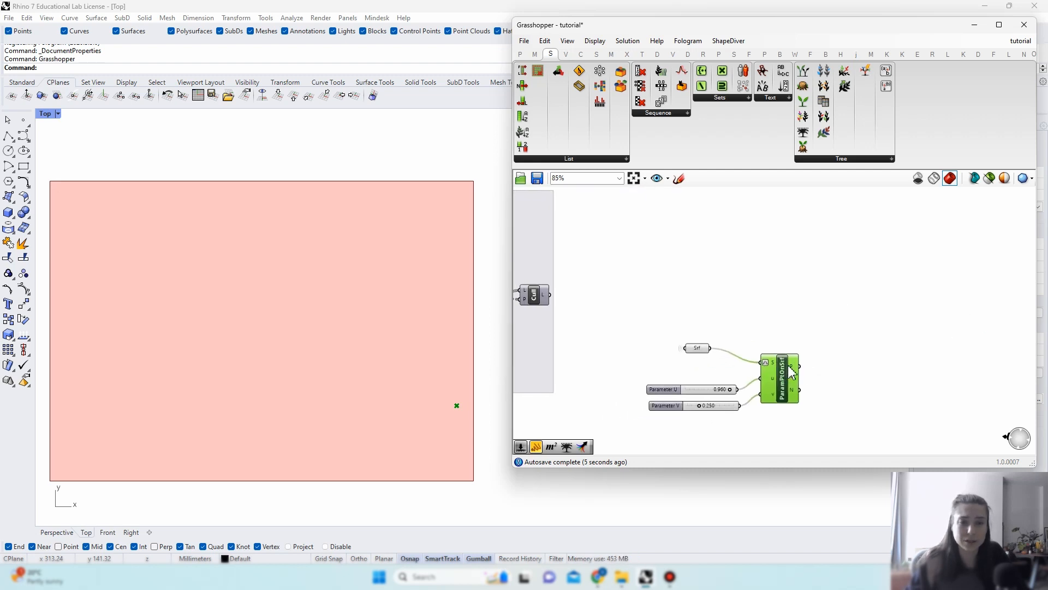
{"action": "mouse_move", "coordinate": [794, 373]}
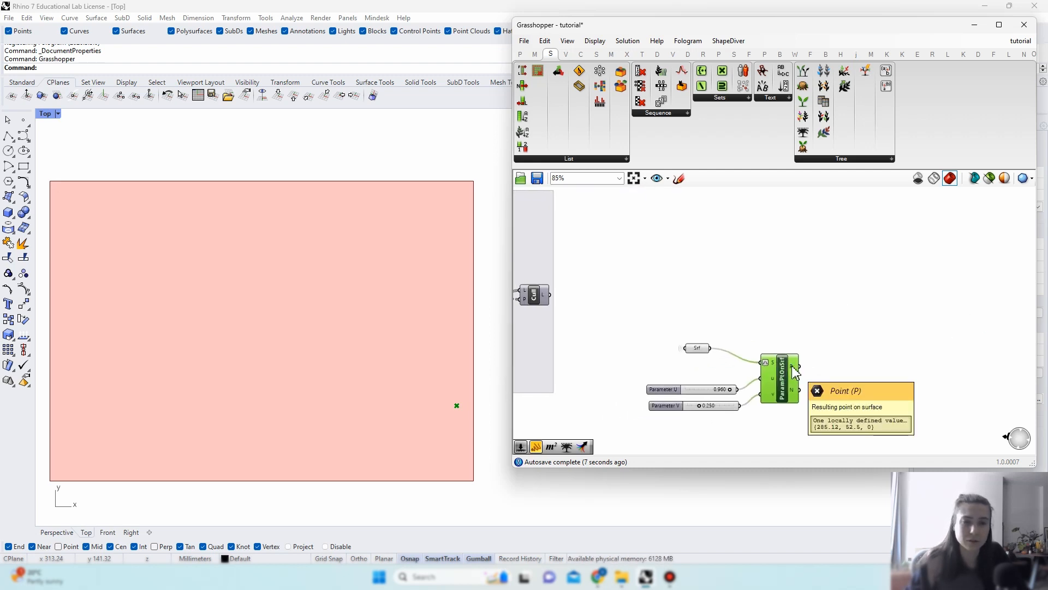
Step: Group the Parameter U and Parameter V sliders and shift the group slightly away from the surface point component
{"action": "left_click_drag", "start_coordinate": [706, 428], "coordinate": [633, 377]}
{"action": "right_click_drag", "start_coordinate": [633, 377], "coordinate": [757, 348]}
{"action": "right_click", "coordinate": [763, 340]}
{"action": "left_click", "coordinate": [794, 411]}
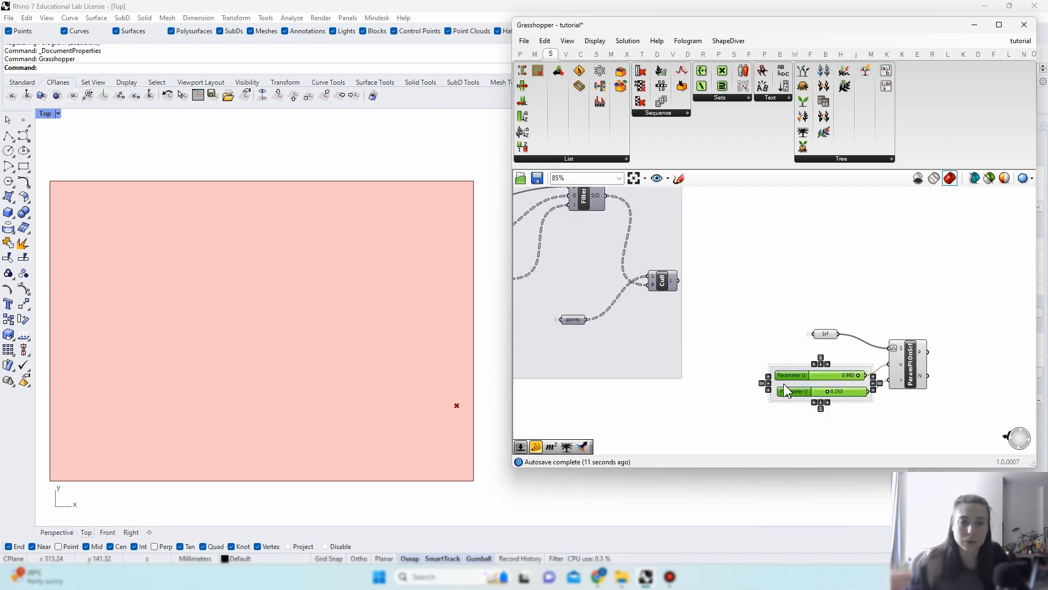
{"action": "left_click_drag", "start_coordinate": [788, 377], "coordinate": [779, 385]}
Step: Colour the slider group light purple, give it a blob outline, and move it slightly lower
{"action": "right_click", "coordinate": [772, 393]}
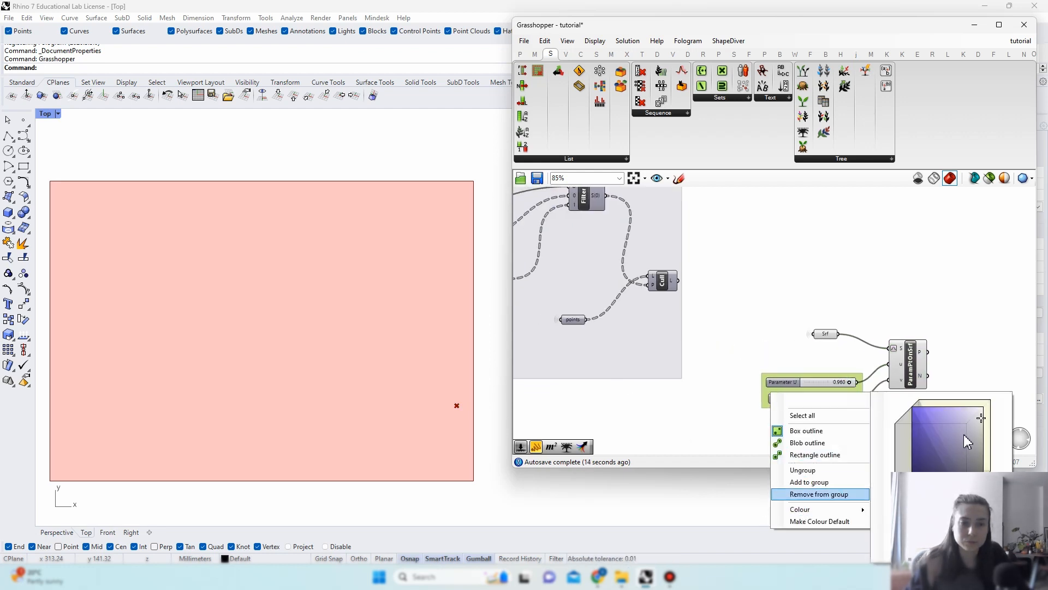
{"action": "mouse_move", "coordinate": [864, 513]}
{"action": "left_click", "coordinate": [943, 421]}
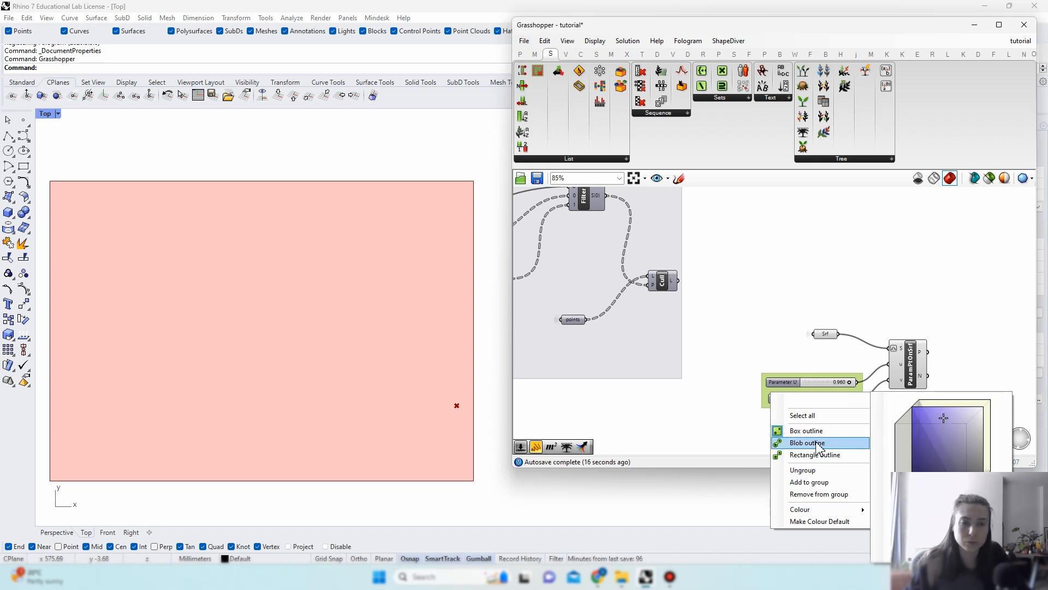
{"action": "left_click", "coordinate": [816, 443]}
{"action": "left_click_drag", "start_coordinate": [810, 428], "coordinate": [794, 436]}
{"action": "left_click", "coordinate": [905, 428]}
Step: Move the Parameter Point On Surface component and the Srf parameter slightly up, clear of the slider group
{"action": "right_click_drag", "start_coordinate": [899, 330], "coordinate": [827, 373]}
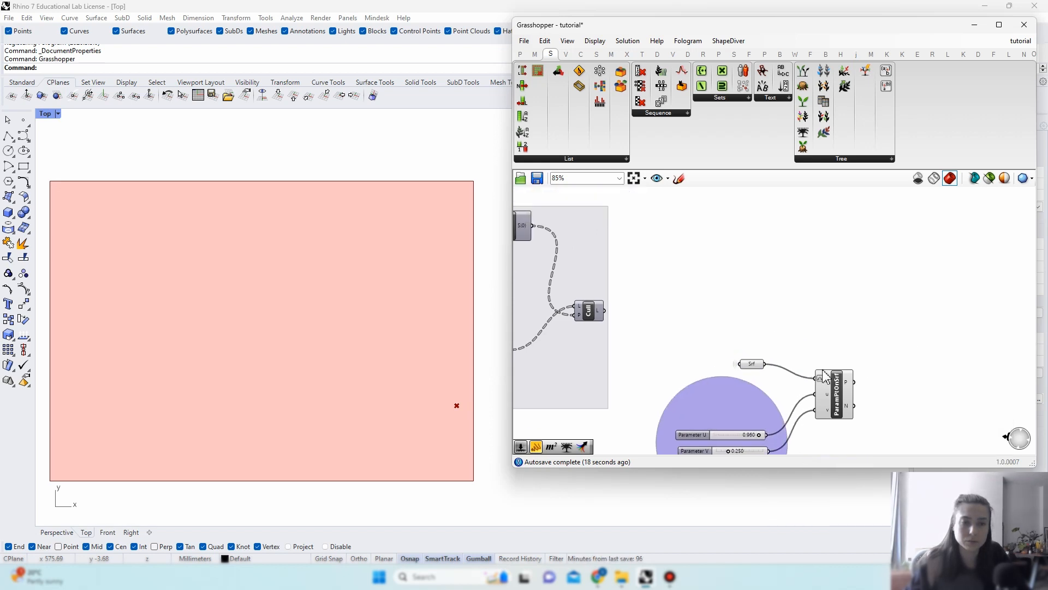
{"action": "left_click", "coordinate": [830, 377]}
{"action": "left_click_drag", "start_coordinate": [756, 372], "coordinate": [755, 361]}
{"action": "left_click", "coordinate": [918, 395]}
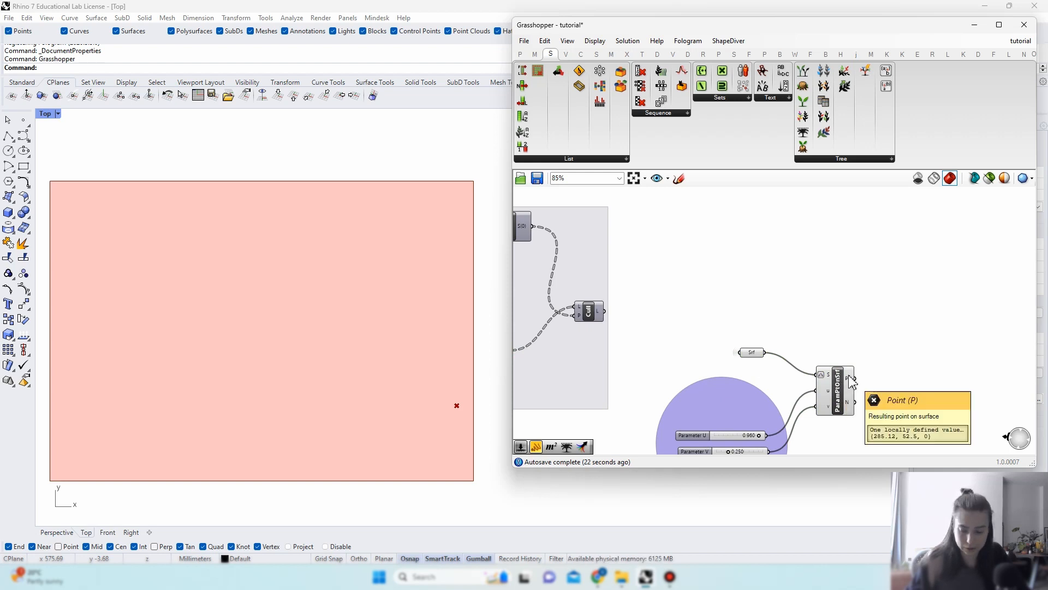
Step: Set the Parameter U slider to 0.560 and check the resulting point on the surface
{"action": "scroll", "coordinate": [803, 404], "scroll_direction": "up", "scroll_amount": 3}
{"action": "left_click", "coordinate": [812, 389]}
{"action": "left_click_drag", "start_coordinate": [812, 389], "coordinate": [787, 388]}
{"action": "scroll", "coordinate": [812, 399], "scroll_direction": "down", "scroll_amount": 3}
{"action": "right_click_drag", "start_coordinate": [889, 316], "coordinate": [809, 366]}
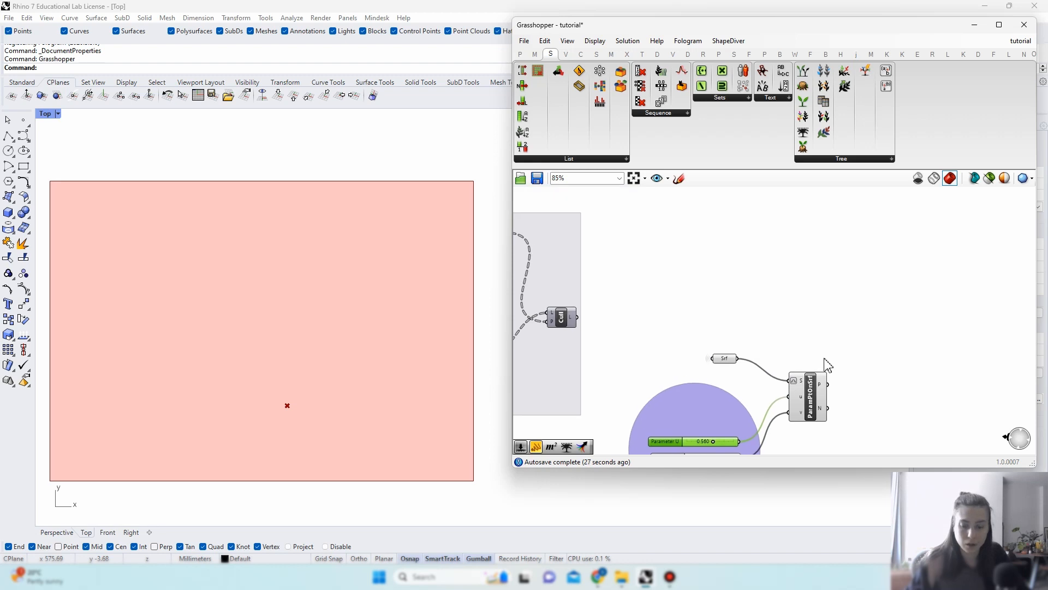
{"action": "left_click", "coordinate": [822, 379]}
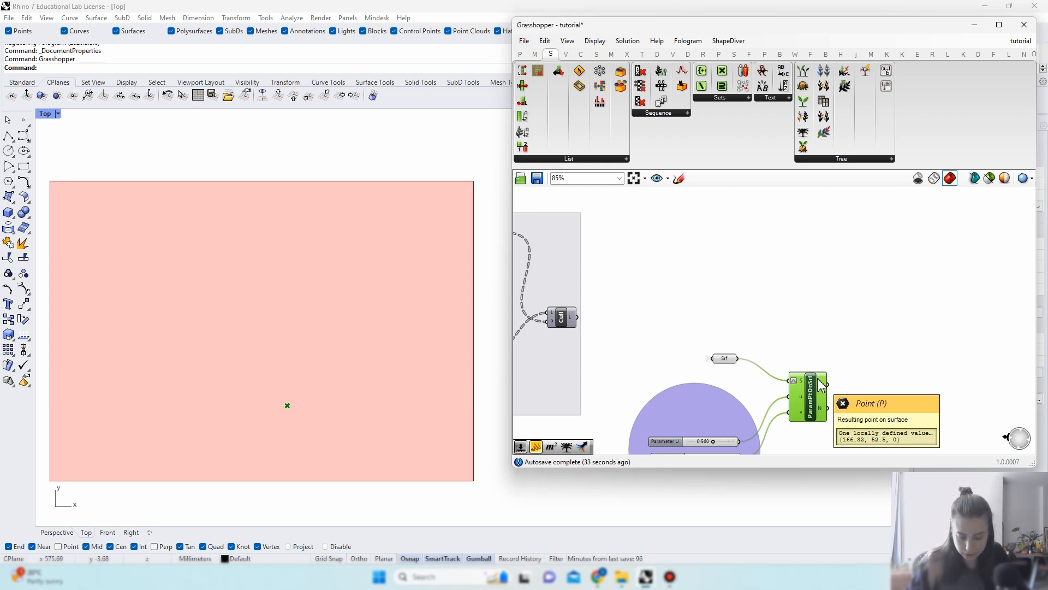
Step: Add a Scale component up and to the right of the Parameter Point On Surface component
{"action": "scroll", "coordinate": [892, 321], "scroll_direction": "down", "scroll_amount": 2}
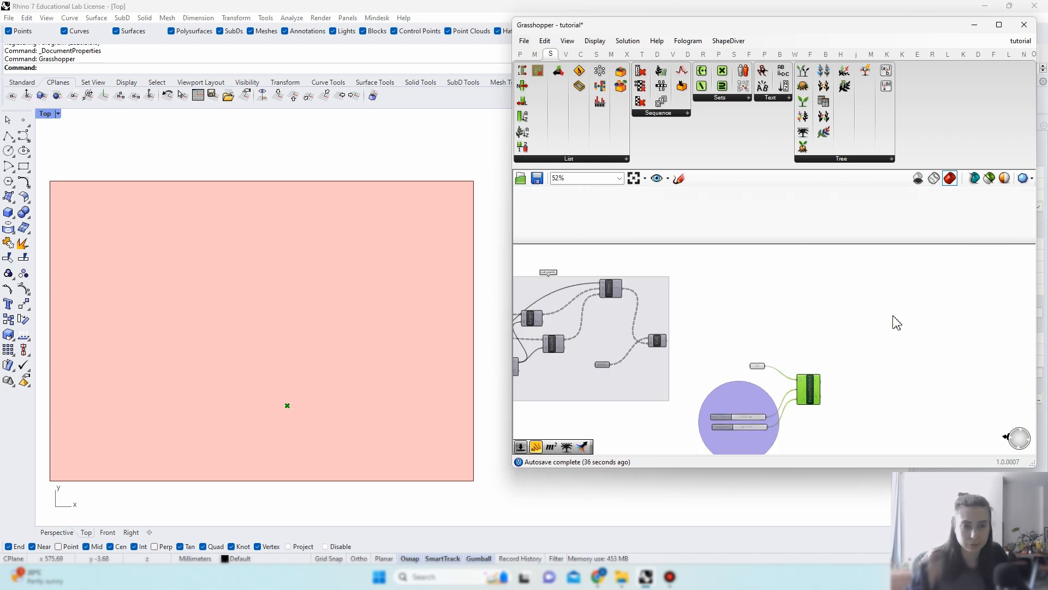
{"action": "left_click", "coordinate": [891, 321]}
{"action": "double_click", "coordinate": [903, 327]}
{"action": "type", "text": "Scale"}
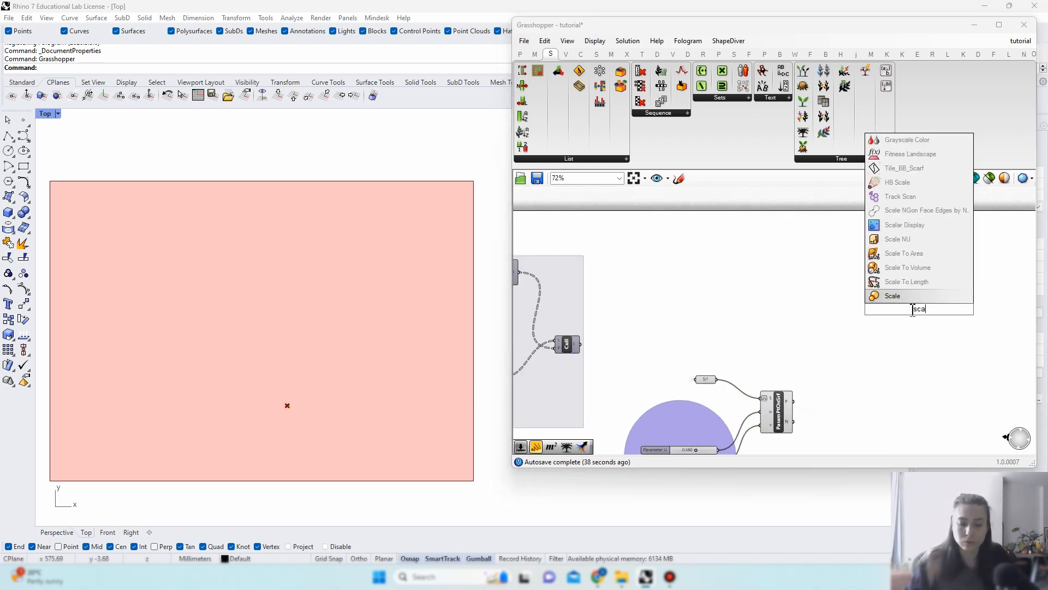
{"action": "left_click", "coordinate": [905, 300]}
{"action": "left_click_drag", "start_coordinate": [923, 309], "coordinate": [926, 294]}
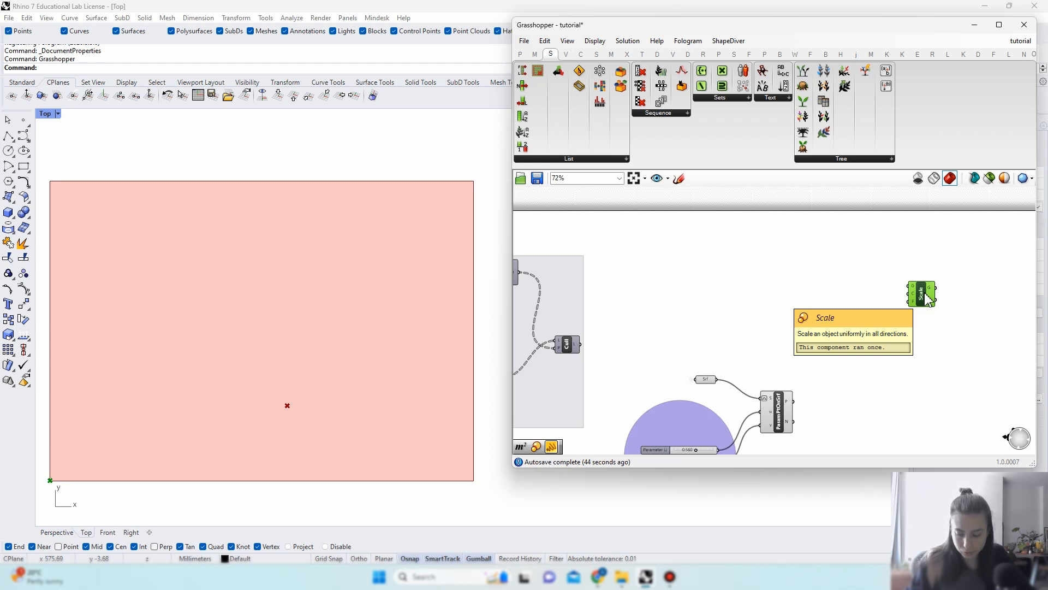
Step: Add a Data parameter beside the cull points group and connect the Cull component's list output to it
{"action": "left_click", "coordinate": [789, 415]}
{"action": "left_click", "coordinate": [571, 346]}
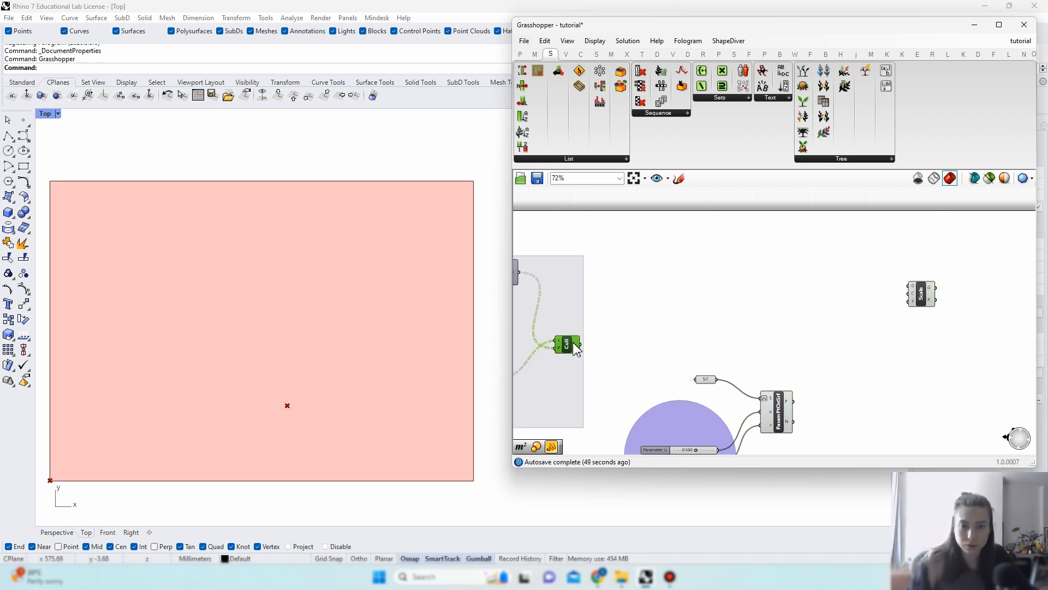
{"action": "double_click", "coordinate": [609, 312]}
{"action": "type", "text": "dta"}
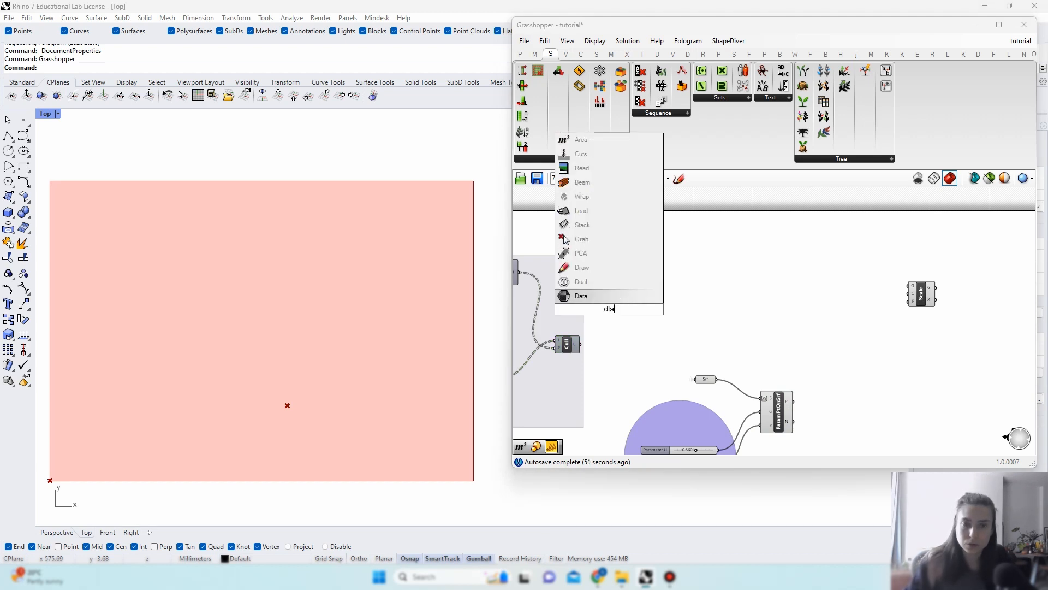
{"action": "key", "text": "Return"}
{"action": "scroll", "coordinate": [579, 349], "scroll_direction": "up", "scroll_amount": 1}
{"action": "left_click_drag", "start_coordinate": [579, 346], "coordinate": [658, 290]}
Step: Rename the Data parameter fed by the Cull component "points" and move it slightly up and to the right
{"action": "right_click", "coordinate": [655, 291]}
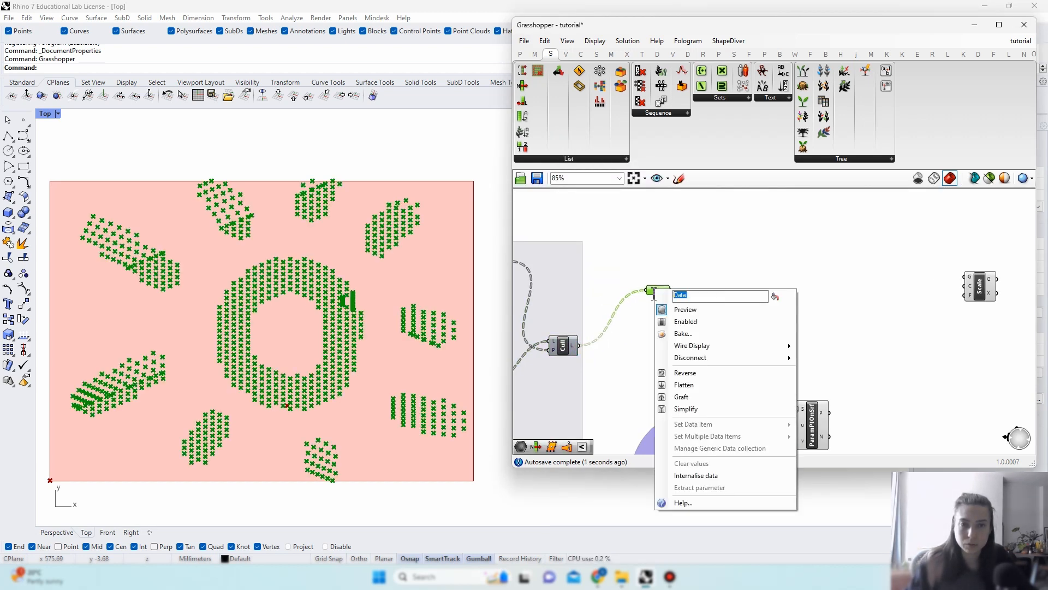
{"action": "key", "text": "BackSpace"}
{"action": "key", "text": "BackSpace"}
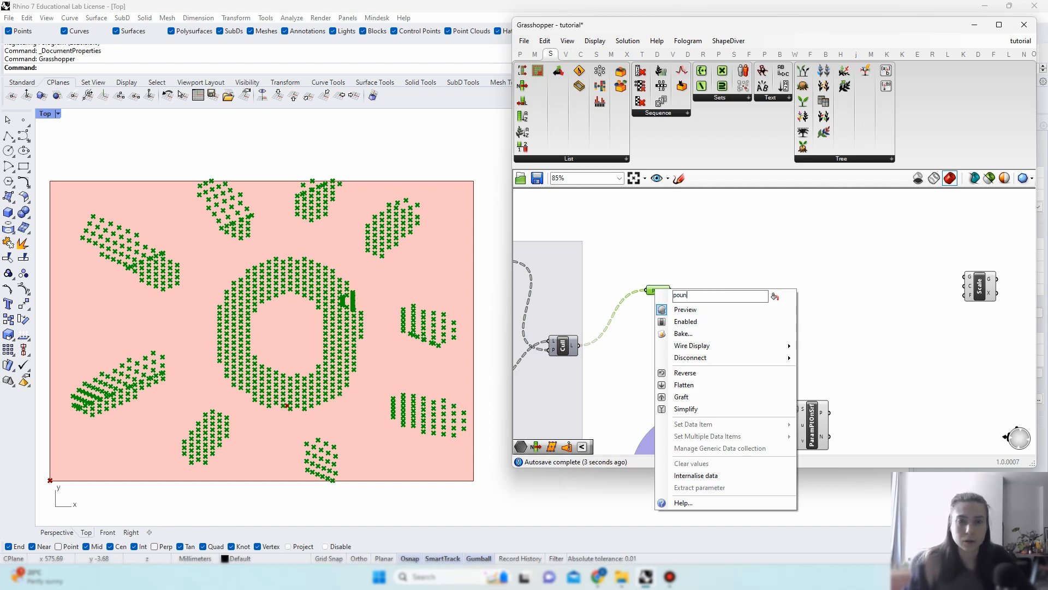
{"action": "type", "text": "nts"}
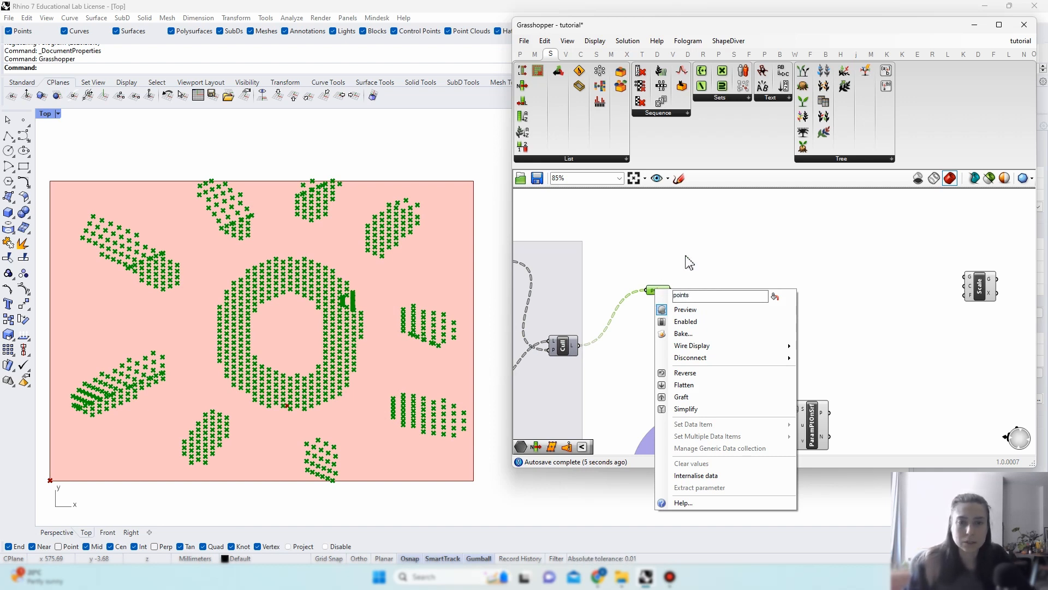
{"action": "key", "text": "Return"}
{"action": "left_click_drag", "start_coordinate": [658, 290], "coordinate": [677, 273]}
{"action": "left_click", "coordinate": [759, 317]}
{"action": "right_click_drag", "start_coordinate": [782, 336], "coordinate": [701, 324]}
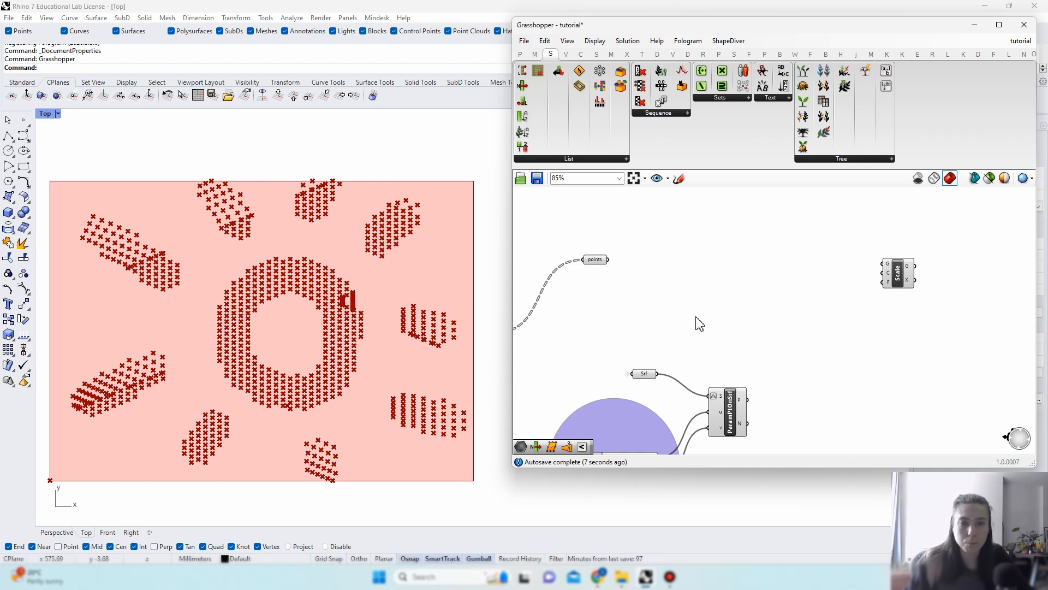
{"action": "left_click", "coordinate": [595, 260]}
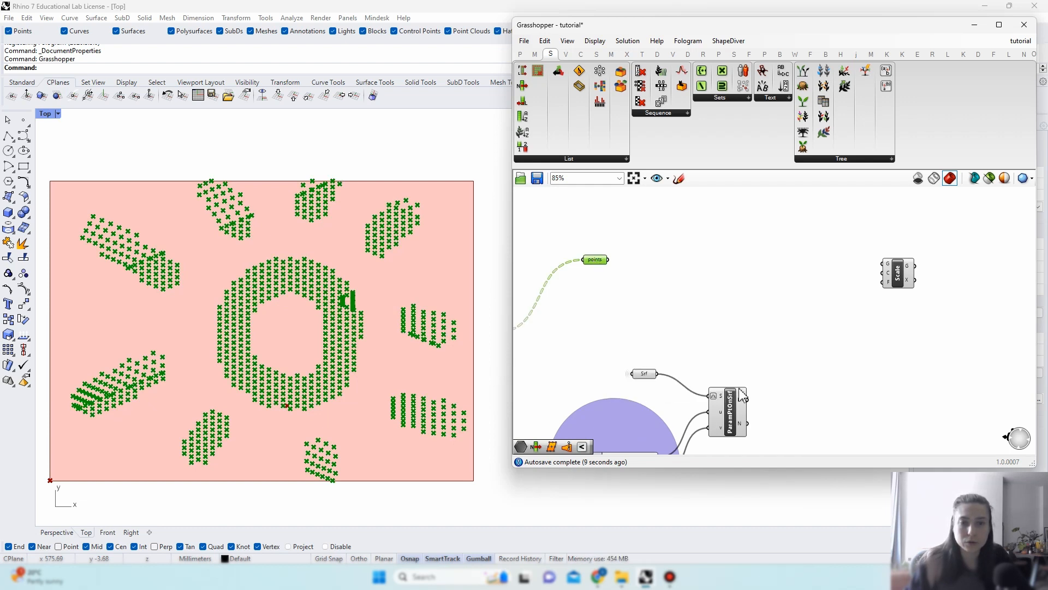
Step: Add a Point parameter beside the Parameter Point On Surface component and connect the component's point output to it
{"action": "double_click", "coordinate": [747, 400]}
{"action": "type", "text": "po"}
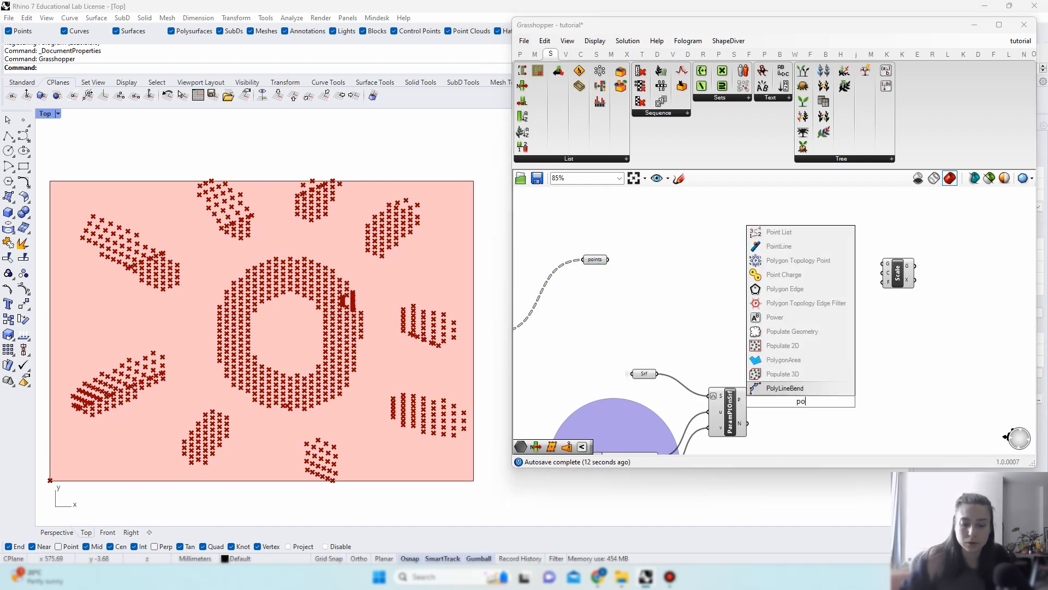
{"action": "type", "text": "ly"}
{"action": "left_click", "coordinate": [789, 389]}
{"action": "left_click_drag", "start_coordinate": [747, 401], "coordinate": [791, 403]}
Step: Rename the Point parameter "attractor", nudge it slightly, and move the Scale component farther right
{"action": "right_click", "coordinate": [774, 401]}
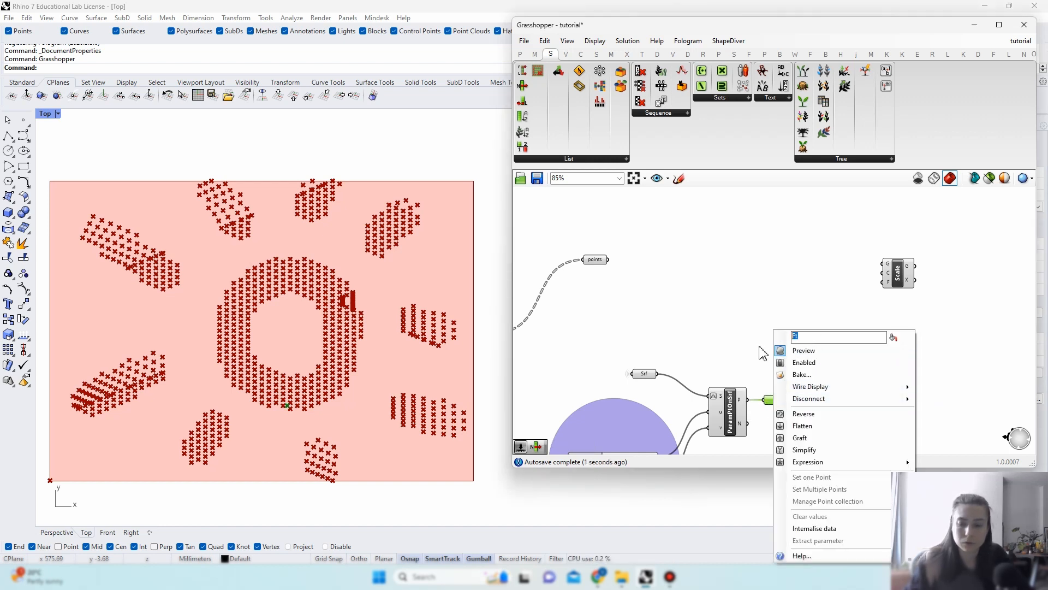
{"action": "type", "text": "attracto"}
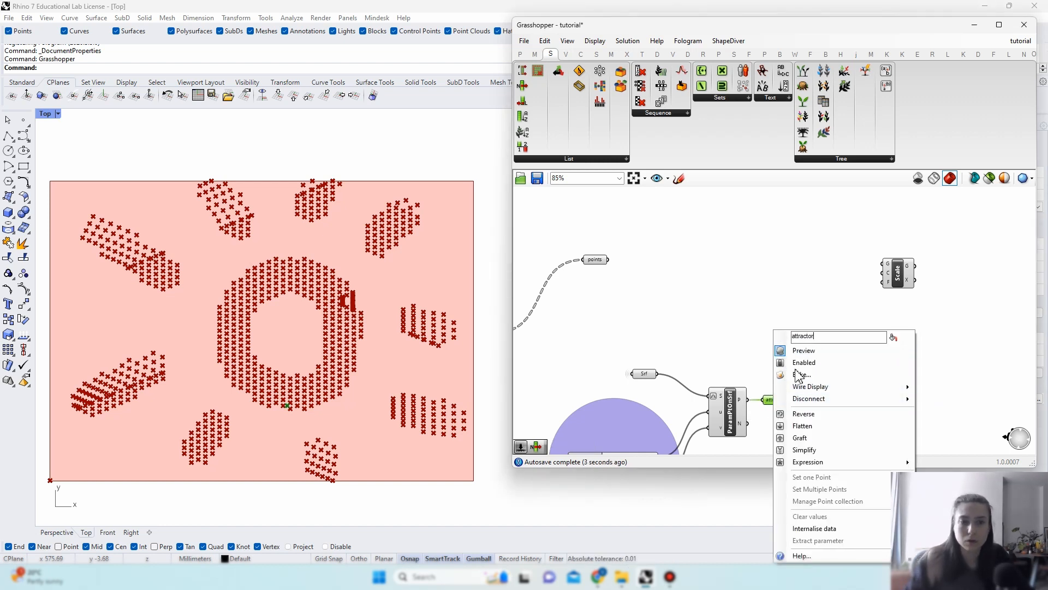
{"action": "type", "text": "r"}
{"action": "key", "text": "Return"}
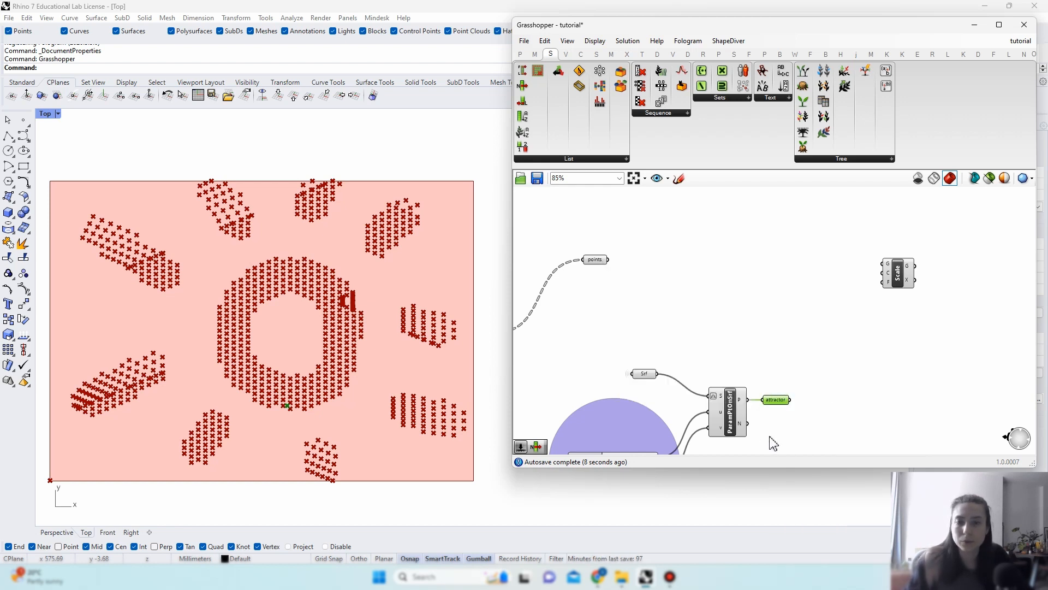
{"action": "left_click_drag", "start_coordinate": [613, 239], "coordinate": [545, 335]}
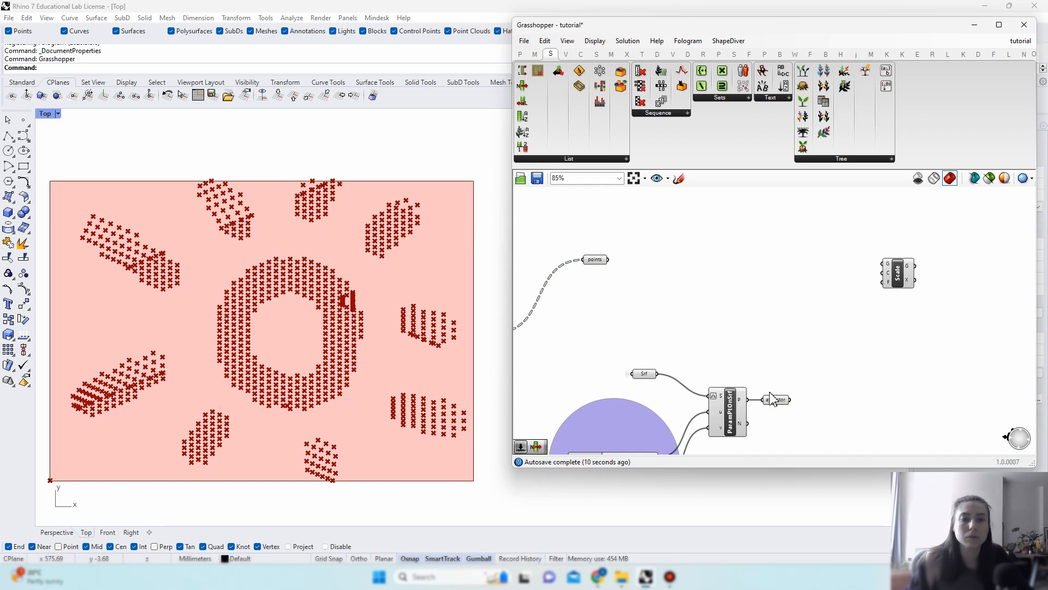
{"action": "left_click_drag", "start_coordinate": [776, 404], "coordinate": [781, 399]}
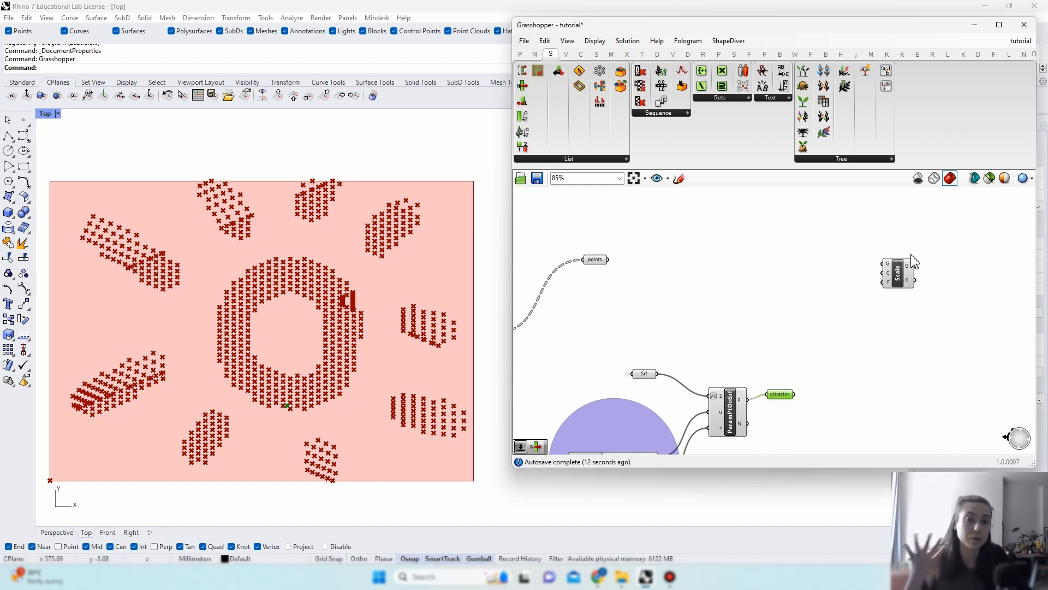
{"action": "left_click_drag", "start_coordinate": [905, 288], "coordinate": [922, 282]}
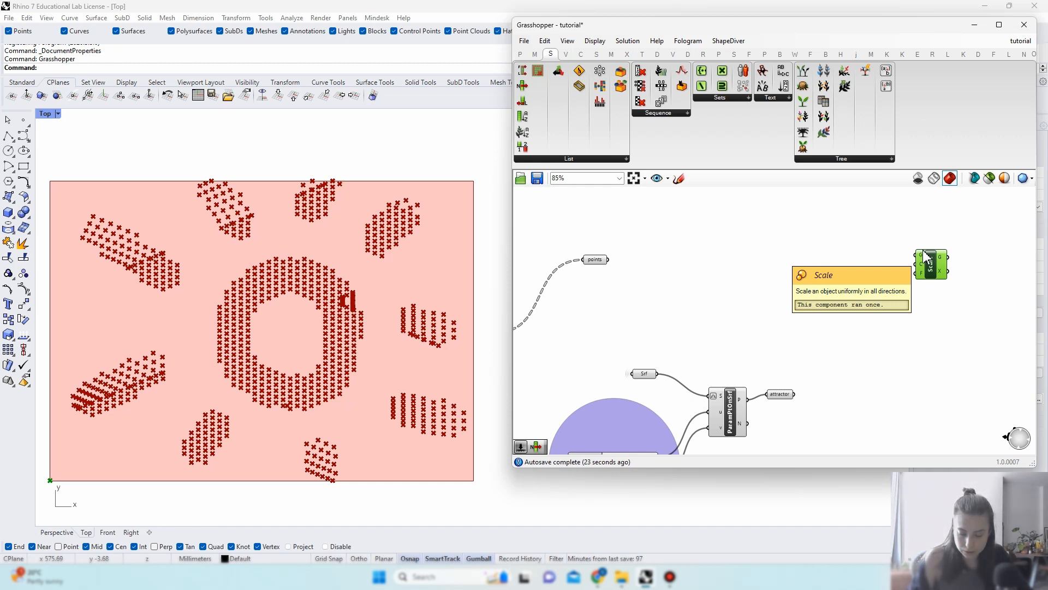
{"action": "left_click_drag", "start_coordinate": [923, 250], "coordinate": [938, 260]}
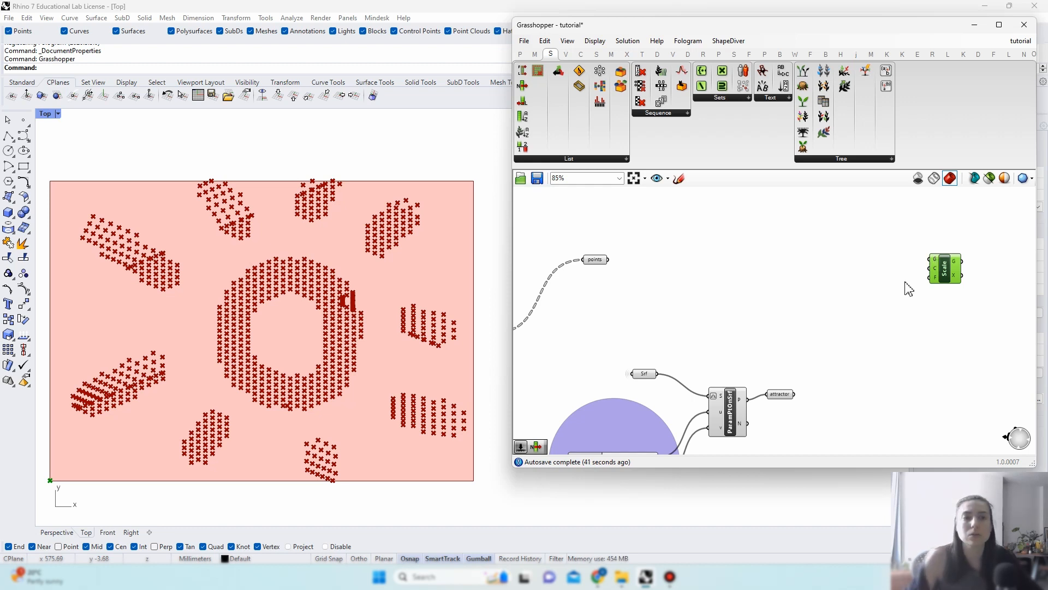
Step: Trace the culled points back upstream through the image sampler, Trim Tree and surface division to the panels, checking the Trim output's preview
{"action": "right_click_drag", "start_coordinate": [606, 266], "coordinate": [702, 253]}
{"action": "left_click", "coordinate": [698, 247]}
{"action": "scroll", "coordinate": [819, 287], "scroll_direction": "down", "scroll_amount": 3}
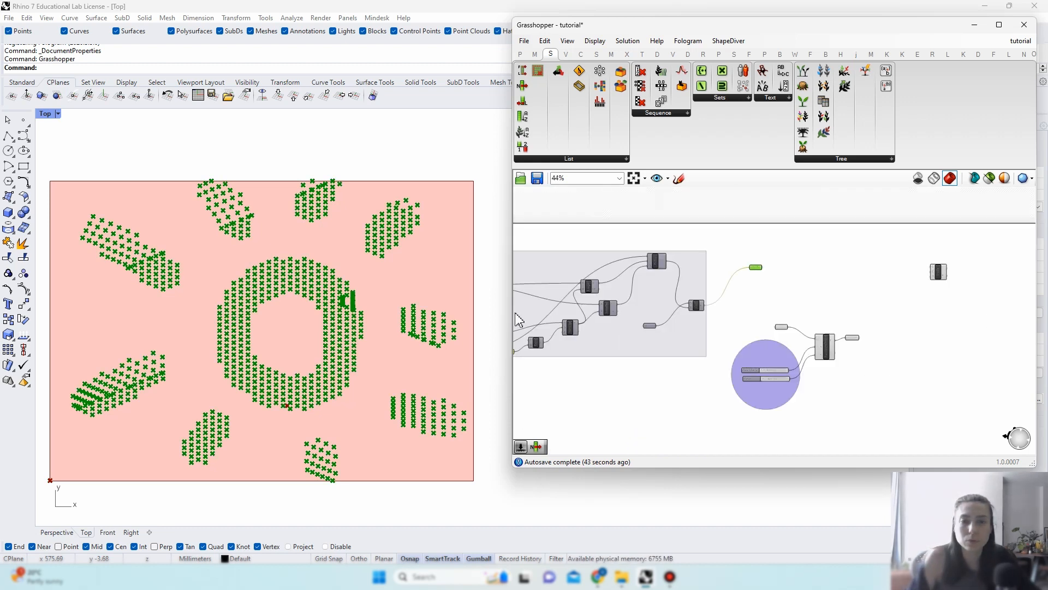
{"action": "right_click_drag", "start_coordinate": [516, 315], "coordinate": [776, 304]}
{"action": "scroll", "coordinate": [777, 303], "scroll_direction": "up", "scroll_amount": 4}
{"action": "scroll", "coordinate": [779, 310], "scroll_direction": "down", "scroll_amount": 2}
{"action": "right_click_drag", "start_coordinate": [510, 295], "coordinate": [748, 282]}
{"action": "left_click", "coordinate": [680, 267]}
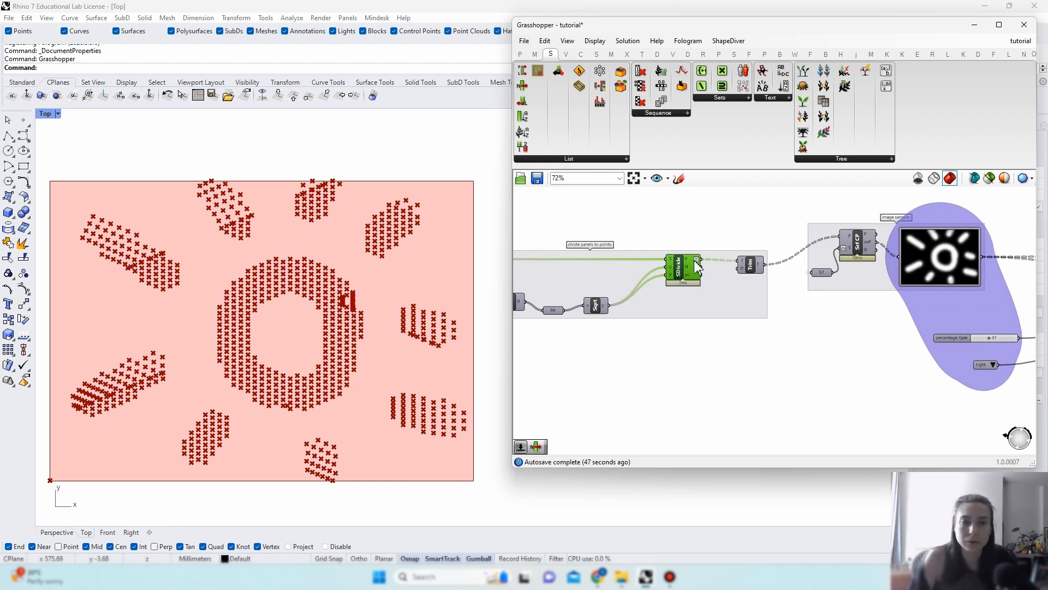
{"action": "left_click", "coordinate": [751, 265]}
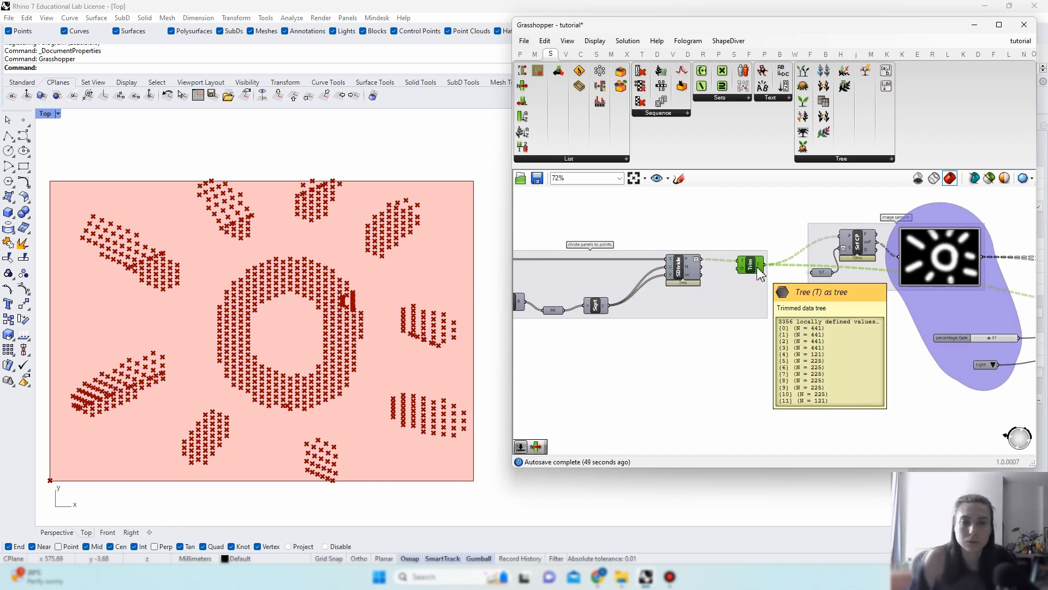
{"action": "right_click", "coordinate": [756, 221]}
{"action": "left_click", "coordinate": [766, 228]}
{"action": "right_click", "coordinate": [763, 221]}
{"action": "left_click", "coordinate": [775, 241]}
{"action": "right_click_drag", "start_coordinate": [546, 317], "coordinate": [771, 335]}
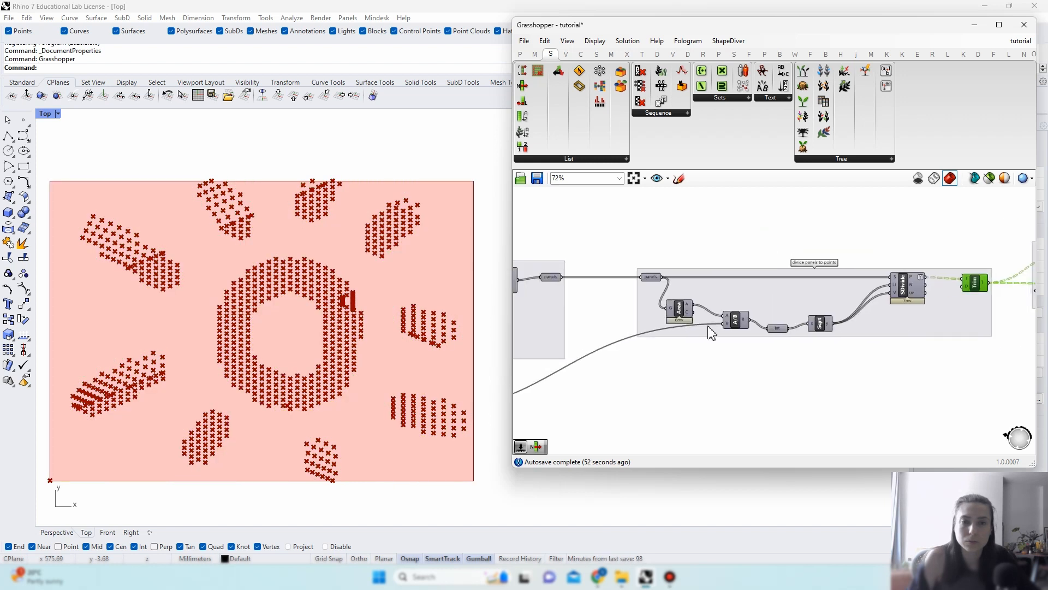
Step: Duplicate the panels parameter above the "divide panels to points" group and set the copy's wire display to Hidden
{"action": "left_click", "coordinate": [652, 280]}
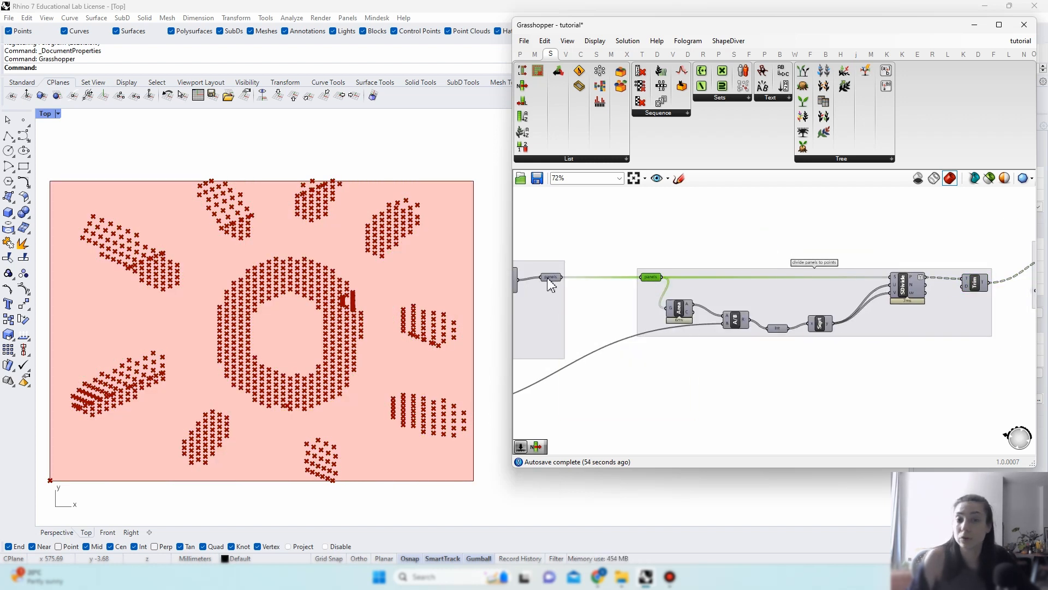
{"action": "left_click_drag", "start_coordinate": [661, 281], "coordinate": [662, 230], "text": "alt"}
{"action": "right_click", "coordinate": [659, 230]}
{"action": "mouse_move", "coordinate": [706, 286]}
{"action": "left_click", "coordinate": [822, 310]}
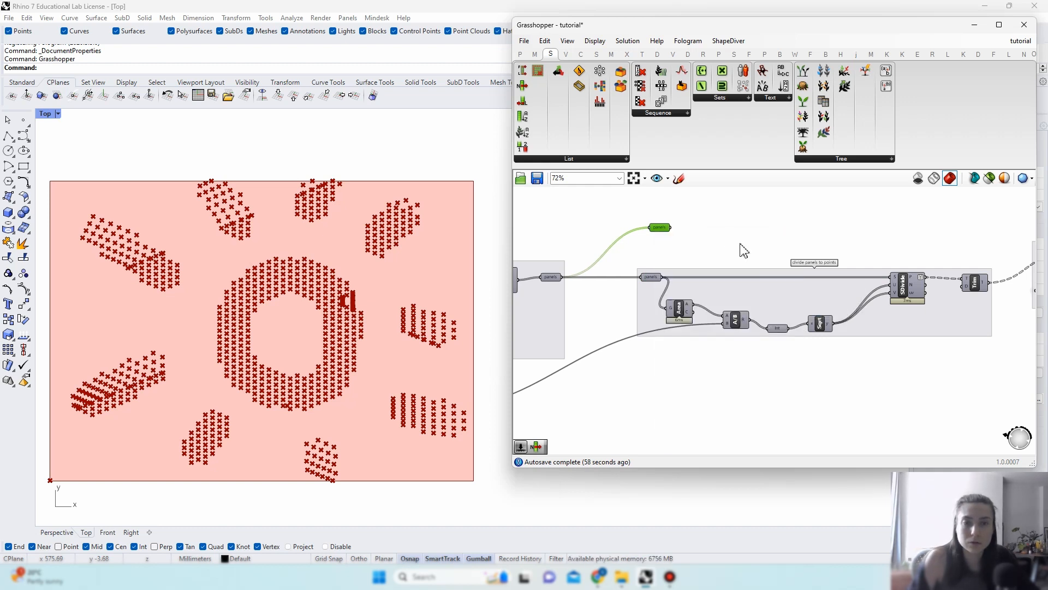
Step: Move the copied panels parameter across the definition to the area near the points parameter and check its preview
{"action": "left_click", "coordinate": [740, 245]}
{"action": "left_click", "coordinate": [656, 230]}
{"action": "scroll", "coordinate": [653, 240], "scroll_direction": "down", "scroll_amount": 9}
{"action": "left_click_drag", "start_coordinate": [656, 230], "coordinate": [693, 259]}
{"action": "scroll", "coordinate": [913, 242], "scroll_direction": "up", "scroll_amount": 9}
{"action": "right_click", "coordinate": [752, 205]}
{"action": "left_click", "coordinate": [758, 214]}
{"action": "right_click", "coordinate": [754, 216]}
{"action": "left_click", "coordinate": [761, 226]}
{"action": "left_click_drag", "start_coordinate": [688, 219], "coordinate": [723, 224]}
{"action": "right_click_drag", "start_coordinate": [750, 228], "coordinate": [651, 231]}
Step: Connect the copied panels parameter to the Scale component's geometry input and adjust the positions of both
{"action": "left_click_drag", "start_coordinate": [625, 231], "coordinate": [879, 251]}
{"action": "left_click_drag", "start_coordinate": [647, 246], "coordinate": [711, 245]}
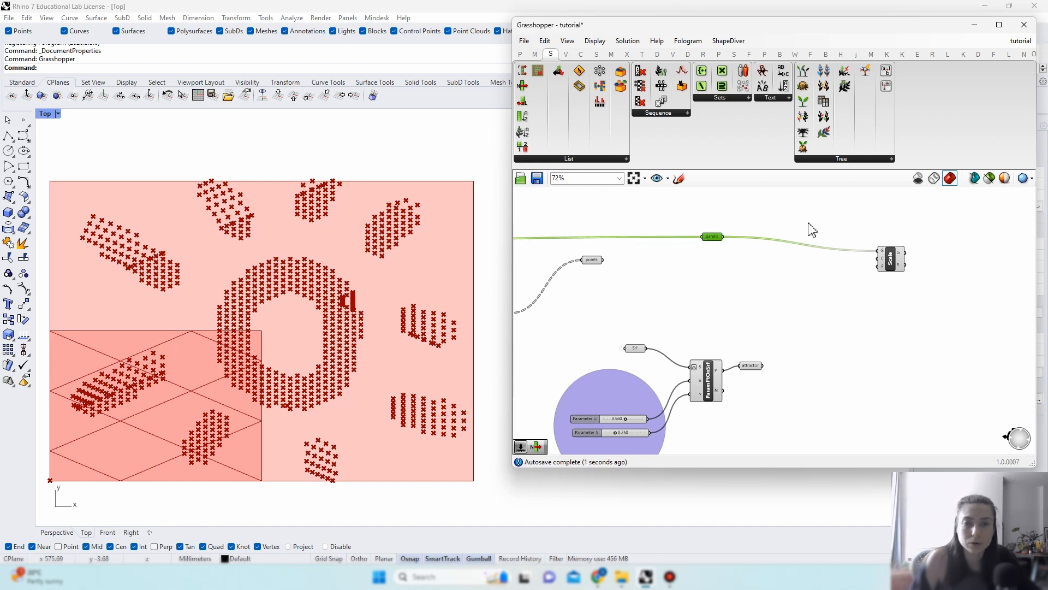
{"action": "left_click_drag", "start_coordinate": [888, 259], "coordinate": [894, 266]}
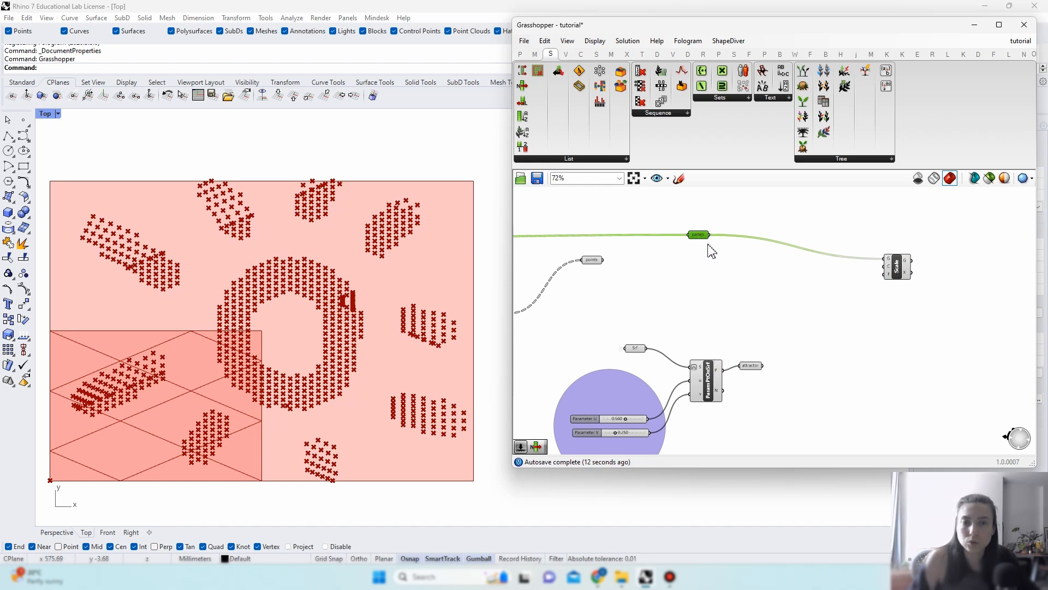
Step: Add an Area component fed by the panels parameter and connect its centroid output to the Scale component's center input
{"action": "double_click", "coordinate": [731, 263]}
{"action": "type", "text": "area"}
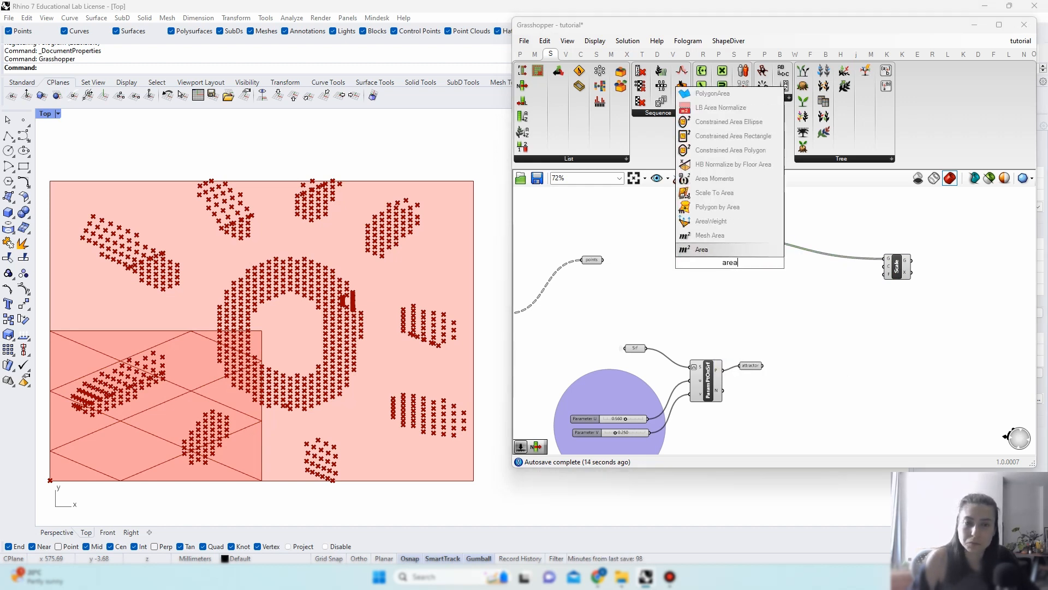
{"action": "key", "text": "Return"}
{"action": "left_click_drag", "start_coordinate": [713, 235], "coordinate": [888, 273]}
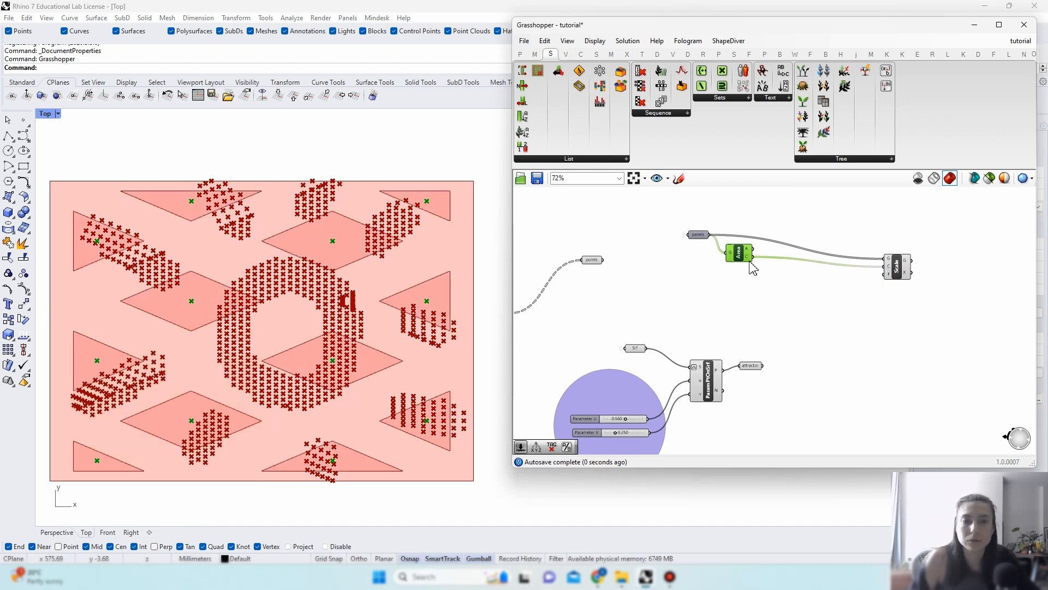
{"action": "left_click_drag", "start_coordinate": [742, 255], "coordinate": [676, 218]}
Step: Turn off the preview of the points parameter fed by the Cull component
{"action": "left_click_drag", "start_coordinate": [623, 292], "coordinate": [564, 239]}
{"action": "right_click", "coordinate": [598, 232]}
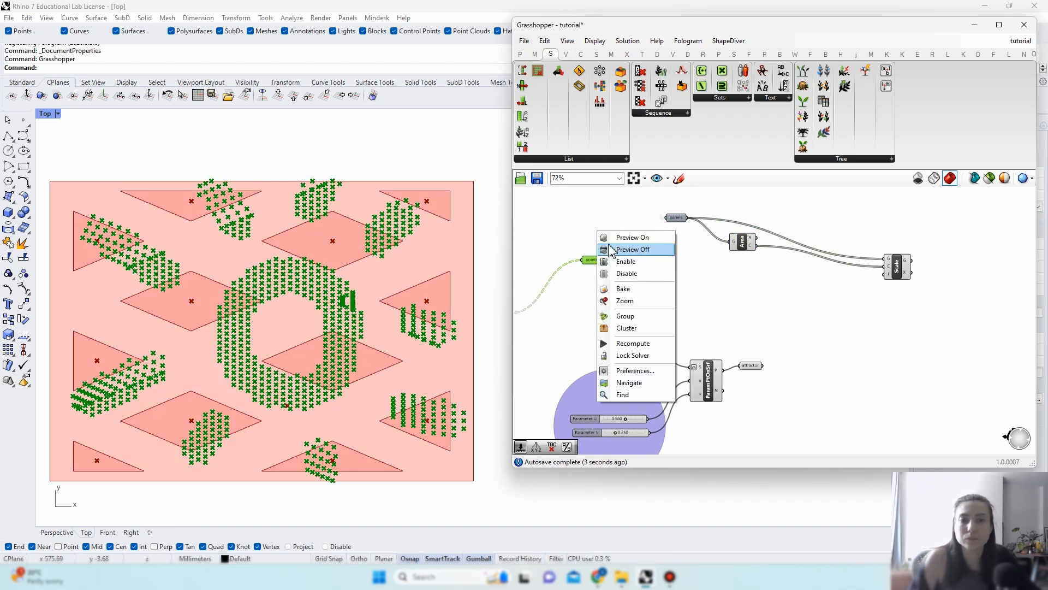
{"action": "left_click", "coordinate": [610, 250]}
Step: Highlight the Scale, attractor and Area components in turn to compare the scaled panels, attractor point and panel centroids in the viewport
{"action": "left_click", "coordinate": [898, 276]}
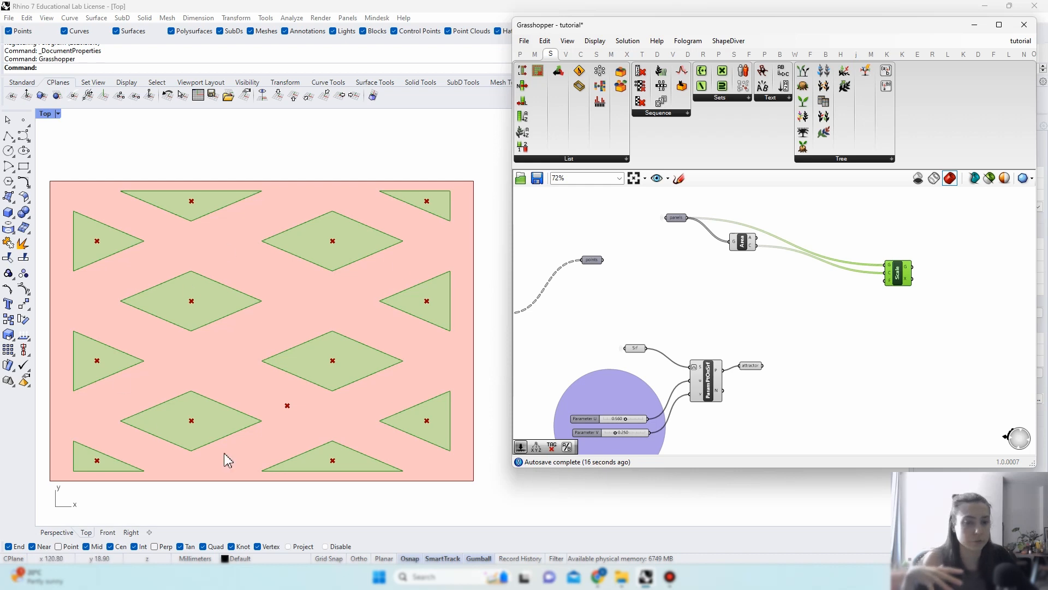
{"action": "left_click", "coordinate": [749, 366]}
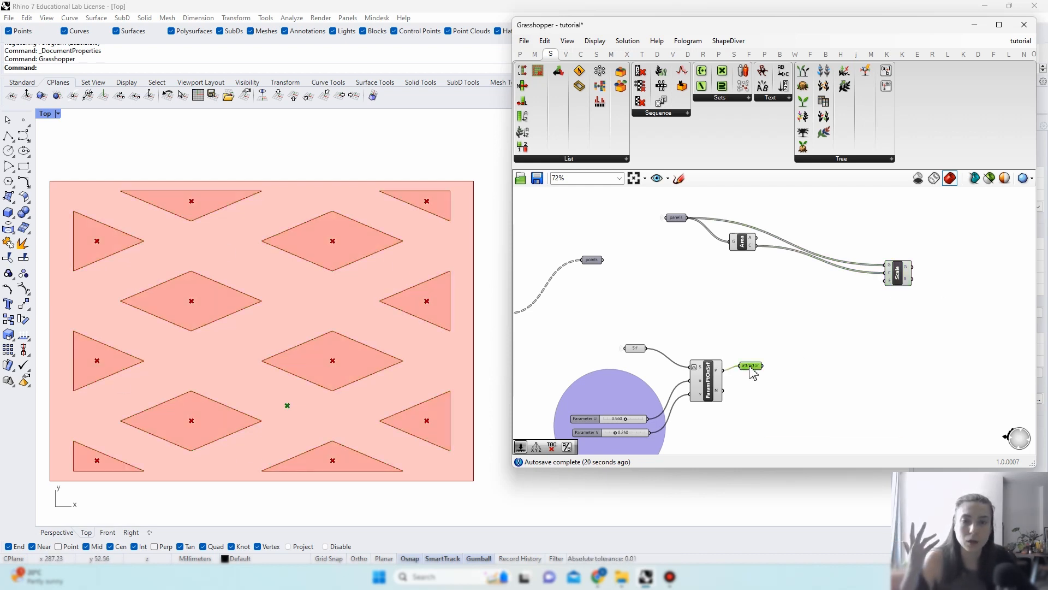
{"action": "left_click_drag", "start_coordinate": [749, 245], "coordinate": [730, 249]}
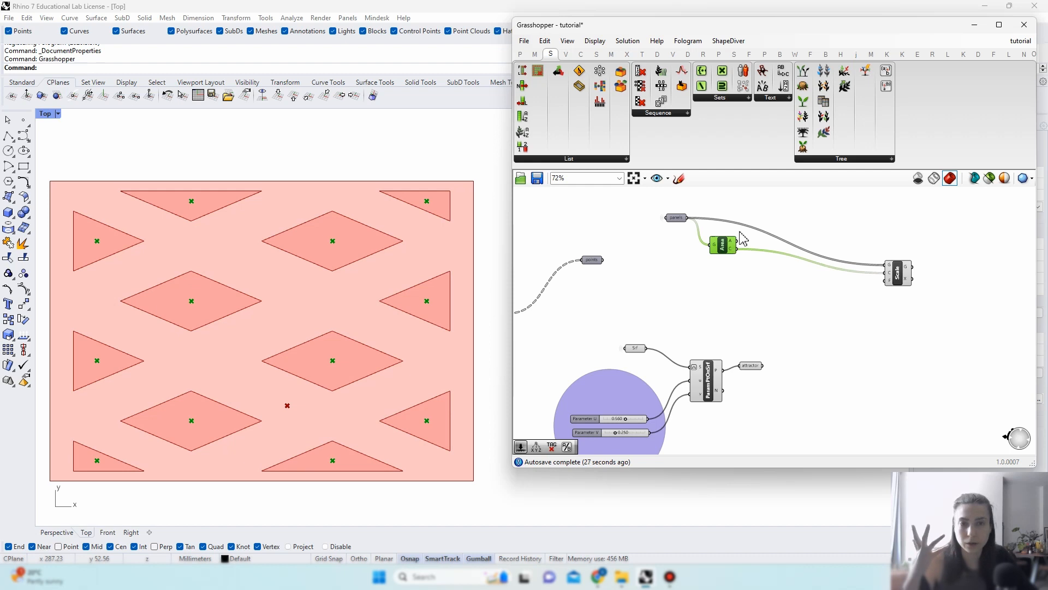
{"action": "left_click", "coordinate": [753, 366]}
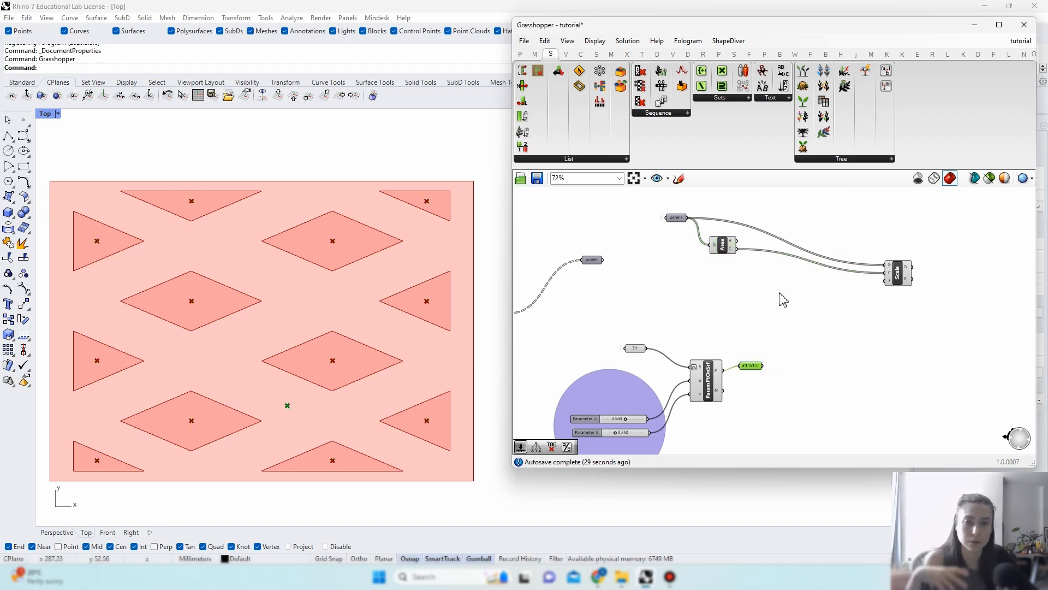
Step: Add a Distance component measuring from the Area centroids to the attractor point, and place it above the attractor parameter
{"action": "double_click", "coordinate": [782, 292]}
{"action": "type", "text": "dist"}
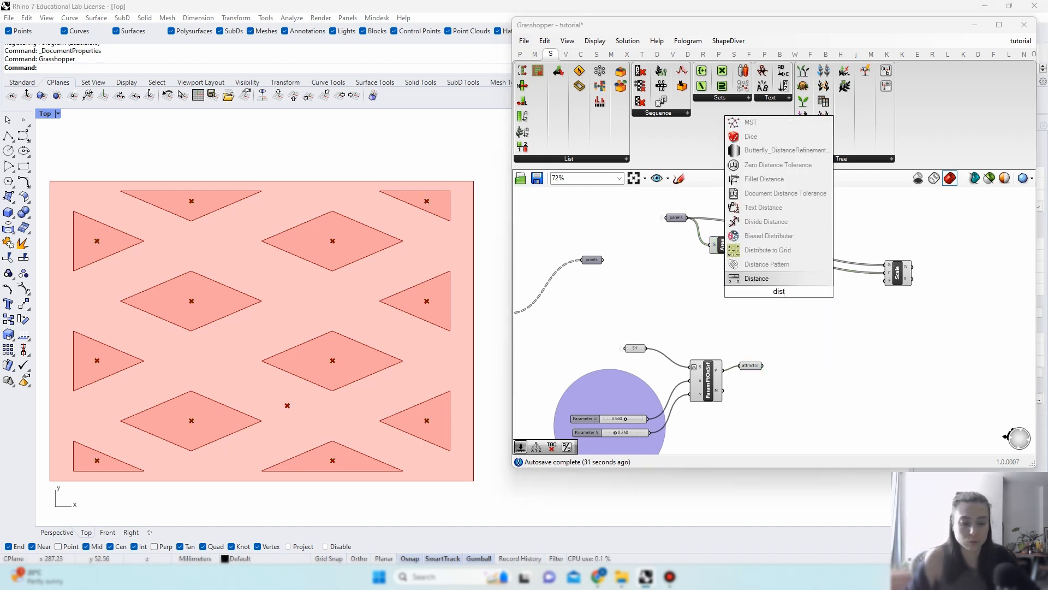
{"action": "key", "text": "Return"}
{"action": "left_click_drag", "start_coordinate": [737, 250], "coordinate": [767, 288]}
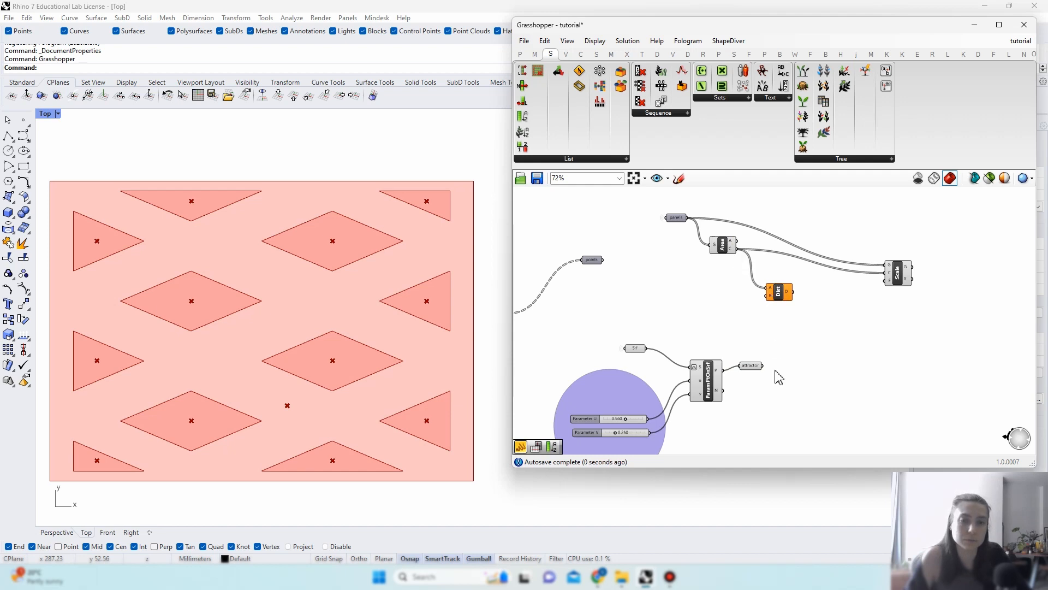
{"action": "left_click_drag", "start_coordinate": [763, 365], "coordinate": [791, 328]}
Step: Move the Scale component farther right to make room and inspect the Distance component's output values
{"action": "right_click_drag", "start_coordinate": [946, 276], "coordinate": [912, 281]}
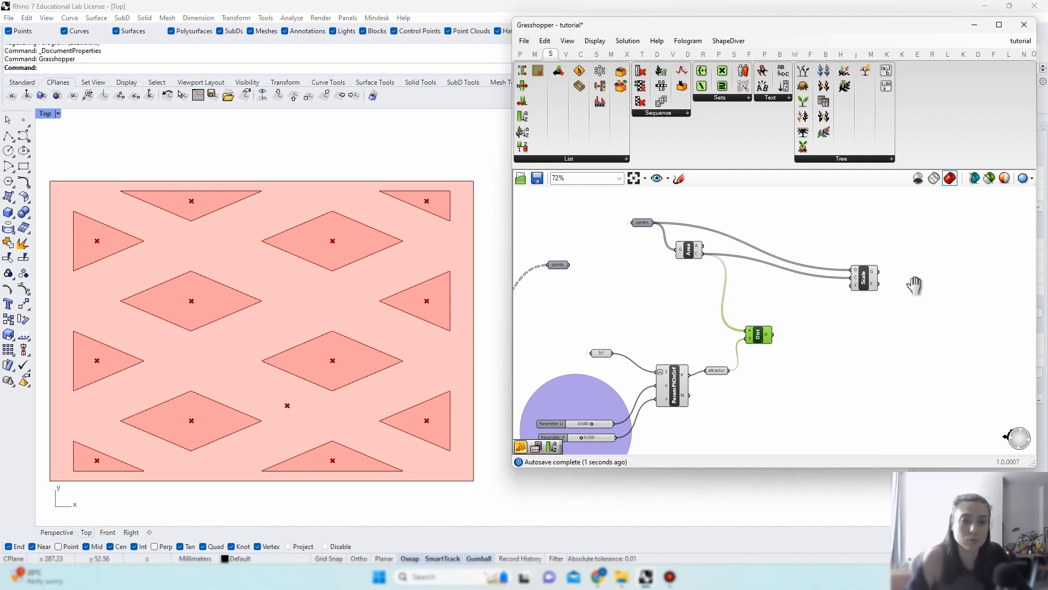
{"action": "left_click_drag", "start_coordinate": [873, 281], "coordinate": [979, 249]}
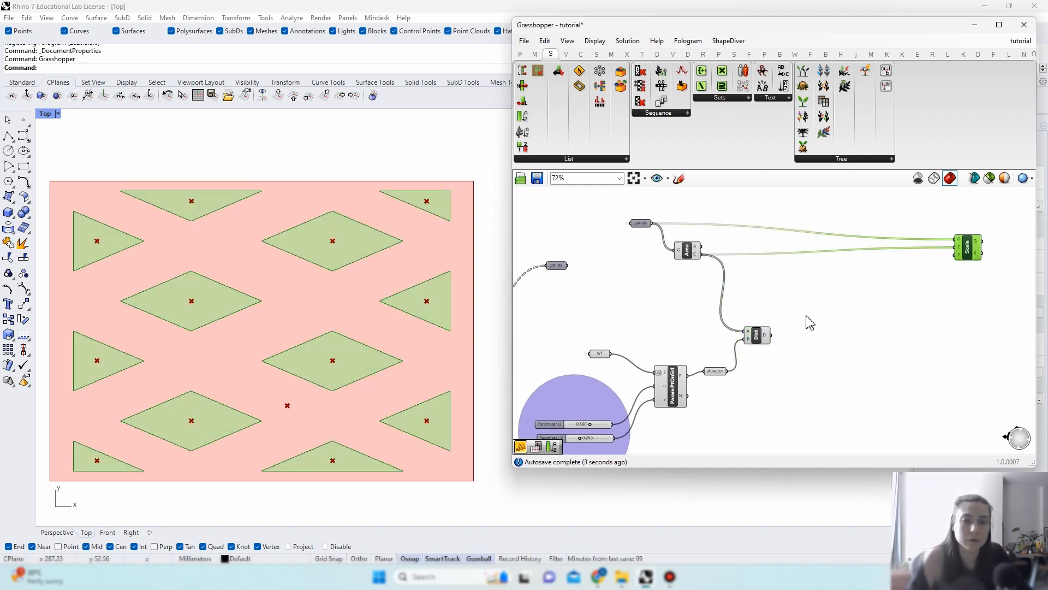
{"action": "left_click", "coordinate": [763, 344]}
{"action": "mouse_move", "coordinate": [766, 342]}
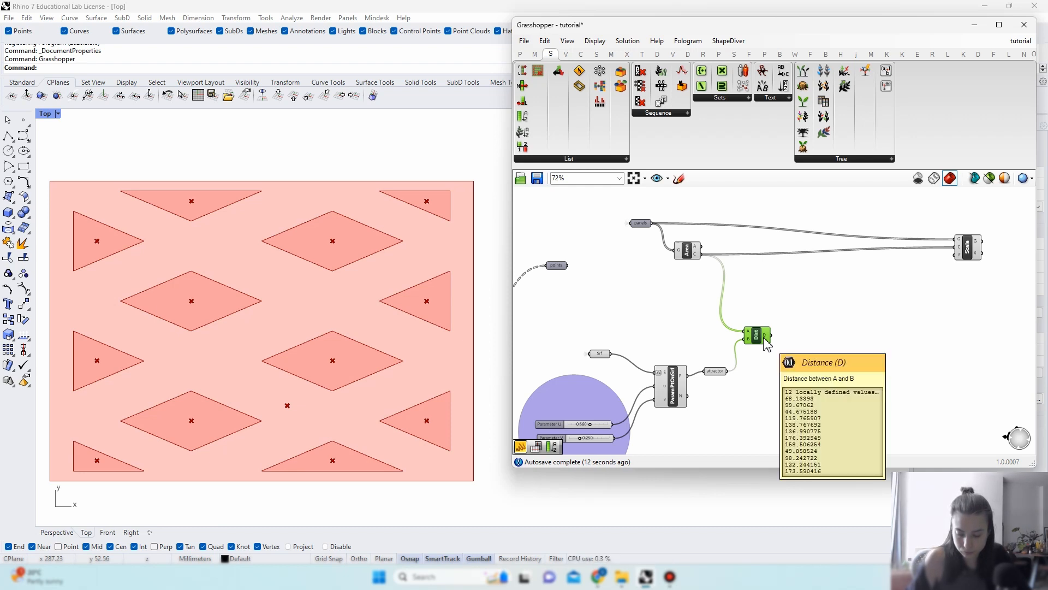
Step: Add a Remap Numbers component below the Scale component, connect the distances to its value input, and check its source domain
{"action": "double_click", "coordinate": [886, 319]}
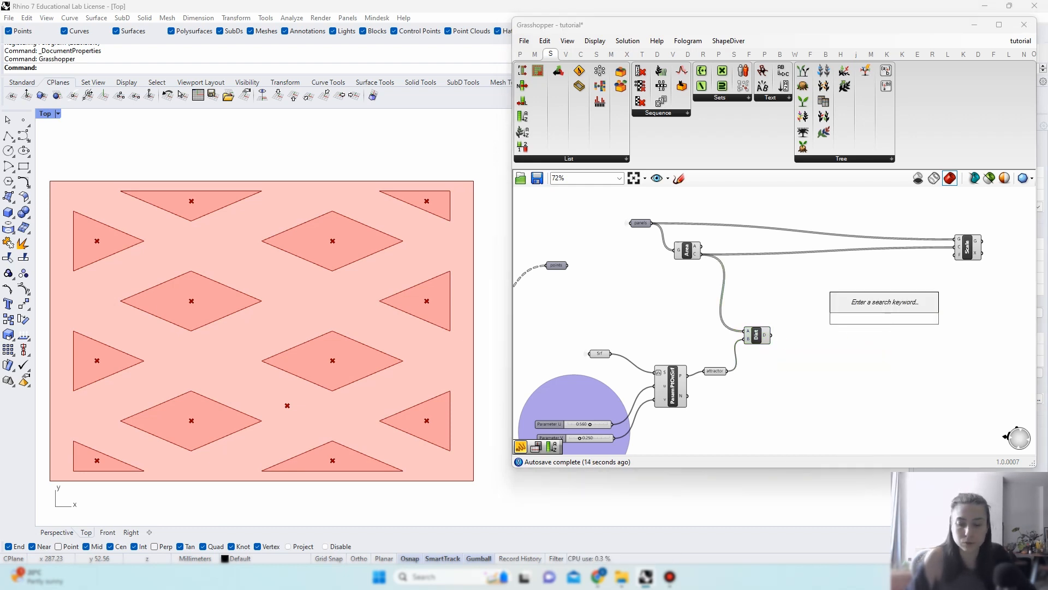
{"action": "type", "text": "remap"}
{"action": "key", "text": "Return"}
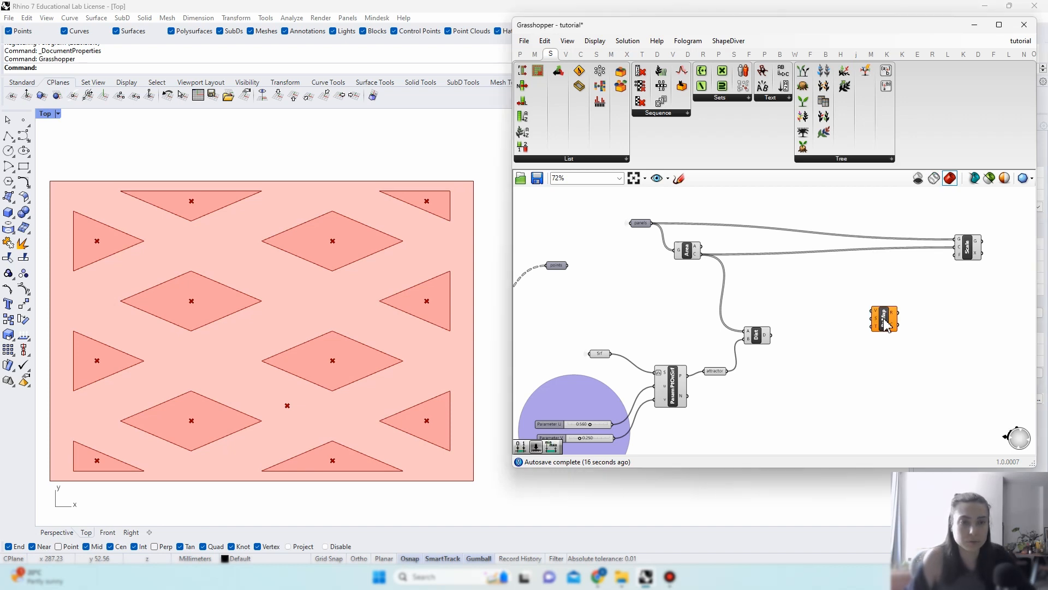
{"action": "left_click", "coordinate": [886, 325]}
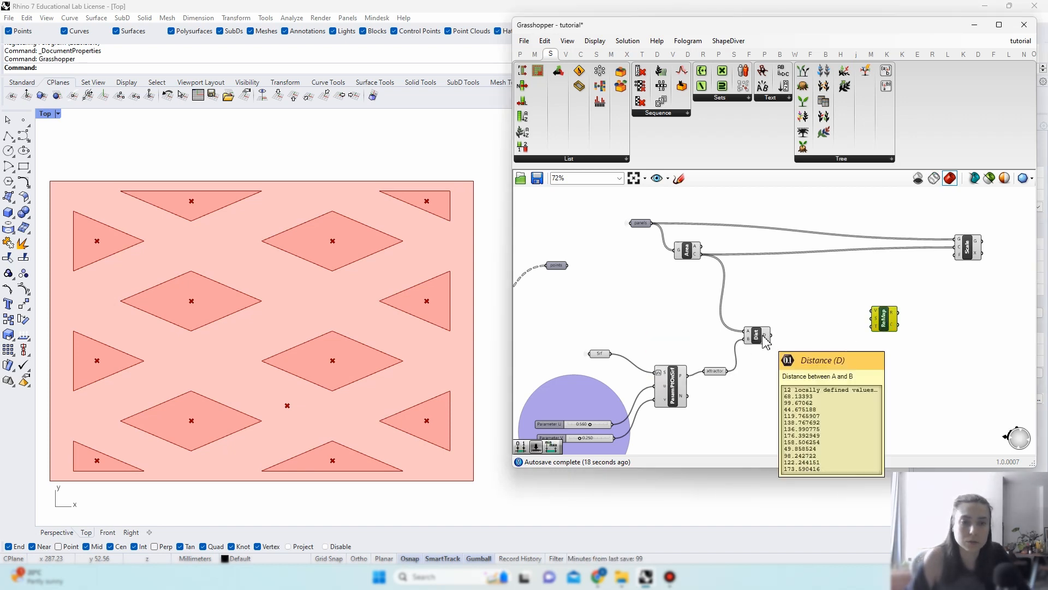
{"action": "left_click_drag", "start_coordinate": [765, 335], "coordinate": [877, 324]}
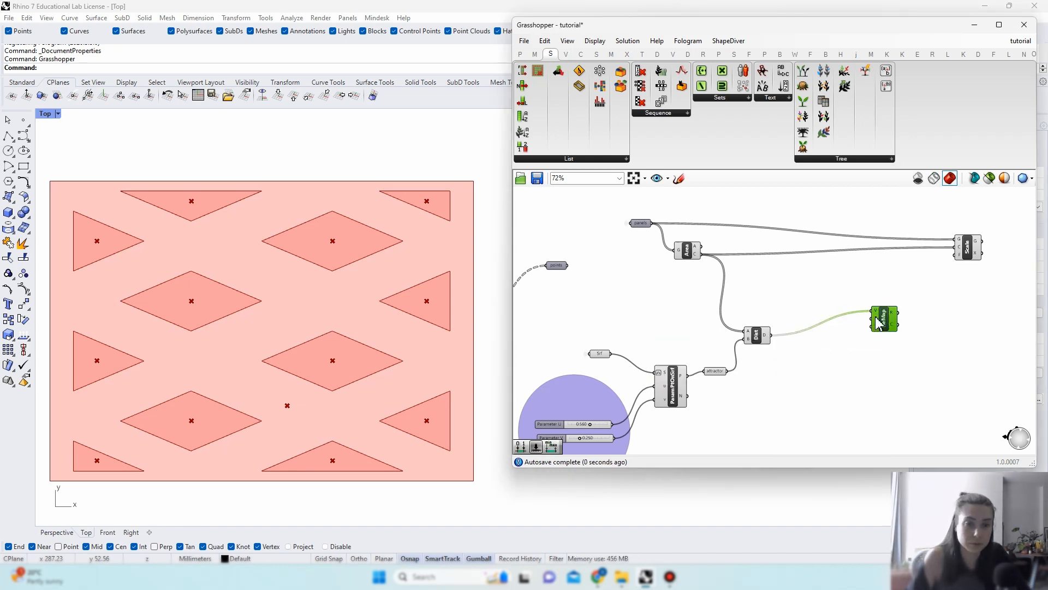
{"action": "mouse_move", "coordinate": [877, 323]}
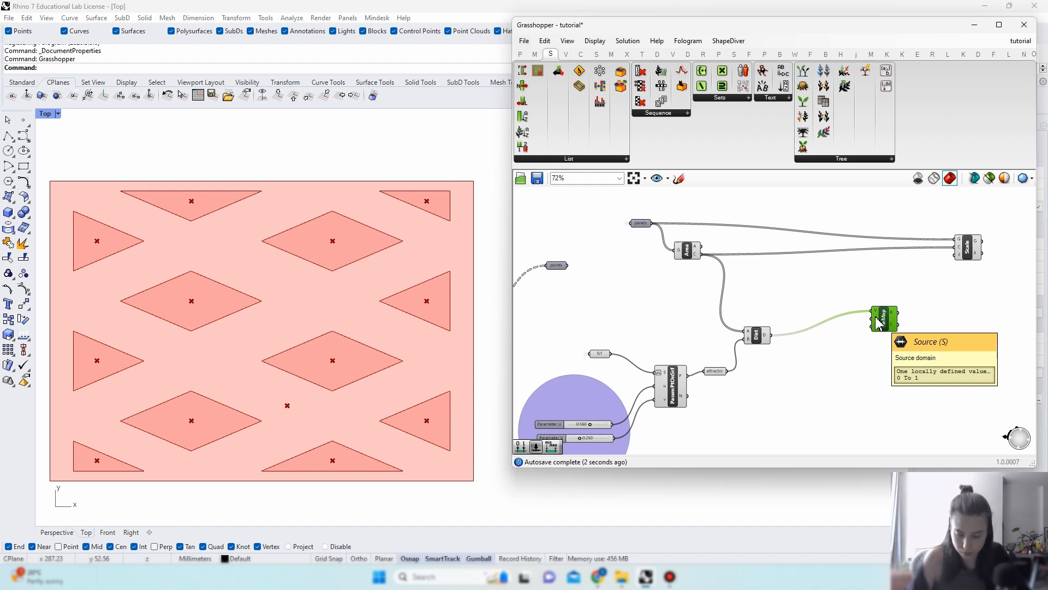
Step: Add a numeric Bounds component between the Distance and Remap Numbers components
{"action": "double_click", "coordinate": [823, 351]}
{"action": "type", "text": "bounds"}
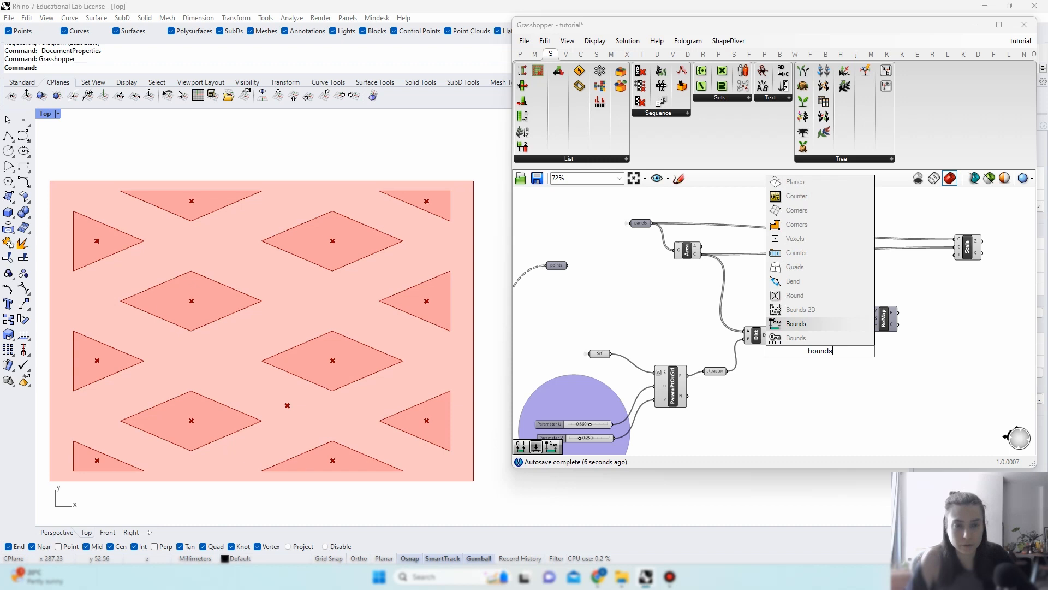
{"action": "left_click", "coordinate": [797, 323]}
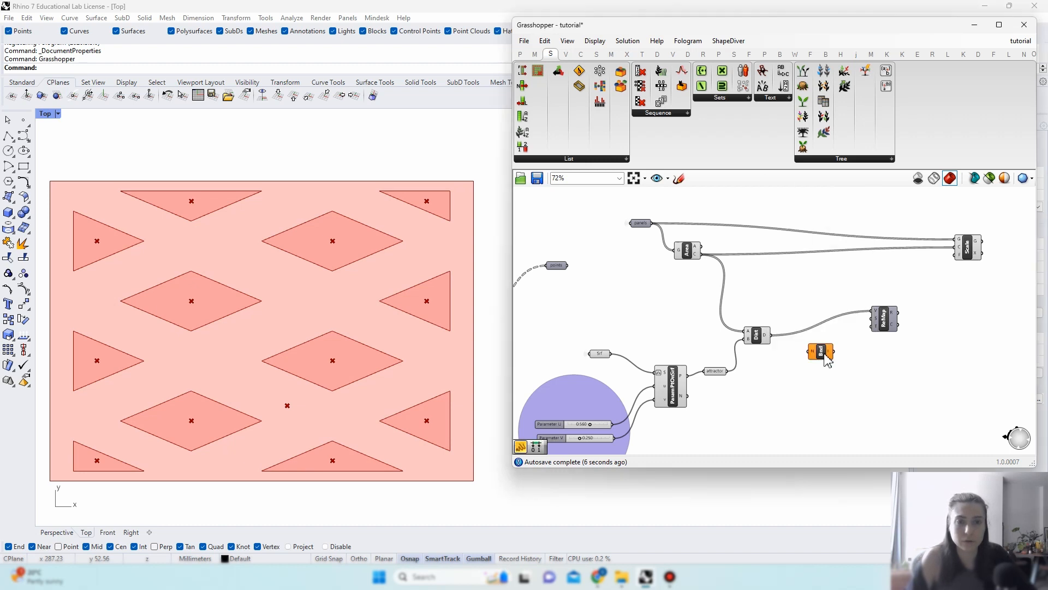
Step: Feed the distances into the Bounds component and connect its domain output to the Remap Numbers source input, spacing the components out
{"action": "left_click_drag", "start_coordinate": [884, 322], "coordinate": [894, 319]}
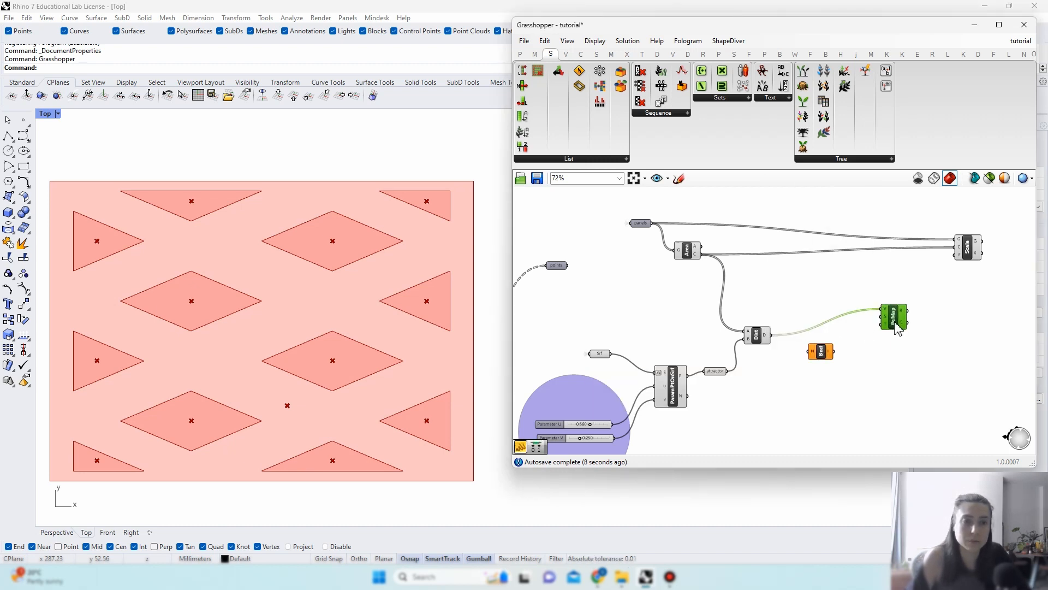
{"action": "mouse_move", "coordinate": [820, 351]}
{"action": "left_mouse_down"}
{"action": "mouse_move", "coordinate": [771, 341]}
{"action": "mouse_move", "coordinate": [813, 346]}
{"action": "left_mouse_up"}
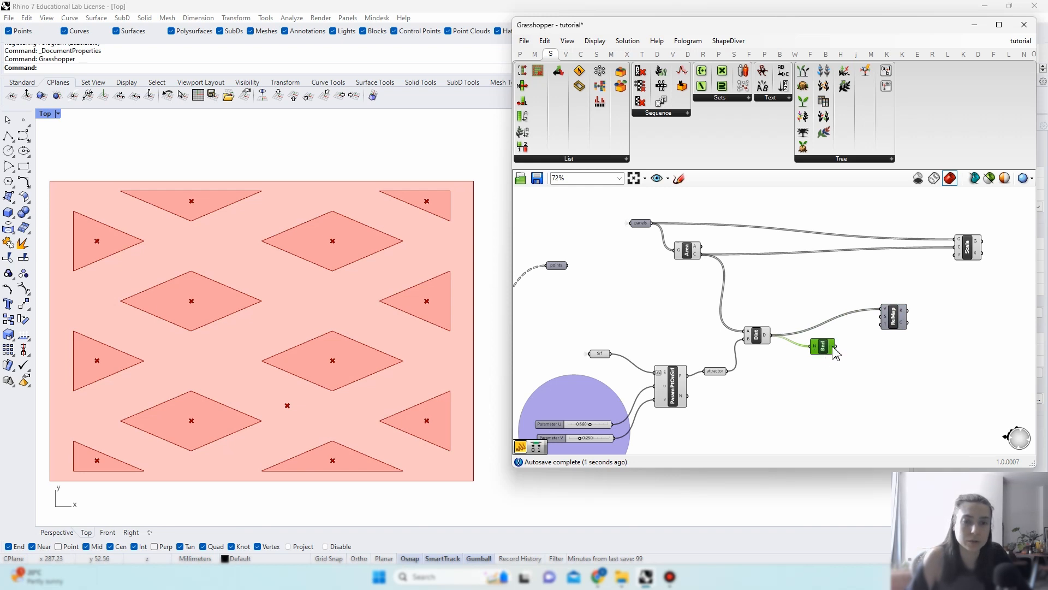
{"action": "mouse_move", "coordinate": [835, 354]}
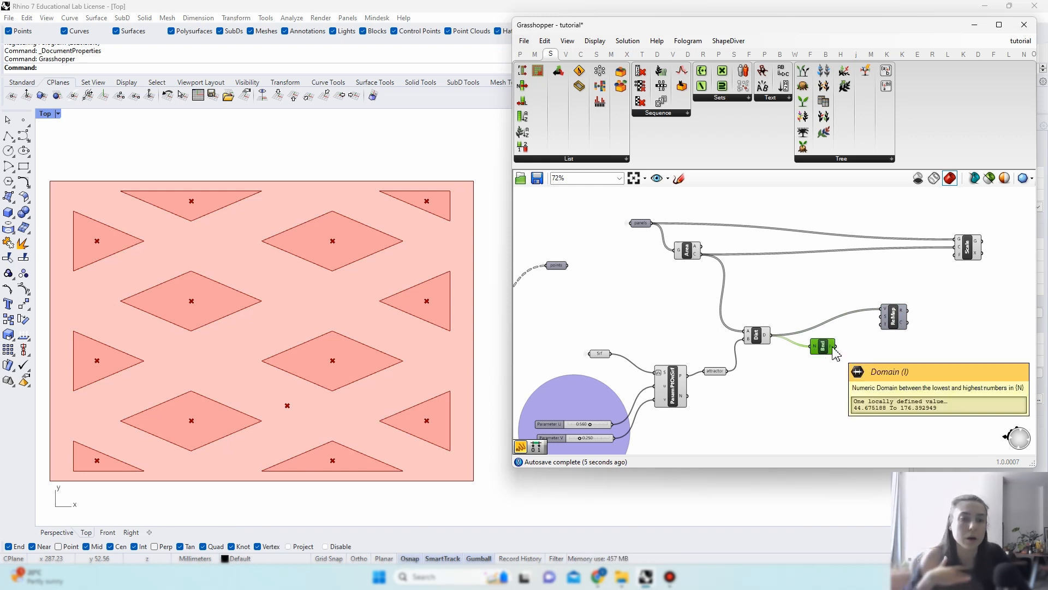
{"action": "left_click_drag", "start_coordinate": [836, 347], "coordinate": [883, 317]}
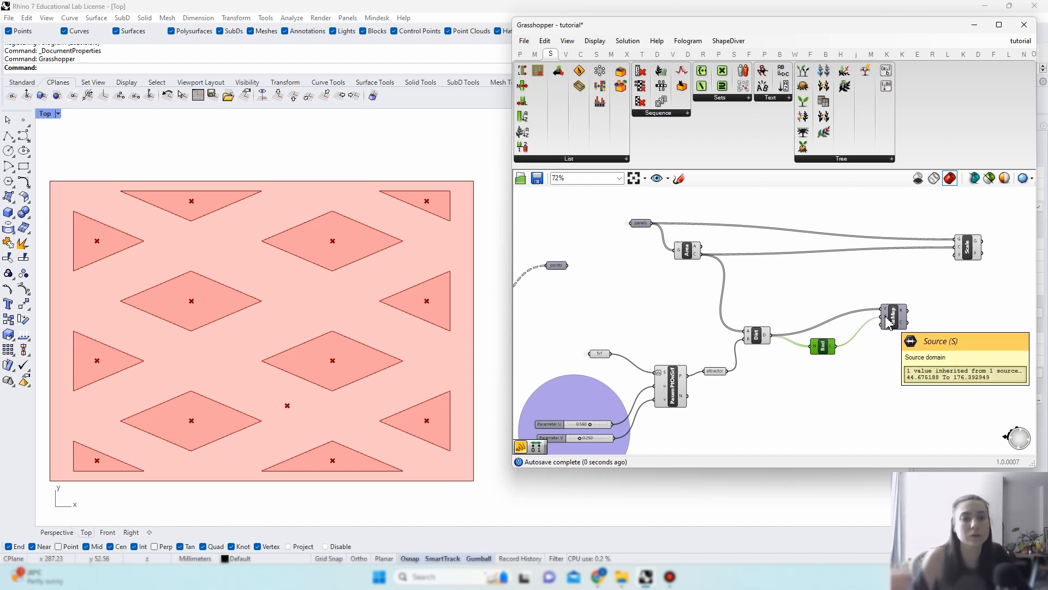
{"action": "left_click_drag", "start_coordinate": [827, 354], "coordinate": [830, 348]}
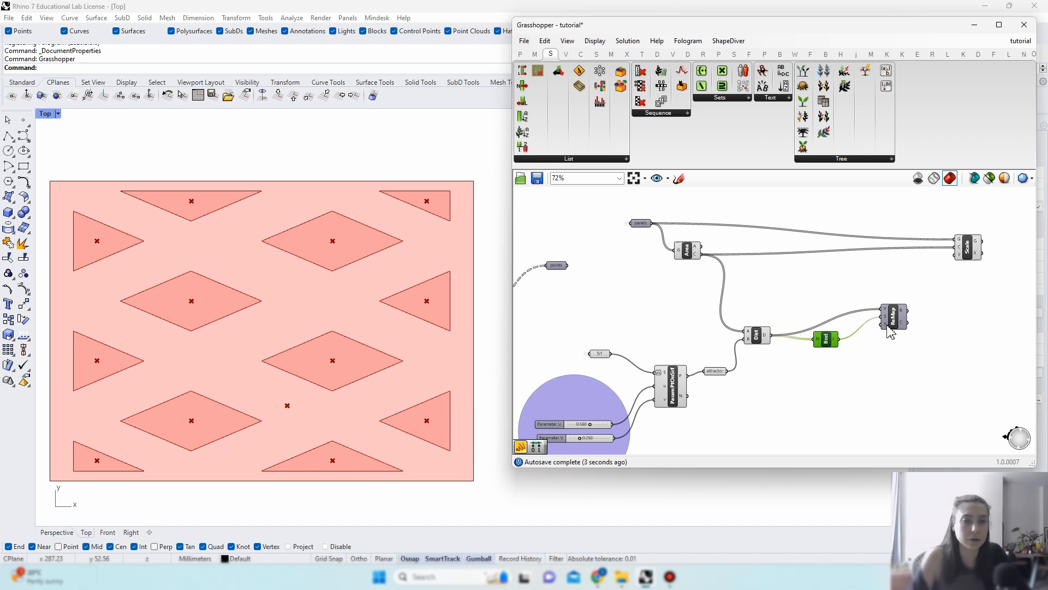
Step: Check the default target domain of Remap Numbers and add a Construct Domain component below it
{"action": "left_click_drag", "start_coordinate": [887, 329], "coordinate": [896, 330]}
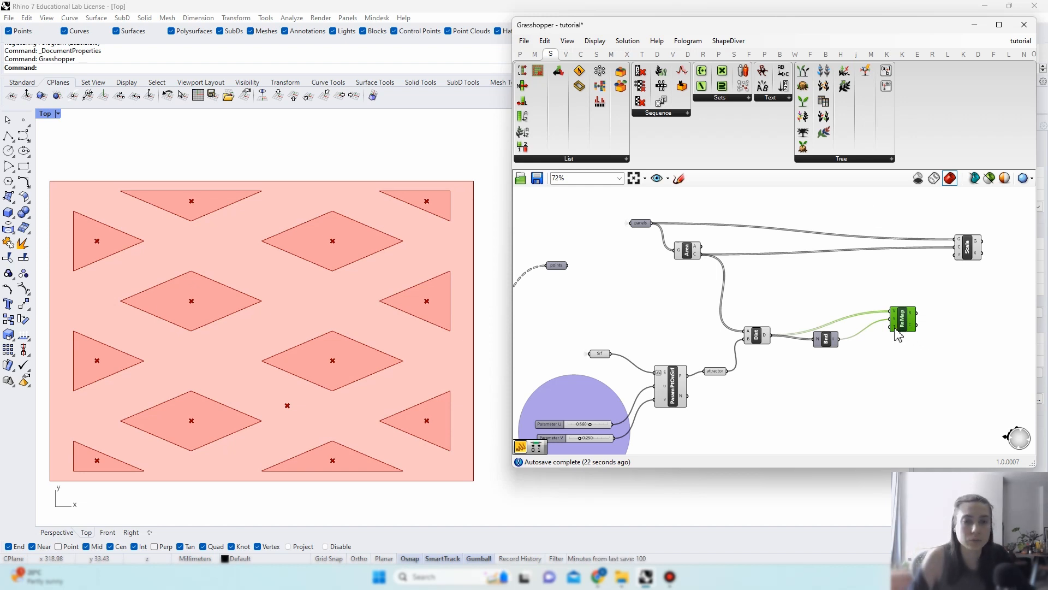
{"action": "mouse_move", "coordinate": [898, 335]}
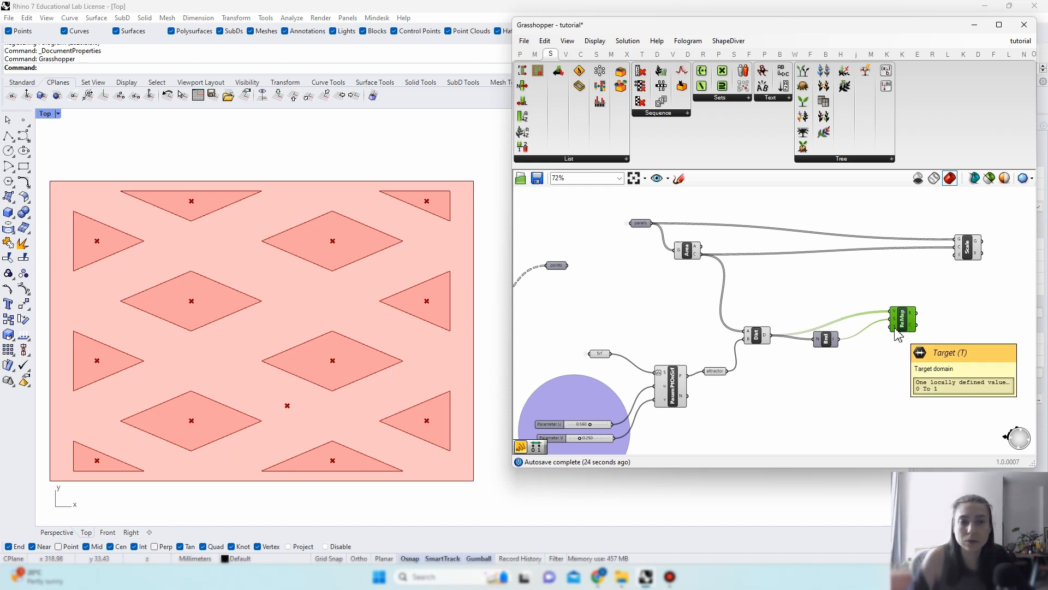
{"action": "double_click", "coordinate": [816, 382]}
{"action": "type", "text": "con"}
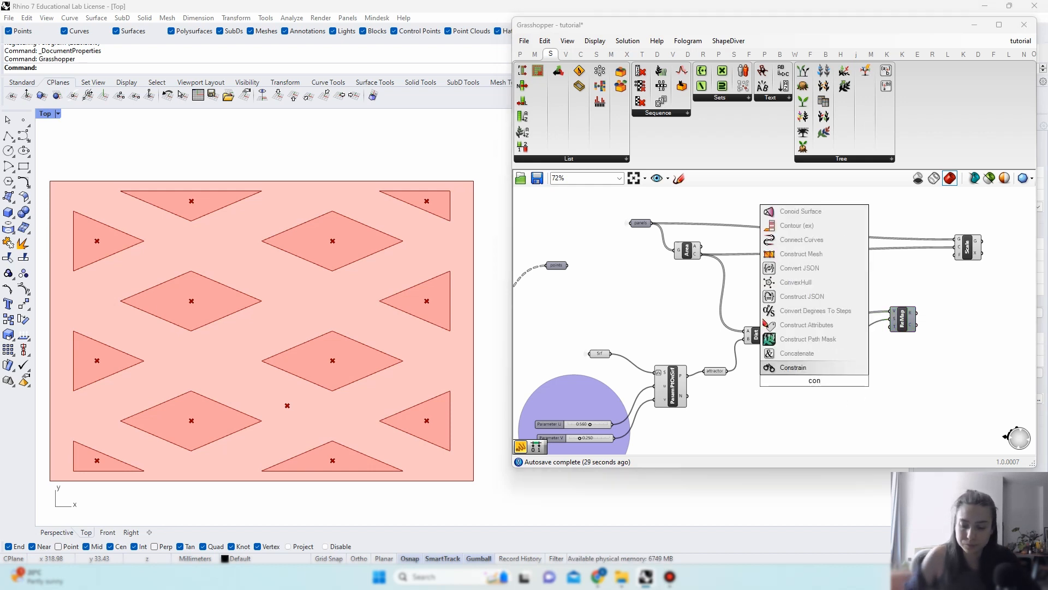
{"action": "type", "text": "struct domai"}
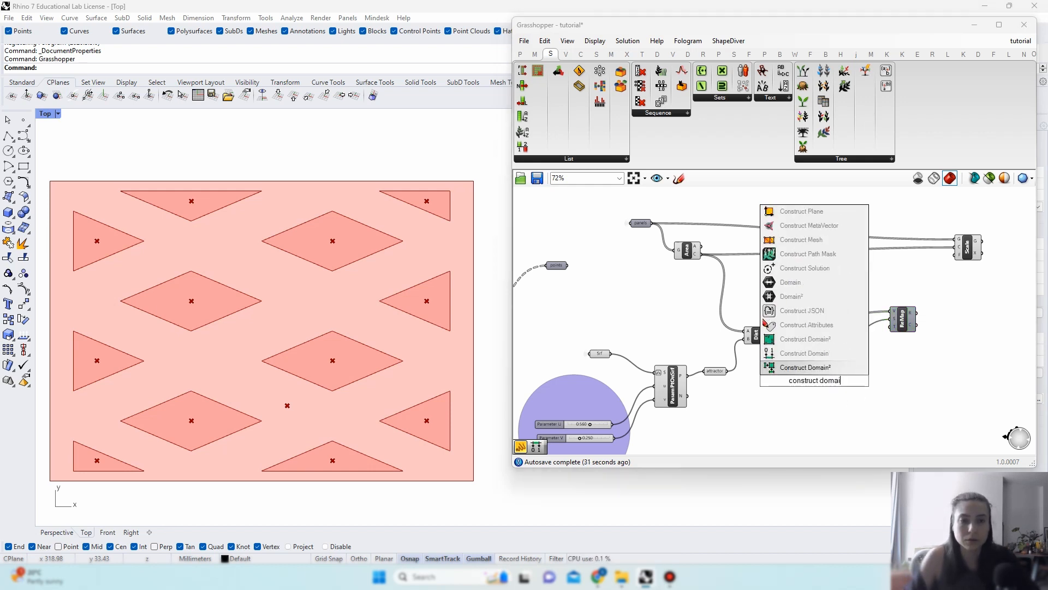
{"action": "left_click", "coordinate": [803, 353]}
{"action": "left_click_drag", "start_coordinate": [813, 384], "coordinate": [853, 385]}
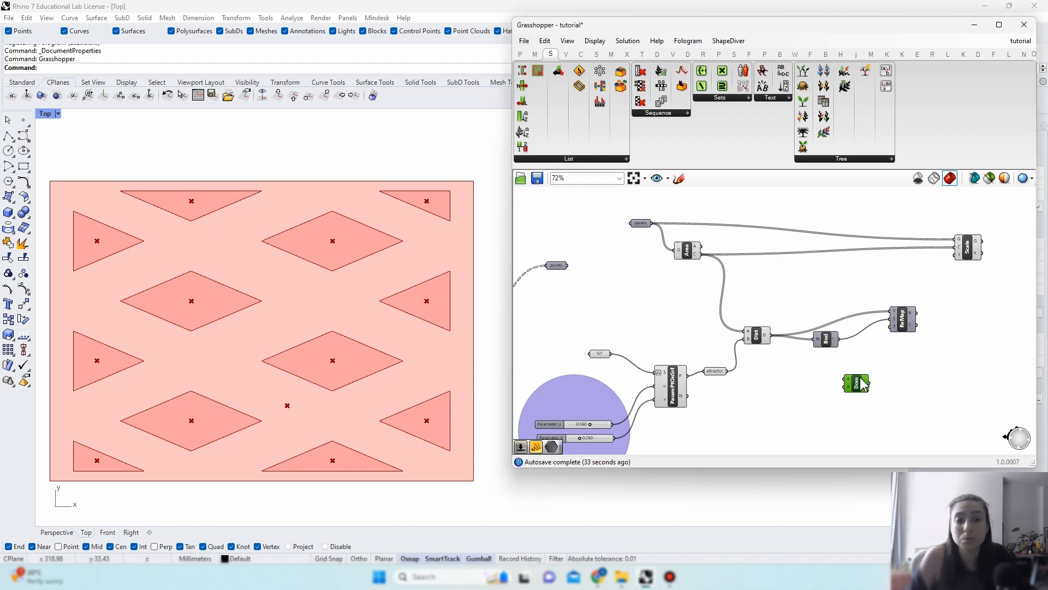
Step: Add two 0.5-to-3 sliders for Domain start and Domain end, and connect the constructed domain to the Remap Numbers target input
{"action": "double_click", "coordinate": [806, 379]}
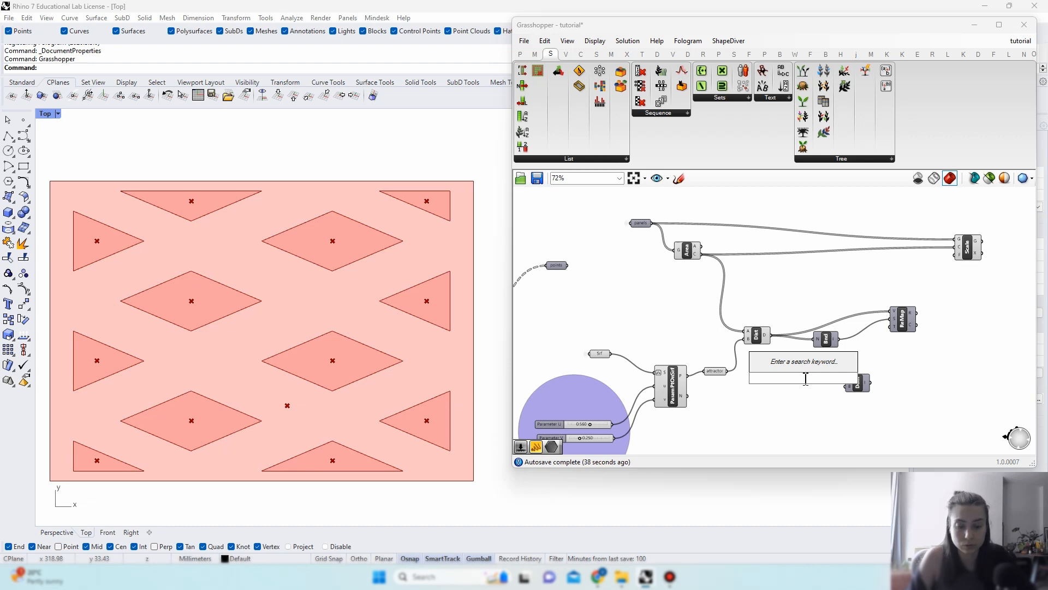
{"action": "type", "text": "0.5<3"}
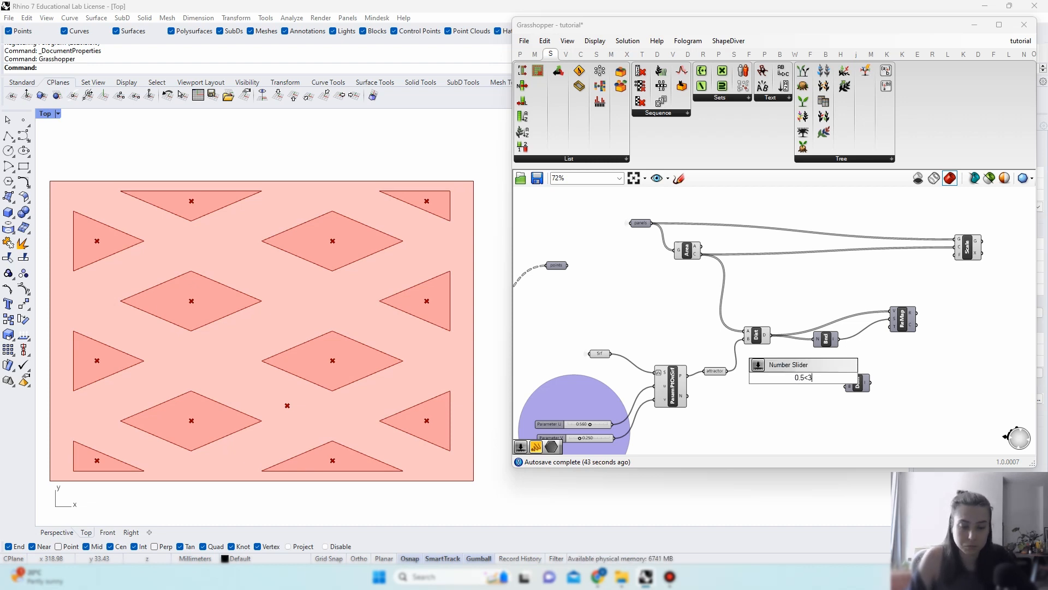
{"action": "key", "text": "Return"}
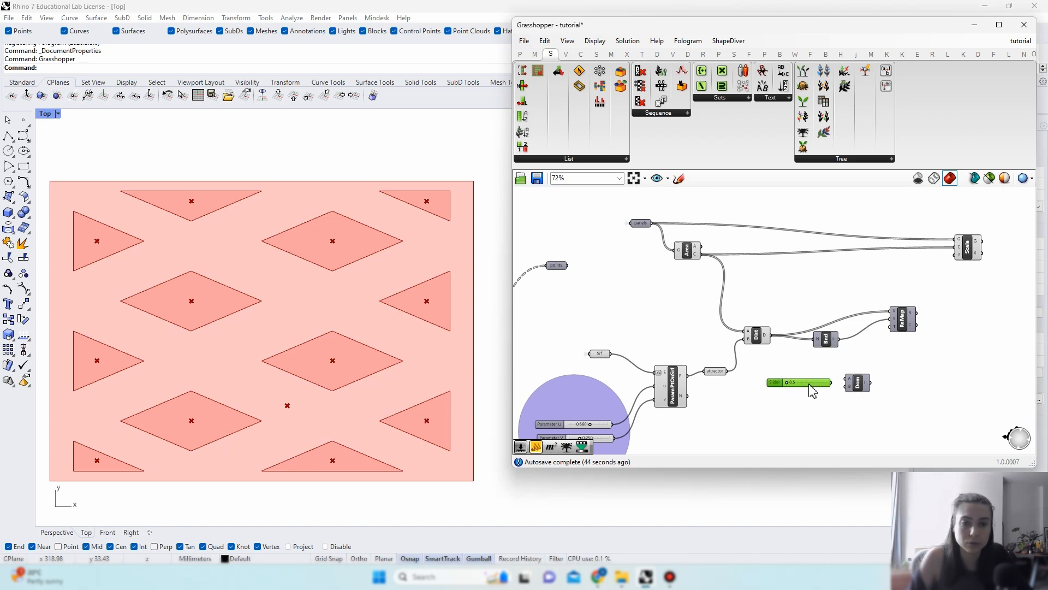
{"action": "left_click_drag", "start_coordinate": [811, 385], "coordinate": [892, 325]}
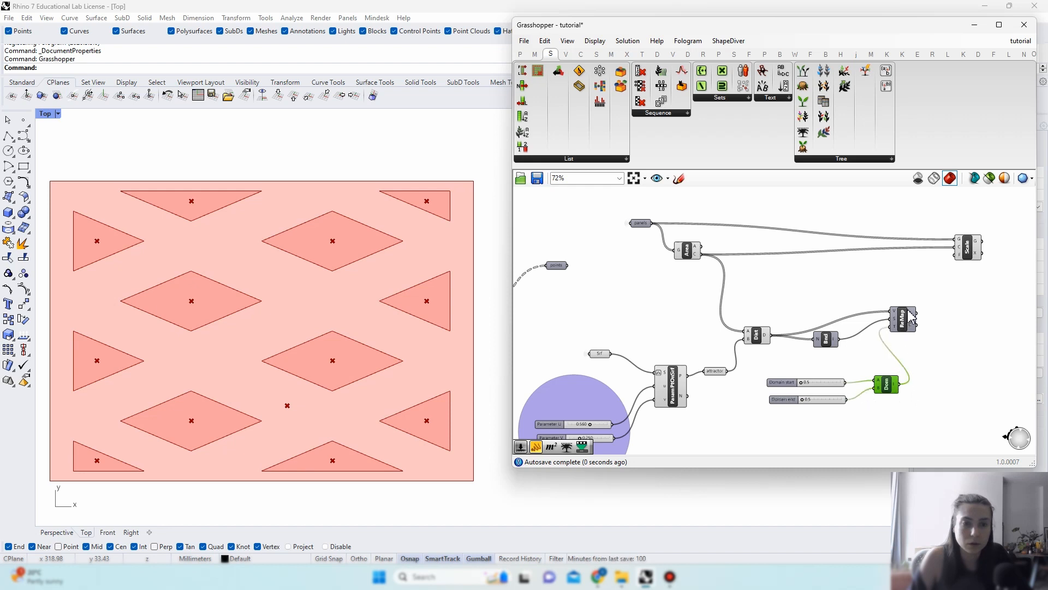
Step: Check the remapped values and set the Domain end slider to 1.6
{"action": "left_click", "coordinate": [912, 317]}
{"action": "mouse_move", "coordinate": [915, 321]}
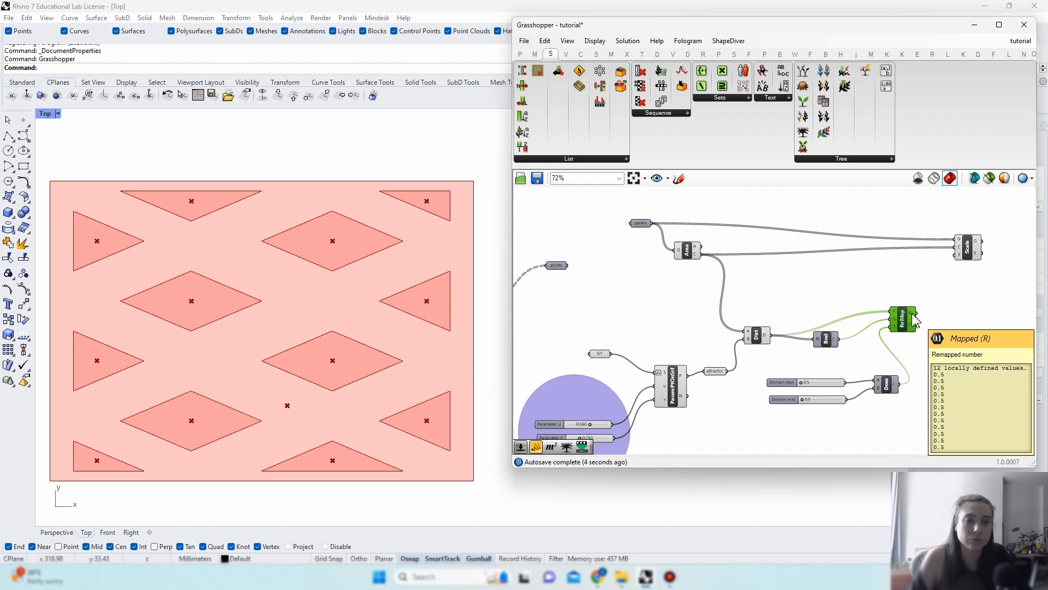
{"action": "scroll", "coordinate": [822, 391], "scroll_direction": "up", "scroll_amount": 2}
{"action": "left_click_drag", "start_coordinate": [795, 402], "coordinate": [818, 405]}
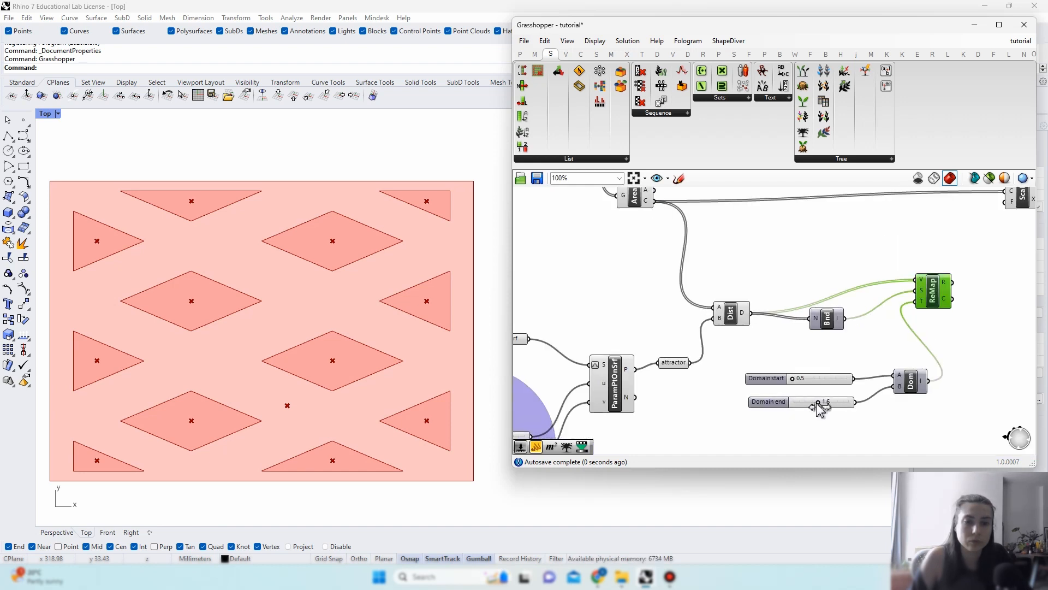
{"action": "left_click", "coordinate": [809, 381]}
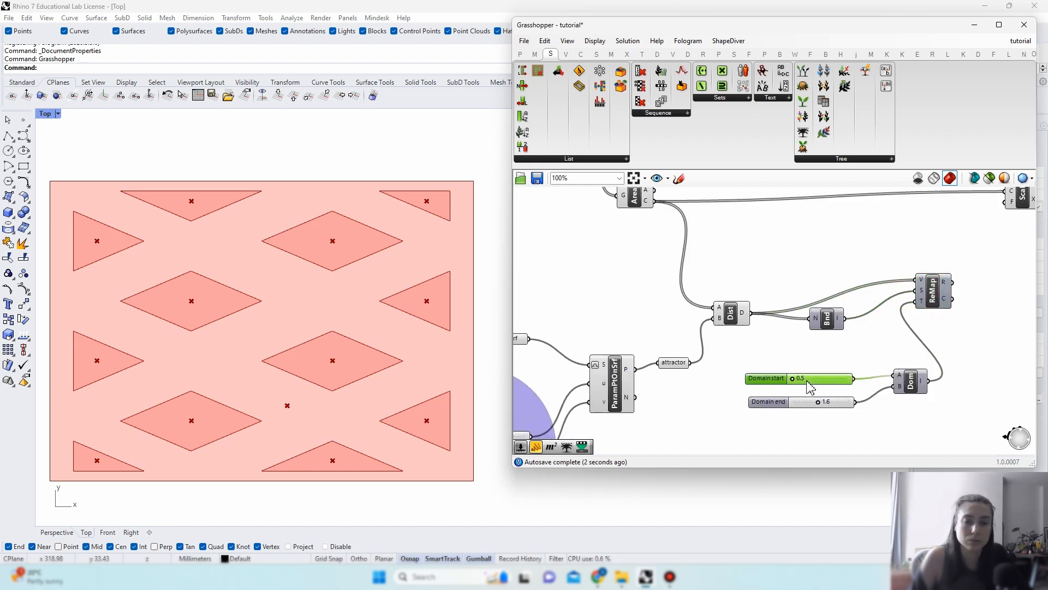
Step: Connect the remapped numbers to the Scale component's factor input and preview the scaled panels
{"action": "scroll", "coordinate": [837, 401], "scroll_direction": "down", "scroll_amount": 1}
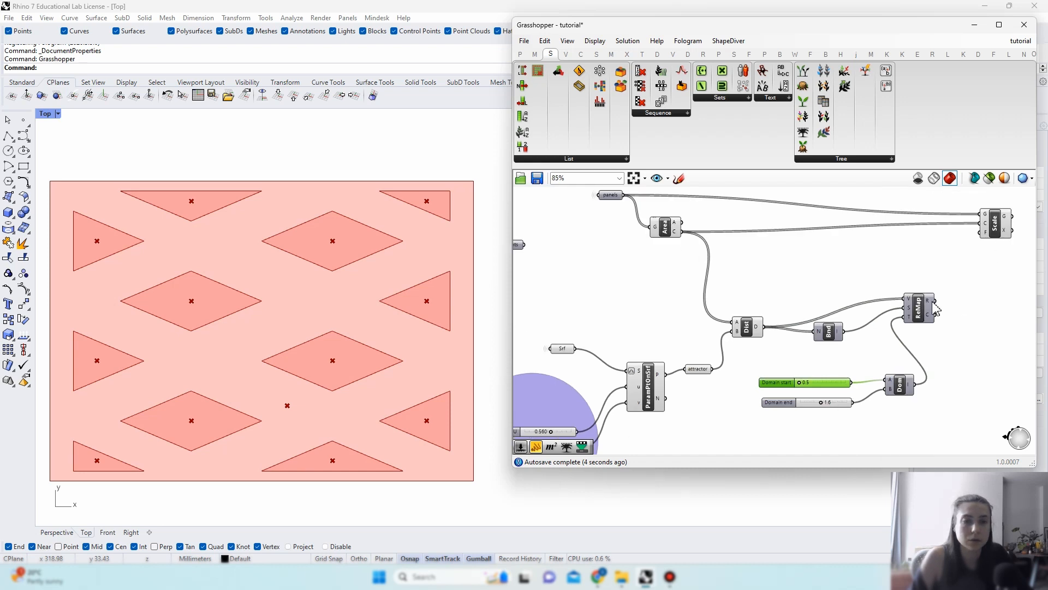
{"action": "mouse_move", "coordinate": [930, 304]}
{"action": "left_click_drag", "start_coordinate": [934, 300], "coordinate": [982, 233]}
{"action": "left_click", "coordinate": [989, 234]}
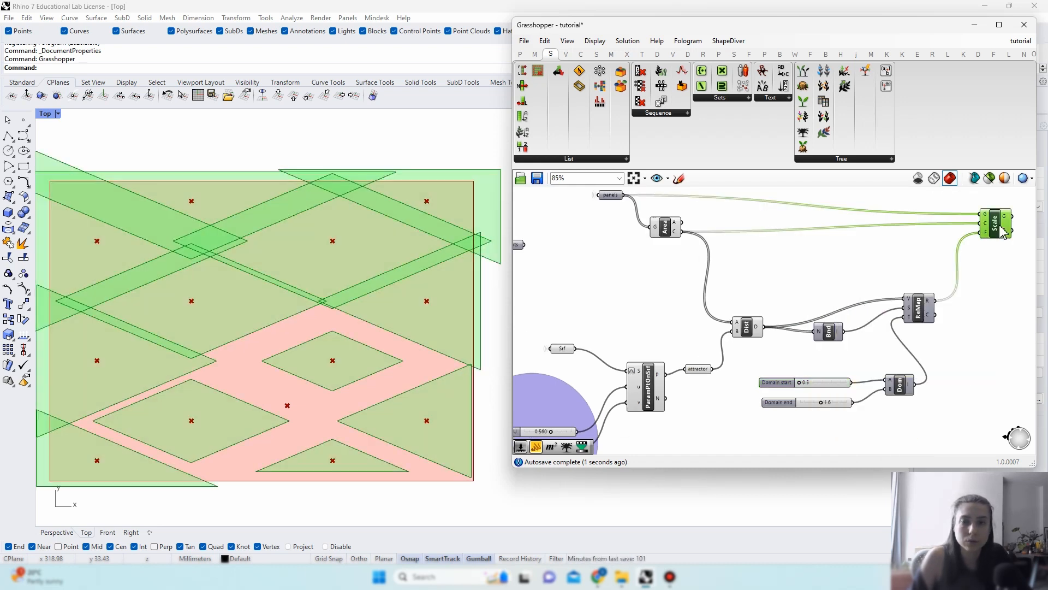
Step: Move the attractor point by setting Parameter U to 0.315 and Parameter V to 0.409
{"action": "scroll", "coordinate": [352, 390], "scroll_direction": "down", "scroll_amount": 2}
{"action": "scroll", "coordinate": [382, 385], "scroll_direction": "up", "scroll_amount": 2}
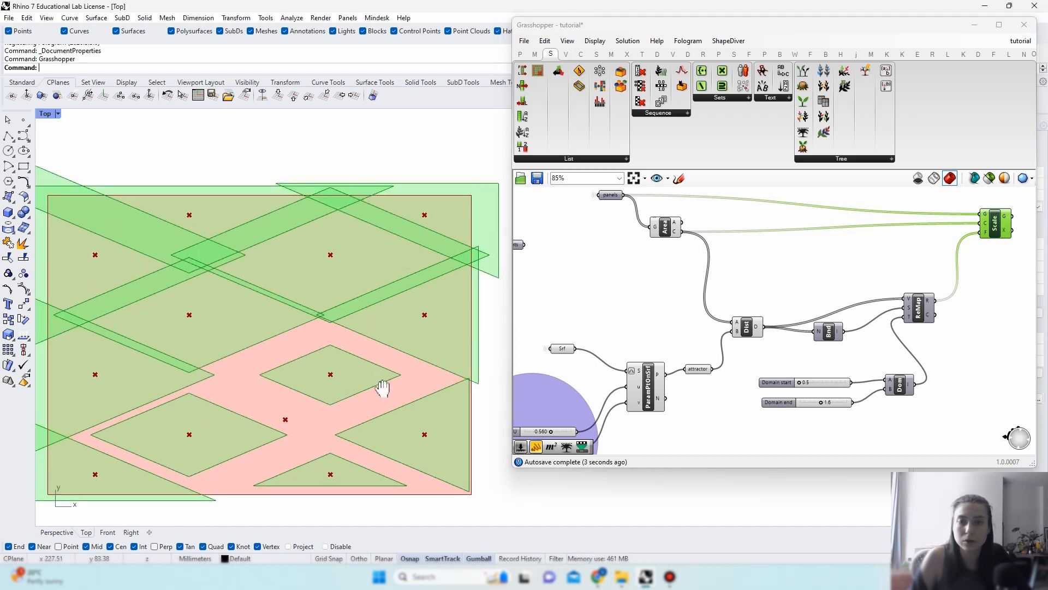
{"action": "scroll", "coordinate": [646, 399], "scroll_direction": "up", "scroll_amount": 3}
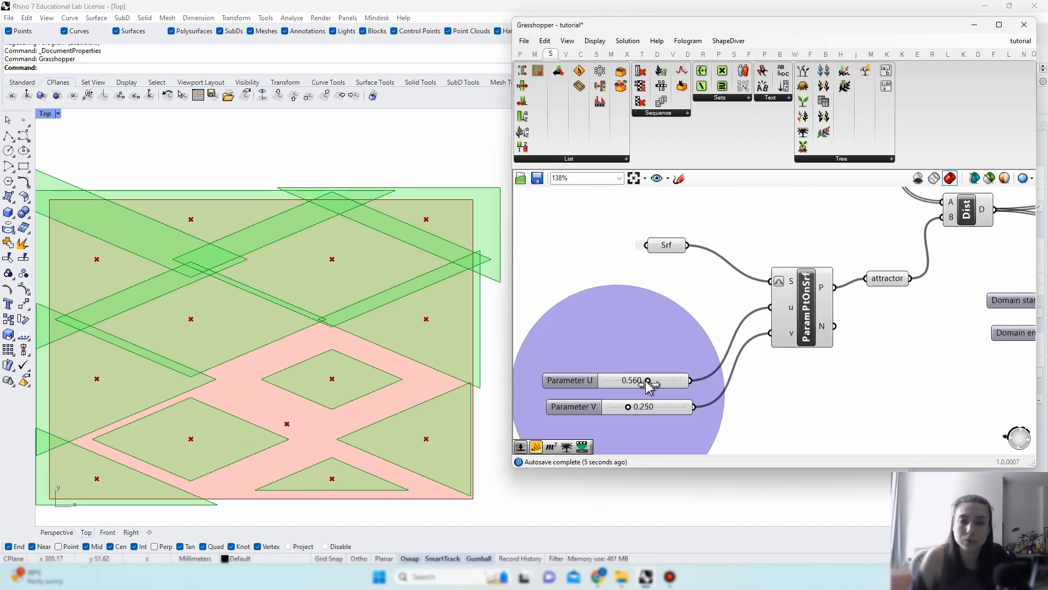
{"action": "mouse_move", "coordinate": [648, 379]}
{"action": "left_mouse_down"}
{"action": "mouse_move", "coordinate": [676, 384]}
{"action": "mouse_move", "coordinate": [628, 379]}
{"action": "mouse_move", "coordinate": [658, 380]}
{"action": "mouse_move", "coordinate": [636, 407]}
{"action": "mouse_move", "coordinate": [667, 408]}
{"action": "mouse_move", "coordinate": [628, 409]}
{"action": "mouse_move", "coordinate": [639, 408]}
{"action": "mouse_move", "coordinate": [615, 388]}
{"action": "mouse_move", "coordinate": [653, 390]}
{"action": "mouse_move", "coordinate": [631, 382]}
{"action": "left_mouse_up"}
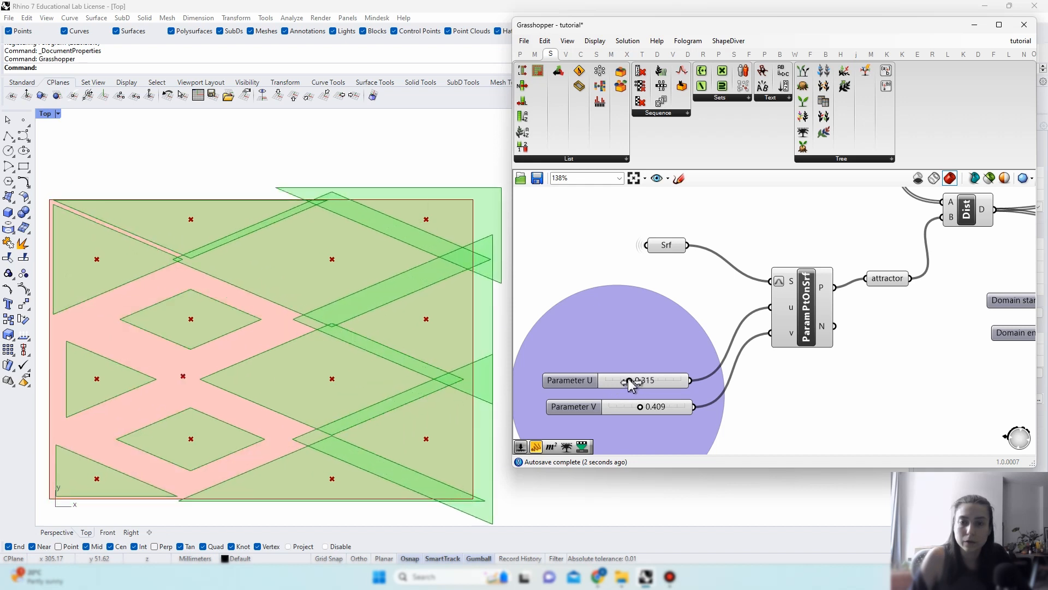
Step: Add a Rotate component after the Scale component, leaving space between the two
{"action": "scroll", "coordinate": [710, 371], "scroll_direction": "down", "scroll_amount": 3}
{"action": "right_click_drag", "start_coordinate": [787, 377], "coordinate": [712, 370]}
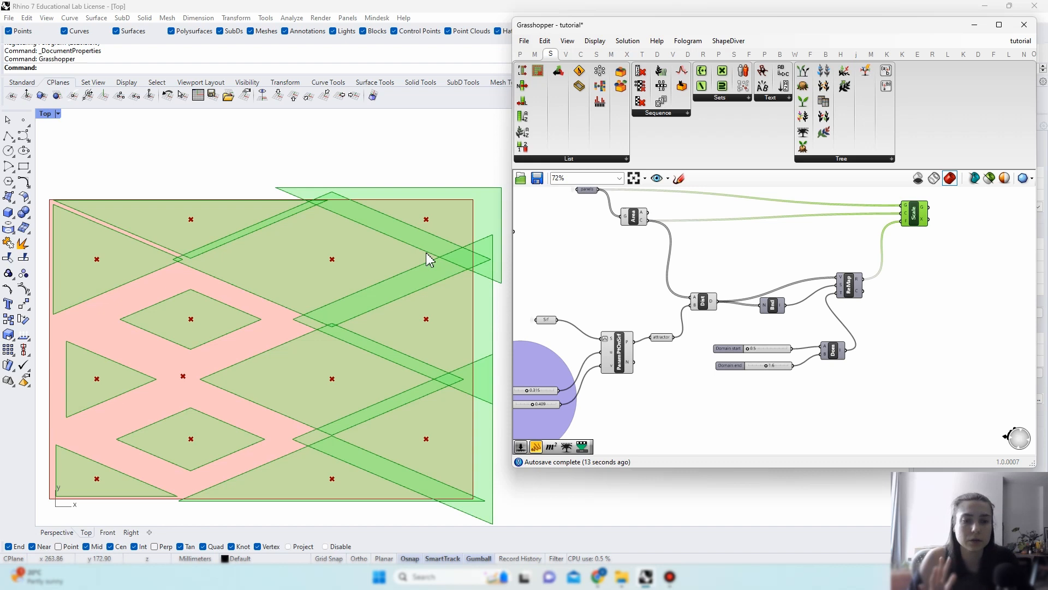
{"action": "right_click_drag", "start_coordinate": [755, 340], "coordinate": [751, 357]}
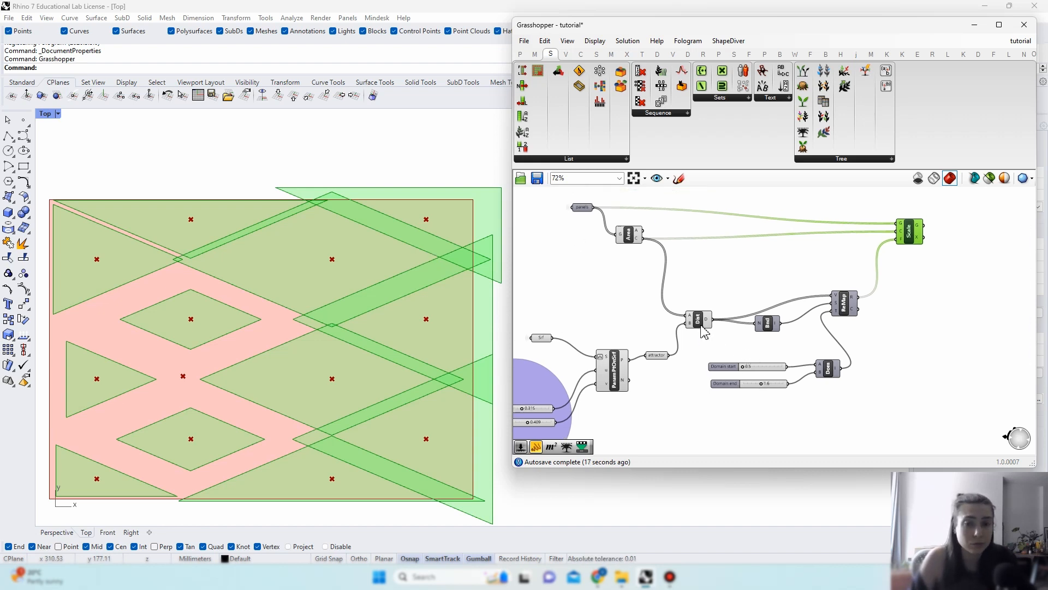
{"action": "left_click_drag", "start_coordinate": [703, 330], "coordinate": [709, 324]}
{"action": "left_click", "coordinate": [753, 288]}
{"action": "scroll", "coordinate": [1005, 237], "scroll_direction": "down", "scroll_amount": 2}
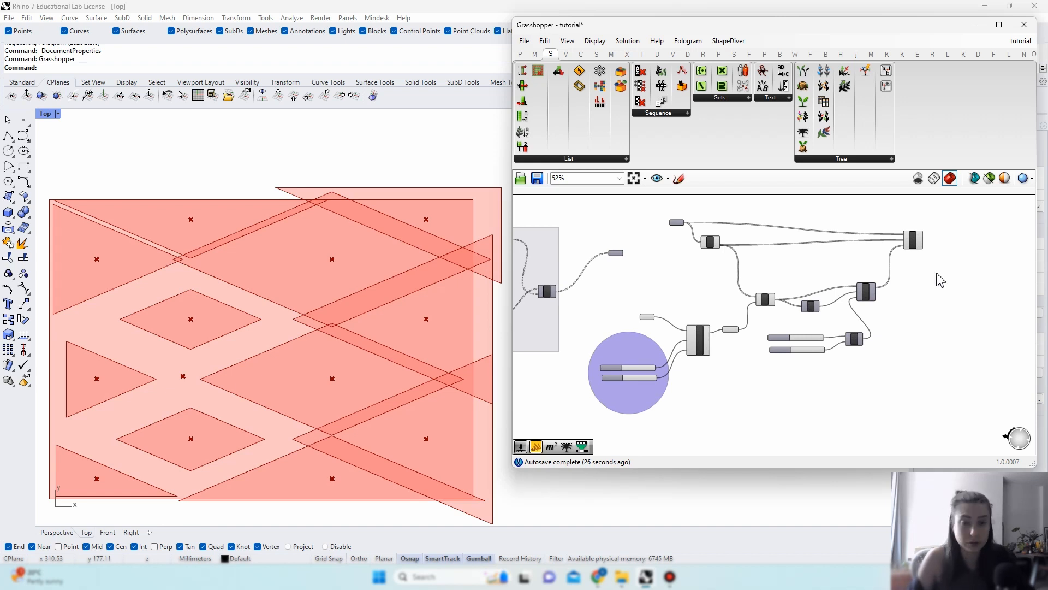
{"action": "scroll", "coordinate": [882, 293], "scroll_direction": "up", "scroll_amount": 3}
{"action": "double_click", "coordinate": [847, 295]}
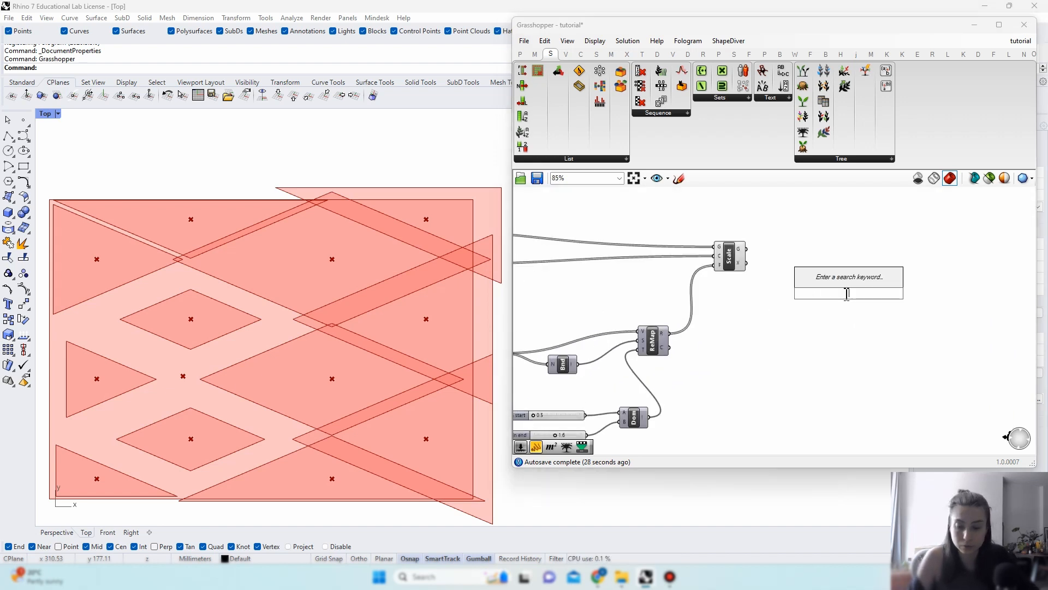
{"action": "type", "text": "rotate"}
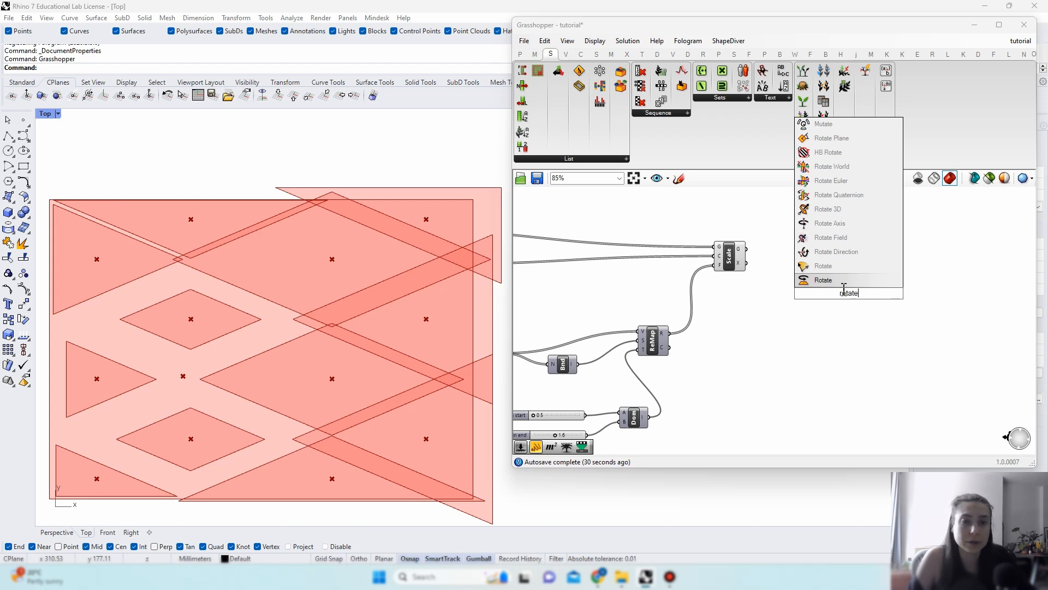
{"action": "left_click", "coordinate": [843, 281]}
{"action": "right_click_drag", "start_coordinate": [803, 309], "coordinate": [892, 298]}
Step: Set both the Domain start and Domain end sliders to 1.0
{"action": "left_click", "coordinate": [630, 406]}
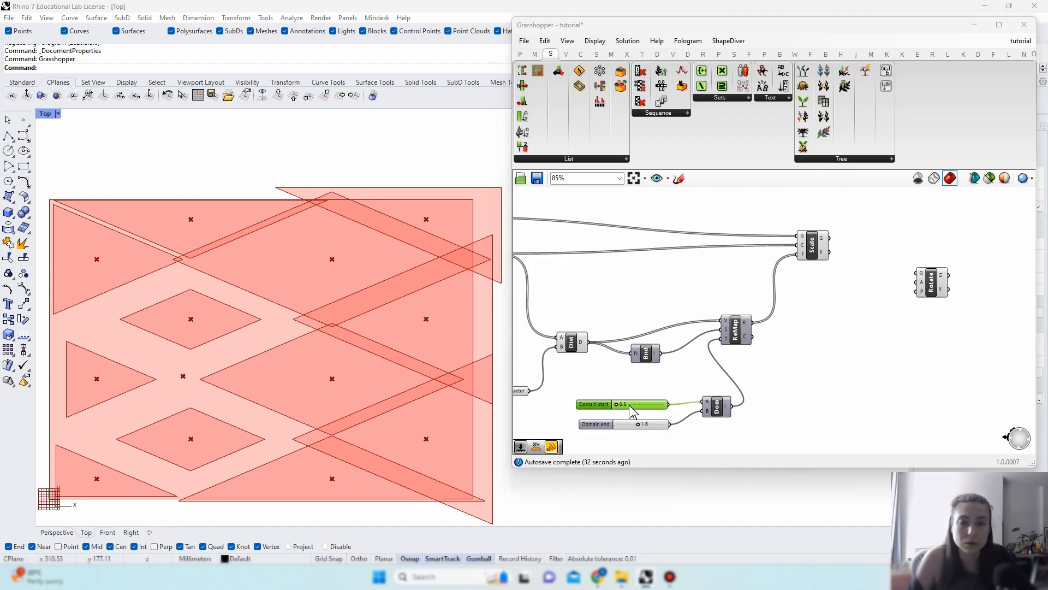
{"action": "double_click", "coordinate": [630, 405]}
{"action": "left_click", "coordinate": [681, 510]}
{"action": "scroll", "coordinate": [616, 407], "scroll_direction": "up", "scroll_amount": 2}
{"action": "left_click_drag", "start_coordinate": [617, 405], "coordinate": [632, 431]}
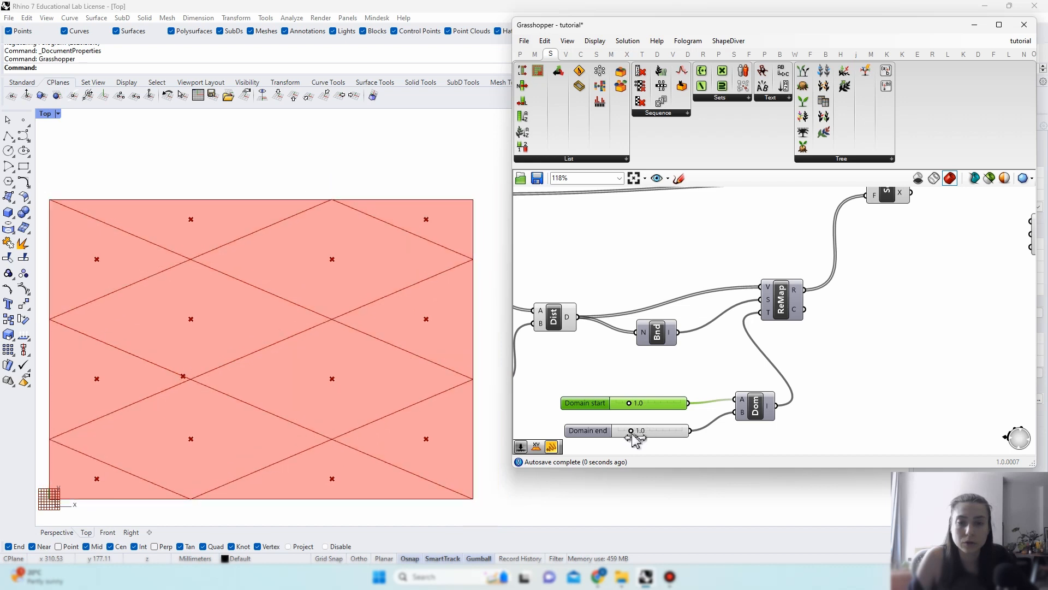
Step: Shift the Rotate component farther from Scale, and set Domain start to 0.7 and Domain end to 1.3
{"action": "scroll", "coordinate": [674, 402], "scroll_direction": "down", "scroll_amount": 4}
{"action": "left_click", "coordinate": [786, 289]}
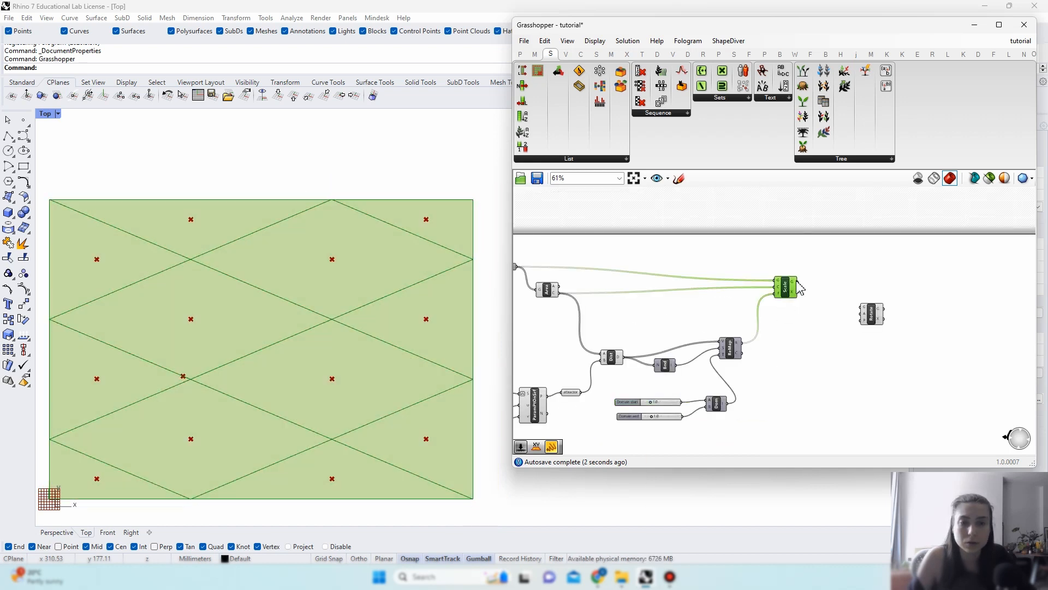
{"action": "left_click", "coordinate": [891, 321]}
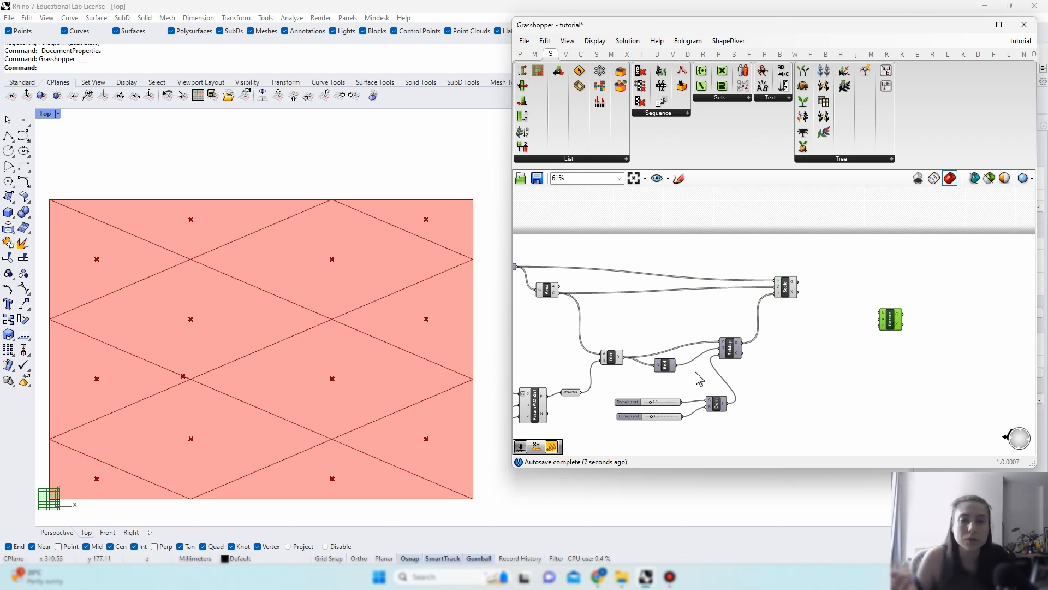
{"action": "scroll", "coordinate": [644, 416], "scroll_direction": "up", "scroll_amount": 3}
{"action": "left_click_drag", "start_coordinate": [639, 404], "coordinate": [658, 428]}
{"action": "scroll", "coordinate": [863, 314], "scroll_direction": "down", "scroll_amount": 3}
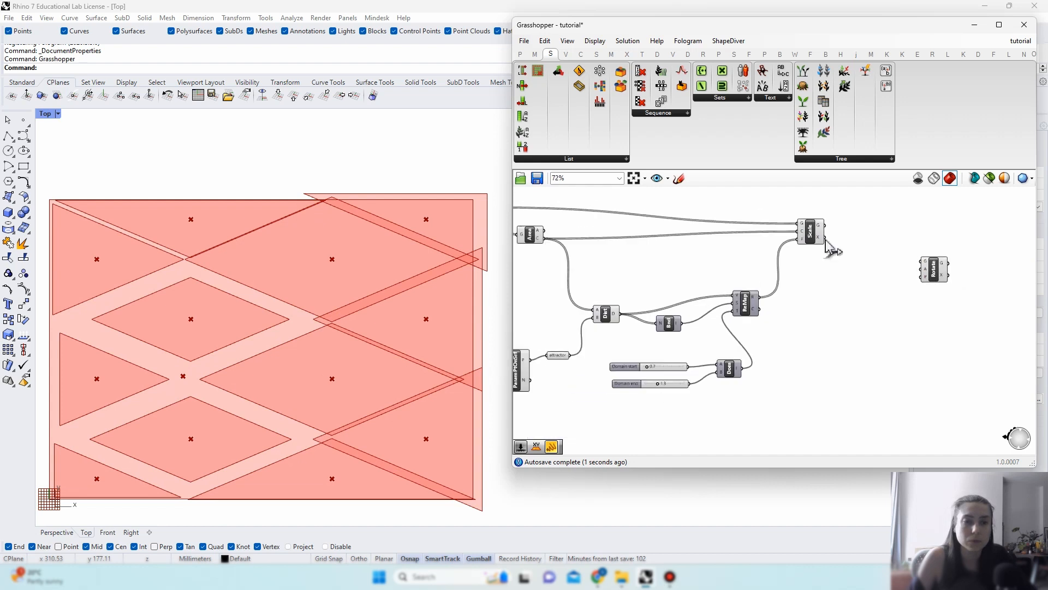
Step: Group the Domain start and Domain end sliders with a blob outline and place them below the Construct Domain component
{"action": "left_click", "coordinate": [819, 226]}
{"action": "left_click_drag", "start_coordinate": [712, 429], "coordinate": [604, 351]}
{"action": "right_click", "coordinate": [605, 353]}
{"action": "left_click", "coordinate": [630, 432]}
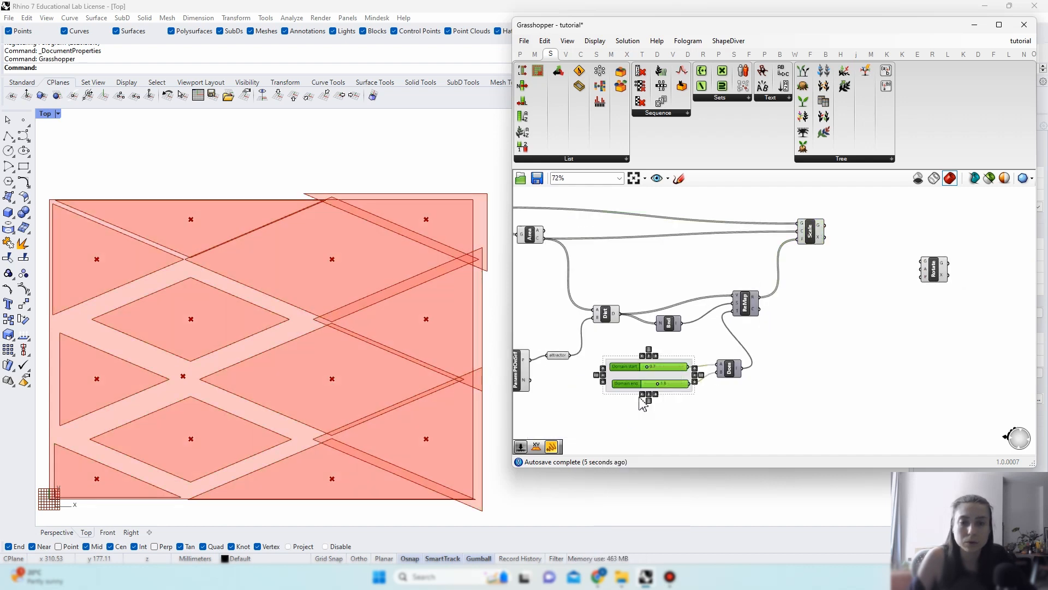
{"action": "right_click", "coordinate": [612, 383]}
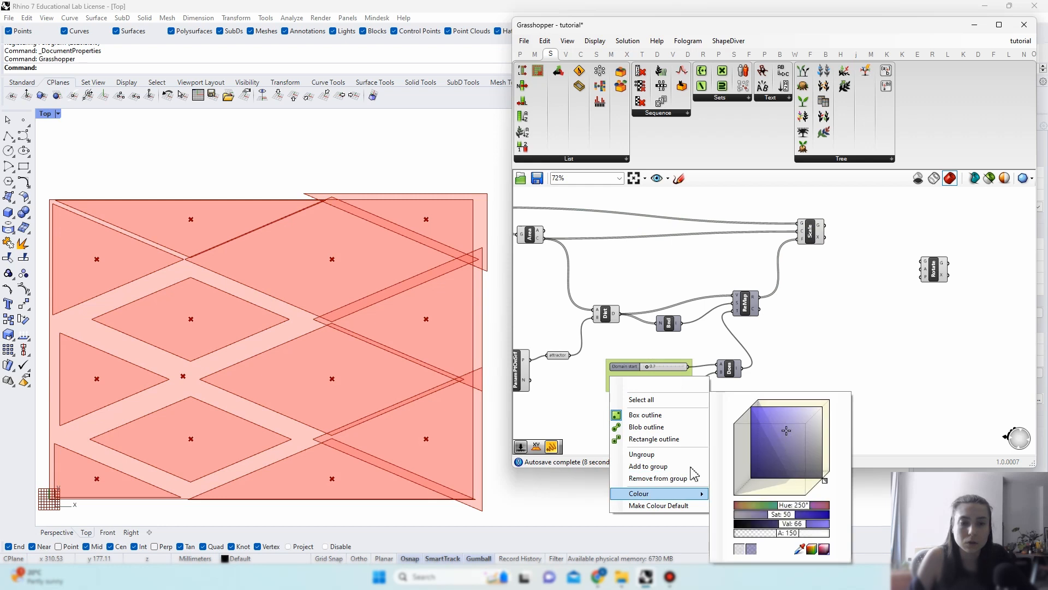
{"action": "left_click", "coordinate": [649, 440]}
{"action": "left_click", "coordinate": [872, 374]}
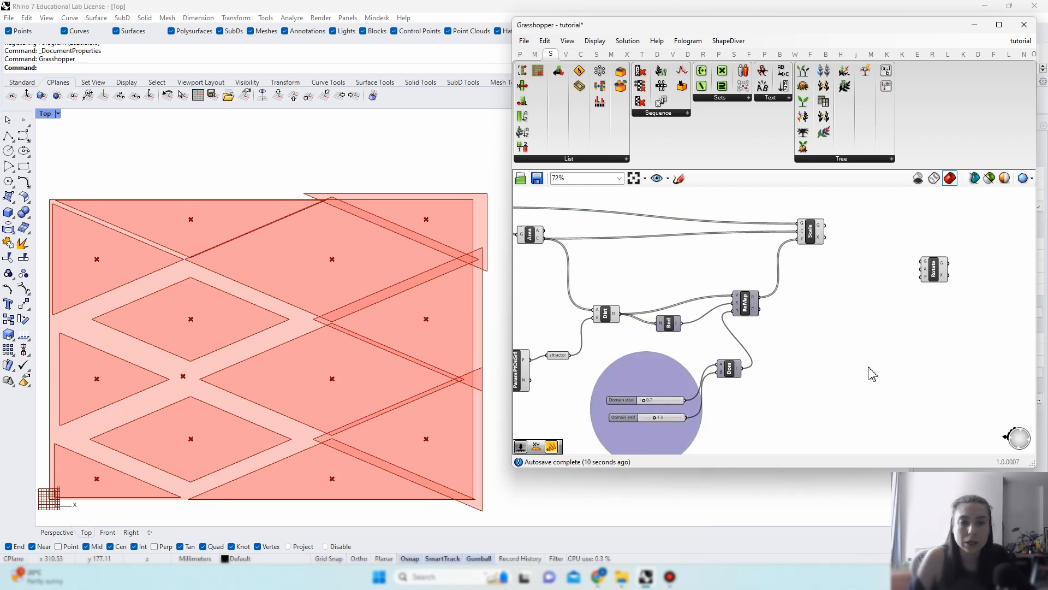
Step: Connect the Scale component's Geometry output to the Rotate component's Geometry input and place Rotate slightly lower than Scale
{"action": "left_click", "coordinate": [817, 233]}
{"action": "left_click_drag", "start_coordinate": [934, 269], "coordinate": [961, 248]}
{"action": "left_click", "coordinate": [813, 246]}
{"action": "mouse_move", "coordinate": [824, 245]}
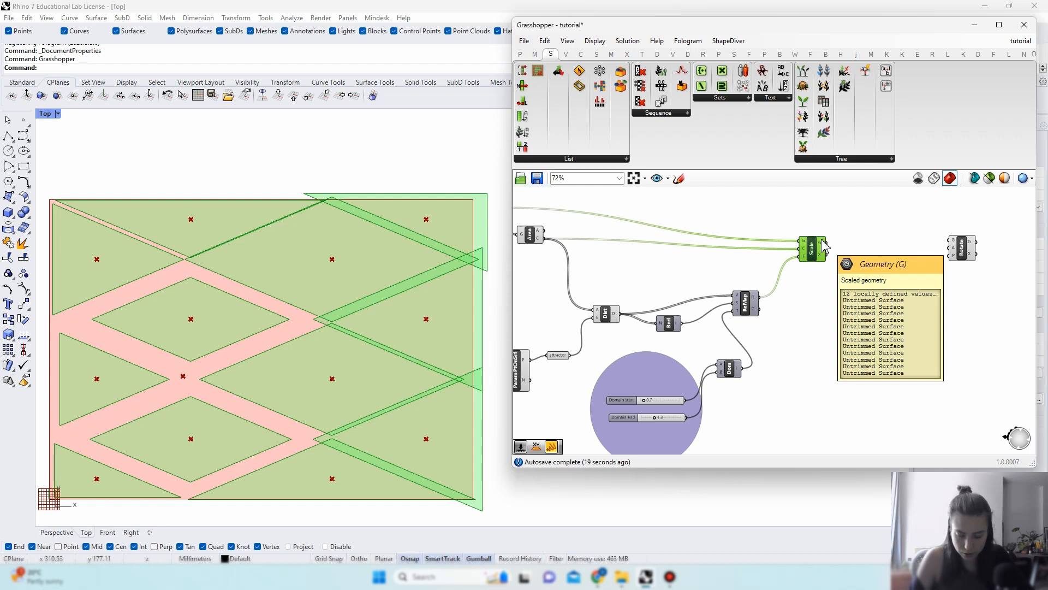
{"action": "left_click_drag", "start_coordinate": [824, 245], "coordinate": [979, 290]}
{"action": "mouse_move", "coordinate": [975, 287]}
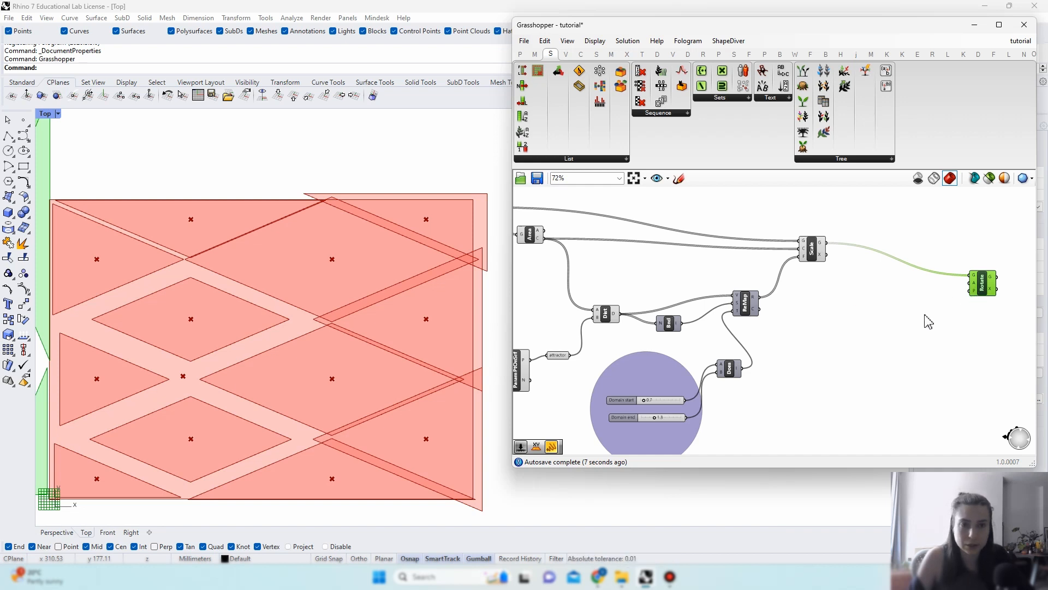
Step: Connect the Area component's centroid output to the Rotate component's Plane input and hide that wire
{"action": "right_click_drag", "start_coordinate": [631, 257], "coordinate": [661, 251]}
{"action": "left_click", "coordinate": [725, 291]}
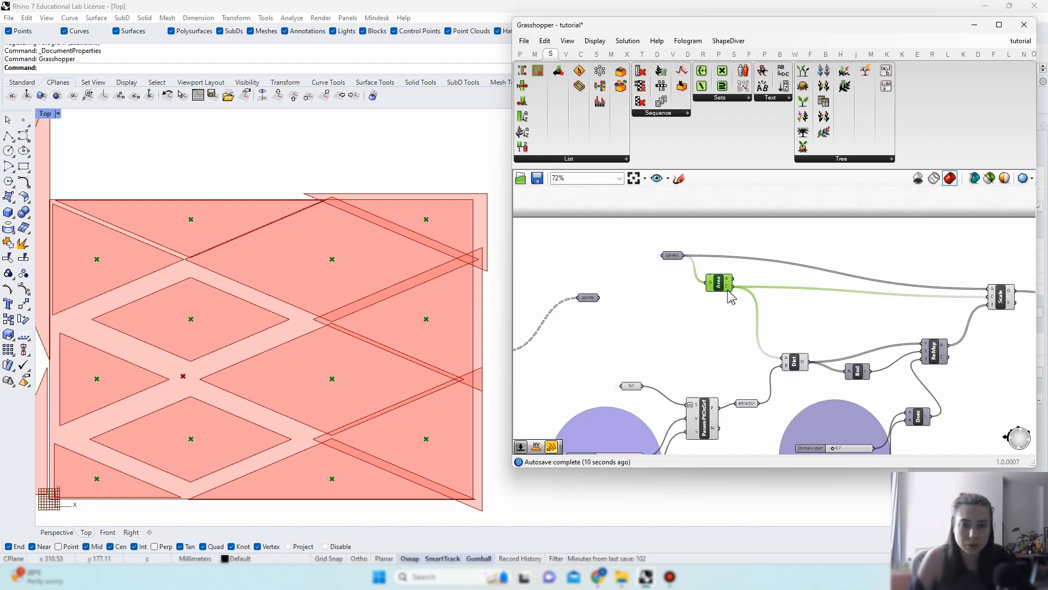
{"action": "left_click_drag", "start_coordinate": [734, 289], "coordinate": [804, 320]}
{"action": "scroll", "coordinate": [732, 291], "scroll_direction": "down", "scroll_amount": 3}
{"action": "scroll", "coordinate": [884, 344], "scroll_direction": "up", "scroll_amount": 3}
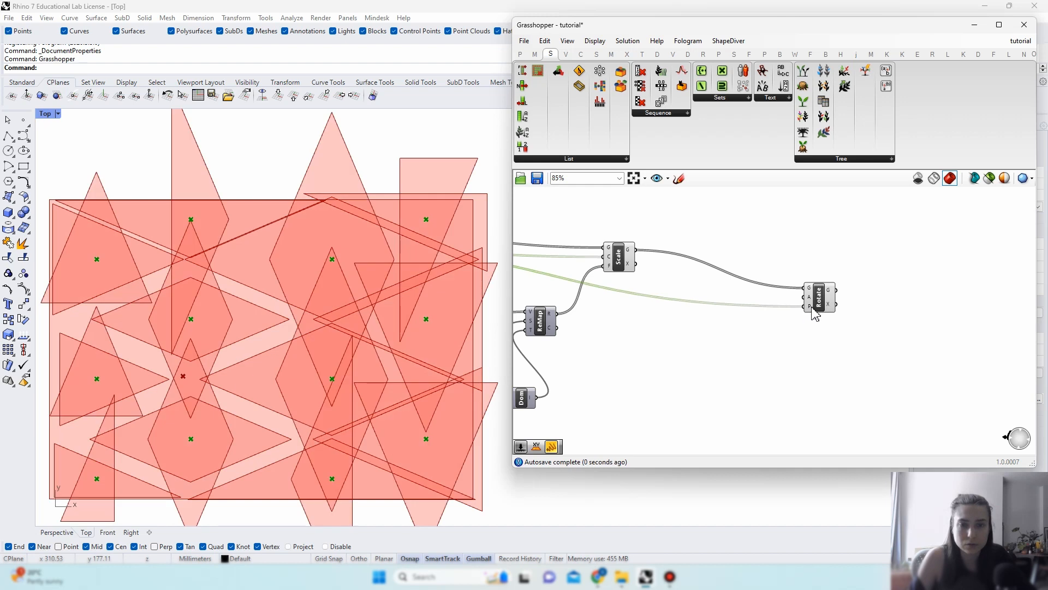
{"action": "right_click", "coordinate": [808, 307]}
{"action": "mouse_move", "coordinate": [873, 339]}
{"action": "left_click", "coordinate": [950, 364]}
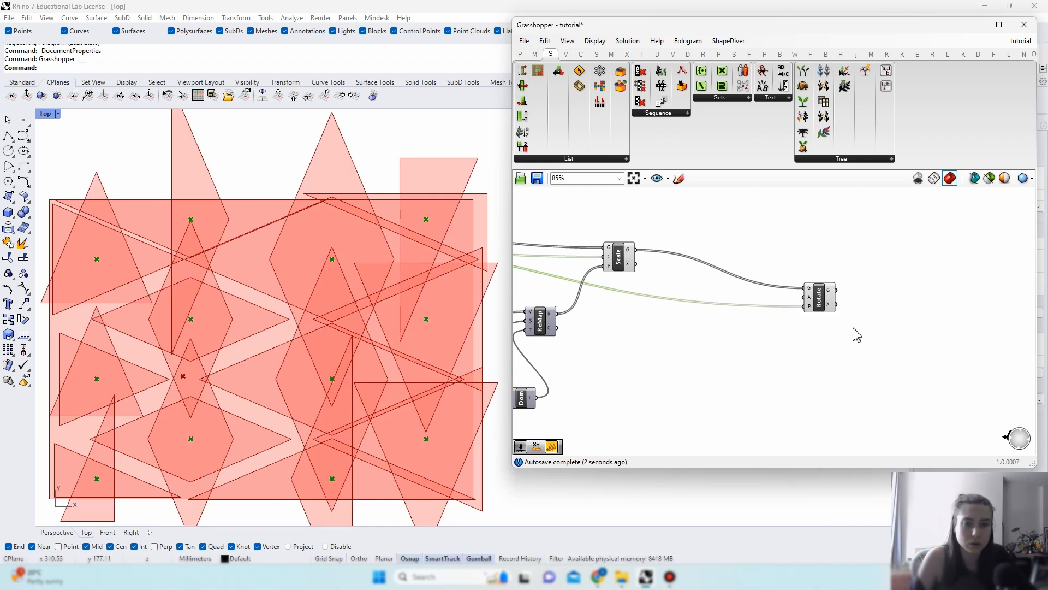
Step: Reposition the Rotate component slightly and switch its Angle input to degrees
{"action": "left_click", "coordinate": [815, 307]}
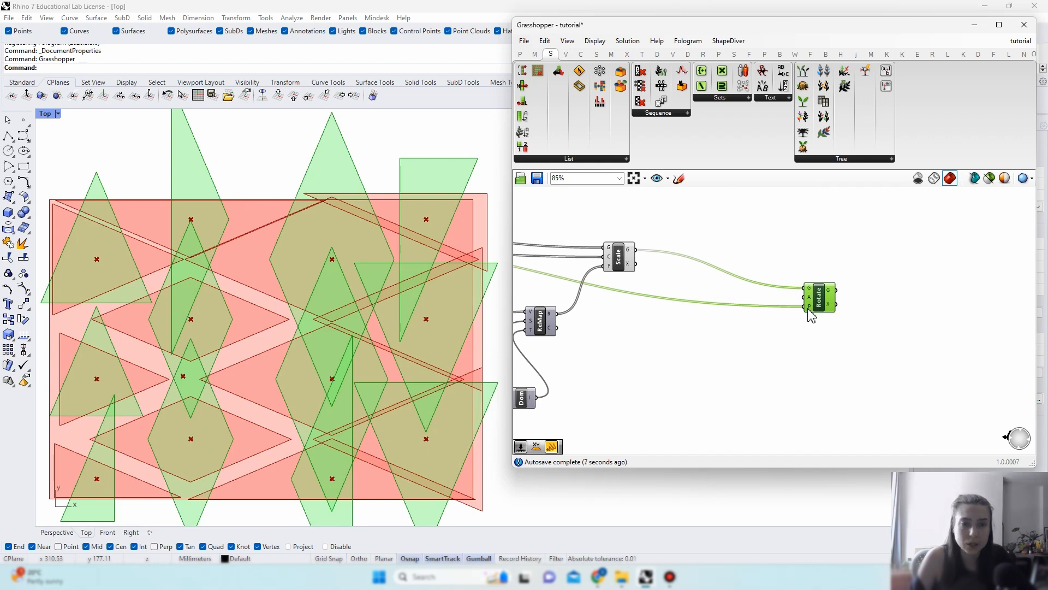
{"action": "mouse_move", "coordinate": [810, 314]}
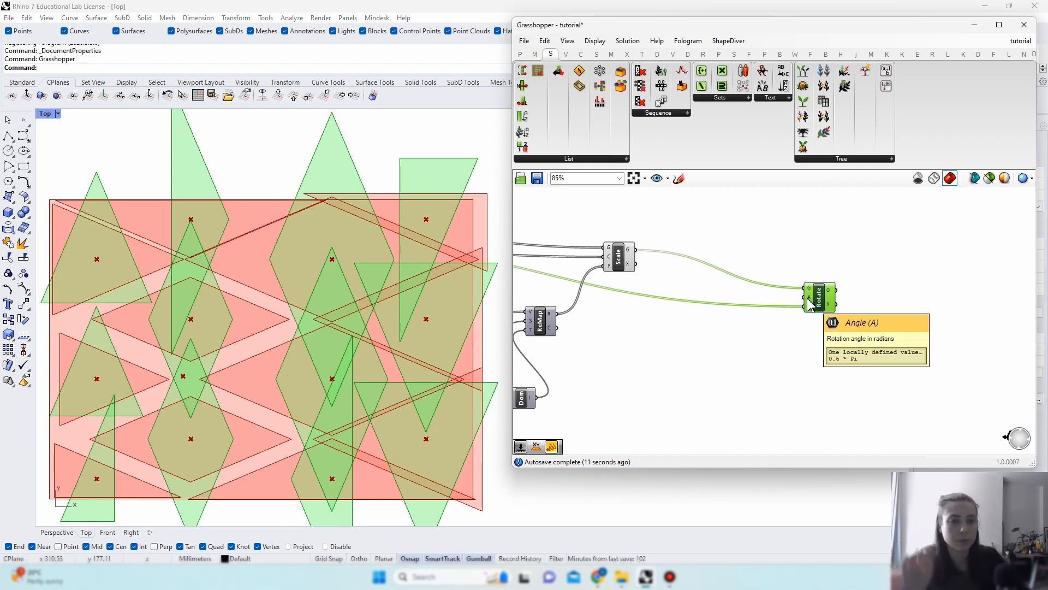
{"action": "left_click", "coordinate": [802, 334]}
{"action": "right_click_drag", "start_coordinate": [813, 303], "coordinate": [923, 309]}
{"action": "left_click", "coordinate": [923, 309]}
{"action": "left_click_drag", "start_coordinate": [923, 308], "coordinate": [885, 296]}
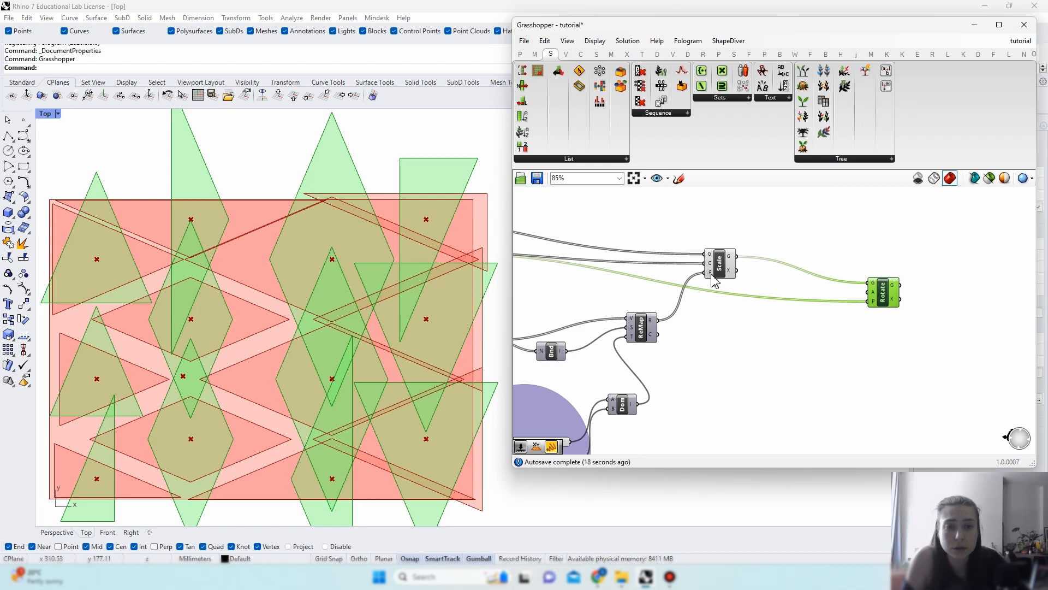
{"action": "right_click", "coordinate": [877, 299]}
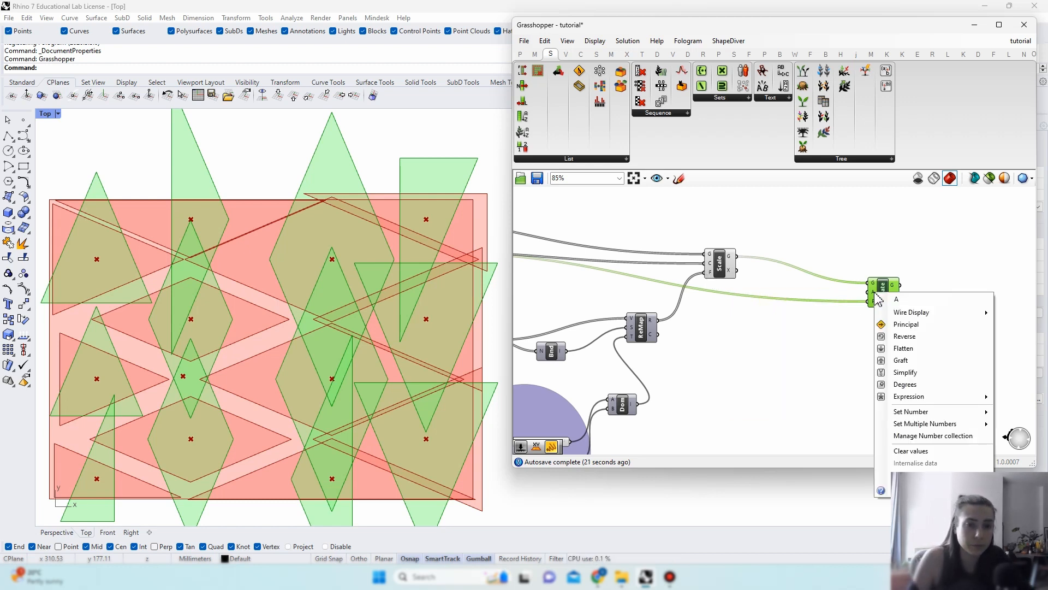
{"action": "left_click", "coordinate": [918, 384]}
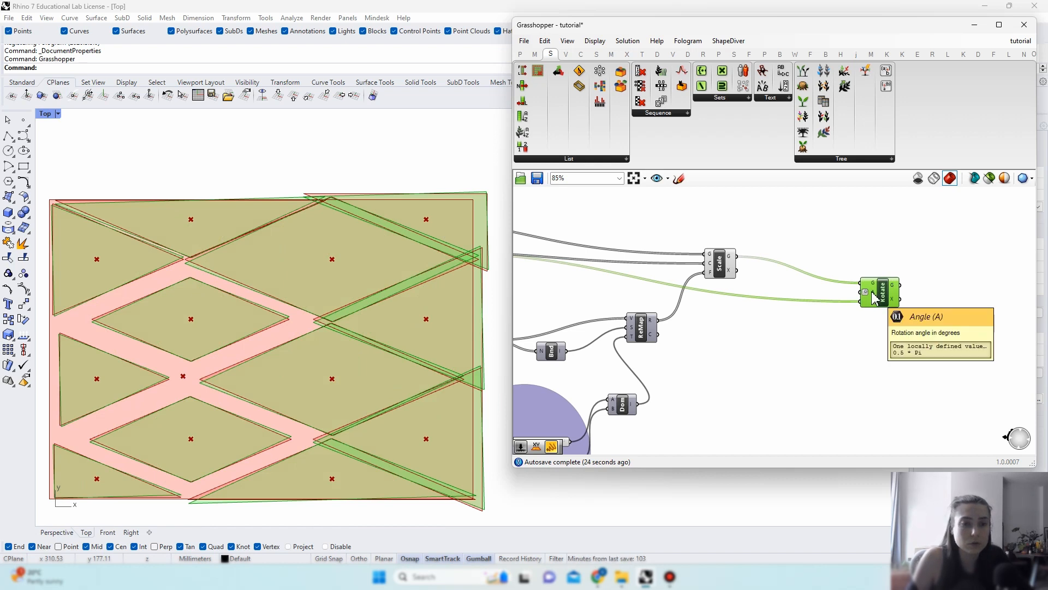
Step: Move the Rotate component farther from Scale to make room for another remapping chain
{"action": "double_click", "coordinate": [789, 380]}
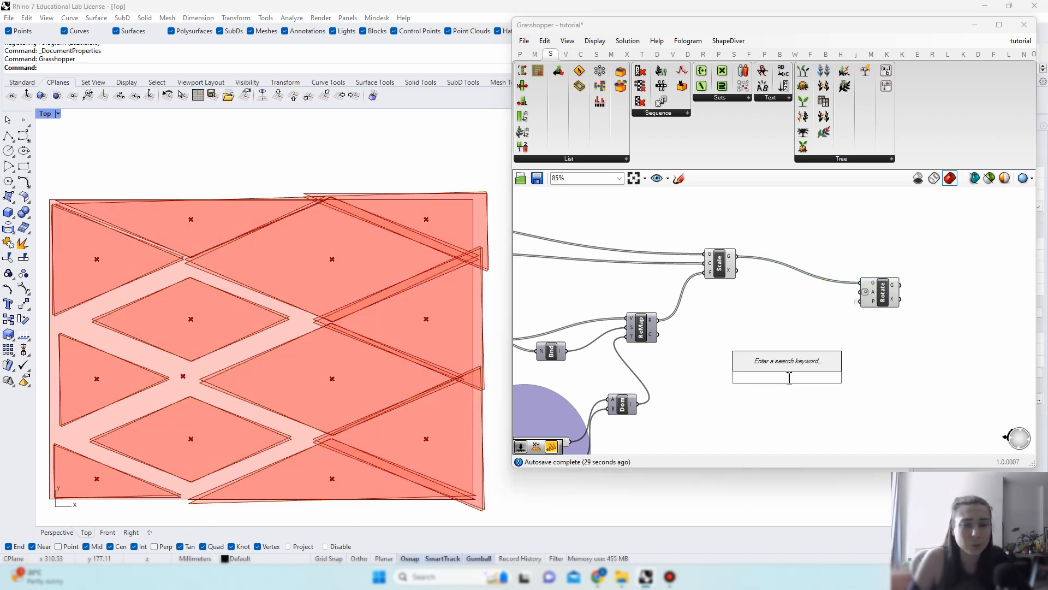
{"action": "key", "text": "Escape"}
{"action": "left_click_drag", "start_coordinate": [887, 295], "coordinate": [961, 282]}
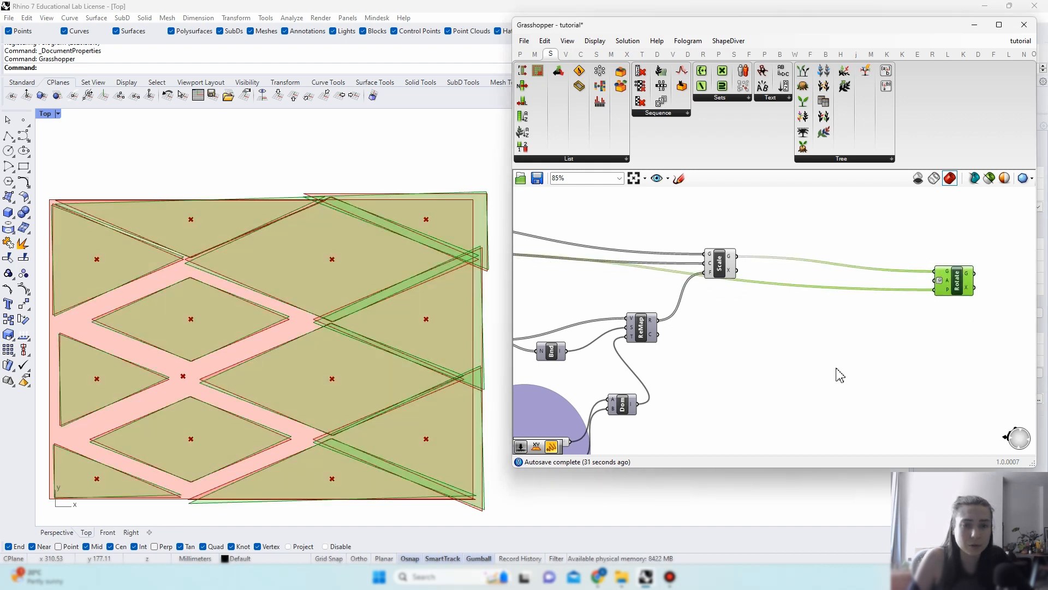
{"action": "double_click", "coordinate": [838, 370]}
{"action": "key", "text": "Escape"}
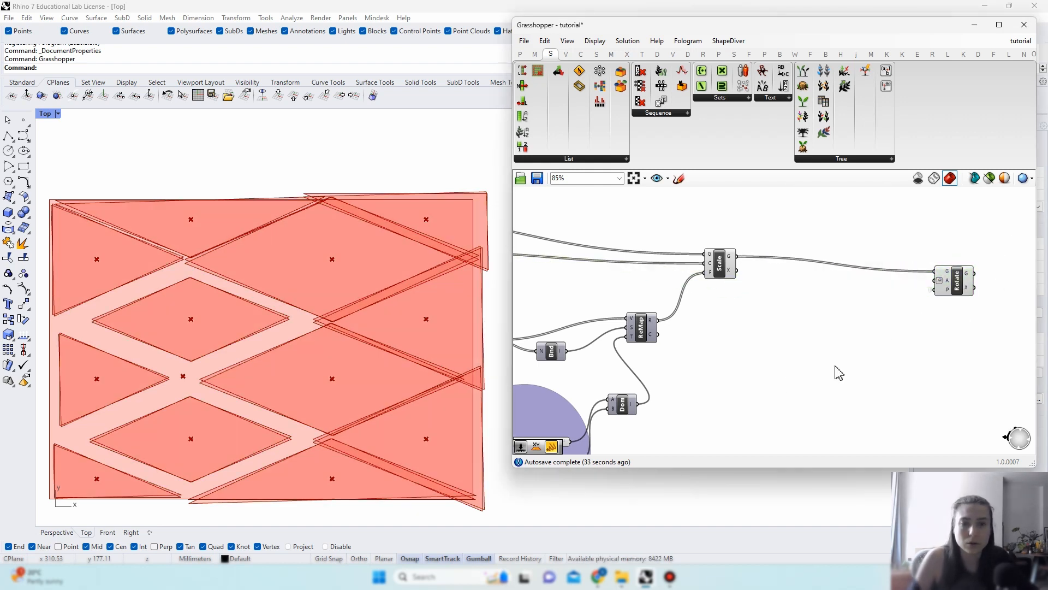
Step: Duplicate the Distance, Bounds, ReMap, Construct Domain and grouped domain sliders, and place the copies below the Rotate component
{"action": "right_click_drag", "start_coordinate": [836, 370], "coordinate": [861, 314]}
{"action": "left_click_drag", "start_coordinate": [796, 427], "coordinate": [610, 265]}
{"action": "scroll", "coordinate": [662, 274], "scroll_direction": "down", "scroll_amount": 2}
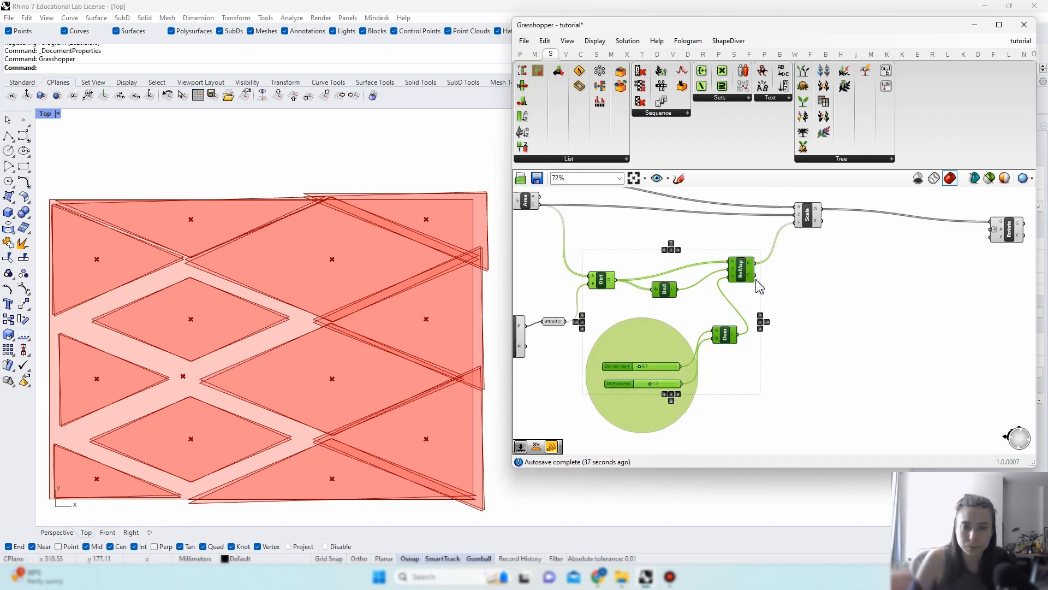
{"action": "key", "text": "ctrl+c"}
{"action": "key", "text": "ctrl+v"}
{"action": "left_click_drag", "start_coordinate": [758, 279], "coordinate": [988, 294]}
{"action": "left_click", "coordinate": [1009, 356]}
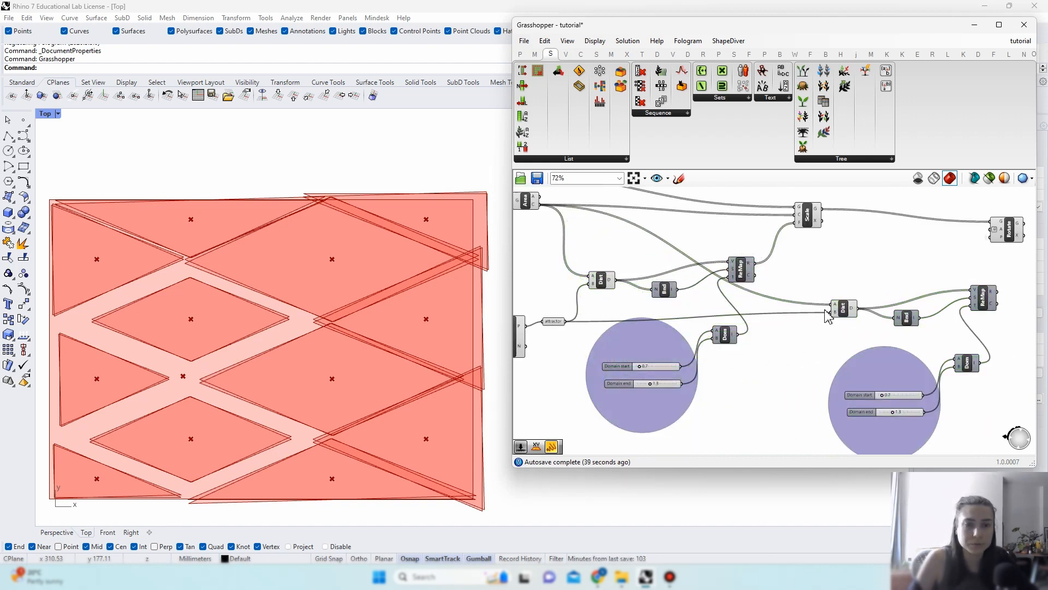
Step: Feed the copied Bounds and ReMap from the original Distance component and delete the duplicate Distance
{"action": "left_click_drag", "start_coordinate": [843, 315], "coordinate": [832, 303]}
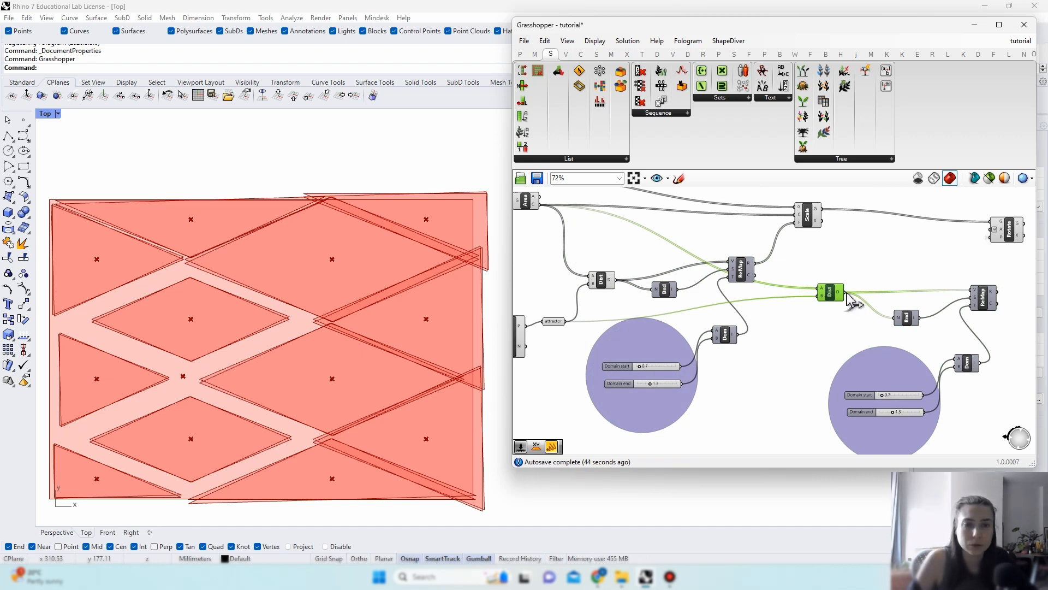
{"action": "left_click_drag", "start_coordinate": [897, 317], "coordinate": [613, 280]}
{"action": "key", "text": "Delete"}
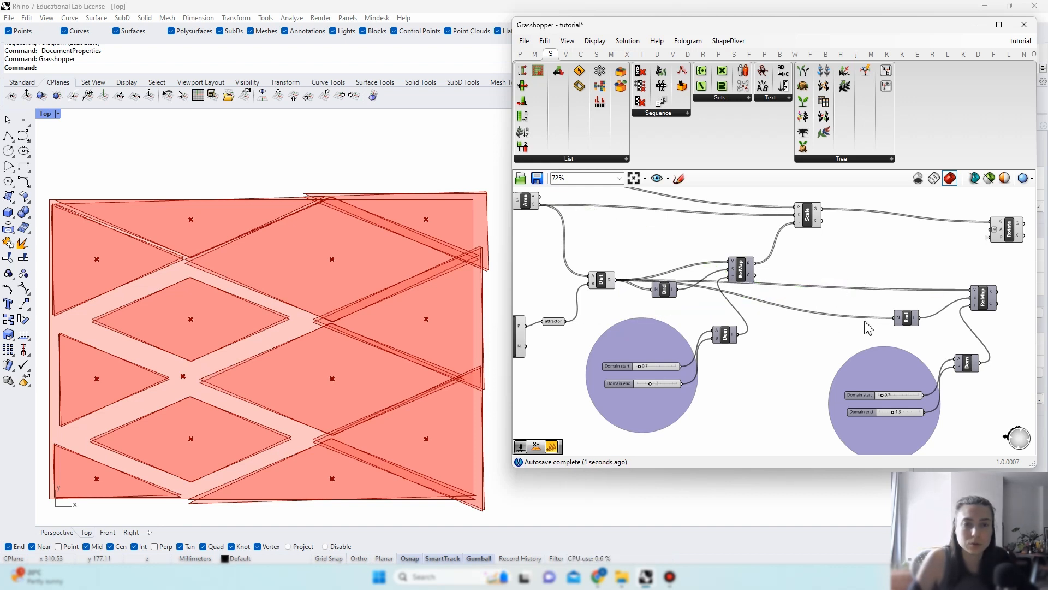
Step: Connect the original Bounds component to the copied ReMap's Source input and delete the duplicate Bounds
{"action": "left_click_drag", "start_coordinate": [902, 323], "coordinate": [893, 318]}
{"action": "left_click_drag", "start_coordinate": [983, 304], "coordinate": [983, 295]}
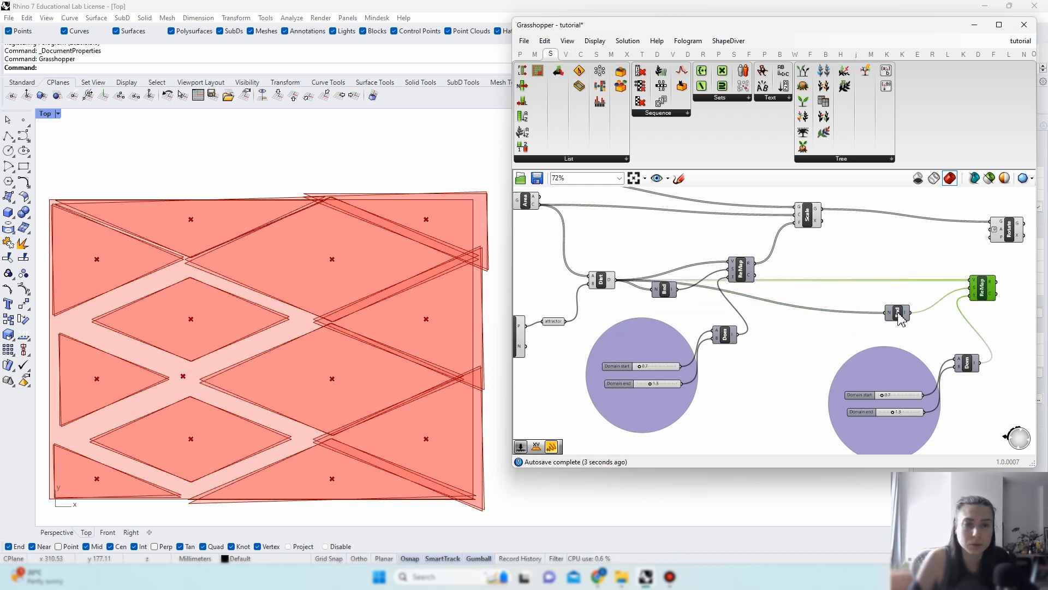
{"action": "left_click_drag", "start_coordinate": [900, 320], "coordinate": [865, 313]}
{"action": "left_click_drag", "start_coordinate": [971, 287], "coordinate": [677, 290]}
{"action": "key", "text": "Delete"}
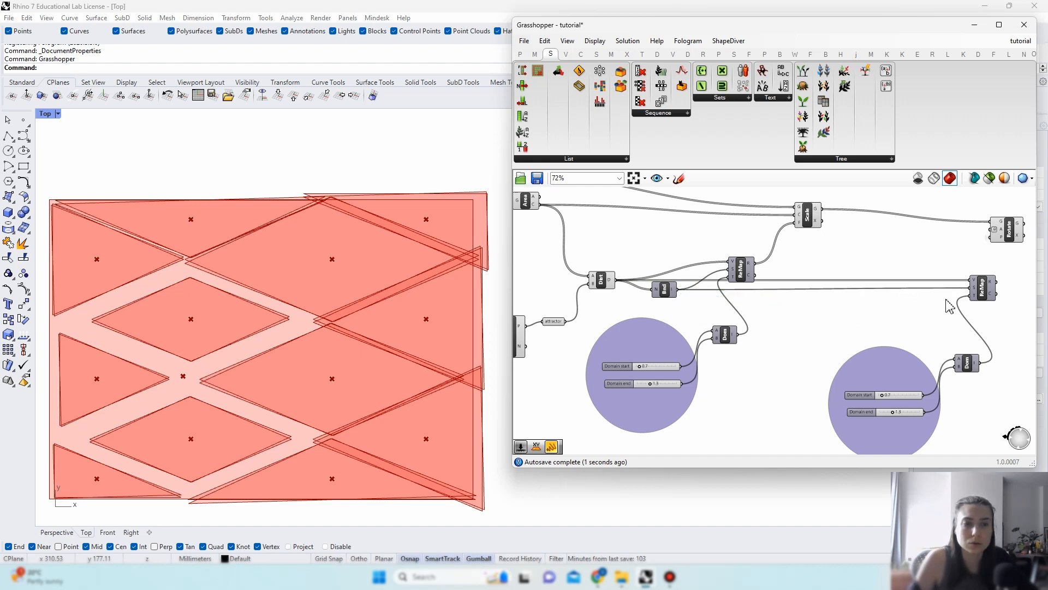
Step: Arrange the copied ReMap above its Construct Domain component, and move Rotate higher and farther from Scale
{"action": "left_click_drag", "start_coordinate": [987, 301], "coordinate": [943, 291]}
{"action": "mouse_move", "coordinate": [949, 276]}
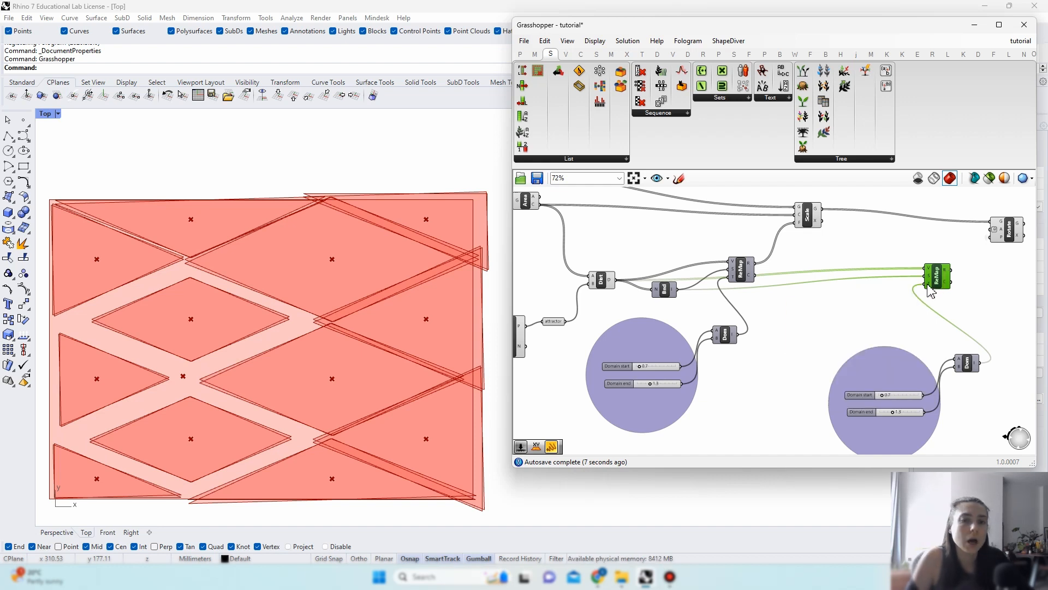
{"action": "mouse_move", "coordinate": [931, 292]}
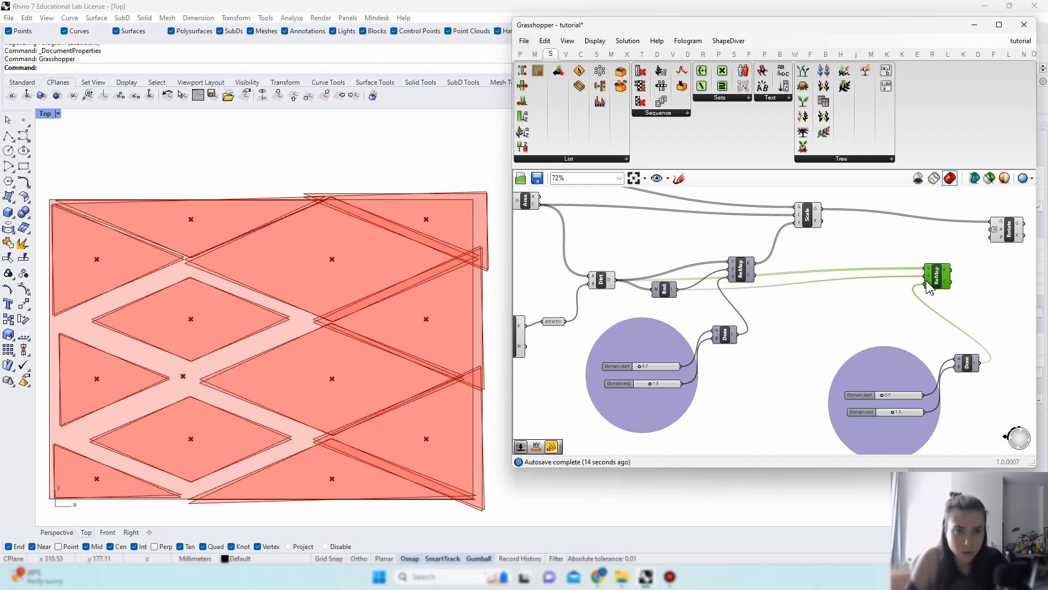
{"action": "scroll", "coordinate": [874, 300], "scroll_direction": "down", "scroll_amount": 1}
{"action": "left_click_drag", "start_coordinate": [852, 243], "coordinate": [904, 224]}
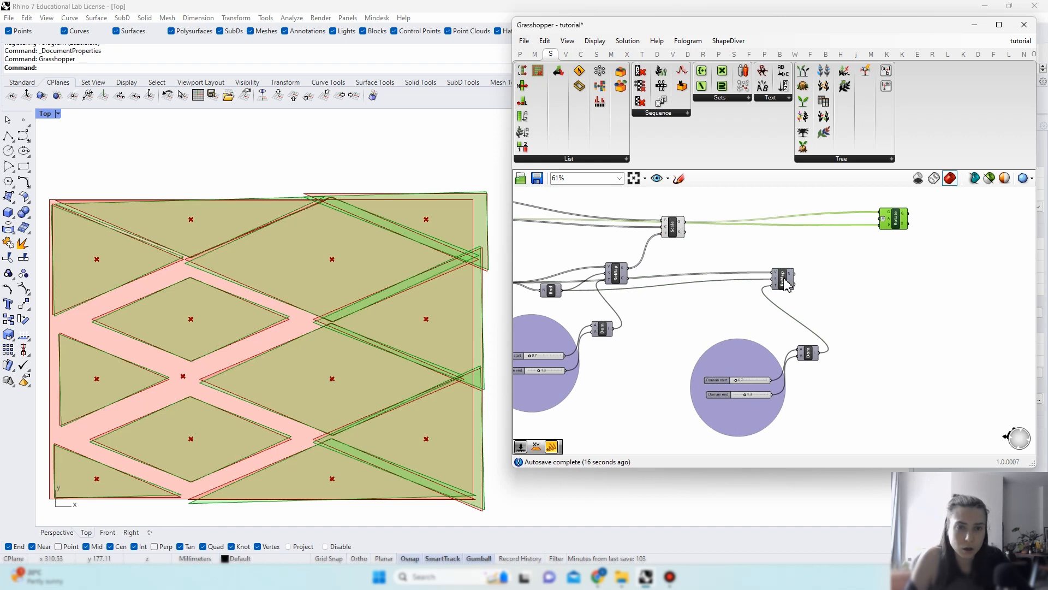
{"action": "left_click_drag", "start_coordinate": [787, 284], "coordinate": [872, 299]}
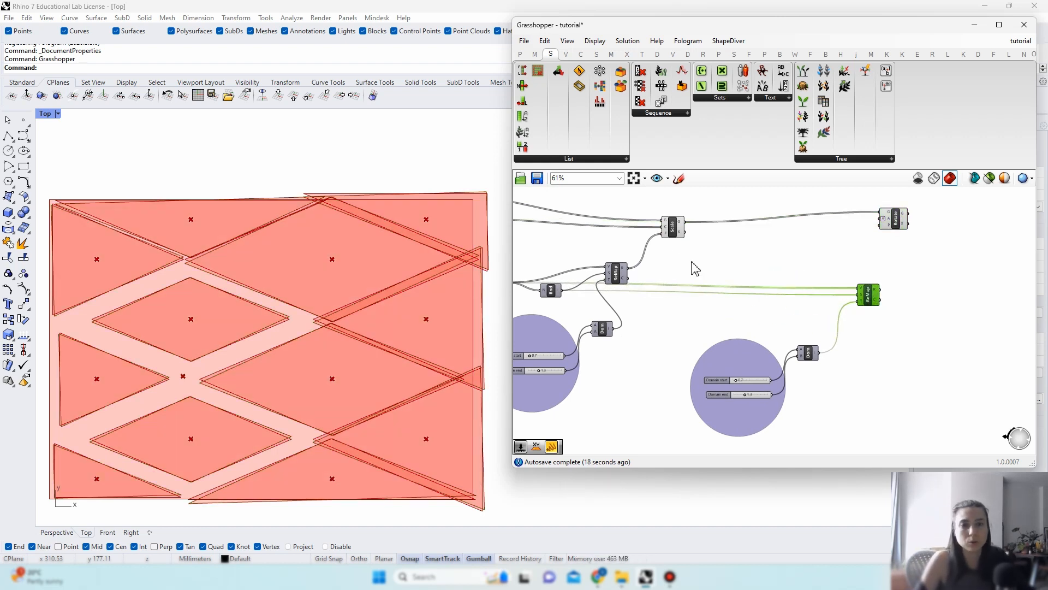
{"action": "left_click", "coordinate": [673, 226]}
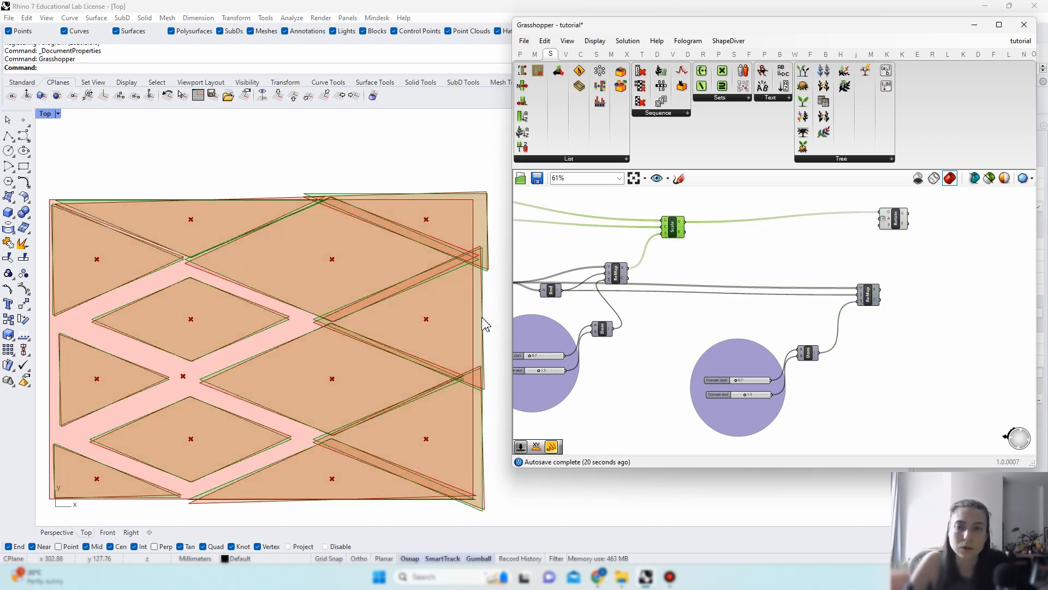
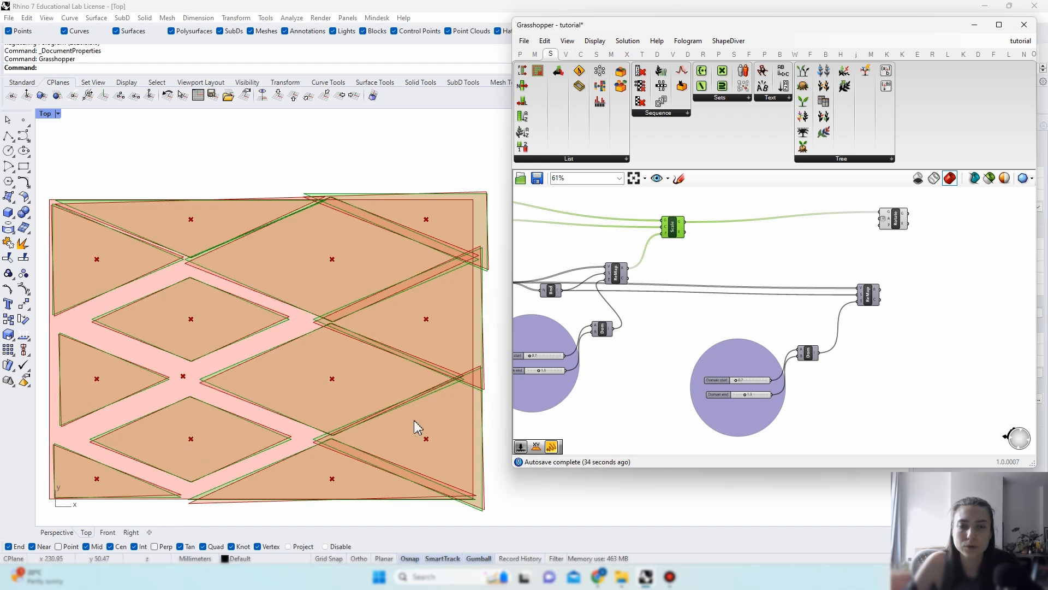
{"action": "left_click", "coordinate": [876, 278]}
{"action": "left_click_drag", "start_coordinate": [875, 303], "coordinate": [848, 298]}
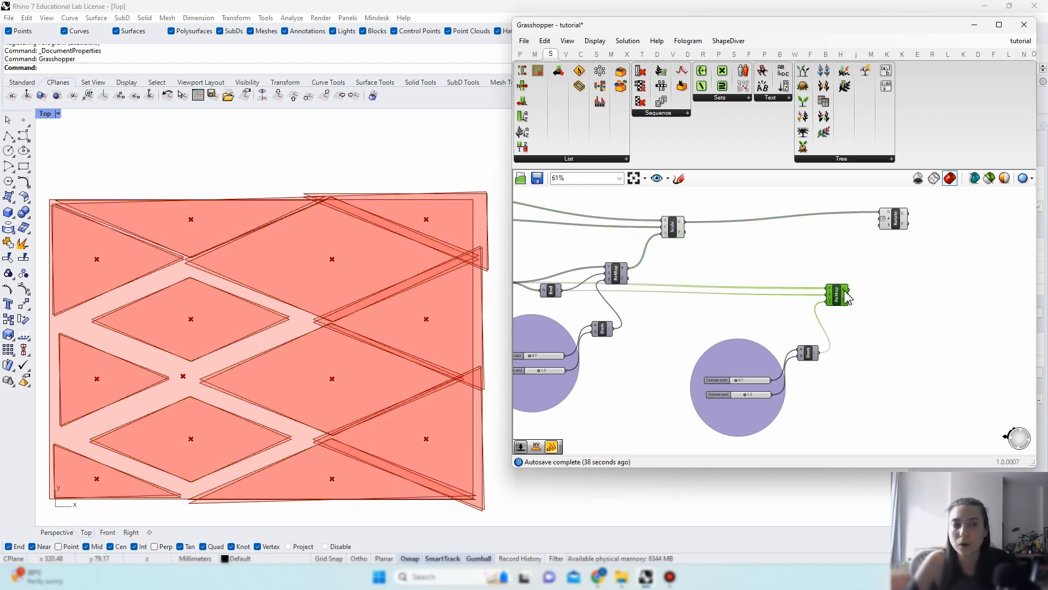
{"action": "left_click", "coordinate": [809, 353]}
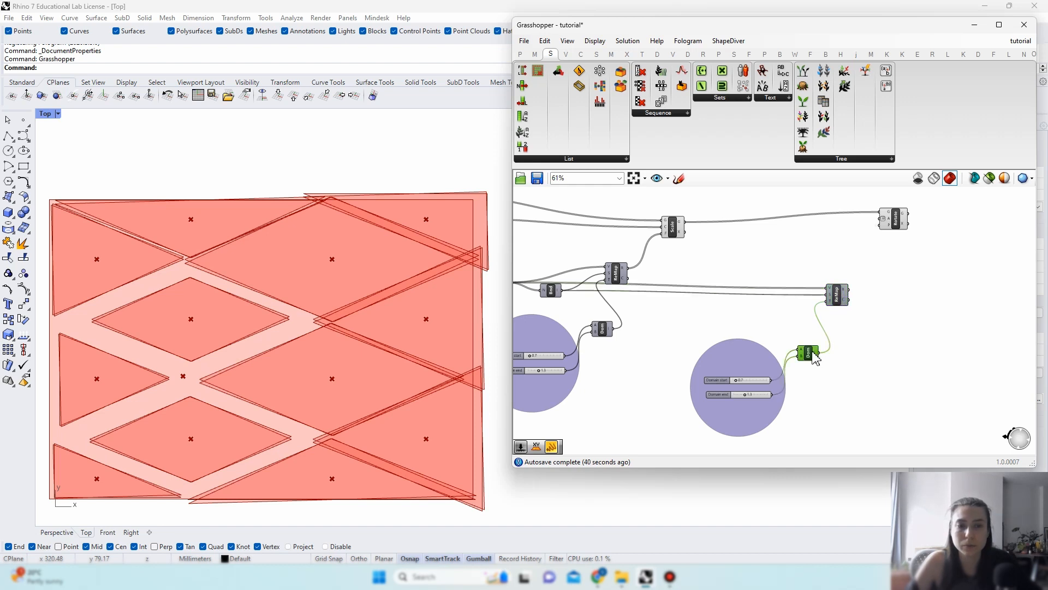
Step: Set the copied Domain start slider to a range of 0 to 180 with 0 decimal digits
{"action": "left_click", "coordinate": [720, 381]}
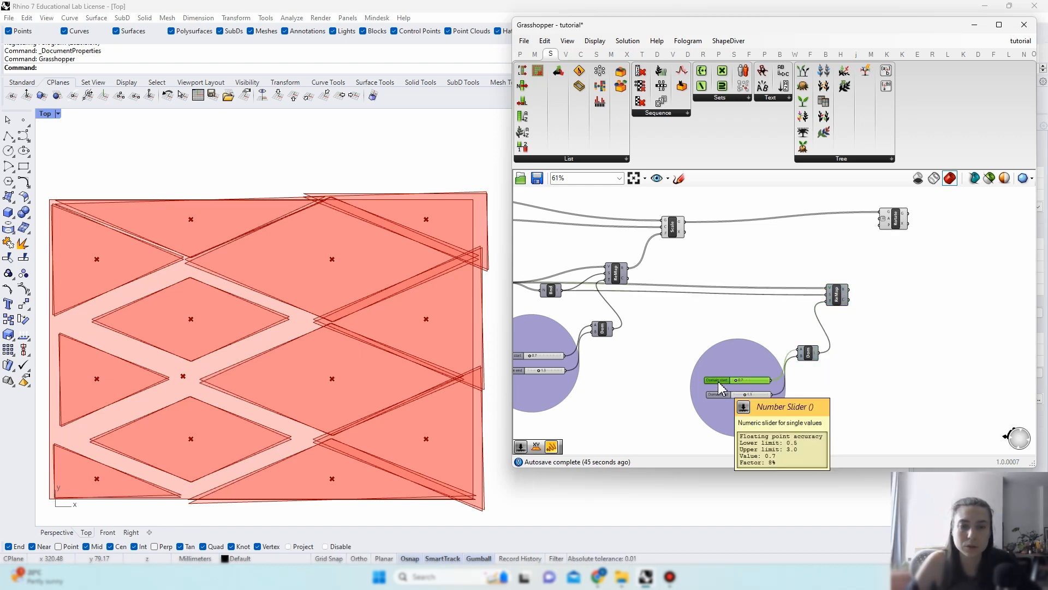
{"action": "double_click", "coordinate": [720, 386]}
{"action": "double_click", "coordinate": [752, 401]}
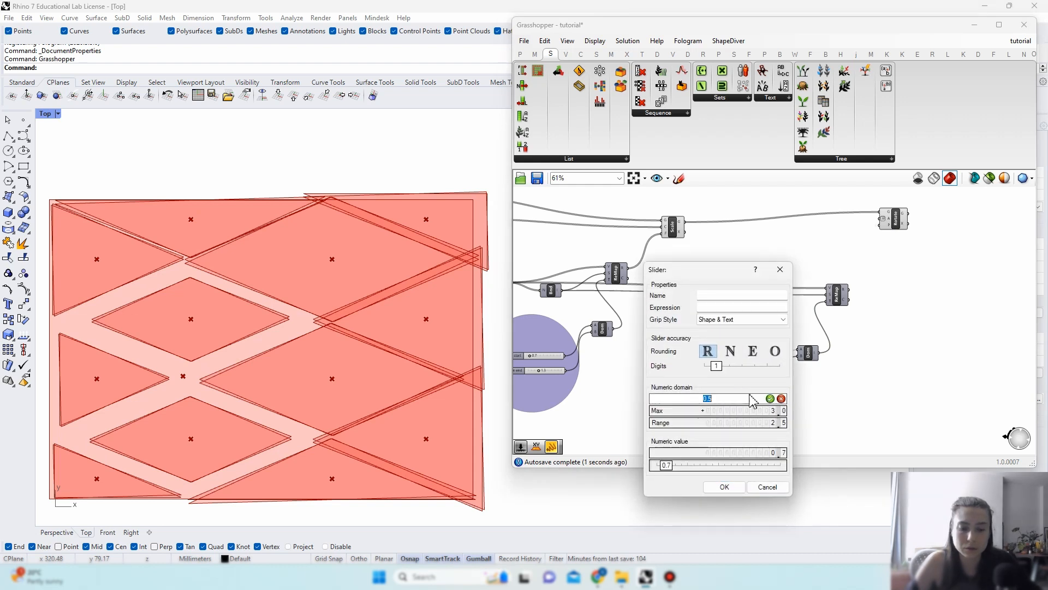
{"action": "type", "text": "0"}
{"action": "key", "text": "Return"}
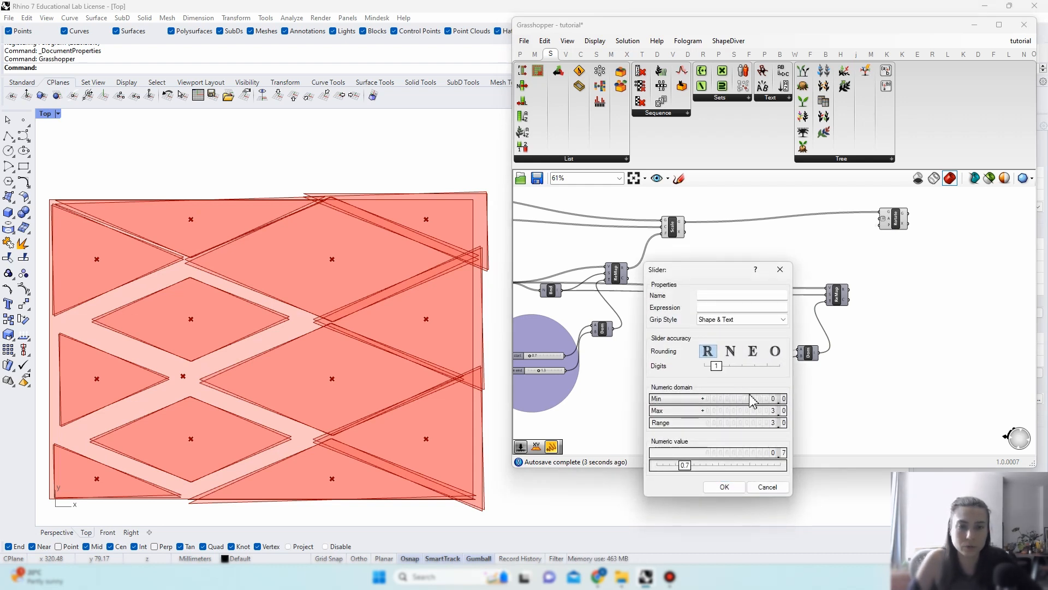
{"action": "double_click", "coordinate": [754, 410]}
{"action": "type", "text": "180"}
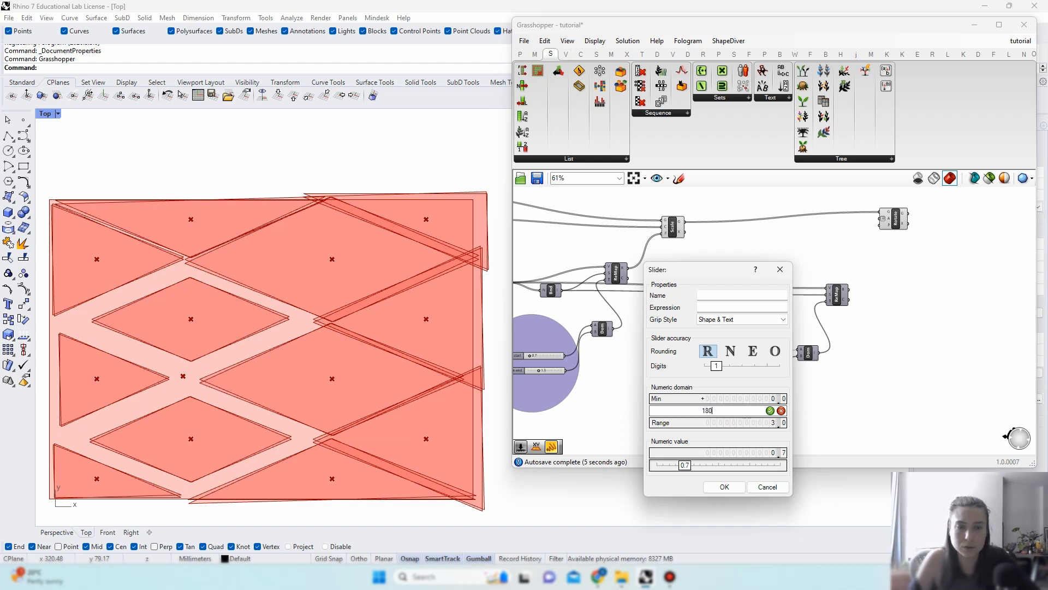
{"action": "key", "text": "Return"}
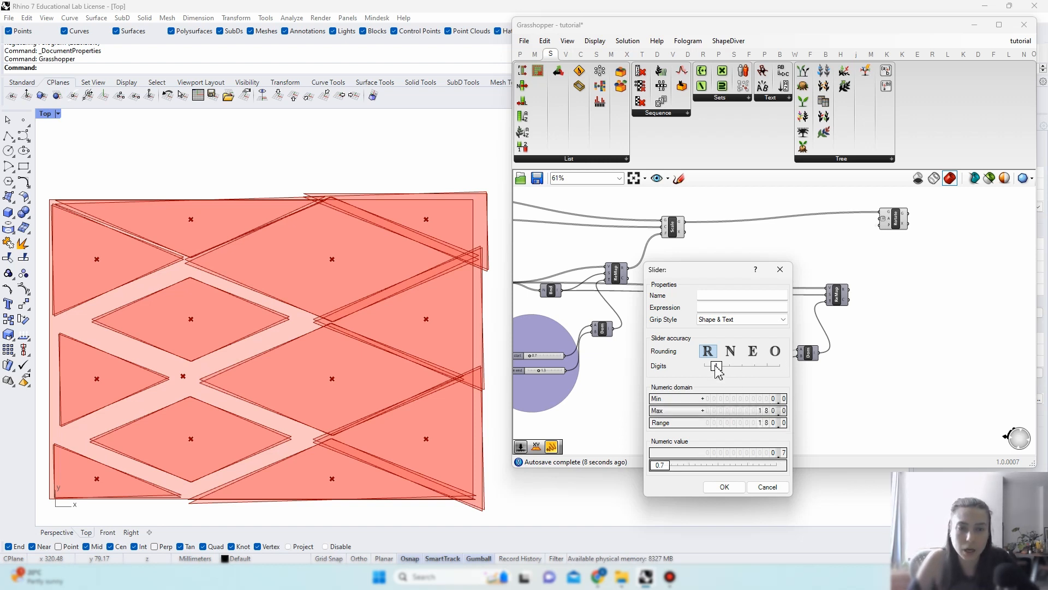
{"action": "left_click_drag", "start_coordinate": [715, 367], "coordinate": [703, 371]}
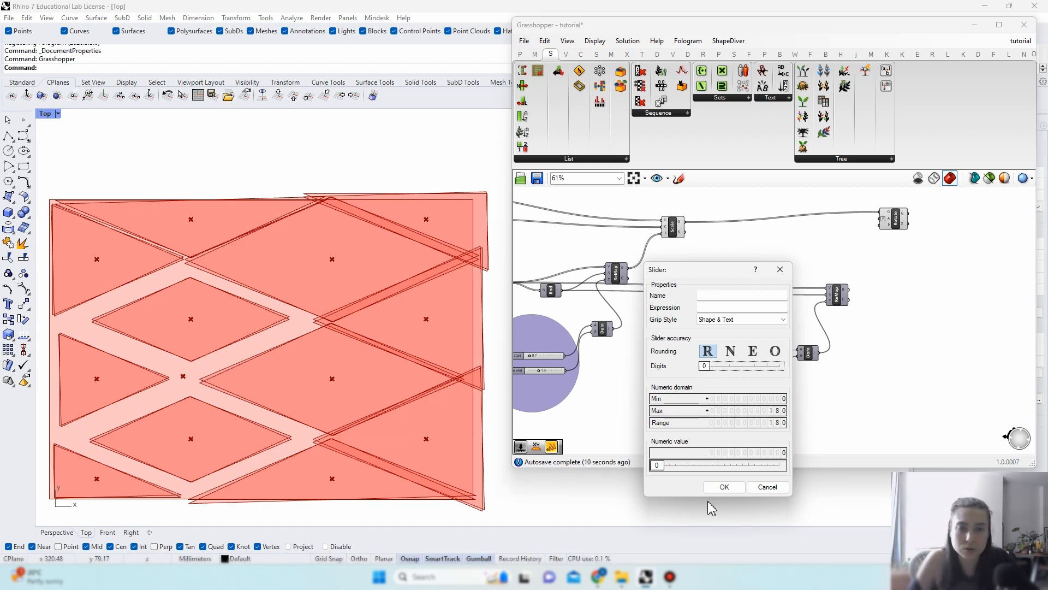
{"action": "left_click", "coordinate": [722, 487]}
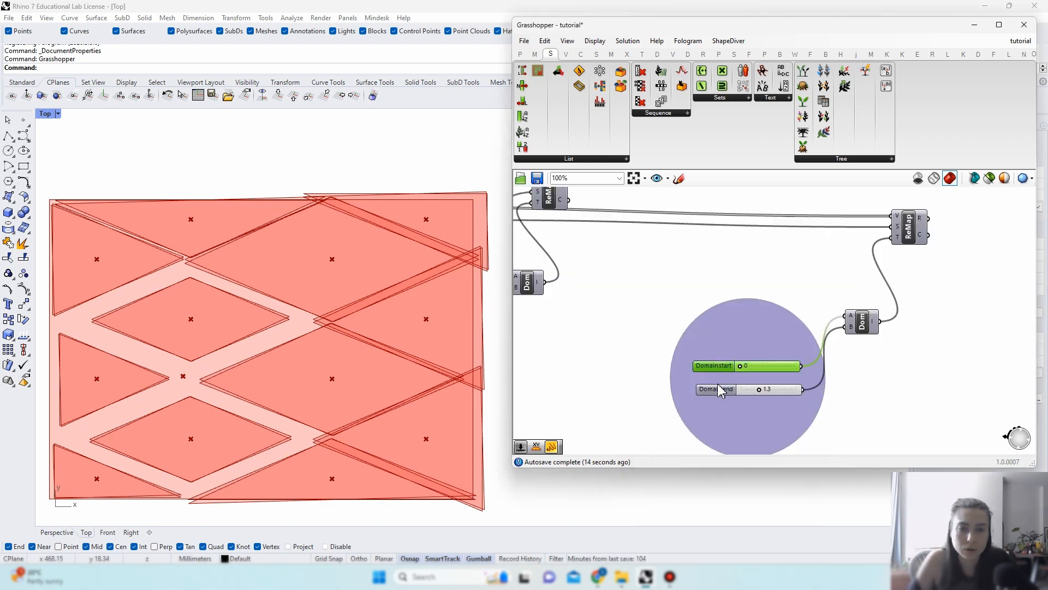
Step: Delete the copied Domain end slider and duplicate the 0 to 180 Domain start slider as its replacement
{"action": "left_click", "coordinate": [717, 389]}
{"action": "key", "text": "Delete"}
{"action": "left_click", "coordinate": [715, 368]}
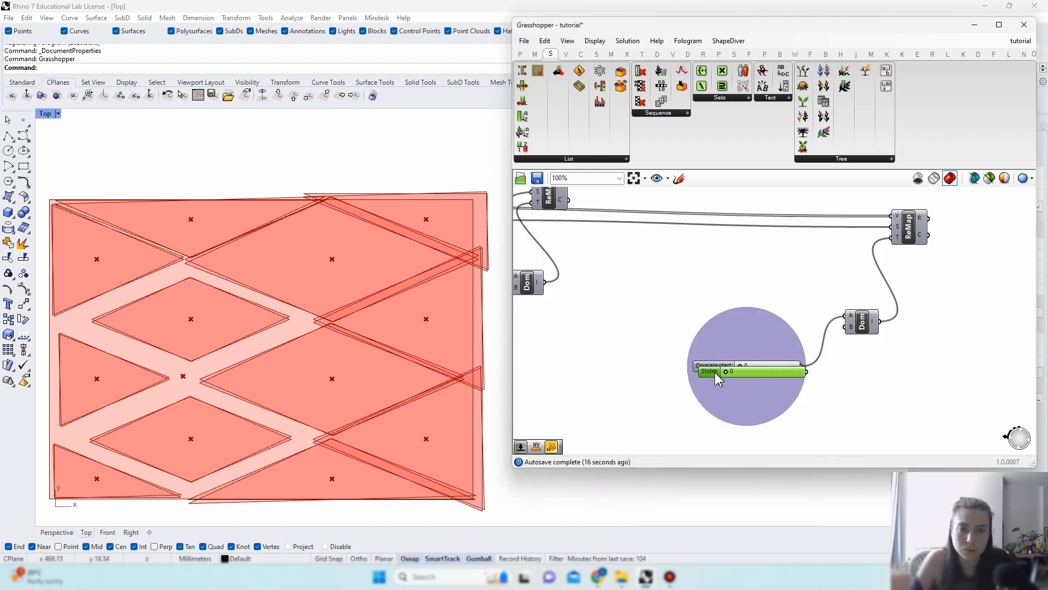
Step: Add the duplicated slider to the Domain start group, set it to 148, and connect it to Construct Domain's B input
{"action": "key", "text": "ctrl+z"}
{"action": "right_click", "coordinate": [719, 404]}
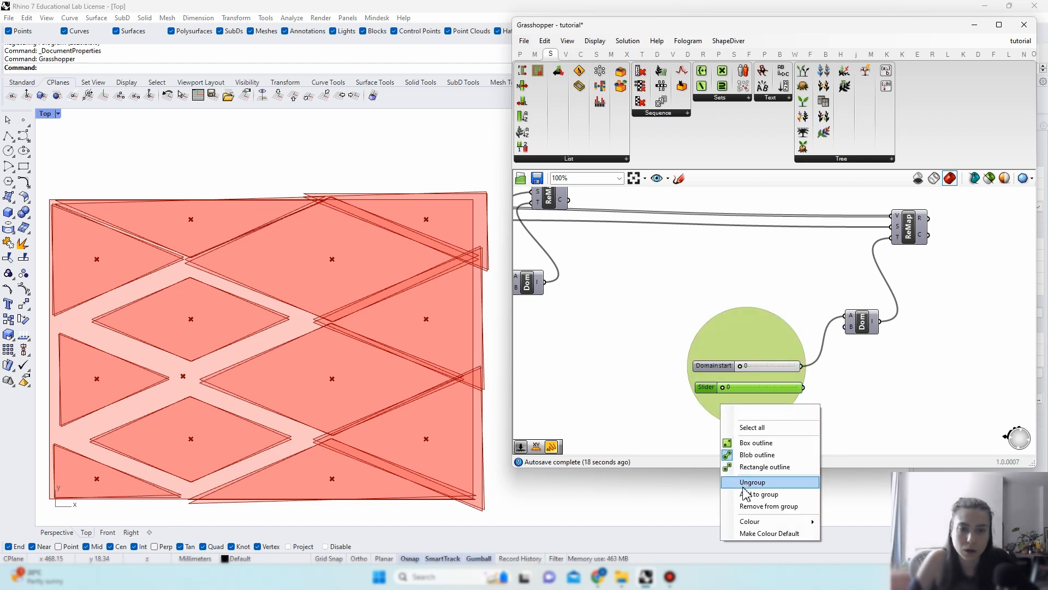
{"action": "left_click", "coordinate": [743, 494]}
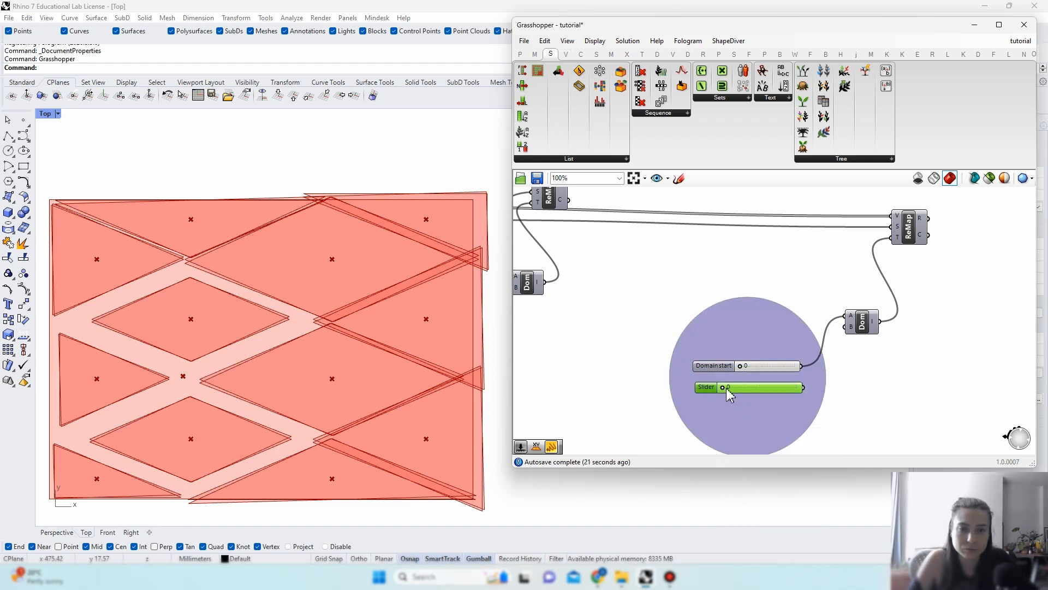
{"action": "left_click_drag", "start_coordinate": [723, 388], "coordinate": [787, 403]}
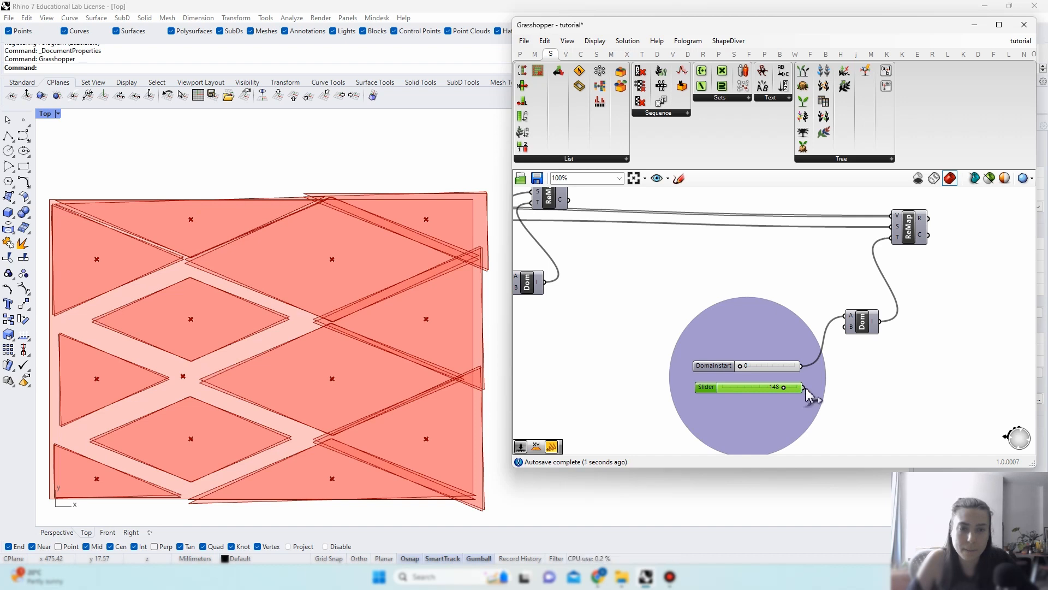
Step: Connect the copied ReMap's mapped output to Rotate's Angle input and set the rotation Domain end slider to 90
{"action": "right_click_drag", "start_coordinate": [907, 256], "coordinate": [807, 401]}
{"action": "left_click_drag", "start_coordinate": [826, 360], "coordinate": [888, 247]}
{"action": "left_click", "coordinate": [905, 248]}
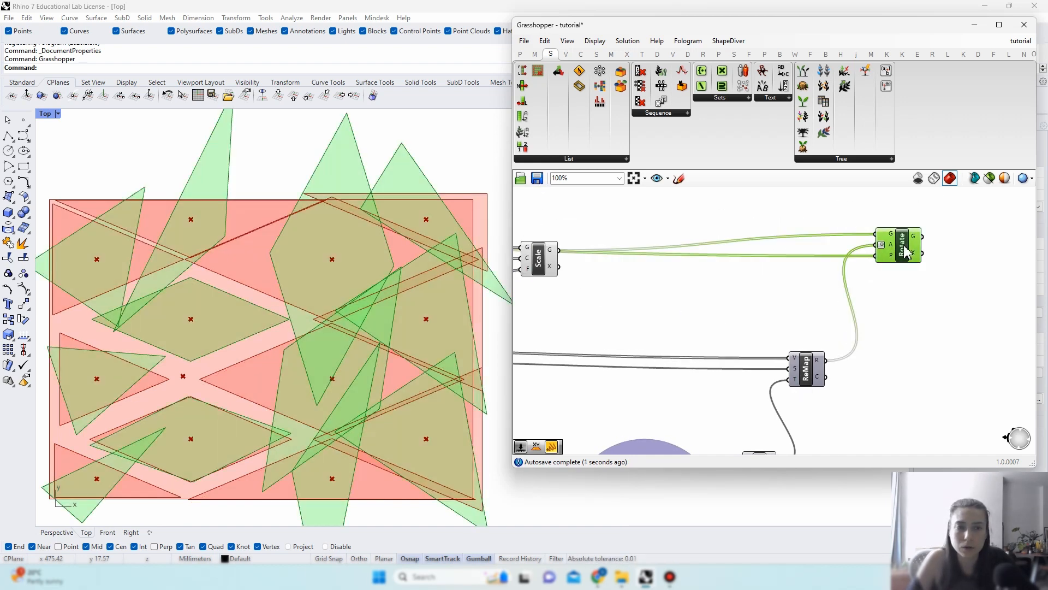
{"action": "scroll", "coordinate": [904, 243], "scroll_direction": "down", "scroll_amount": 3}
{"action": "right_click_drag", "start_coordinate": [850, 353], "coordinate": [841, 331]}
{"action": "scroll", "coordinate": [747, 412], "scroll_direction": "up", "scroll_amount": 6}
{"action": "left_click_drag", "start_coordinate": [777, 366], "coordinate": [750, 376]}
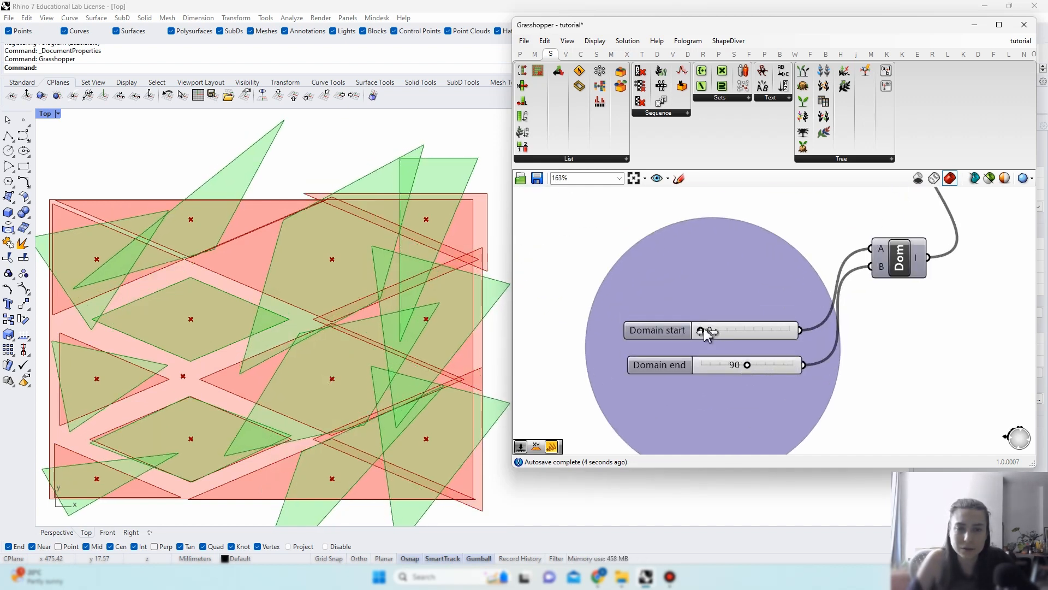
{"action": "scroll", "coordinate": [704, 331], "scroll_direction": "down", "scroll_amount": 5}
Step: Turn off the preview of all components and turn it back on for Rotate only
{"action": "left_click", "coordinate": [827, 235]}
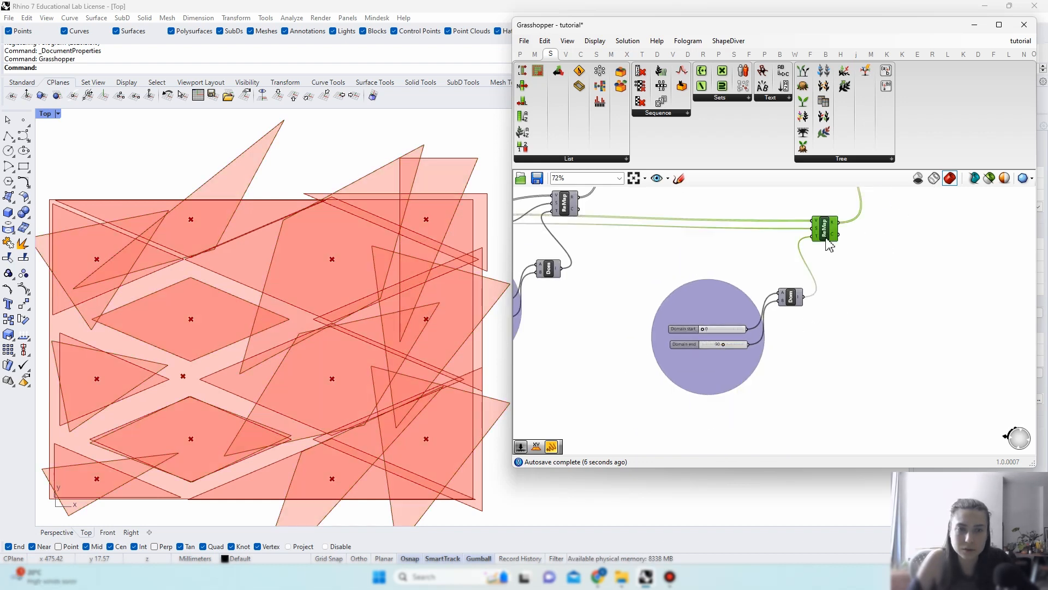
{"action": "left_click", "coordinate": [873, 259]}
{"action": "right_click_drag", "start_coordinate": [874, 259], "coordinate": [867, 347]}
{"action": "key", "text": "ctrl+a"}
{"action": "right_click", "coordinate": [884, 284]}
{"action": "left_click", "coordinate": [919, 303]}
{"action": "left_click", "coordinate": [887, 232]}
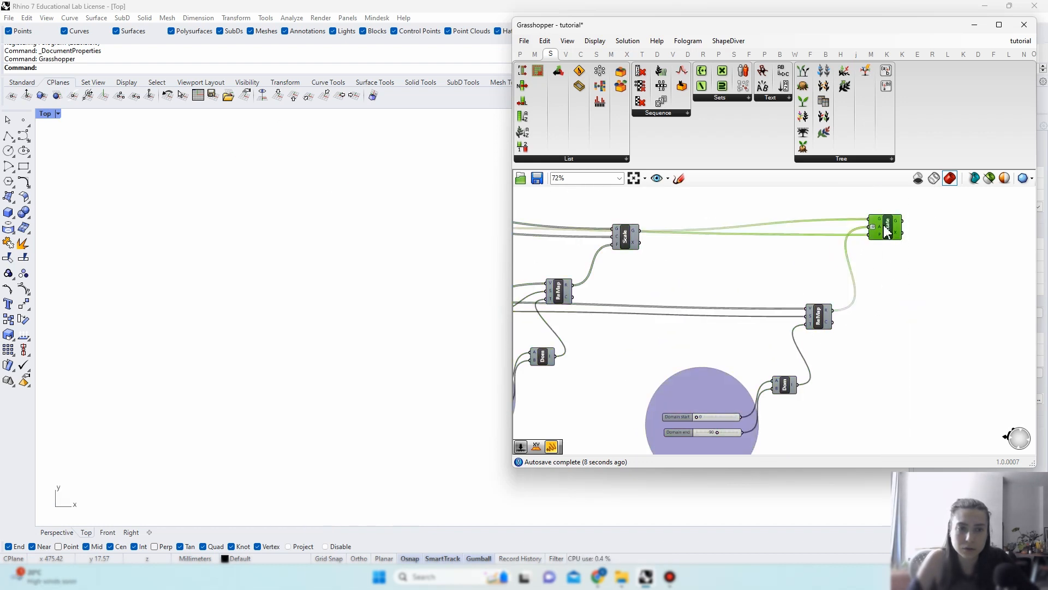
{"action": "right_click", "coordinate": [939, 215]}
{"action": "left_click", "coordinate": [950, 220]}
{"action": "left_click", "coordinate": [896, 243]}
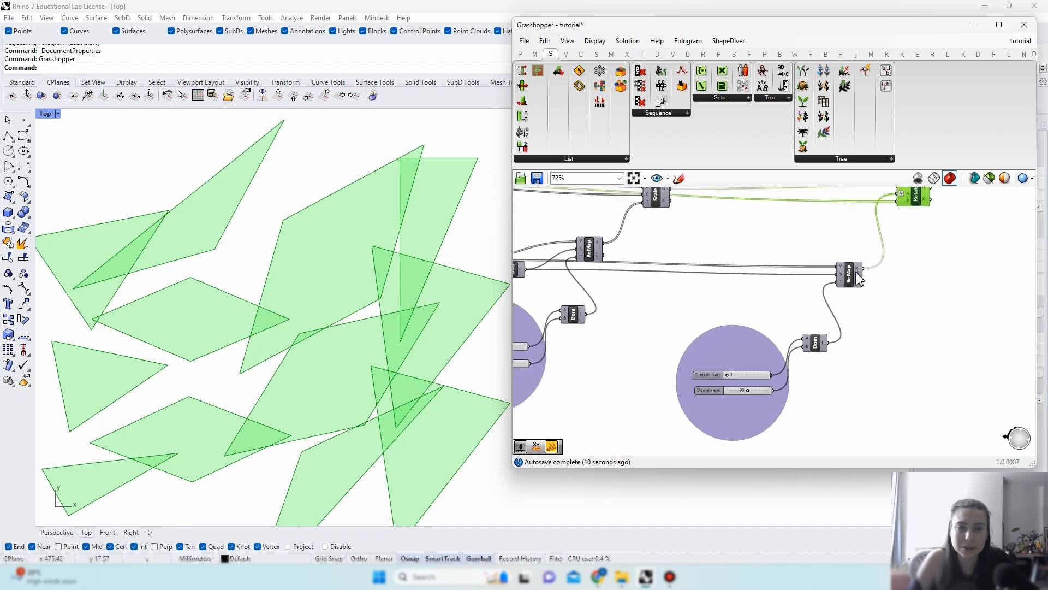
Step: Try a Domain end of 180 and a Domain start of 96 for the rotation angles
{"action": "left_click", "coordinate": [712, 385]}
{"action": "scroll", "coordinate": [712, 385], "scroll_direction": "up", "scroll_amount": 3}
{"action": "left_click_drag", "start_coordinate": [754, 393], "coordinate": [810, 400]}
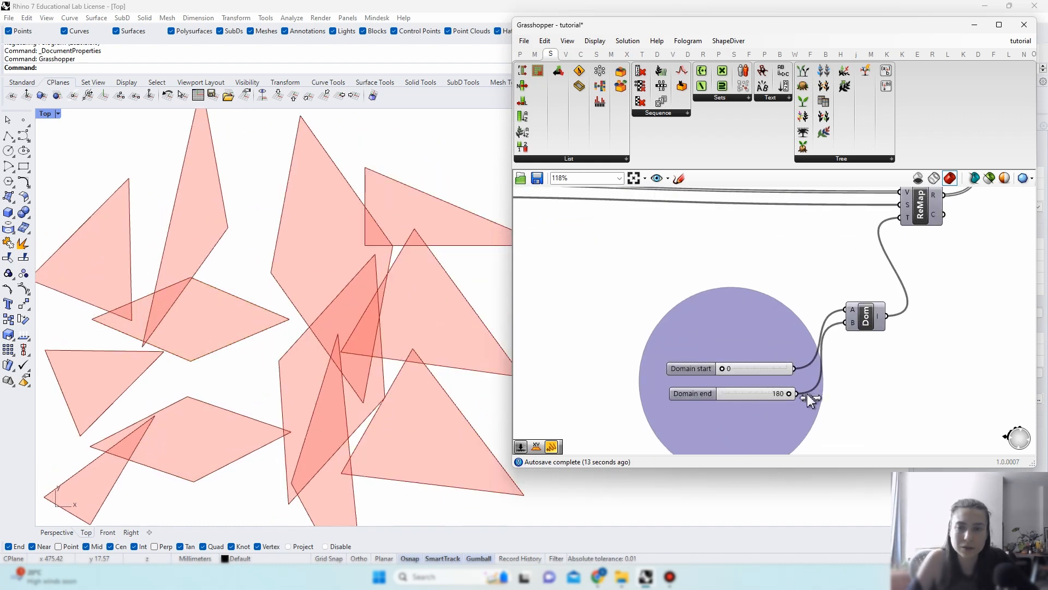
{"action": "left_click_drag", "start_coordinate": [723, 369], "coordinate": [757, 375]}
Step: Set both the rotation Domain start and Domain end sliders to exactly 90
{"action": "double_click", "coordinate": [746, 368]}
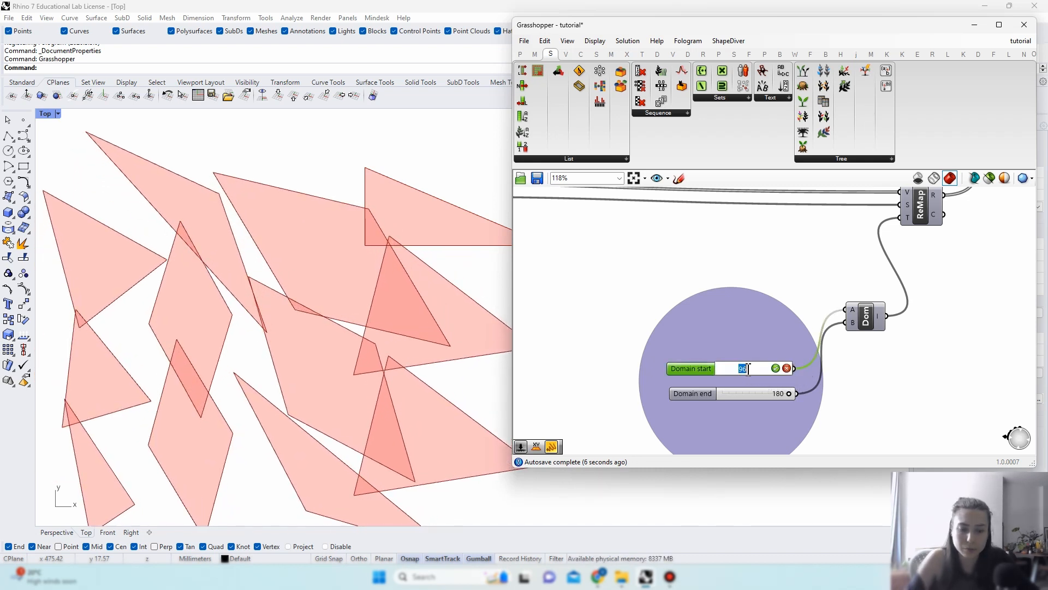
{"action": "type", "text": "90"}
{"action": "key", "text": "Return"}
{"action": "double_click", "coordinate": [769, 394]}
{"action": "type", "text": "90"}
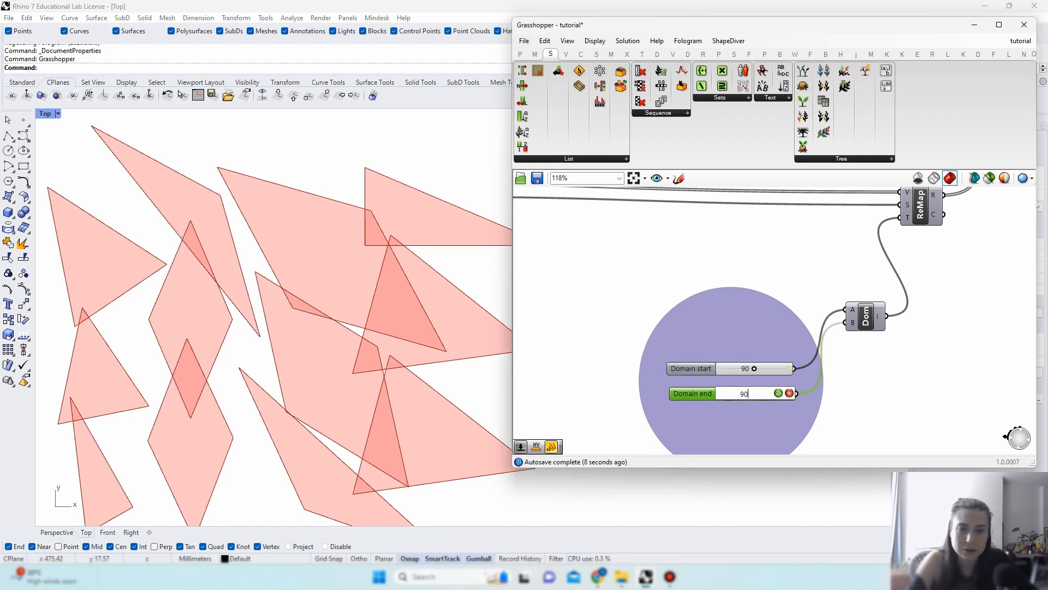
{"action": "key", "text": "Return"}
{"action": "scroll", "coordinate": [227, 352], "scroll_direction": "down", "scroll_amount": 2}
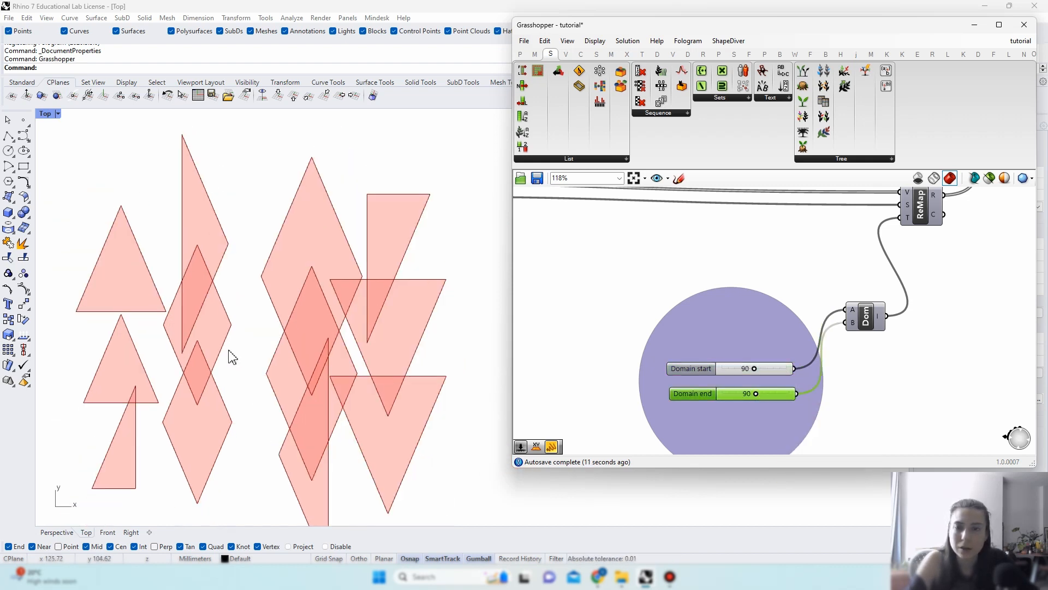
Step: Try a rotation Domain end of 96, then return it to 90
{"action": "scroll", "coordinate": [741, 391], "scroll_direction": "up", "scroll_amount": 1}
{"action": "left_click_drag", "start_coordinate": [756, 397], "coordinate": [761, 394]}
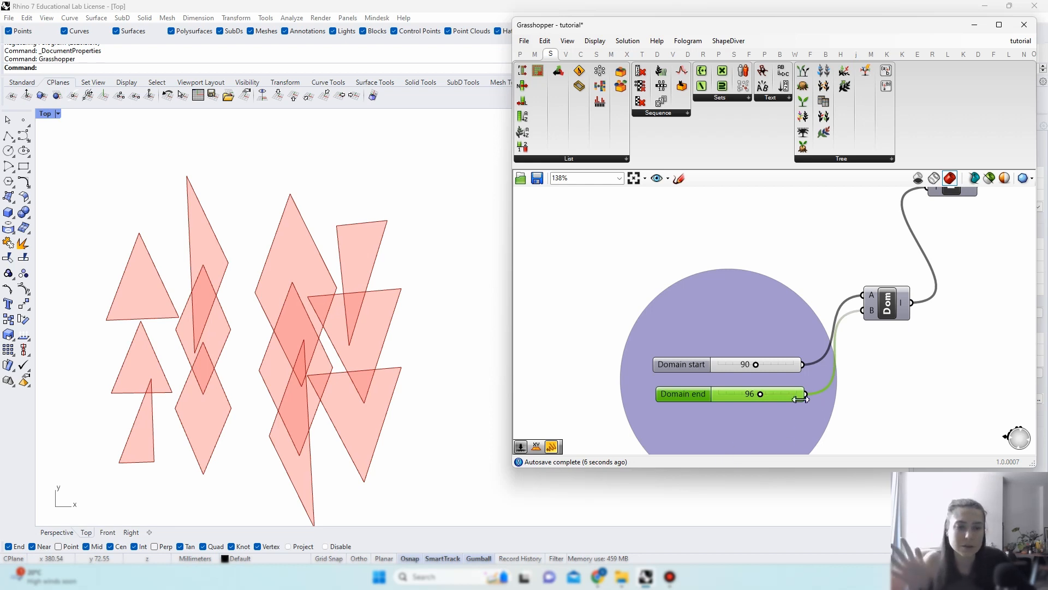
{"action": "scroll", "coordinate": [762, 413], "scroll_direction": "up", "scroll_amount": 3}
{"action": "left_click_drag", "start_coordinate": [754, 382], "coordinate": [753, 382]}
{"action": "scroll", "coordinate": [708, 382], "scroll_direction": "down", "scroll_amount": 5}
Step: Move Rotate down beside the copied ReMap and shift Scale slightly upward
{"action": "right_click_drag", "start_coordinate": [858, 279], "coordinate": [800, 389]}
{"action": "left_click", "coordinate": [865, 266]}
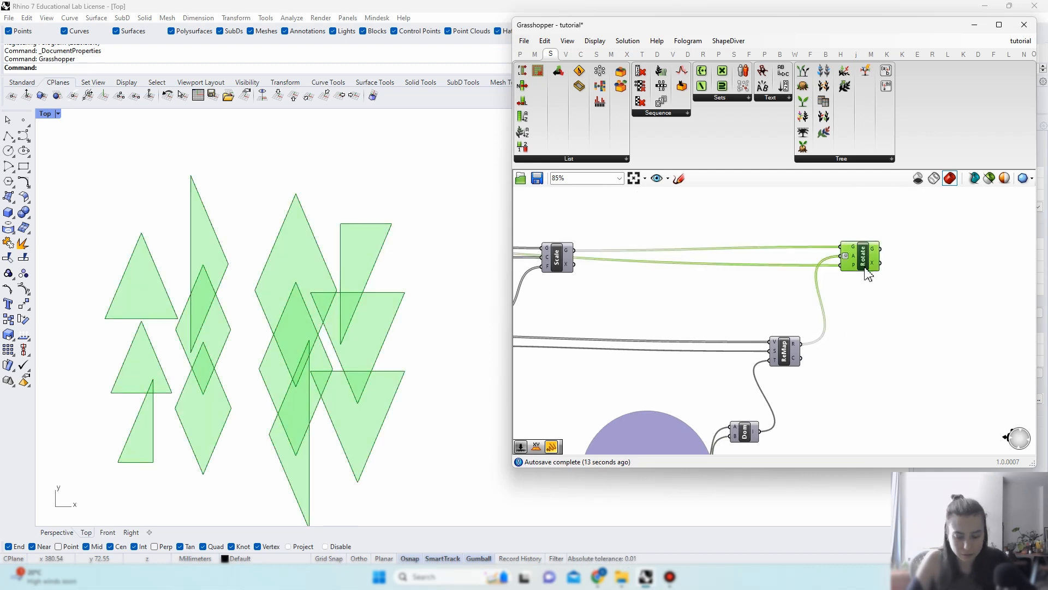
{"action": "left_click_drag", "start_coordinate": [869, 275], "coordinate": [850, 335]}
{"action": "double_click", "coordinate": [937, 276]}
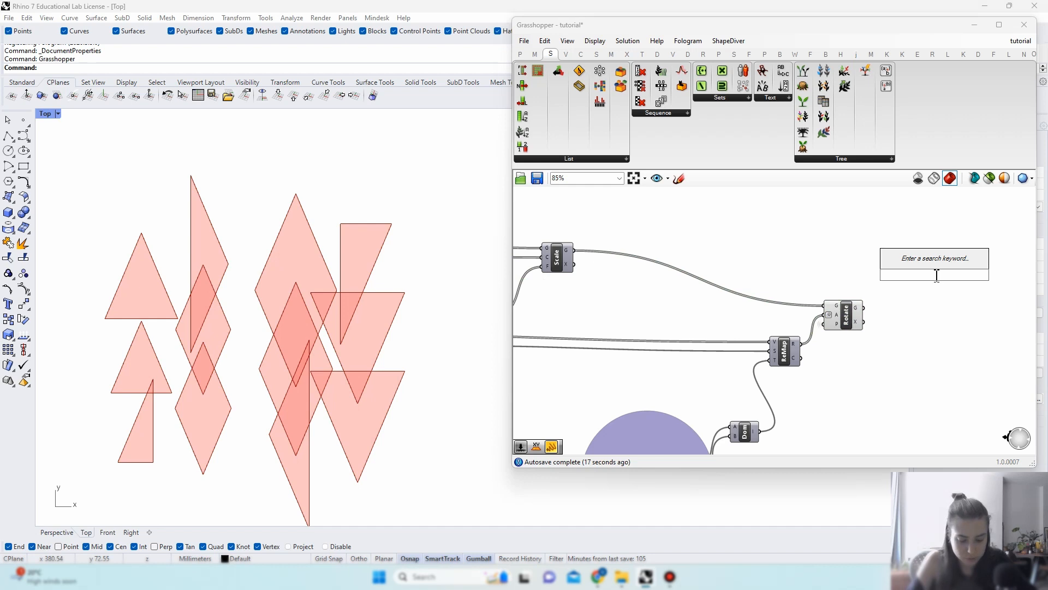
{"action": "left_click", "coordinate": [857, 329]}
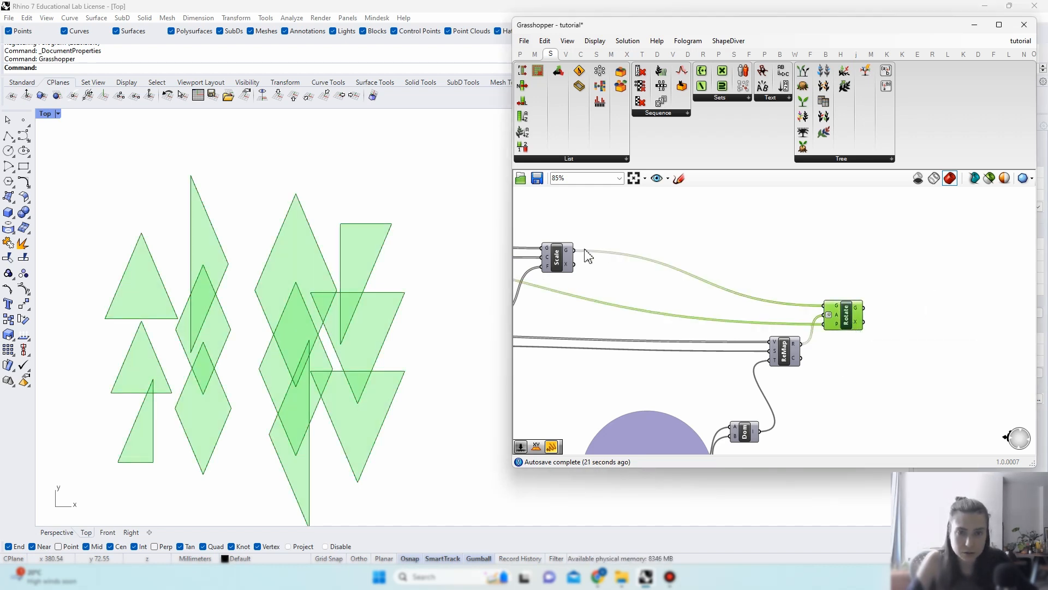
{"action": "left_click_drag", "start_coordinate": [569, 271], "coordinate": [580, 255]}
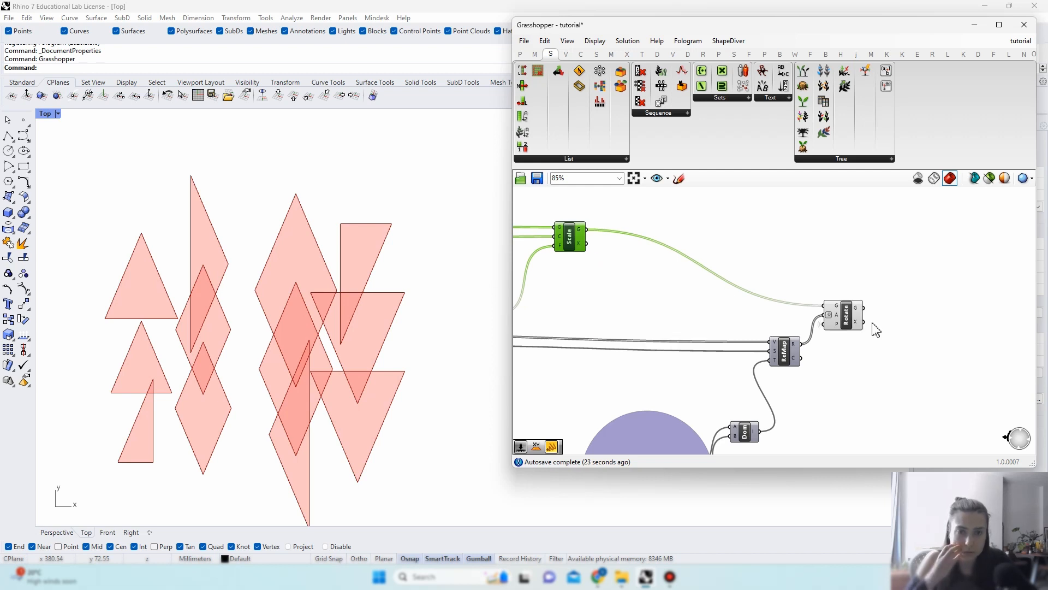
{"action": "mouse_move", "coordinate": [857, 325]}
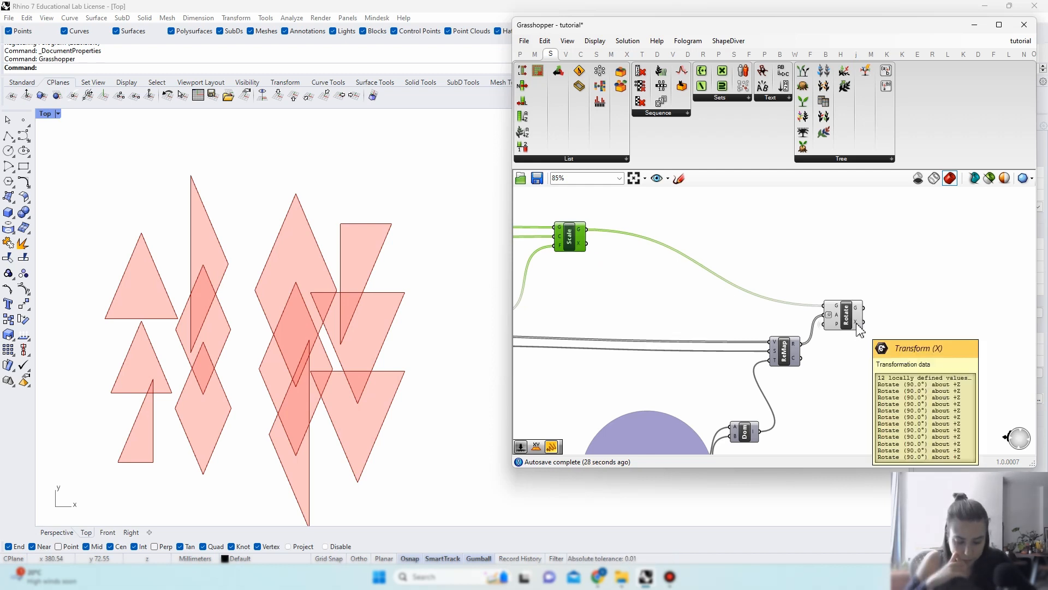
Step: Add a Merge component and a Compound transform component side by side beyond Rotate
{"action": "right_click_drag", "start_coordinate": [860, 330], "coordinate": [736, 370]}
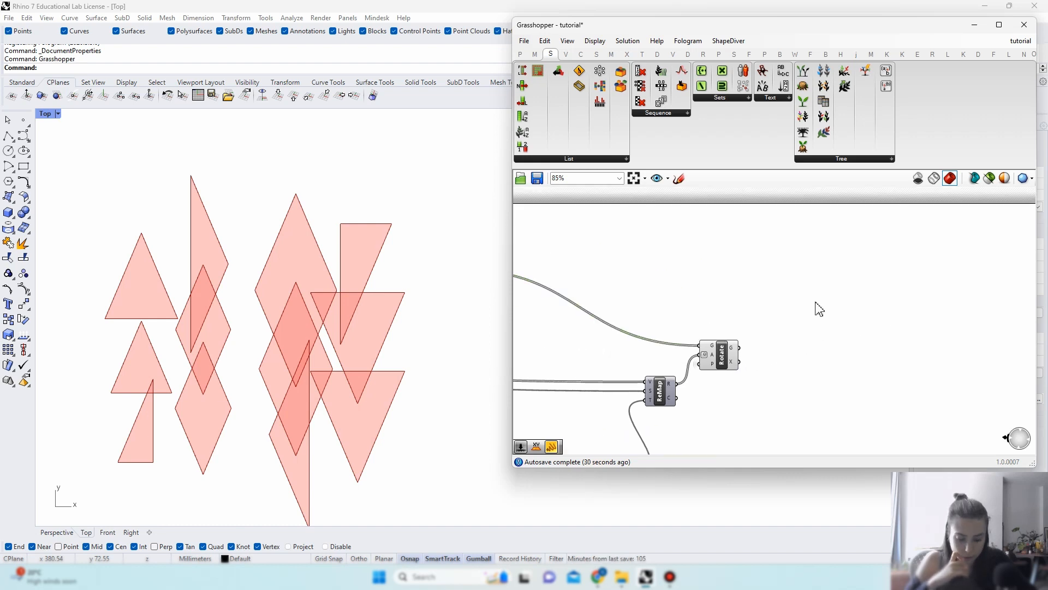
{"action": "double_click", "coordinate": [816, 303]}
{"action": "type", "text": "merg"}
{"action": "key", "text": "Up"}
{"action": "key", "text": "Return"}
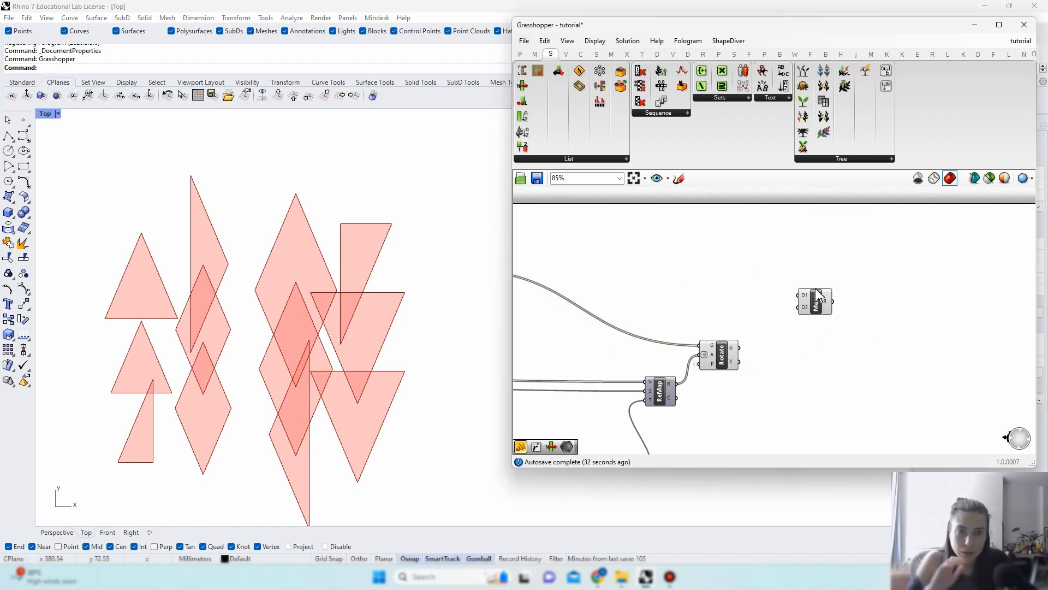
{"action": "double_click", "coordinate": [896, 306]}
{"action": "type", "text": "com"}
{"action": "type", "text": "pund"}
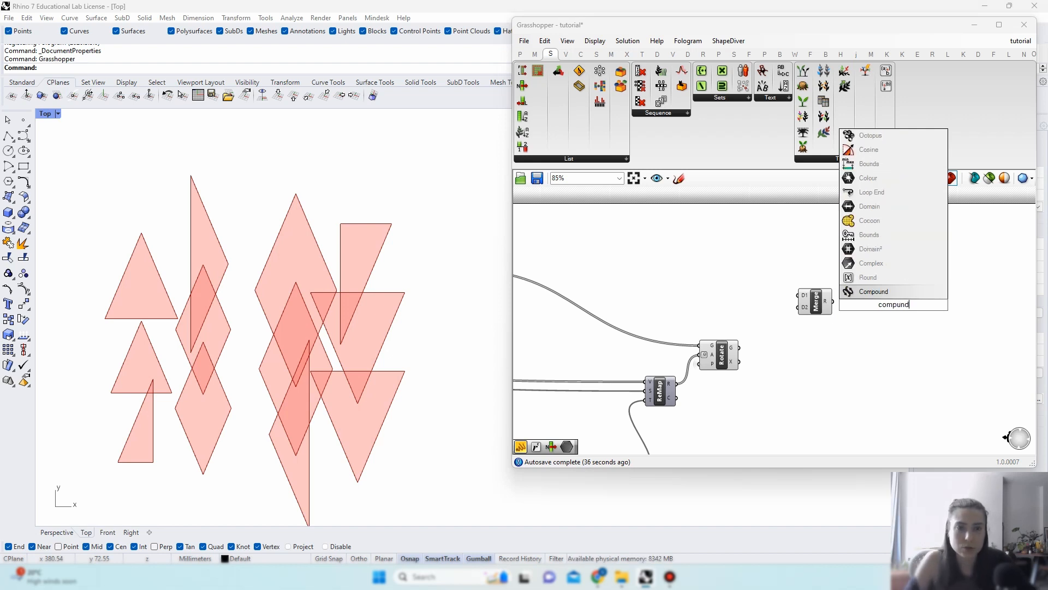
{"action": "key", "text": "Return"}
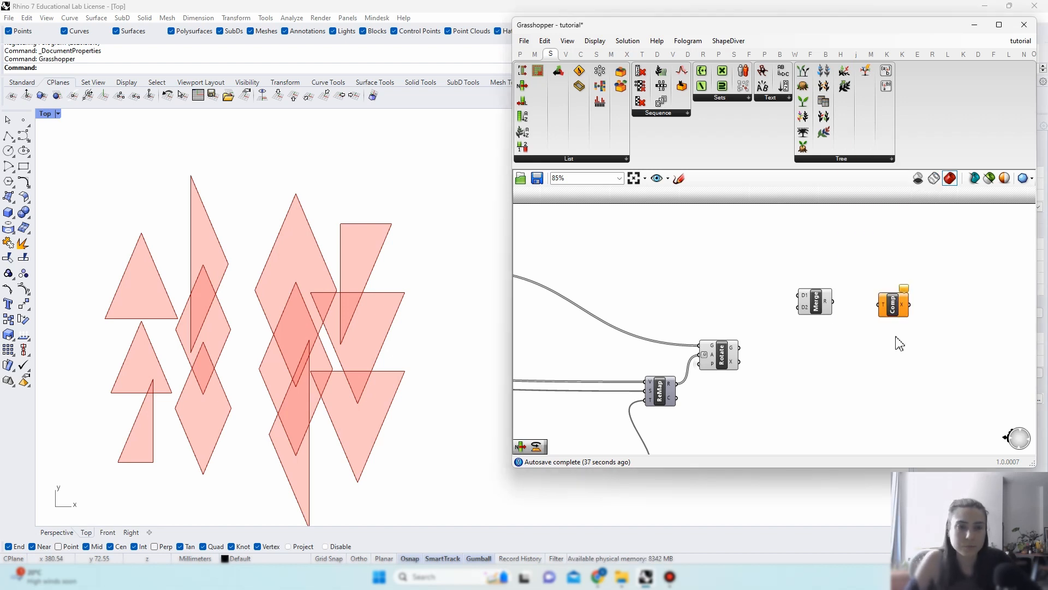
Step: Graft and simplify Rotate's Transform (X) output
{"action": "right_click", "coordinate": [735, 368]}
{"action": "left_click", "coordinate": [763, 408]}
{"action": "right_click", "coordinate": [740, 363]}
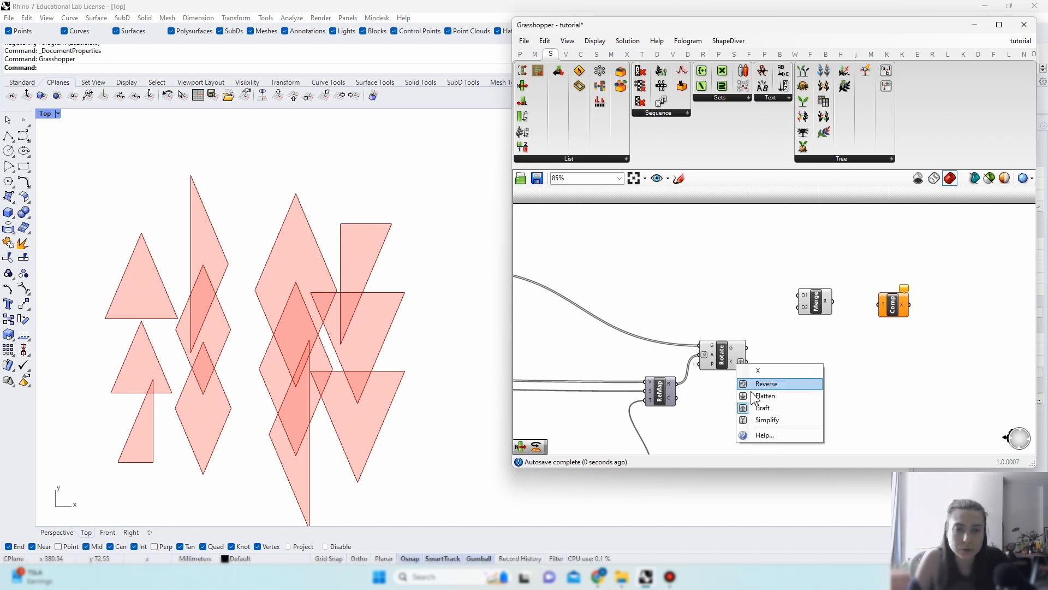
{"action": "left_click", "coordinate": [756, 384]}
{"action": "left_click", "coordinate": [731, 367]}
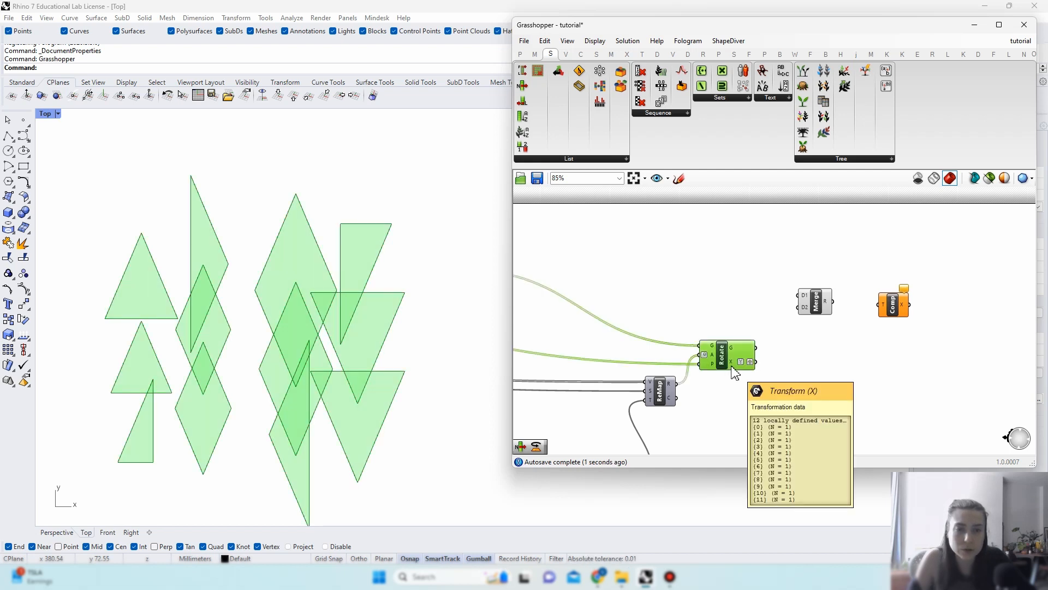
{"action": "left_click", "coordinate": [637, 290]}
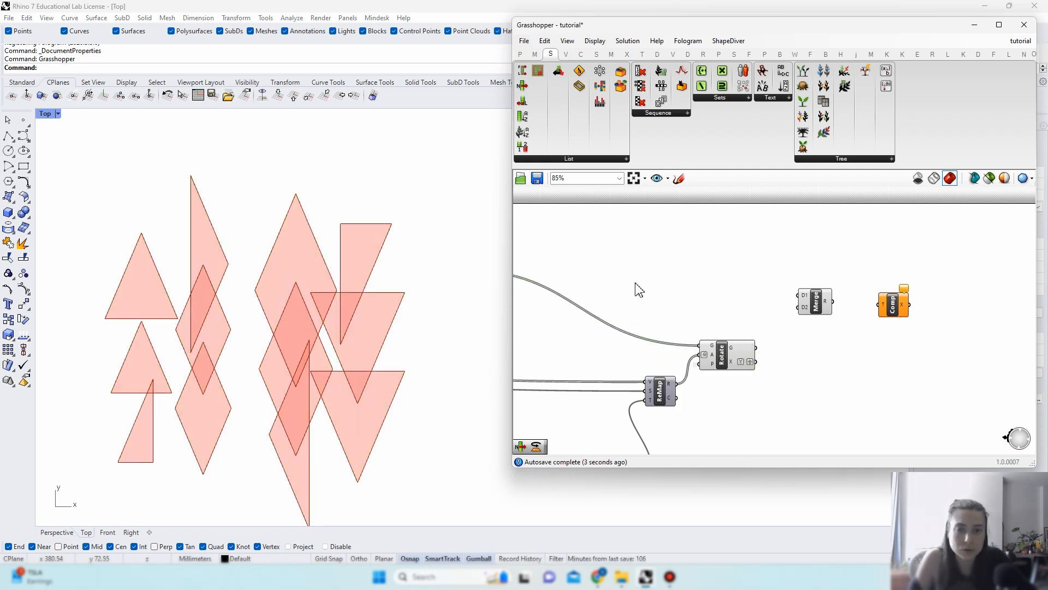
Step: Graft and simplify Scale's Transform (X) output
{"action": "right_click_drag", "start_coordinate": [637, 290], "coordinate": [751, 300]}
{"action": "right_click", "coordinate": [576, 304]}
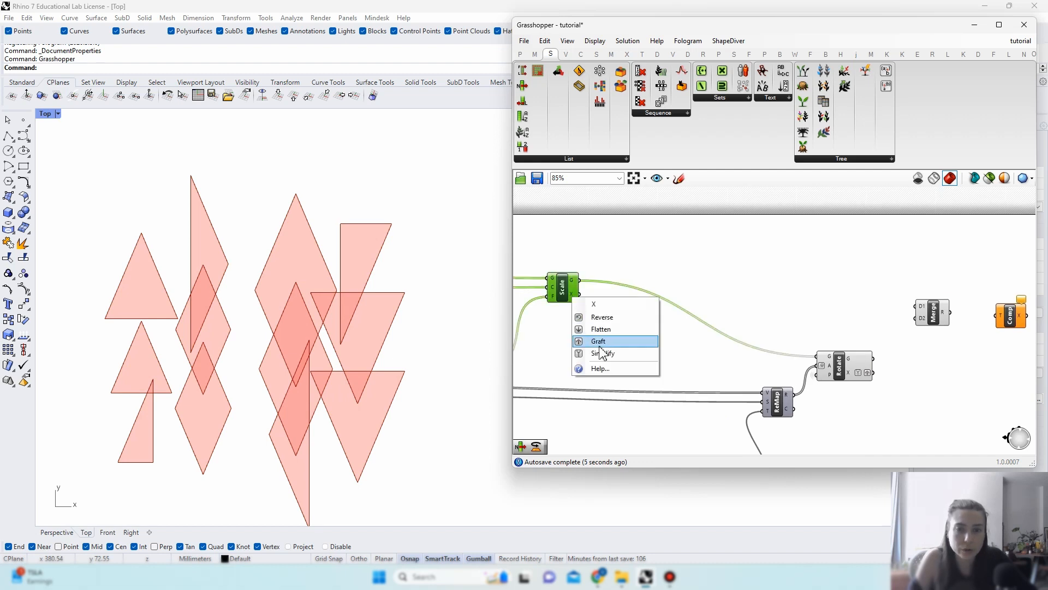
{"action": "left_click", "coordinate": [590, 340]}
{"action": "right_click", "coordinate": [577, 300]}
{"action": "left_click", "coordinate": [581, 309]}
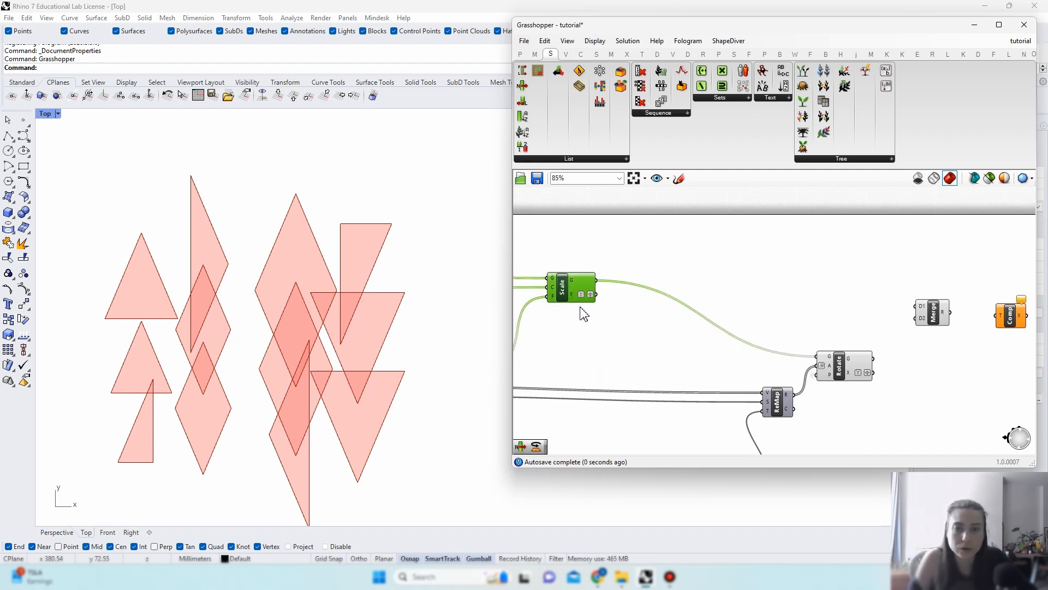
Step: Connect the Scale and Rotate transforms to Merge's D1 and D2 inputs, and feed the merged result into Compound
{"action": "left_click_drag", "start_coordinate": [596, 295], "coordinate": [919, 304]}
{"action": "left_click_drag", "start_coordinate": [874, 373], "coordinate": [918, 312]}
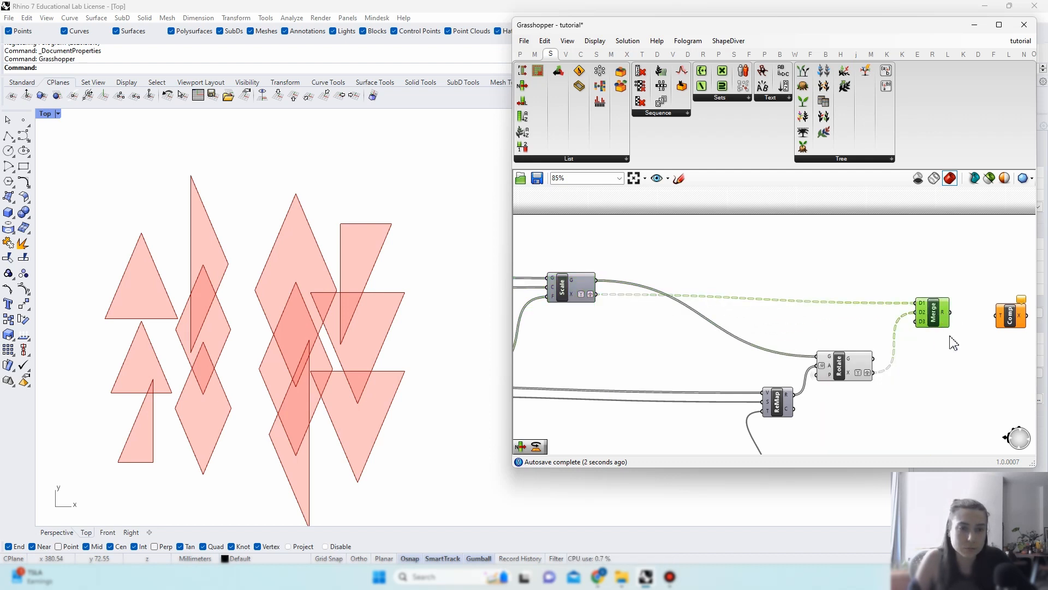
{"action": "left_click_drag", "start_coordinate": [952, 313], "coordinate": [997, 316]}
{"action": "left_click", "coordinate": [1010, 316]}
{"action": "right_click_drag", "start_coordinate": [945, 316], "coordinate": [732, 334]}
{"action": "mouse_move", "coordinate": [733, 335]}
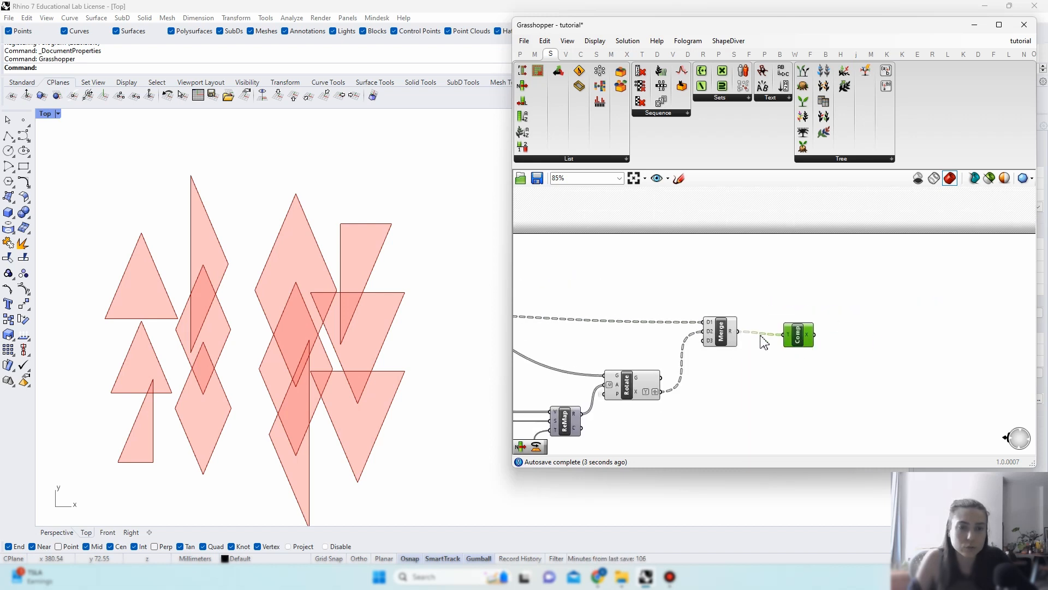
{"action": "mouse_move", "coordinate": [810, 341]}
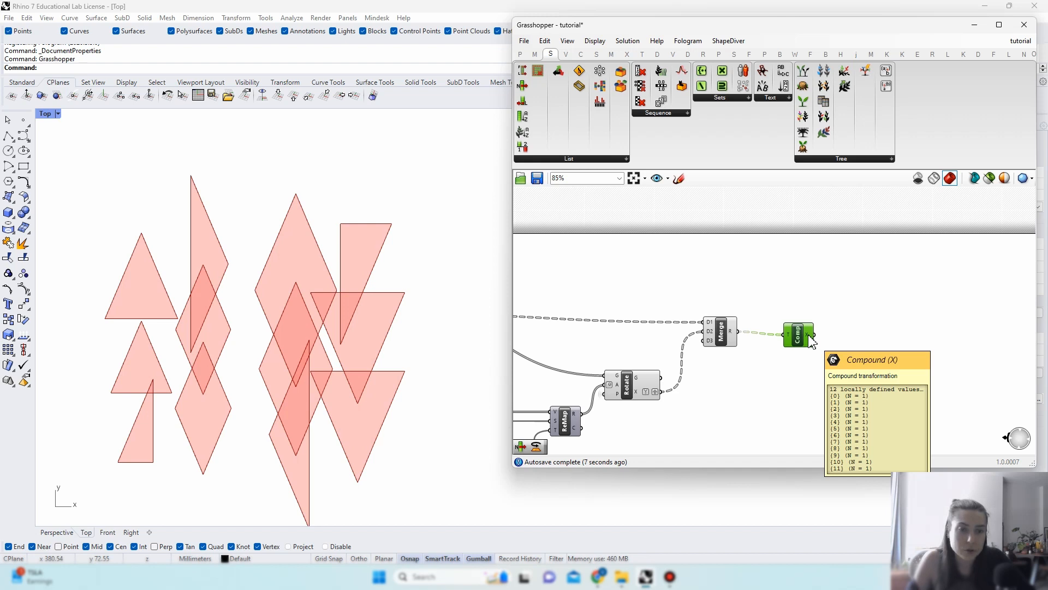
{"action": "left_click_drag", "start_coordinate": [724, 344], "coordinate": [725, 363]}
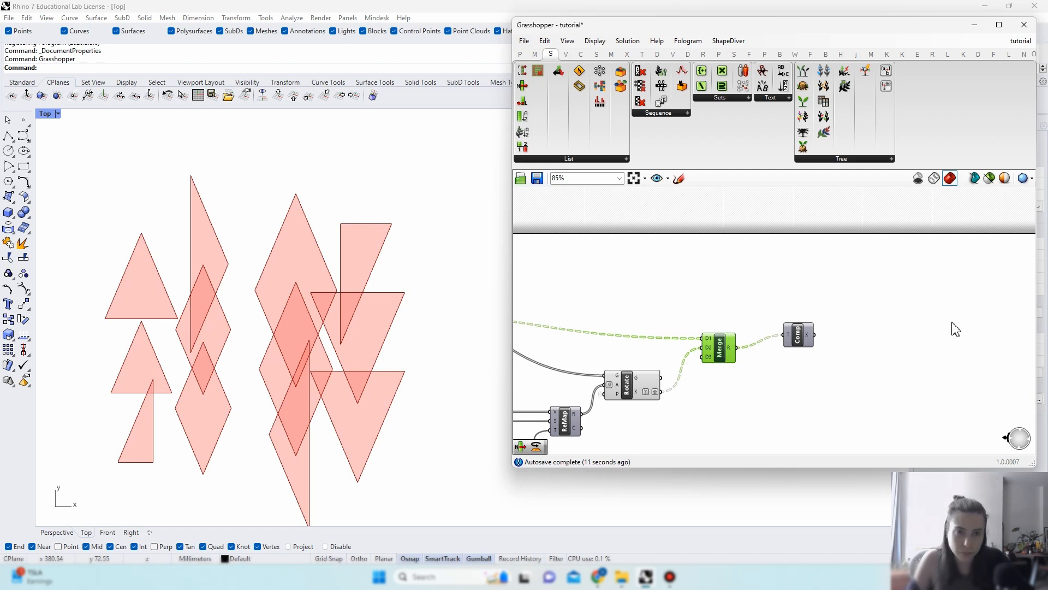
Step: Add a Data parameter after Compound, connect Compound's output to it, and align it with the component
{"action": "double_click", "coordinate": [877, 328]}
{"action": "type", "text": "data"}
{"action": "key", "text": "Return"}
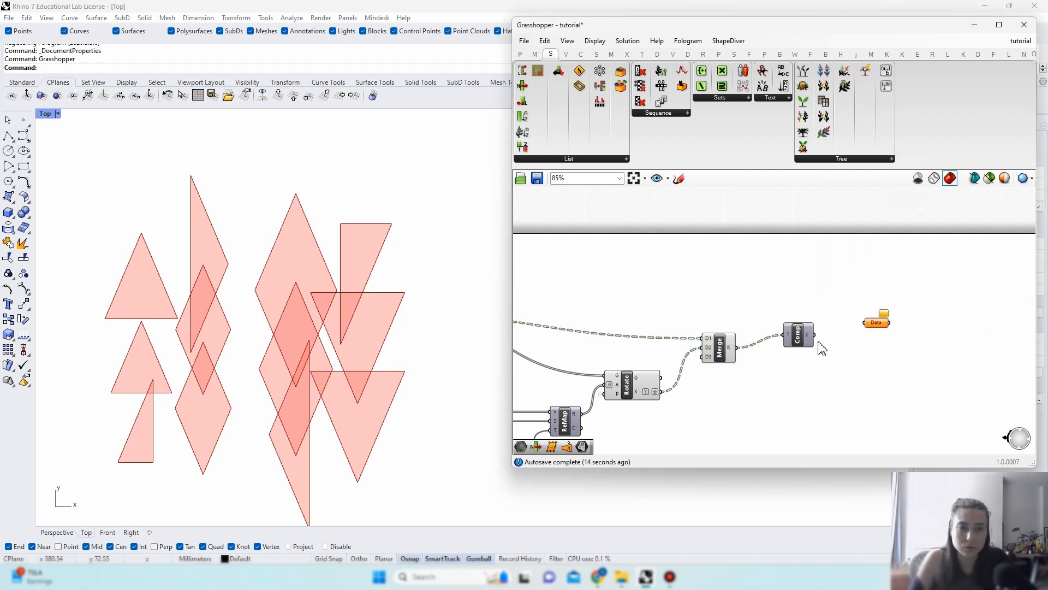
{"action": "left_click_drag", "start_coordinate": [816, 335], "coordinate": [865, 322]}
{"action": "left_click_drag", "start_coordinate": [877, 322], "coordinate": [874, 335]}
Step: Rename the Data parameter after Compound as transforms
{"action": "right_click", "coordinate": [874, 334]}
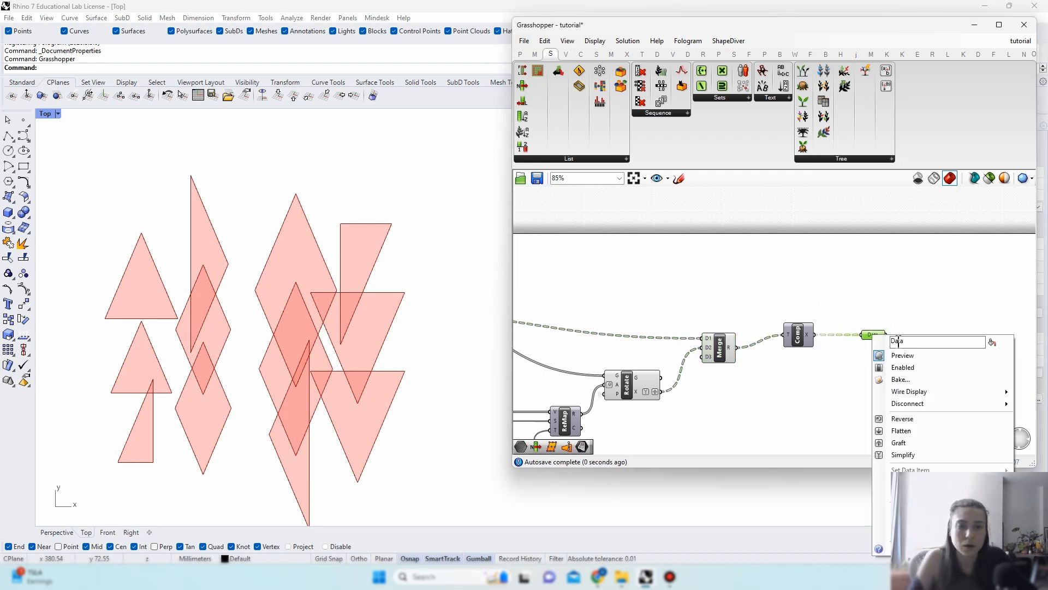
{"action": "type", "text": "transofm"}
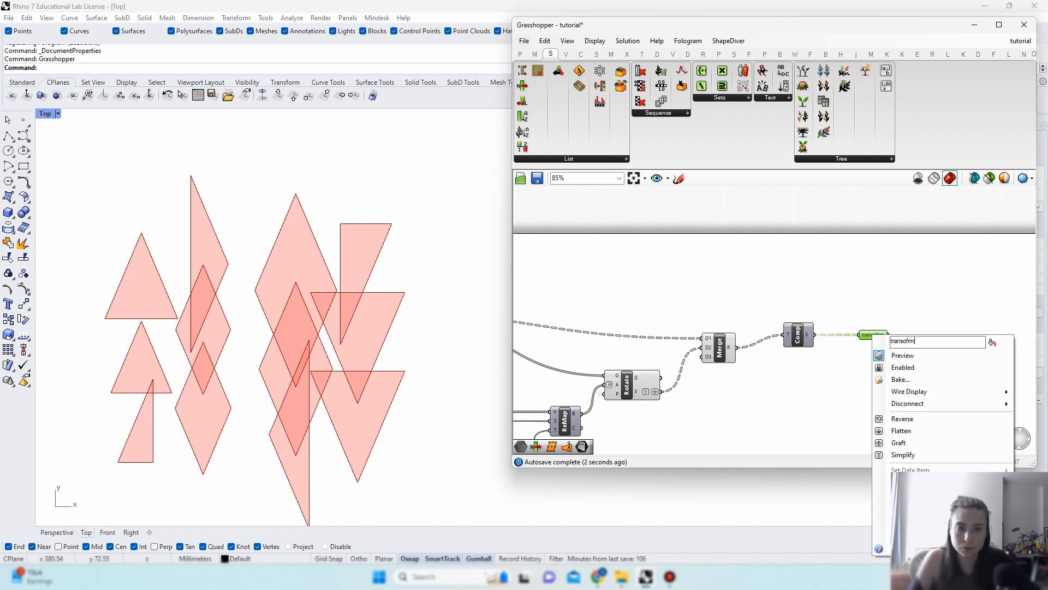
{"action": "type", "text": "s"}
{"action": "left_click", "coordinate": [905, 342]}
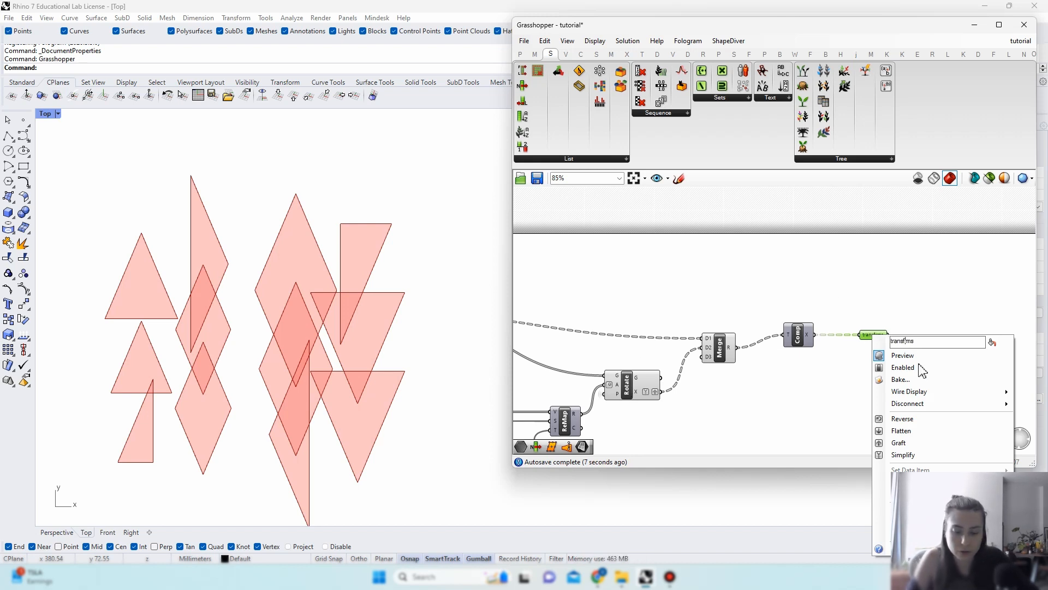
{"action": "type", "text": "o"}
{"action": "key", "text": "Return"}
Step: Group the scaling, rotation, Merge and Compound components with their sliders, and space the group away from the points parameter before it
{"action": "scroll", "coordinate": [941, 338], "scroll_direction": "down", "scroll_amount": 5}
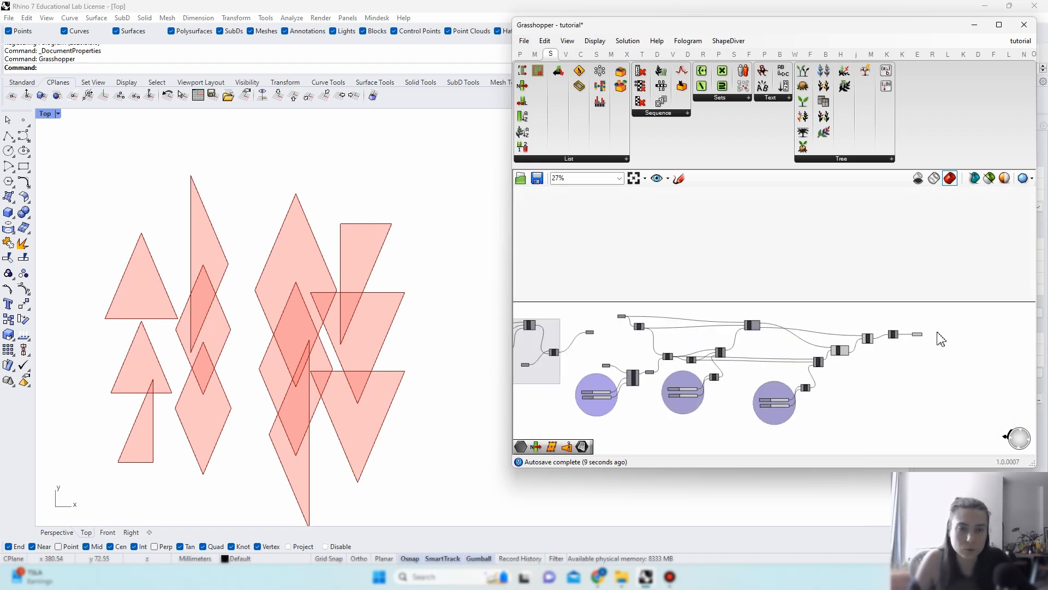
{"action": "left_click_drag", "start_coordinate": [939, 431], "coordinate": [595, 270]}
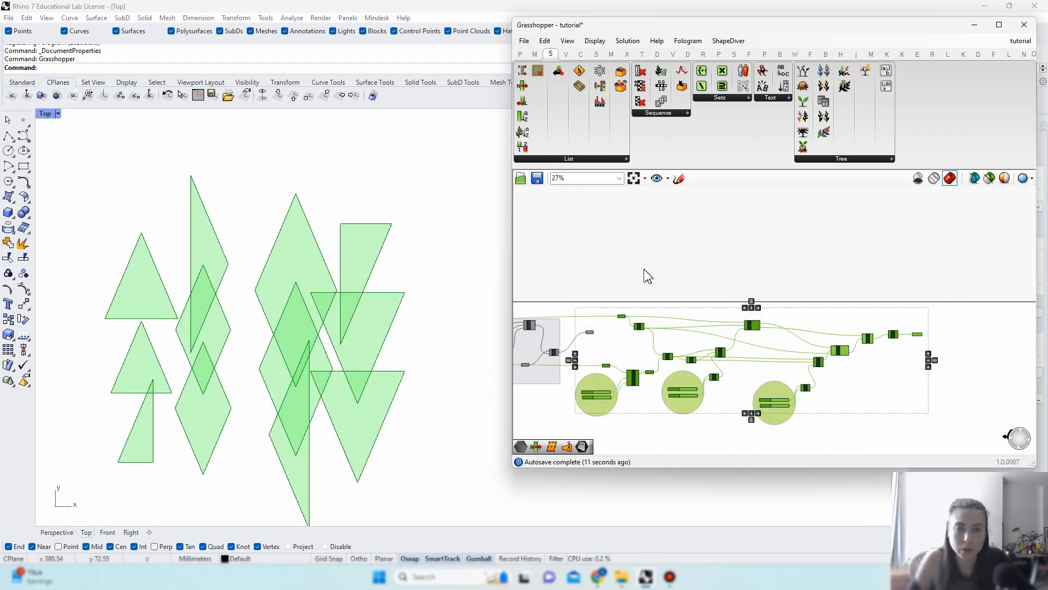
{"action": "right_click", "coordinate": [645, 271]}
{"action": "left_click", "coordinate": [676, 355]}
{"action": "mouse_move", "coordinate": [694, 329]}
{"action": "left_mouse_down"}
{"action": "mouse_move", "coordinate": [697, 318]}
{"action": "mouse_move", "coordinate": [697, 341]}
{"action": "left_mouse_up"}
{"action": "left_click", "coordinate": [593, 343]}
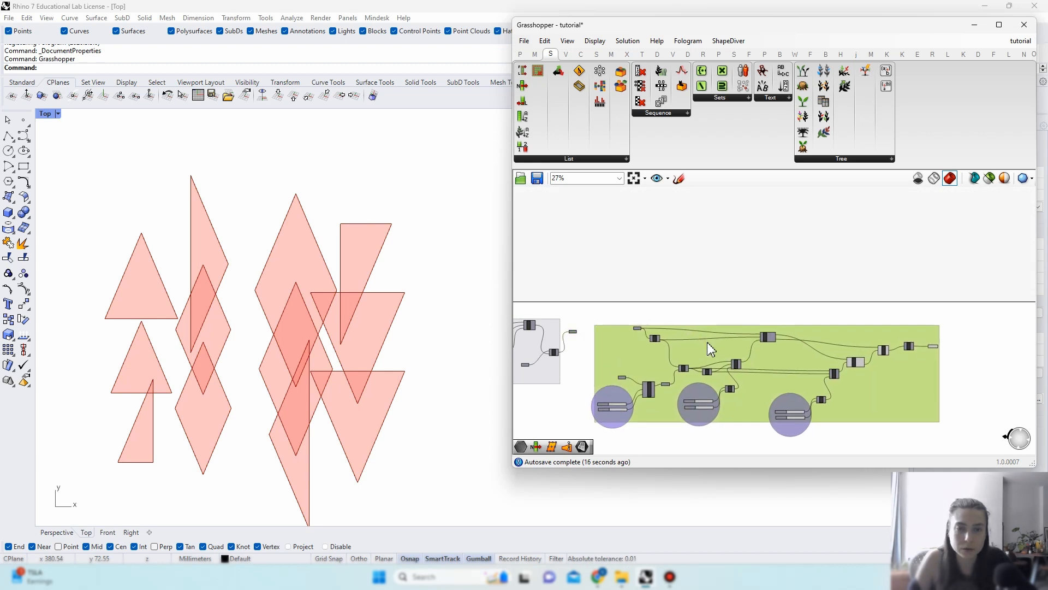
Step: Name the new group transformations
{"action": "right_click", "coordinate": [708, 343]}
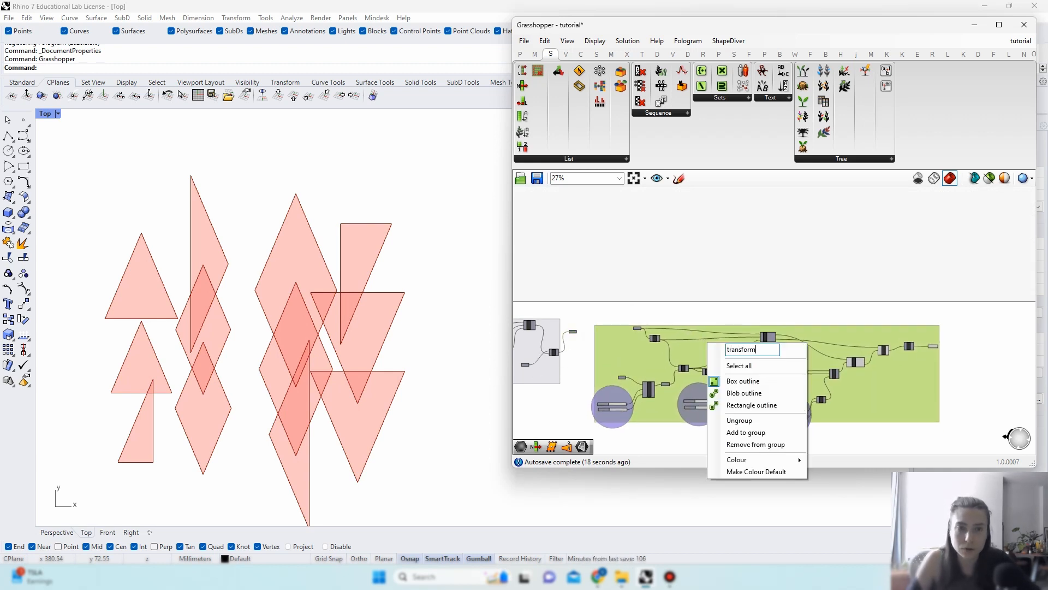
{"action": "type", "text": "transformations"}
{"action": "key", "text": "Return"}
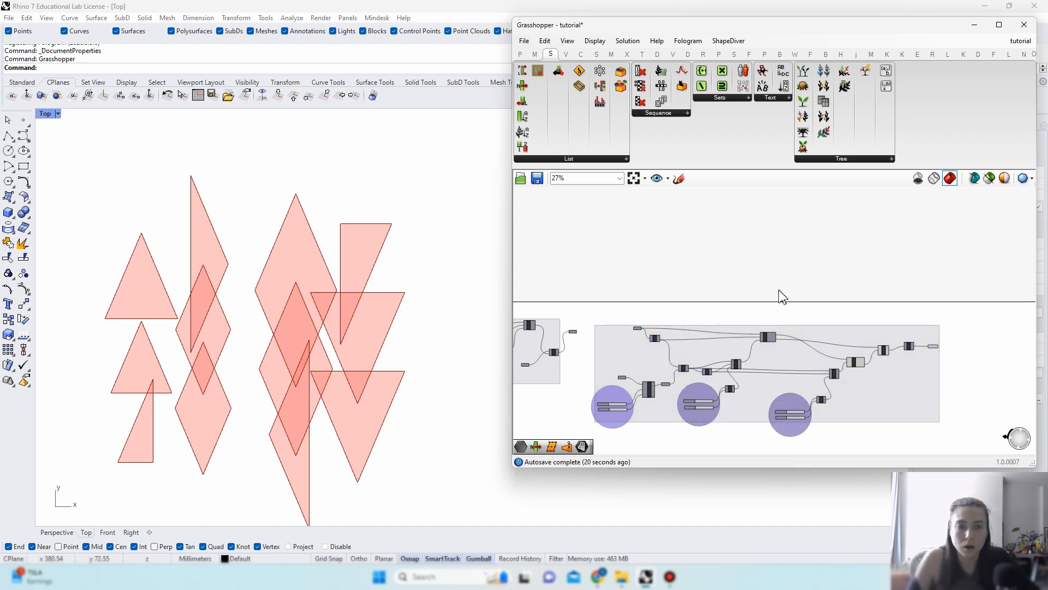
Step: Save the Grasshopper definition
{"action": "right_click_drag", "start_coordinate": [780, 294], "coordinate": [831, 358]}
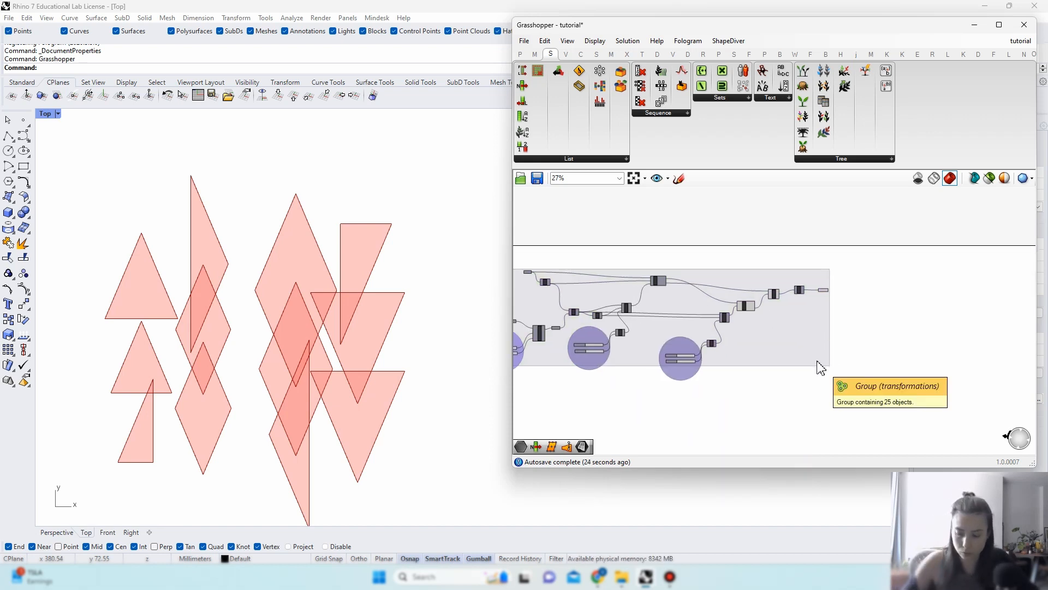
{"action": "scroll", "coordinate": [901, 328], "scroll_direction": "down", "scroll_amount": 4}
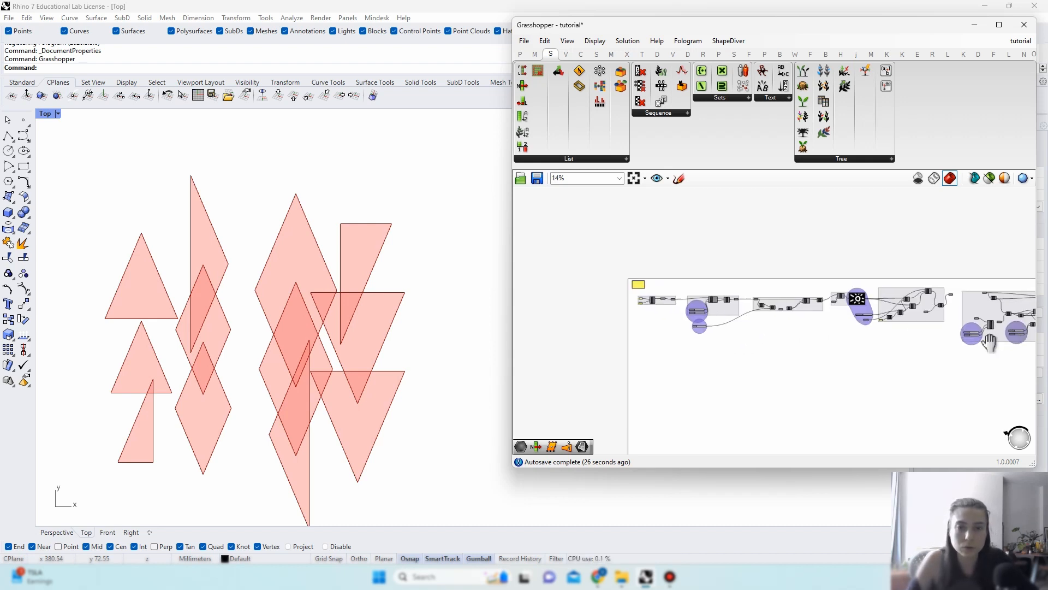
{"action": "right_click_drag", "start_coordinate": [928, 382], "coordinate": [740, 379]}
{"action": "scroll", "coordinate": [880, 372], "scroll_direction": "up", "scroll_amount": 5}
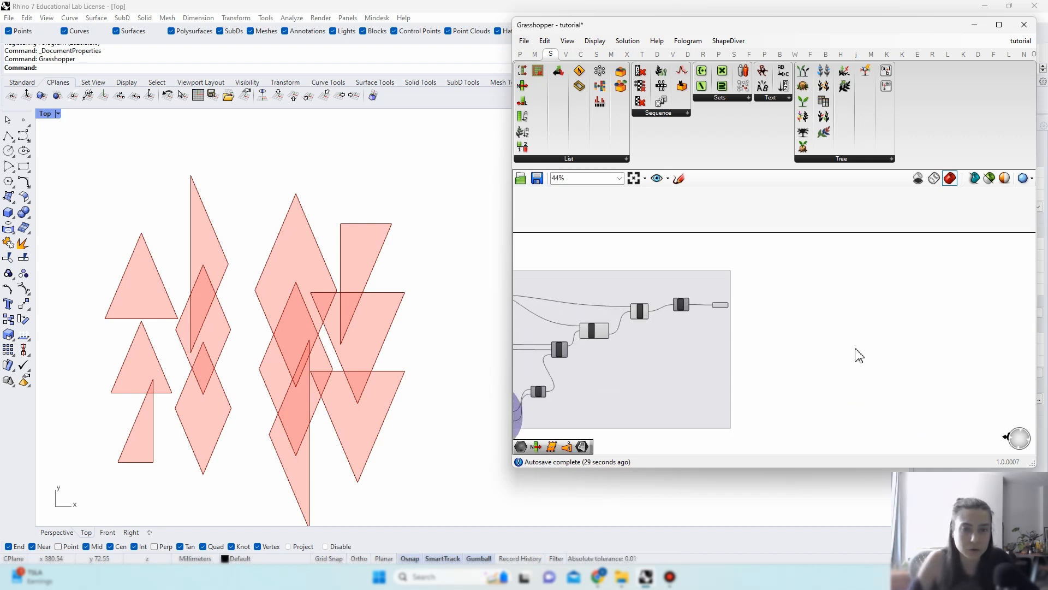
{"action": "left_click", "coordinate": [532, 42]}
{"action": "left_click", "coordinate": [546, 99]}
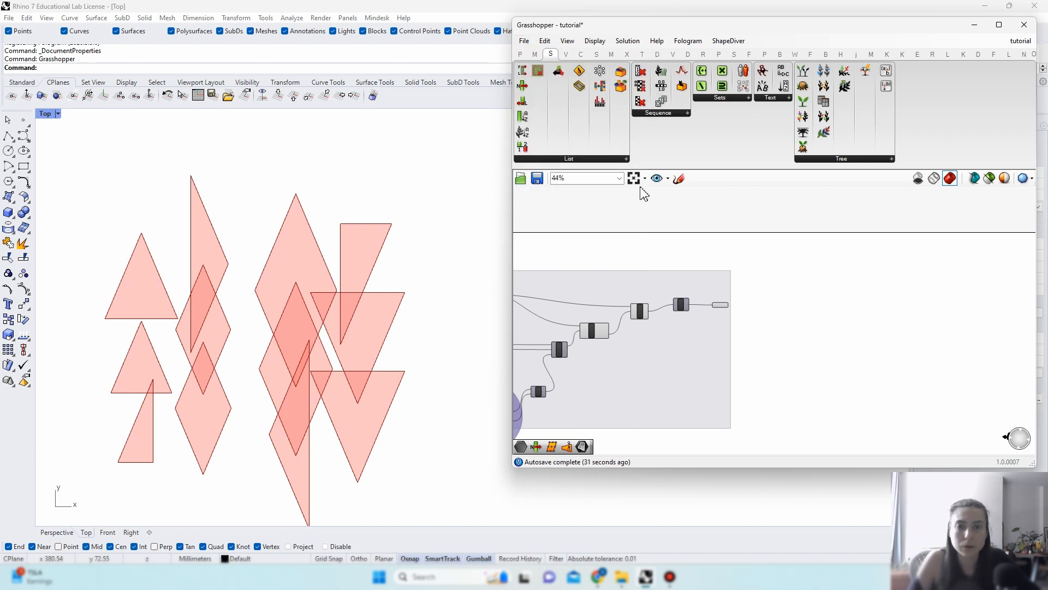
{"action": "scroll", "coordinate": [786, 330], "scroll_direction": "up", "scroll_amount": 2}
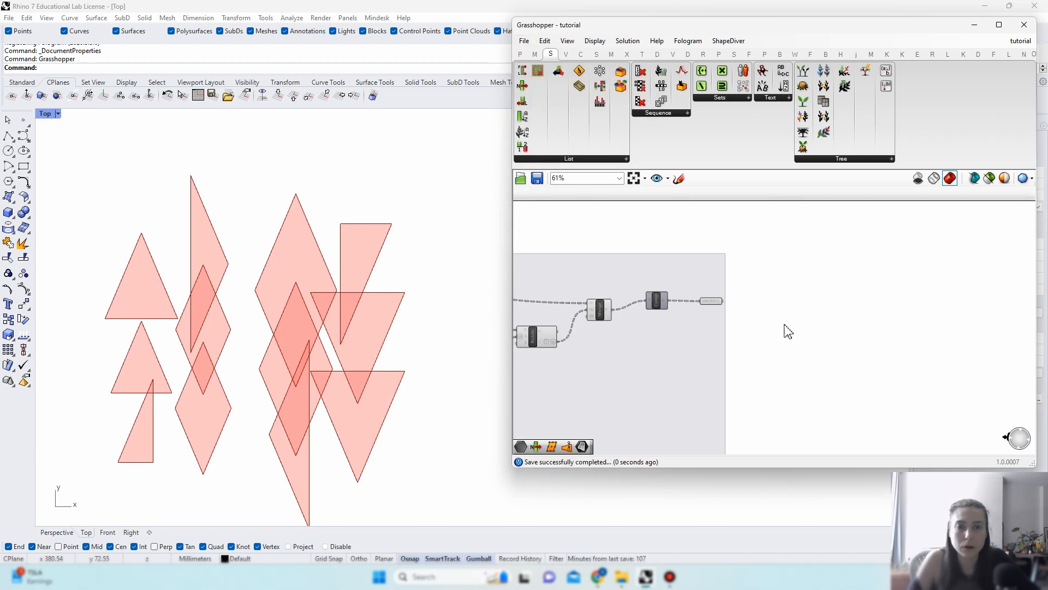
{"action": "double_click", "coordinate": [830, 327]}
{"action": "type", "text": "tra"}
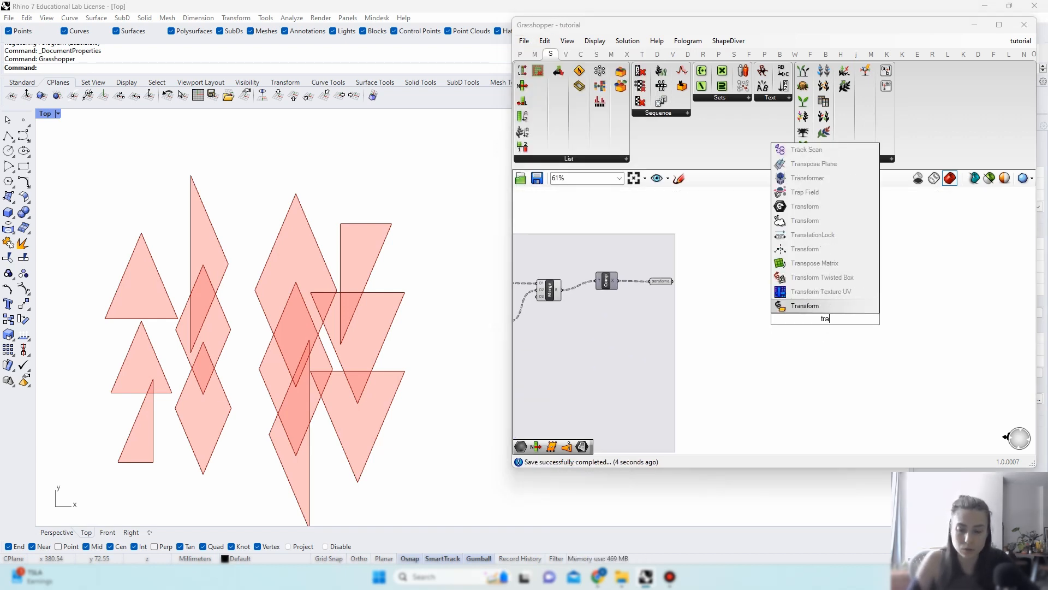
{"action": "type", "text": "nso"}
{"action": "left_click", "coordinate": [798, 306]}
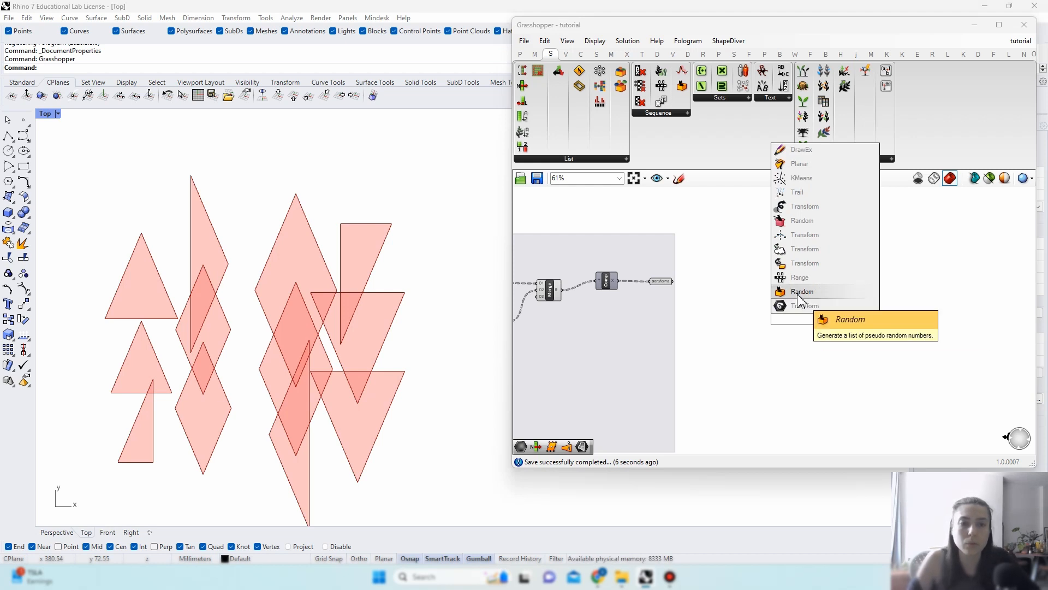
{"action": "left_click_drag", "start_coordinate": [877, 288], "coordinate": [826, 343]}
{"action": "key", "text": "Delete"}
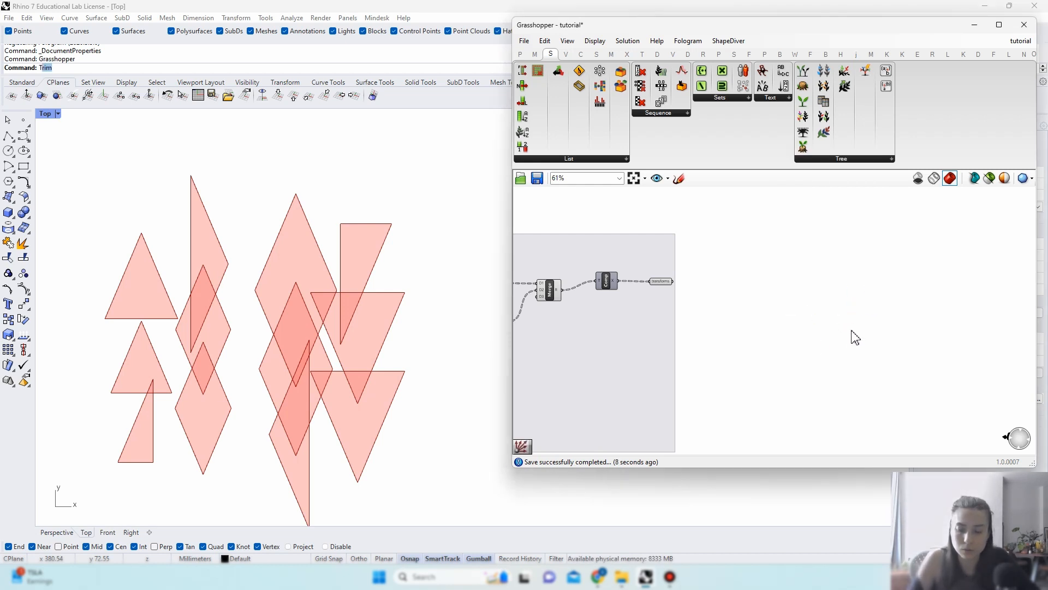
{"action": "type", "text": "TrANs"}
Step: Add a Transform component to the empty canvas area after the transformations group
{"action": "double_click", "coordinate": [853, 330]}
{"action": "type", "text": "transf"}
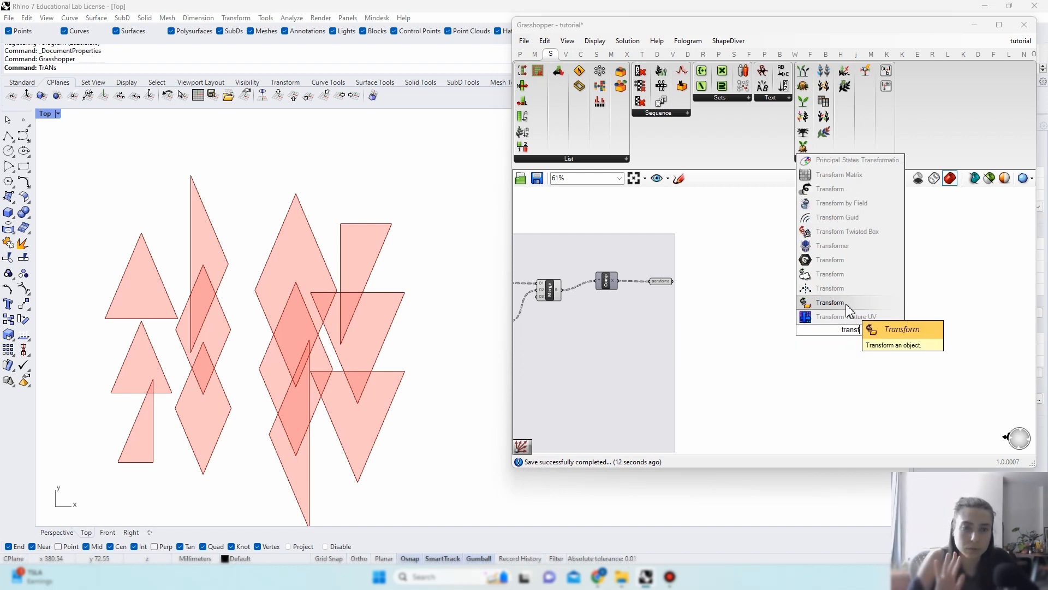
{"action": "left_click", "coordinate": [847, 304]}
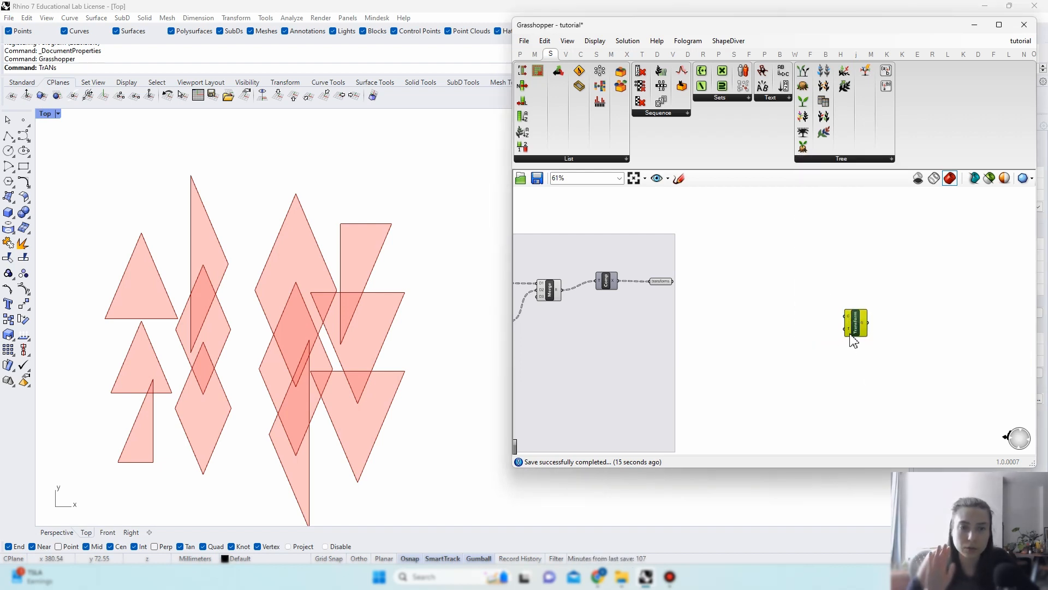
Step: Move the points parameter fed by Cull to just before the Transform component
{"action": "scroll", "coordinate": [858, 322], "scroll_direction": "down", "scroll_amount": 5}
{"action": "scroll", "coordinate": [715, 322], "scroll_direction": "up", "scroll_amount": 6}
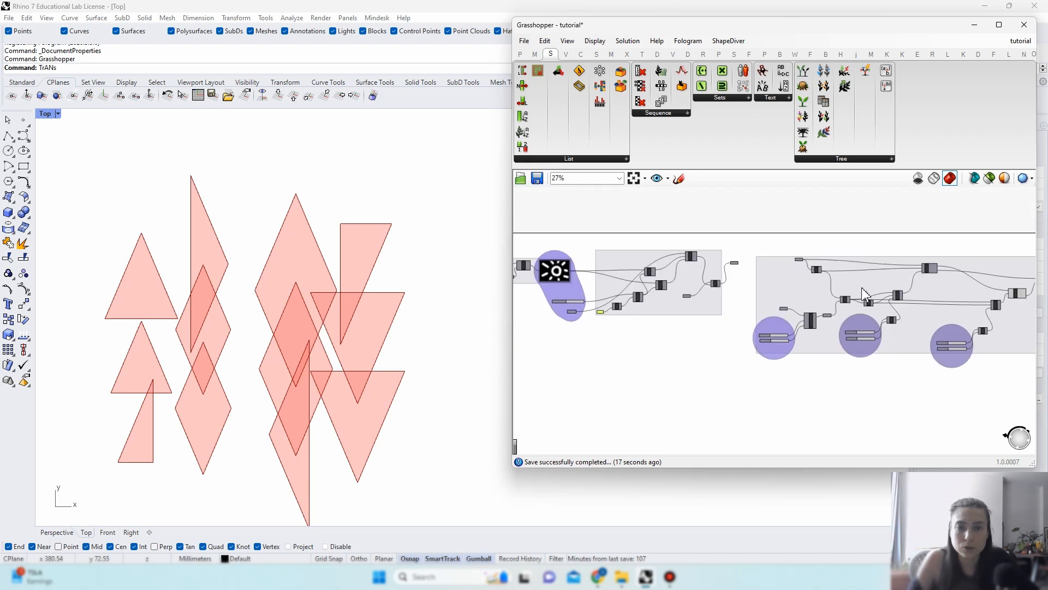
{"action": "mouse_move", "coordinate": [717, 266]}
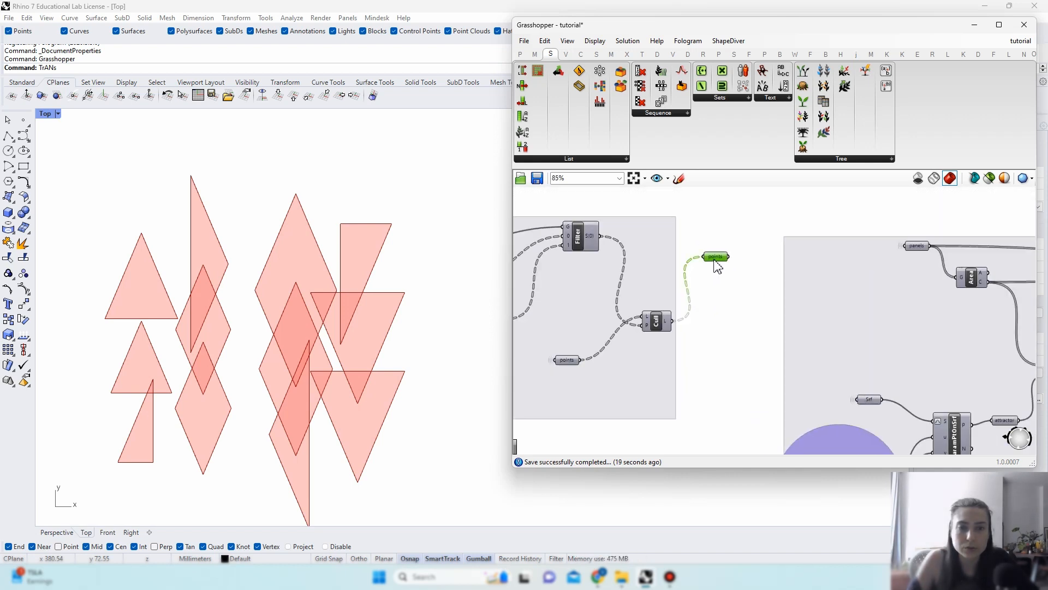
{"action": "scroll", "coordinate": [710, 279], "scroll_direction": "down", "scroll_amount": 6}
{"action": "left_click_drag", "start_coordinate": [704, 293], "coordinate": [893, 285]}
{"action": "scroll", "coordinate": [873, 322], "scroll_direction": "up", "scroll_amount": 4}
{"action": "scroll", "coordinate": [872, 330], "scroll_direction": "up", "scroll_amount": 3}
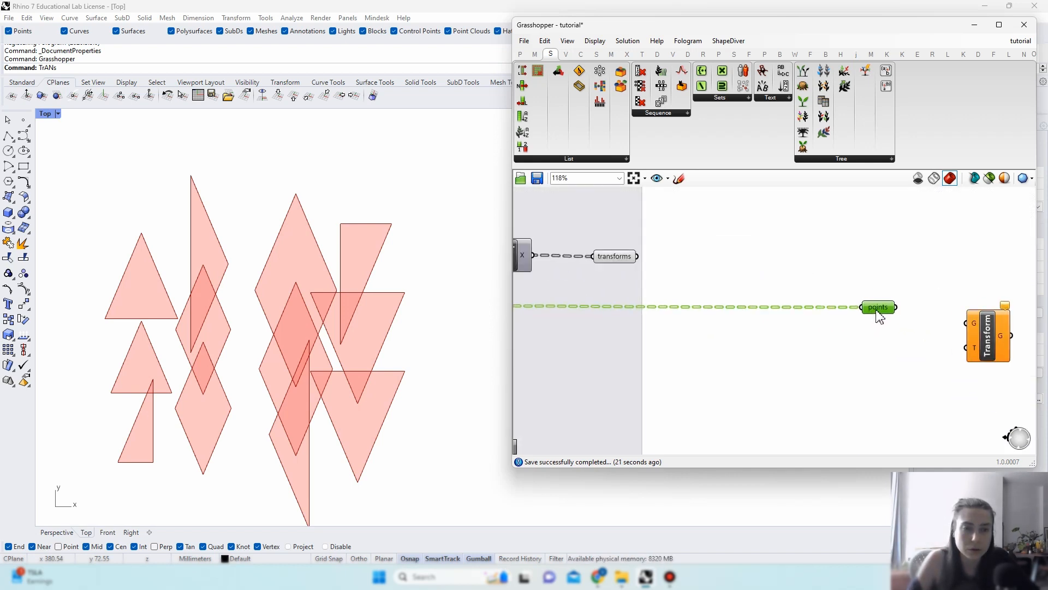
Step: Set the points parameter's wire display to hidden
{"action": "right_click", "coordinate": [879, 308]}
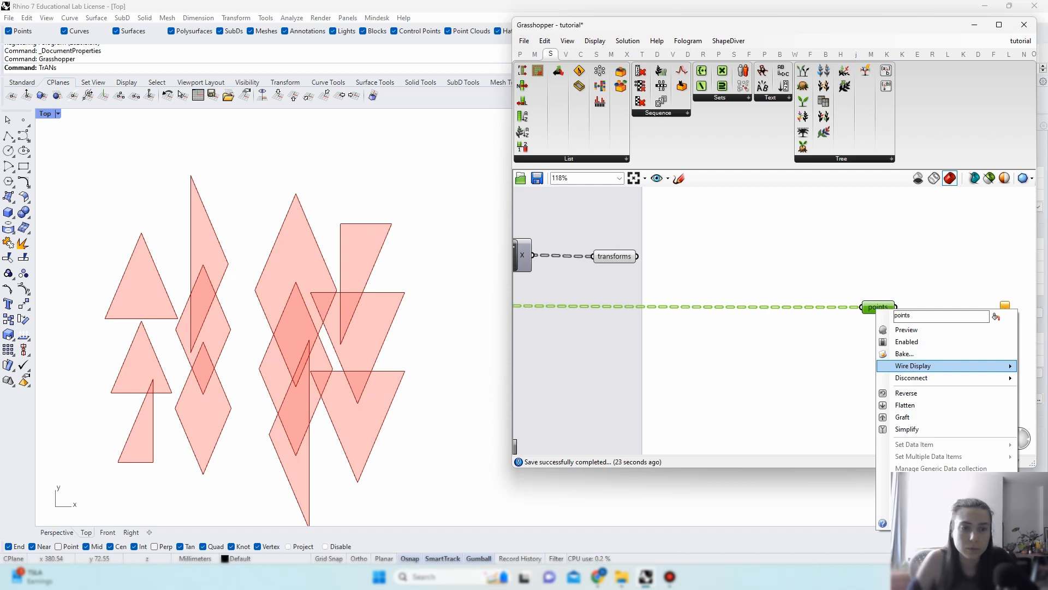
{"action": "right_click_drag", "start_coordinate": [843, 395], "coordinate": [707, 385]}
{"action": "left_click", "coordinate": [716, 386]}
{"action": "left_click", "coordinate": [737, 300]}
Step: Compare the data tree structure of the points parameter with that of the transforms parameter
{"action": "mouse_move", "coordinate": [741, 306]}
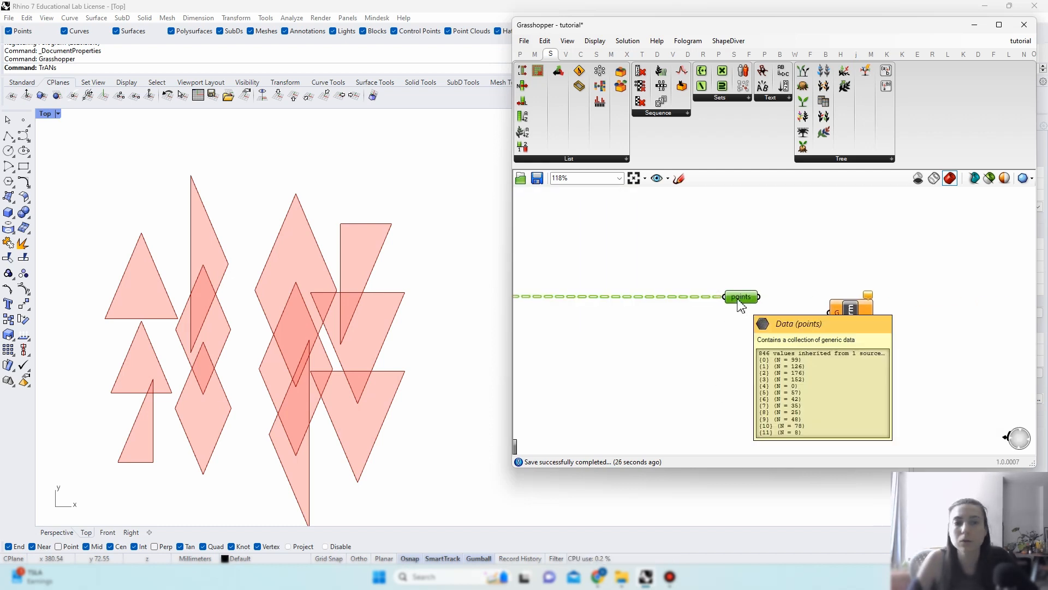
{"action": "scroll", "coordinate": [742, 306], "scroll_direction": "down", "scroll_amount": 1}
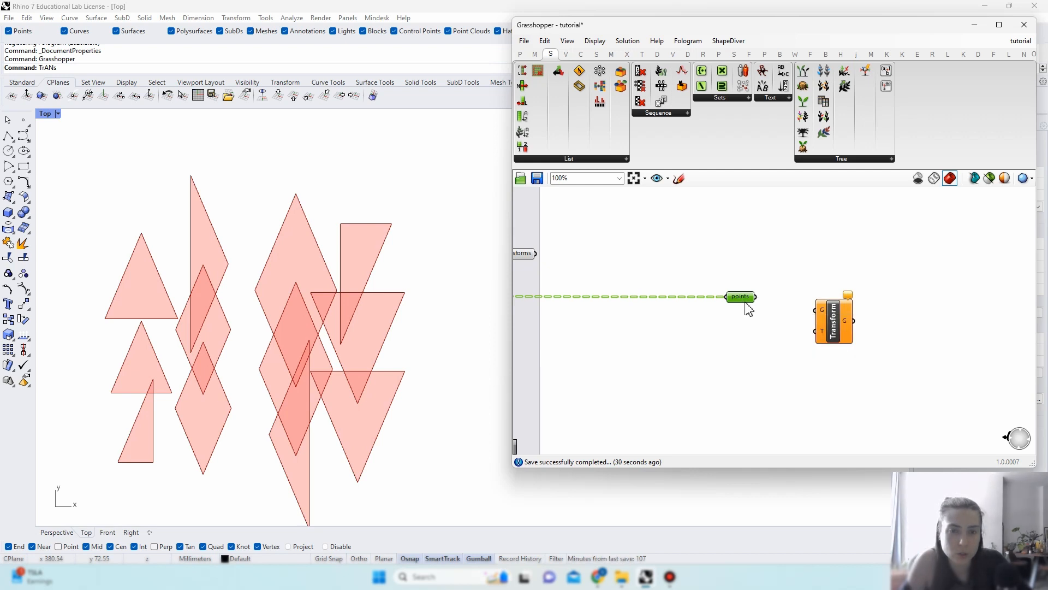
{"action": "left_click", "coordinate": [525, 256]}
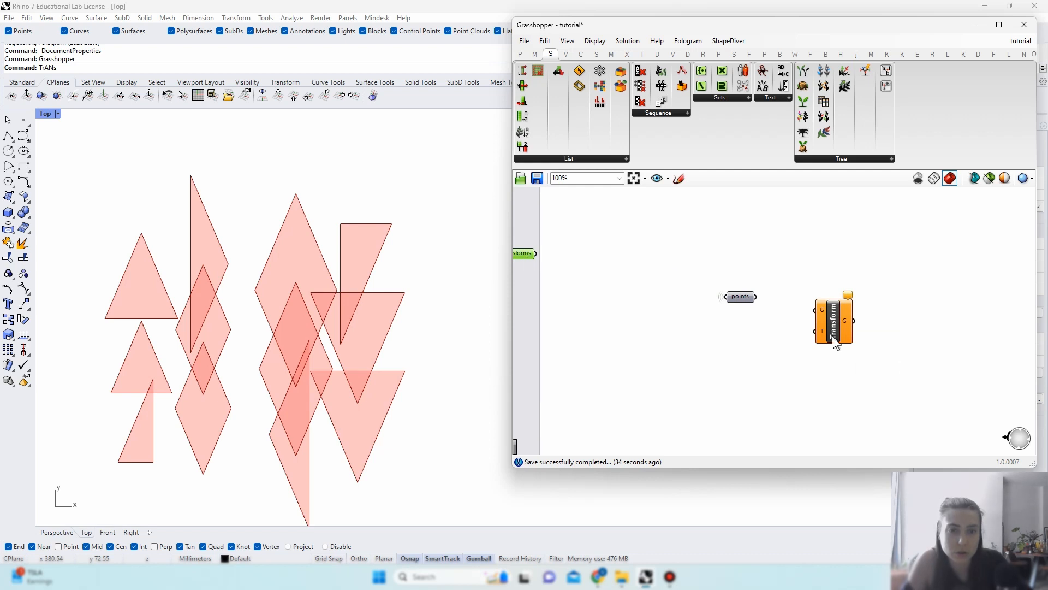
{"action": "left_click", "coordinate": [747, 301]}
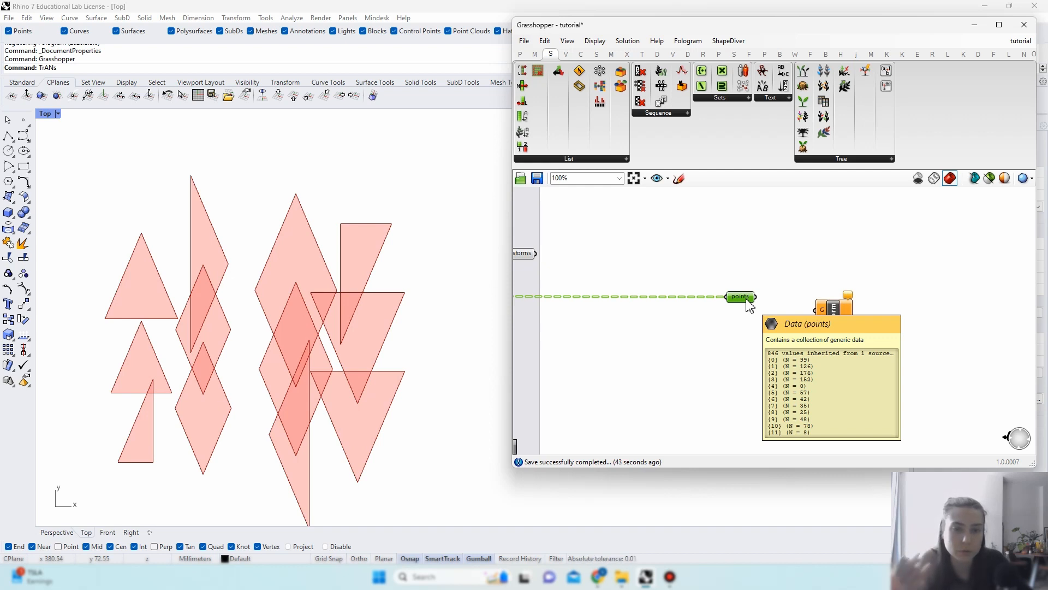
{"action": "right_click_drag", "start_coordinate": [694, 256], "coordinate": [765, 255]}
{"action": "left_click", "coordinate": [586, 255]}
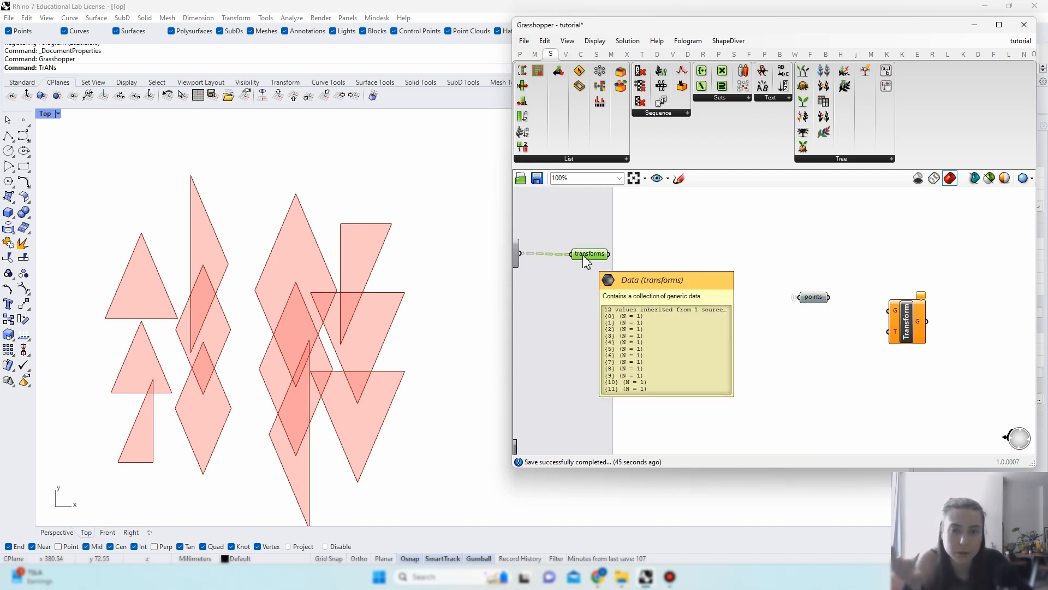
{"action": "left_click", "coordinate": [811, 299]}
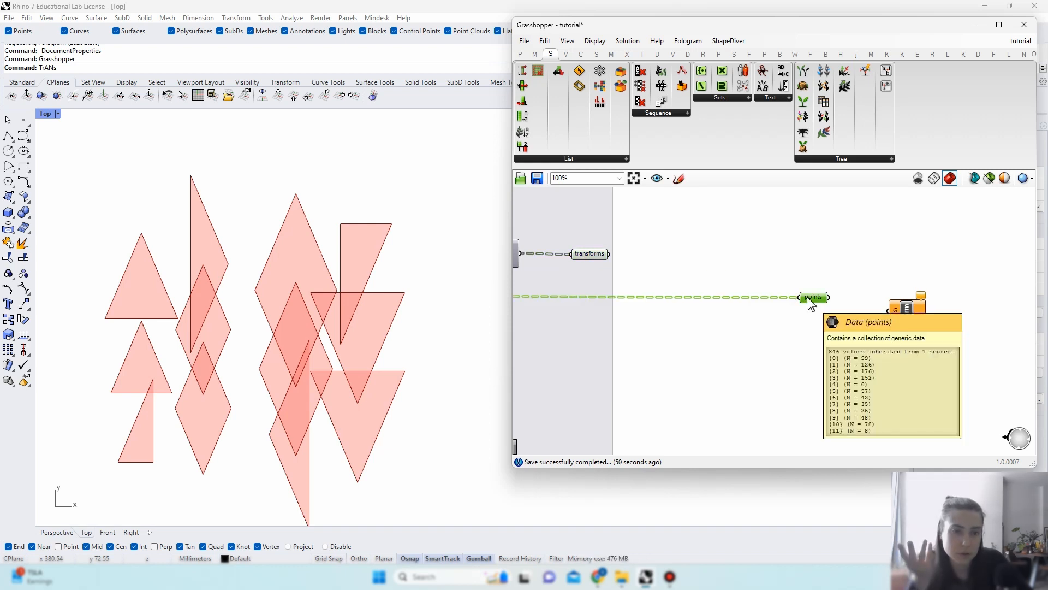
{"action": "left_click", "coordinate": [605, 254]}
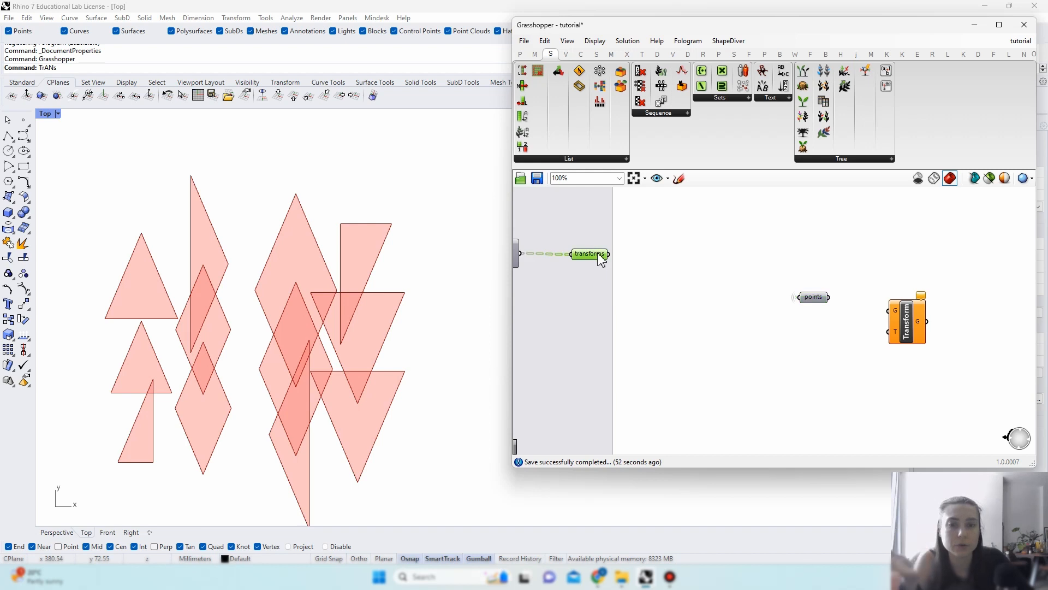
Step: Connect points to Transform's G input and transforms to its T input, and shift the points parameter up clear of the wires
{"action": "left_click_drag", "start_coordinate": [829, 297], "coordinate": [889, 311]}
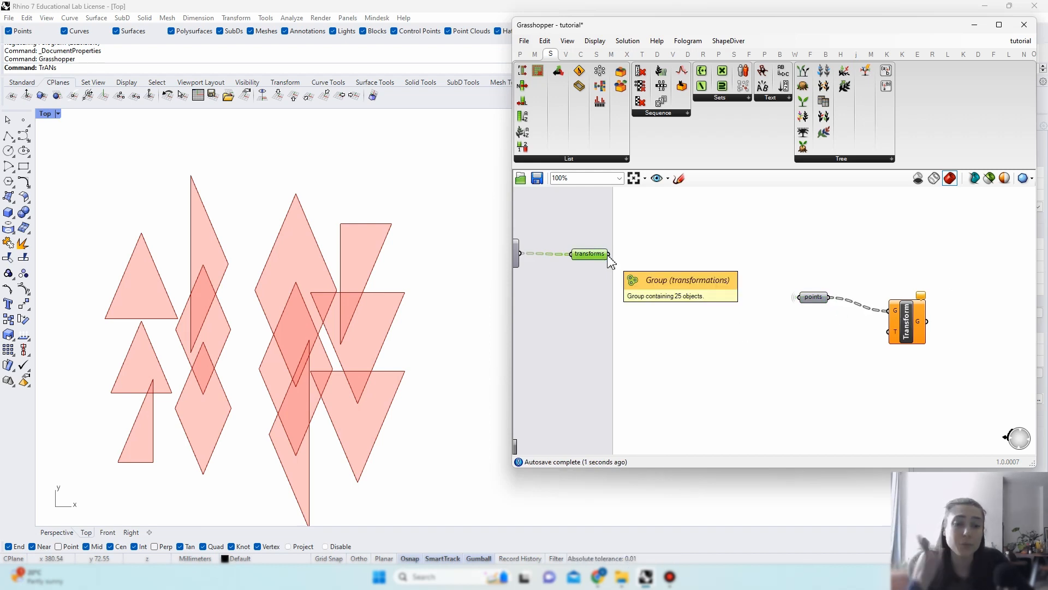
{"action": "left_click_drag", "start_coordinate": [610, 255], "coordinate": [900, 337]}
{"action": "left_click", "coordinate": [904, 337]}
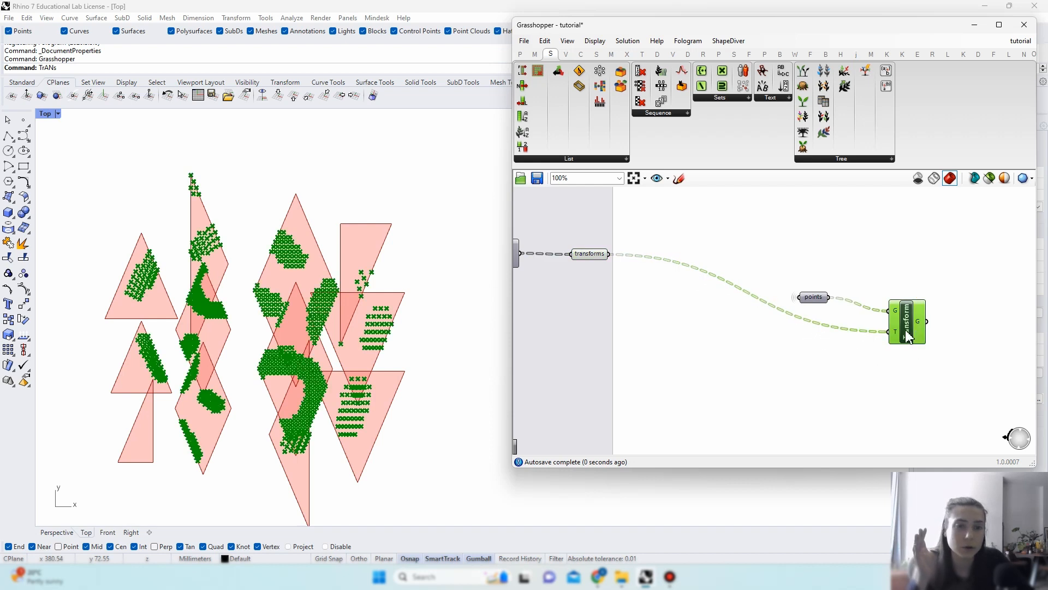
{"action": "left_click_drag", "start_coordinate": [816, 299], "coordinate": [800, 282]}
{"action": "left_click", "coordinate": [837, 257]}
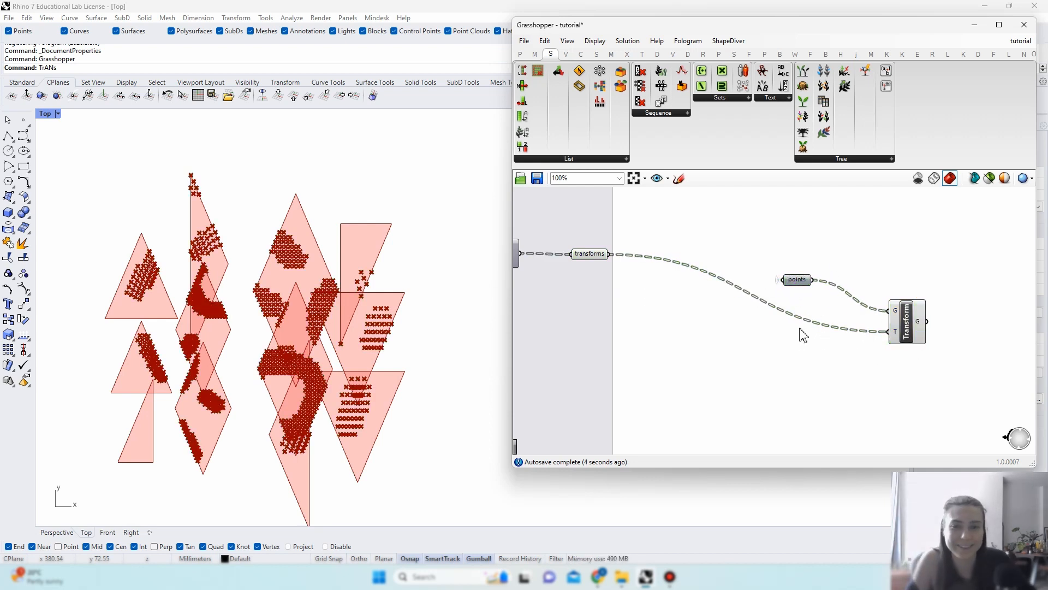
{"action": "scroll", "coordinate": [898, 315], "scroll_direction": "down", "scroll_amount": 3}
{"action": "scroll", "coordinate": [860, 298], "scroll_direction": "up", "scroll_amount": 3}
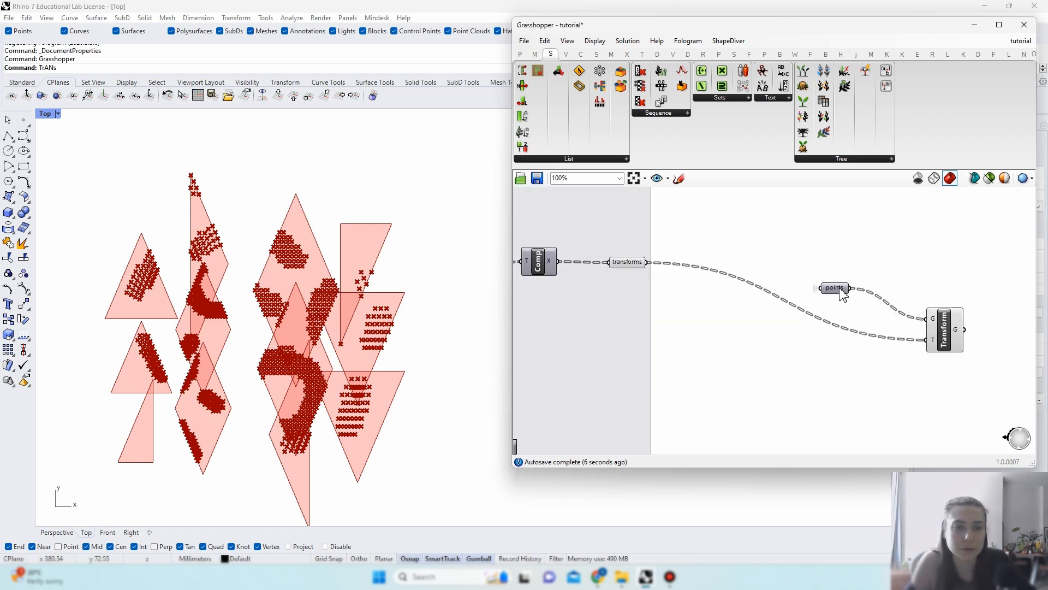
{"action": "mouse_move", "coordinate": [842, 295]}
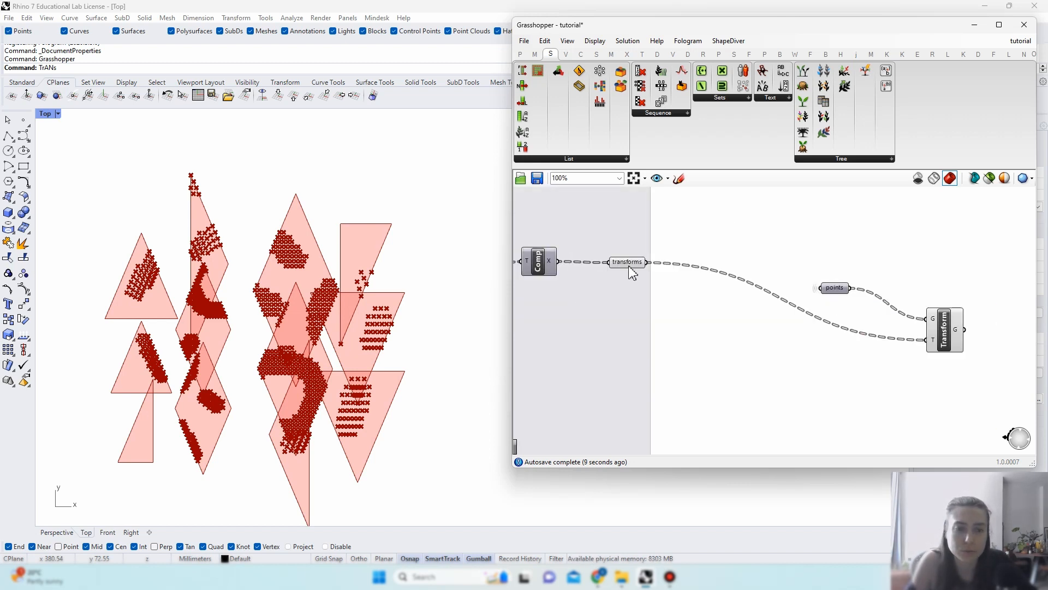
{"action": "mouse_move", "coordinate": [631, 273]}
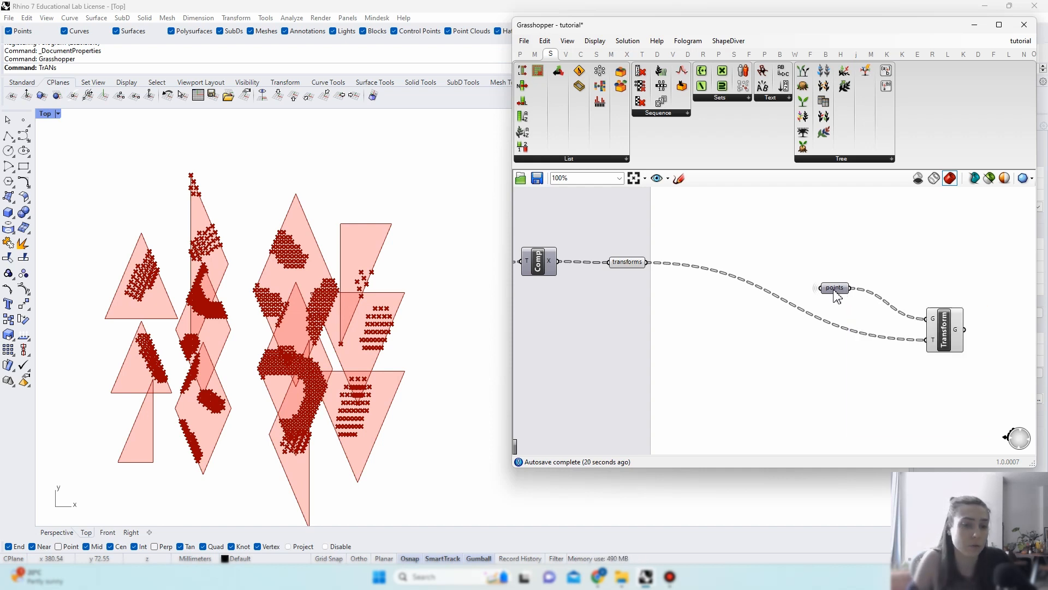
Step: Group the points parameter with the Transform component and label the group "transform points"
{"action": "right_click_drag", "start_coordinate": [835, 295], "coordinate": [777, 374]}
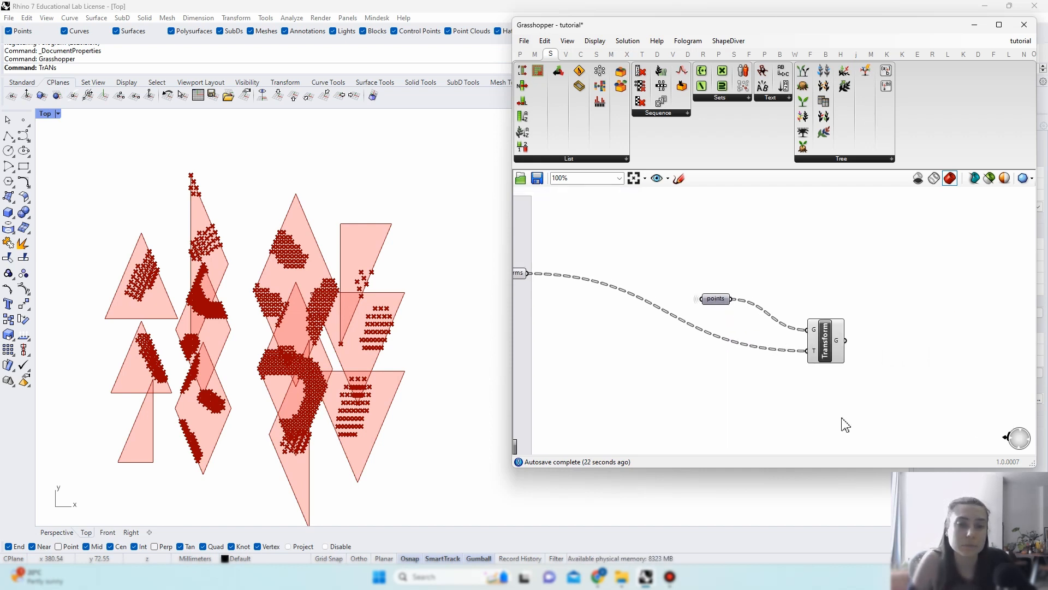
{"action": "left_click_drag", "start_coordinate": [894, 389], "coordinate": [703, 234]}
{"action": "right_click", "coordinate": [799, 246]}
{"action": "left_click", "coordinate": [831, 330]}
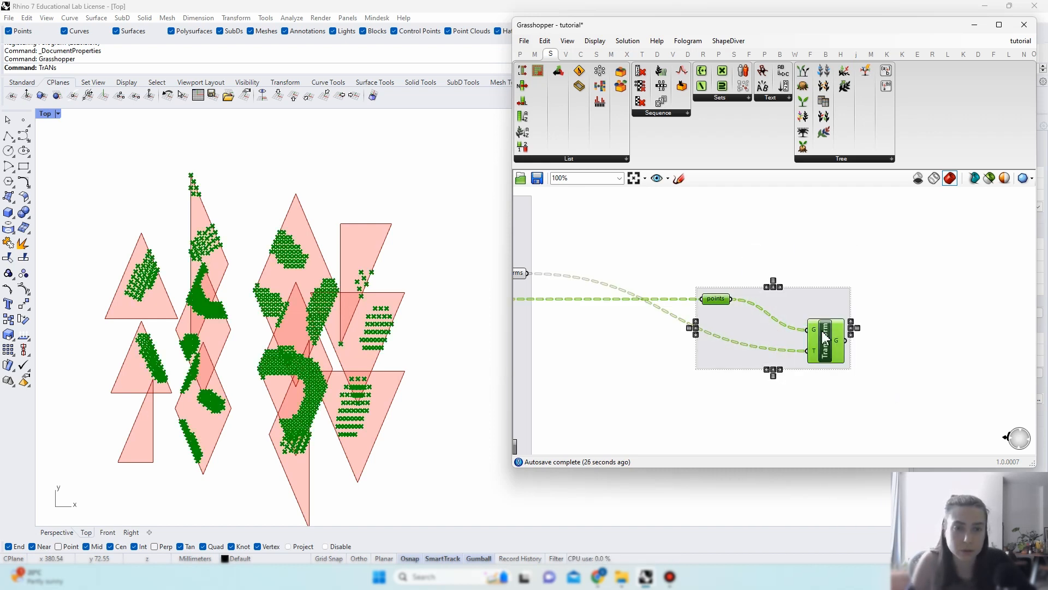
{"action": "right_click", "coordinate": [799, 314]}
{"action": "type", "text": "tra"}
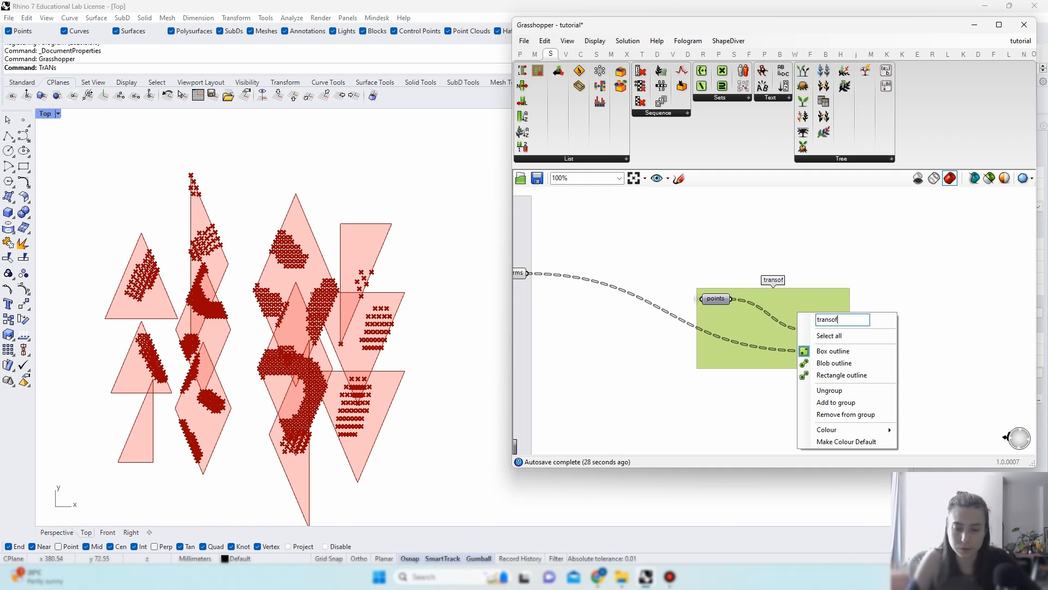
{"action": "type", "text": "nso"}
{"action": "key", "text": "BackSpace"}
{"action": "type", "text": "for"}
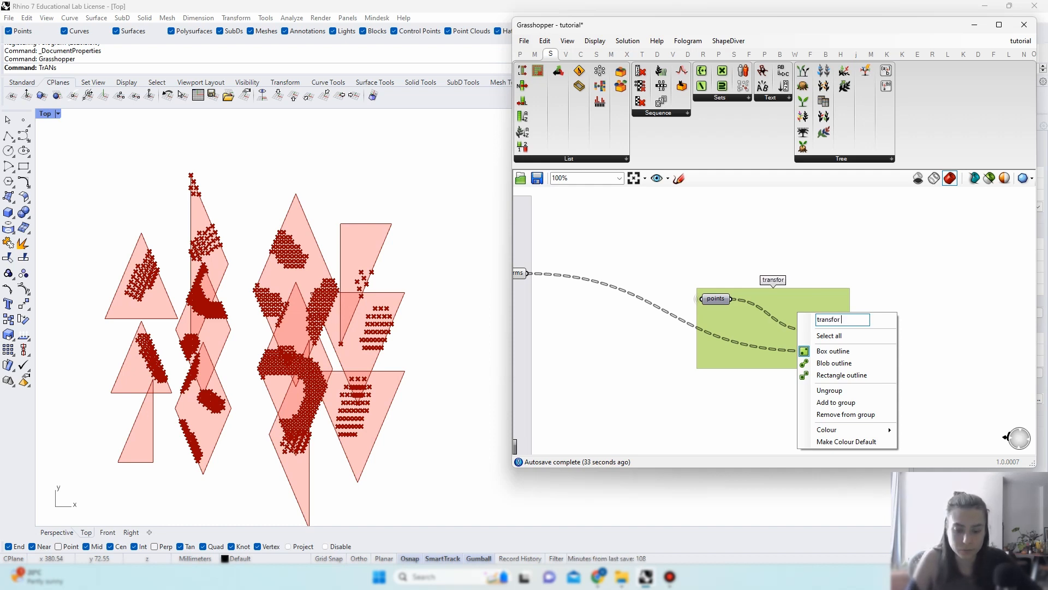
{"action": "type", "text": "m"}
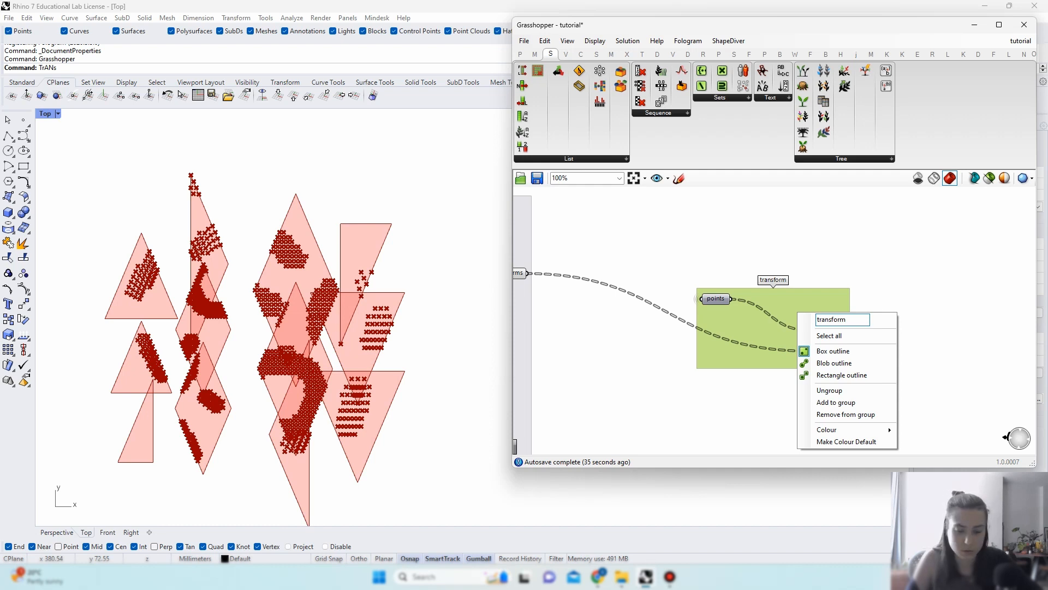
{"action": "type", "text": " points"}
{"action": "left_click", "coordinate": [831, 256]}
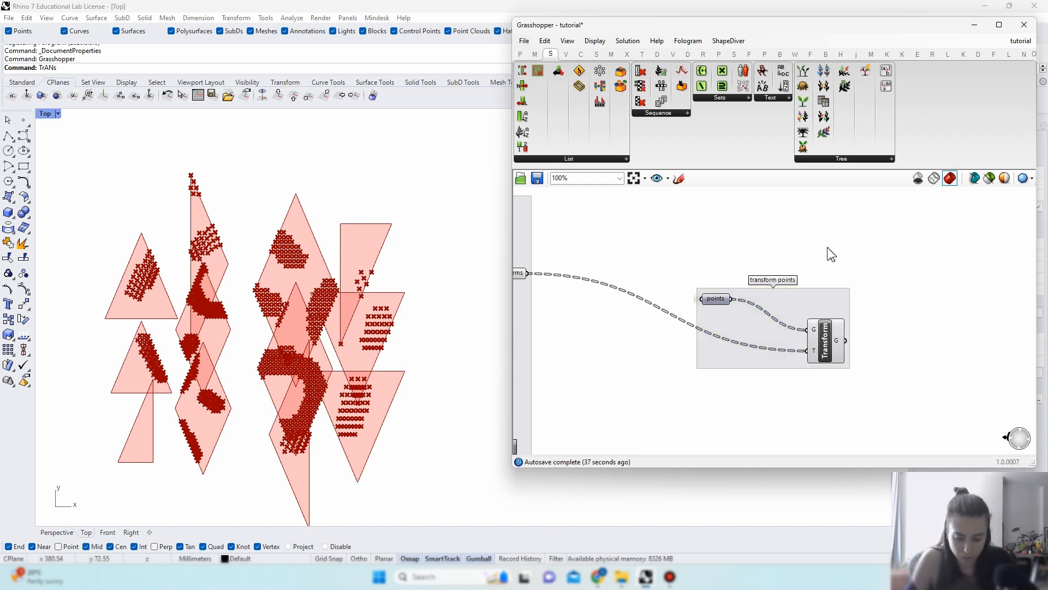
Step: Save the Grasshopper definition
{"action": "scroll", "coordinate": [831, 256], "scroll_direction": "down", "scroll_amount": 4}
{"action": "left_click", "coordinate": [835, 297]}
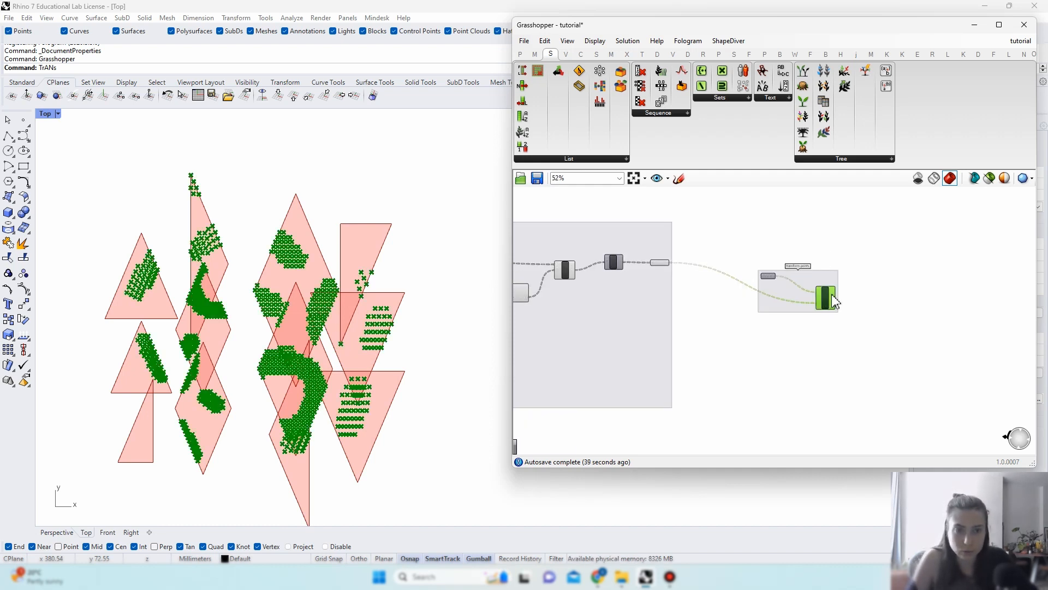
{"action": "left_click", "coordinate": [524, 41]}
{"action": "left_click", "coordinate": [546, 109]}
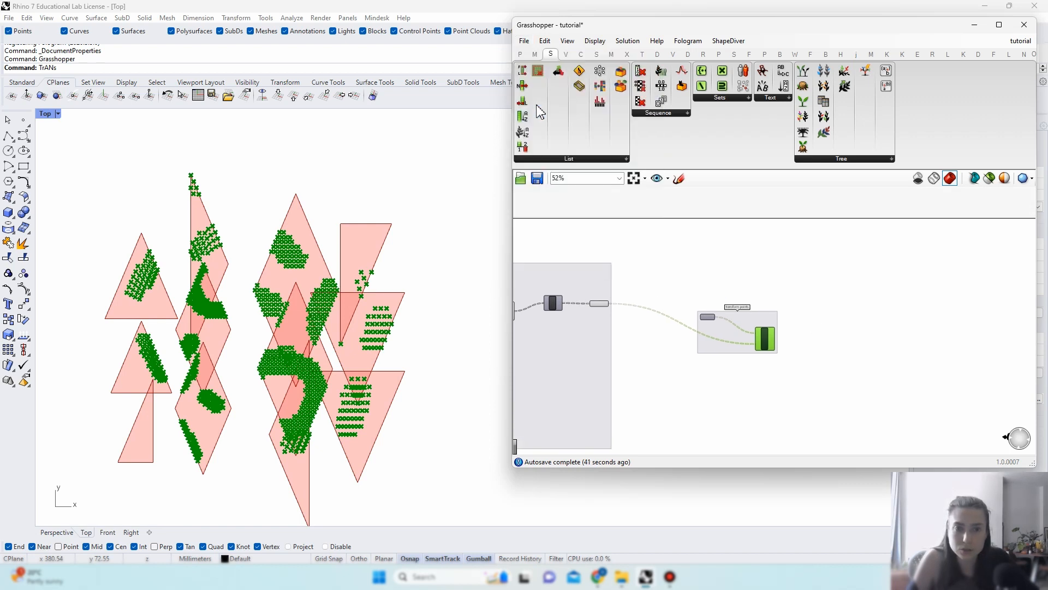
Step: Add a Remove Duplicate Points component after Transform and feed it Transform's G output
{"action": "scroll", "coordinate": [861, 302], "scroll_direction": "up", "scroll_amount": 2}
{"action": "double_click", "coordinate": [864, 297]}
{"action": "type", "text": "remov"}
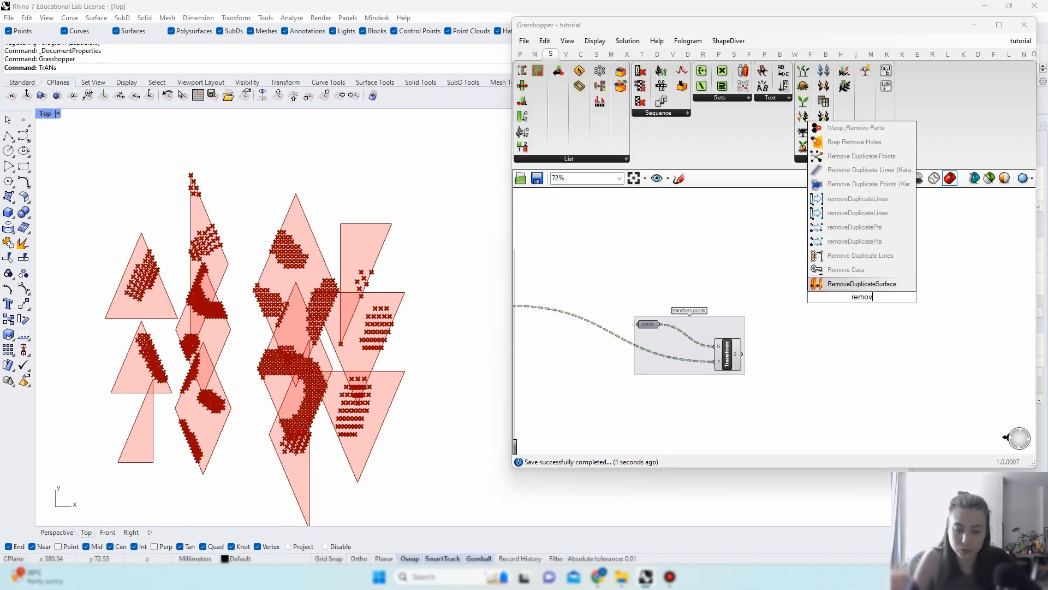
{"action": "type", "text": "e dupl"}
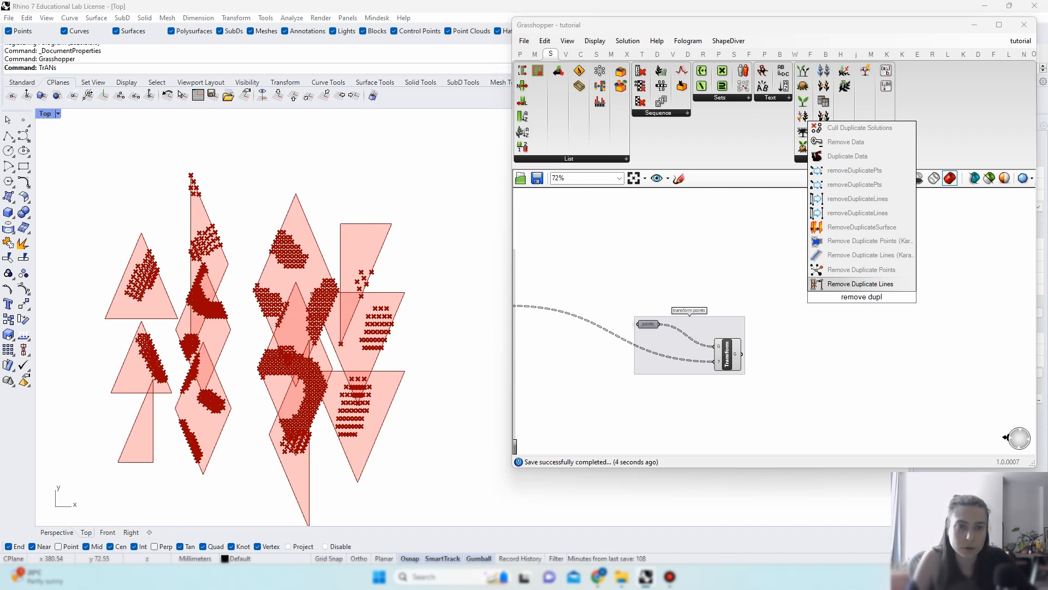
{"action": "left_click", "coordinate": [855, 274]}
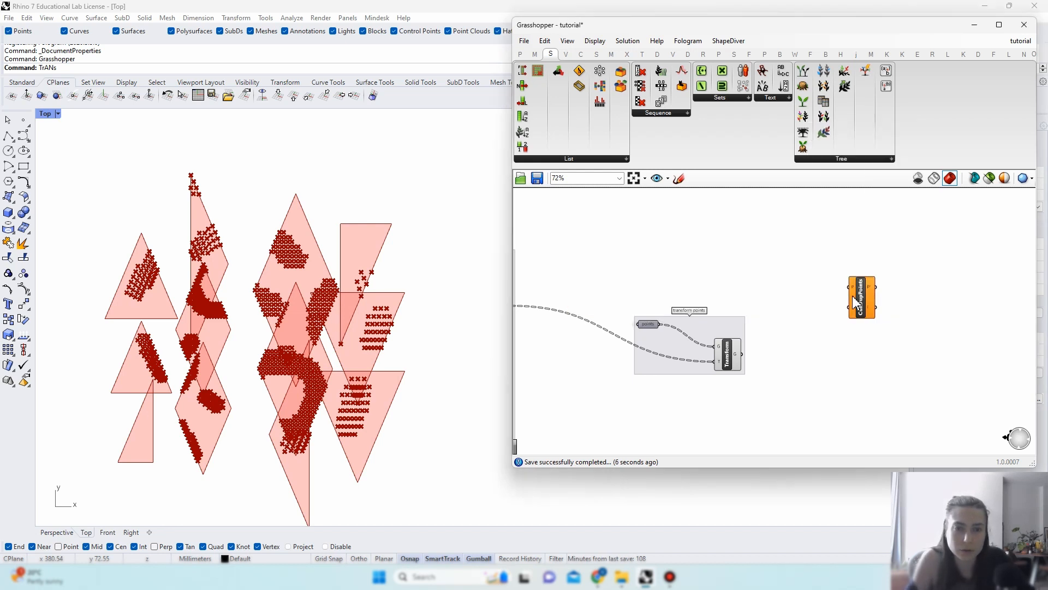
{"action": "left_click_drag", "start_coordinate": [741, 355], "coordinate": [852, 287]}
Step: Simplify the data tree of the duplicate-removal component's P output
{"action": "mouse_move", "coordinate": [872, 290]}
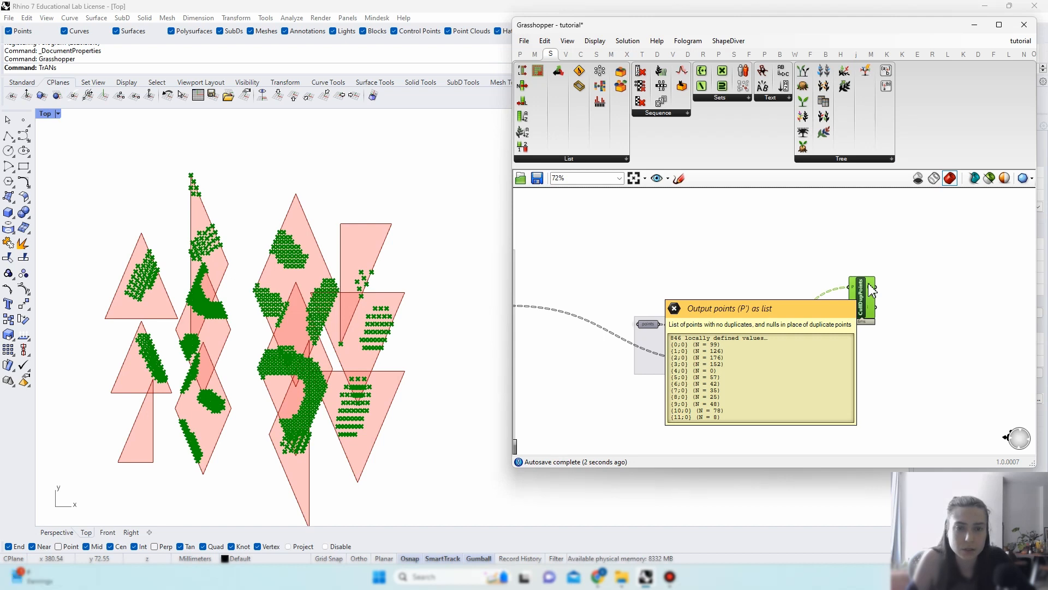
{"action": "right_click", "coordinate": [872, 289]}
{"action": "left_click", "coordinate": [898, 355]}
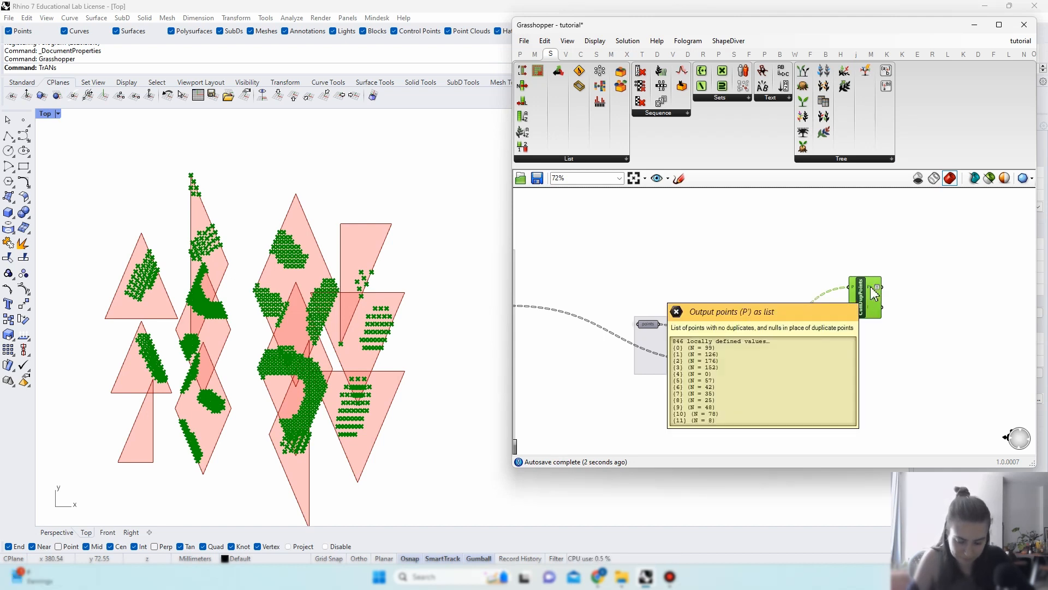
Step: Add a Dot Display component and connect the de-duplicated points to its point input
{"action": "right_click_drag", "start_coordinate": [985, 325], "coordinate": [795, 309]}
{"action": "double_click", "coordinate": [802, 310]}
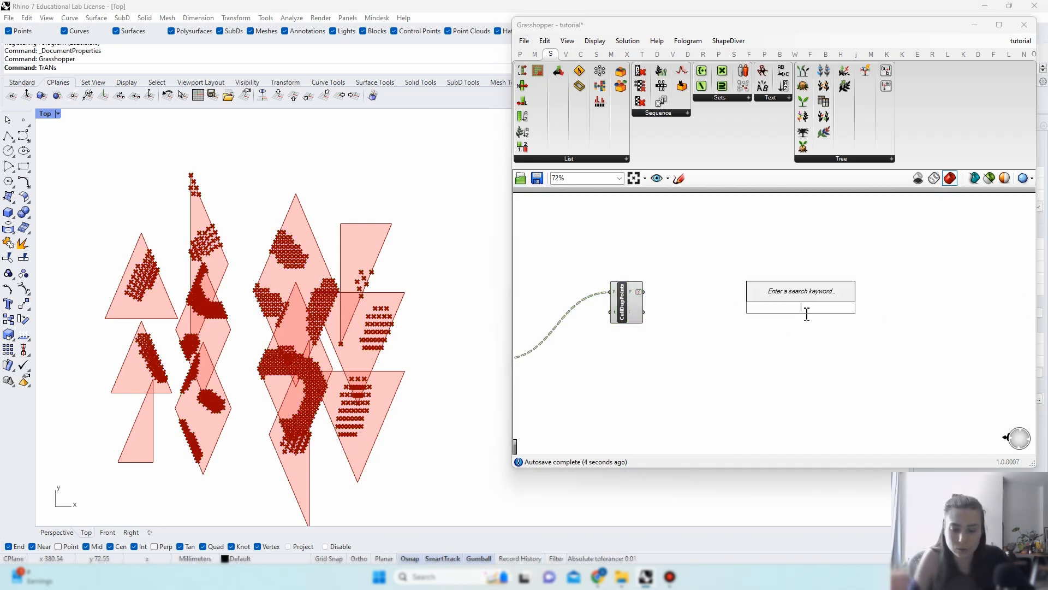
{"action": "type", "text": "dot display"}
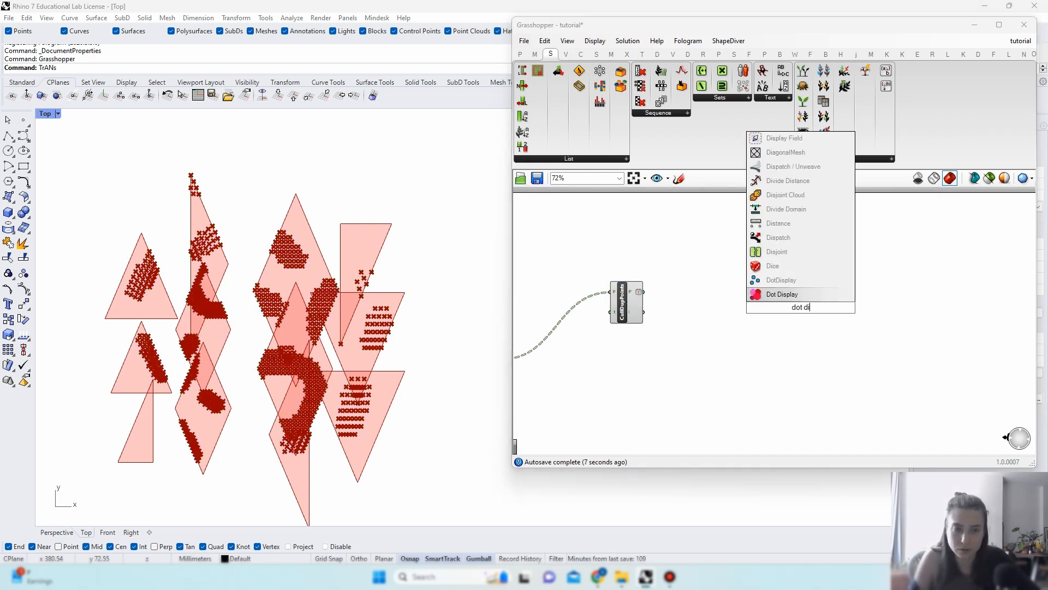
{"action": "key", "text": "Return"}
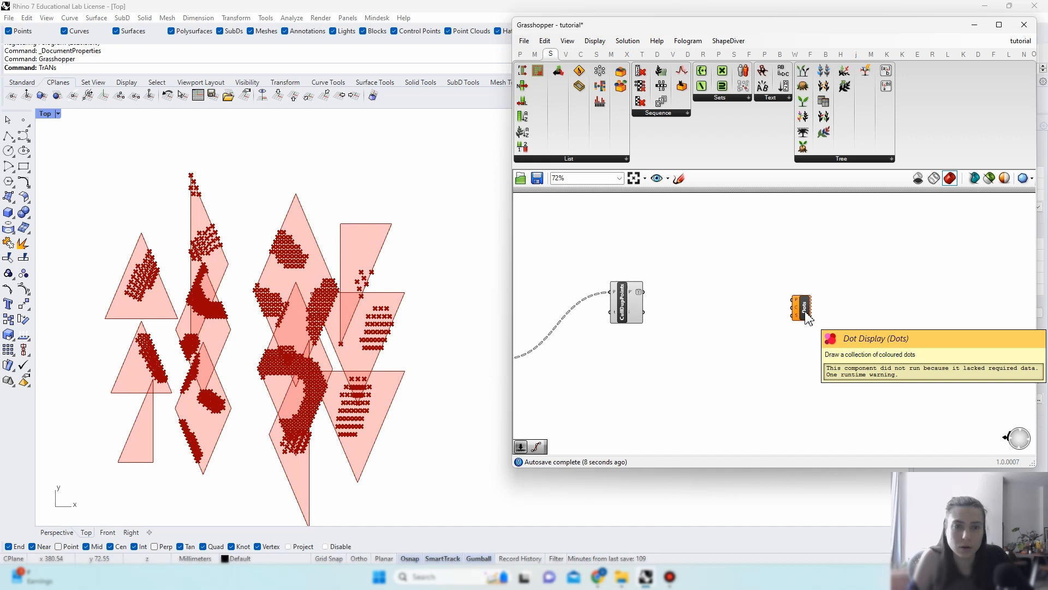
{"action": "left_click", "coordinate": [638, 299]}
{"action": "left_click_drag", "start_coordinate": [644, 292], "coordinate": [795, 313]}
{"action": "left_click", "coordinate": [801, 319]}
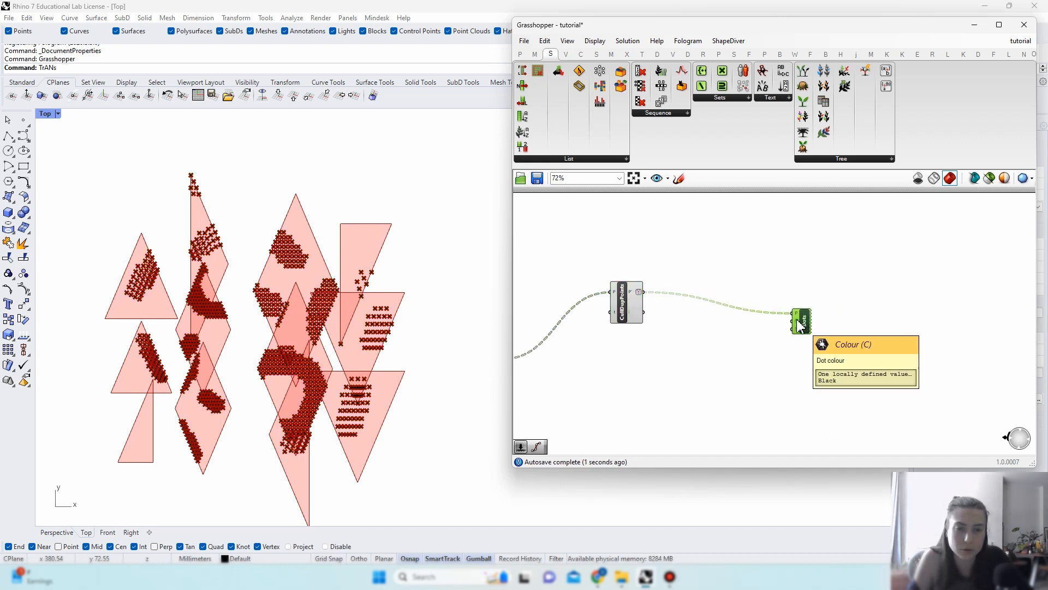
Step: Add a Colour Swatch set to purple (R 113, G 58, B 255) and connect it to Dot Display's colour input
{"action": "double_click", "coordinate": [759, 347]}
{"action": "type", "text": "swatch"}
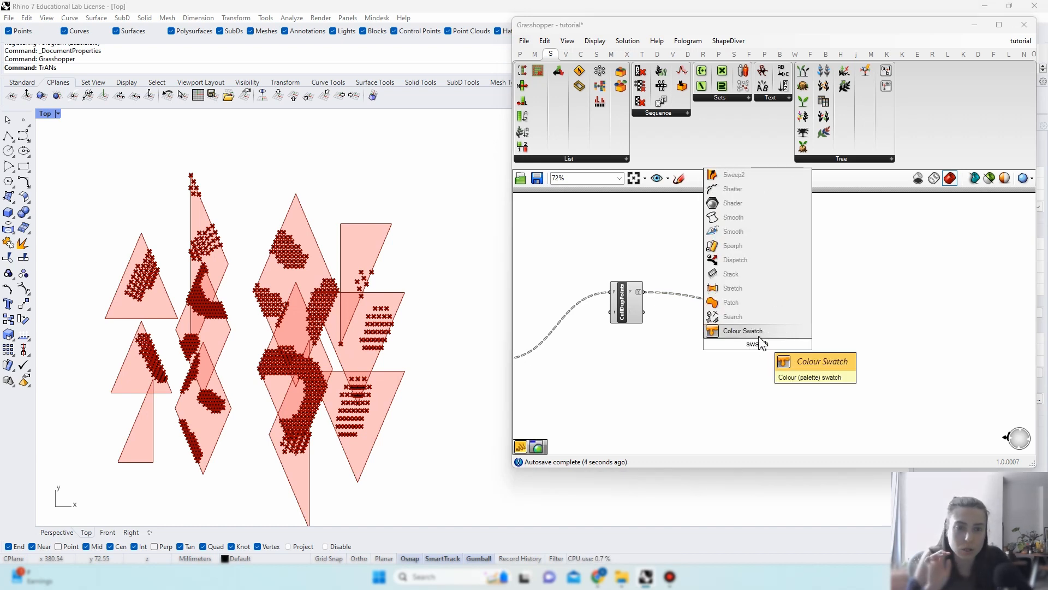
{"action": "key", "text": "Return"}
{"action": "left_click", "coordinate": [767, 344]}
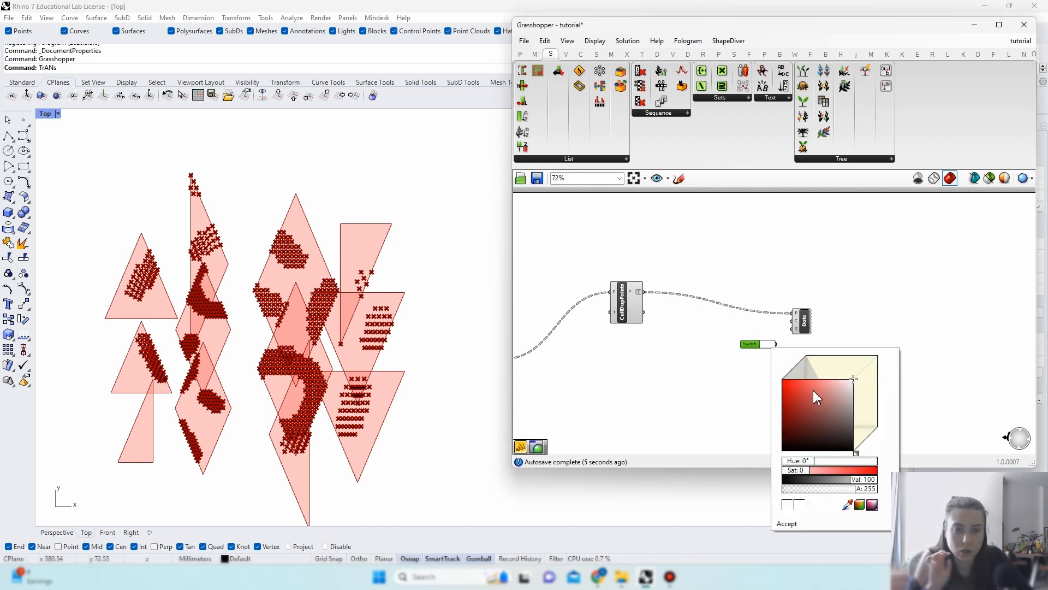
{"action": "left_click", "coordinate": [860, 504]}
{"action": "left_click", "coordinate": [822, 395]}
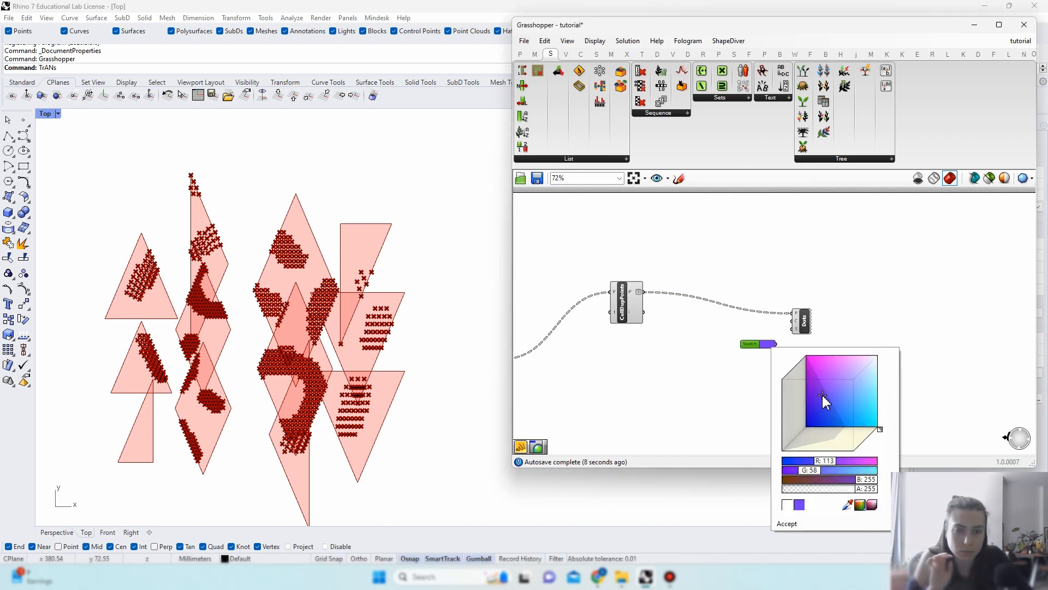
{"action": "left_click", "coordinate": [757, 365]}
{"action": "left_click_drag", "start_coordinate": [775, 347], "coordinate": [794, 322]}
{"action": "left_click", "coordinate": [808, 338]}
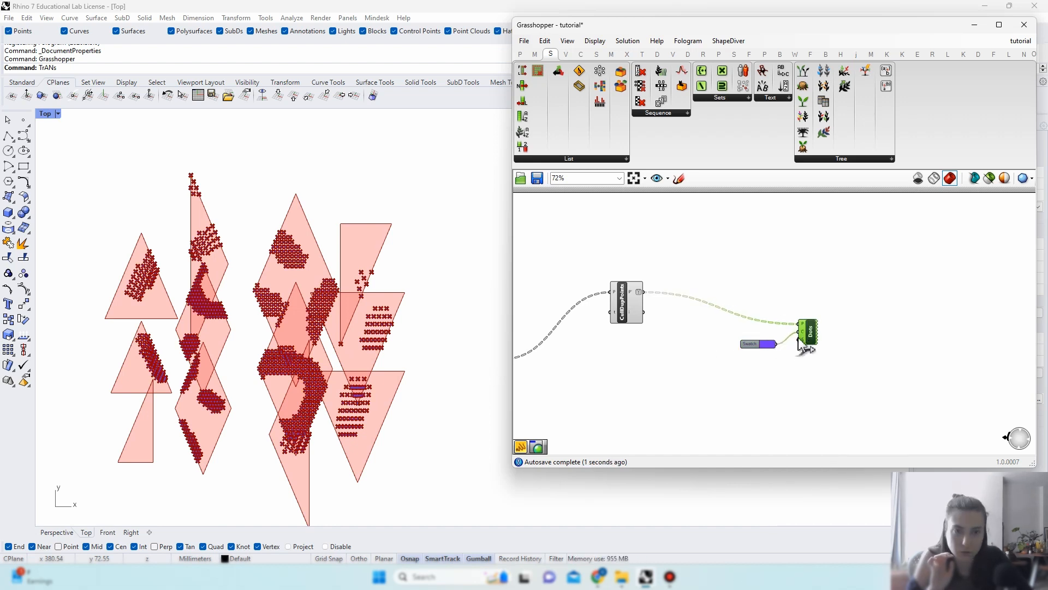
Step: Group the duplicate removal, swatch and Dot Display components and label the group "preview"
{"action": "left_click", "coordinate": [645, 347]}
{"action": "left_click_drag", "start_coordinate": [810, 393], "coordinate": [622, 278]}
{"action": "right_click", "coordinate": [681, 247]}
{"action": "left_click", "coordinate": [704, 332]}
{"action": "right_click", "coordinate": [719, 286]}
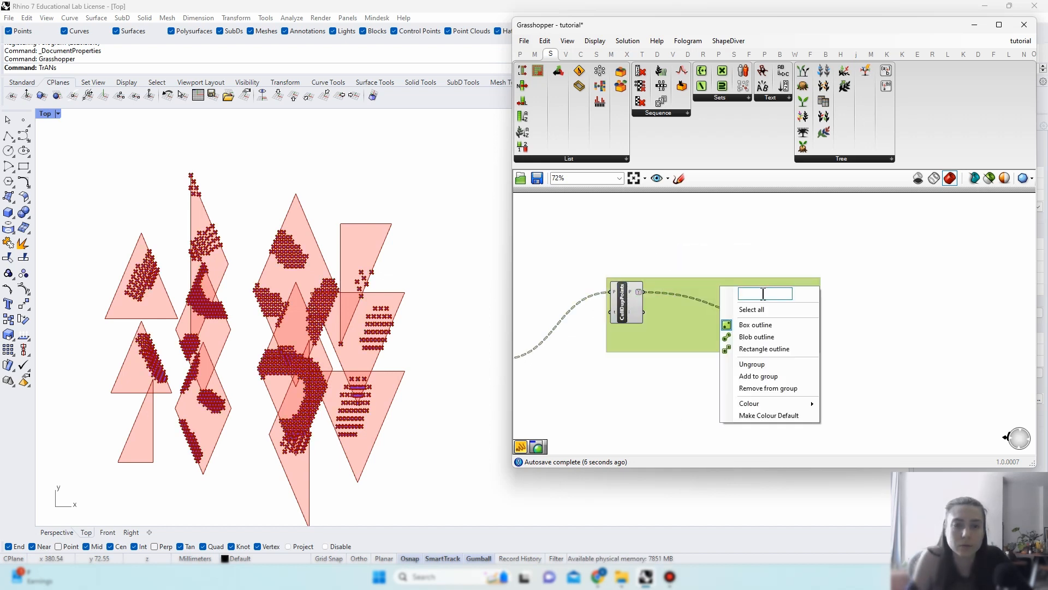
{"action": "type", "text": "preview"}
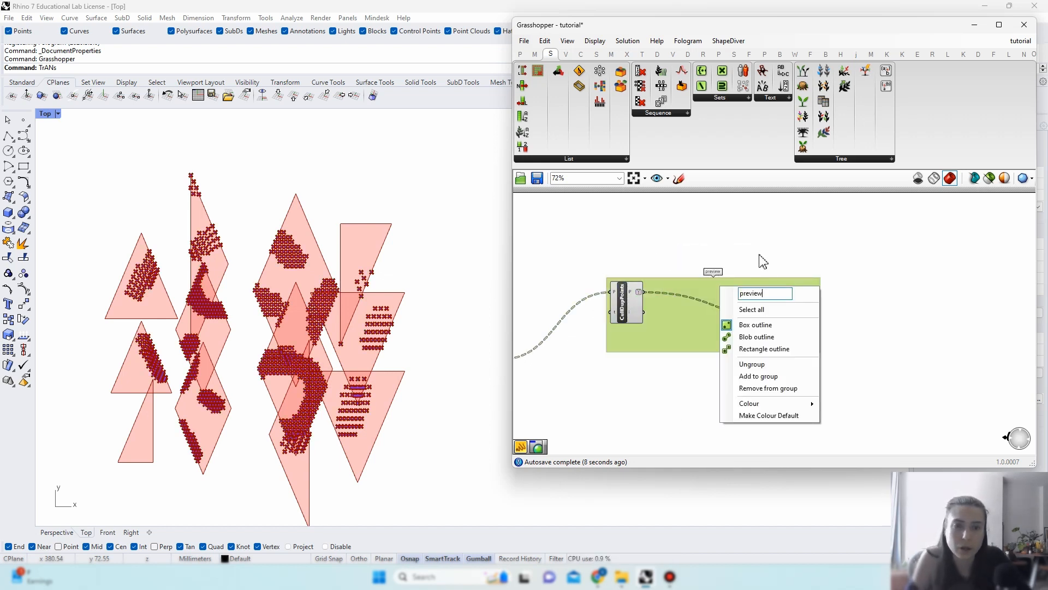
{"action": "left_click", "coordinate": [760, 254]}
Step: Turn off the preview of every component and turn it back on for Dot Display only
{"action": "key", "text": "ctrl+a"}
{"action": "right_click", "coordinate": [759, 243]}
{"action": "left_click", "coordinate": [769, 262]}
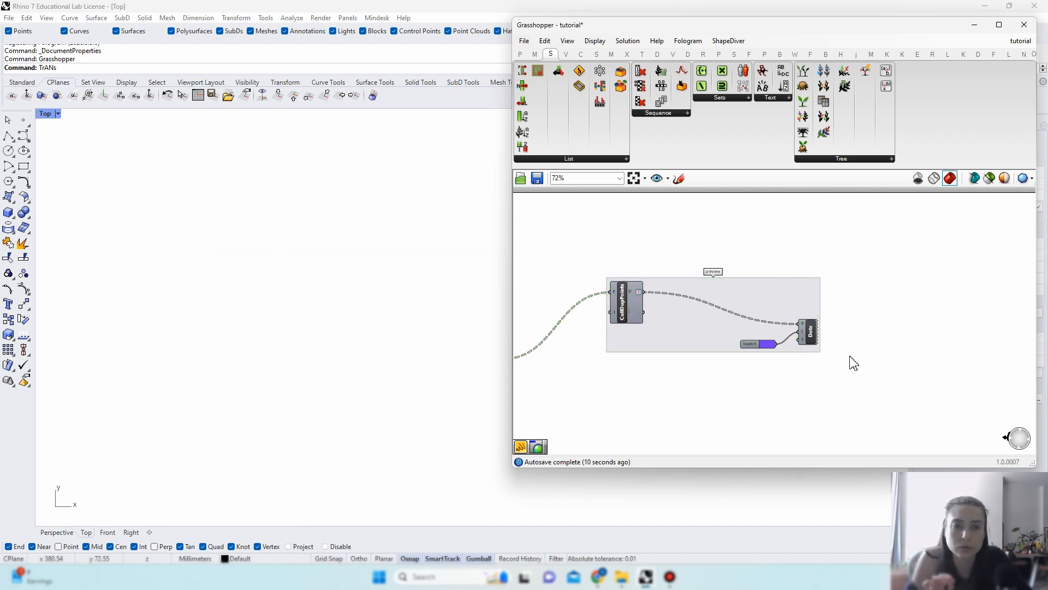
{"action": "left_click", "coordinate": [811, 333]}
{"action": "right_click", "coordinate": [853, 296]}
{"action": "left_click", "coordinate": [859, 302]}
Step: Set the panels u div slider to 5 and the density slider to 8
{"action": "scroll", "coordinate": [886, 317], "scroll_direction": "down", "scroll_amount": 5}
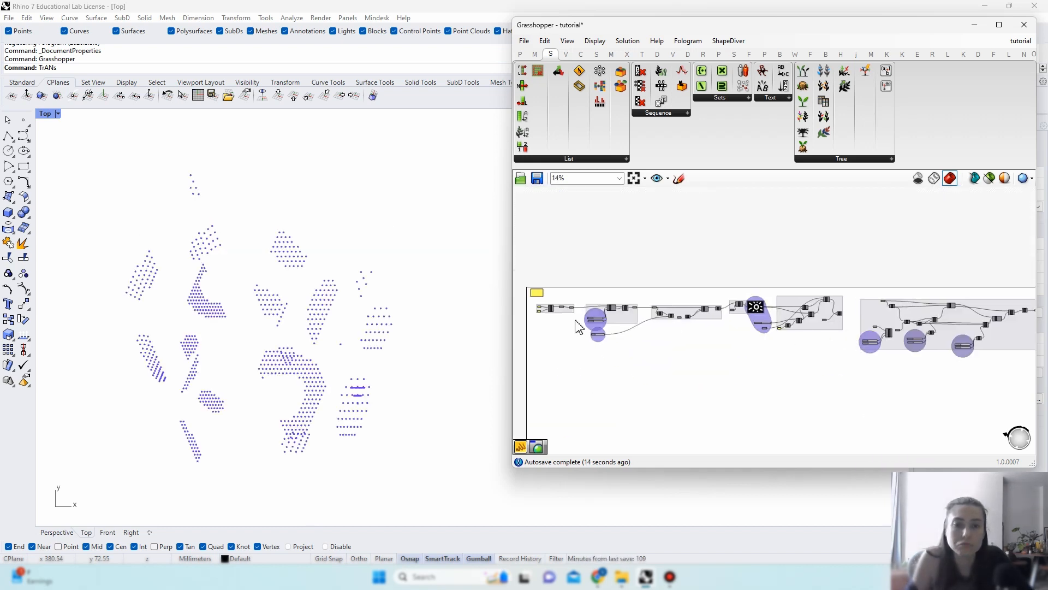
{"action": "scroll", "coordinate": [578, 320], "scroll_direction": "up", "scroll_amount": 8}
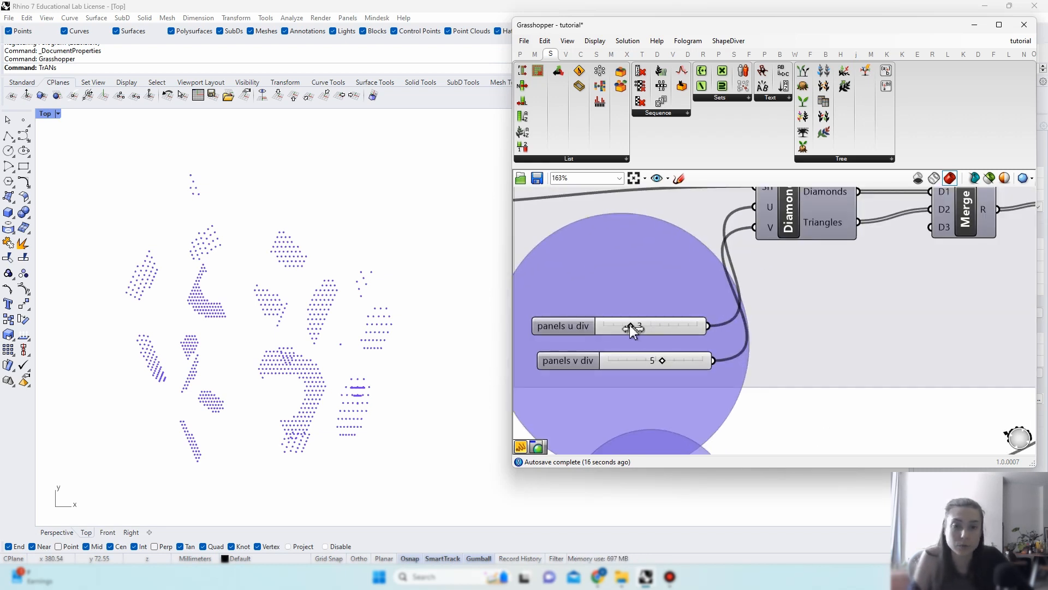
{"action": "left_click_drag", "start_coordinate": [630, 325], "coordinate": [659, 328]}
{"action": "scroll", "coordinate": [677, 382], "scroll_direction": "down", "scroll_amount": 3}
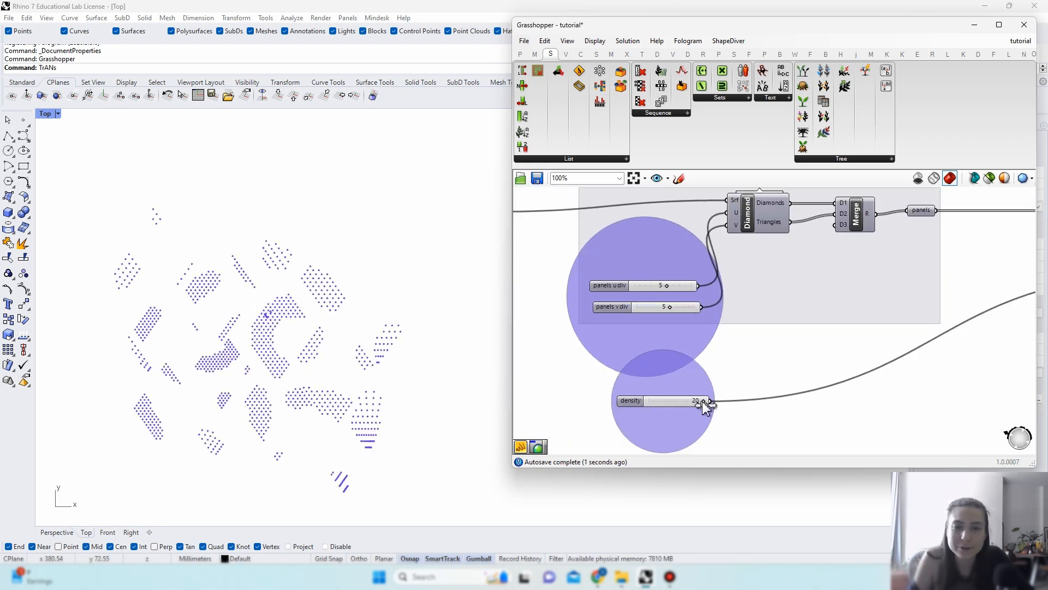
{"action": "left_click_drag", "start_coordinate": [703, 401], "coordinate": [648, 394]}
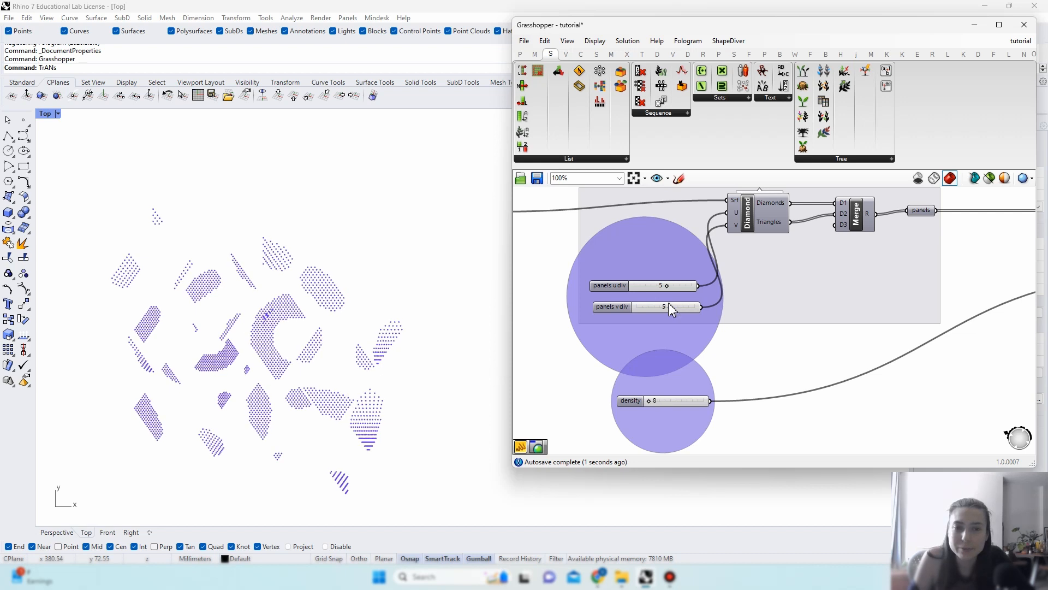
Step: Try other panel divisions, including panels u div 8 with panels v div 2, keeping the density at 8
{"action": "left_click_drag", "start_coordinate": [670, 308], "coordinate": [701, 291]}
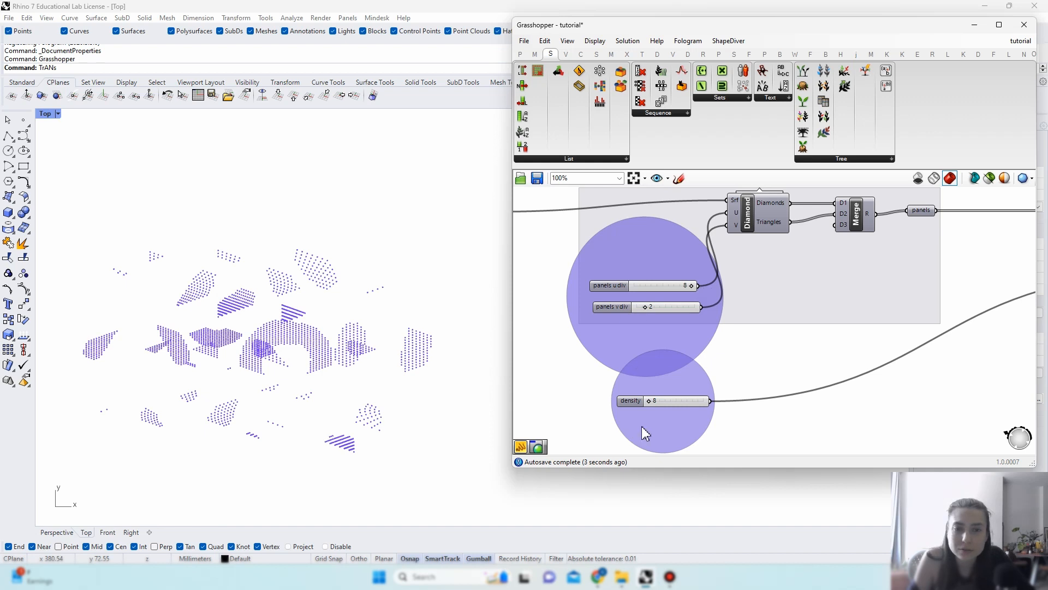
{"action": "left_click_drag", "start_coordinate": [648, 400], "coordinate": [650, 392]}
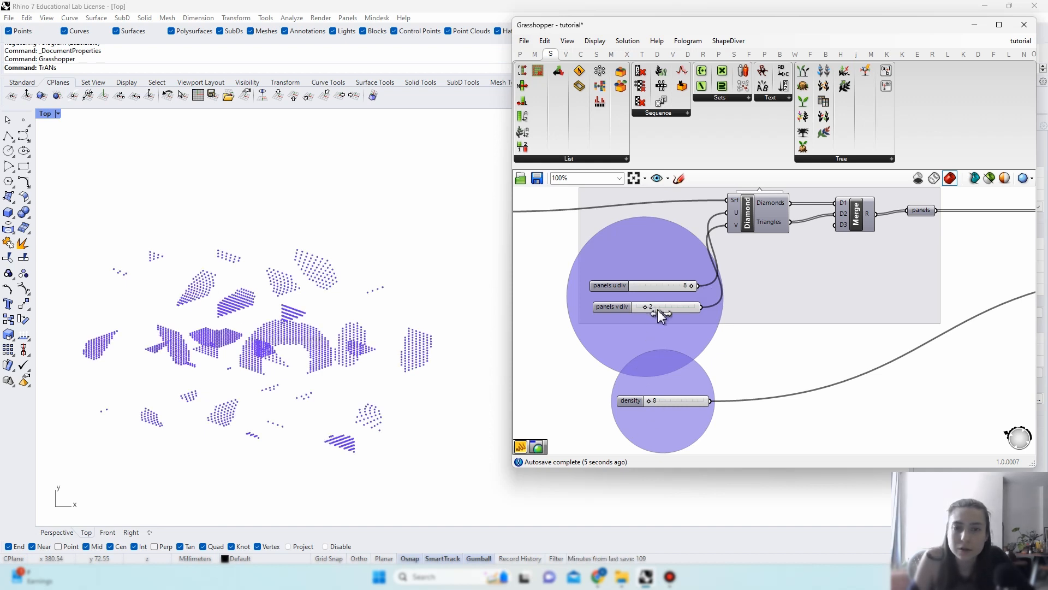
{"action": "left_click_drag", "start_coordinate": [657, 310], "coordinate": [633, 302]}
Step: Set the percentage Gate slider below the image sampler to 10
{"action": "scroll", "coordinate": [644, 308], "scroll_direction": "down", "scroll_amount": 2}
{"action": "scroll", "coordinate": [672, 297], "scroll_direction": "up", "scroll_amount": 3}
{"action": "scroll", "coordinate": [634, 302], "scroll_direction": "down", "scroll_amount": 5}
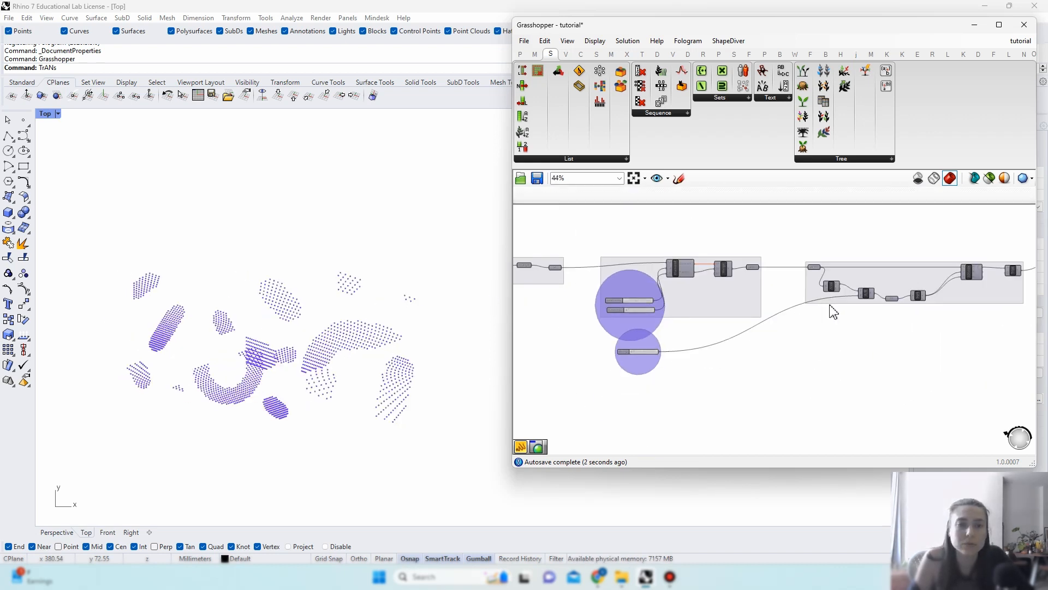
{"action": "right_click_drag", "start_coordinate": [1016, 310], "coordinate": [791, 306]}
{"action": "scroll", "coordinate": [911, 278], "scroll_direction": "up", "scroll_amount": 4}
{"action": "right_click_drag", "start_coordinate": [1001, 322], "coordinate": [883, 325]}
{"action": "scroll", "coordinate": [884, 324], "scroll_direction": "up", "scroll_amount": 3}
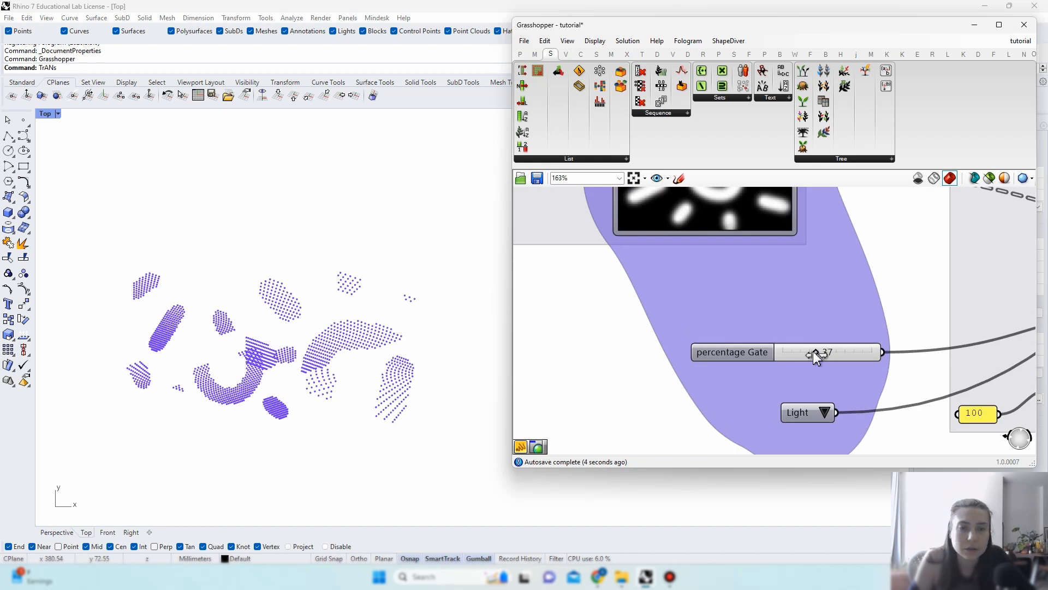
{"action": "left_click_drag", "start_coordinate": [839, 354], "coordinate": [788, 353]}
{"action": "scroll", "coordinate": [789, 354], "scroll_direction": "down", "scroll_amount": 5}
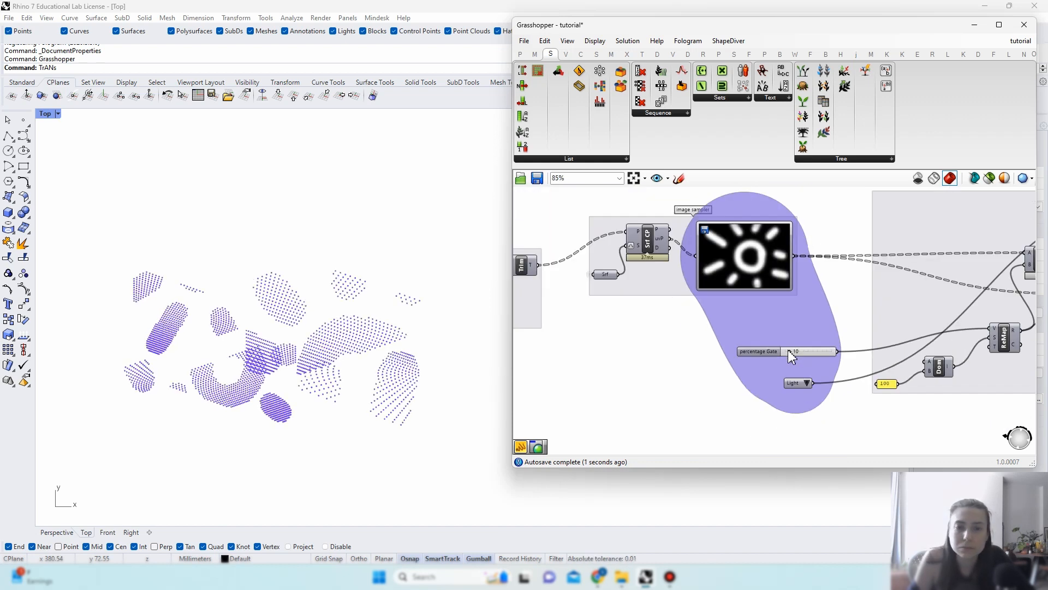
Step: Switch the brightness value list below the percentage Gate from Light to Dark
{"action": "scroll", "coordinate": [809, 372], "scroll_direction": "up", "scroll_amount": 3}
{"action": "left_click", "coordinate": [789, 361]}
{"action": "left_click", "coordinate": [802, 382]}
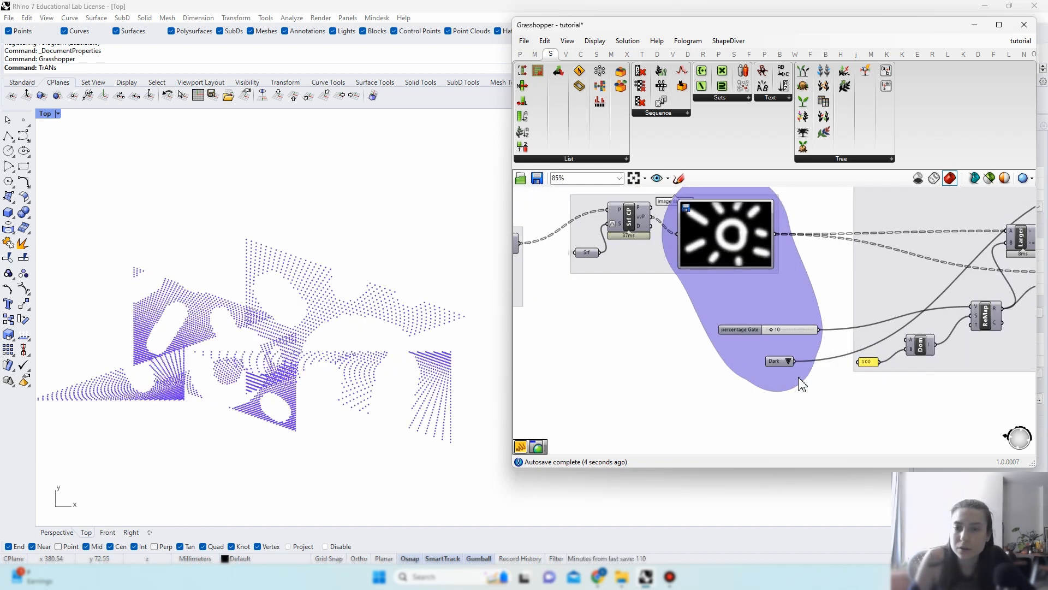
Step: Set the attractor point's Parameter U slider to 1.000 and Parameter V slider to 0.009
{"action": "scroll", "coordinate": [801, 383], "scroll_direction": "down", "scroll_amount": 3}
{"action": "right_click_drag", "start_coordinate": [879, 382], "coordinate": [786, 387]}
{"action": "scroll", "coordinate": [776, 389], "scroll_direction": "up", "scroll_amount": 3}
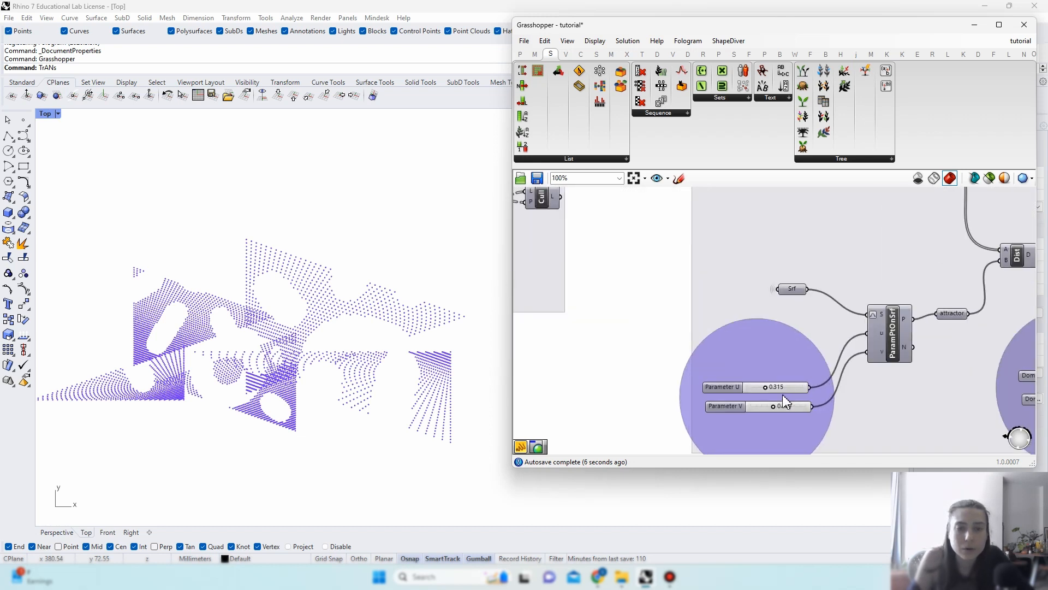
{"action": "left_click_drag", "start_coordinate": [766, 388], "coordinate": [830, 376]}
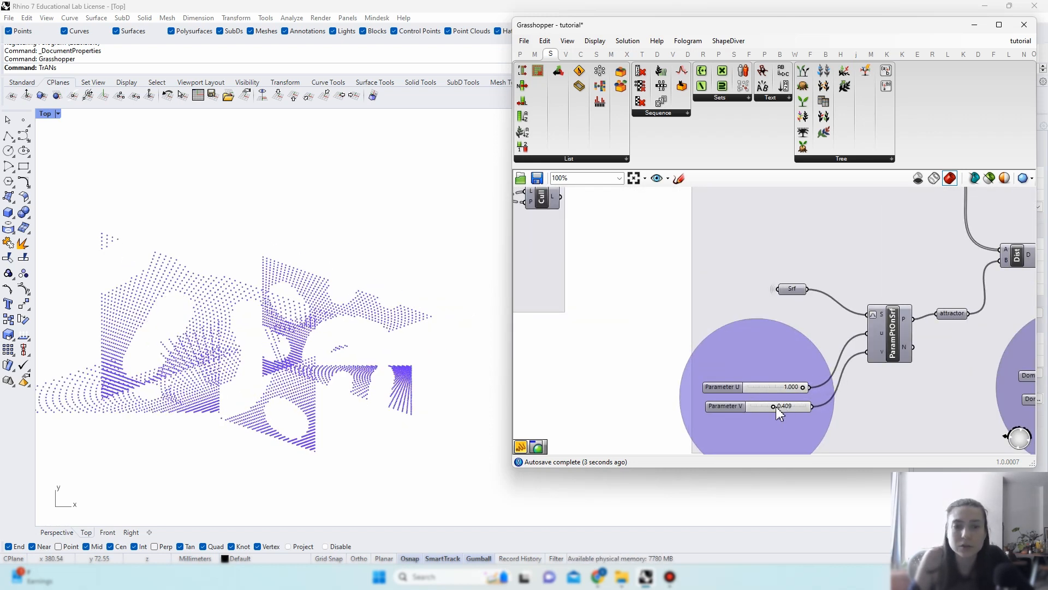
{"action": "left_click_drag", "start_coordinate": [773, 406], "coordinate": [752, 412]}
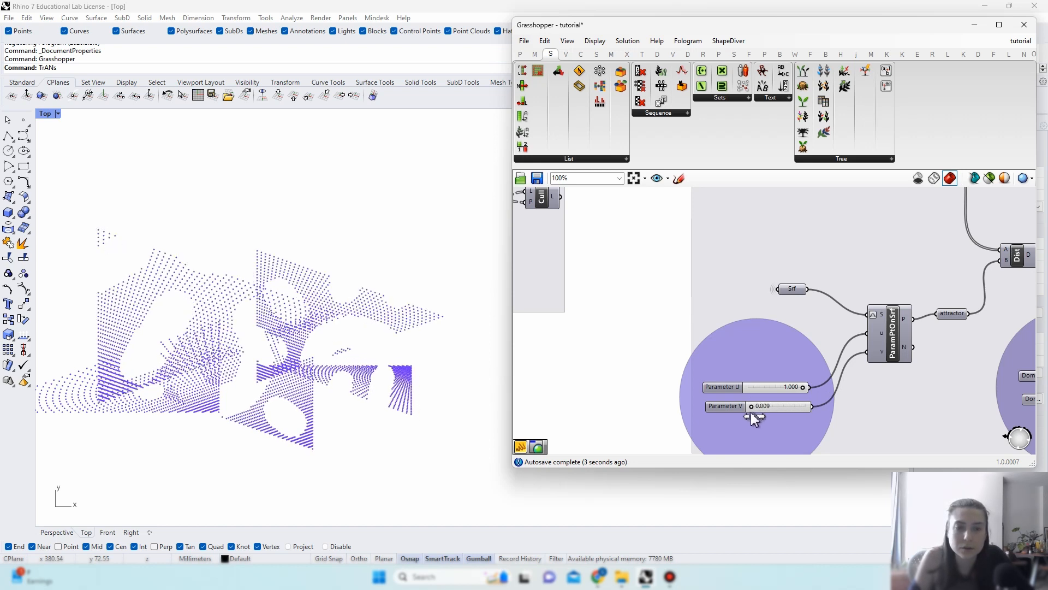
Step: Set the Domain start slider of the first remap domain, next to the attractor, to 1.6
{"action": "scroll", "coordinate": [828, 306], "scroll_direction": "down", "scroll_amount": 3}
{"action": "scroll", "coordinate": [827, 306], "scroll_direction": "down", "scroll_amount": 2}
{"action": "scroll", "coordinate": [807, 348], "scroll_direction": "up", "scroll_amount": 4}
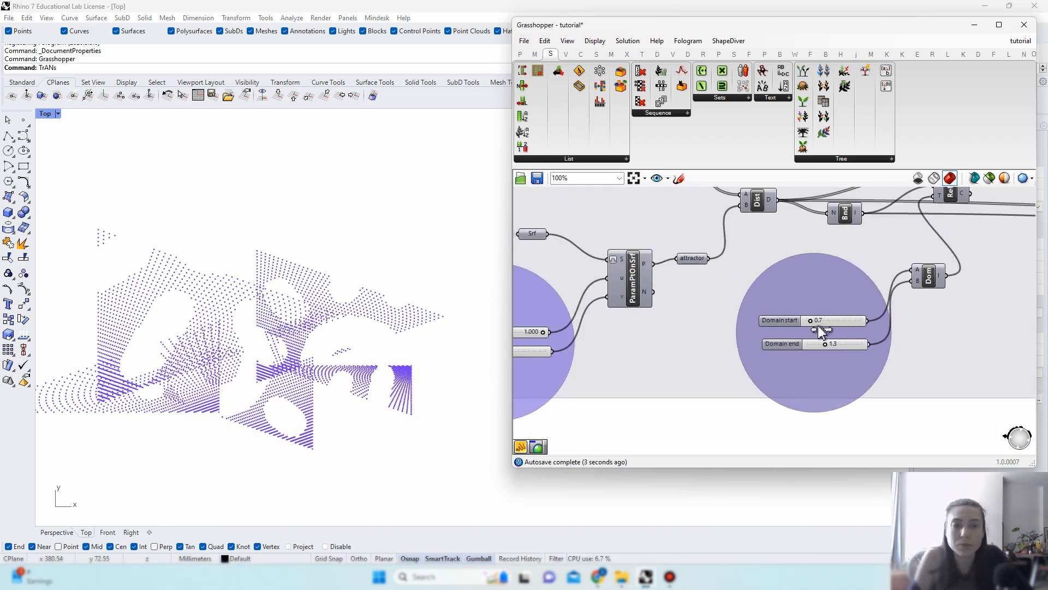
{"action": "mouse_move", "coordinate": [819, 328]}
{"action": "left_mouse_down"}
{"action": "mouse_move", "coordinate": [860, 331]}
{"action": "mouse_move", "coordinate": [828, 327]}
{"action": "mouse_move", "coordinate": [822, 346]}
{"action": "mouse_move", "coordinate": [870, 344]}
{"action": "mouse_move", "coordinate": [822, 347]}
{"action": "left_mouse_up"}
Step: Set the second remap domain's Domain start slider to 0 and Domain end slider to 180
{"action": "scroll", "coordinate": [828, 326], "scroll_direction": "down", "scroll_amount": 3}
{"action": "scroll", "coordinate": [814, 375], "scroll_direction": "up", "scroll_amount": 3}
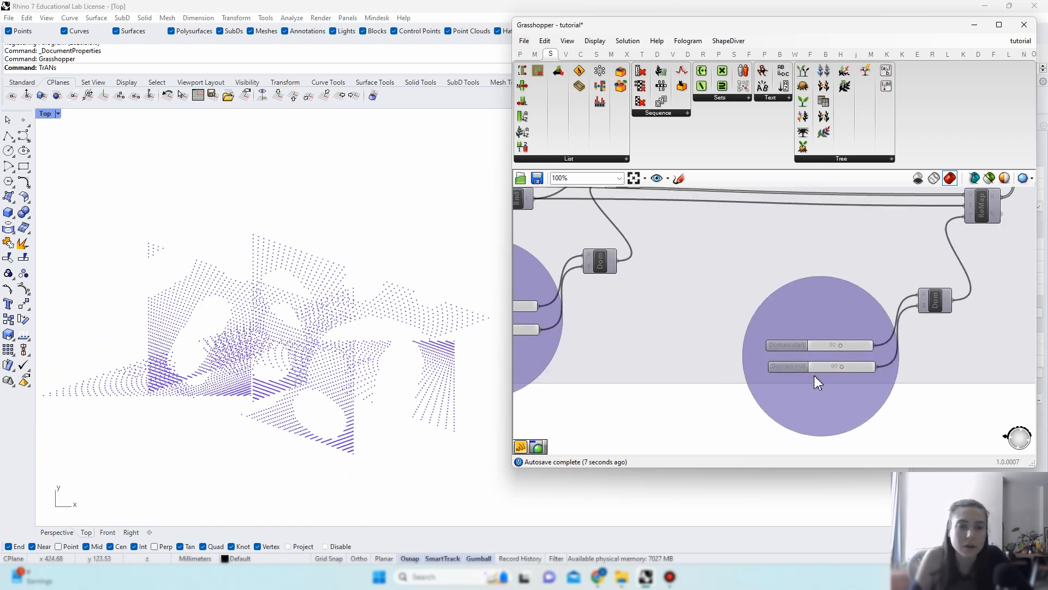
{"action": "left_click", "coordinate": [843, 346]}
{"action": "left_click_drag", "start_coordinate": [841, 345], "coordinate": [867, 357]}
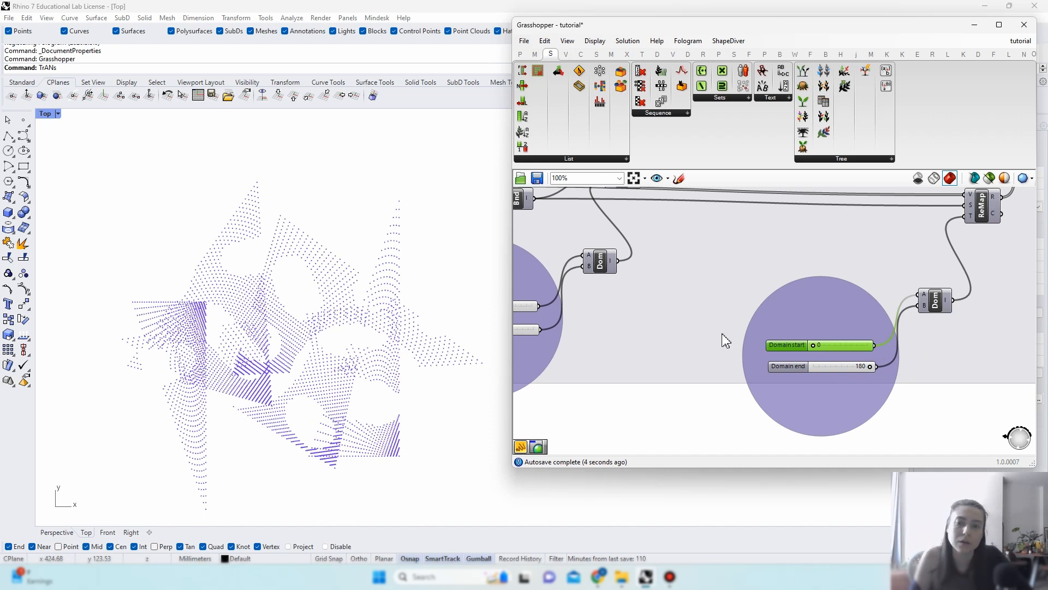
Step: Inspect the output points of the CullDupPoints component in the preview group
{"action": "scroll", "coordinate": [680, 339], "scroll_direction": "down", "scroll_amount": 3}
{"action": "scroll", "coordinate": [680, 338], "scroll_direction": "down", "scroll_amount": 3}
{"action": "right_click_drag", "start_coordinate": [816, 372], "coordinate": [677, 368]}
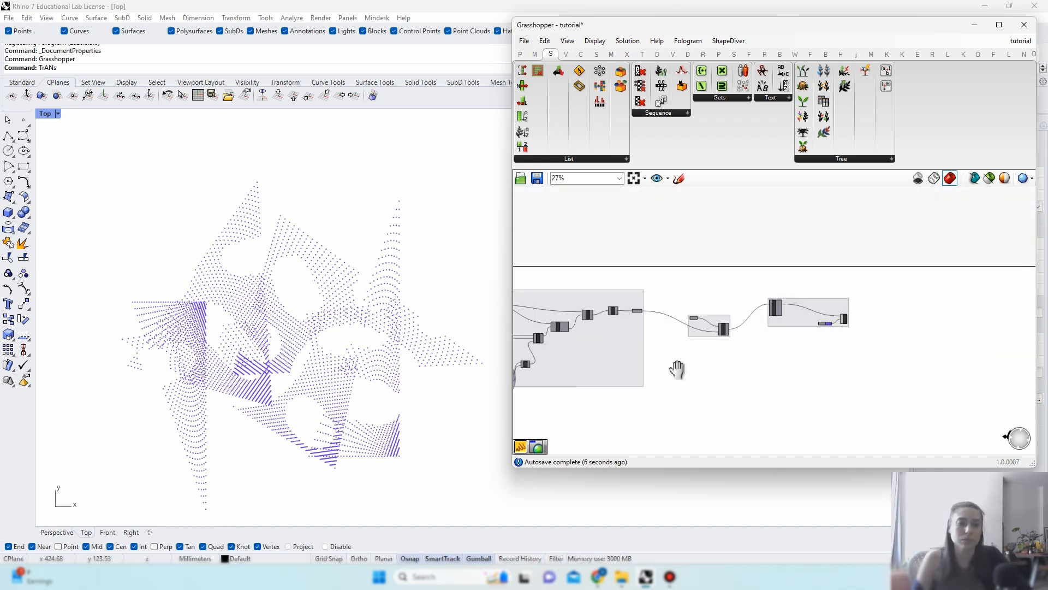
{"action": "scroll", "coordinate": [739, 367], "scroll_direction": "up", "scroll_amount": 4}
{"action": "right_click_drag", "start_coordinate": [604, 327], "coordinate": [819, 233]}
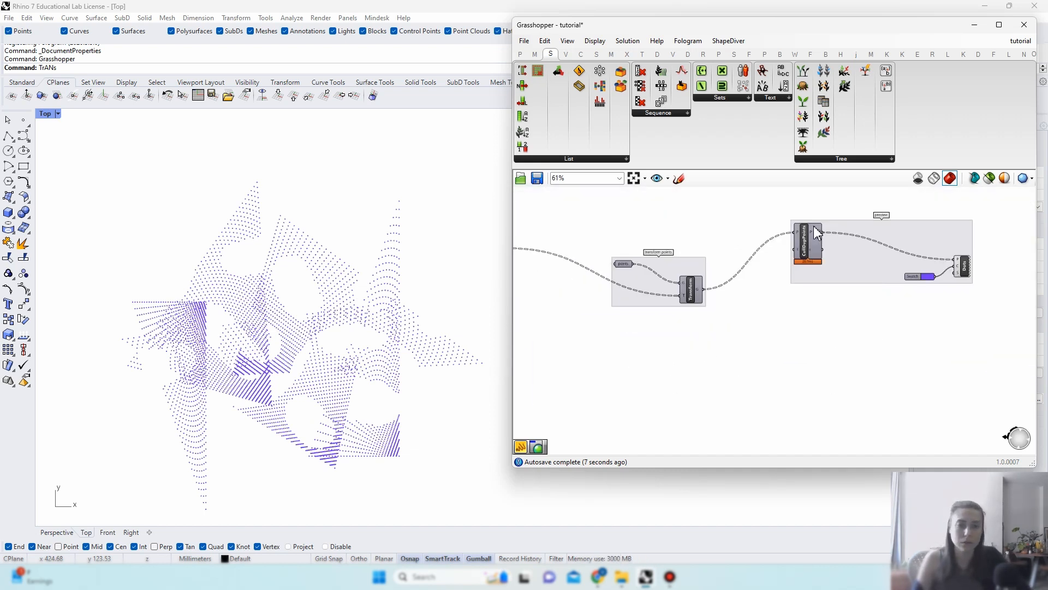
{"action": "left_click", "coordinate": [813, 240]}
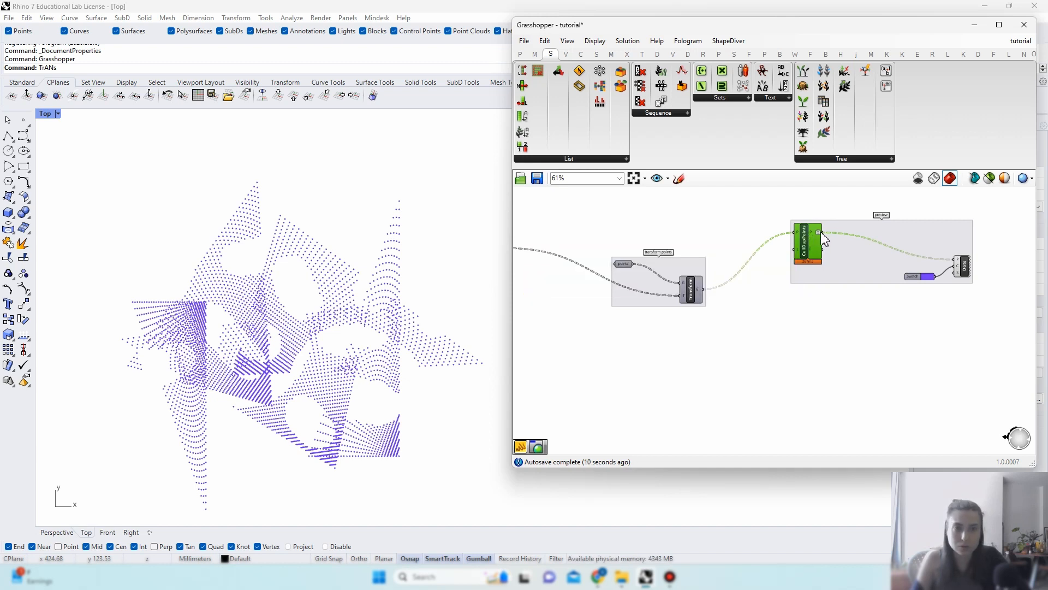
{"action": "mouse_move", "coordinate": [816, 238]}
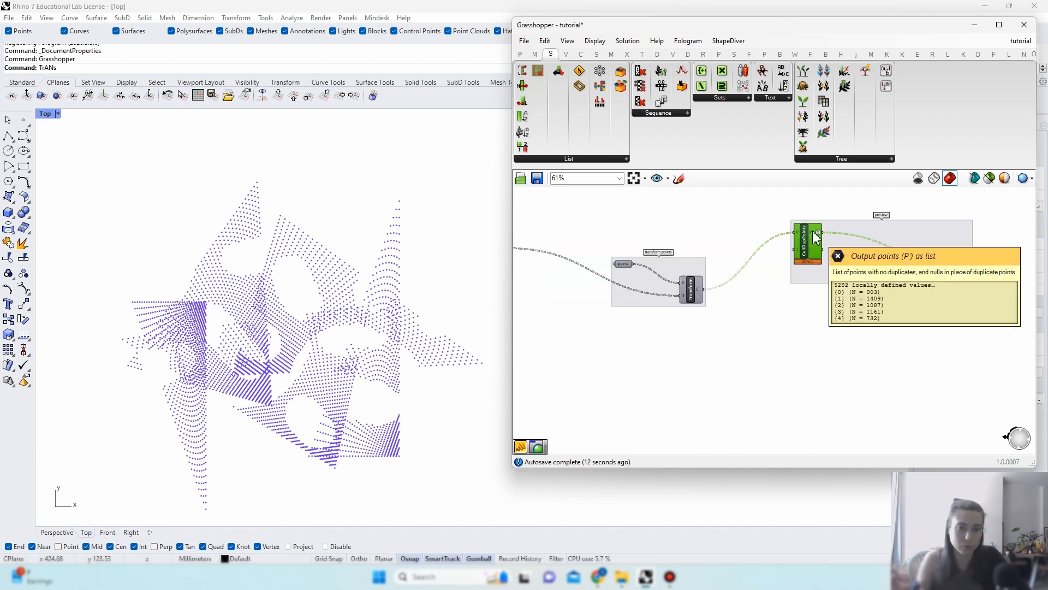
{"action": "left_click", "coordinate": [869, 342]}
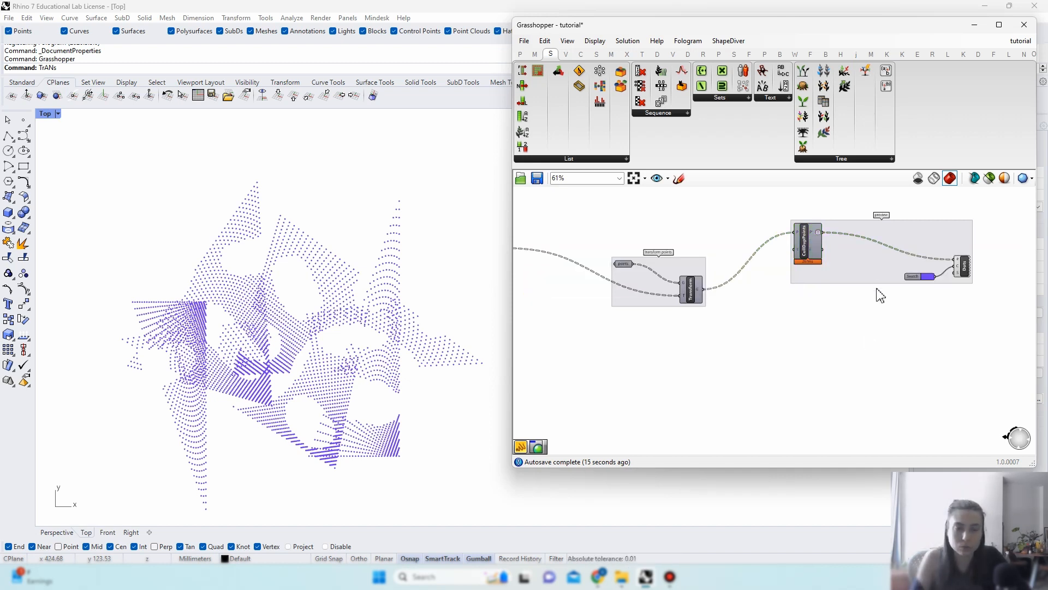
{"action": "scroll", "coordinate": [877, 294], "scroll_direction": "up", "scroll_amount": 3}
{"action": "double_click", "coordinate": [856, 333]}
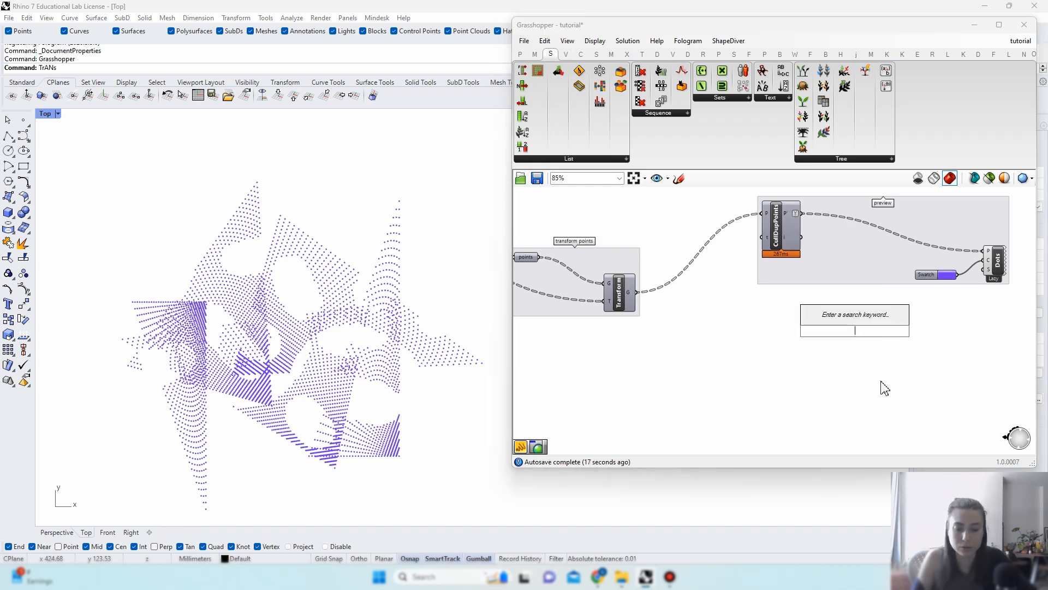
{"action": "type", "text": "iterat"}
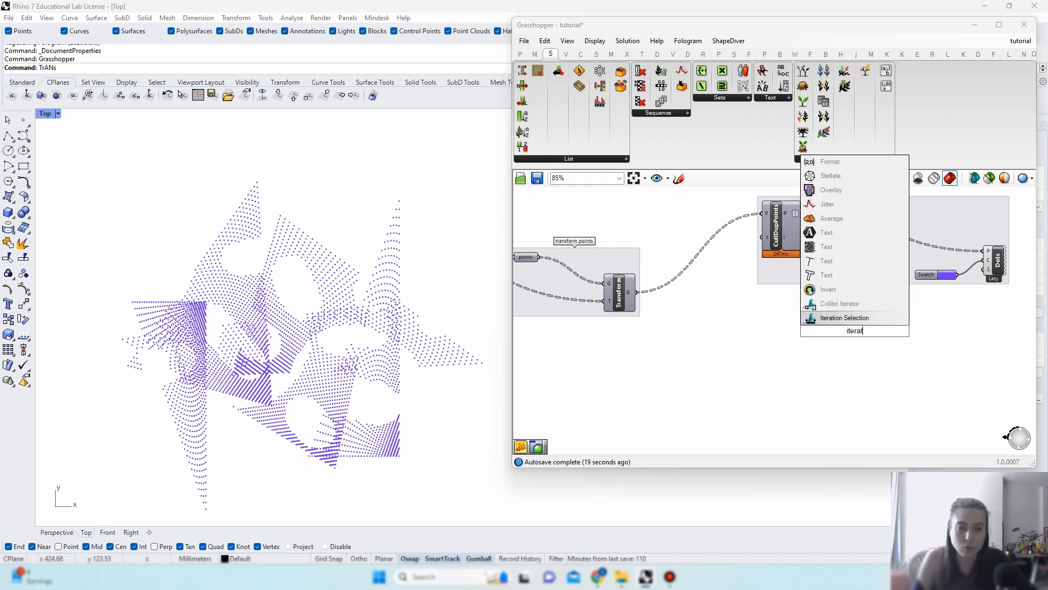
{"action": "key", "text": "Escape"}
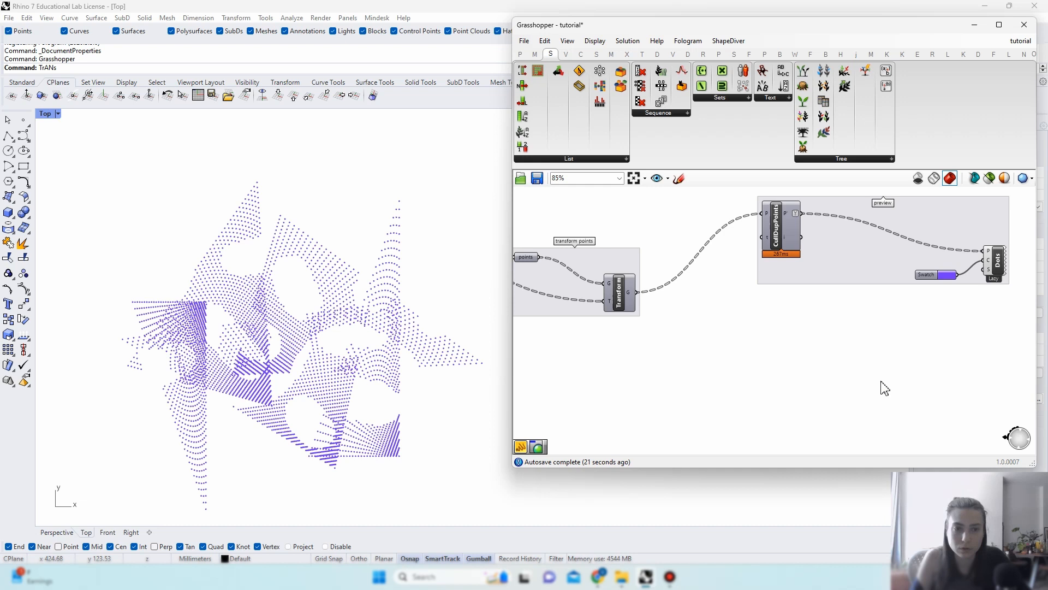
Step: Add a Data parameter below the preview group and name it iteration1
{"action": "double_click", "coordinate": [850, 365]}
{"action": "type", "text": "data"}
{"action": "left_click", "coordinate": [853, 361]}
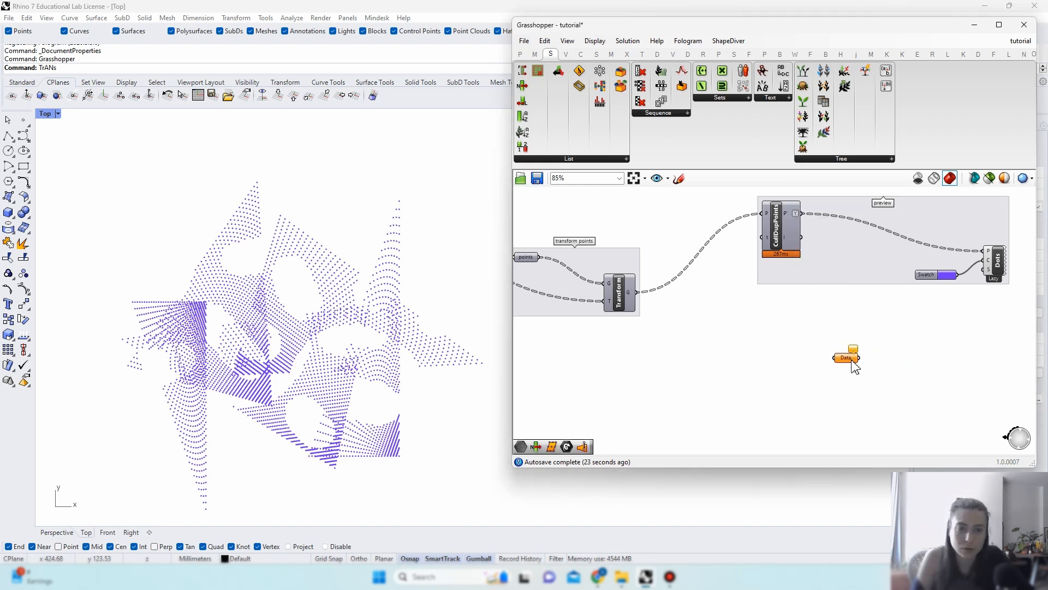
{"action": "right_click", "coordinate": [849, 361]}
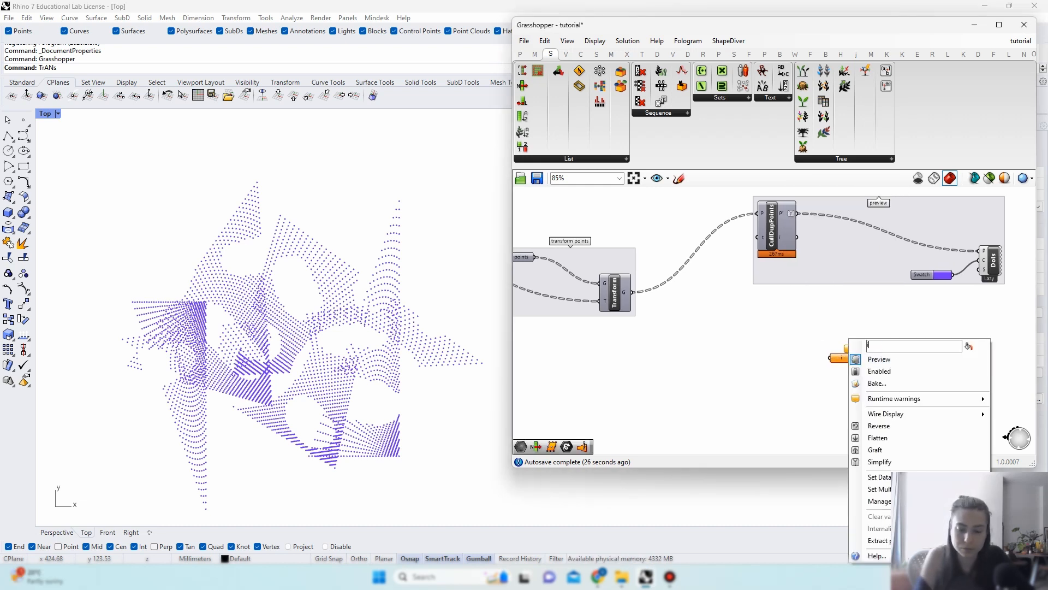
{"action": "type", "text": "iteration1"}
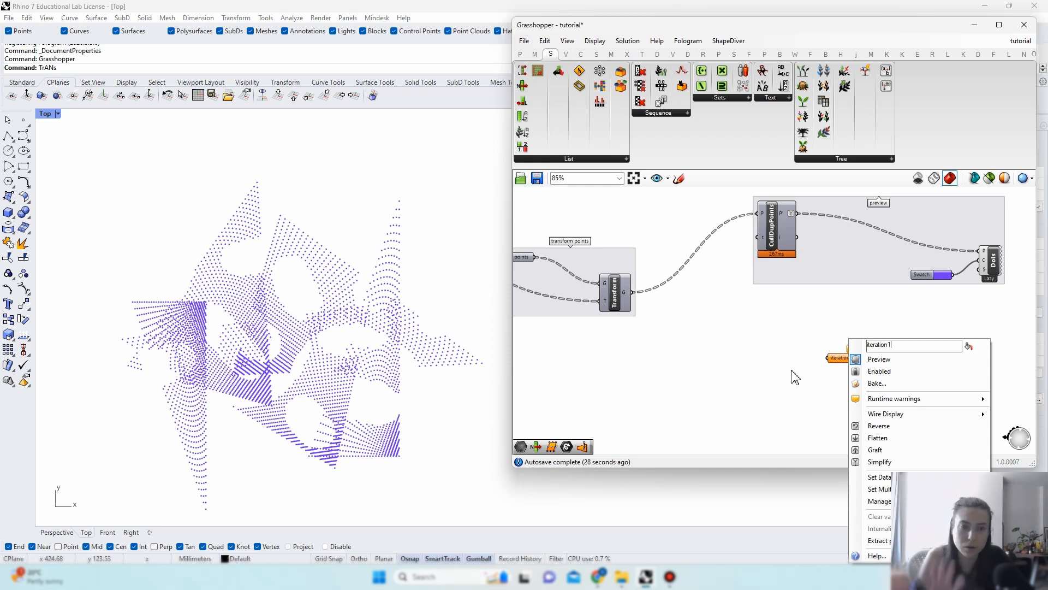
{"action": "key", "text": "Return"}
Step: Connect the CullDupPoints output points to the iteration1 parameter and internalise its data
{"action": "left_click_drag", "start_coordinate": [809, 260], "coordinate": [830, 357]}
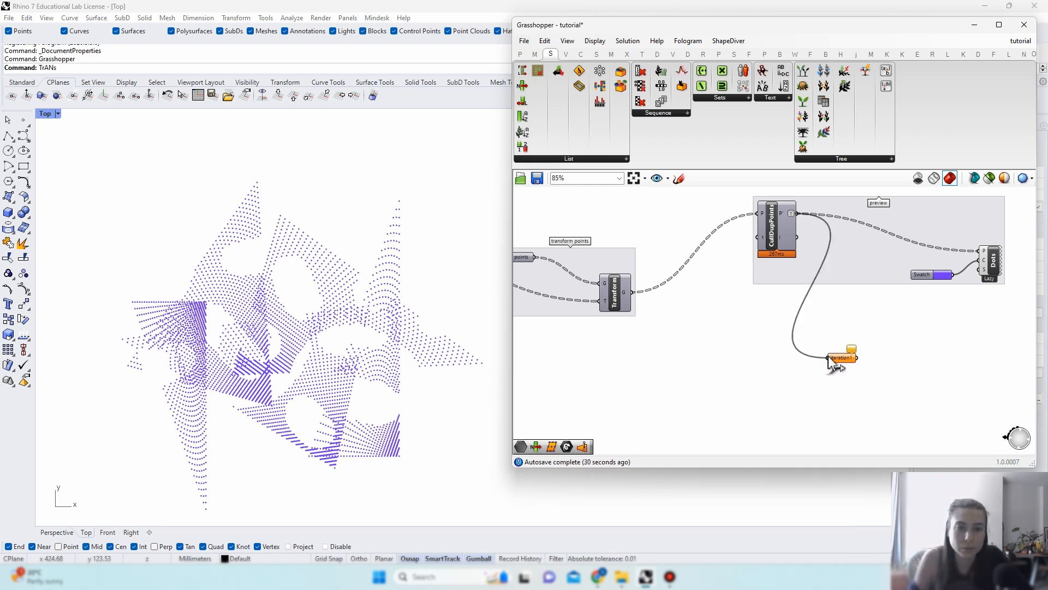
{"action": "left_click", "coordinate": [841, 359]}
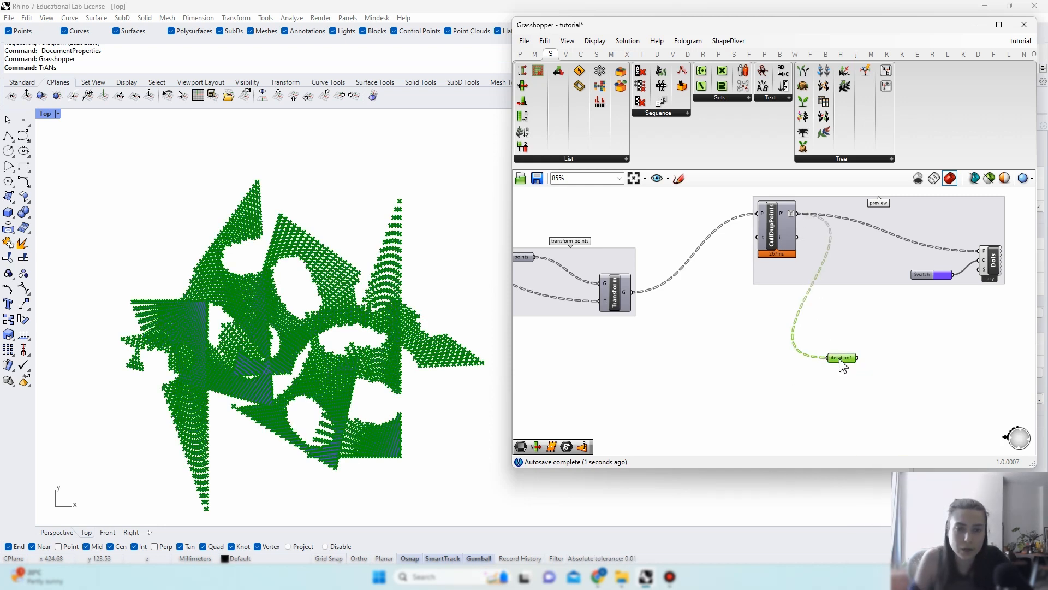
{"action": "right_click", "coordinate": [841, 361]}
{"action": "left_click", "coordinate": [871, 496]}
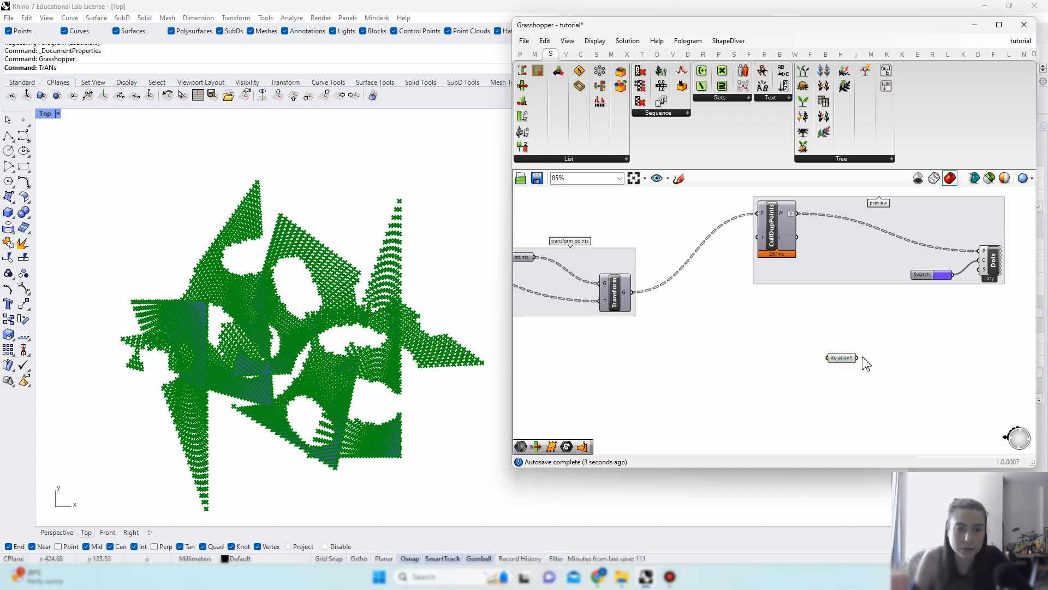
Step: Turn off the viewport preview of the iteration1 parameter
{"action": "left_click", "coordinate": [865, 330]}
{"action": "left_click_drag", "start_coordinate": [879, 333], "coordinate": [824, 374]}
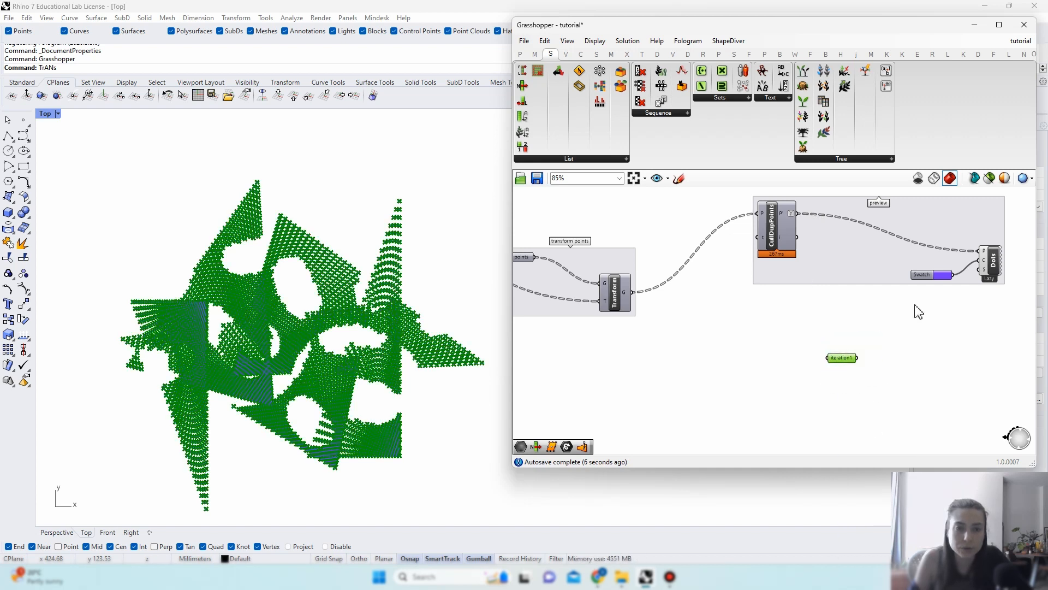
{"action": "right_click", "coordinate": [916, 304]}
{"action": "left_click", "coordinate": [922, 315]}
{"action": "left_click", "coordinate": [916, 316]}
{"action": "left_click_drag", "start_coordinate": [899, 318], "coordinate": [833, 361]}
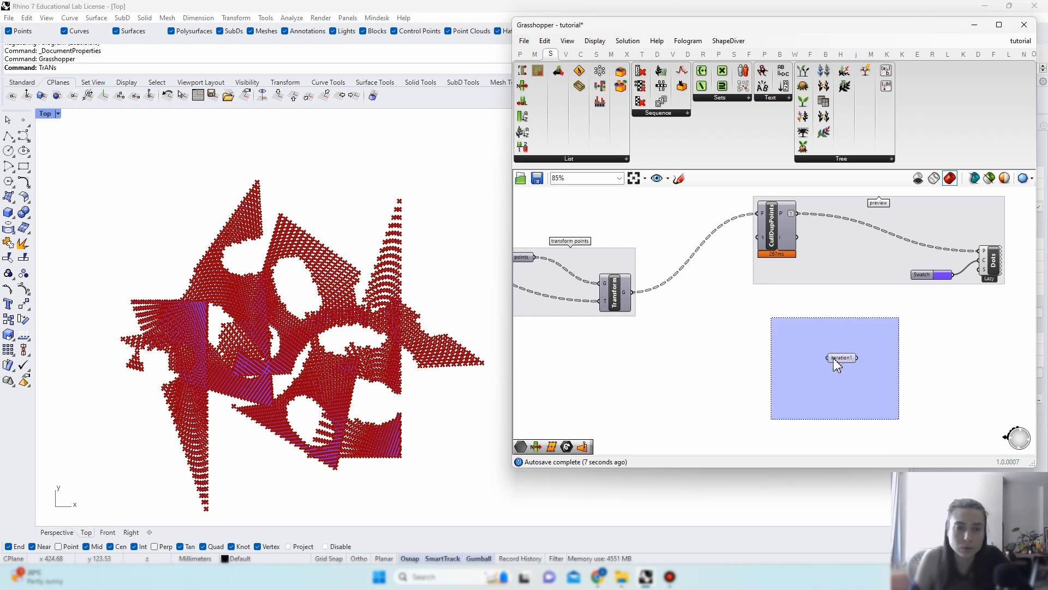
{"action": "left_click_drag", "start_coordinate": [899, 322], "coordinate": [898, 318]}
{"action": "right_click", "coordinate": [899, 318]}
{"action": "left_click", "coordinate": [917, 335]}
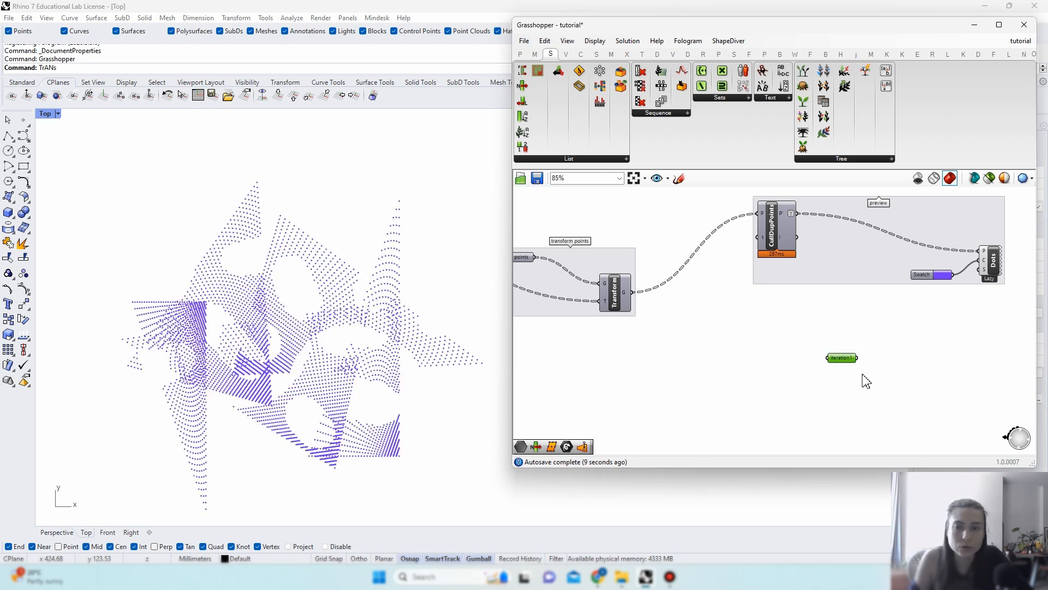
Step: Set the first remap domain's Domain start slider to 0.5 to create a new variation
{"action": "scroll", "coordinate": [737, 381], "scroll_direction": "down", "scroll_amount": 6}
{"action": "right_click_drag", "start_coordinate": [568, 389], "coordinate": [782, 359]}
{"action": "scroll", "coordinate": [633, 365], "scroll_direction": "up", "scroll_amount": 7}
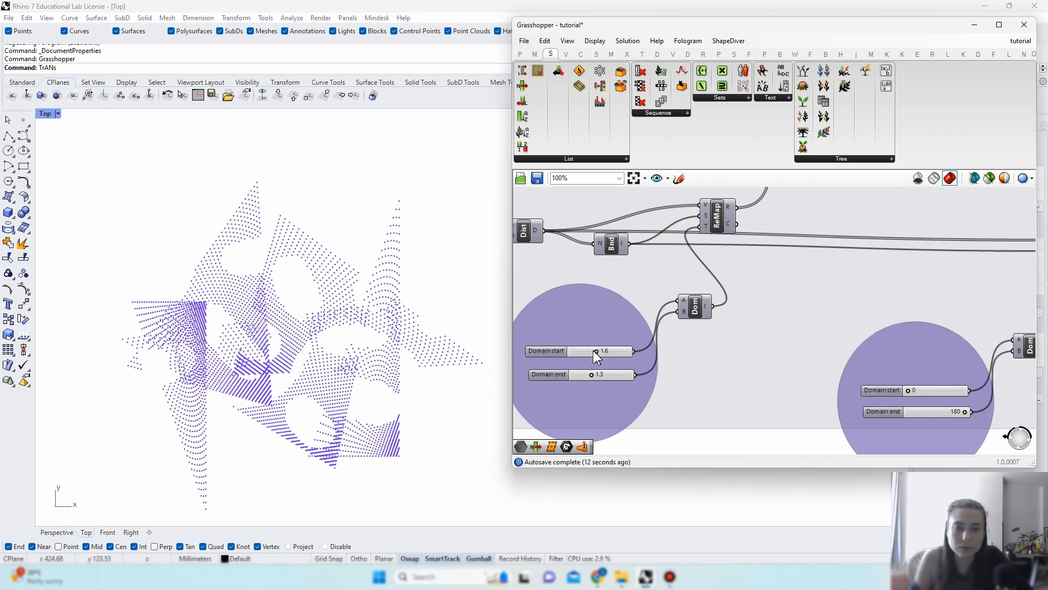
{"action": "left_click_drag", "start_coordinate": [578, 354], "coordinate": [554, 353]}
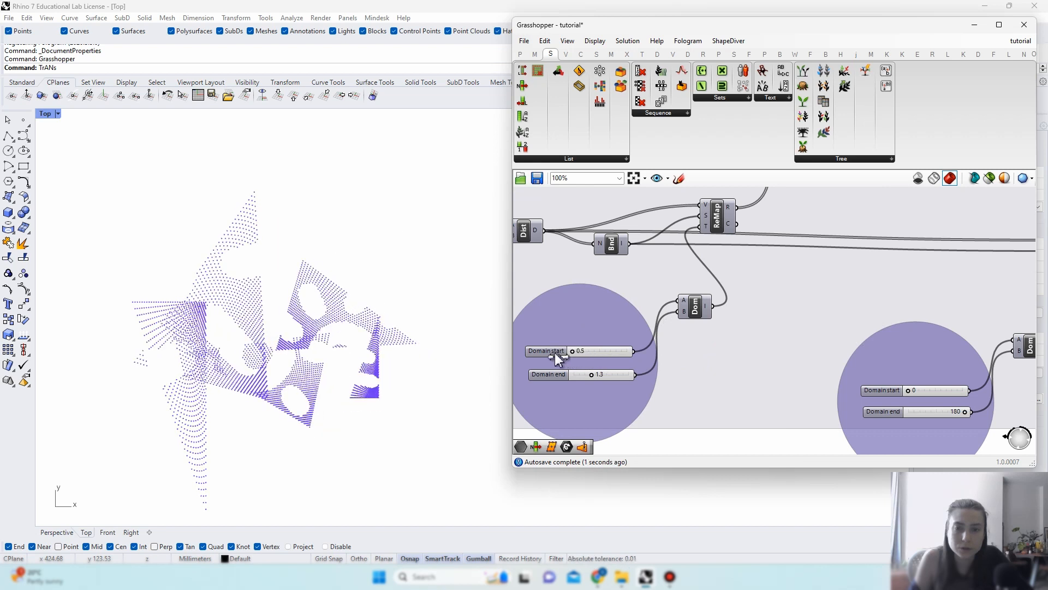
Step: Preview the stored iteration1 points over the current dots for comparison, hide them again and check the parameter's stored data
{"action": "scroll", "coordinate": [595, 336], "scroll_direction": "down", "scroll_amount": 4}
{"action": "scroll", "coordinate": [594, 336], "scroll_direction": "down", "scroll_amount": 3}
{"action": "right_click_drag", "start_coordinate": [877, 319], "coordinate": [691, 336]}
{"action": "scroll", "coordinate": [742, 342], "scroll_direction": "up", "scroll_amount": 7}
{"action": "left_click", "coordinate": [730, 341]}
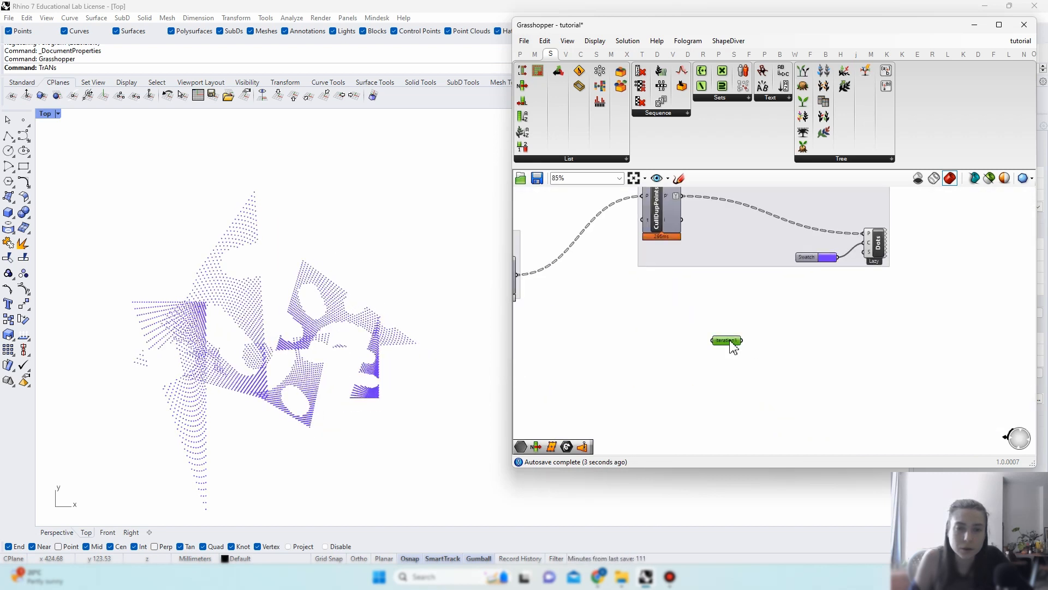
{"action": "right_click", "coordinate": [741, 300]}
{"action": "left_click", "coordinate": [747, 307]}
{"action": "right_click", "coordinate": [748, 307]}
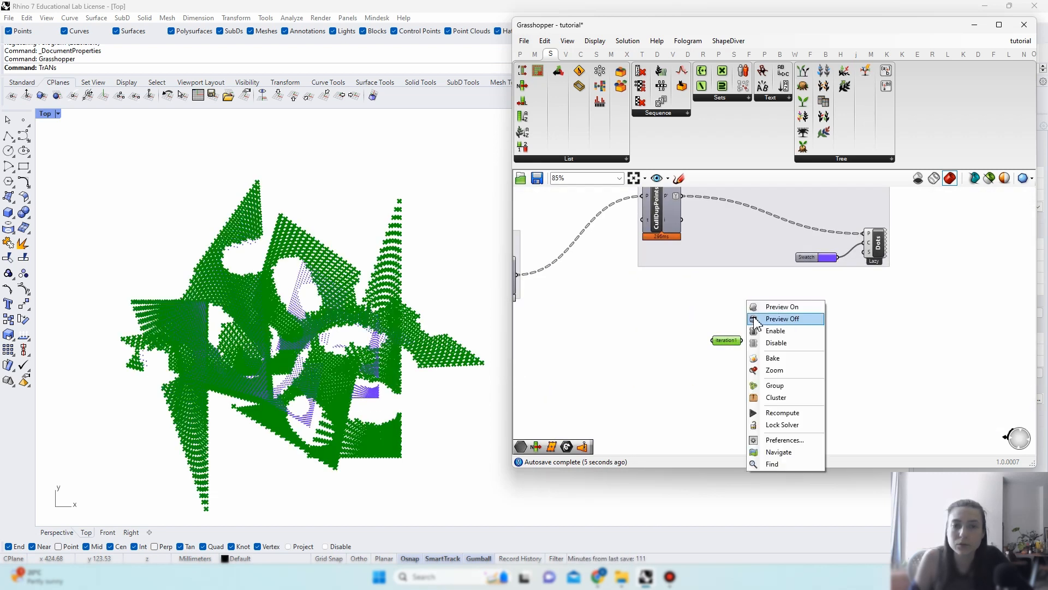
{"action": "left_click", "coordinate": [772, 318]}
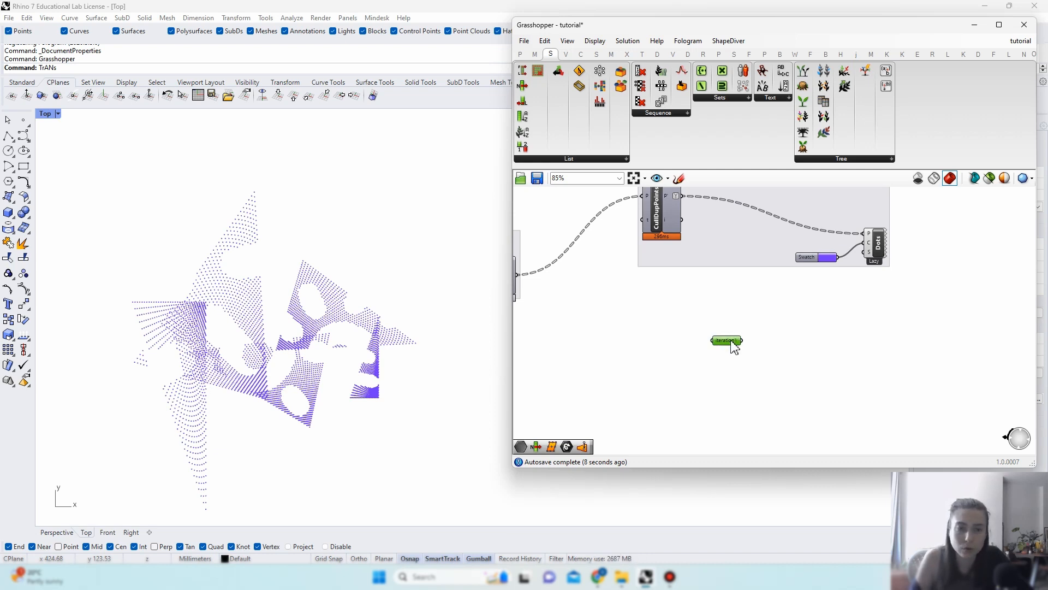
{"action": "mouse_move", "coordinate": [734, 346]}
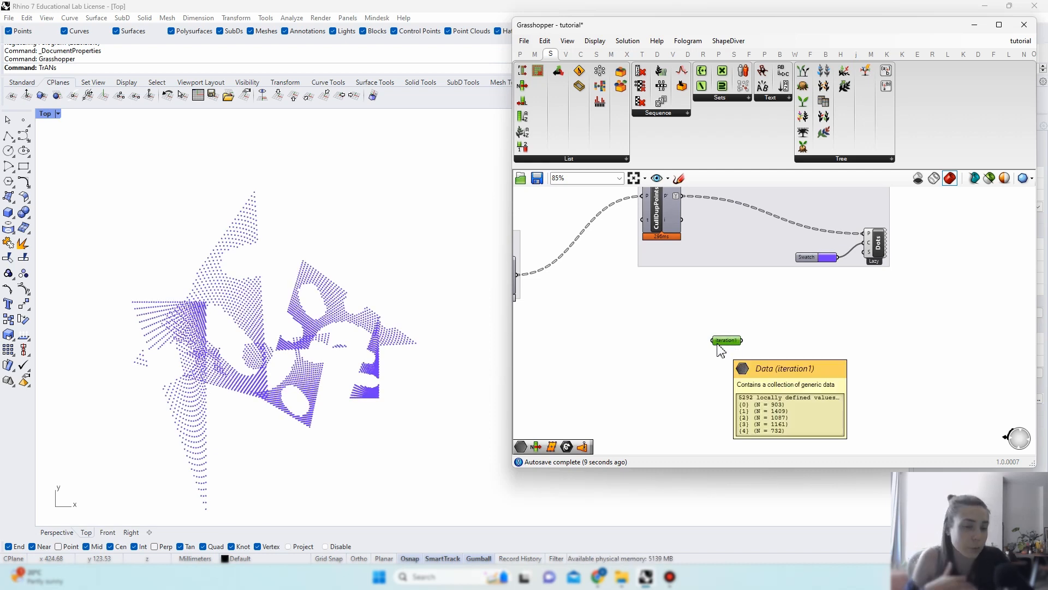